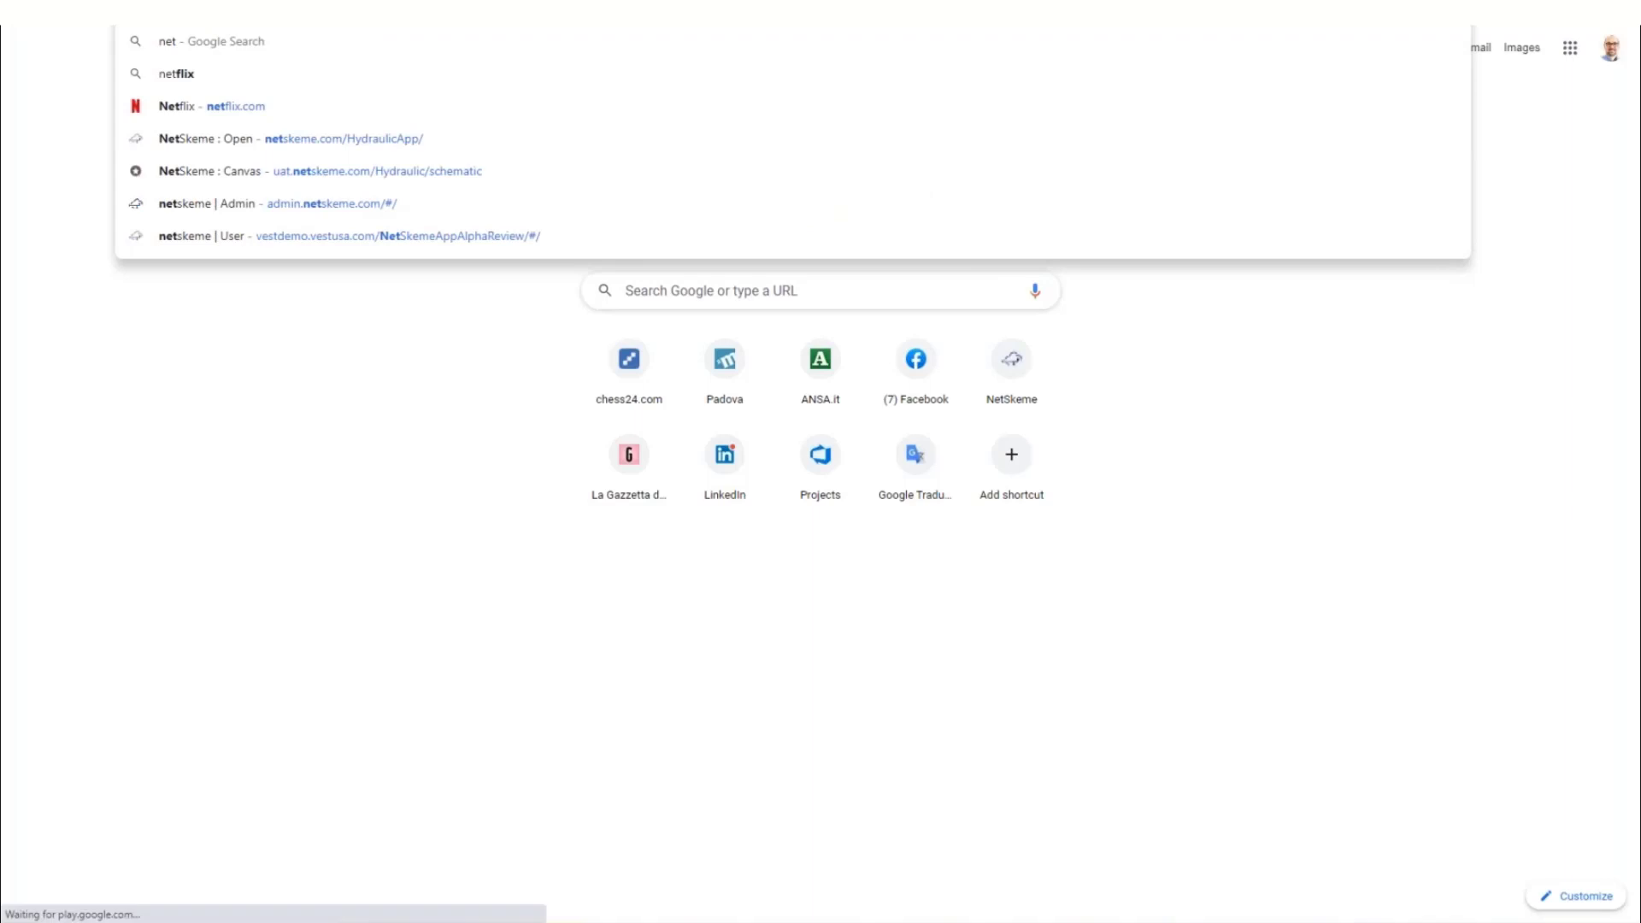
Go to the NetSkeme Hydraulic website and start the free-trial sign-up
key(Return)
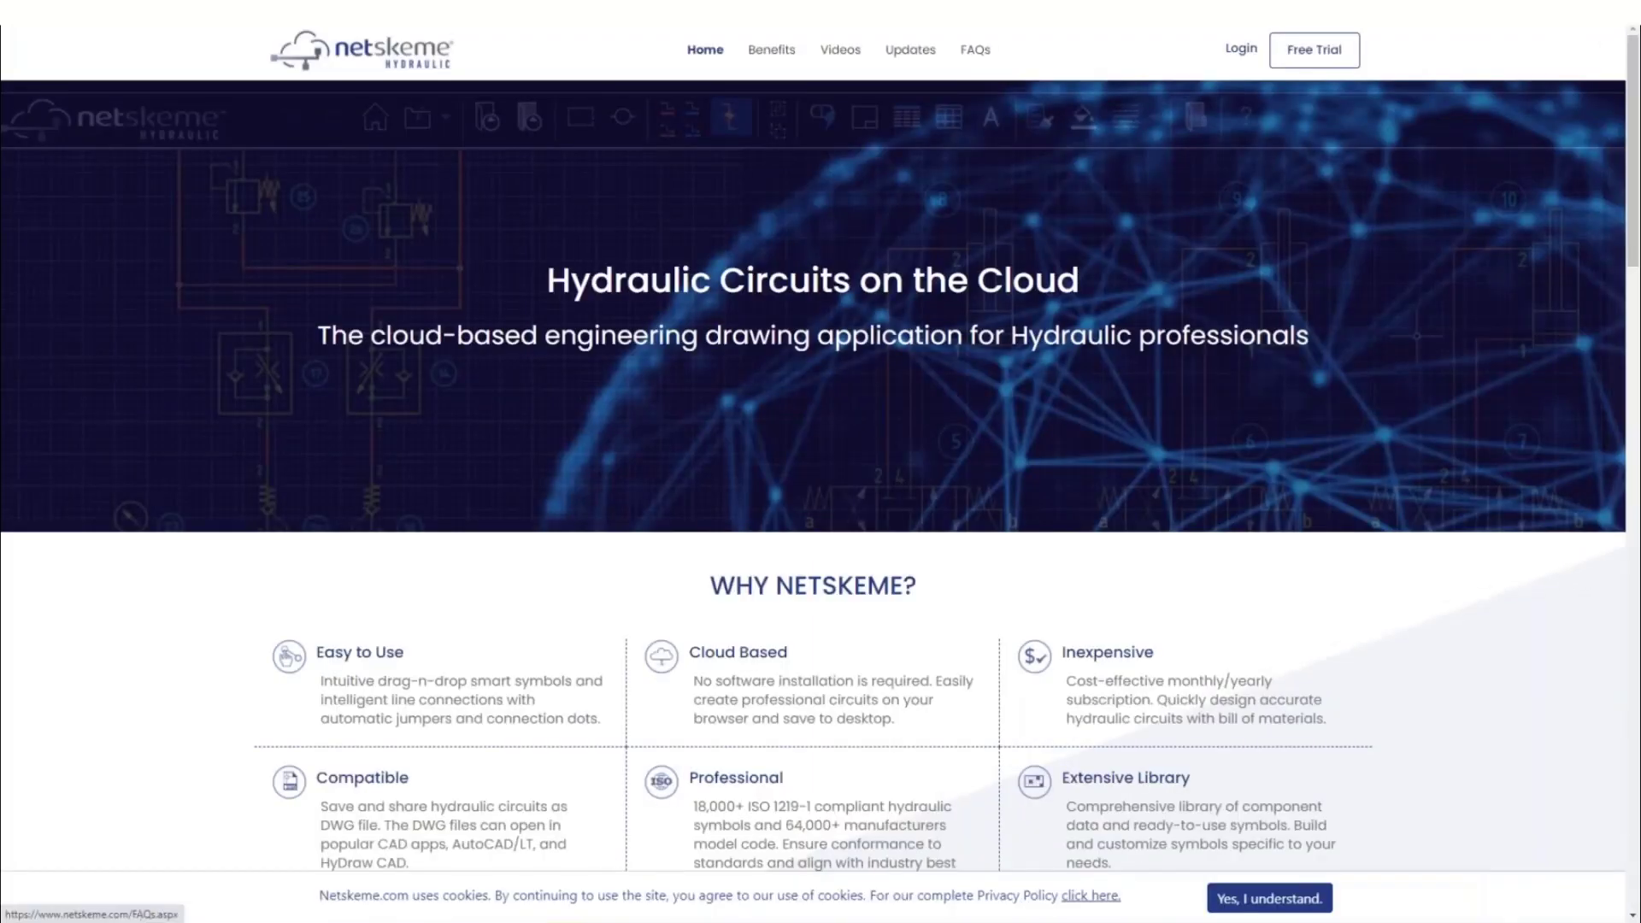
click(1323, 56)
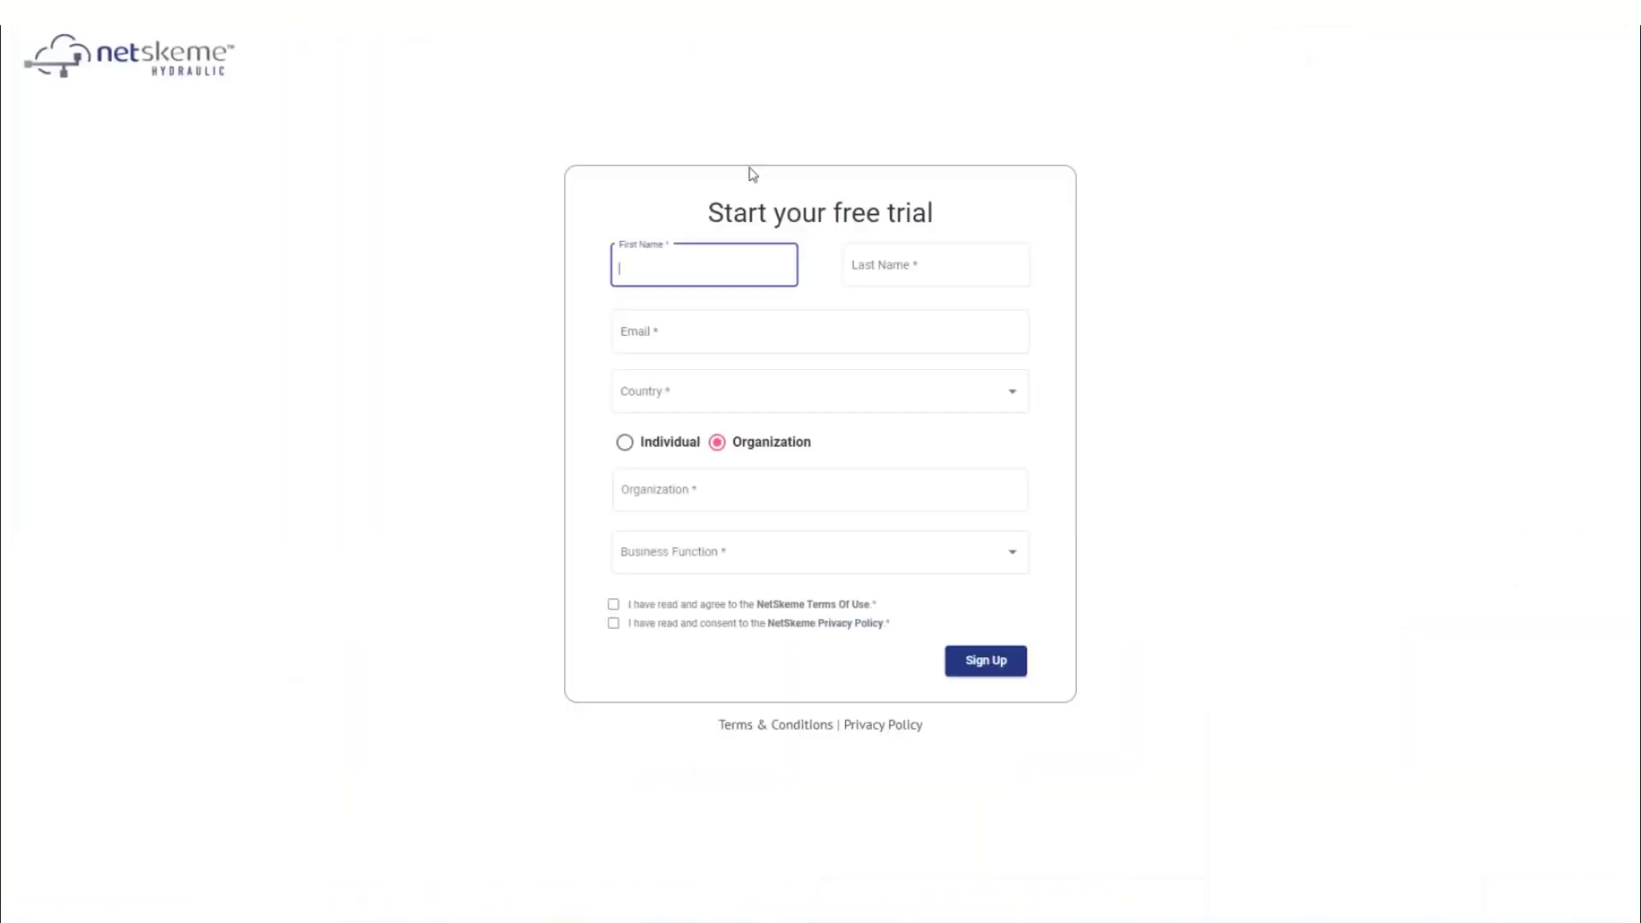
Enter the first name, last name and e-mail address, and choose Italy as the country
text(C)
key(BackSpace)
key(Tab)
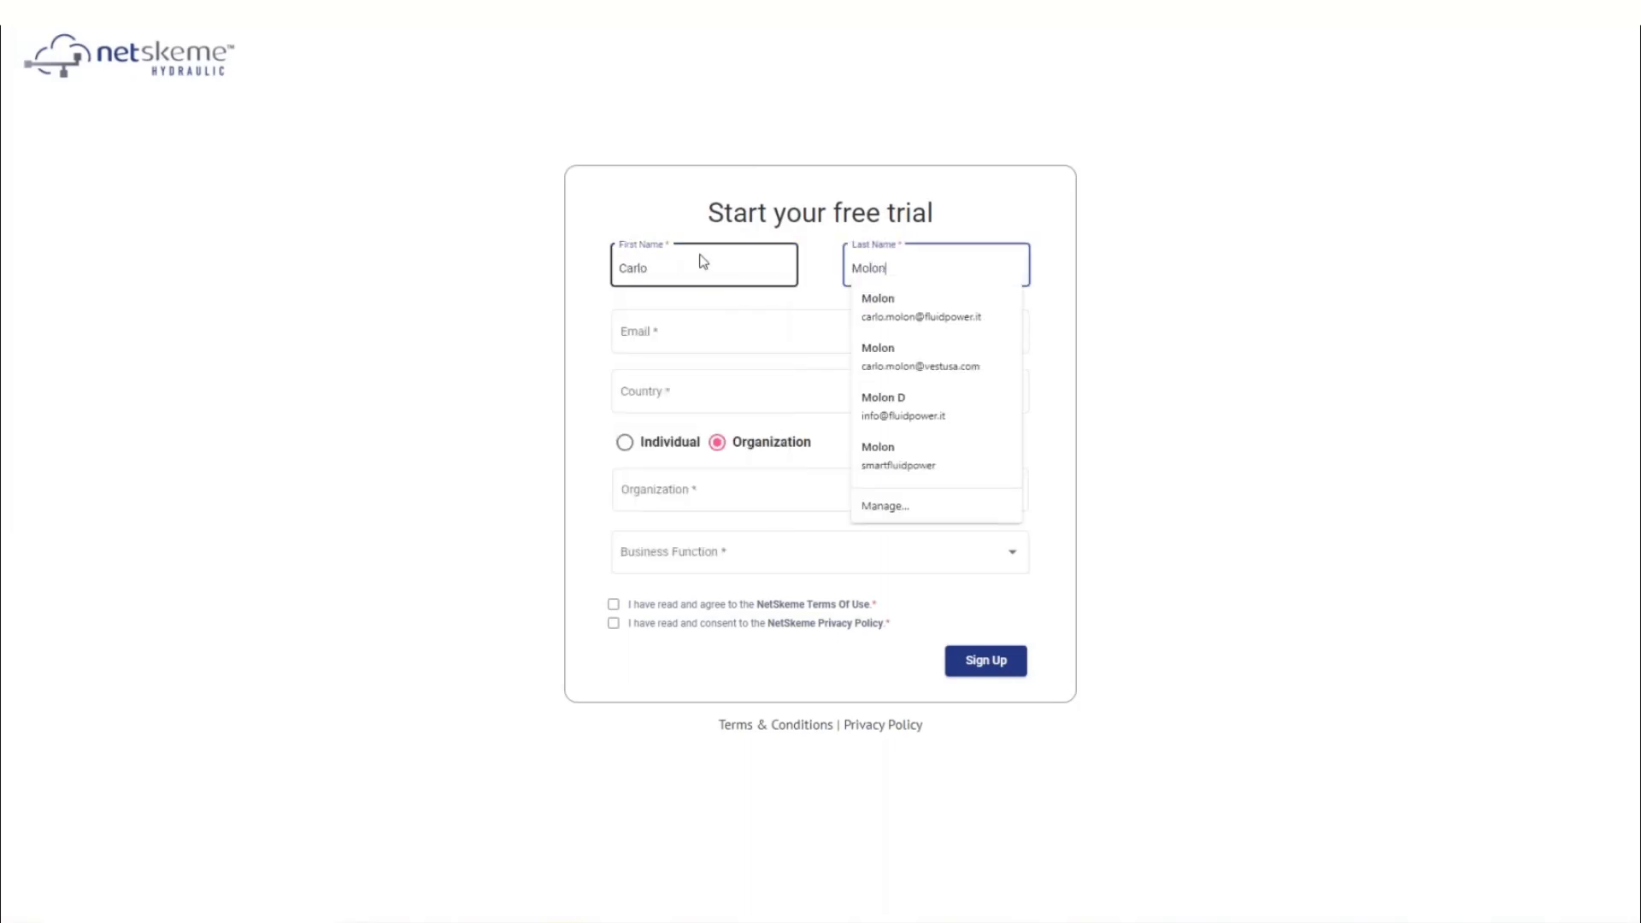
key(Tab)
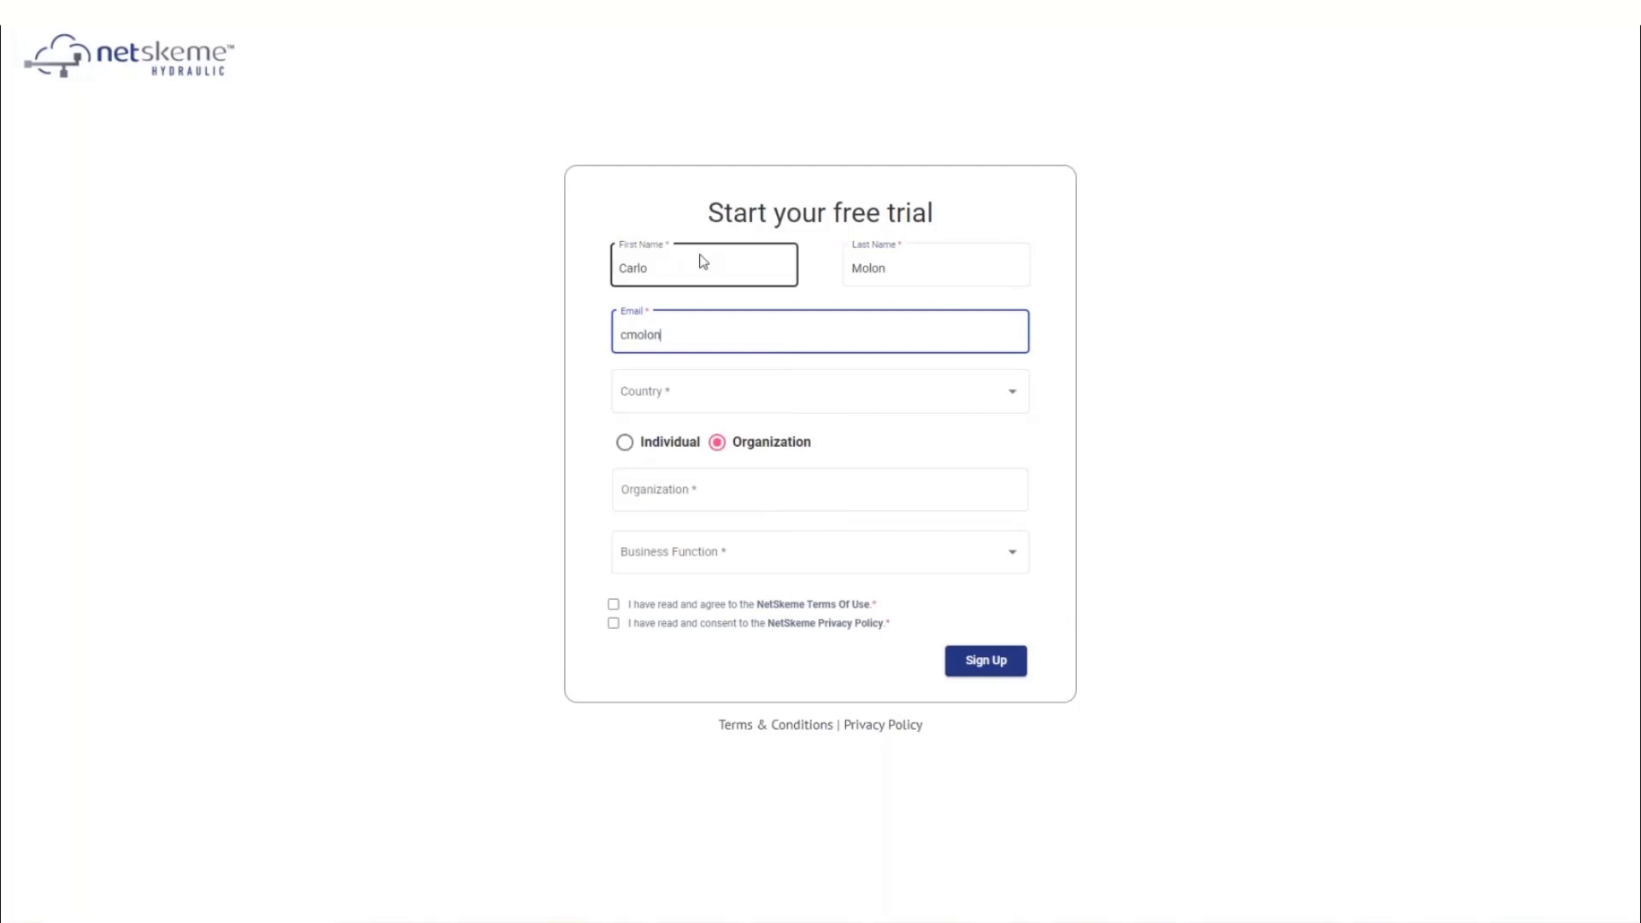
key(Tab)
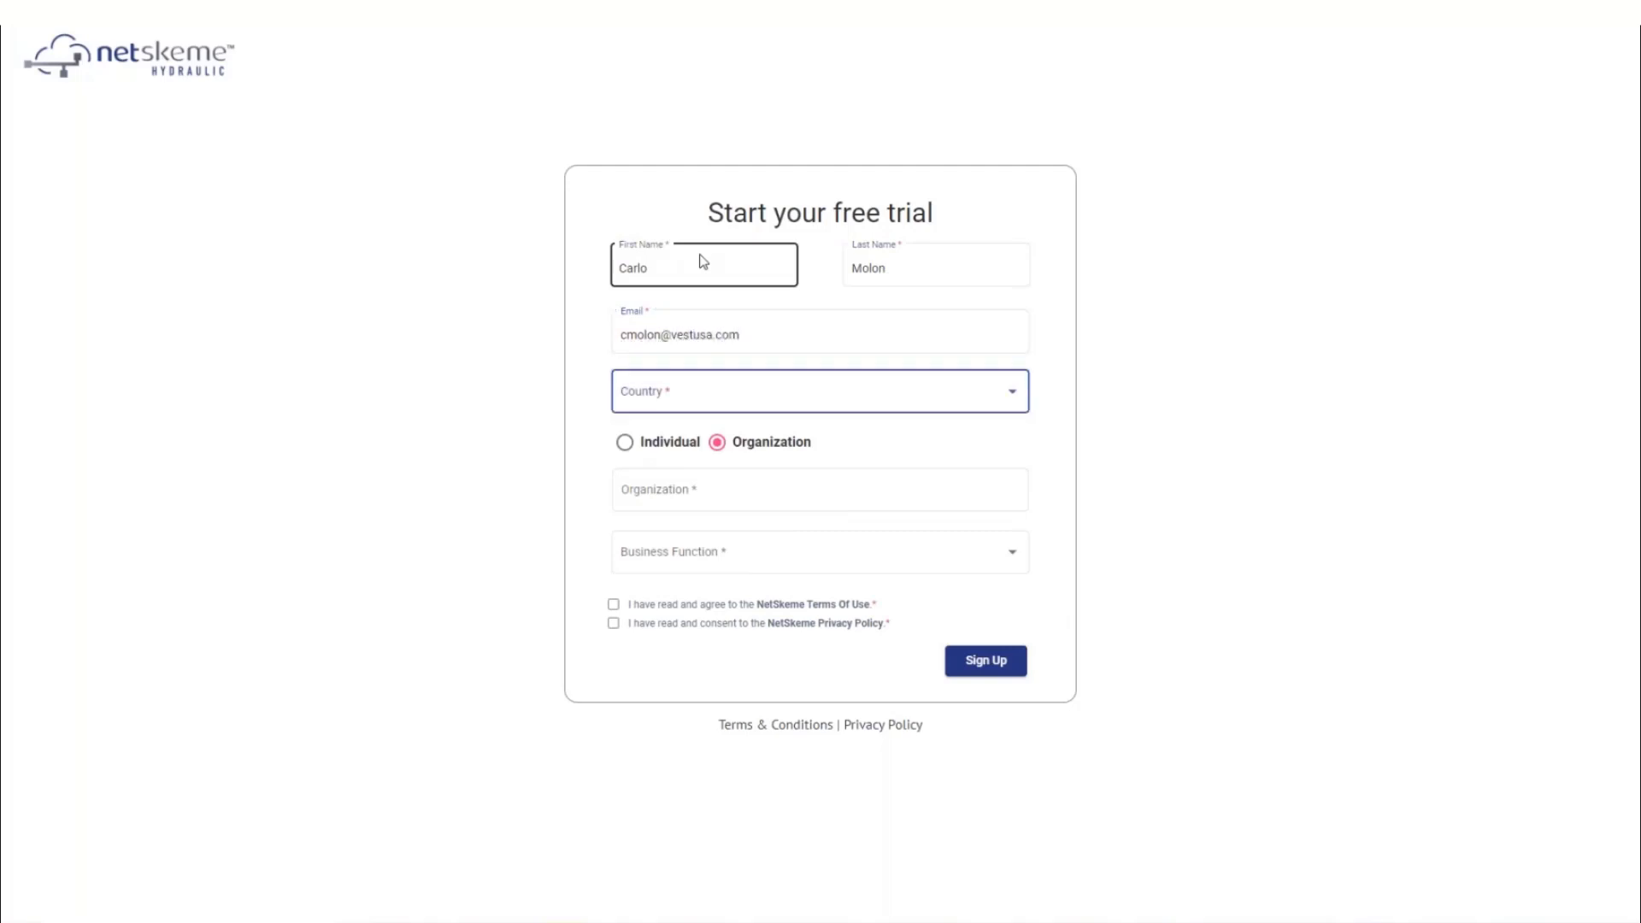
text(it)
Register as an Individual in Engineering, accept the Terms of Use and Privacy Policy, and submit
click(645, 444)
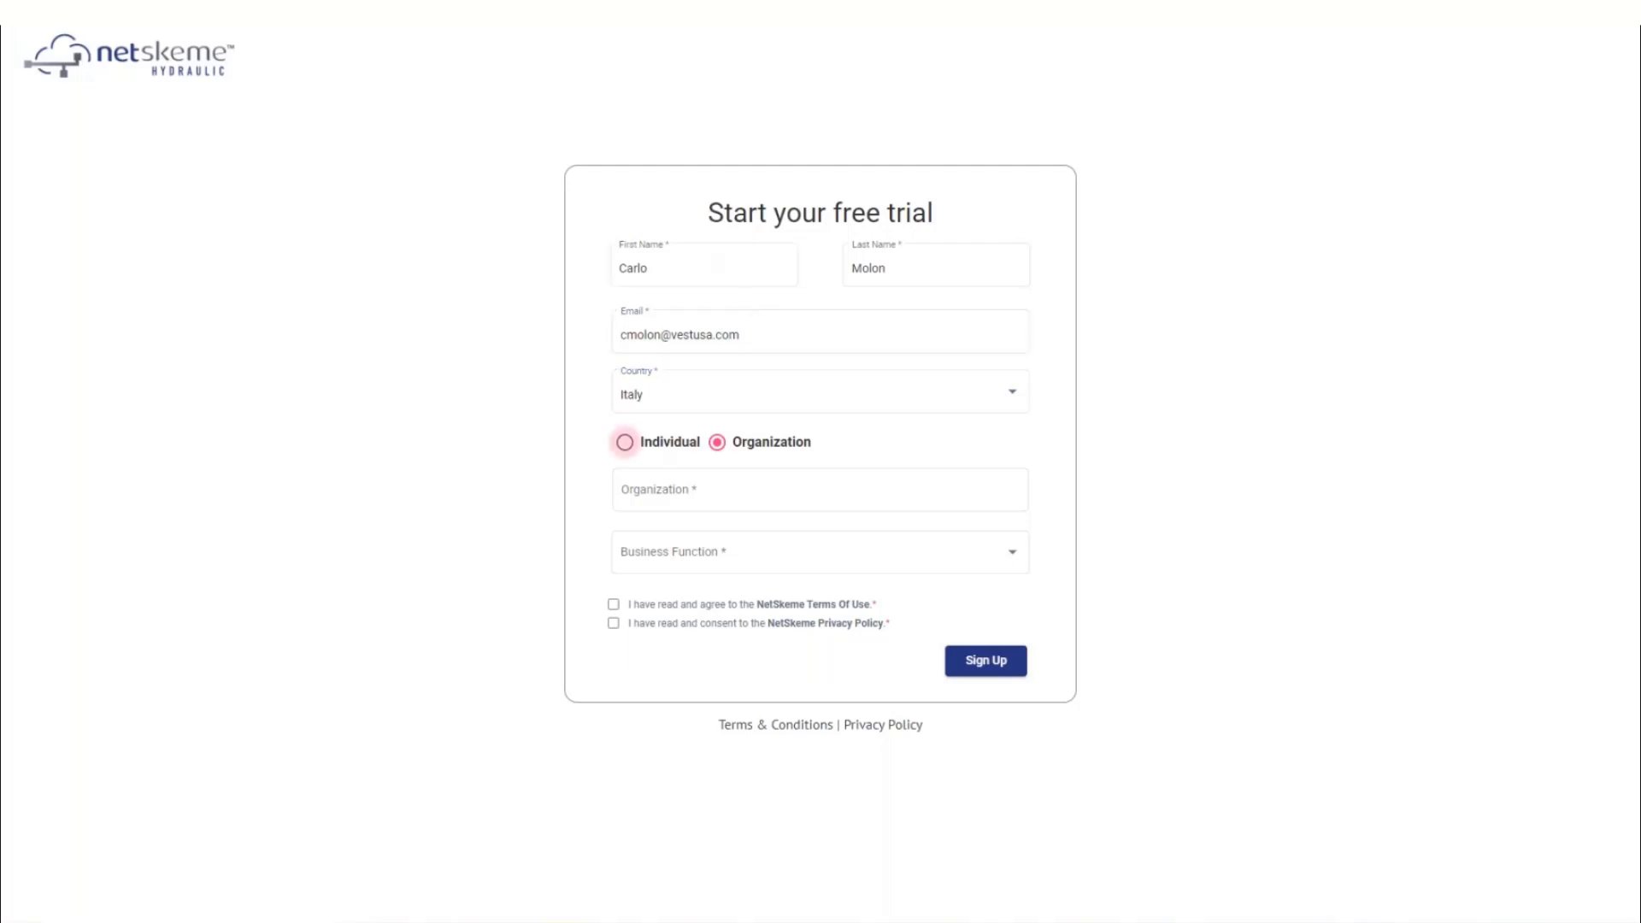
click(1014, 493)
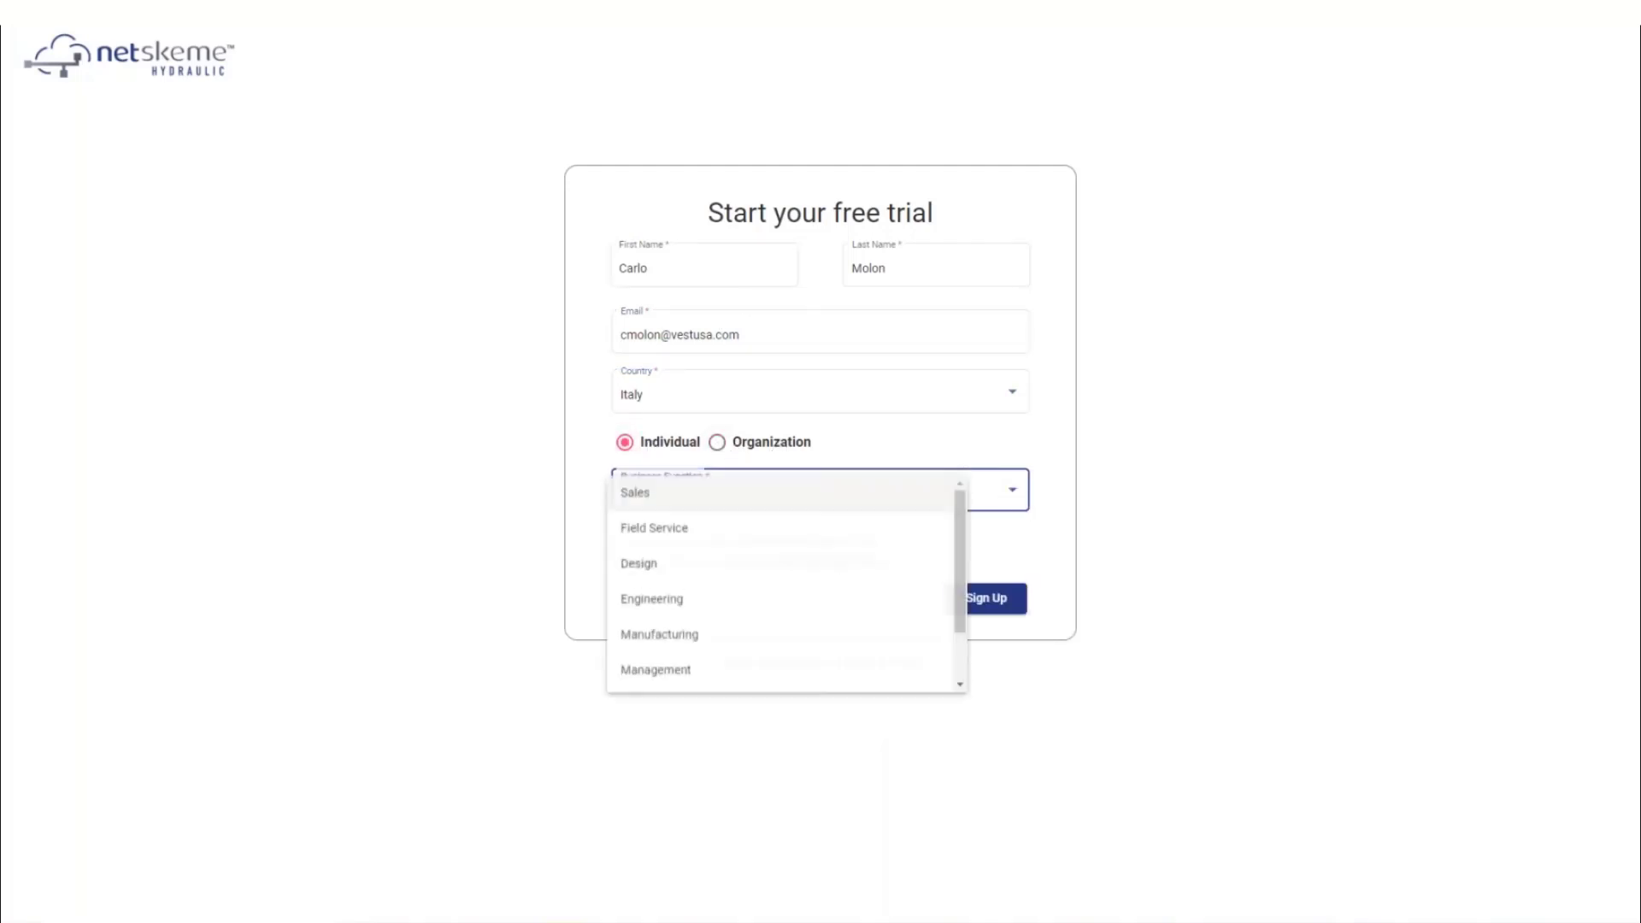
click(670, 605)
click(613, 542)
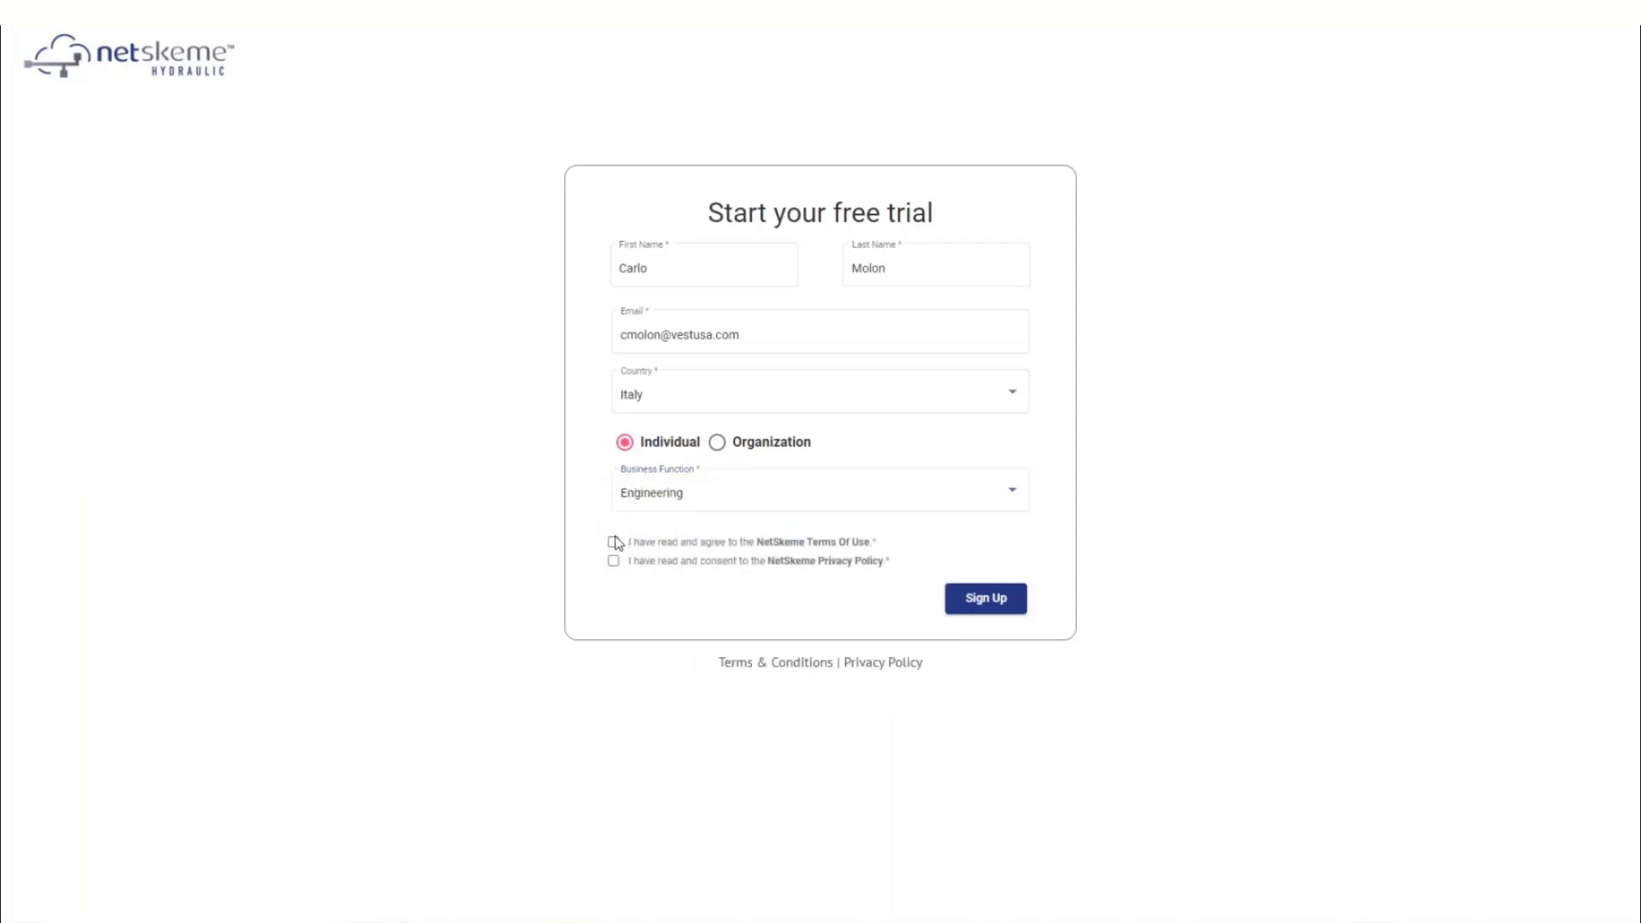
click(614, 562)
click(992, 609)
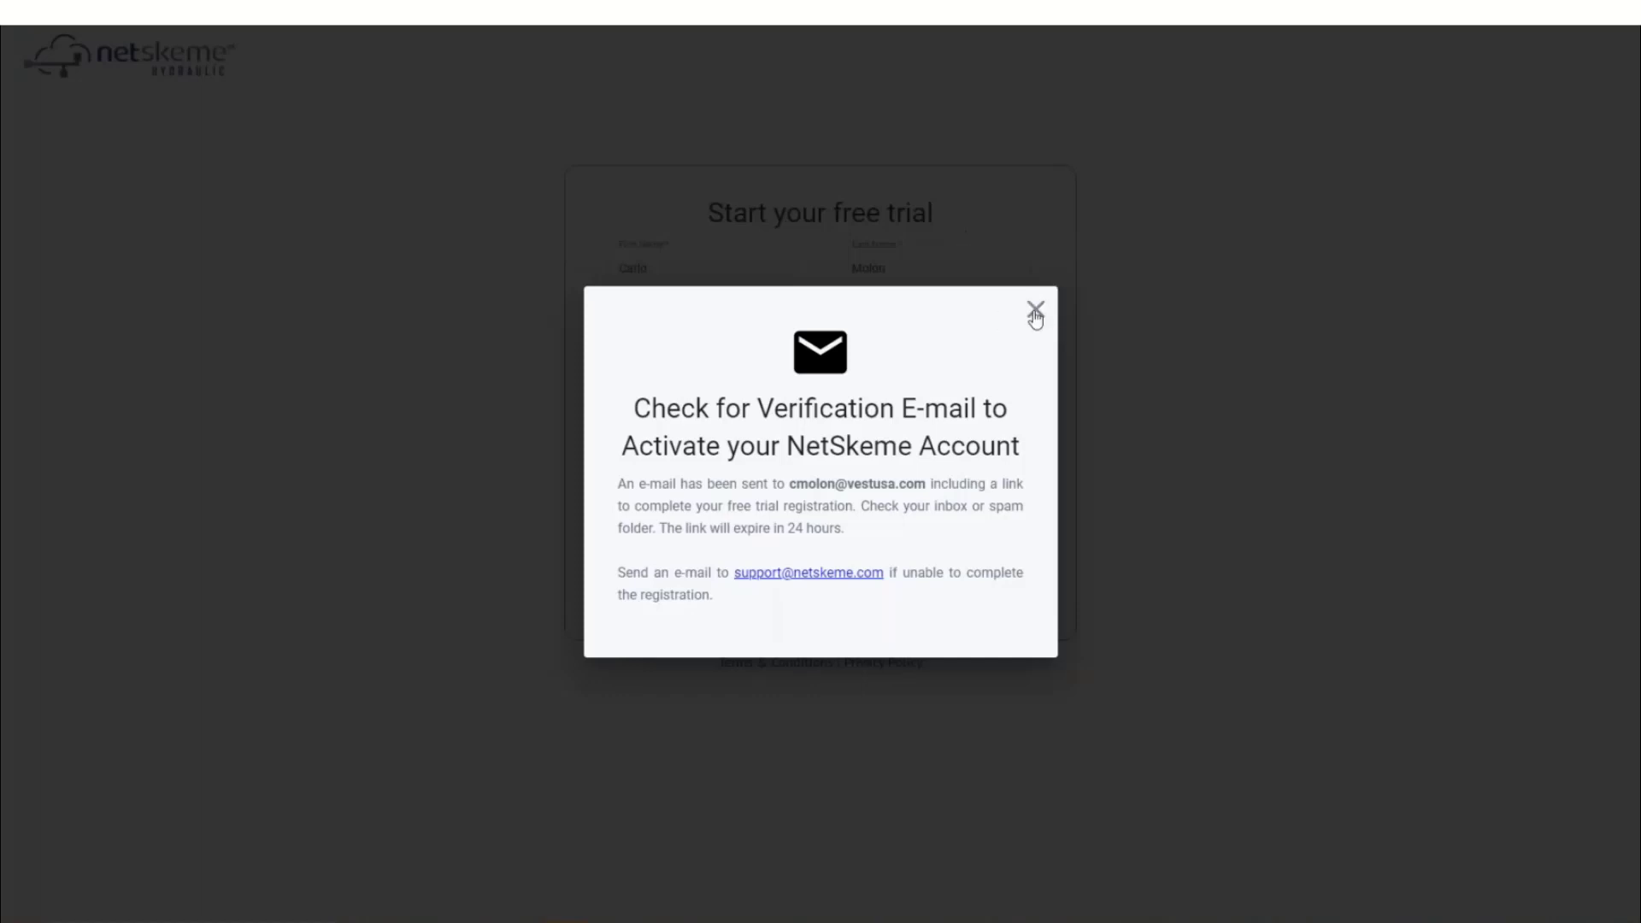
Close the check-your-e-mail notice, show the images in the NetSkeme message, and follow its verification link
click(1035, 309)
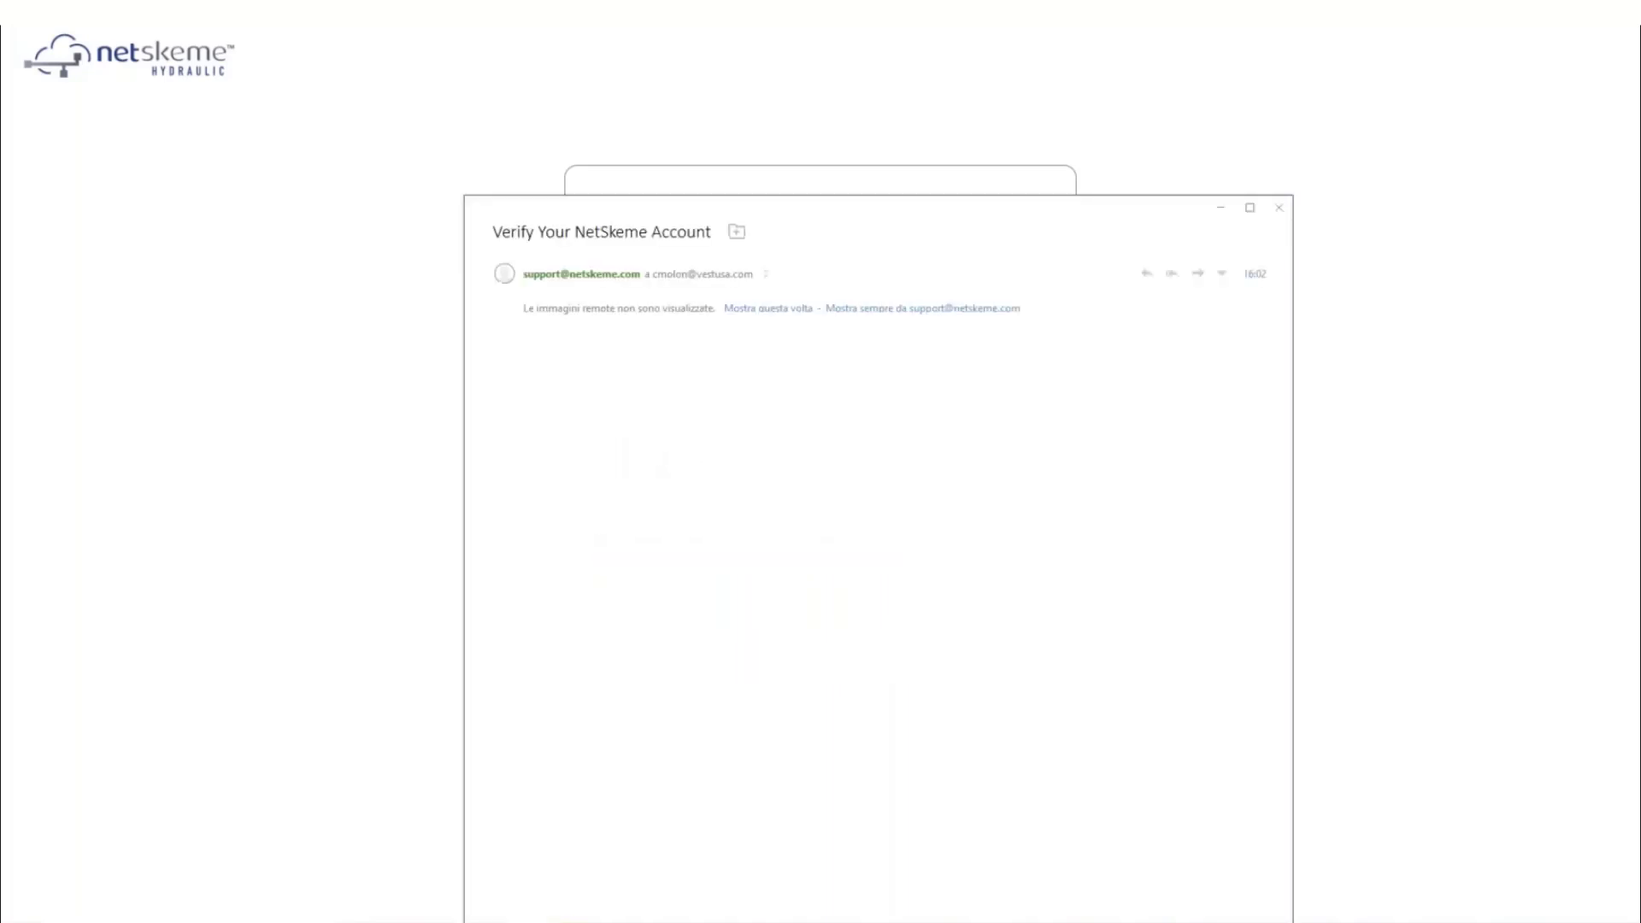
click(774, 309)
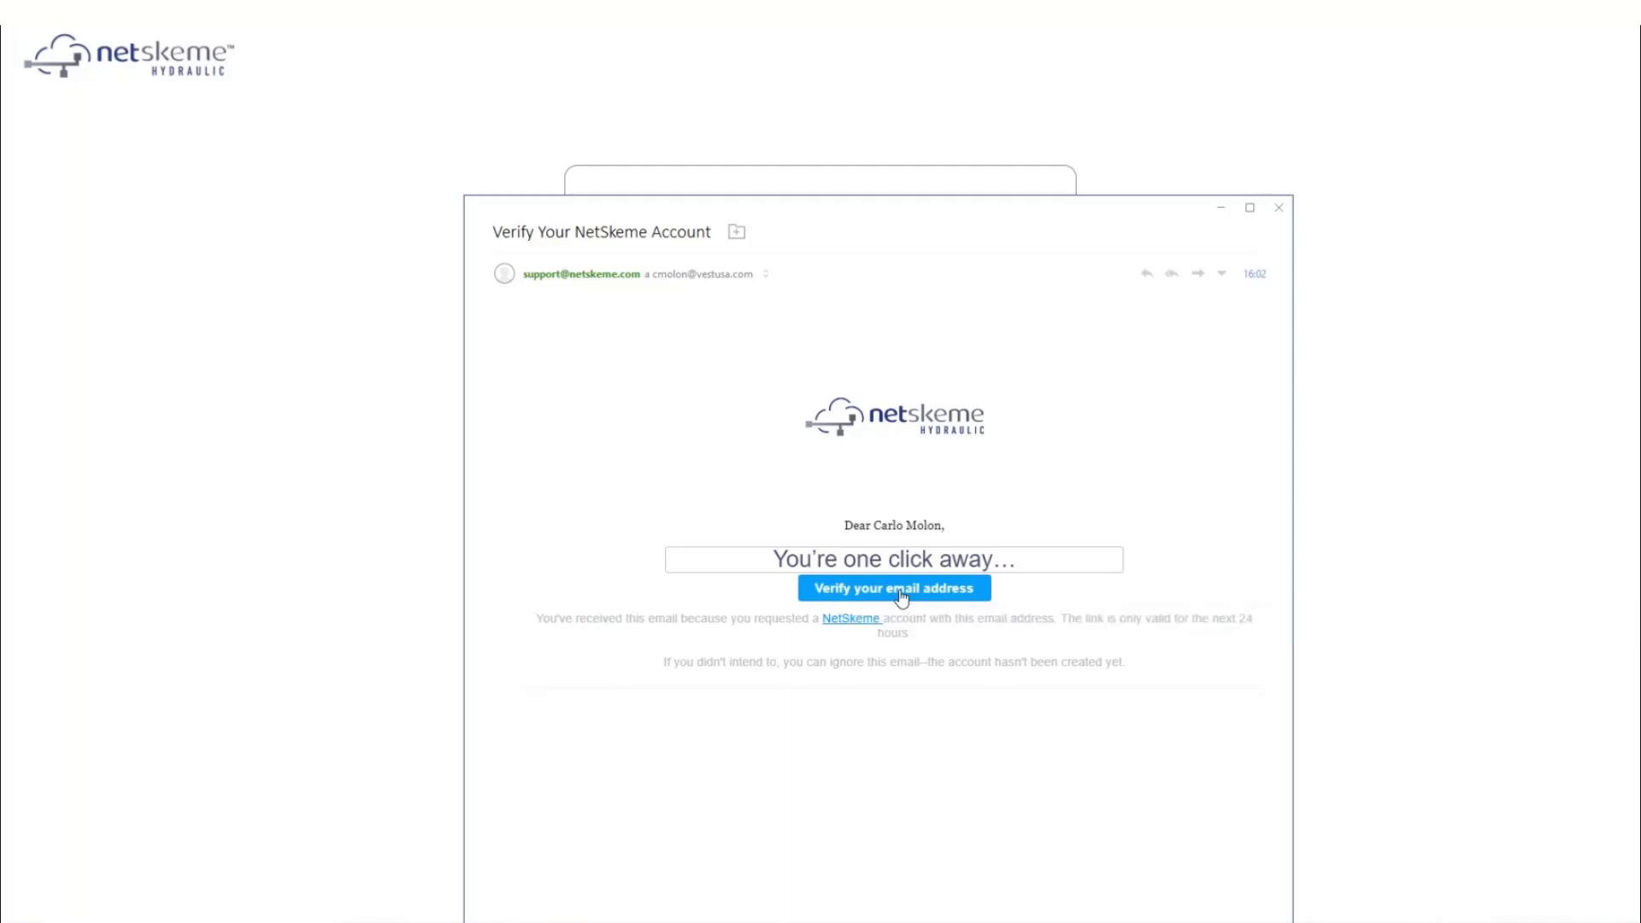
click(899, 589)
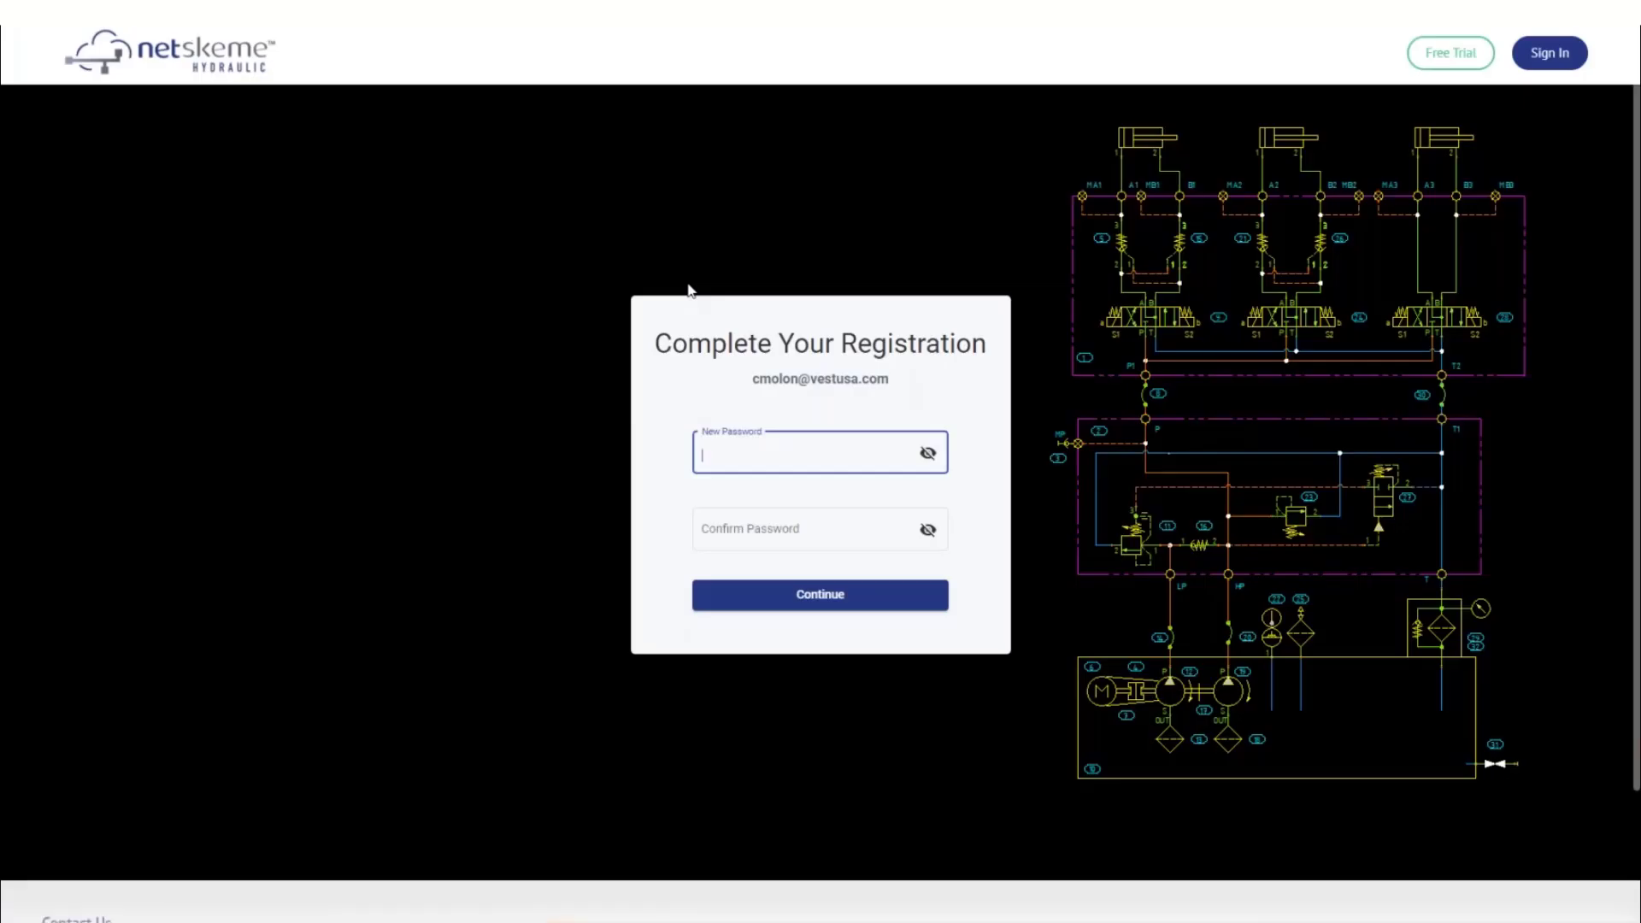
Enter and confirm the new account password, complete registration, and dismiss the account-created popup
text(•••••••)
key(Tab)
text(•••••••)
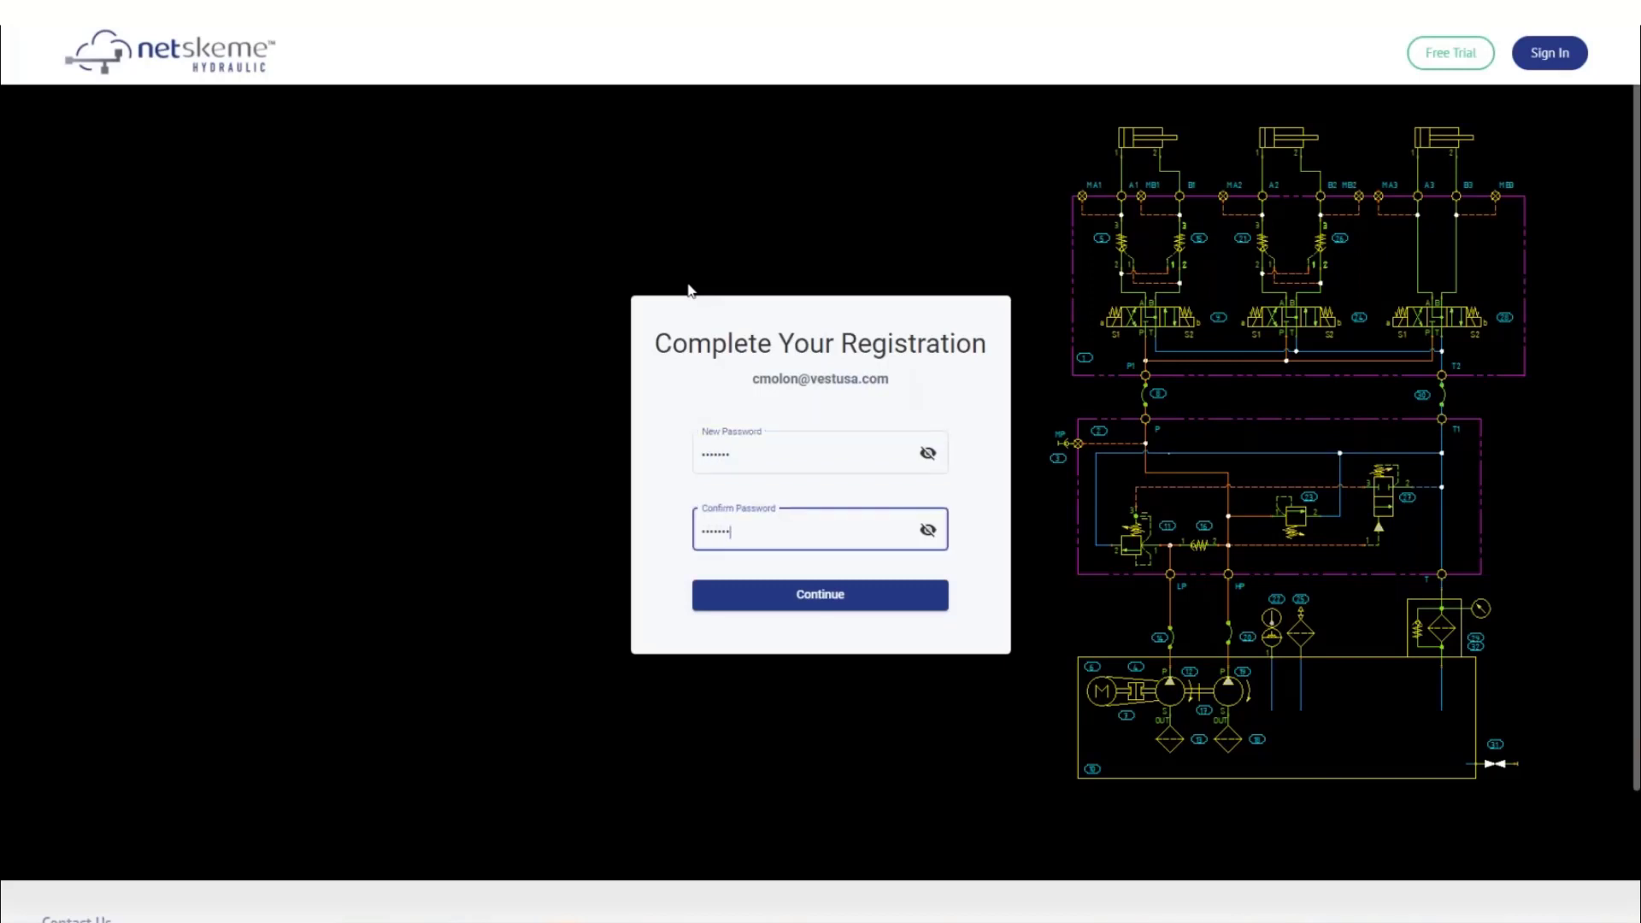
click(814, 598)
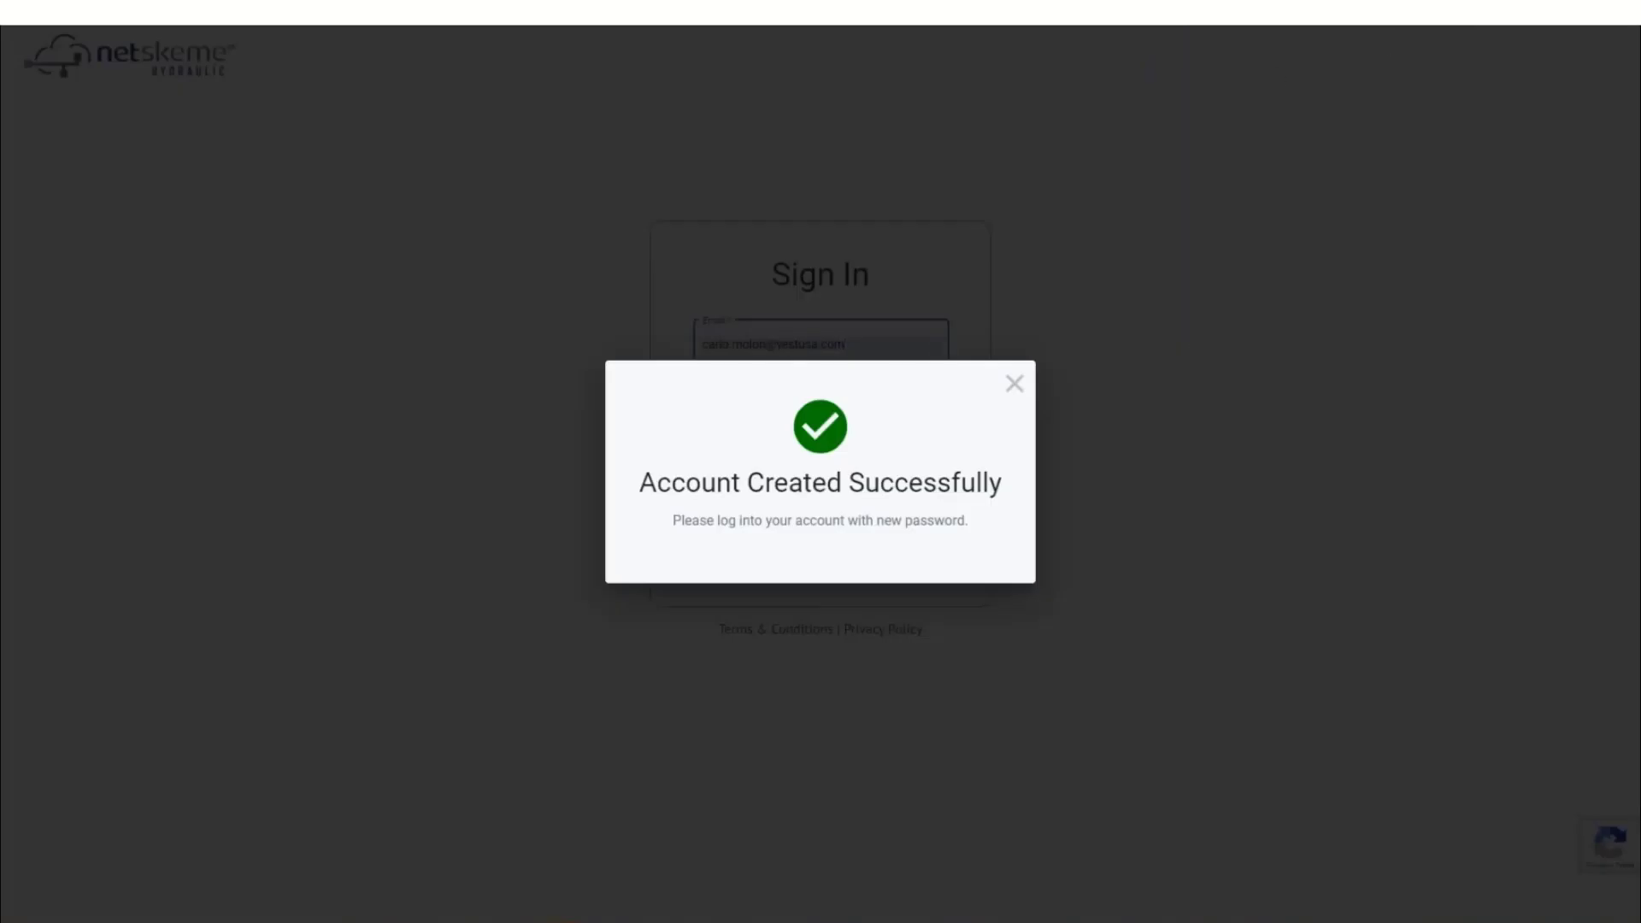
click(1015, 386)
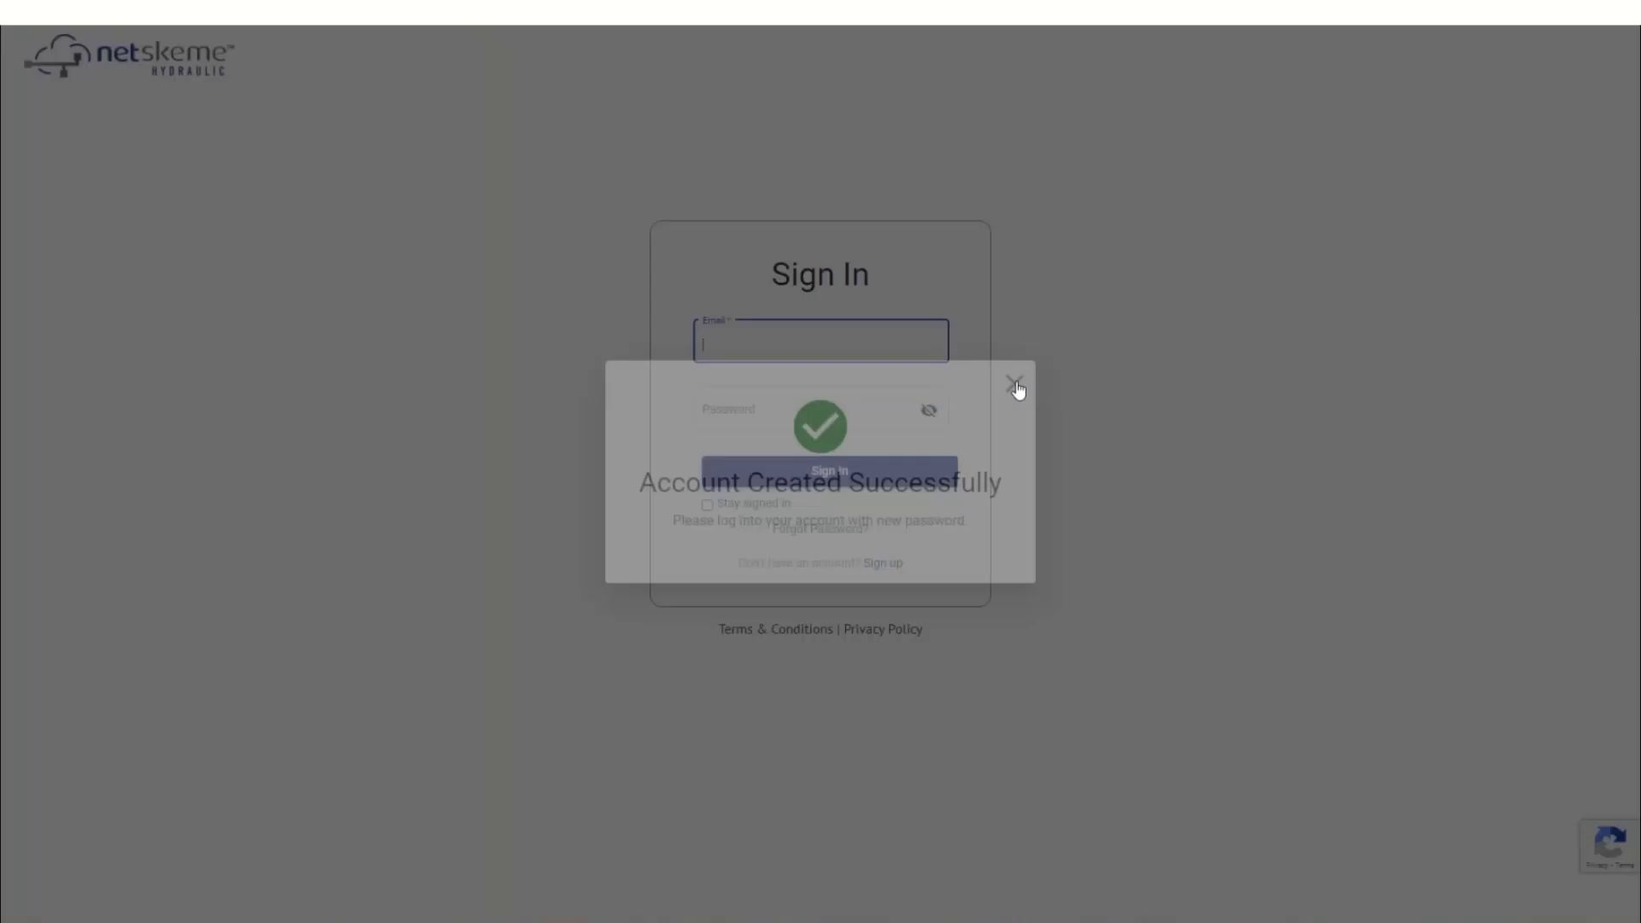
Replace the autofilled credentials with the account's e-mail and password, then sign in
key(BackSpace)
text(mo@)
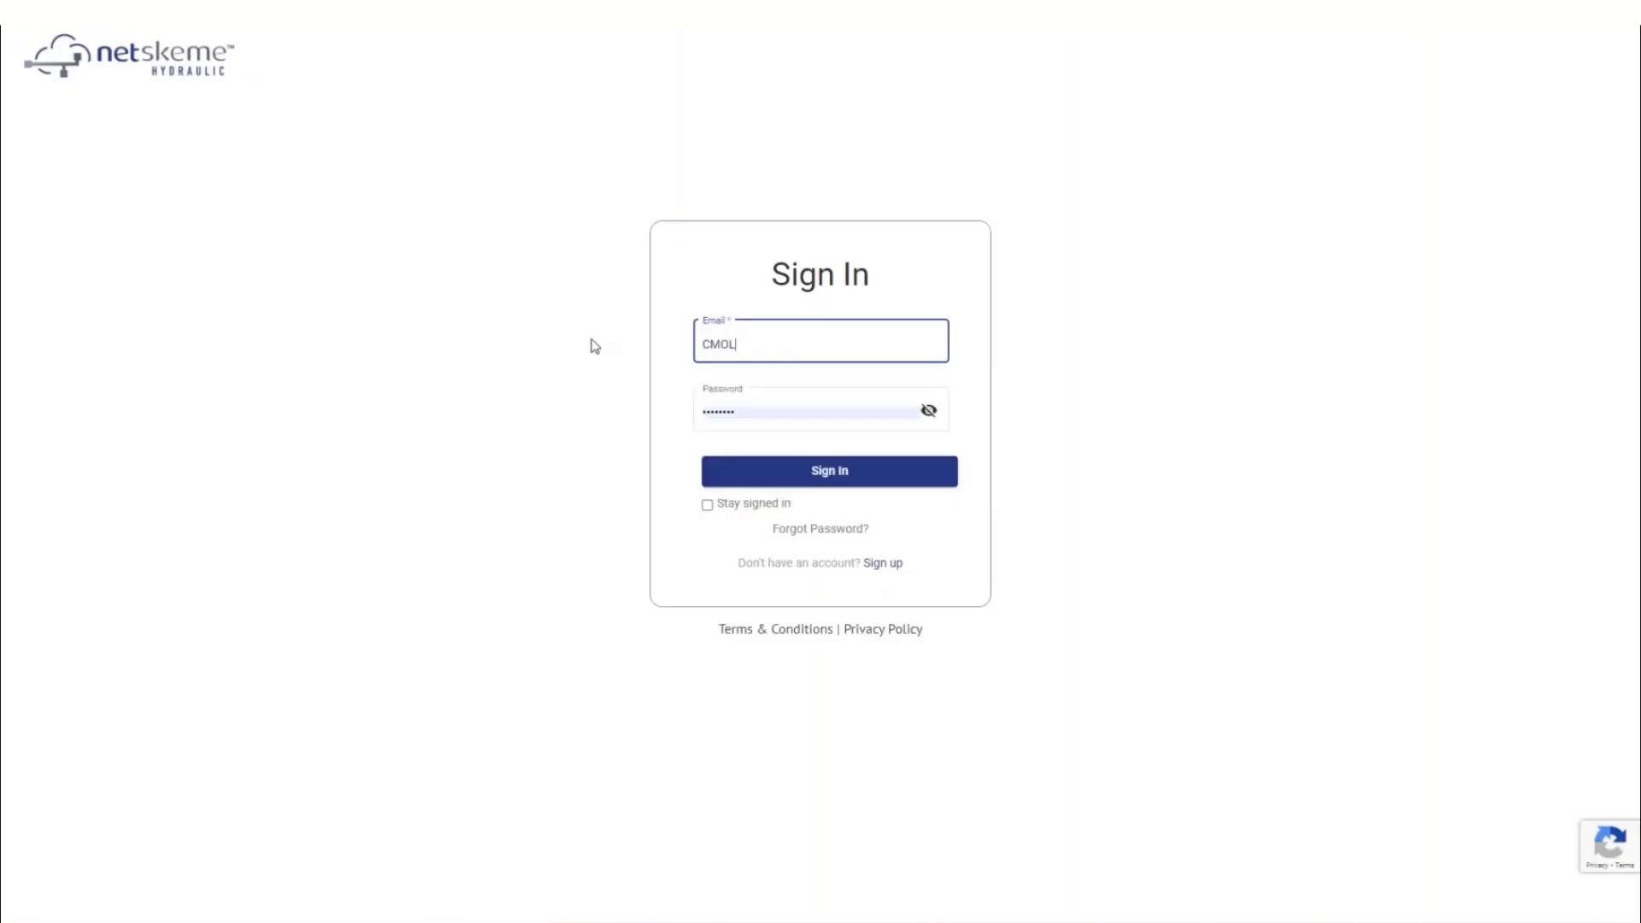
key(BackSpace)
key(BackSpace)
key(BackSpace)
key(BackSpace)
click(754, 345)
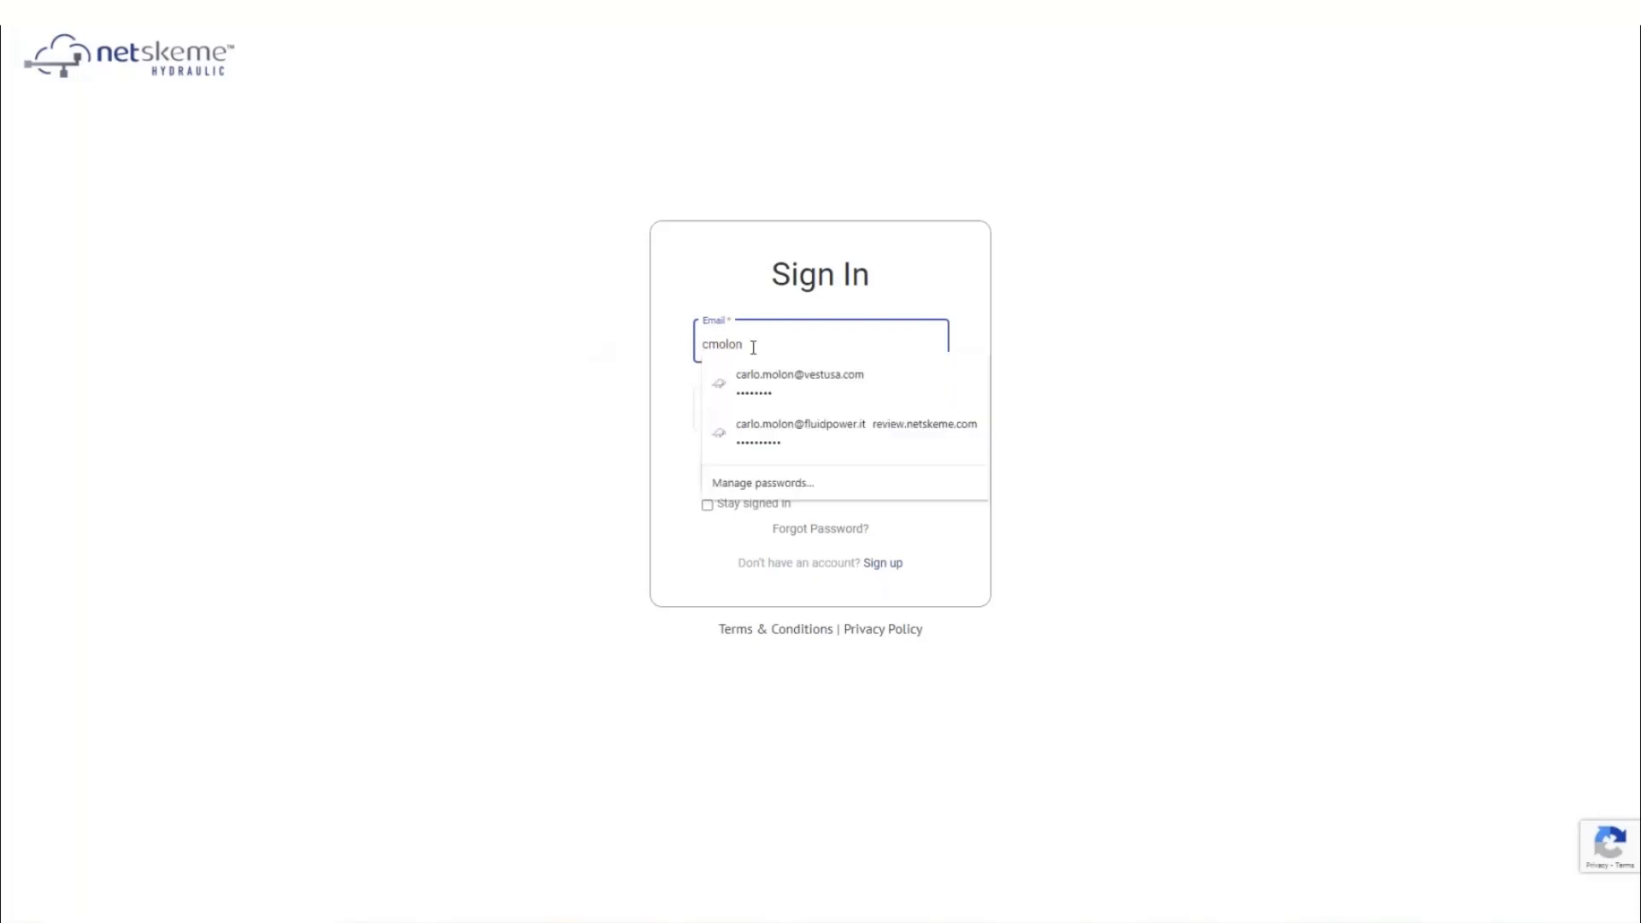
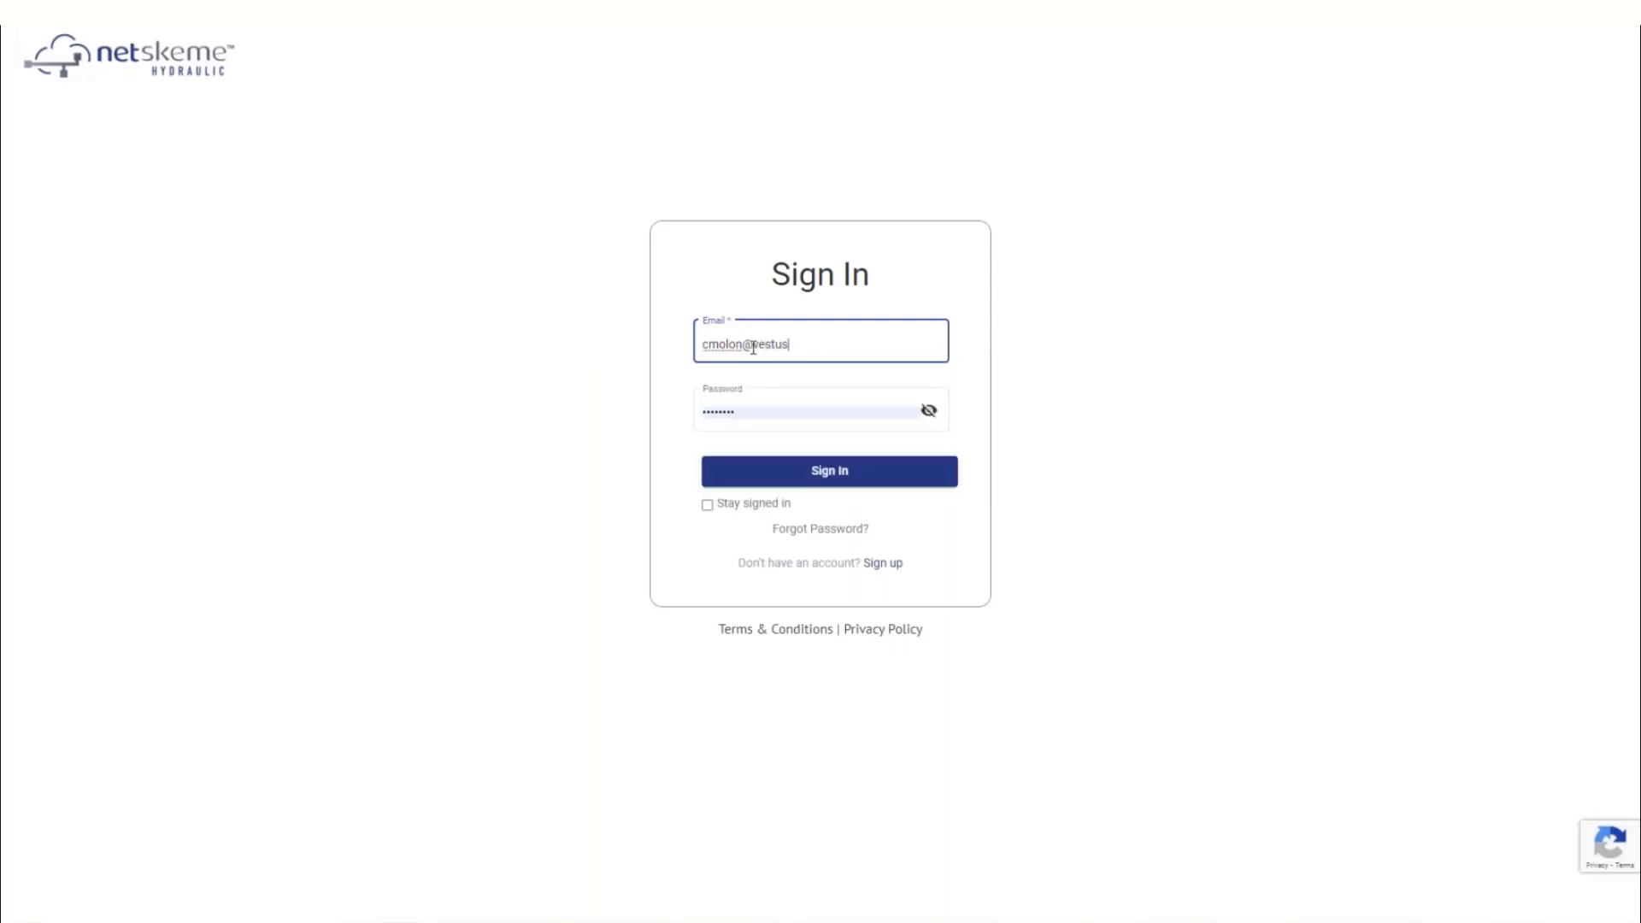
key(Tab)
key(ctrl+a)
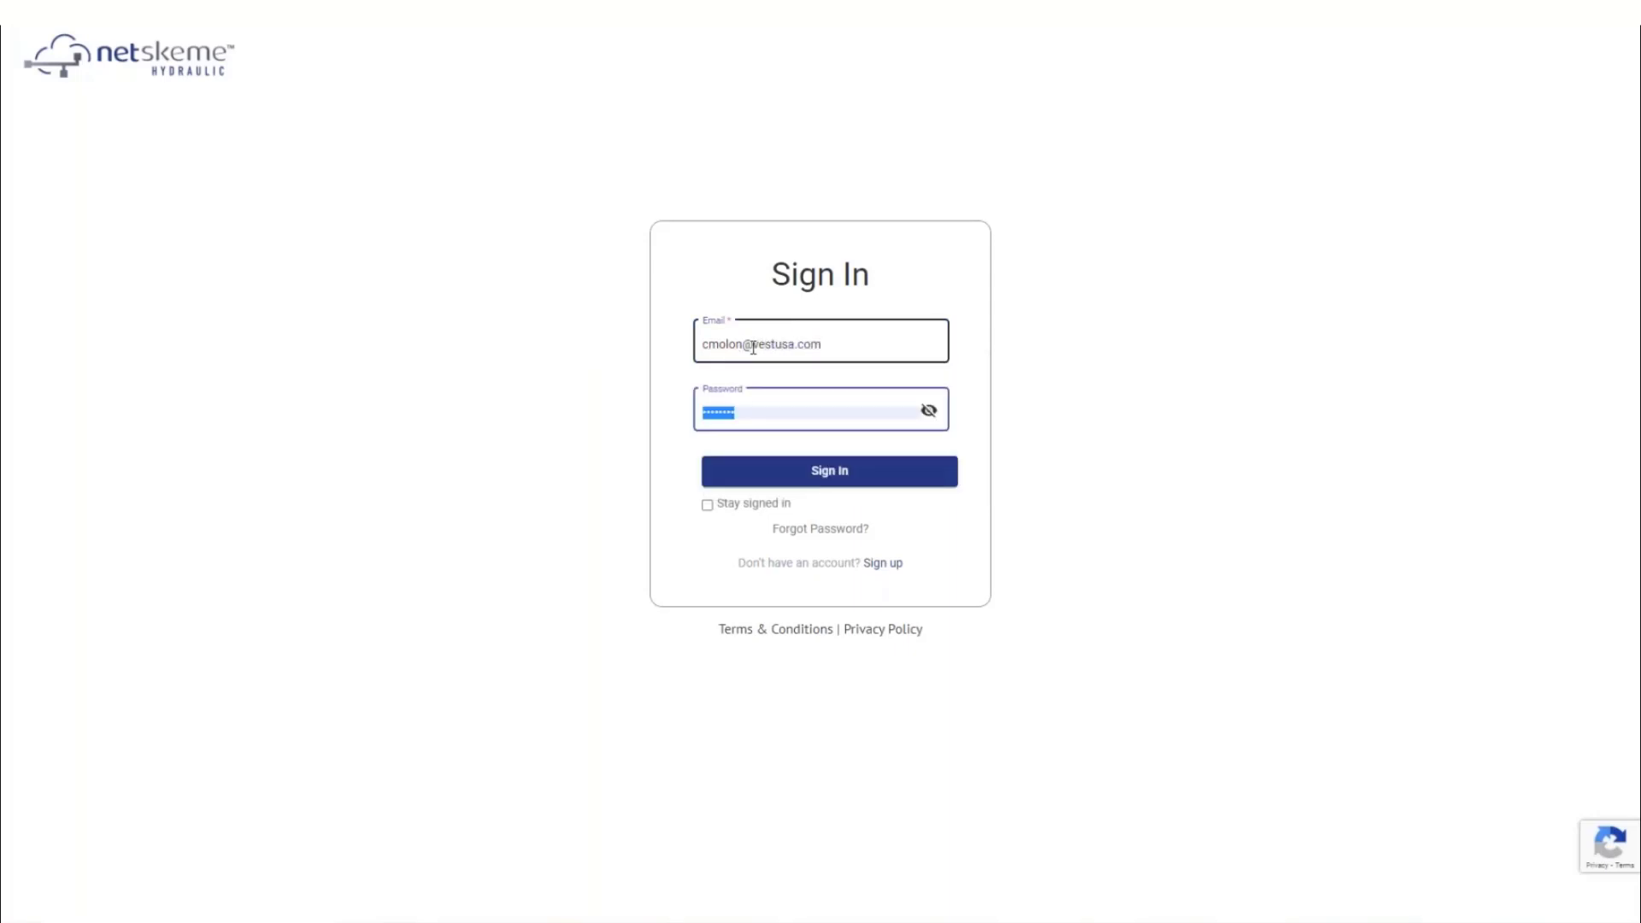
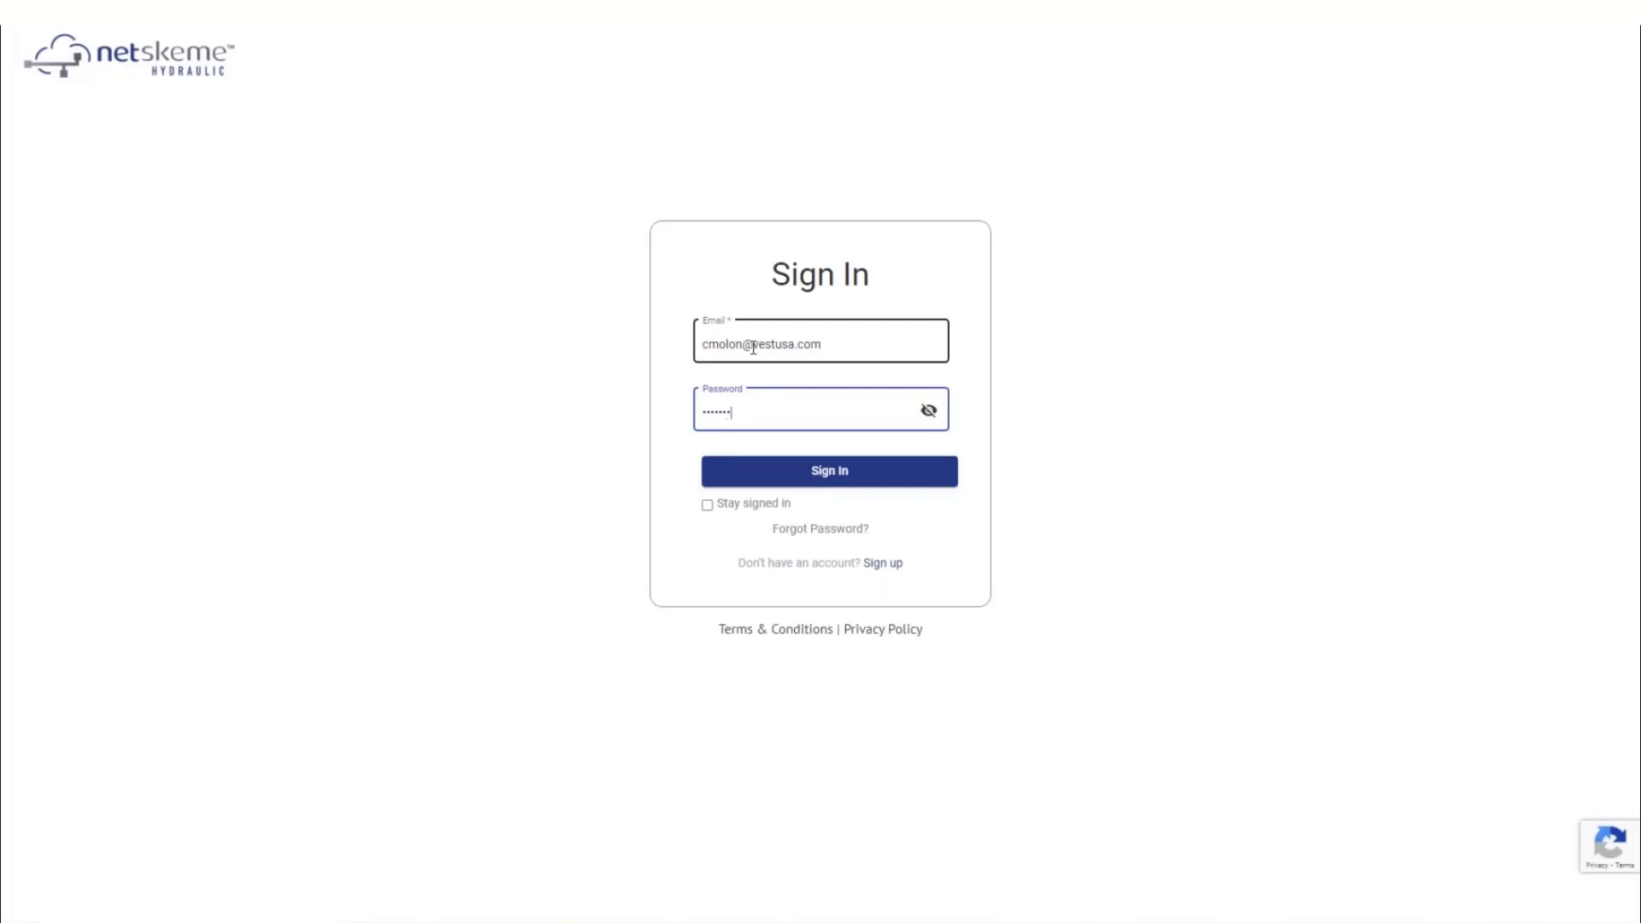
click(804, 470)
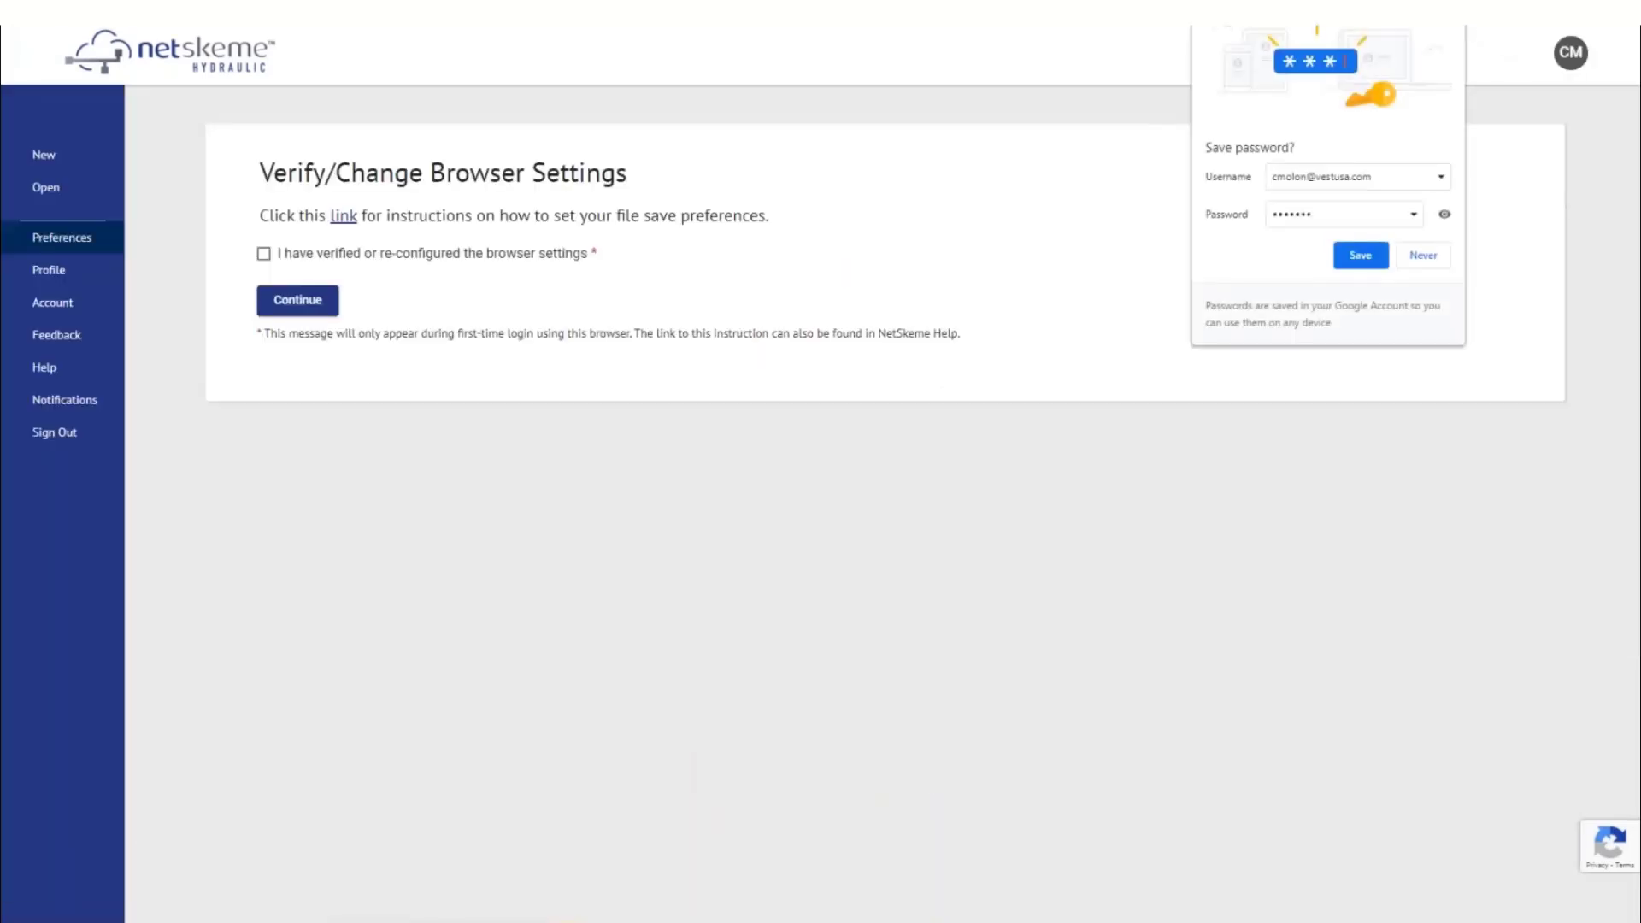
Dismiss Chrome's save-password offer and open Settings from the browser's main menu
click(1454, 16)
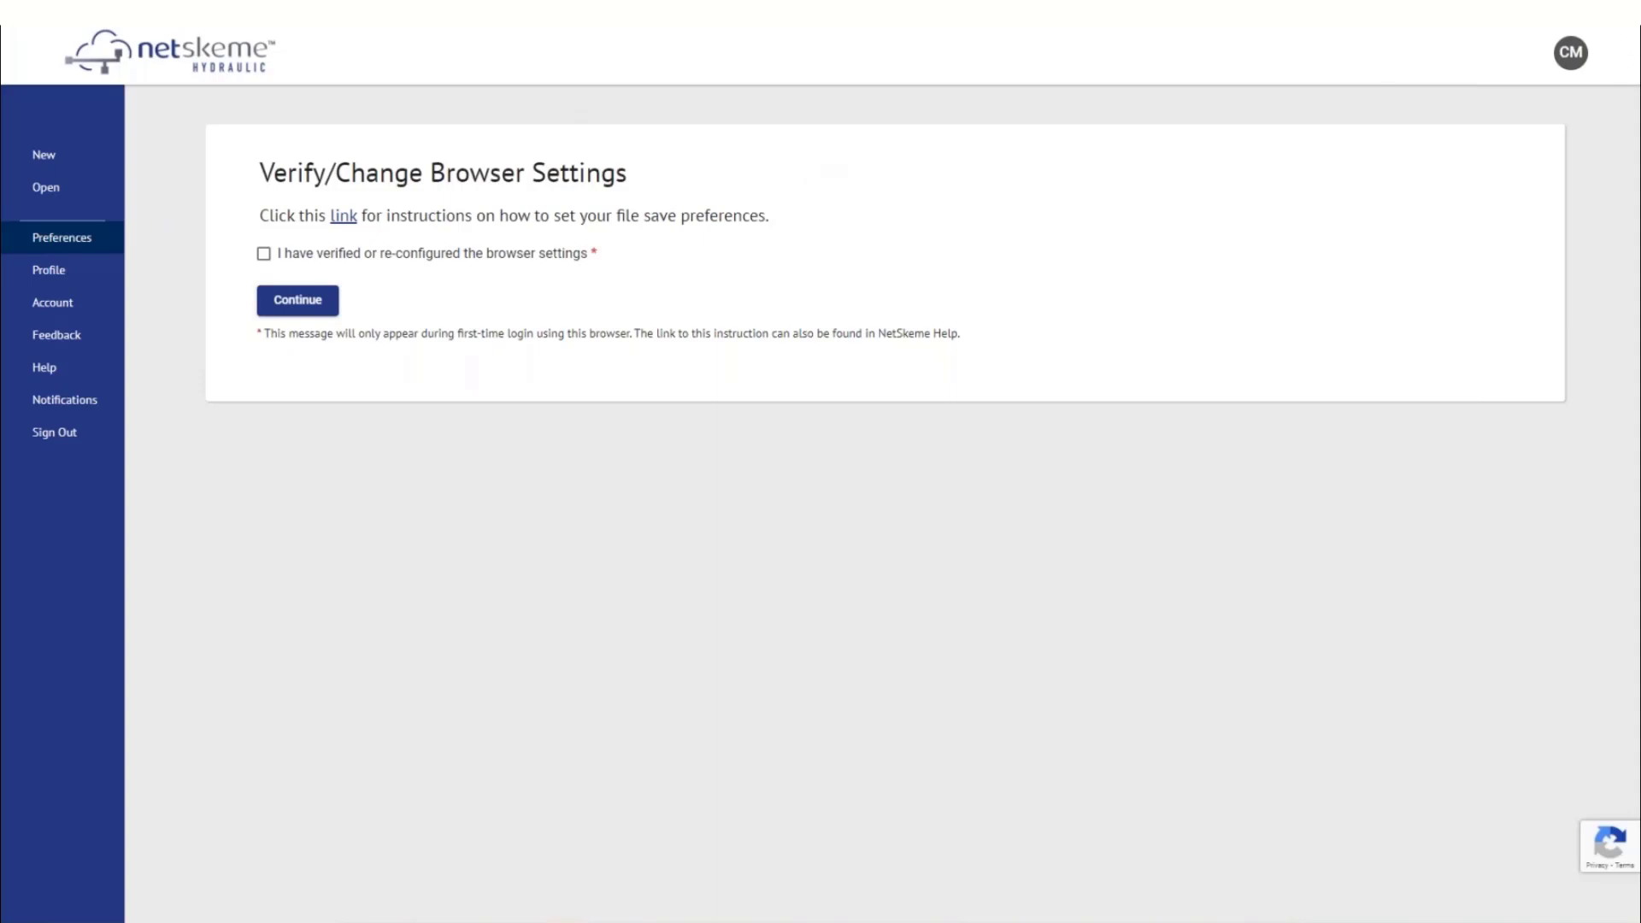
key(alt+f)
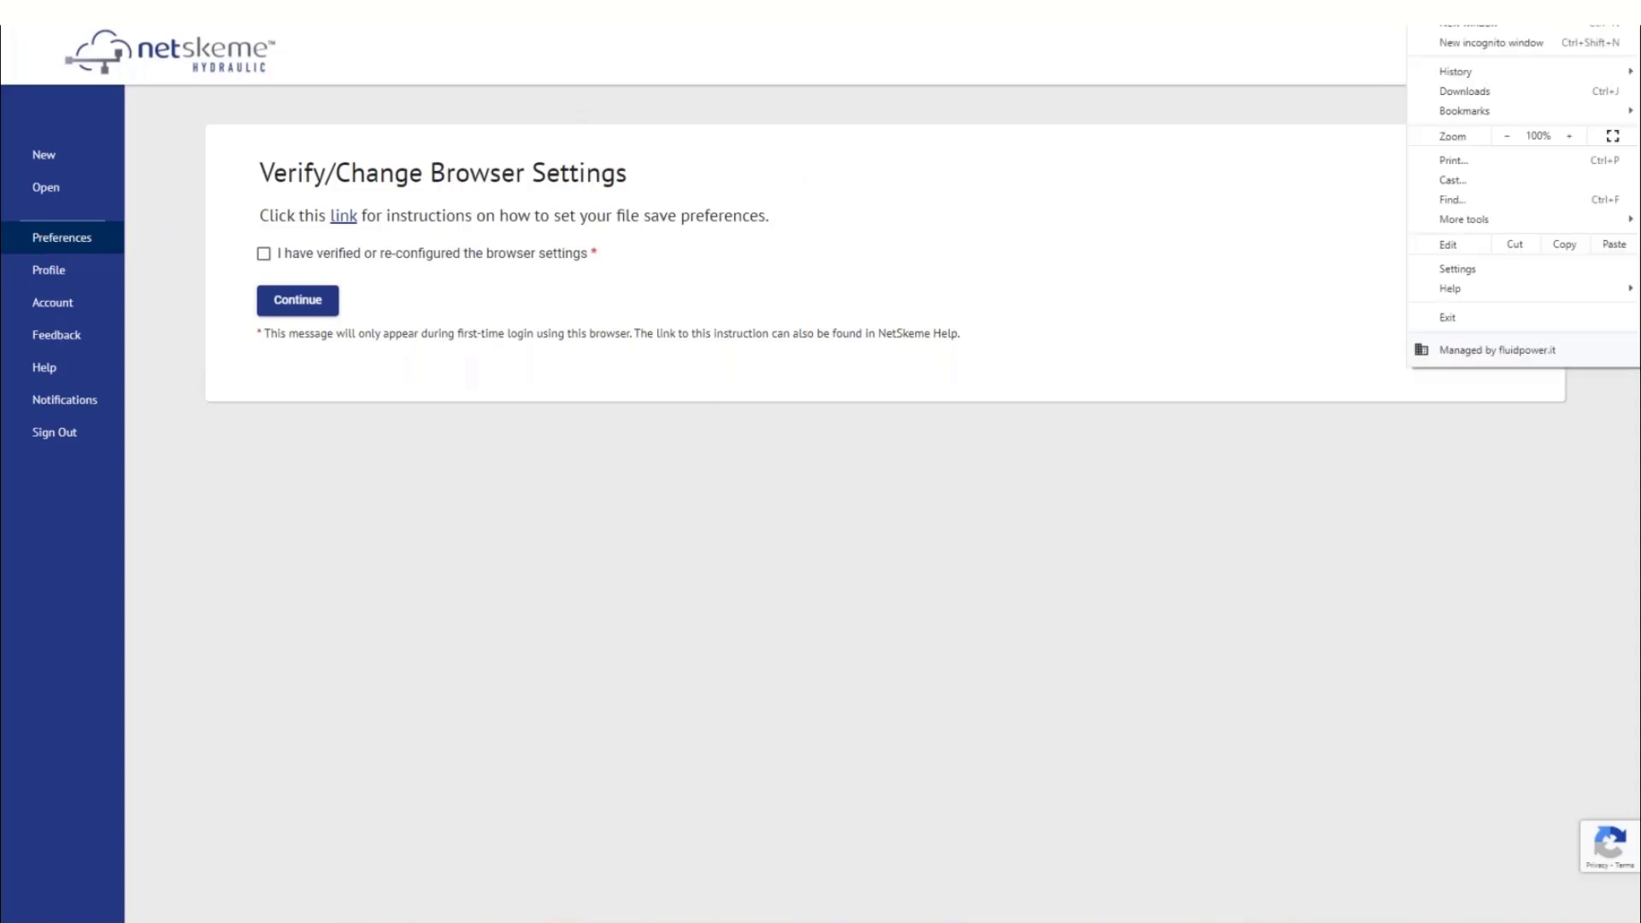
click(1485, 267)
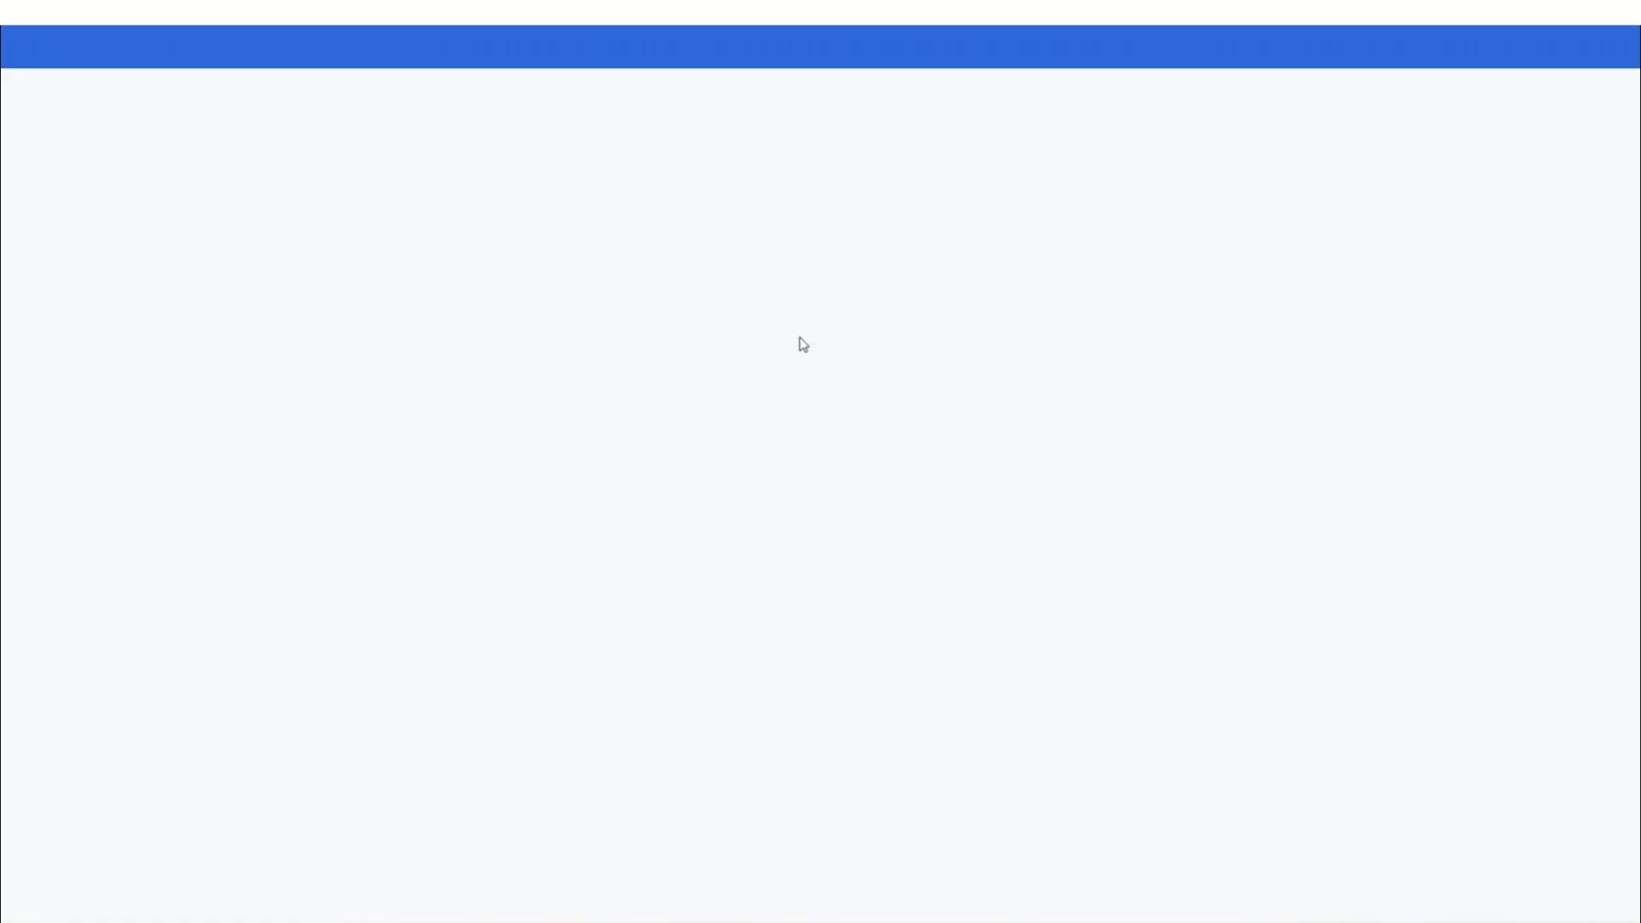
Check the Downloads setting, leaving 'Ask where to save each file' on, and confirm the browser check
click(188, 372)
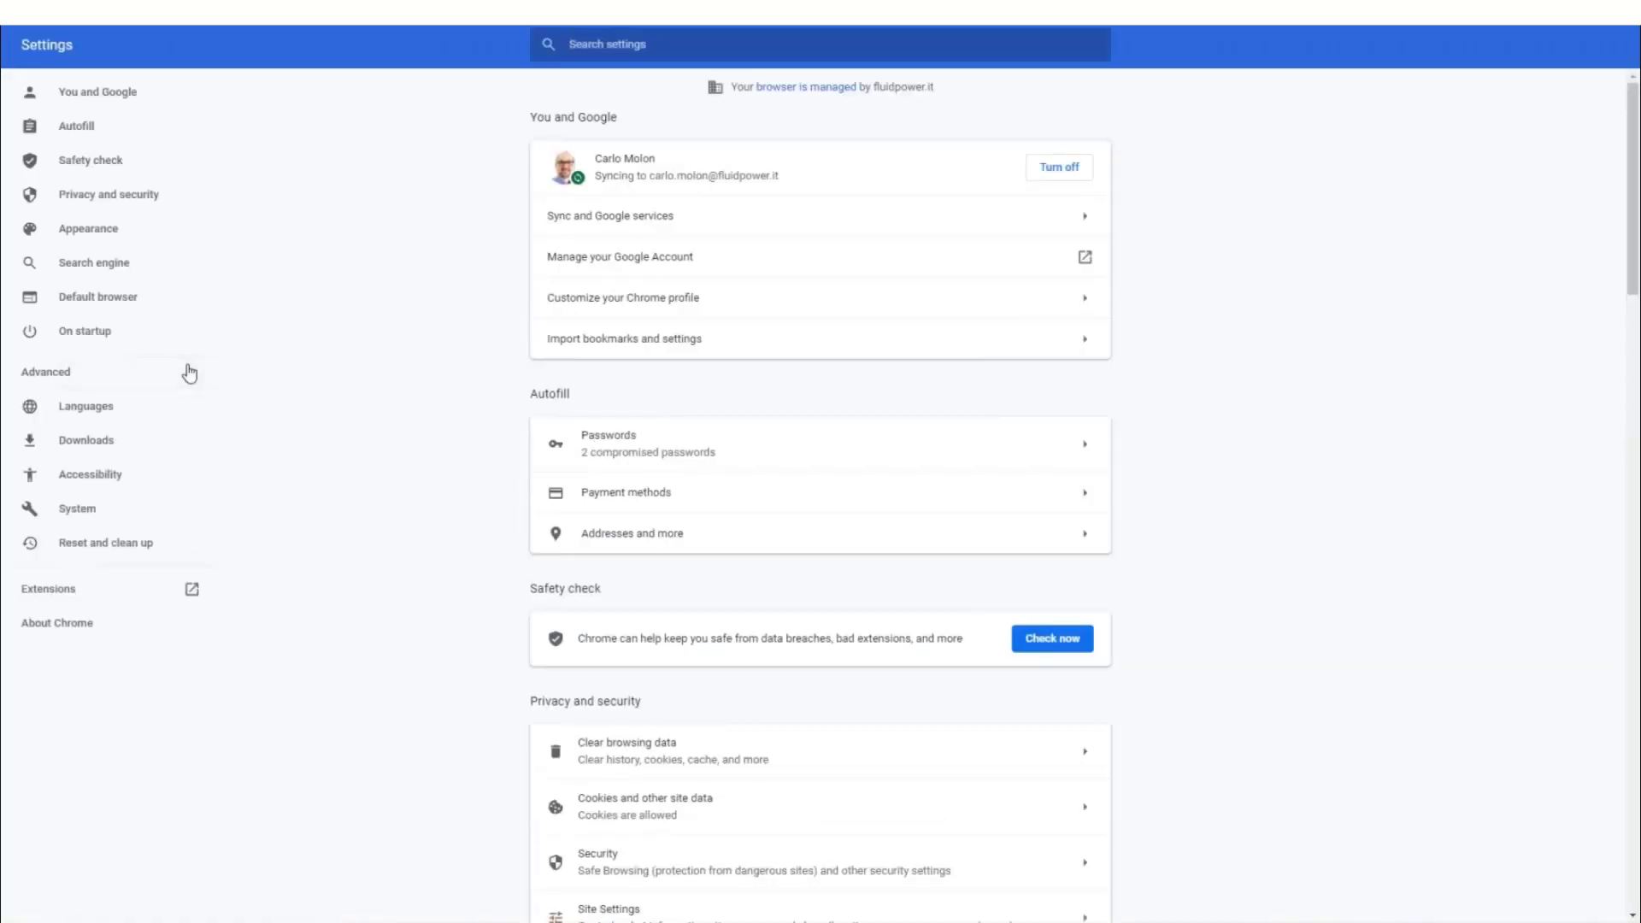
click(96, 447)
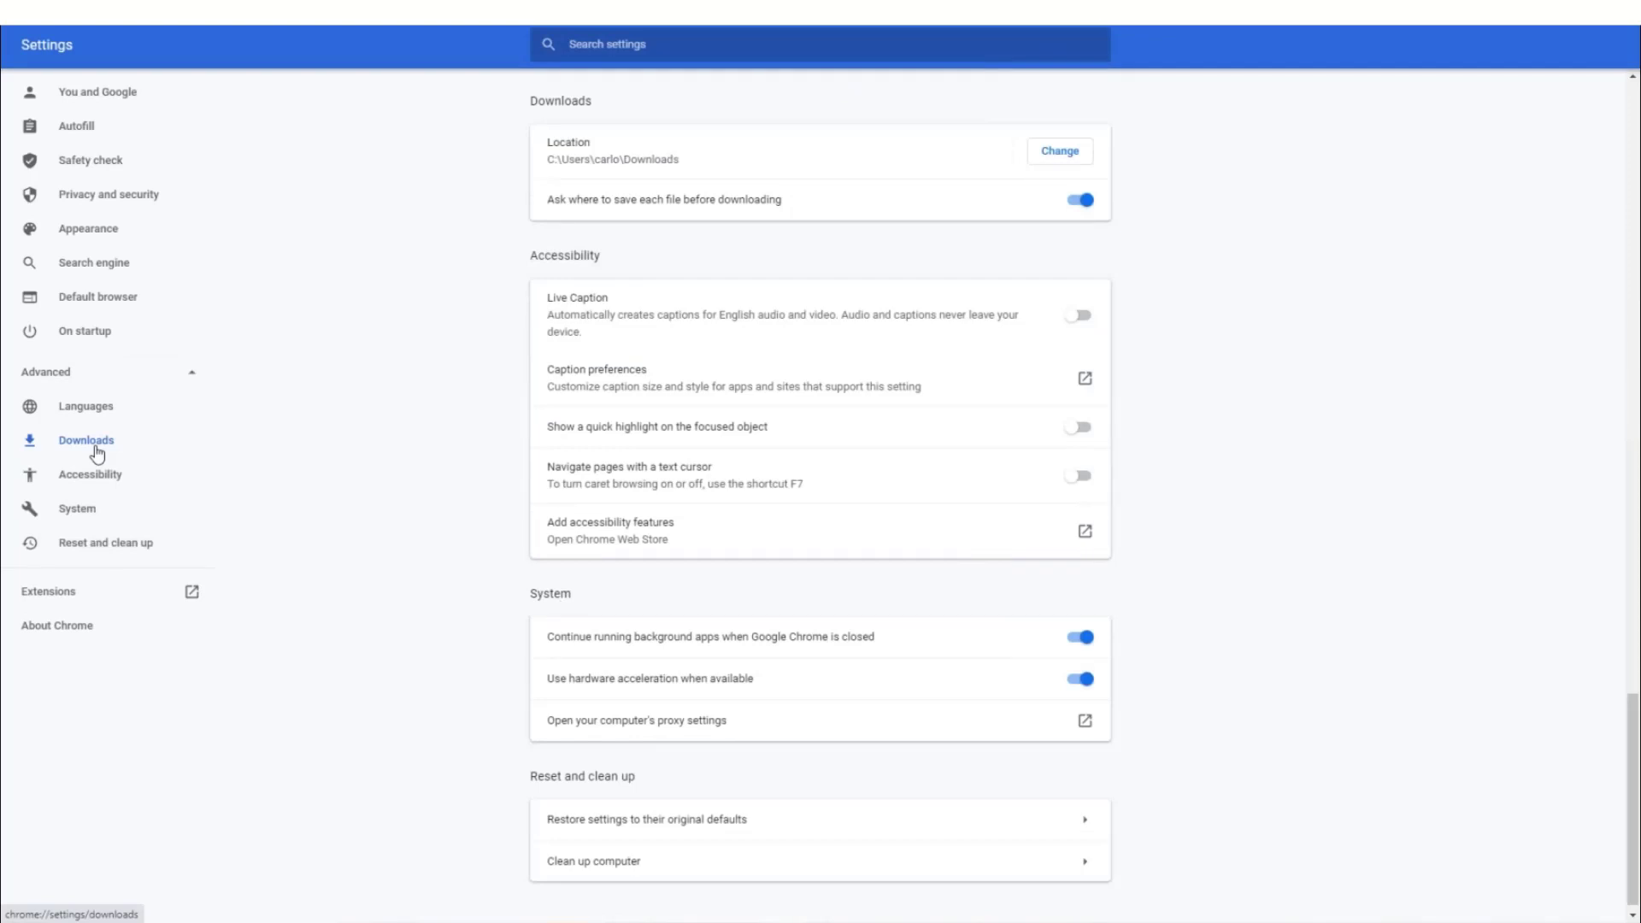
click(1083, 201)
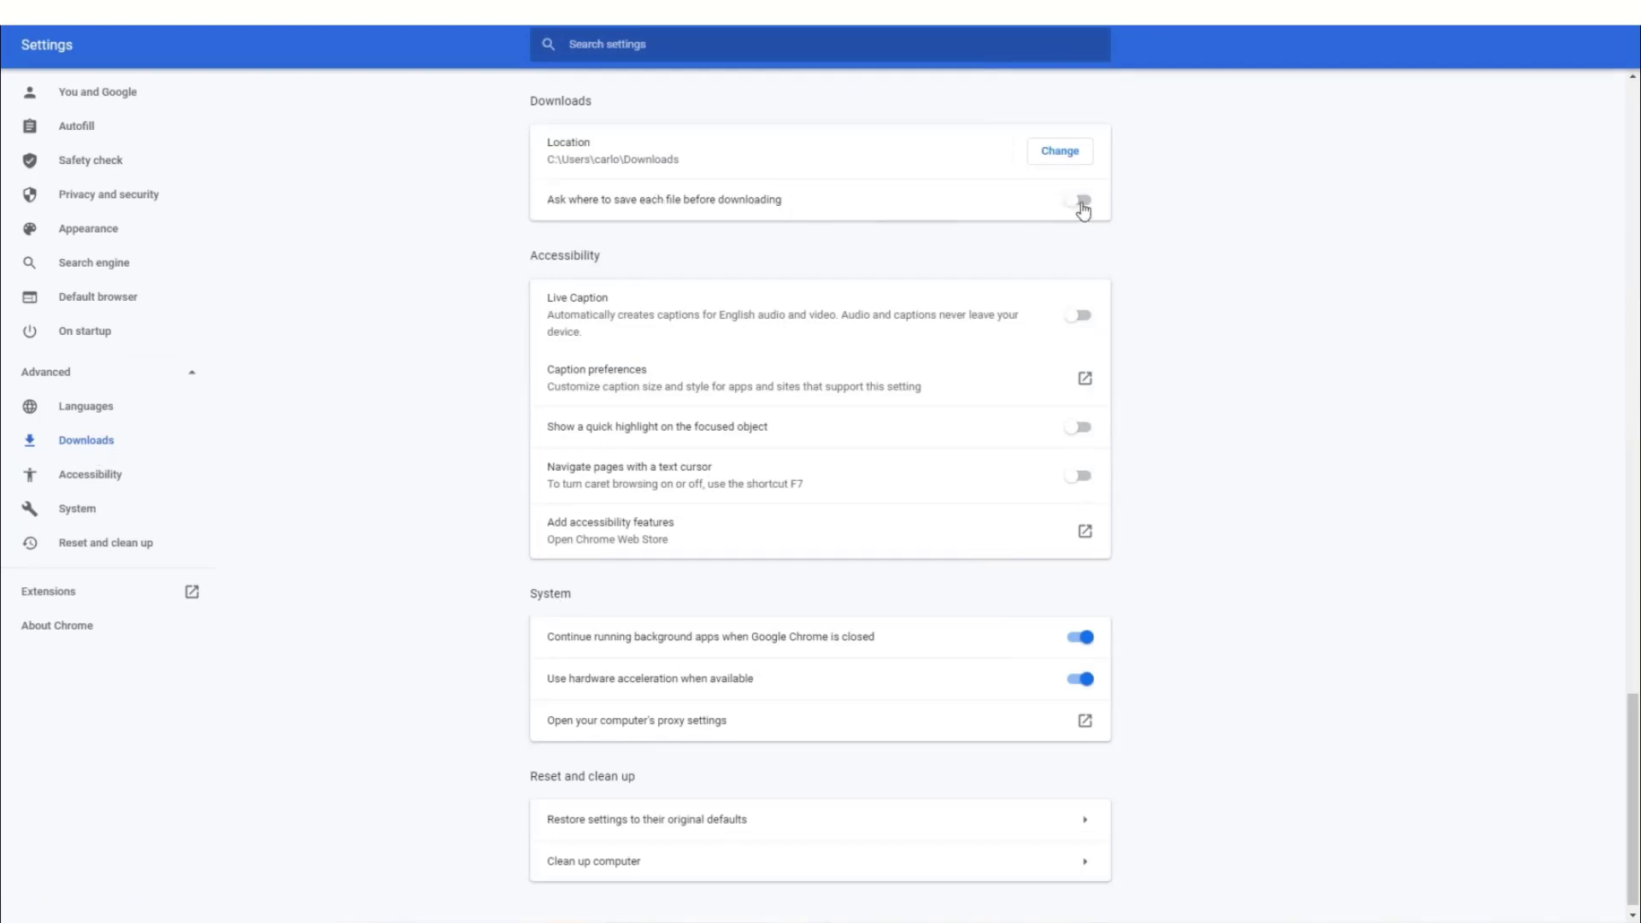
click(1082, 202)
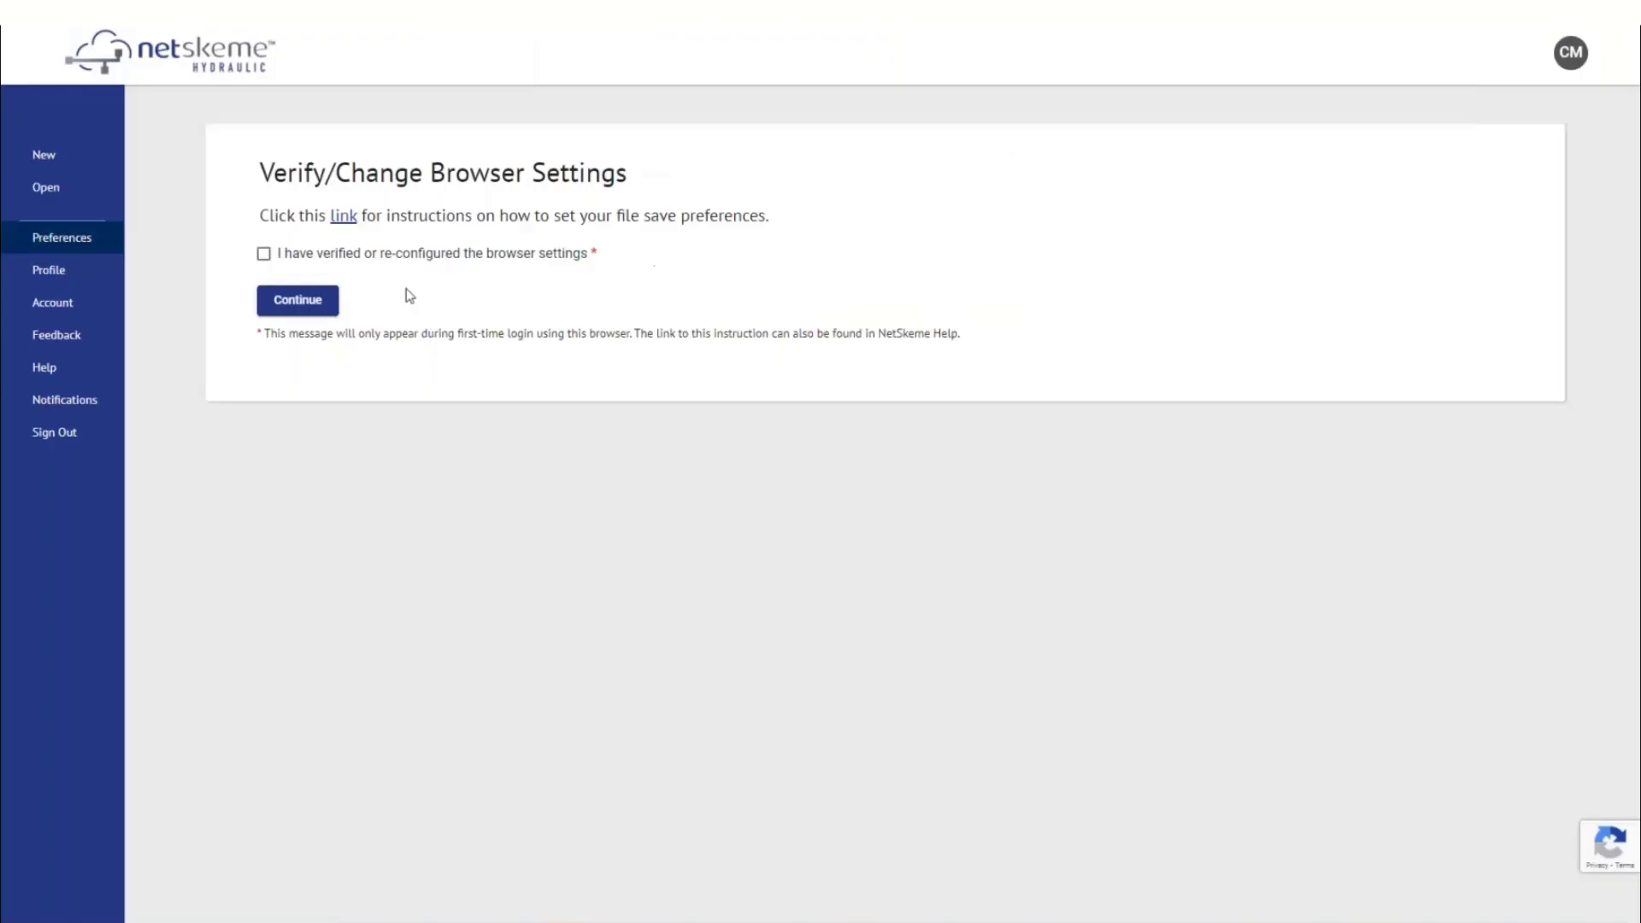
click(264, 253)
Continue to Preferences, select Metric drawing units instead of Imperial, and save
click(299, 298)
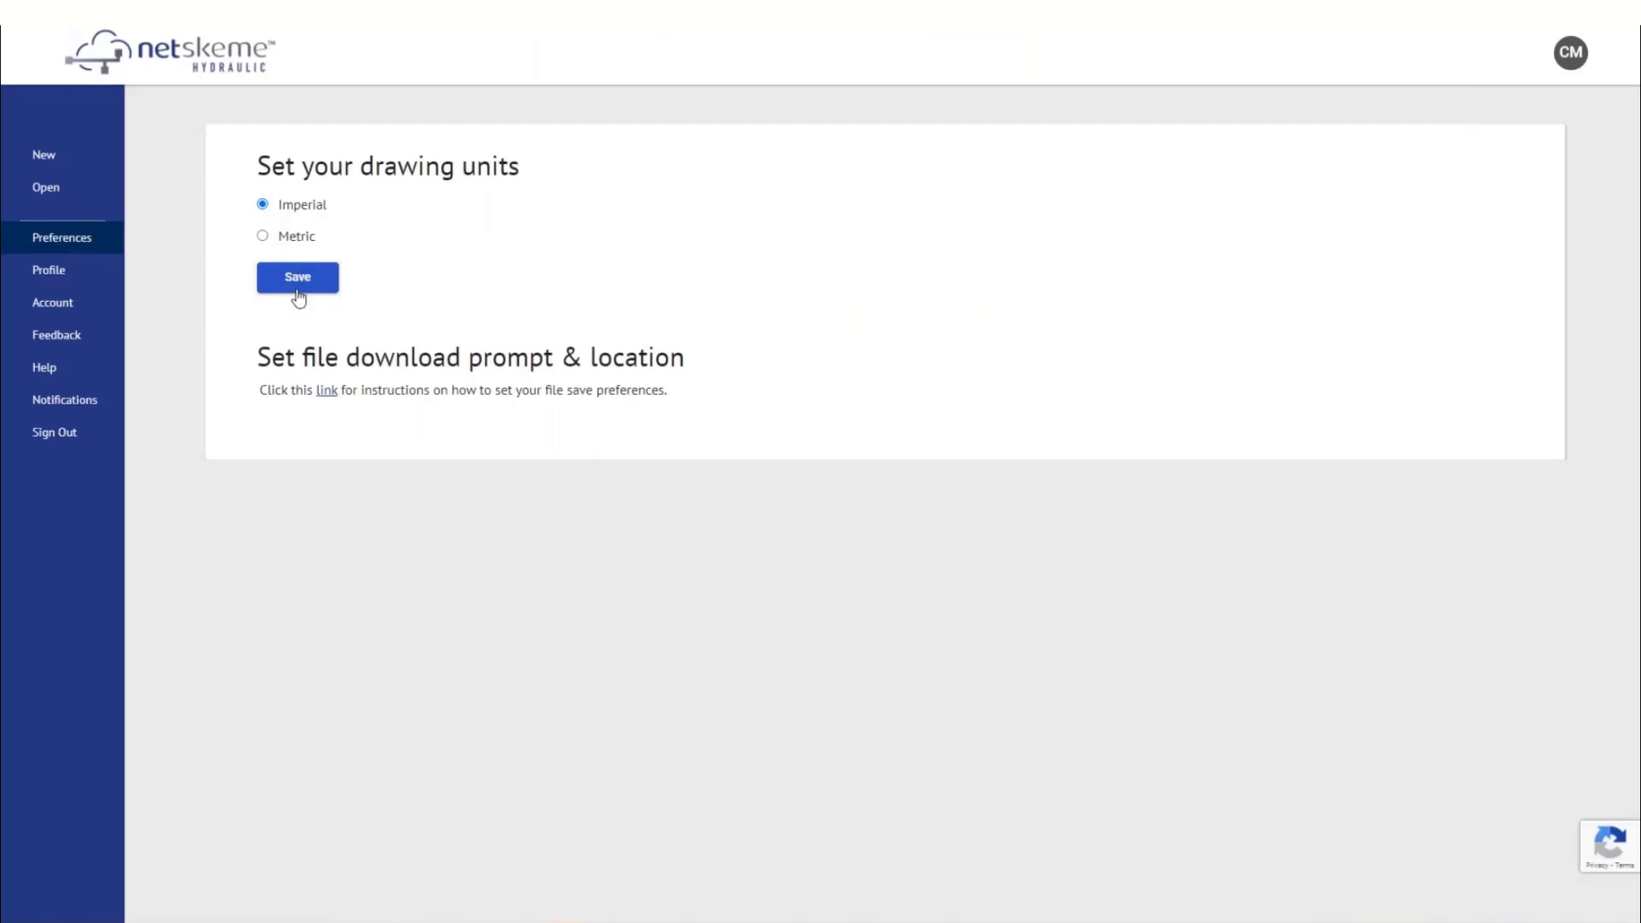
click(262, 236)
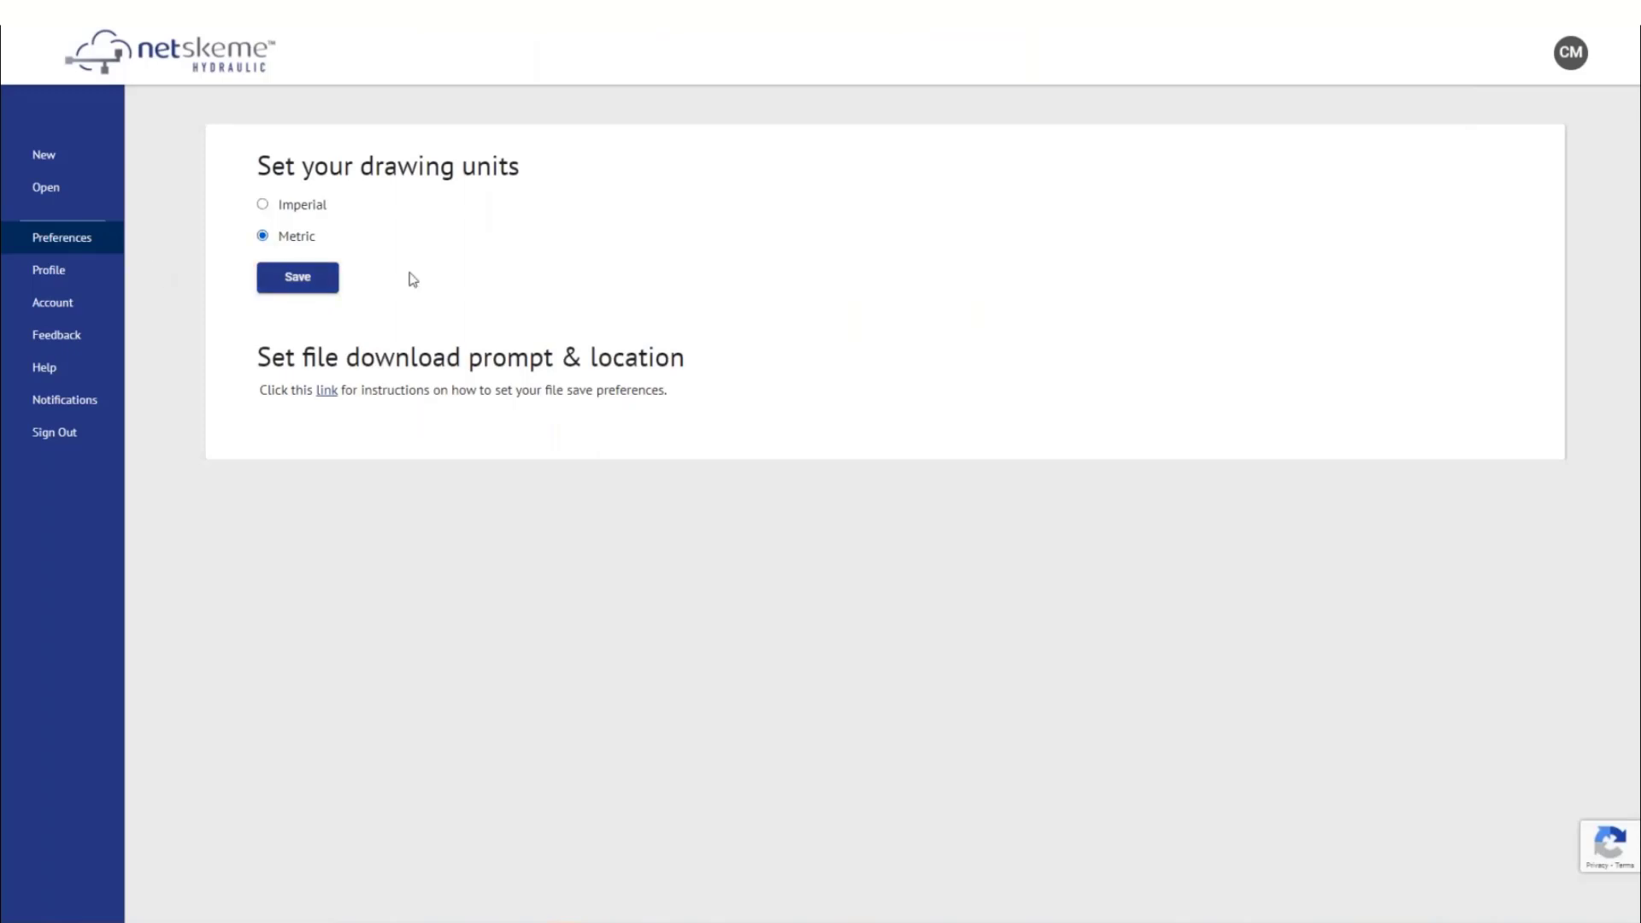
click(295, 285)
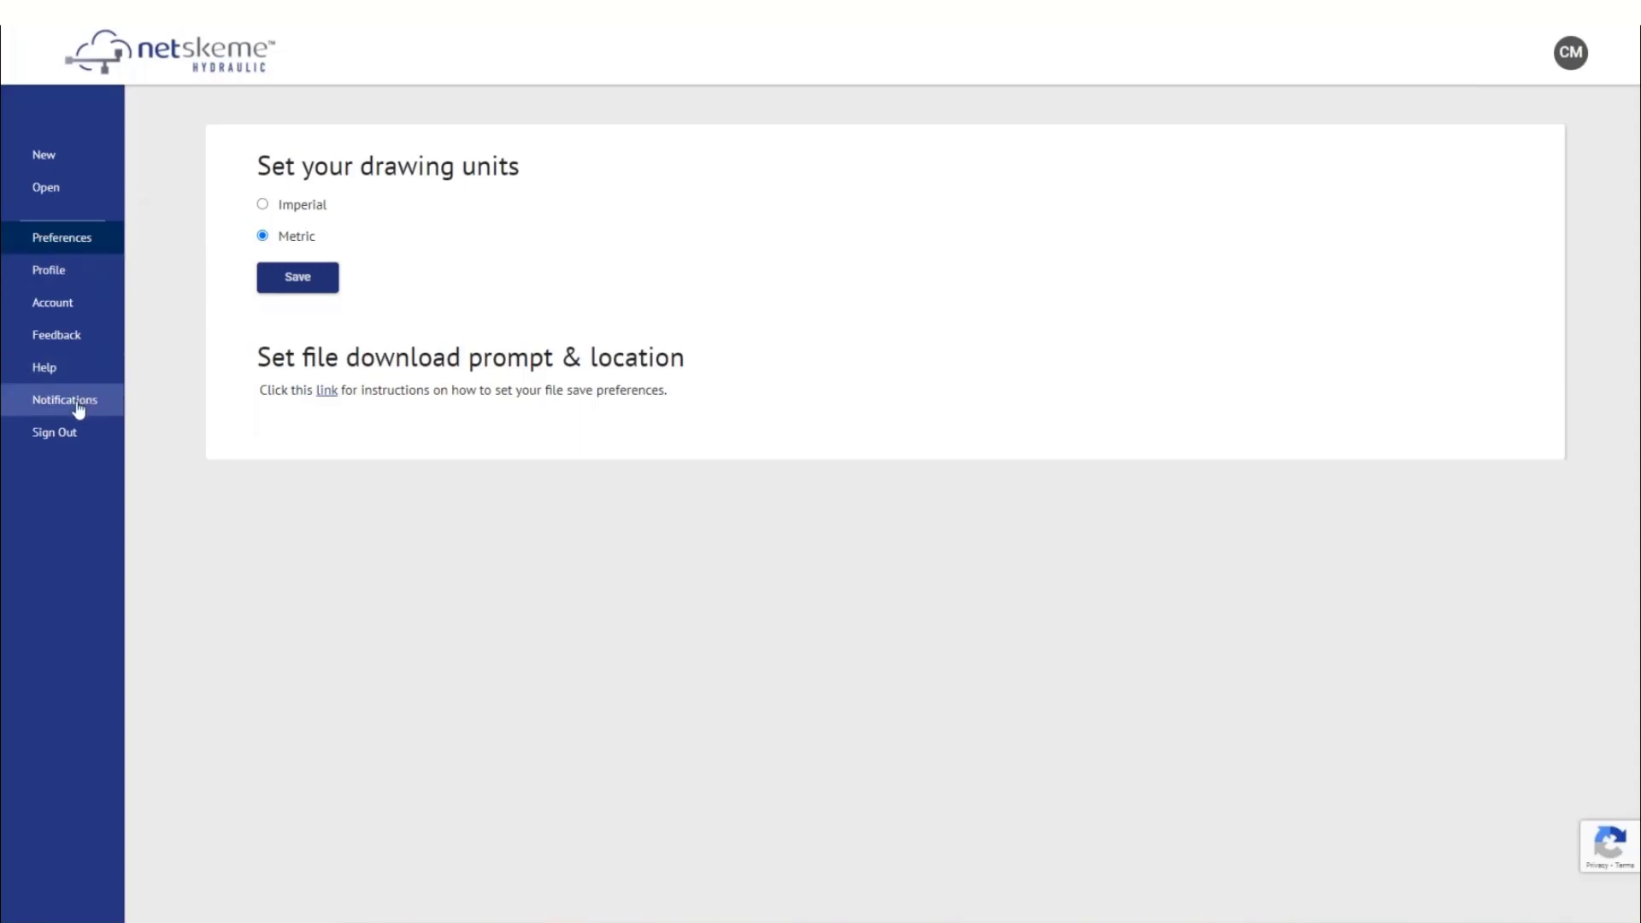
Browse the Account, Feedback and Help pages, including the Workspace help topic
click(78, 303)
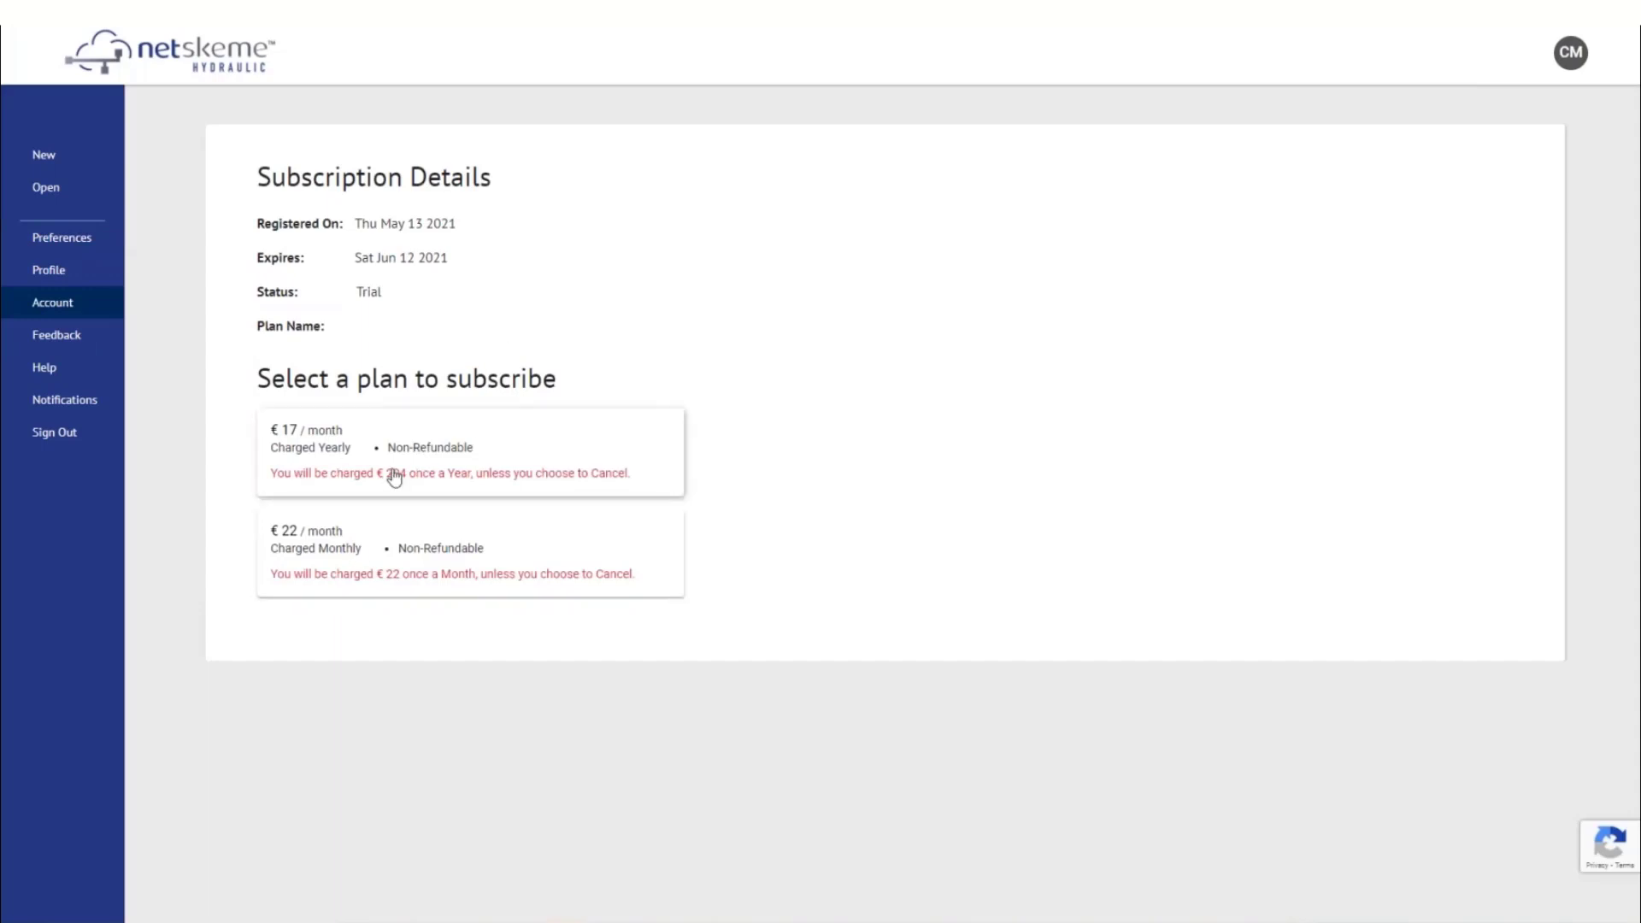
click(70, 341)
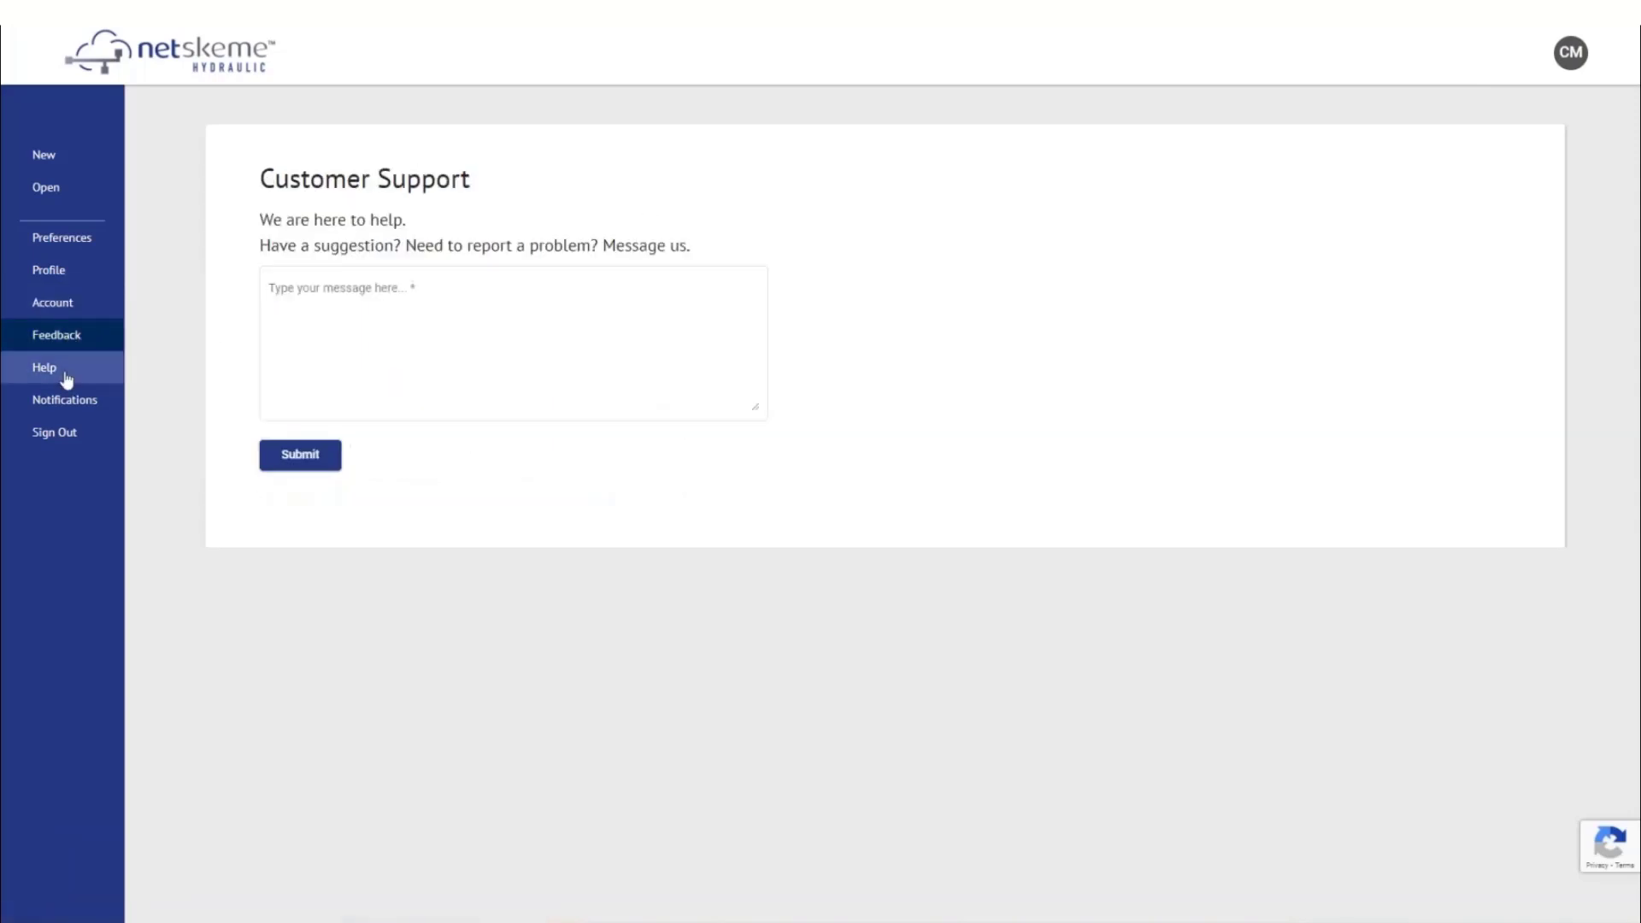
click(67, 376)
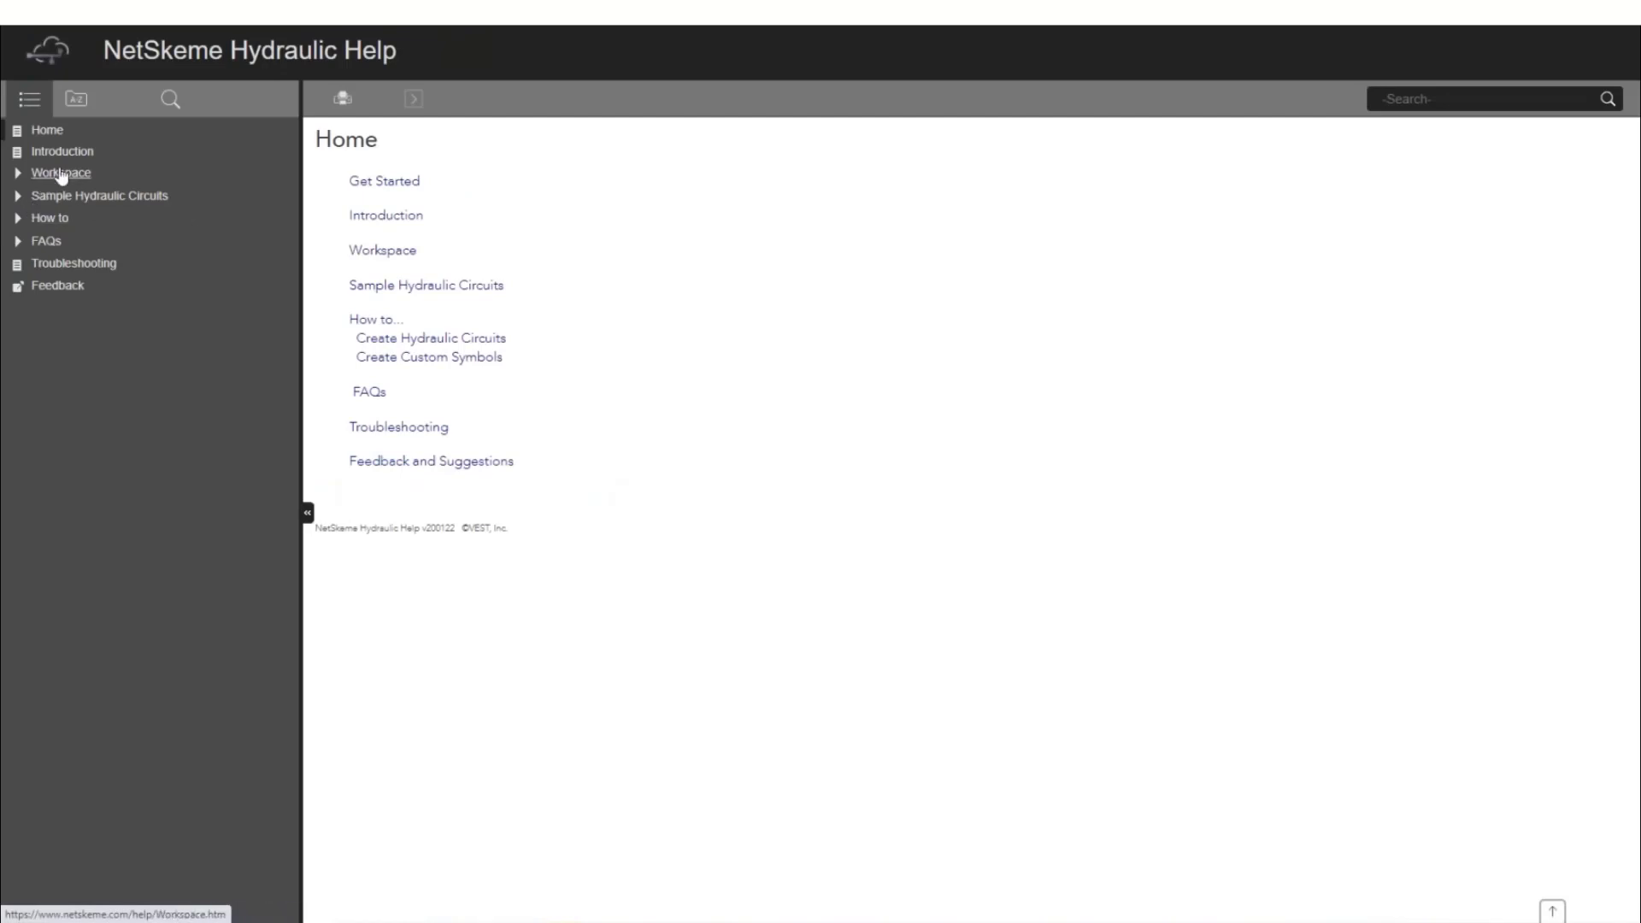
click(60, 174)
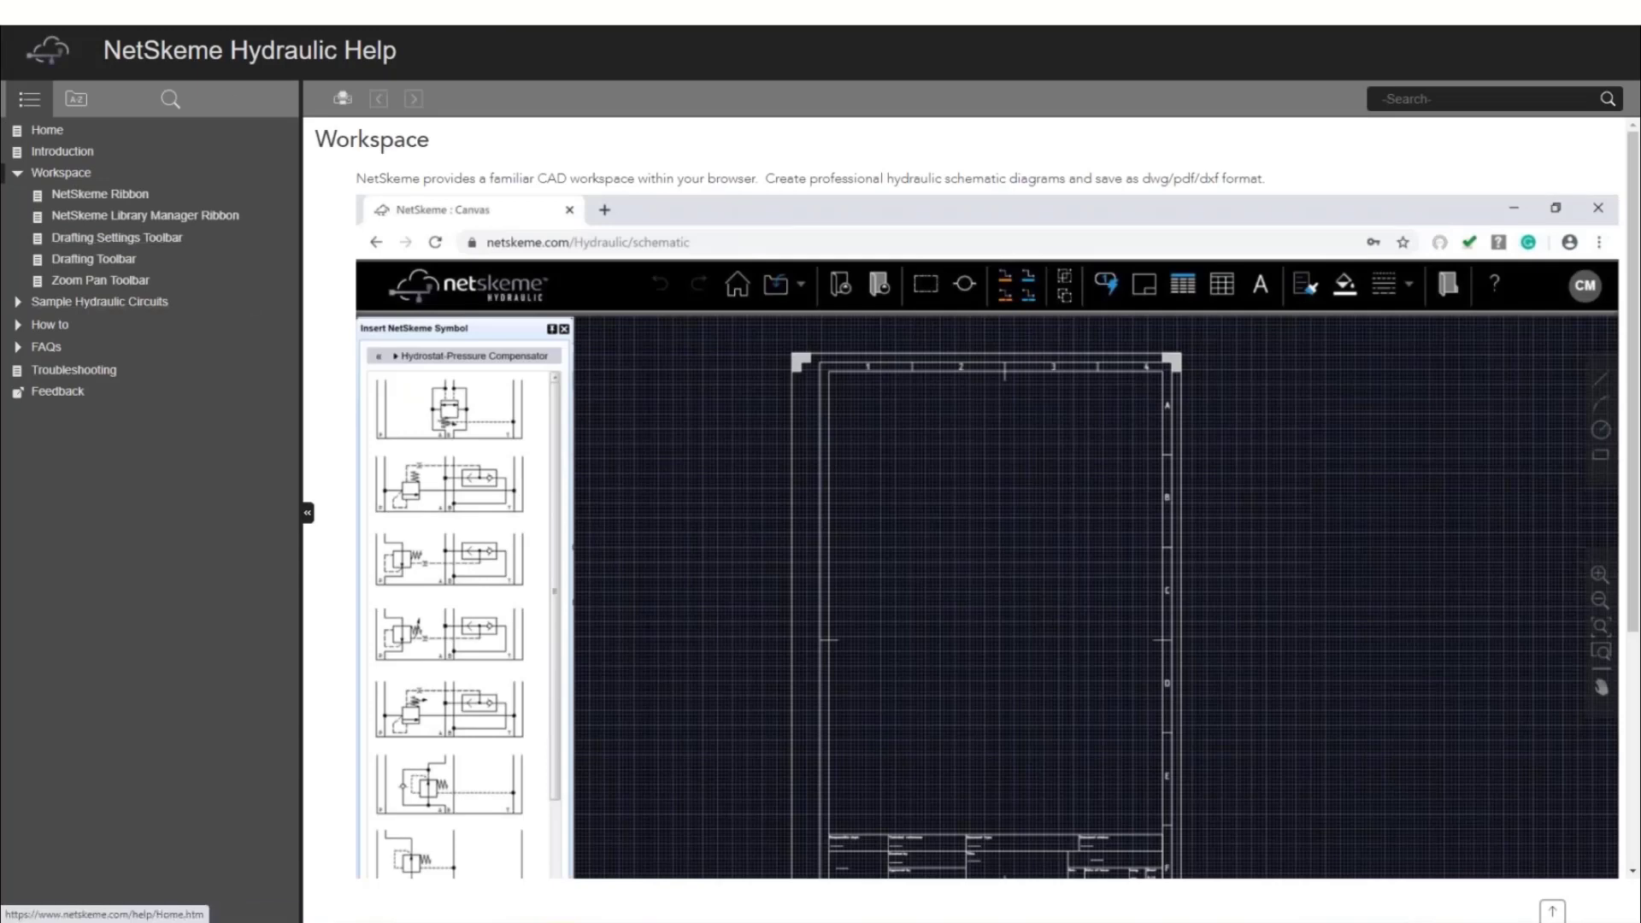
click(154, 9)
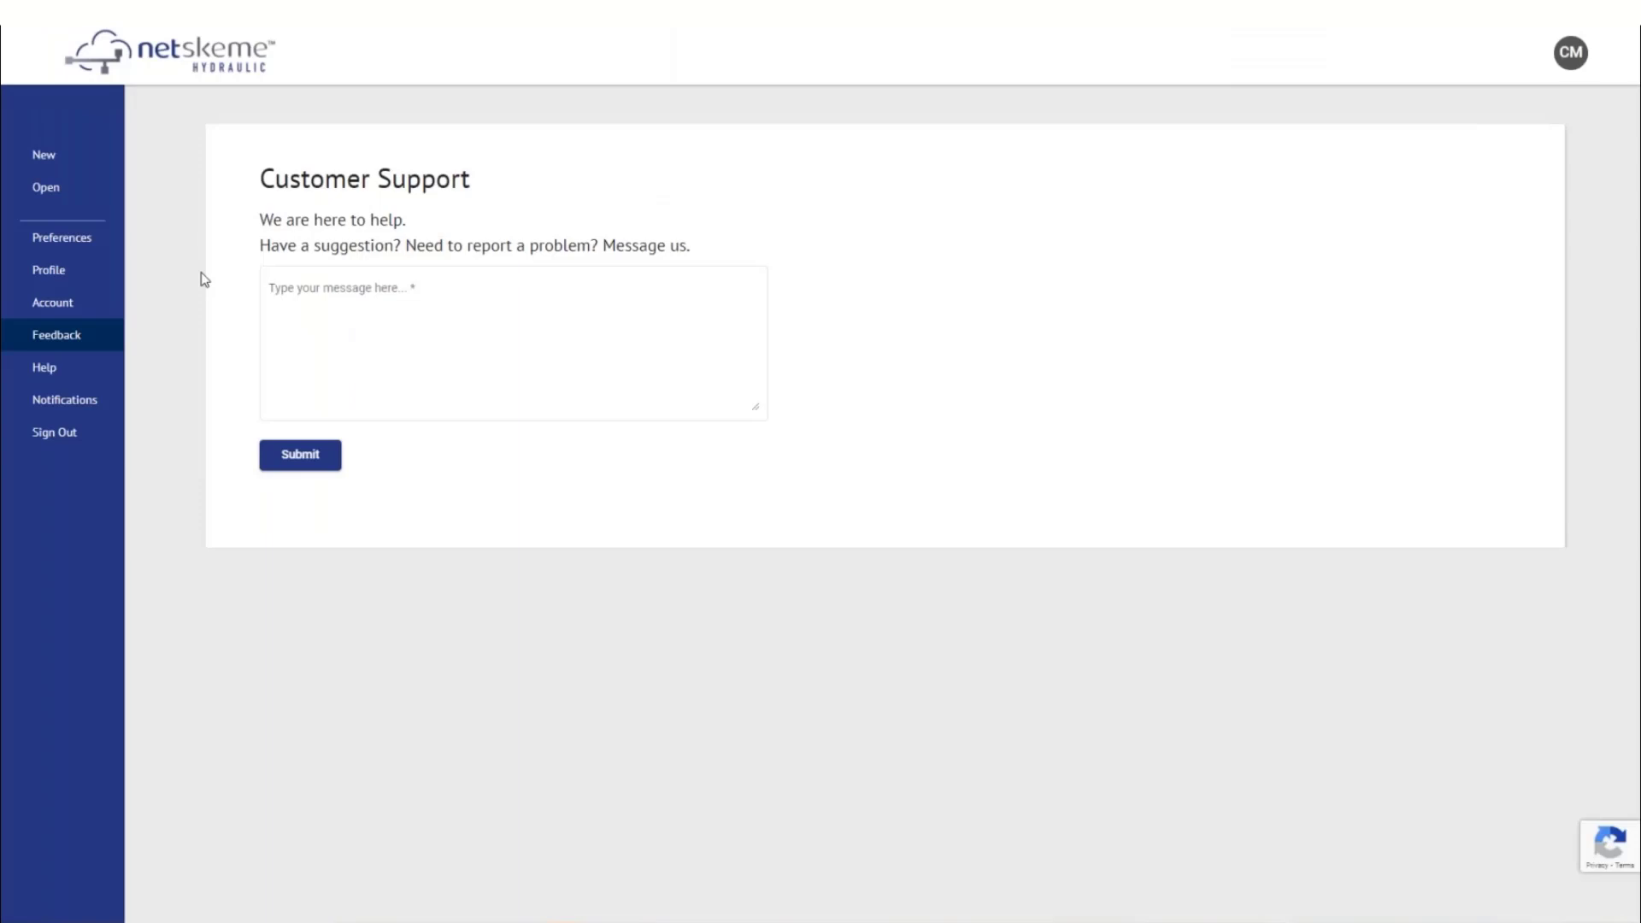
Look at the Open and New sheet-size pages, then sign out
click(48, 194)
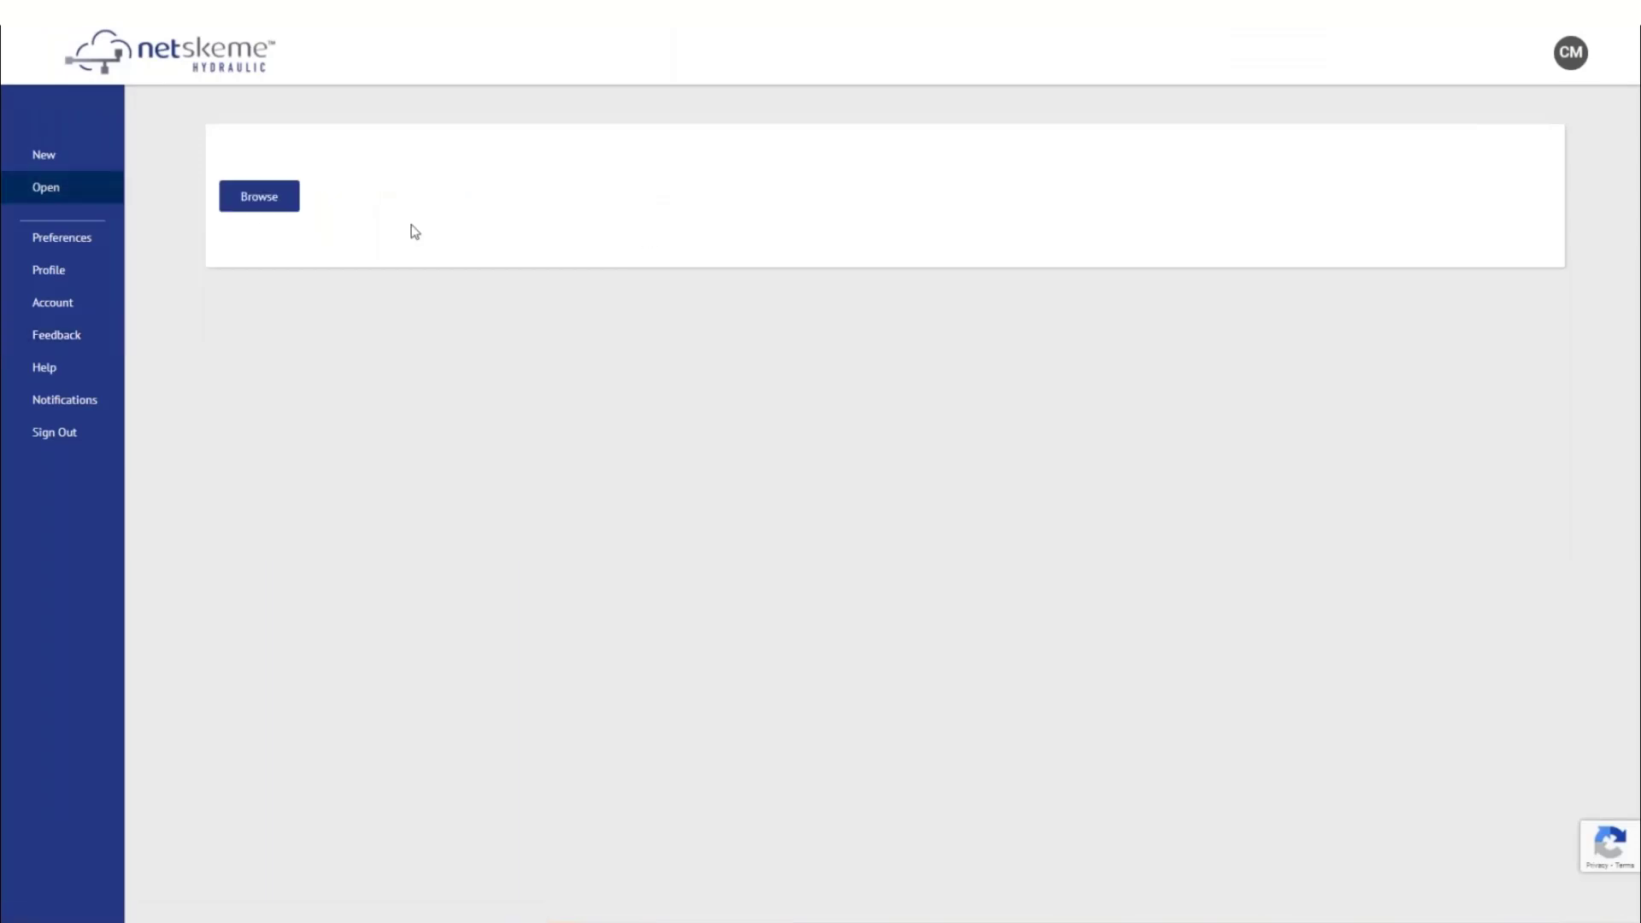
click(62, 158)
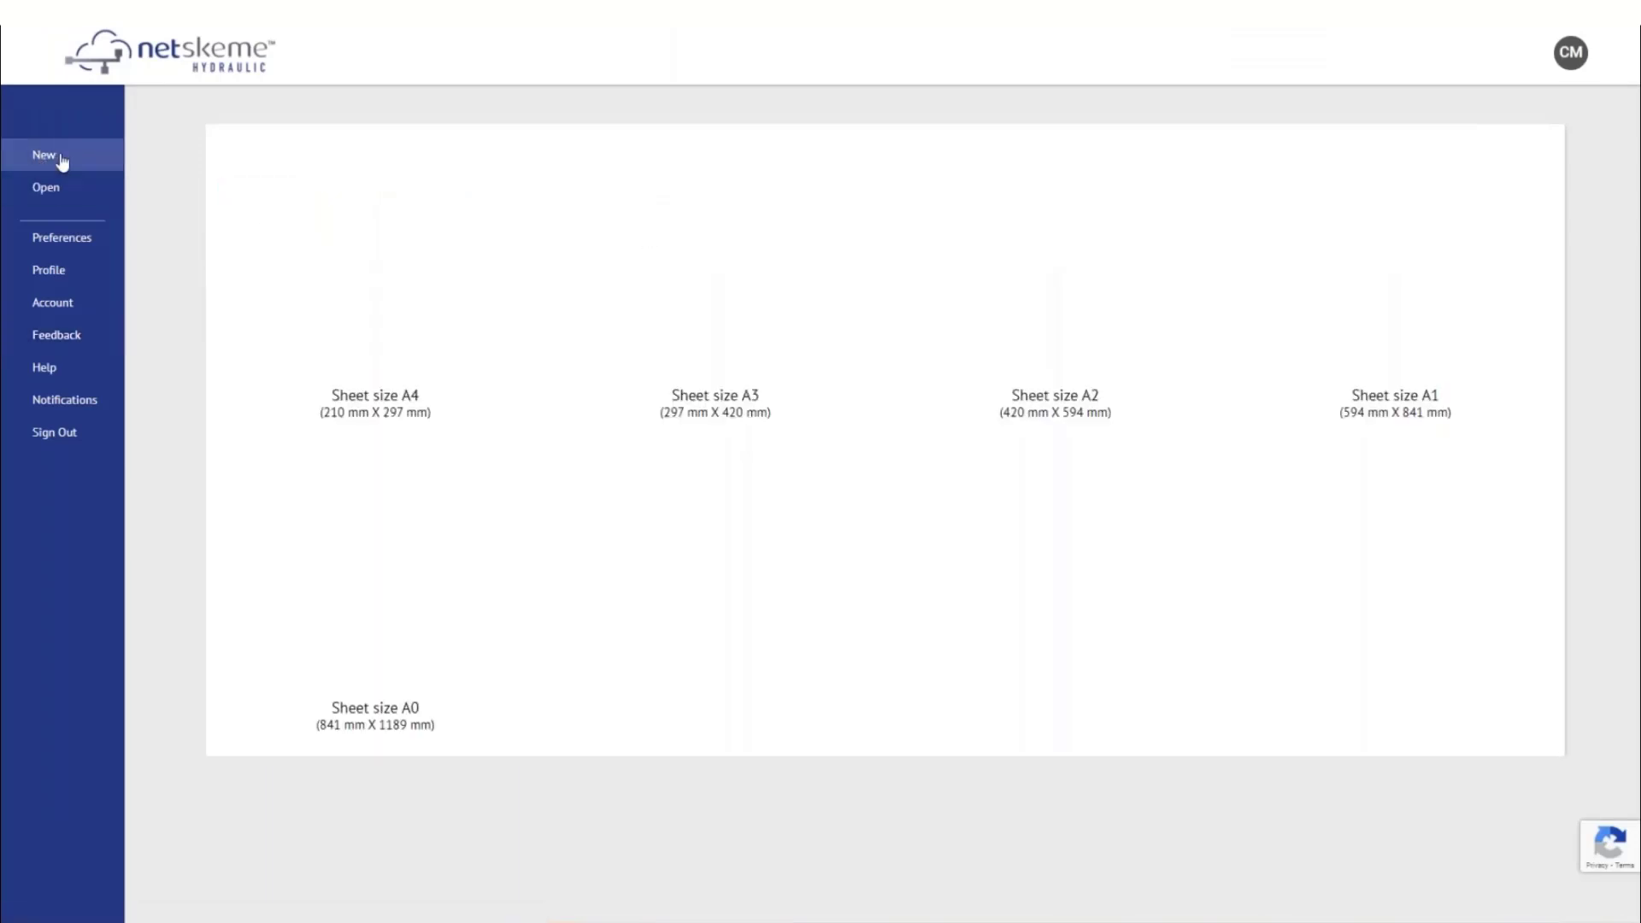
click(54, 435)
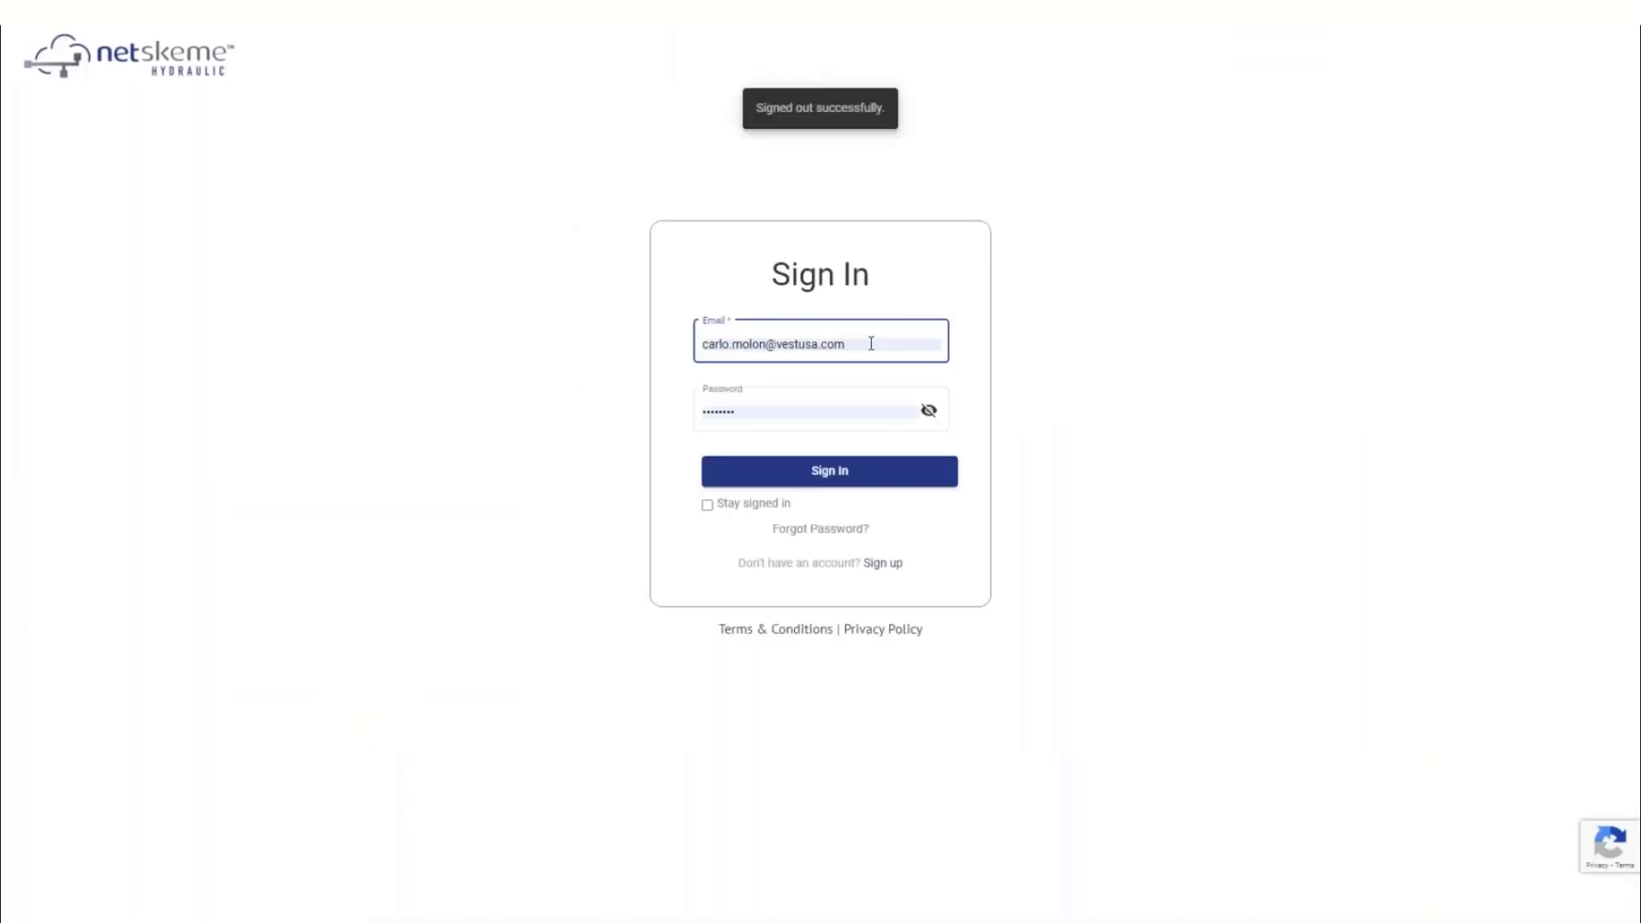
Sign back in after correcting the account e-mail and password, then open developer tools
drag(767, 343, 633, 350)
text(sdfd)
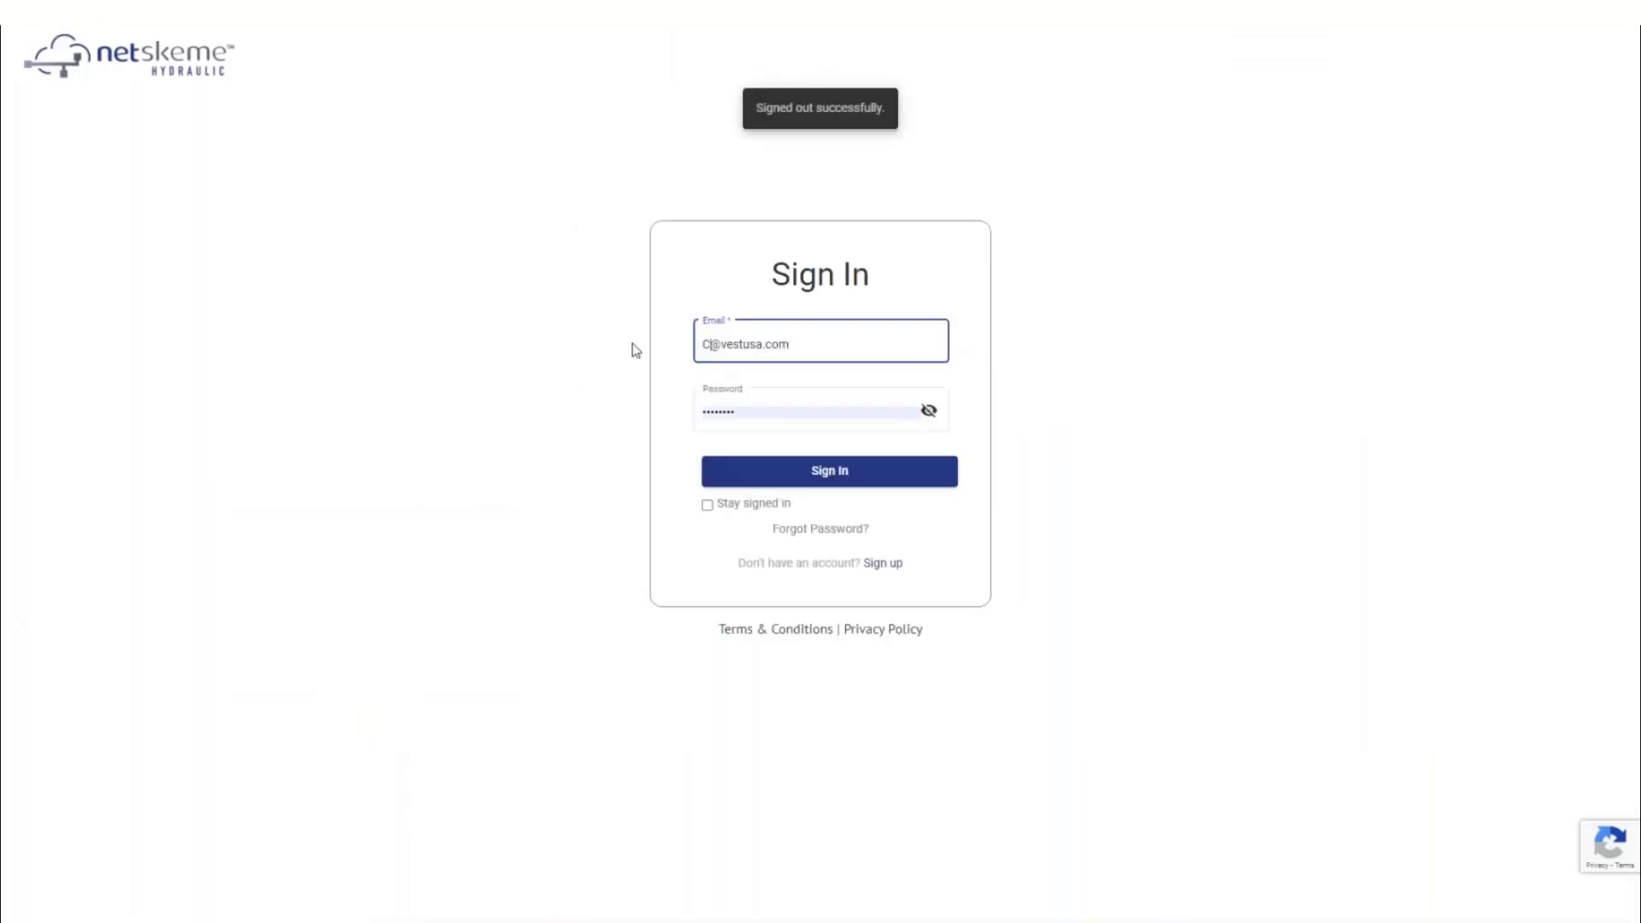
key(BackSpace)
key(BackSpace)
key(BackSpace)
key(BackSpace)
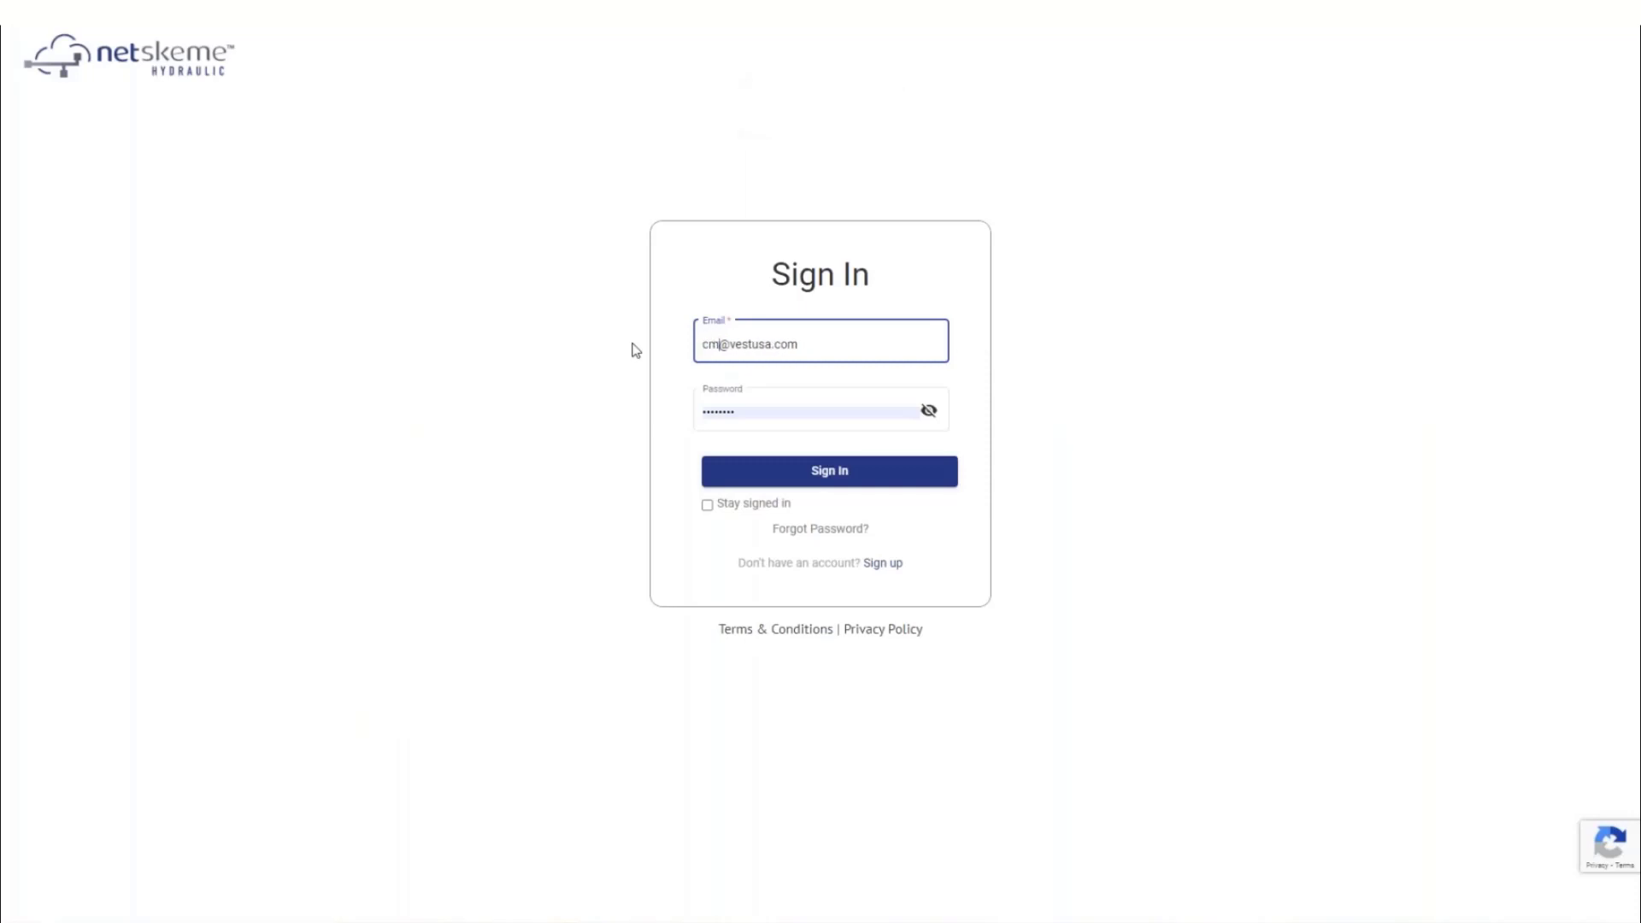
drag(737, 412, 685, 409)
text(•••••••)
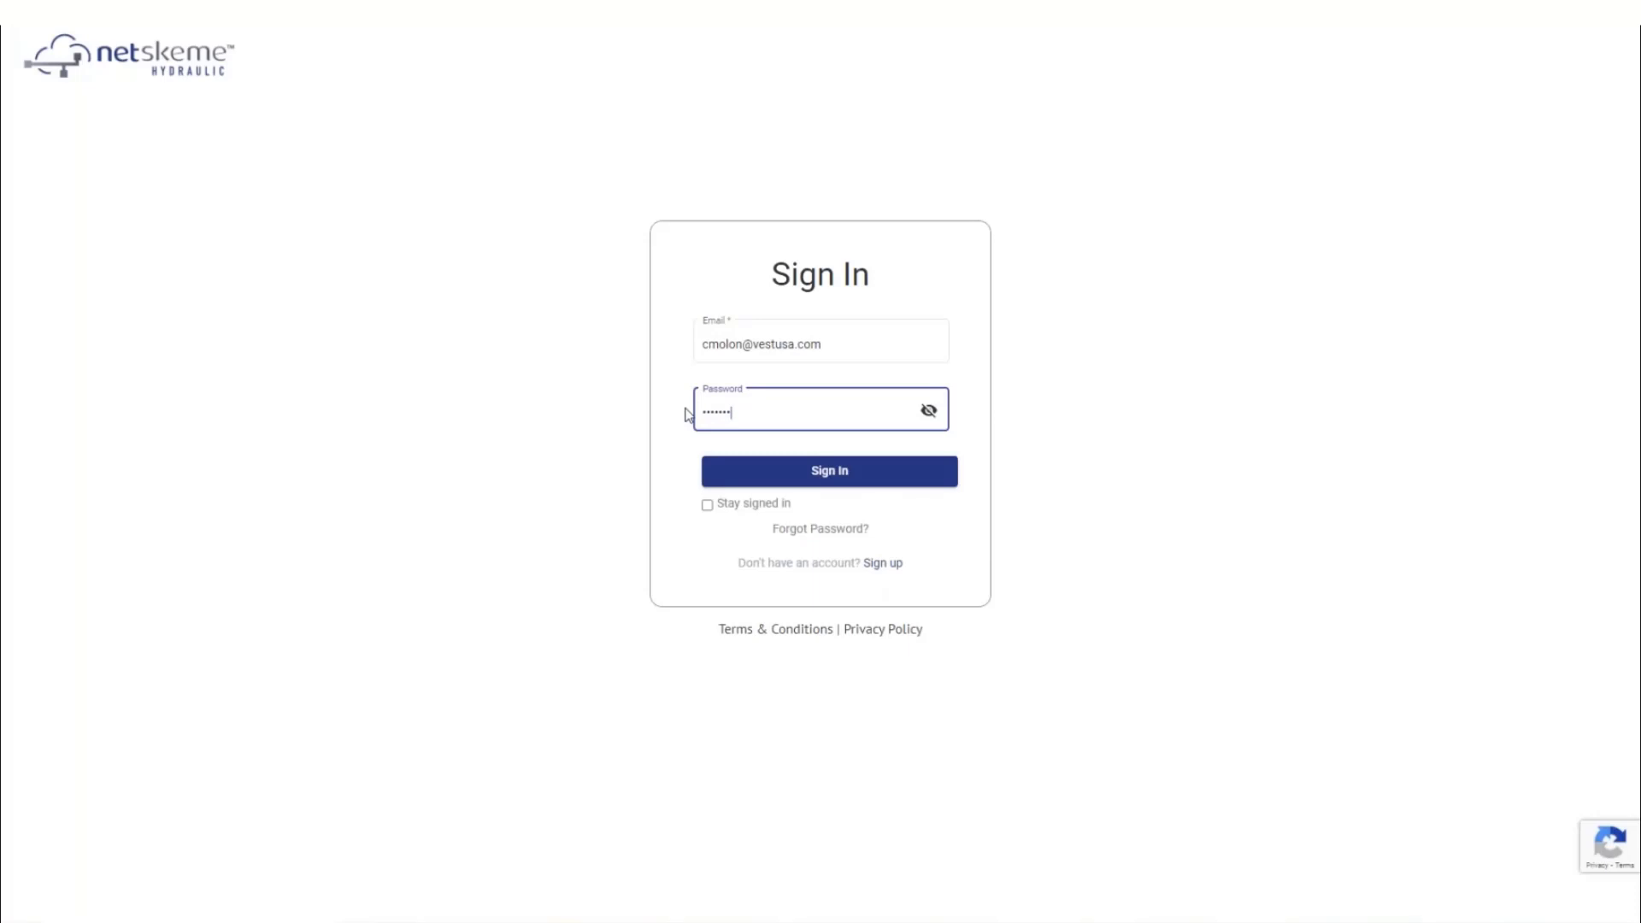
click(813, 469)
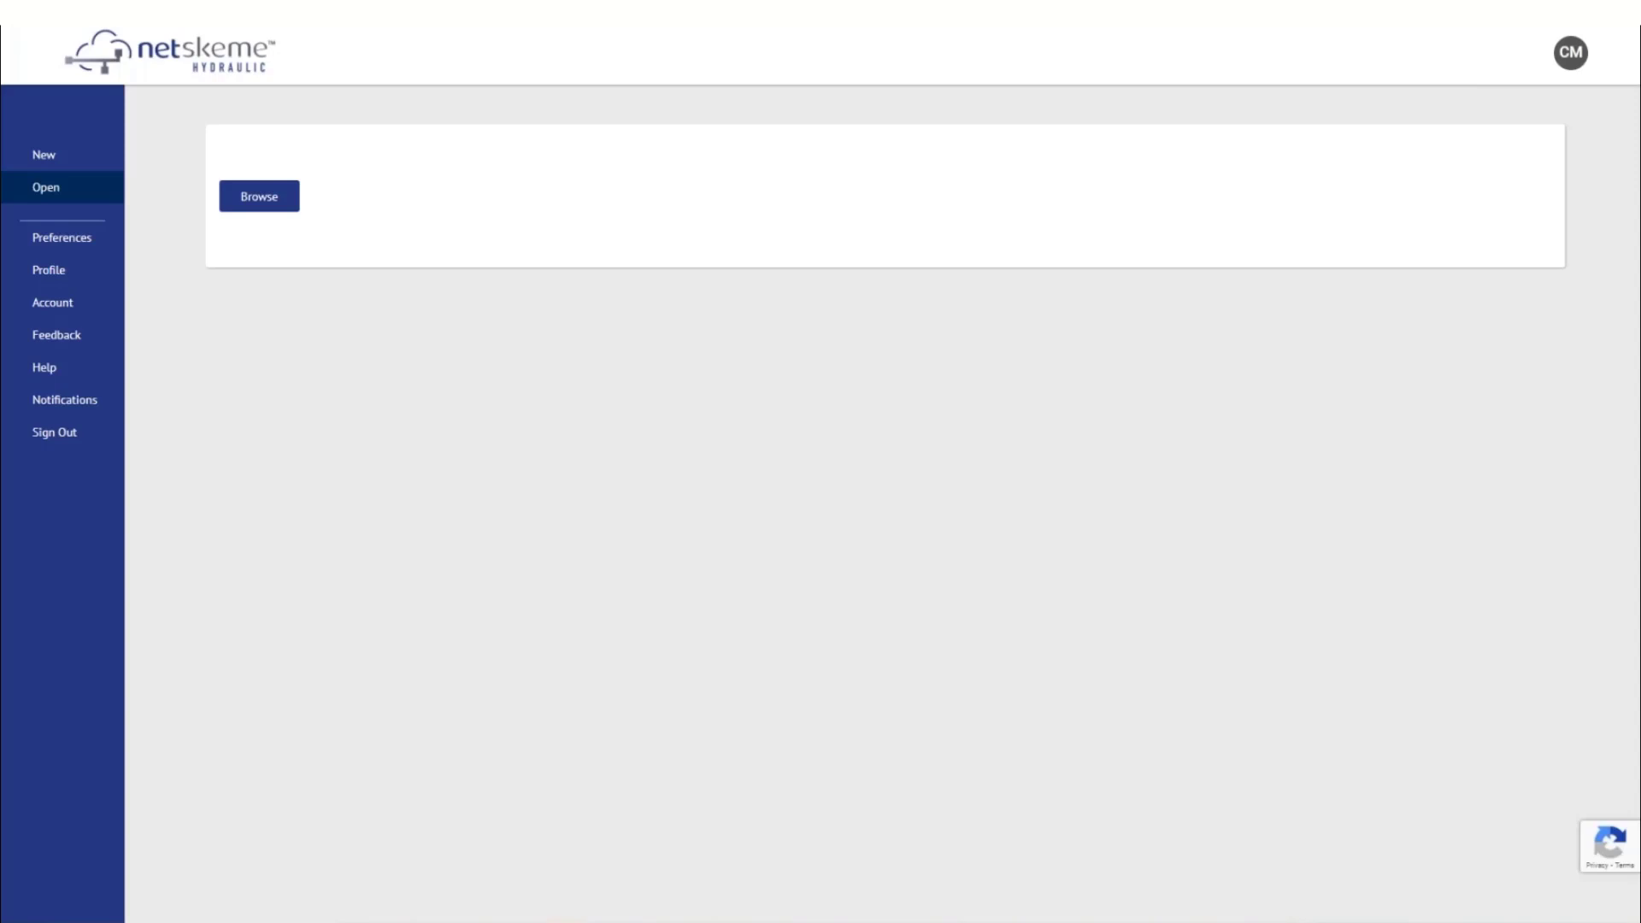
key(F12)
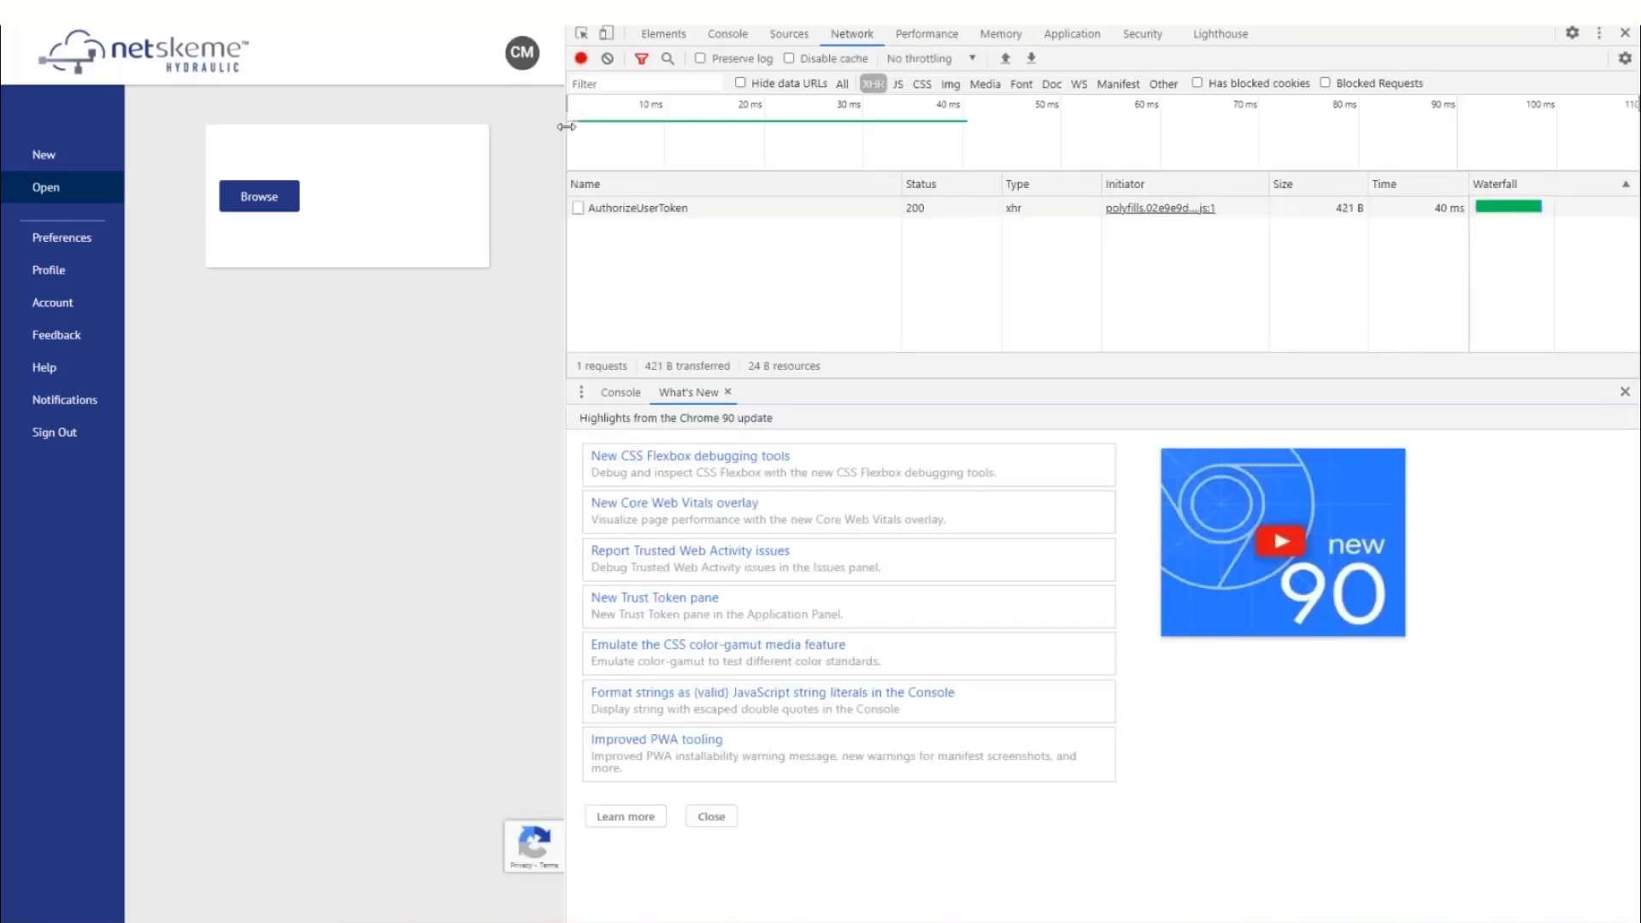
Widen the page beside DevTools, run Empty Cache and Hard Reload, then close DevTools
drag(565, 257, 982, 177)
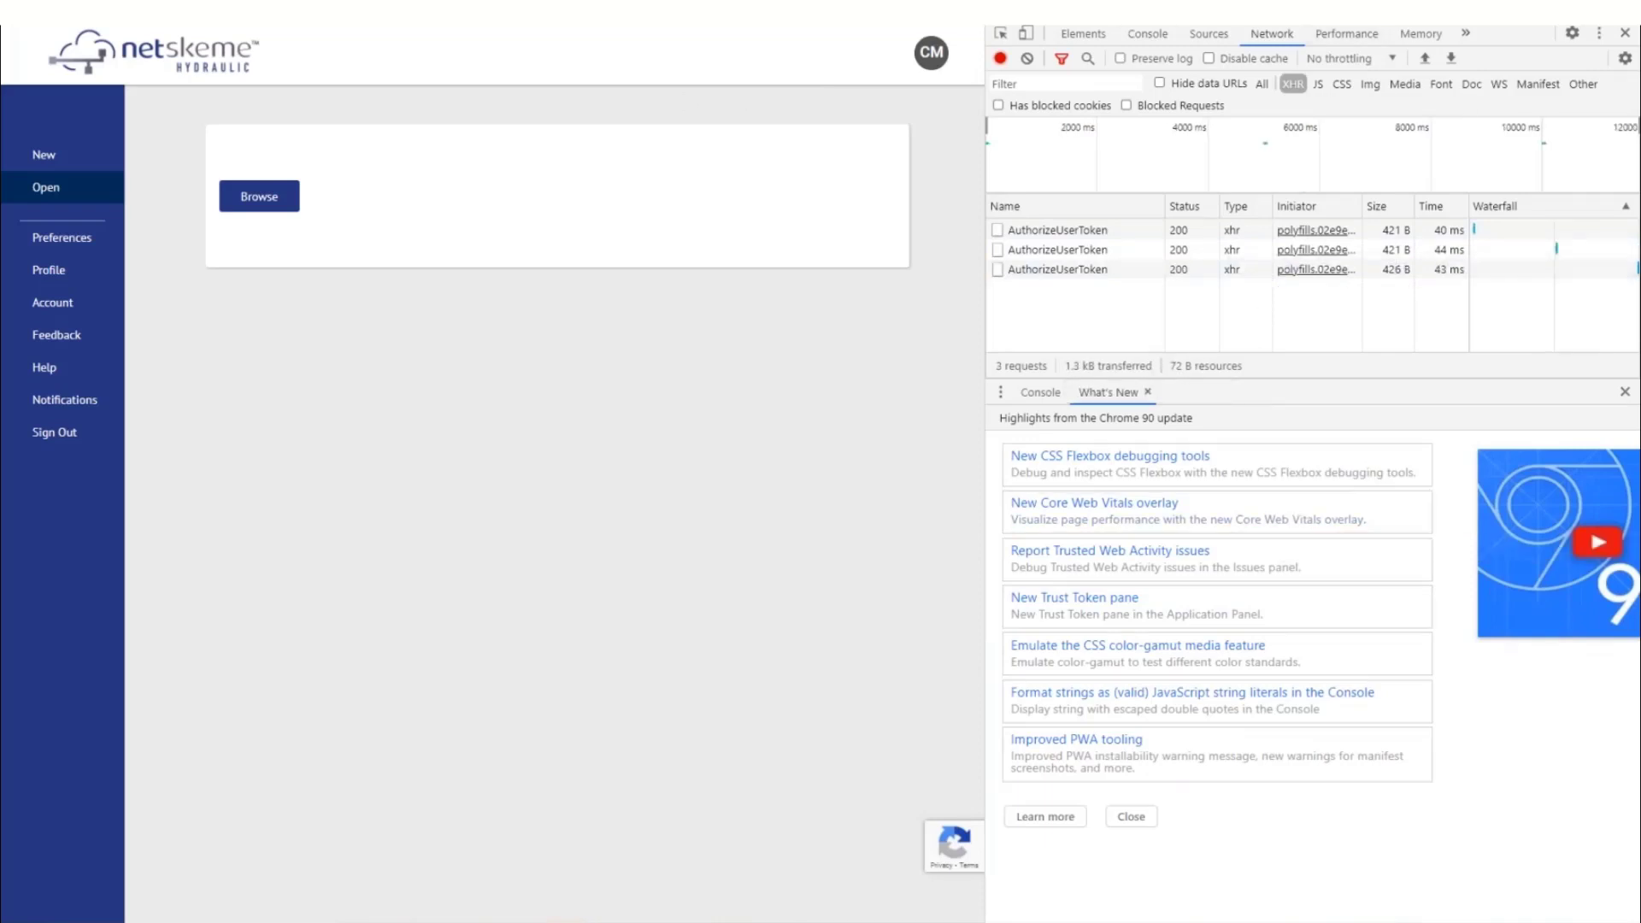
right_click(73, 3)
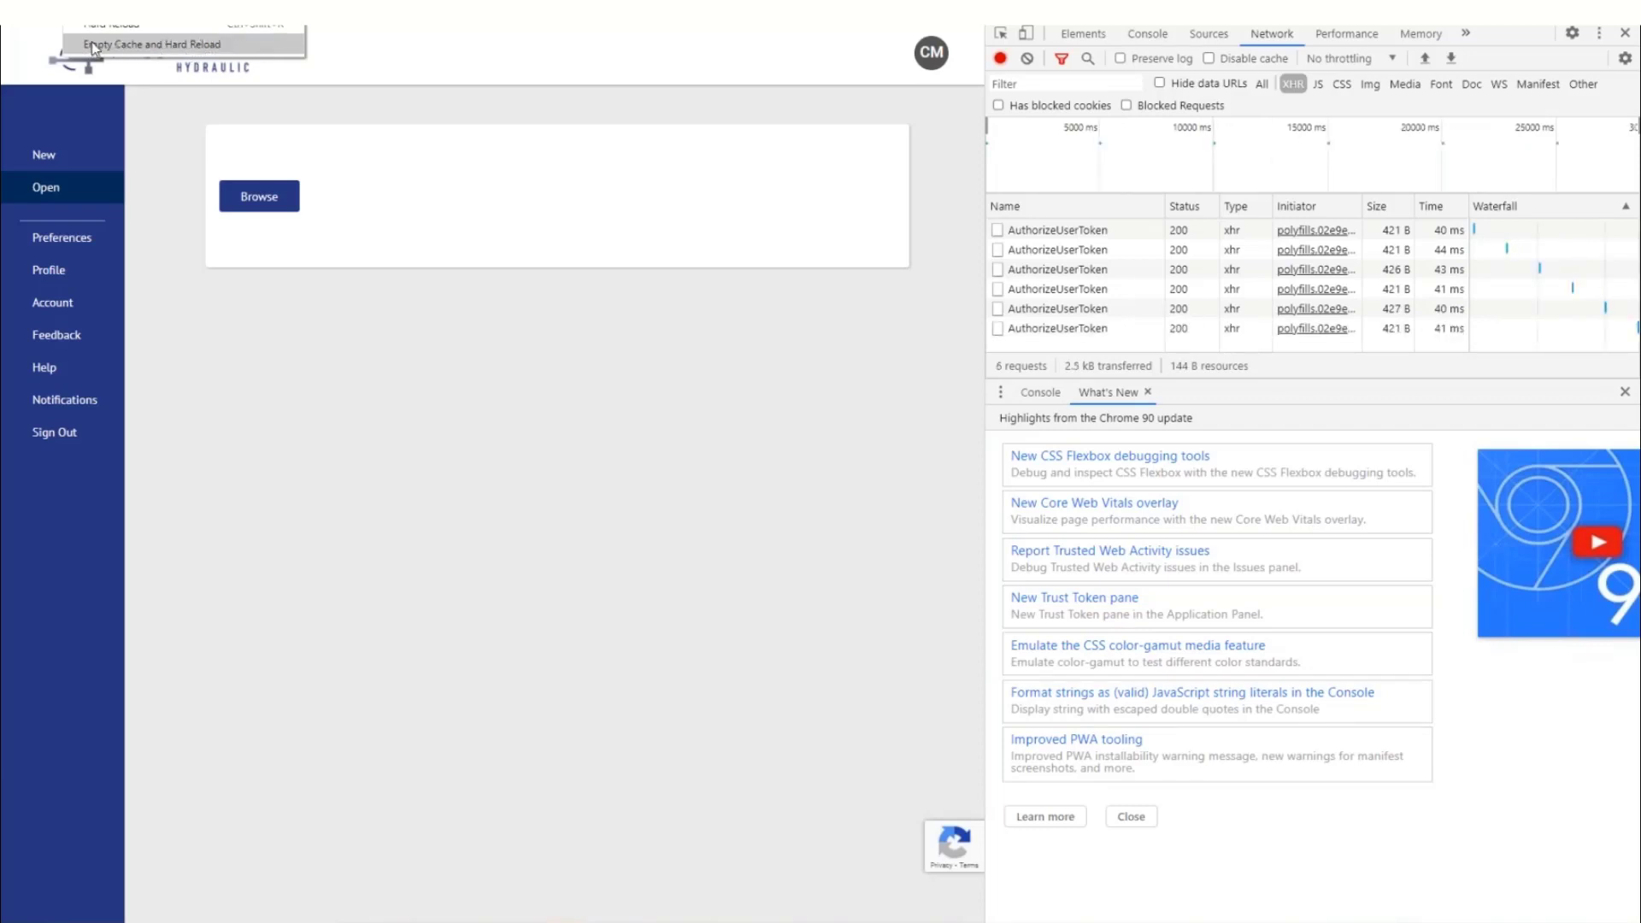
click(144, 52)
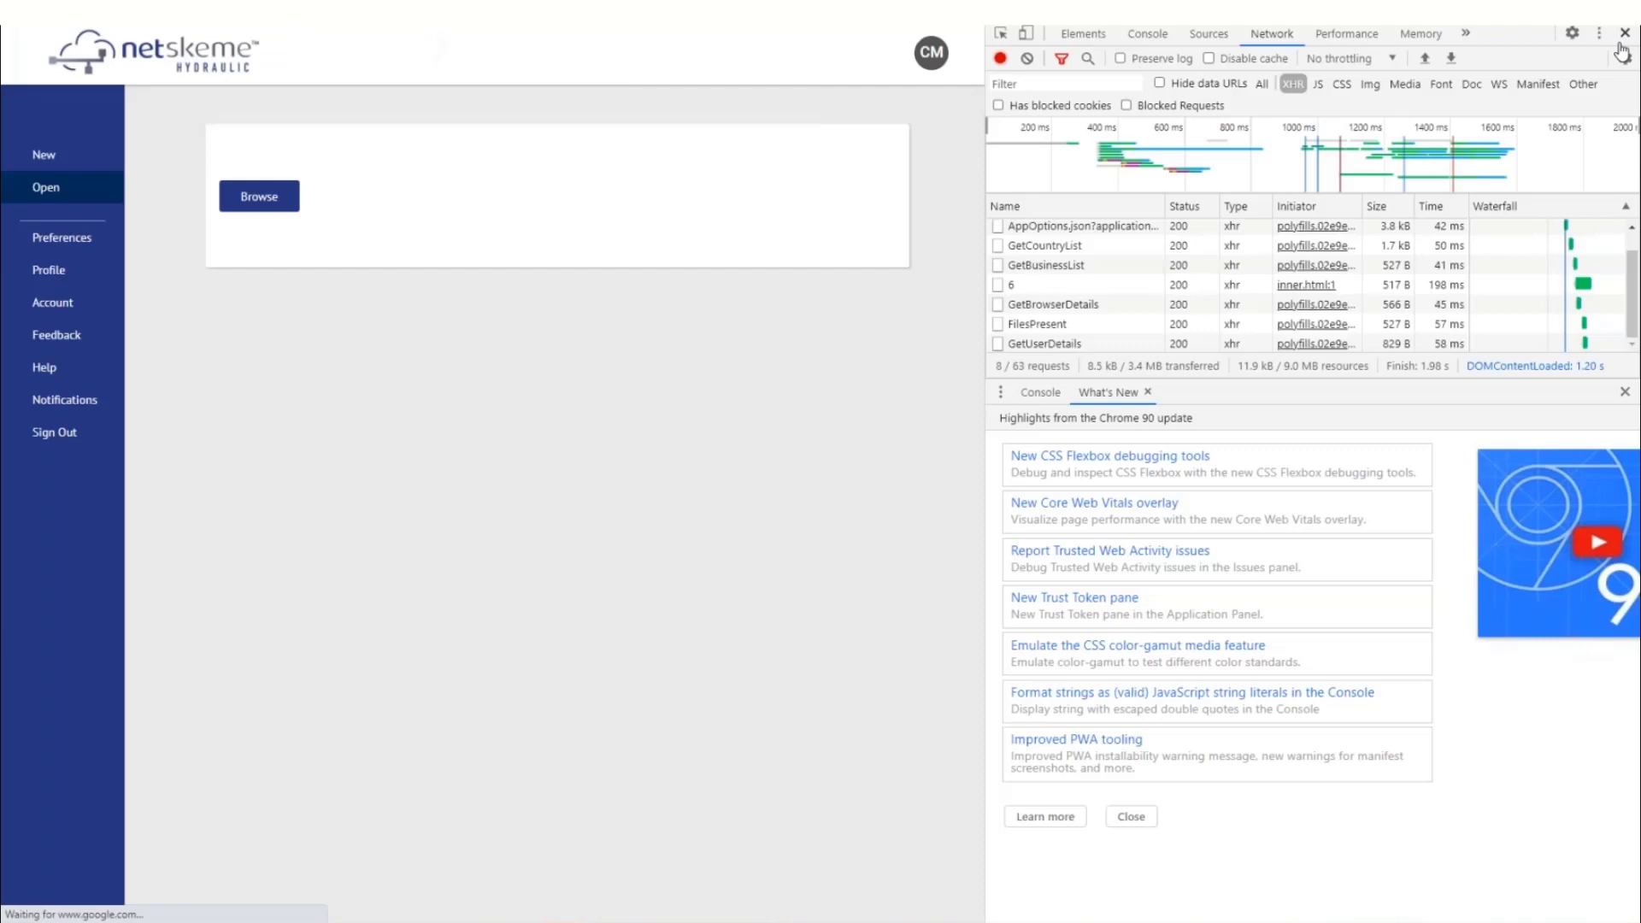
click(1624, 35)
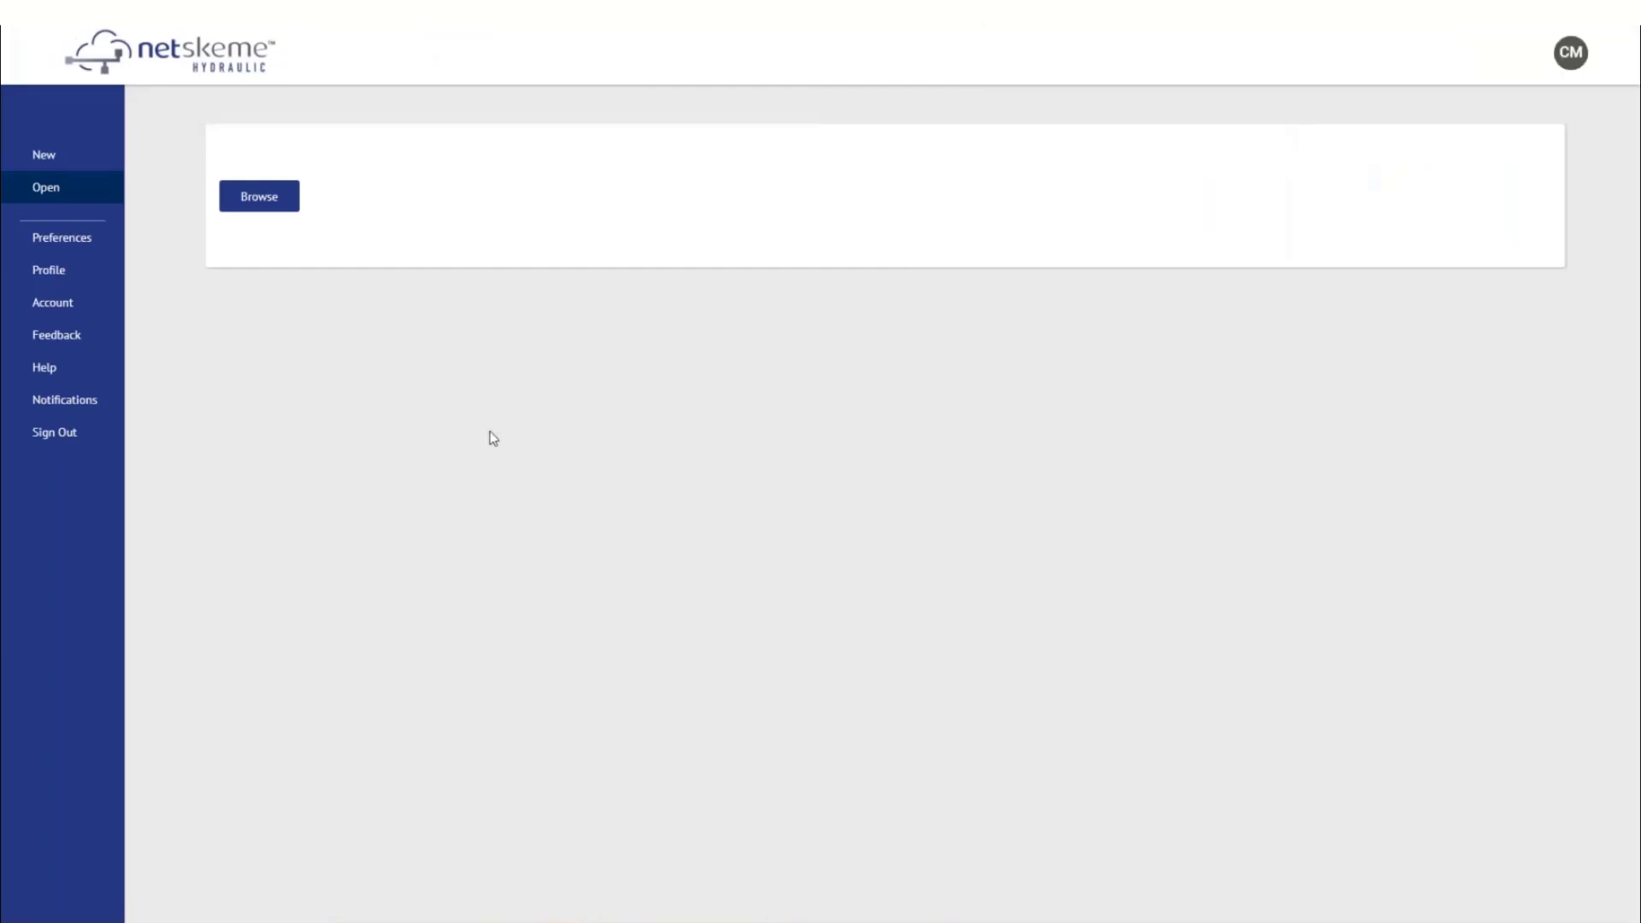
Start a new drawing from an A4 sheet template with border and title block
click(60, 166)
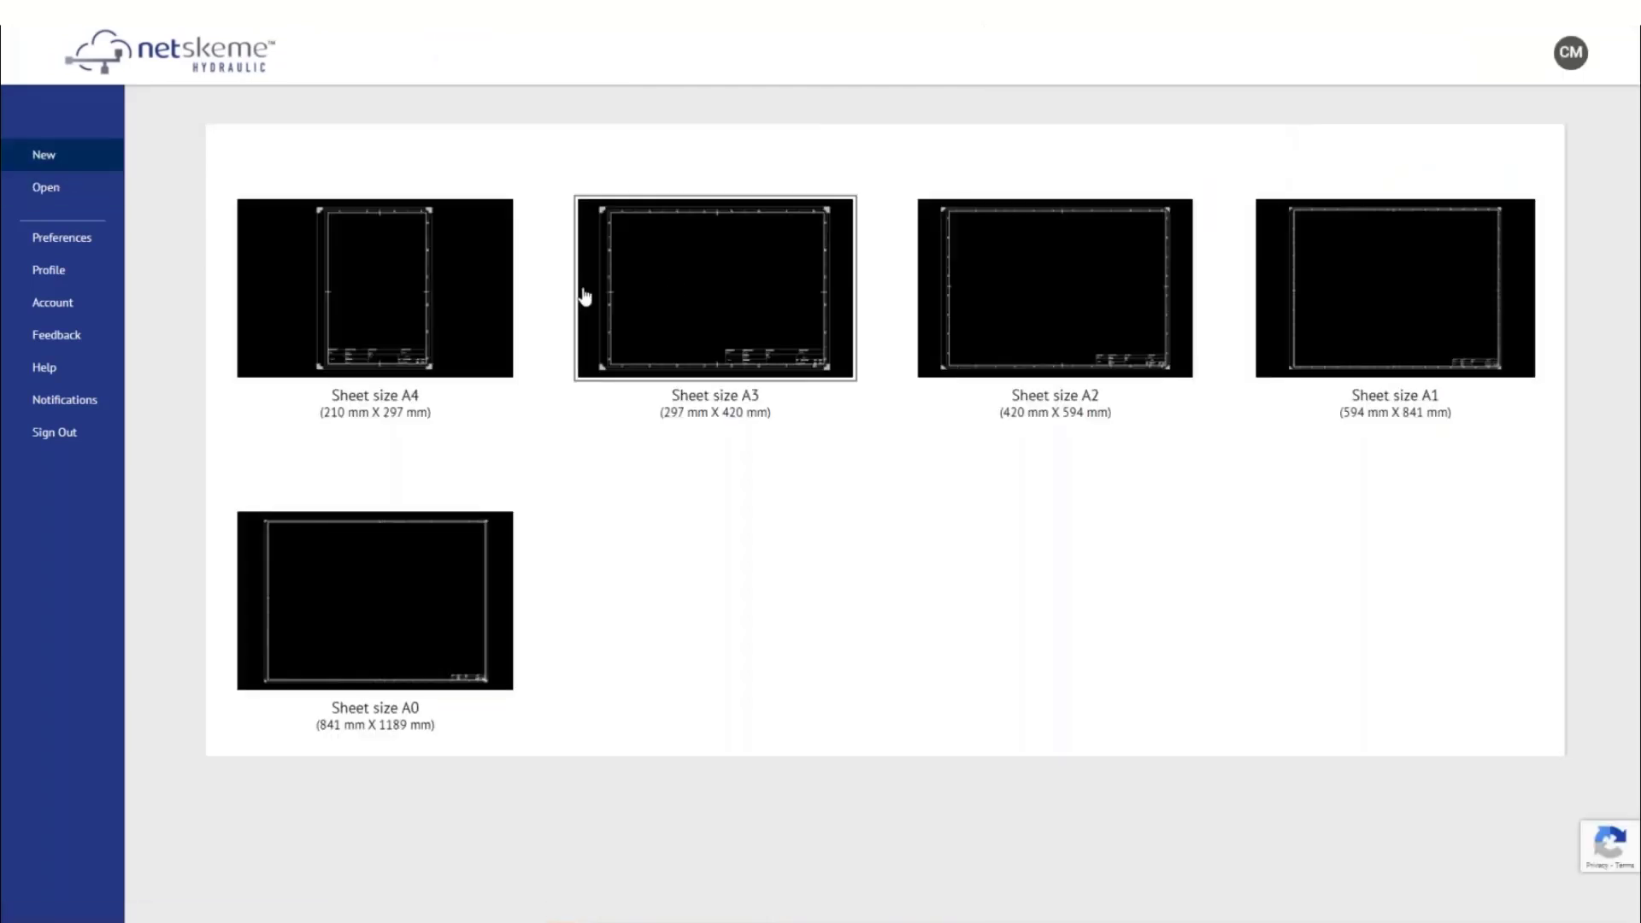
click(1552, 51)
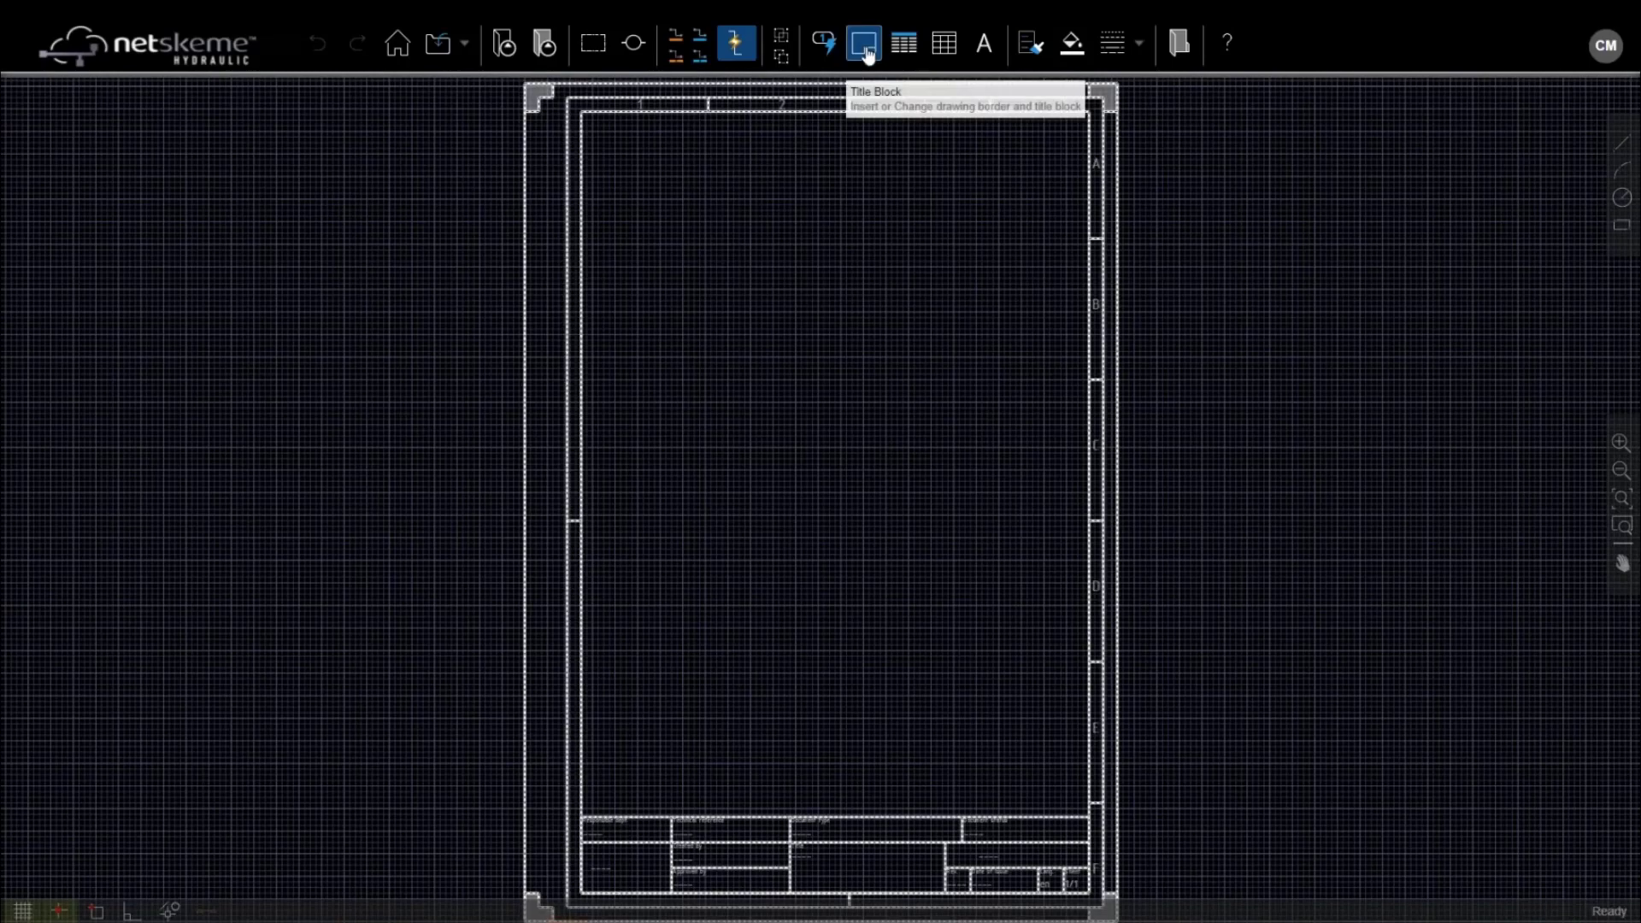
Change the title block sheet to A3 (297 mm x 420 mm) and switch Grid Mode off
click(865, 48)
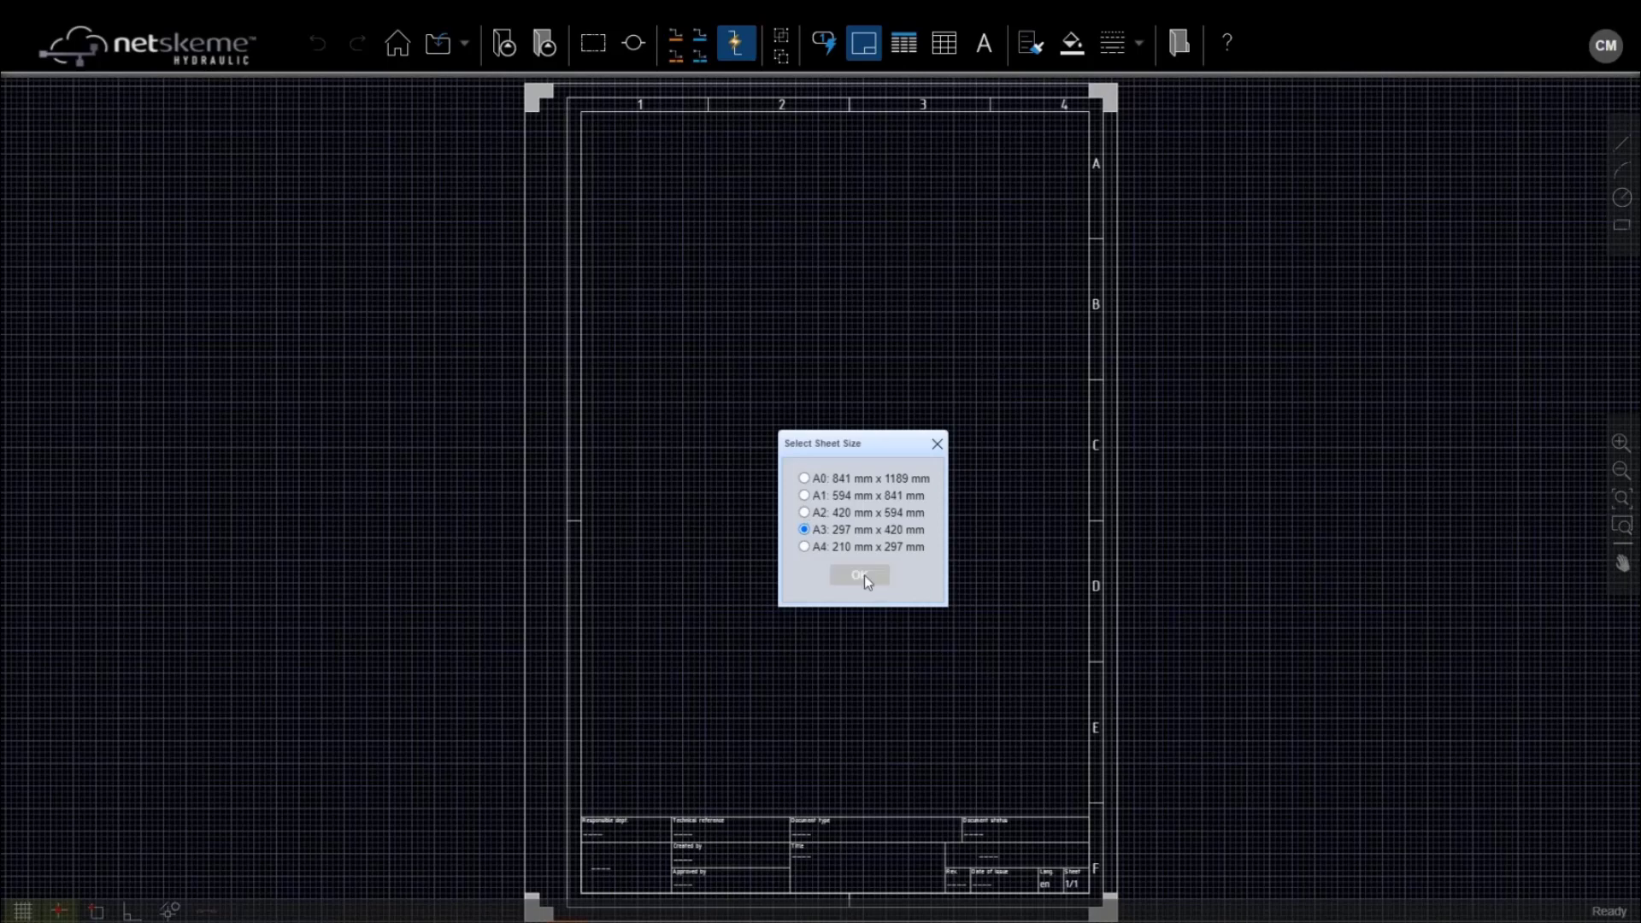
click(863, 575)
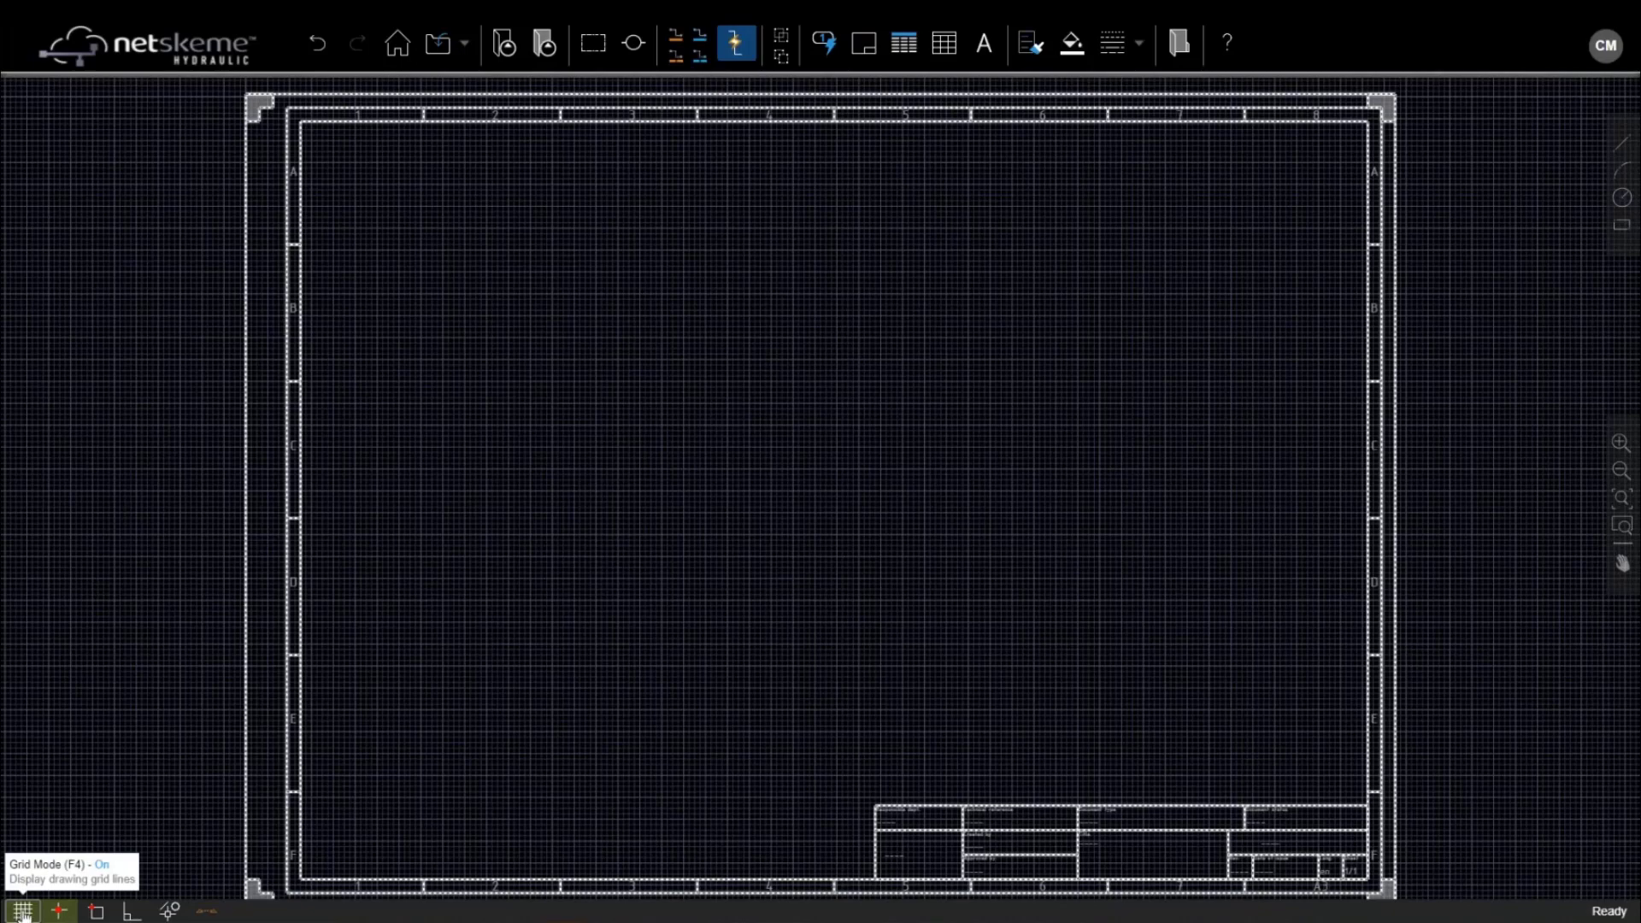
click(23, 911)
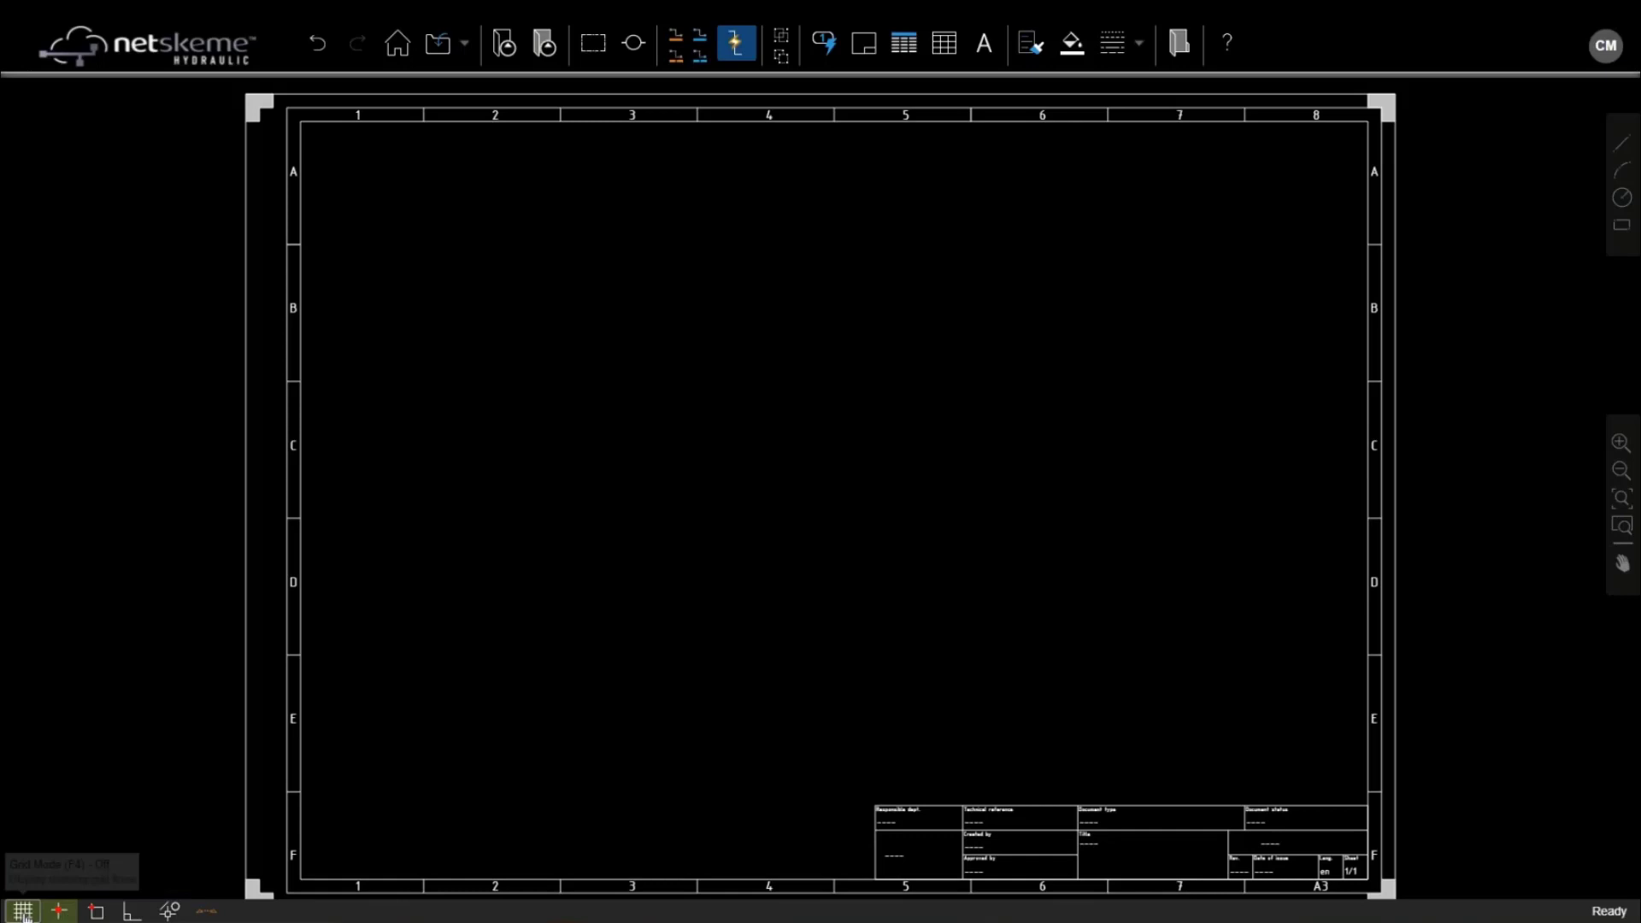
click(24, 914)
click(24, 914)
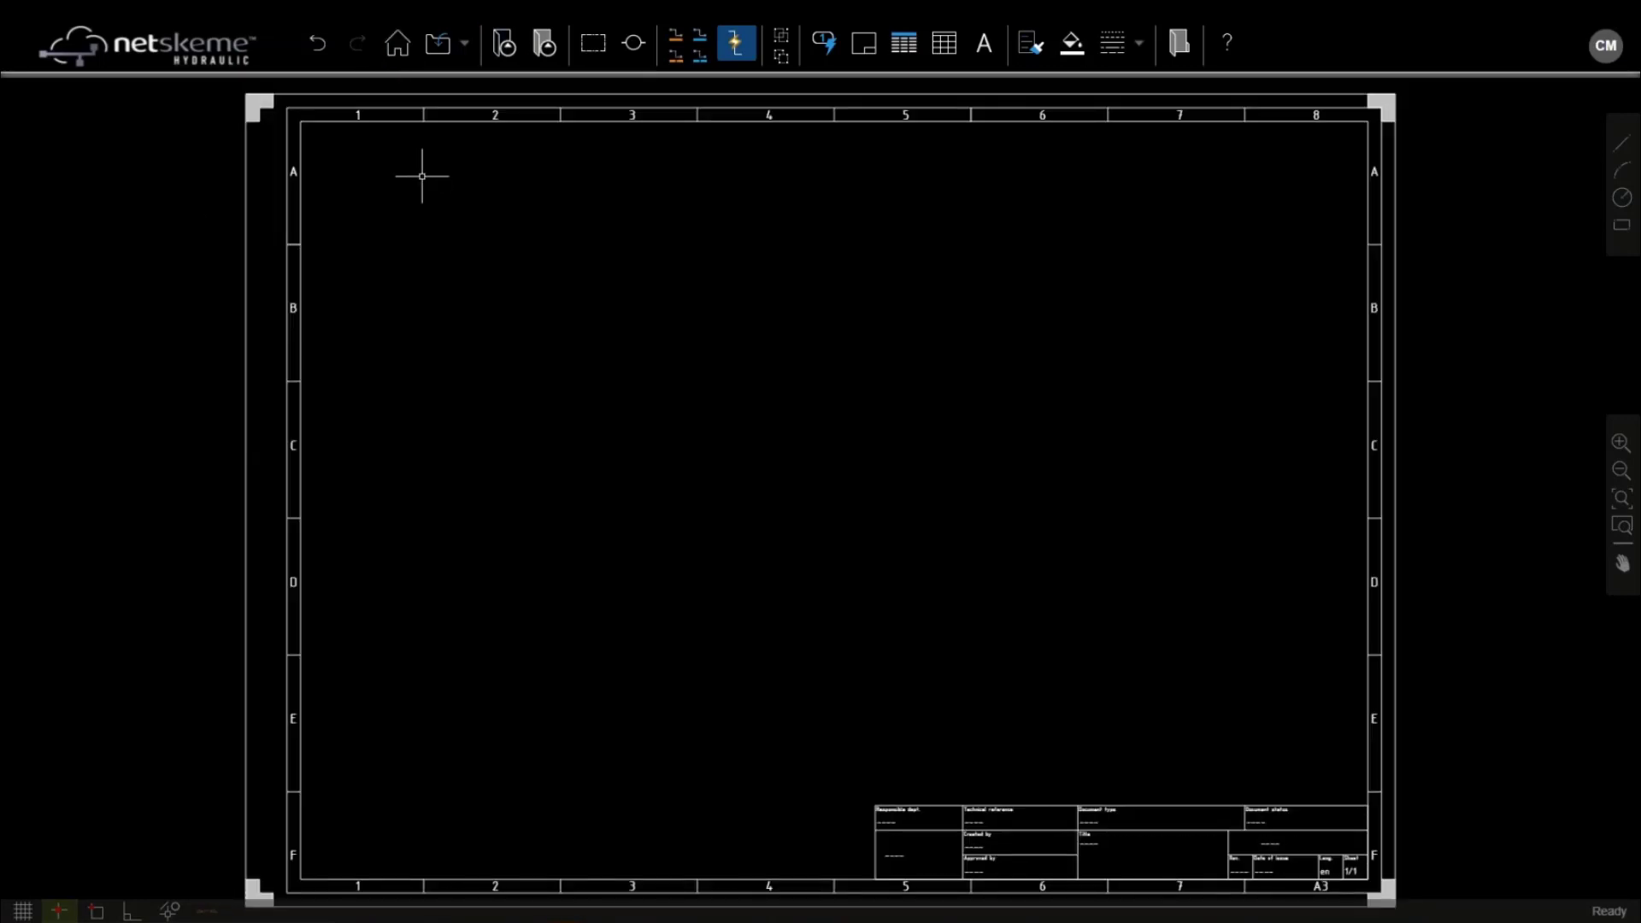
click(505, 45)
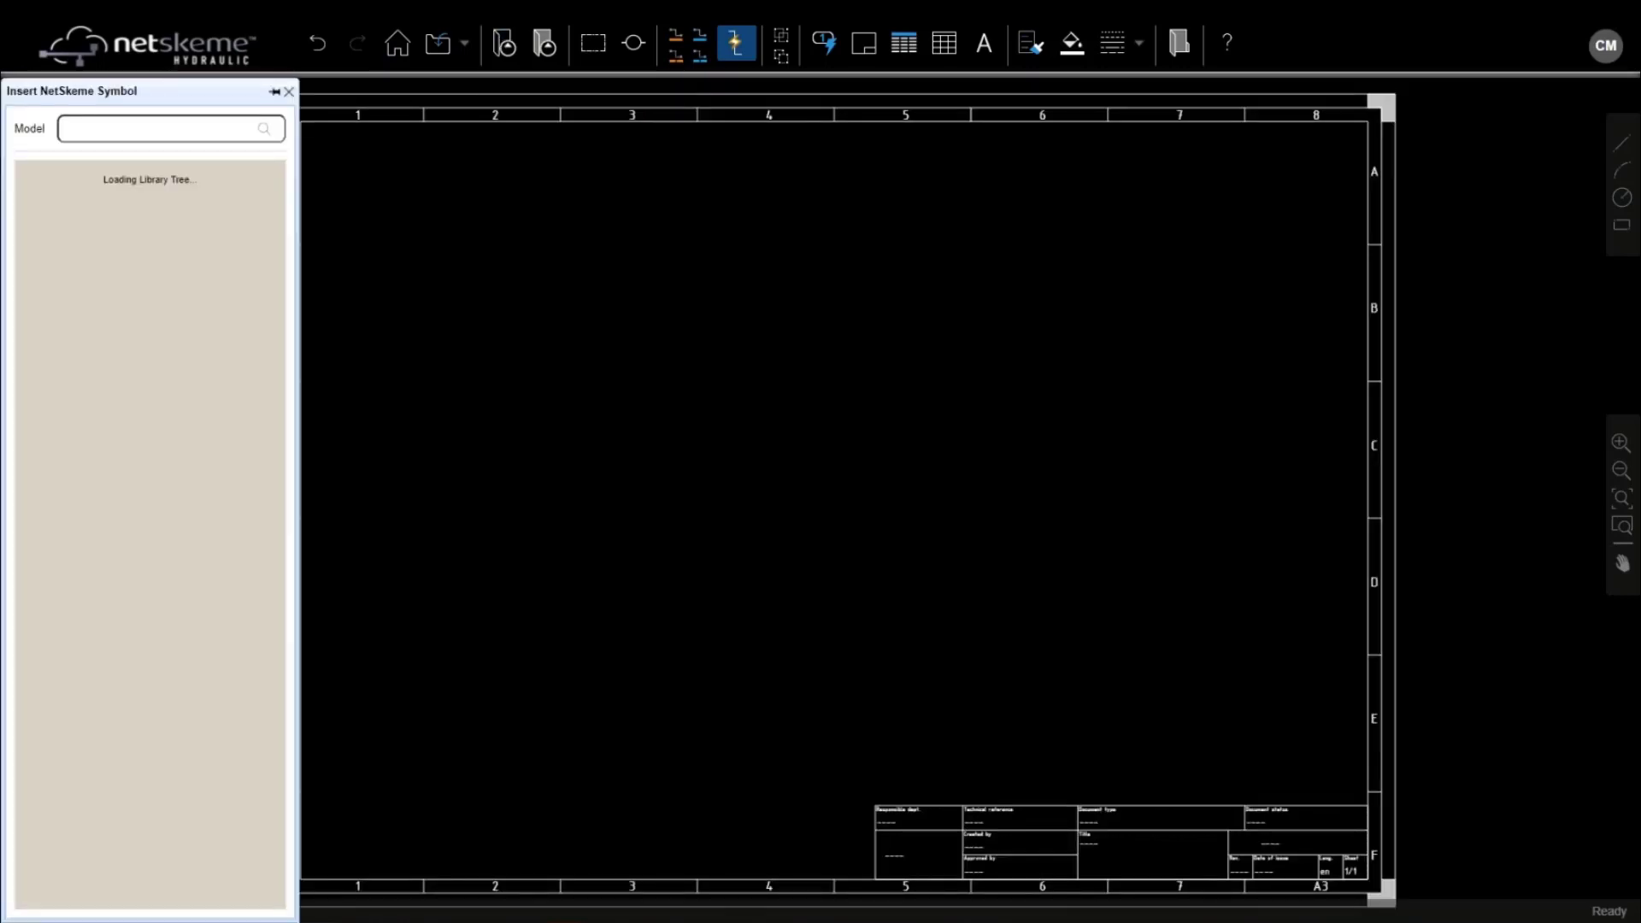
click(314, 212)
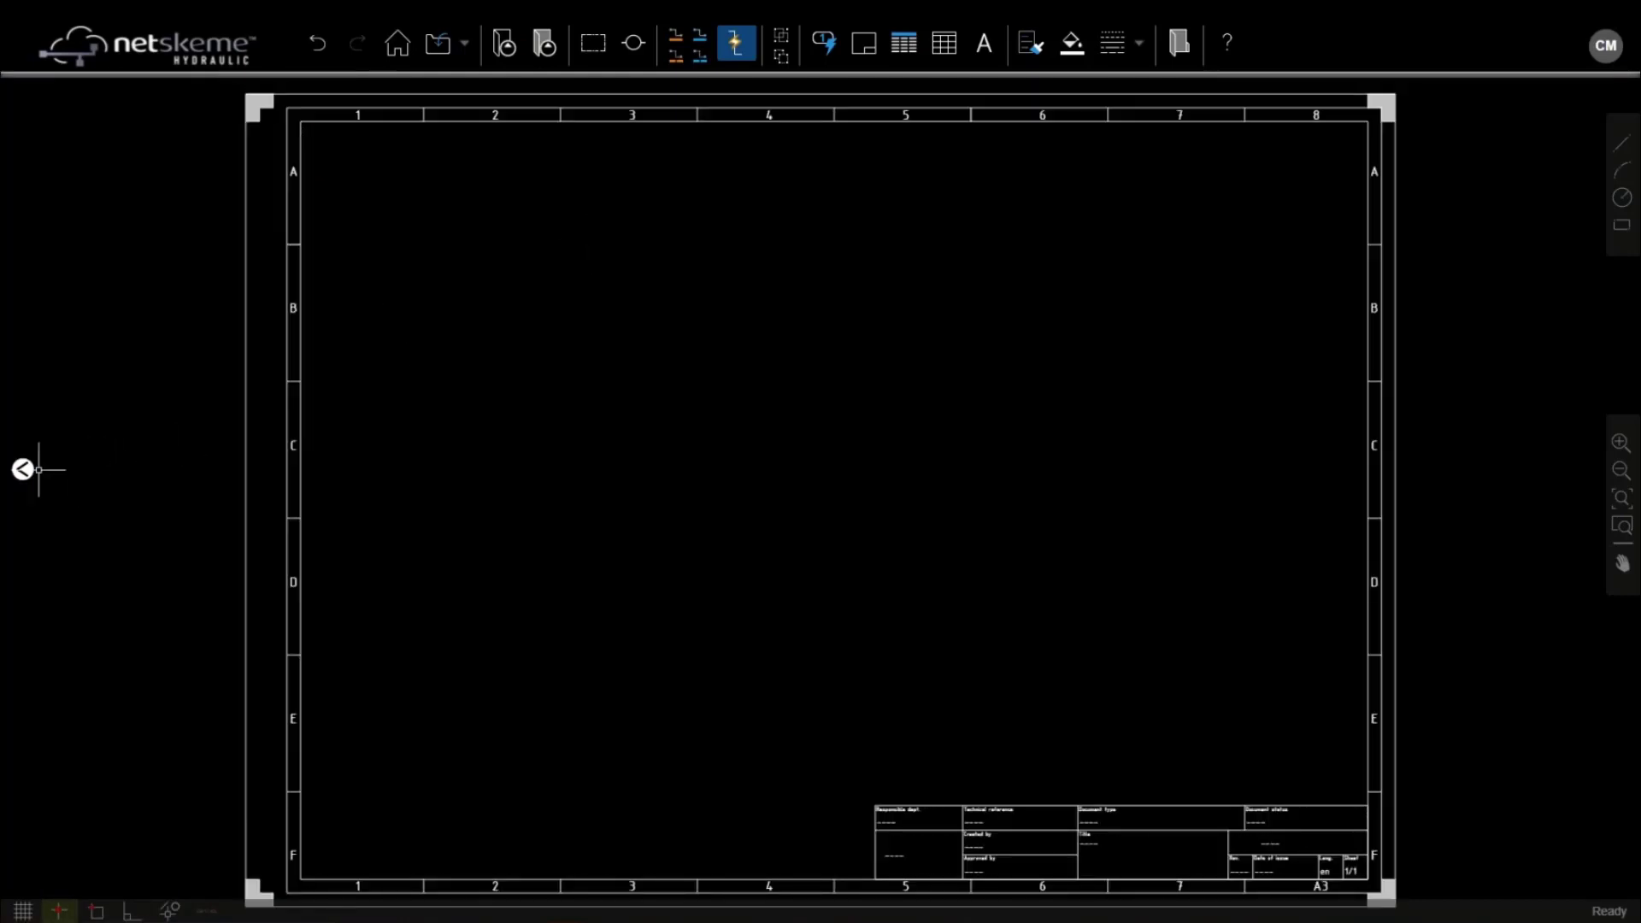
mouse_move(23, 469)
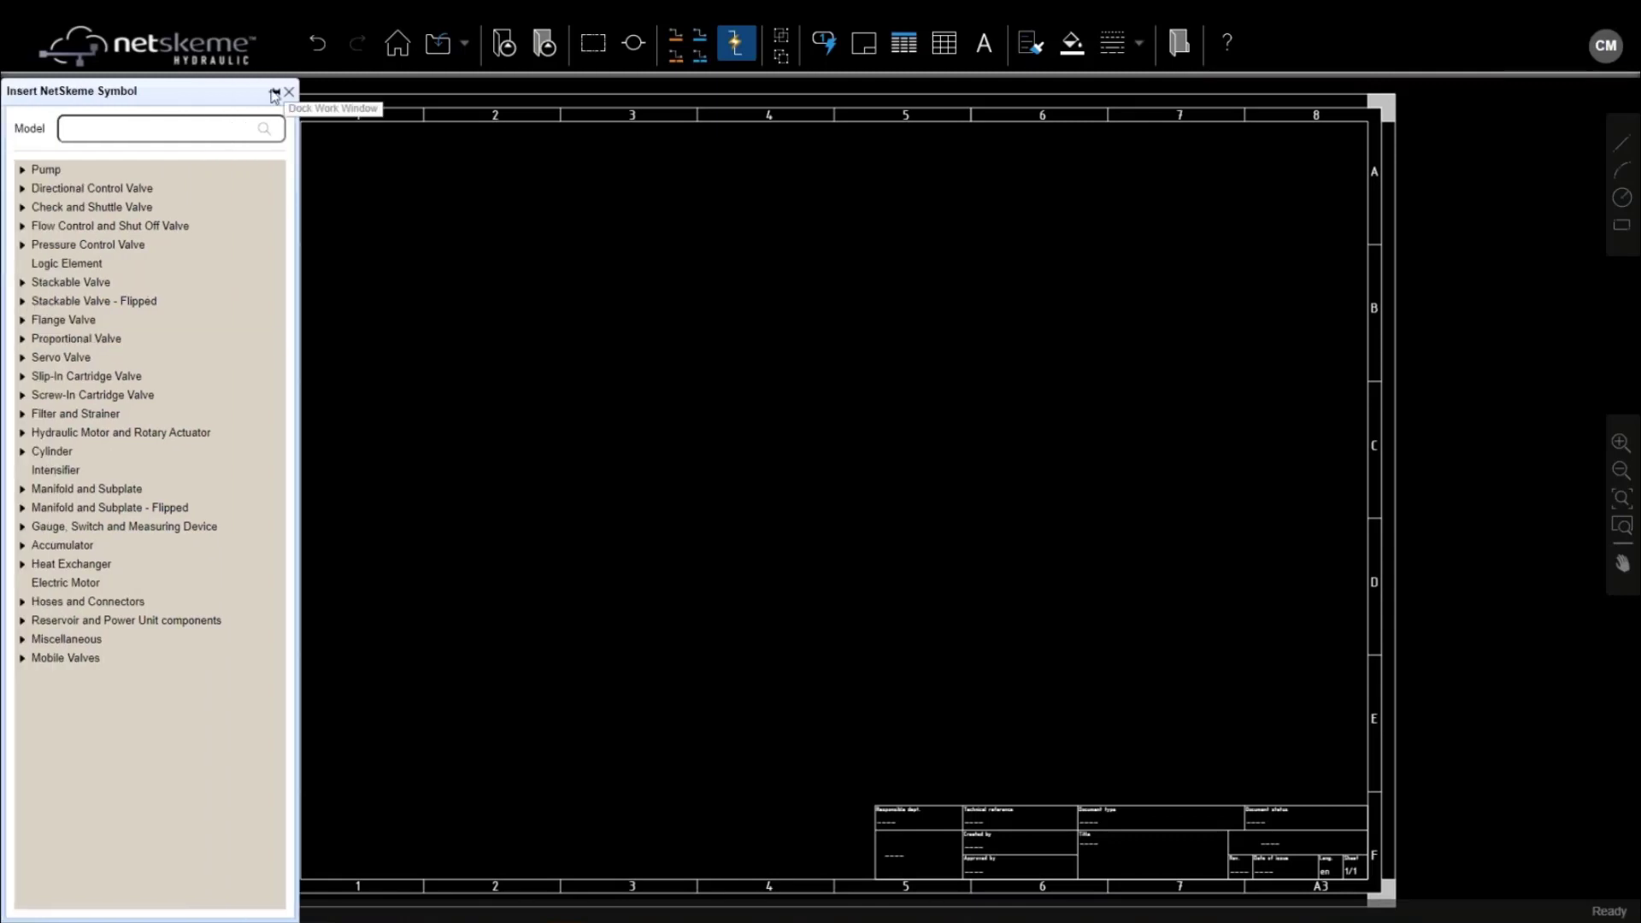
click(274, 92)
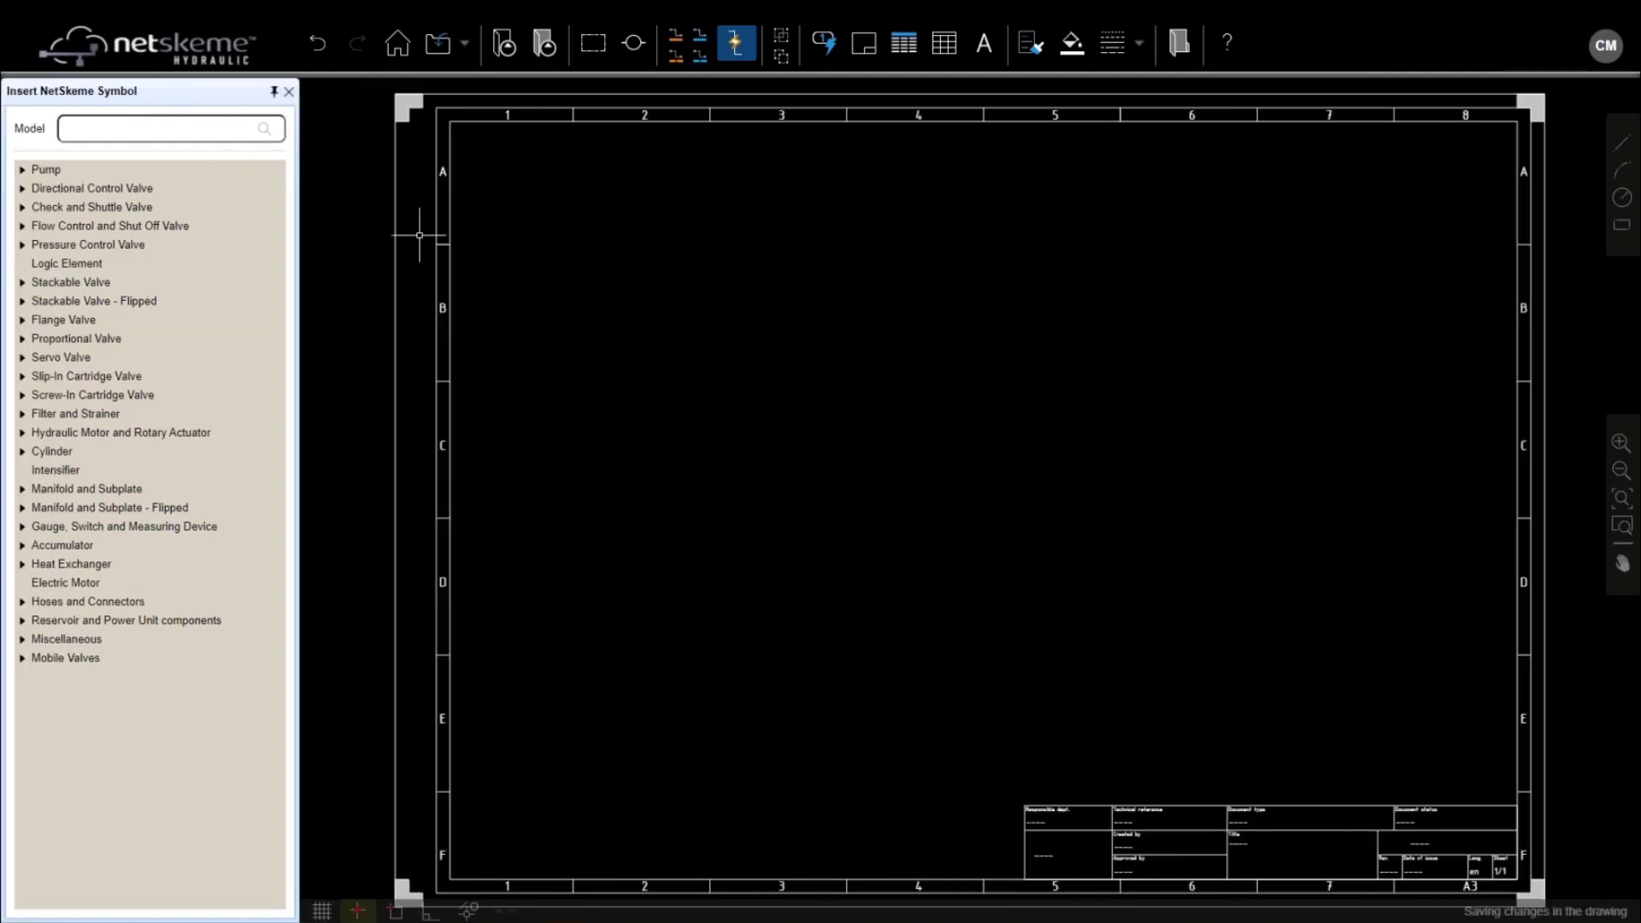
click(543, 45)
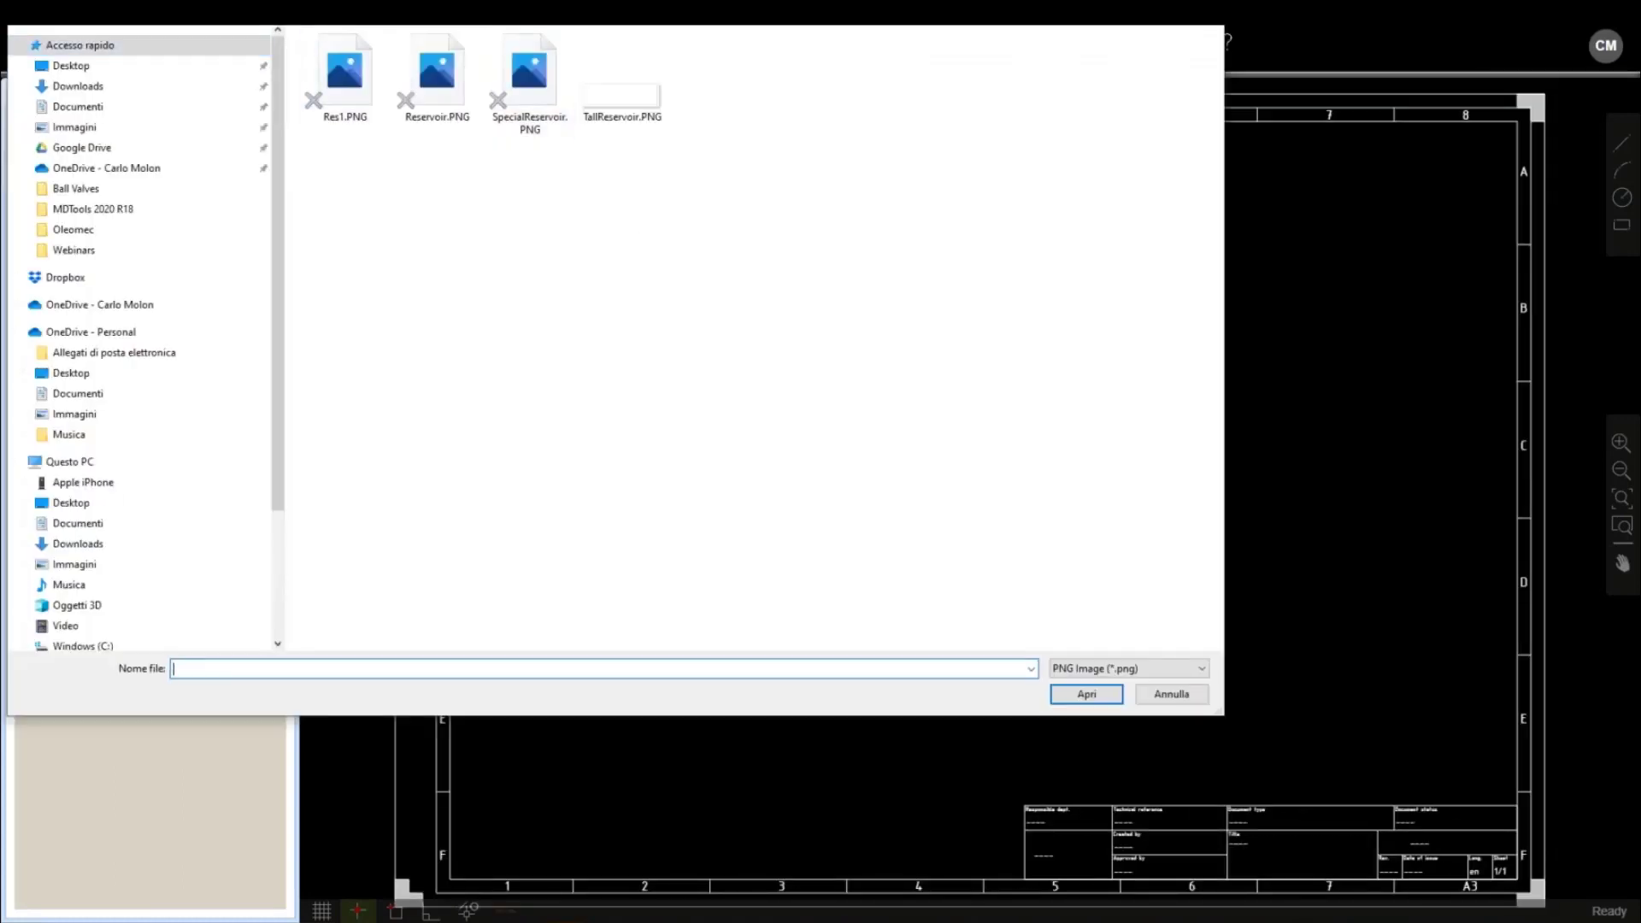
drag(513, 5, 577, 51)
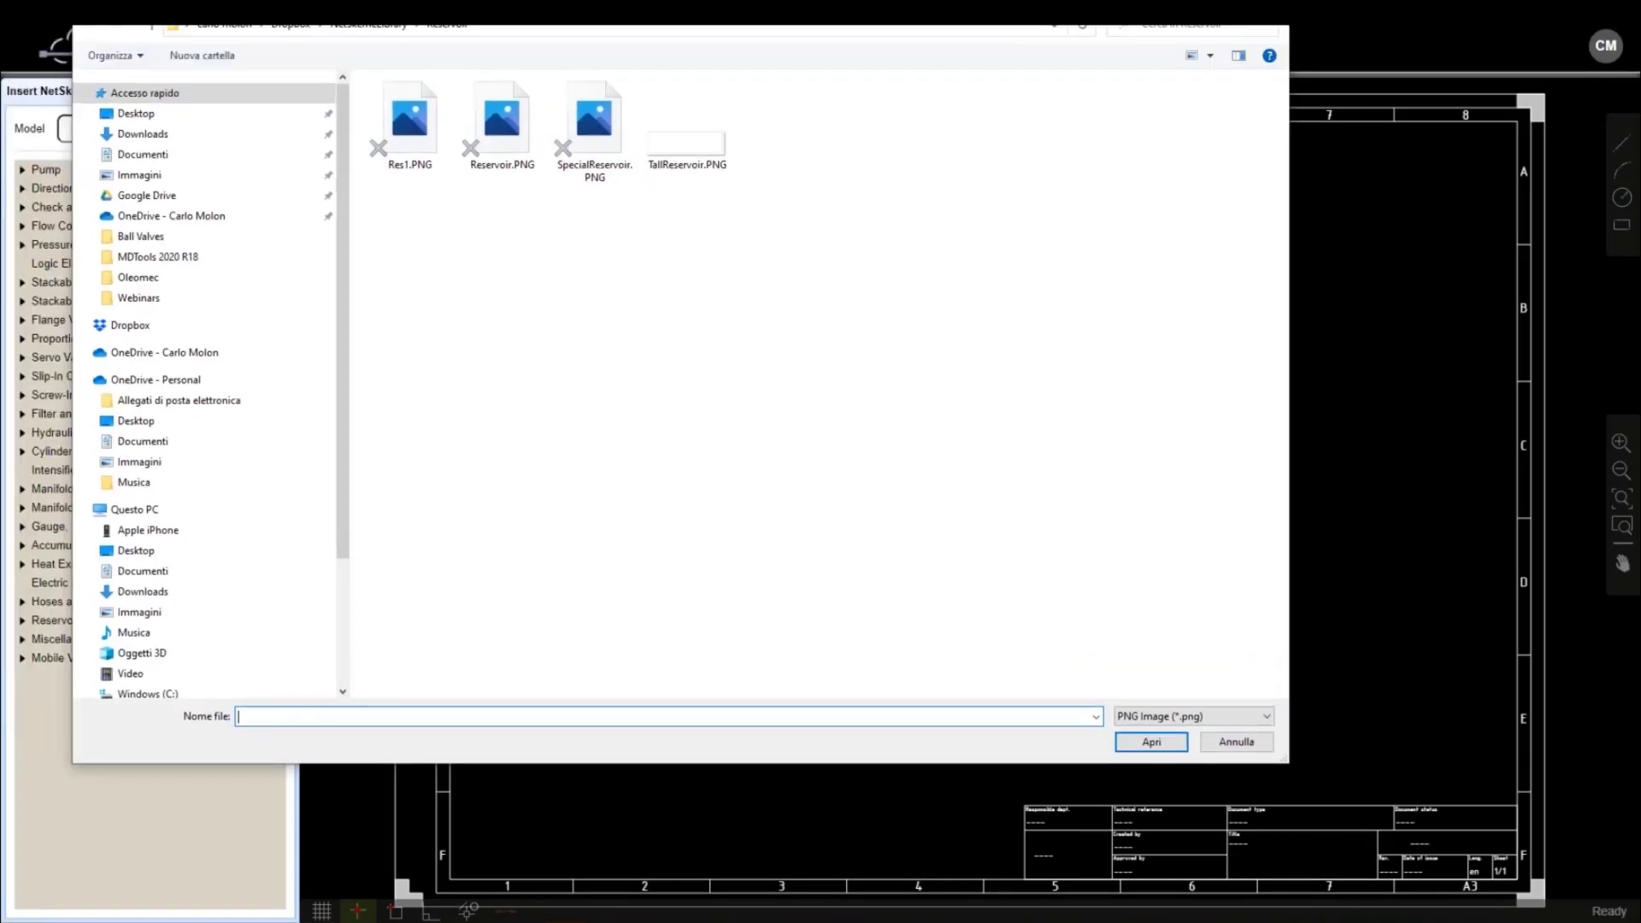
key(Escape)
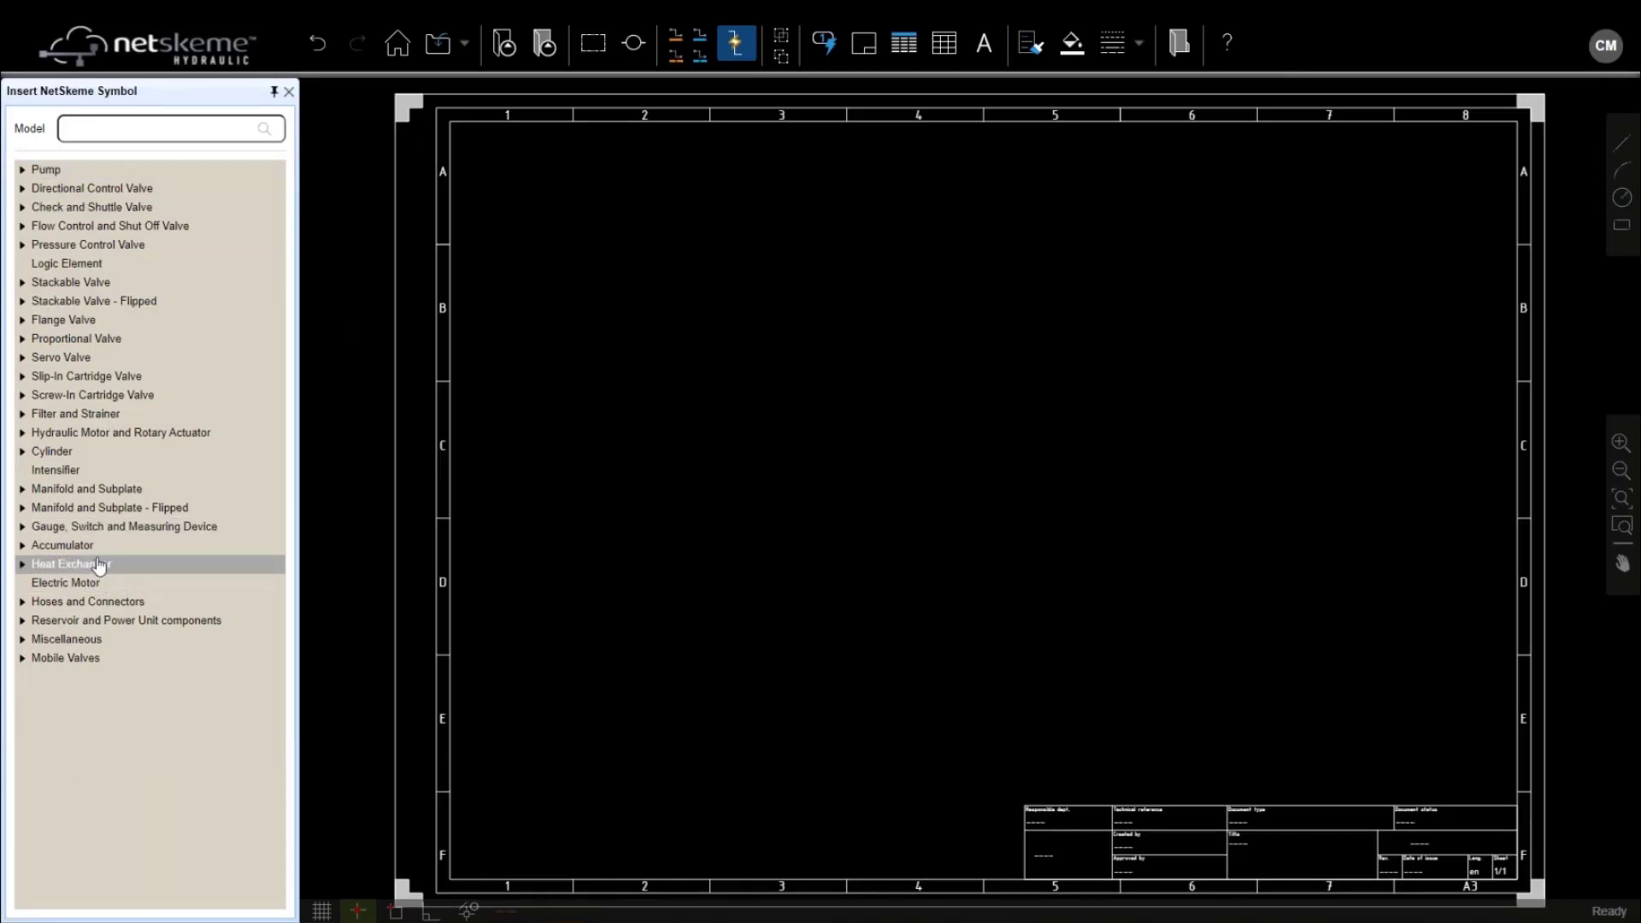
Insert the plain electric motor symbol from Electric Motor onto the sheet, tagged balloon 1
click(62, 583)
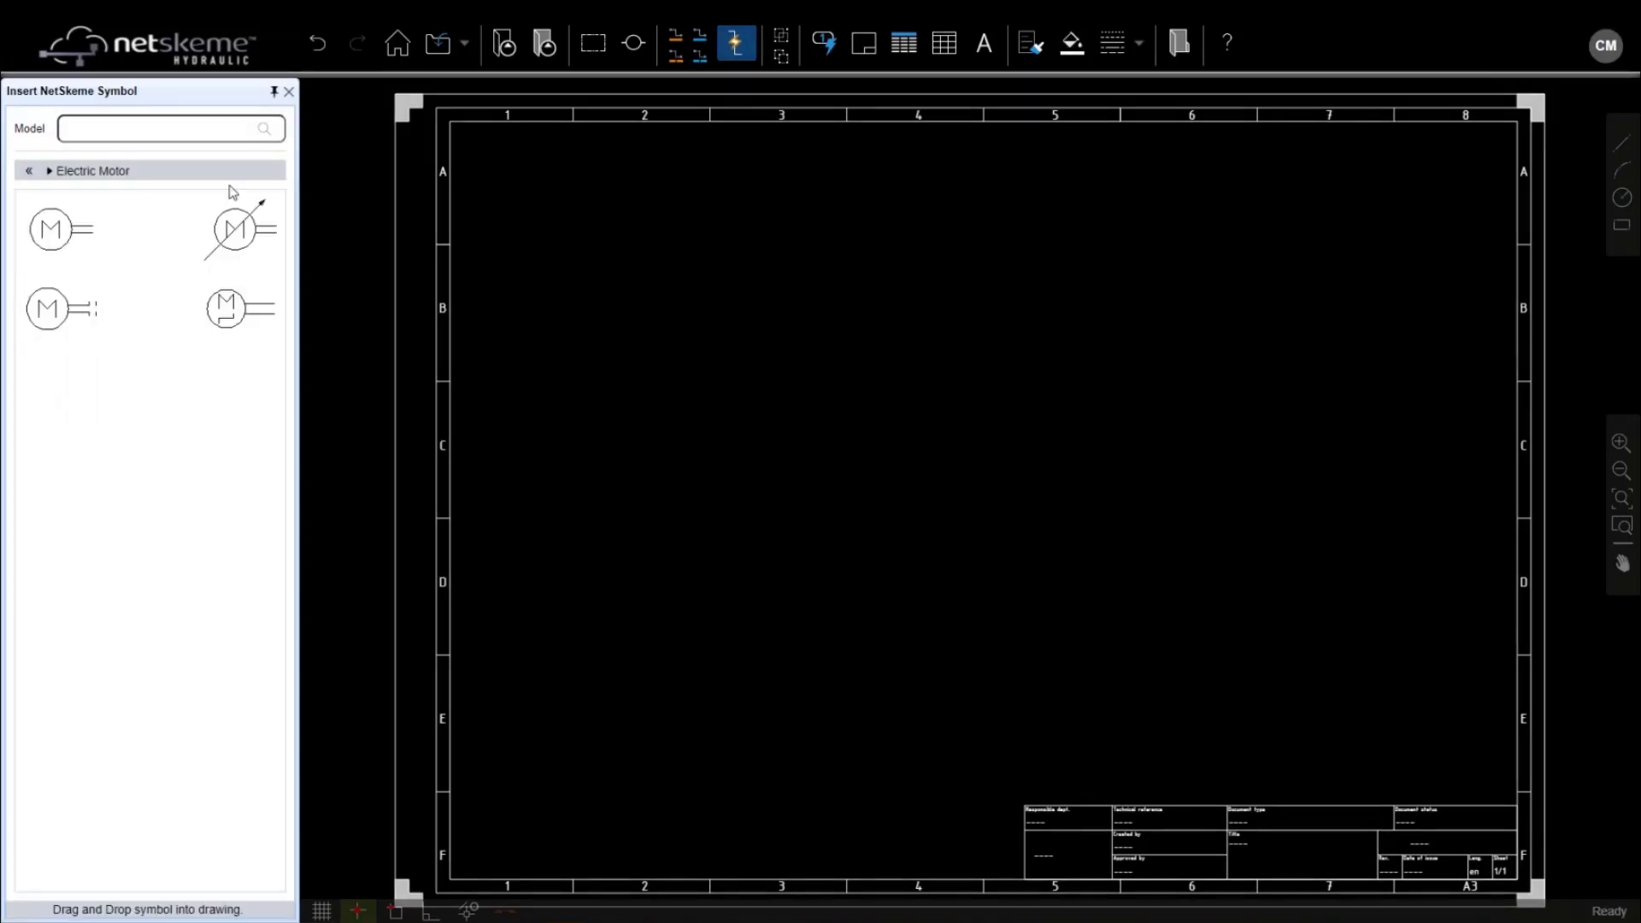
drag(75, 247, 730, 537)
scroll(675, 576, up, 1)
click(773, 548)
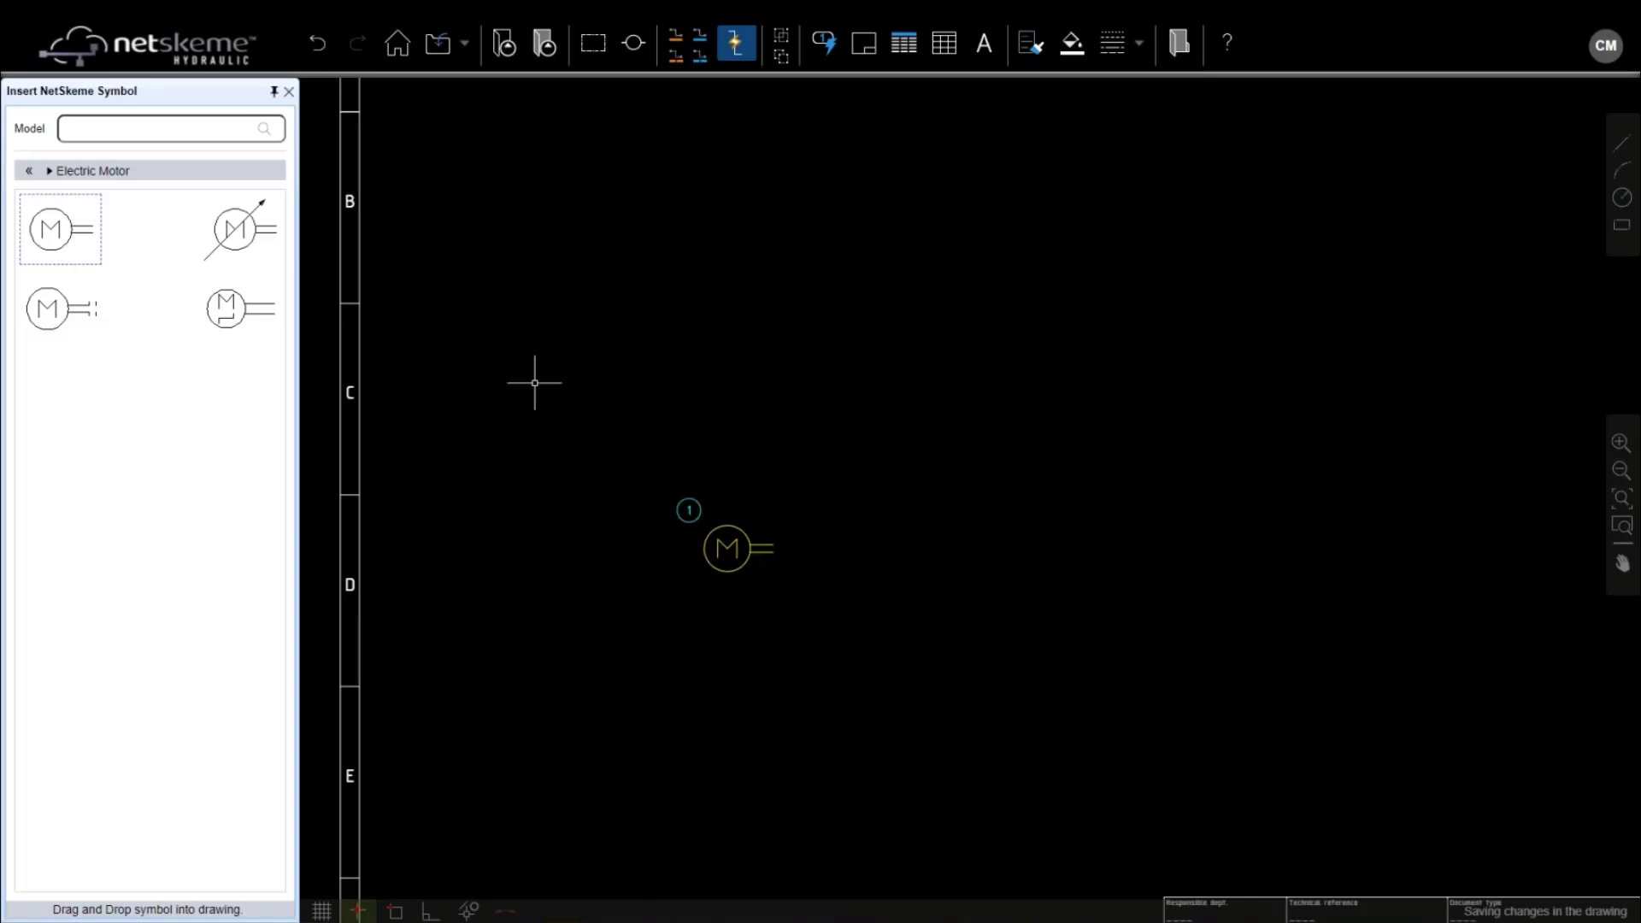
Try loading the Coupling Set and Motor - Pump Adapter symbols, dismiss the TypeErrors, and reload
click(29, 171)
click(23, 620)
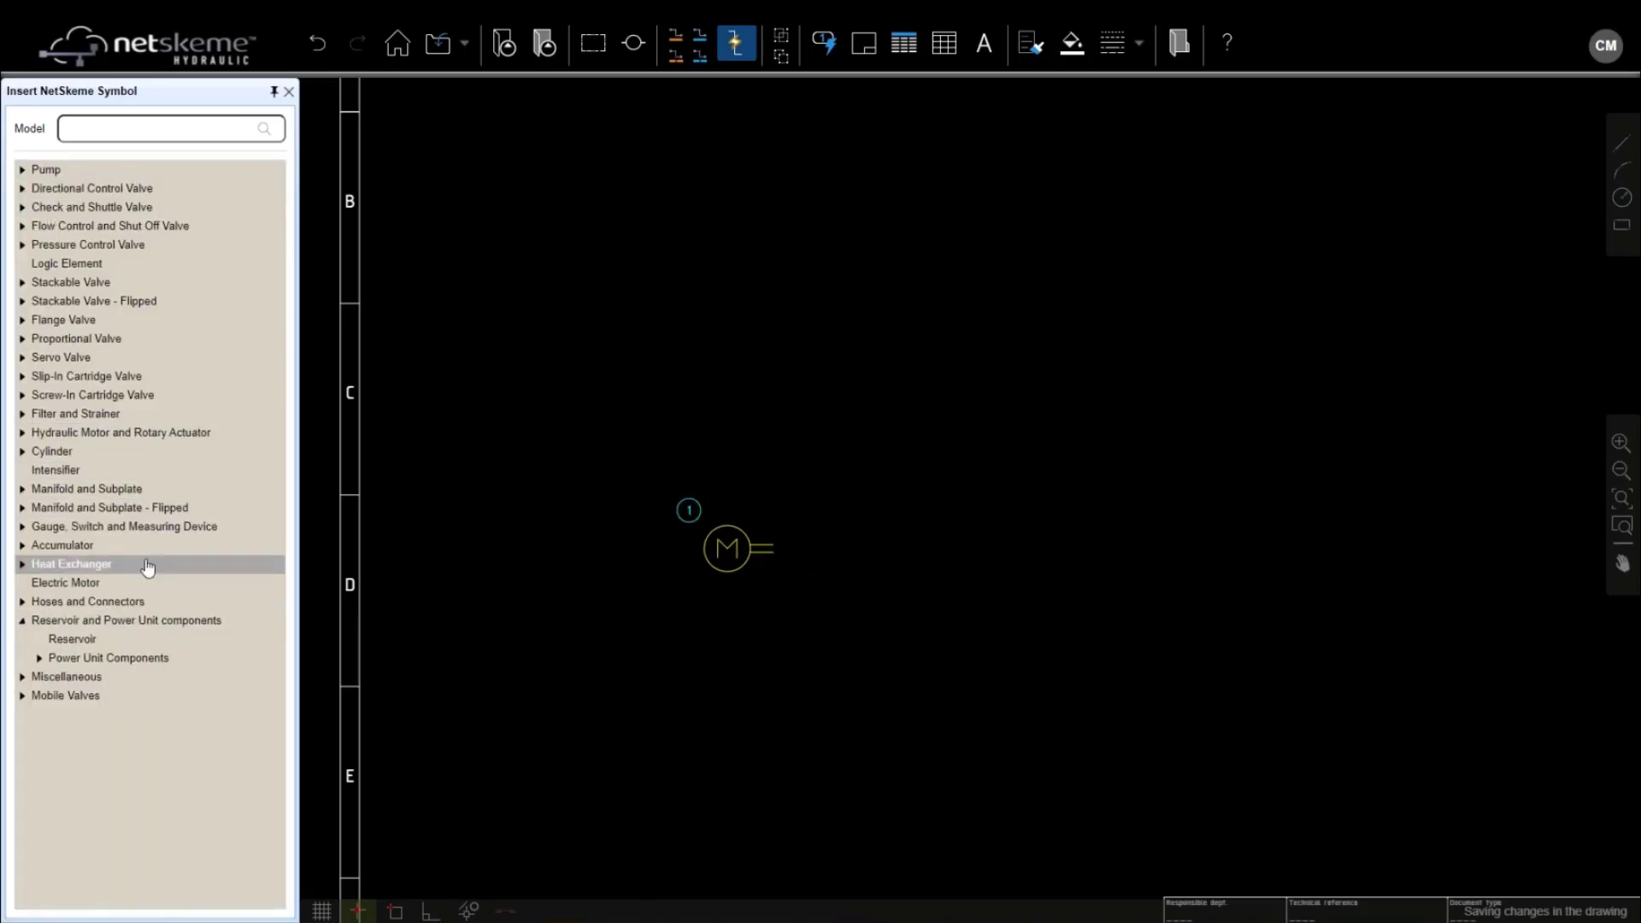
click(38, 659)
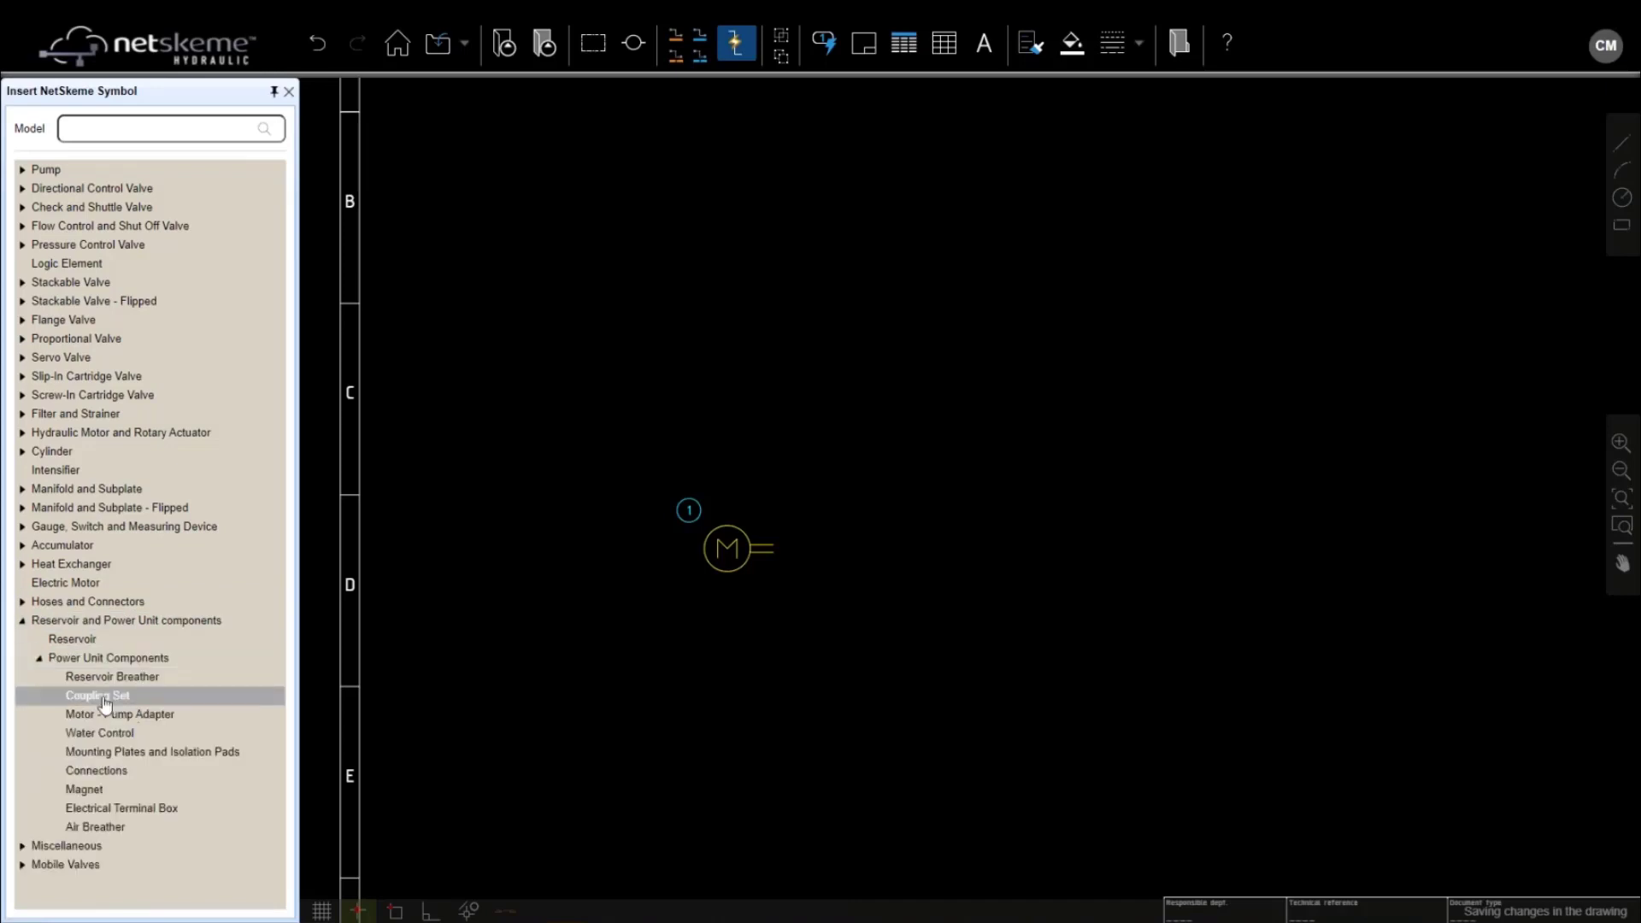
click(103, 698)
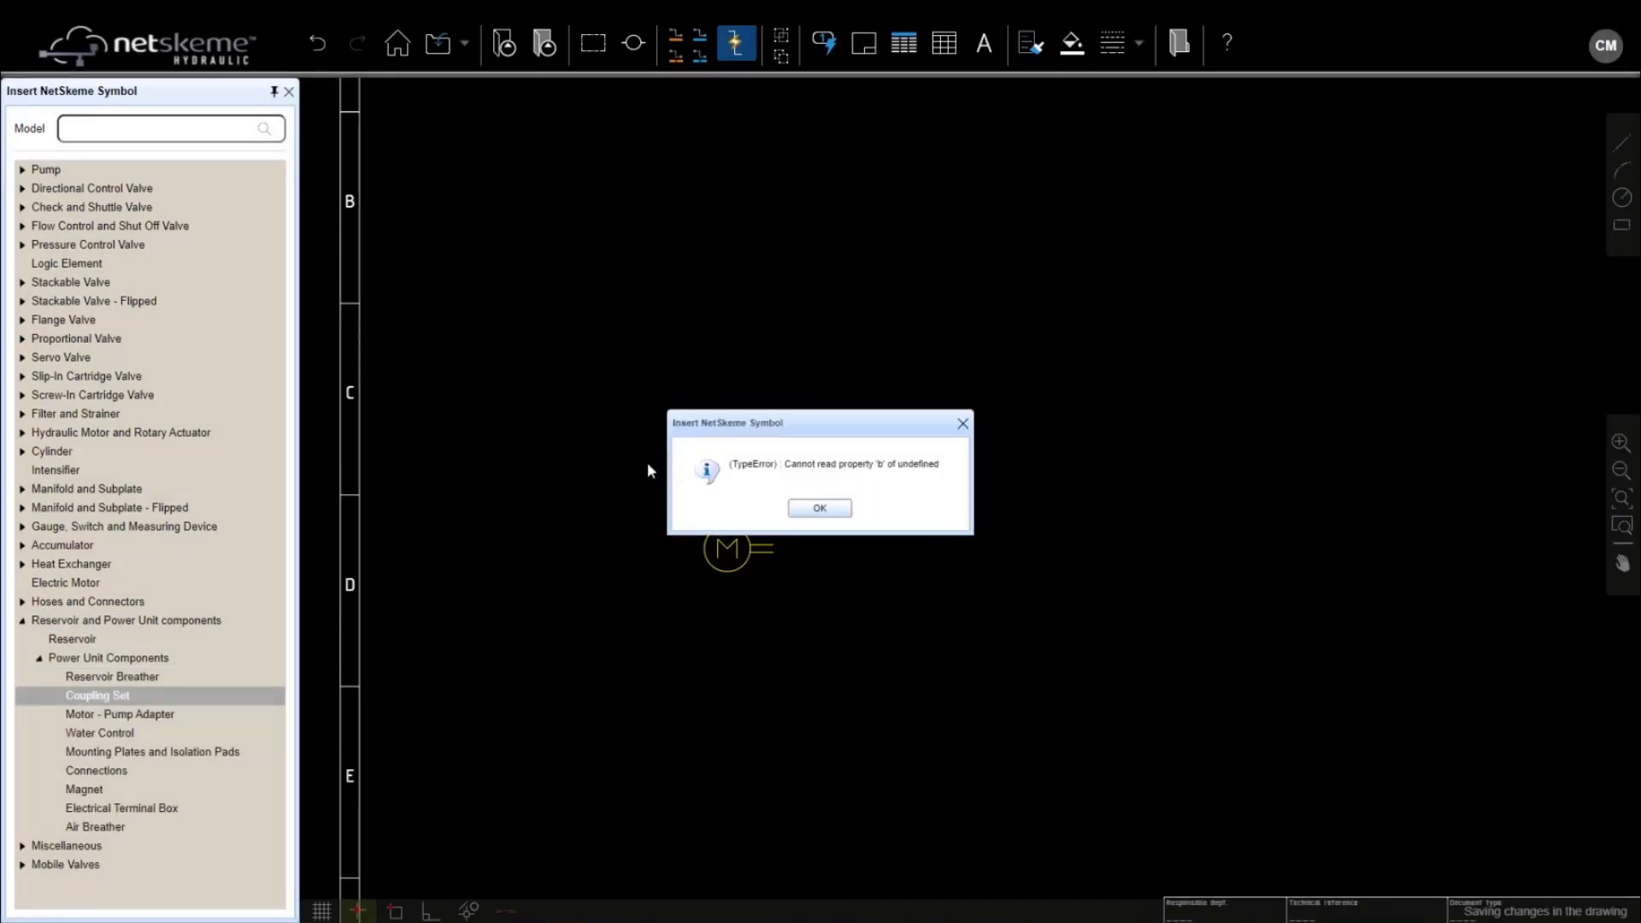
click(820, 510)
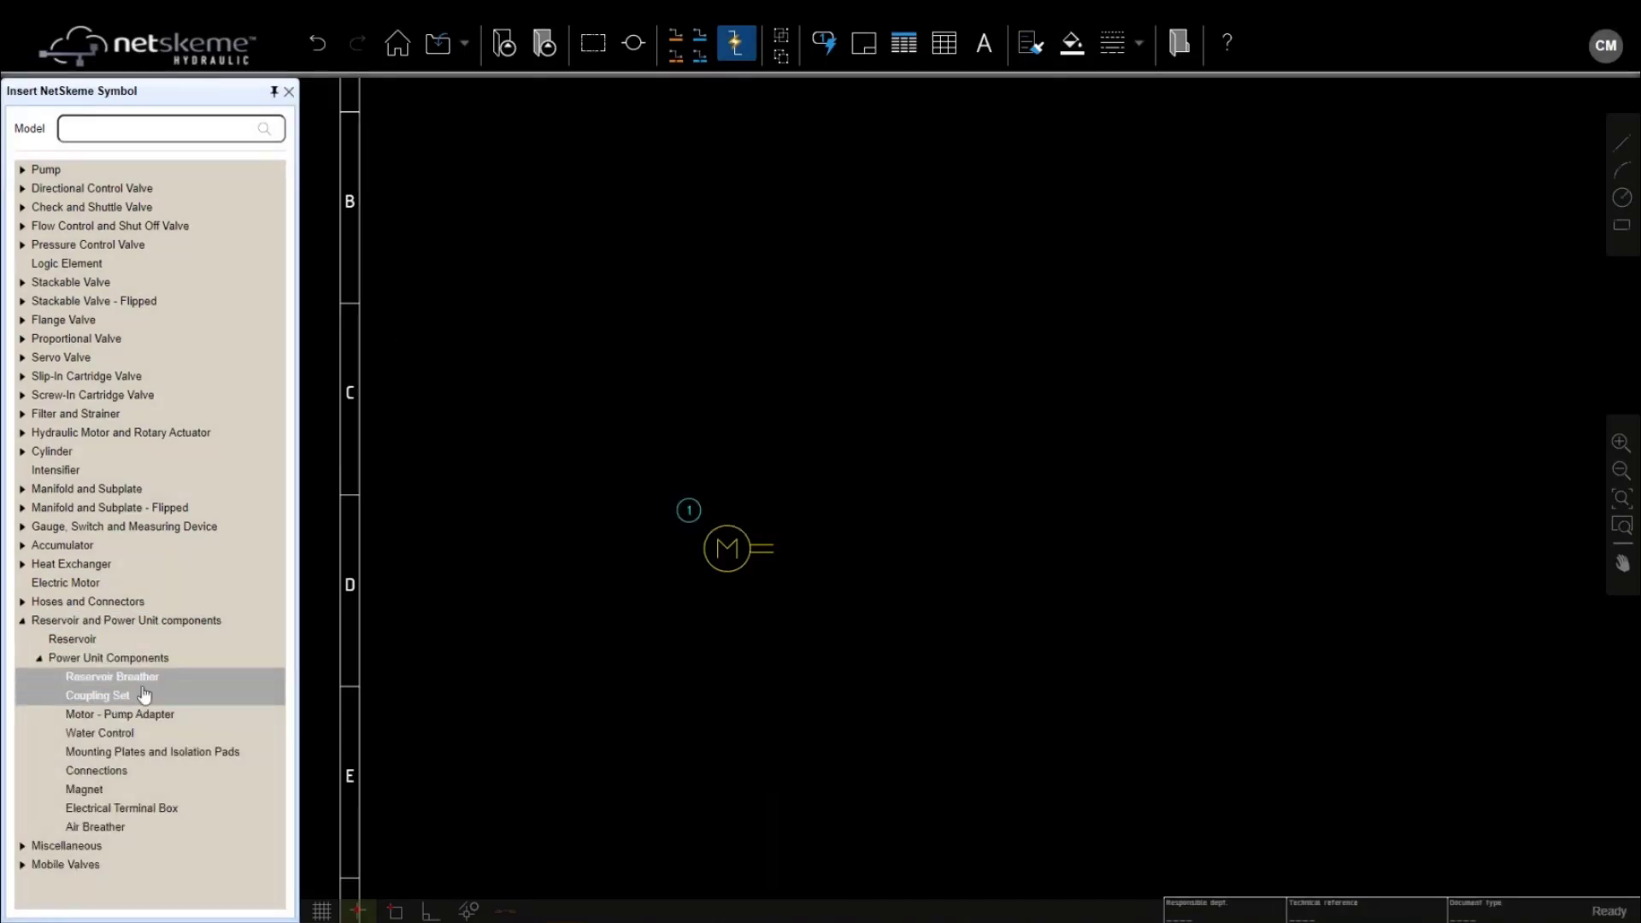
click(108, 717)
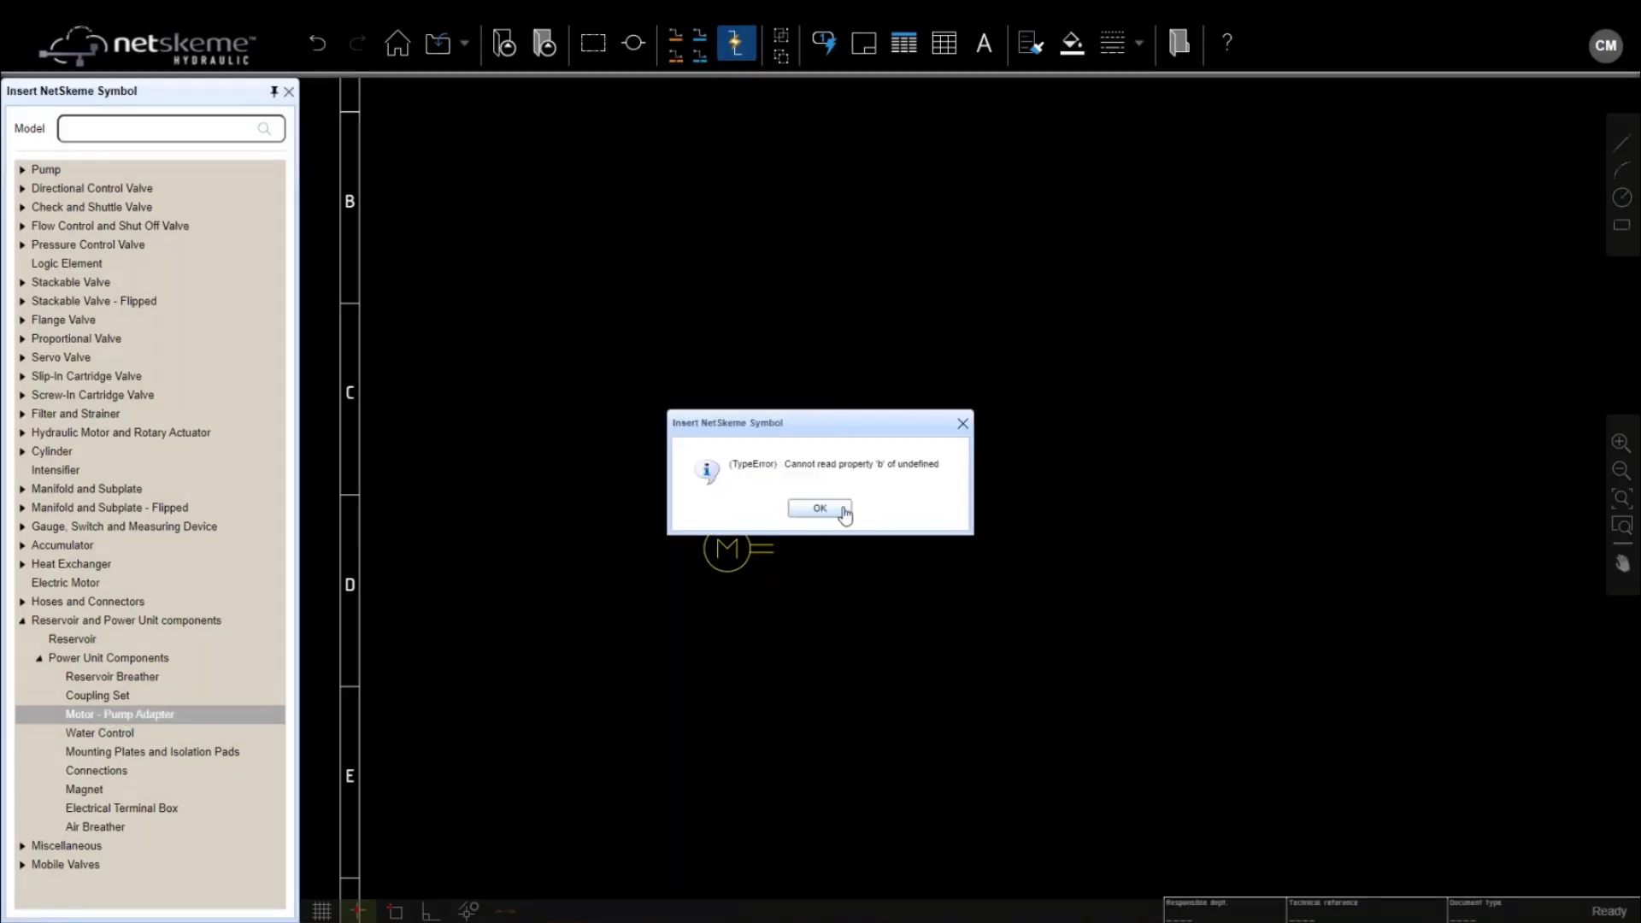
click(825, 509)
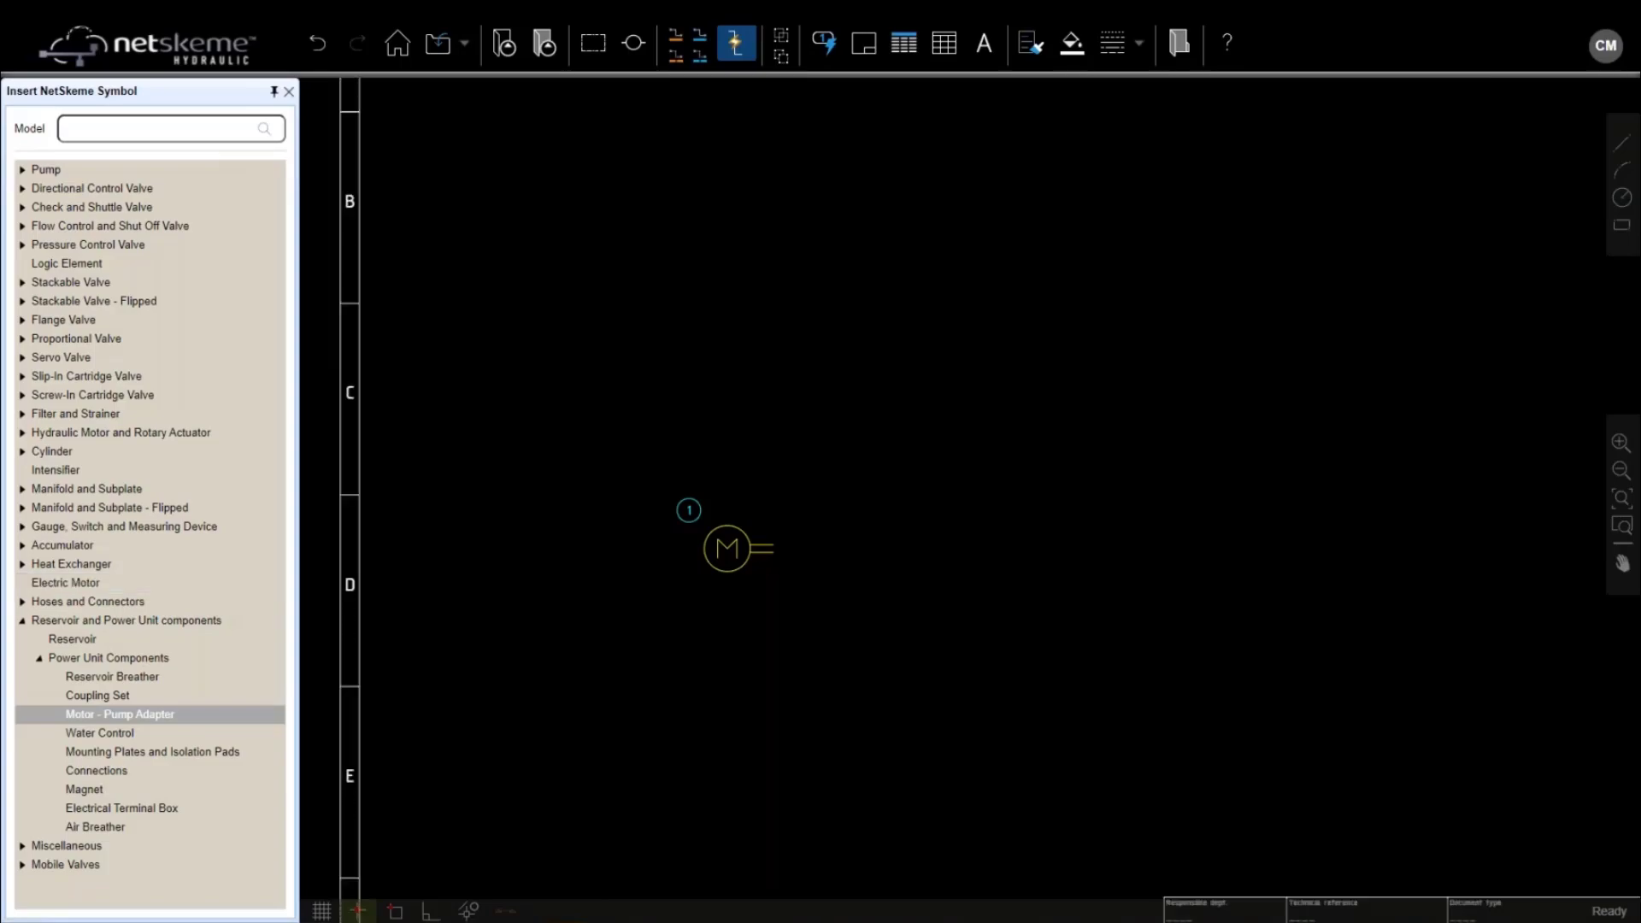
click(119, 714)
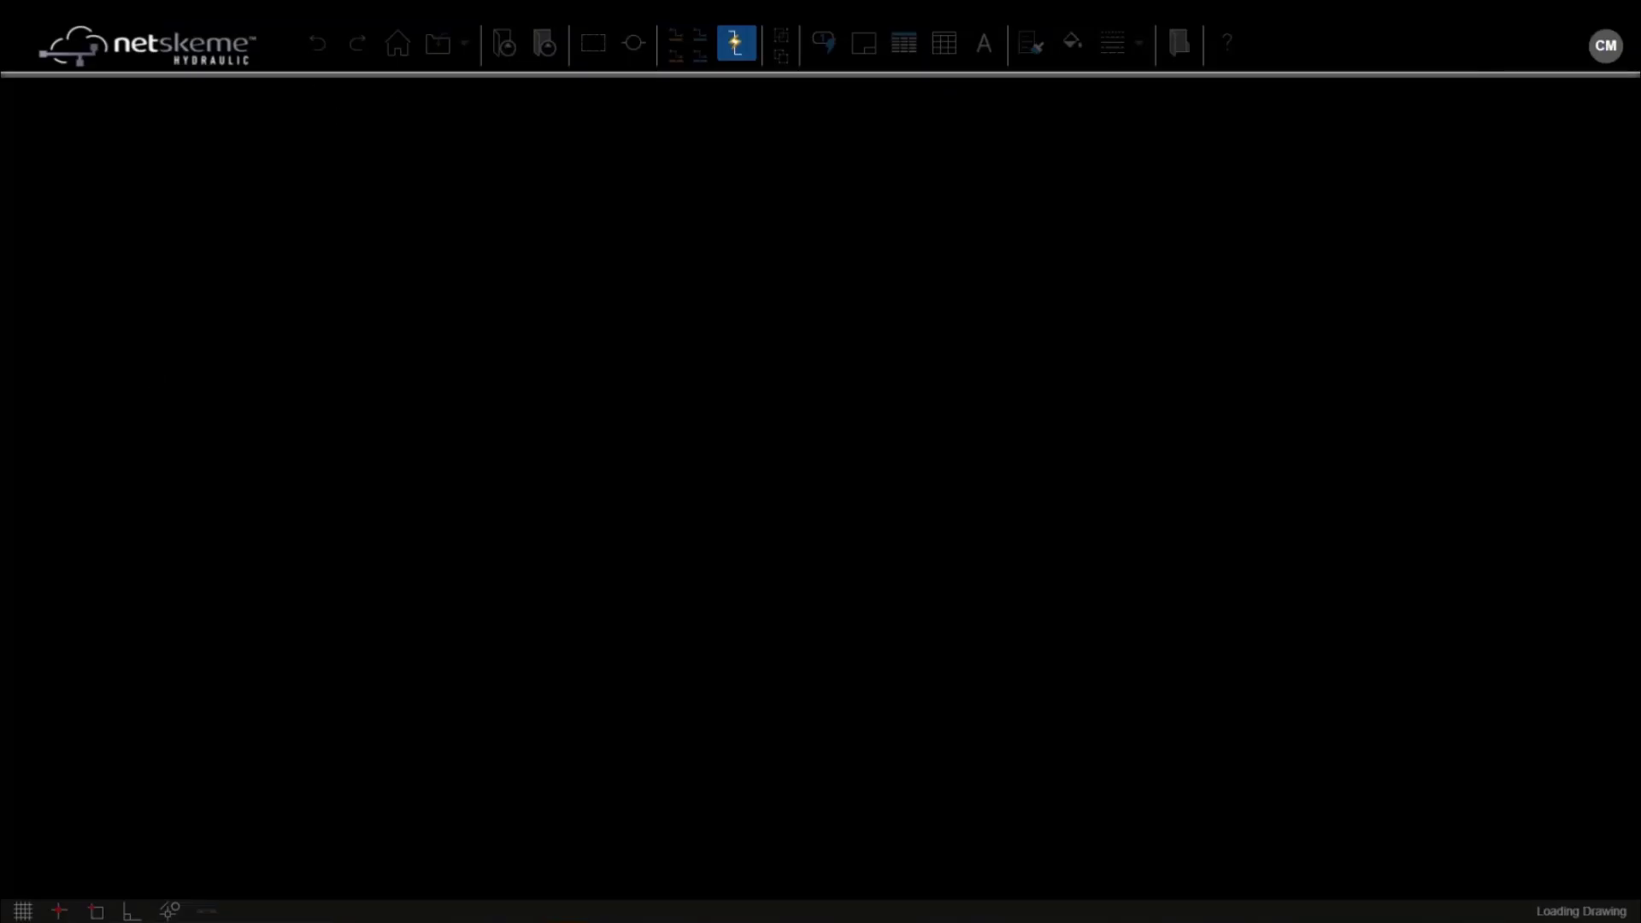
Dock the symbol library and place a Pump > Fixed > Single pump right of the motor
click(504, 43)
click(275, 92)
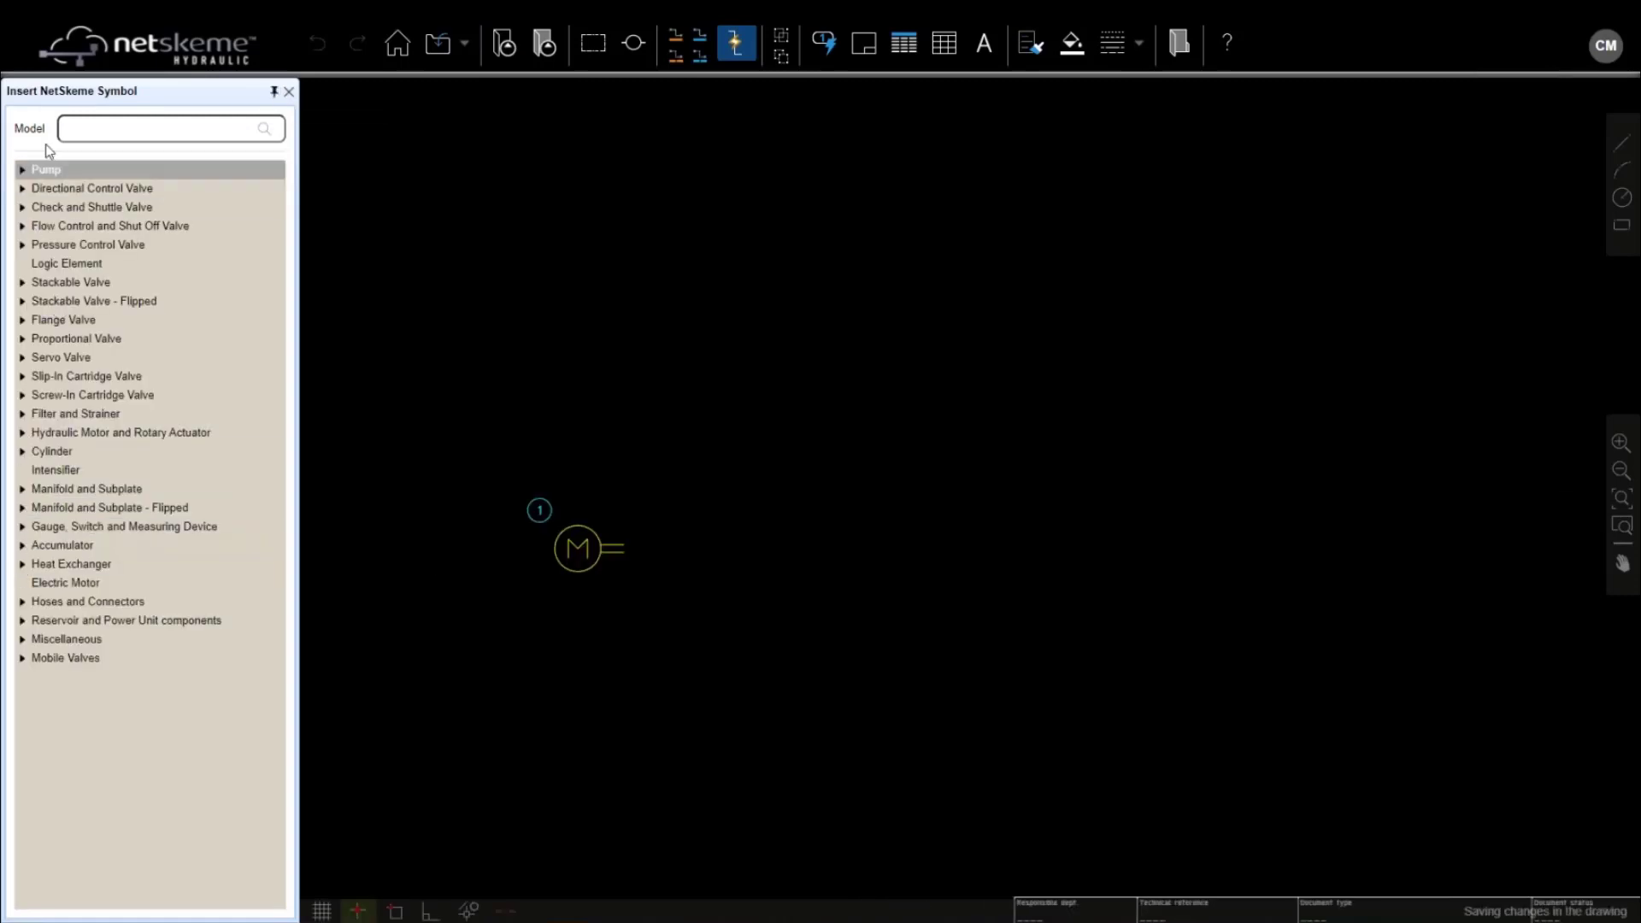
click(23, 170)
click(40, 190)
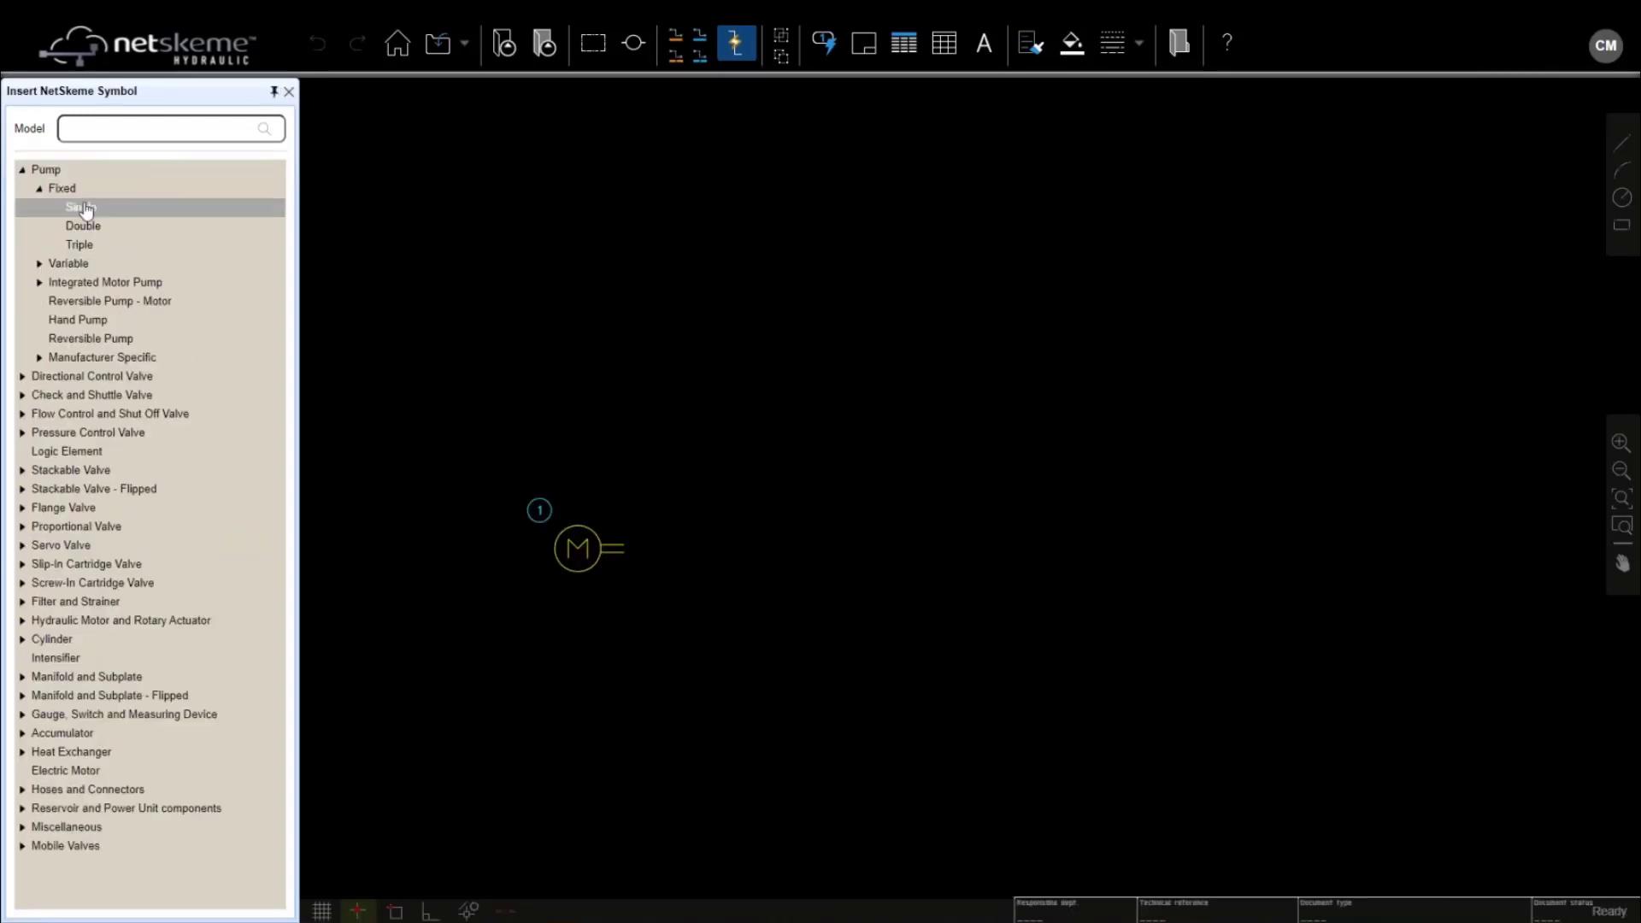
click(81, 207)
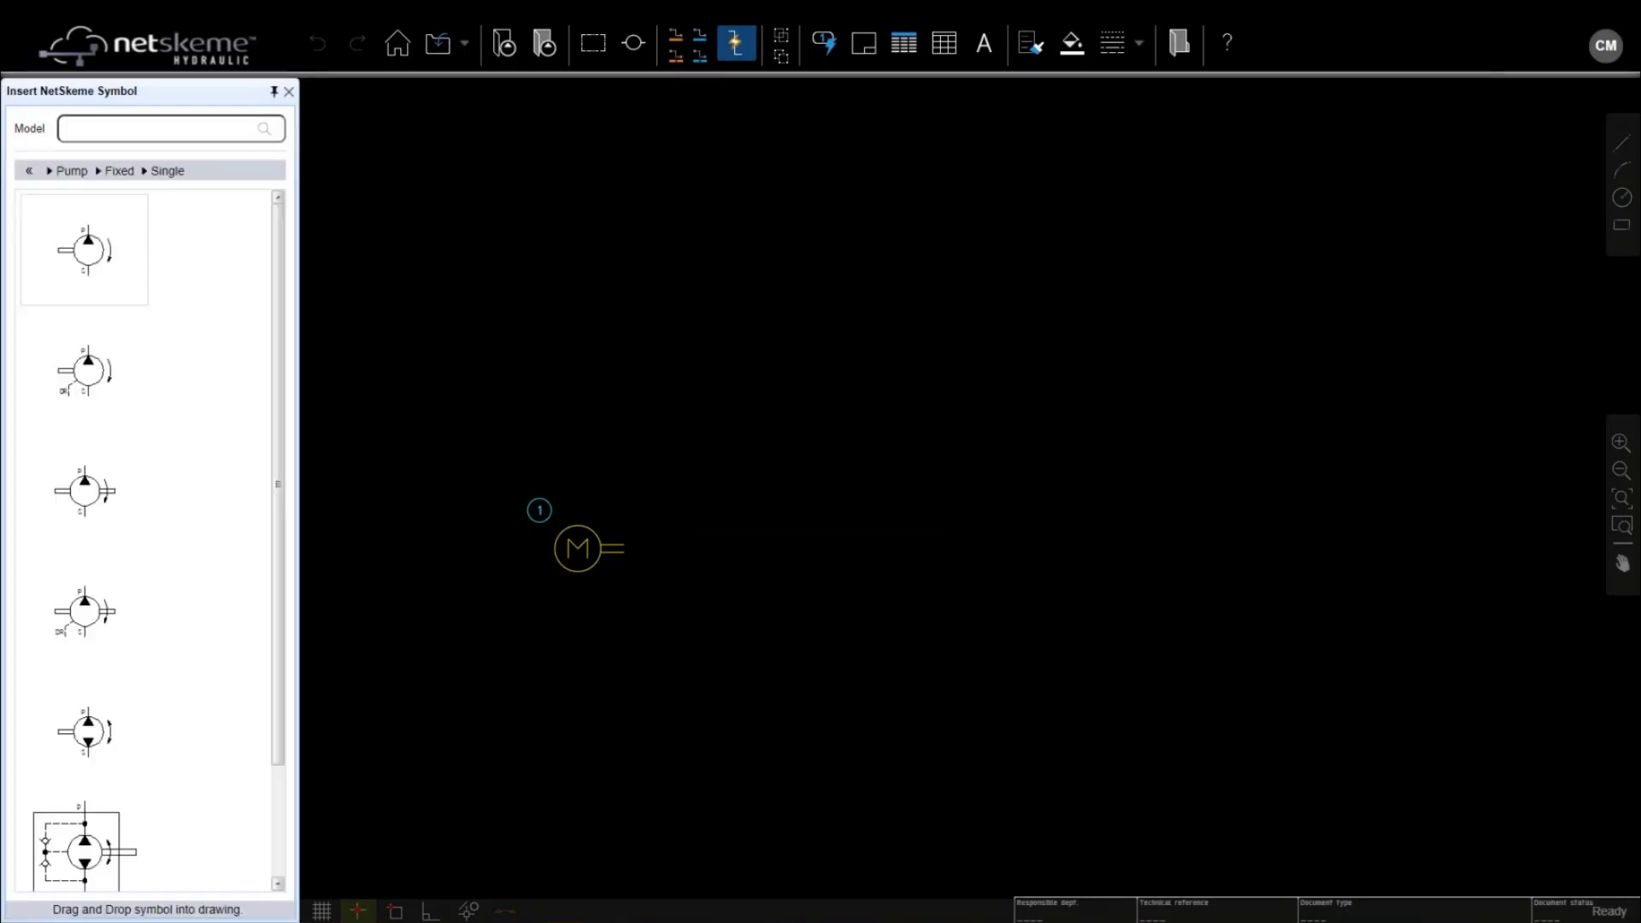
click(86, 250)
scroll(692, 593, up, 2)
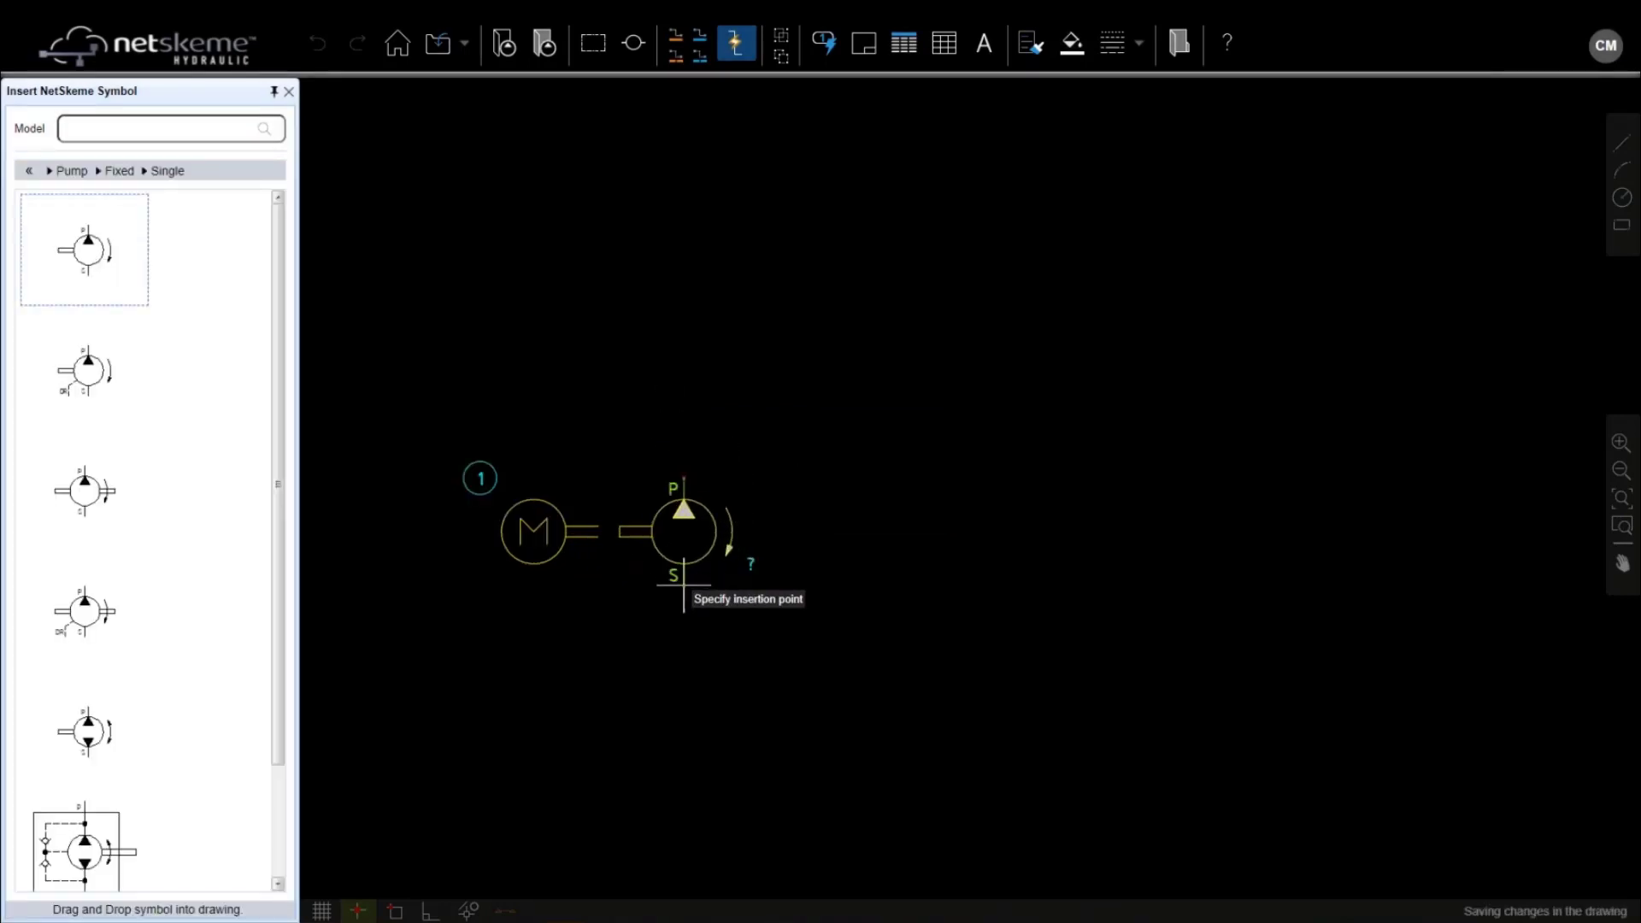
click(687, 590)
Place a Coupling Set symbol between the motor and the pump
click(28, 170)
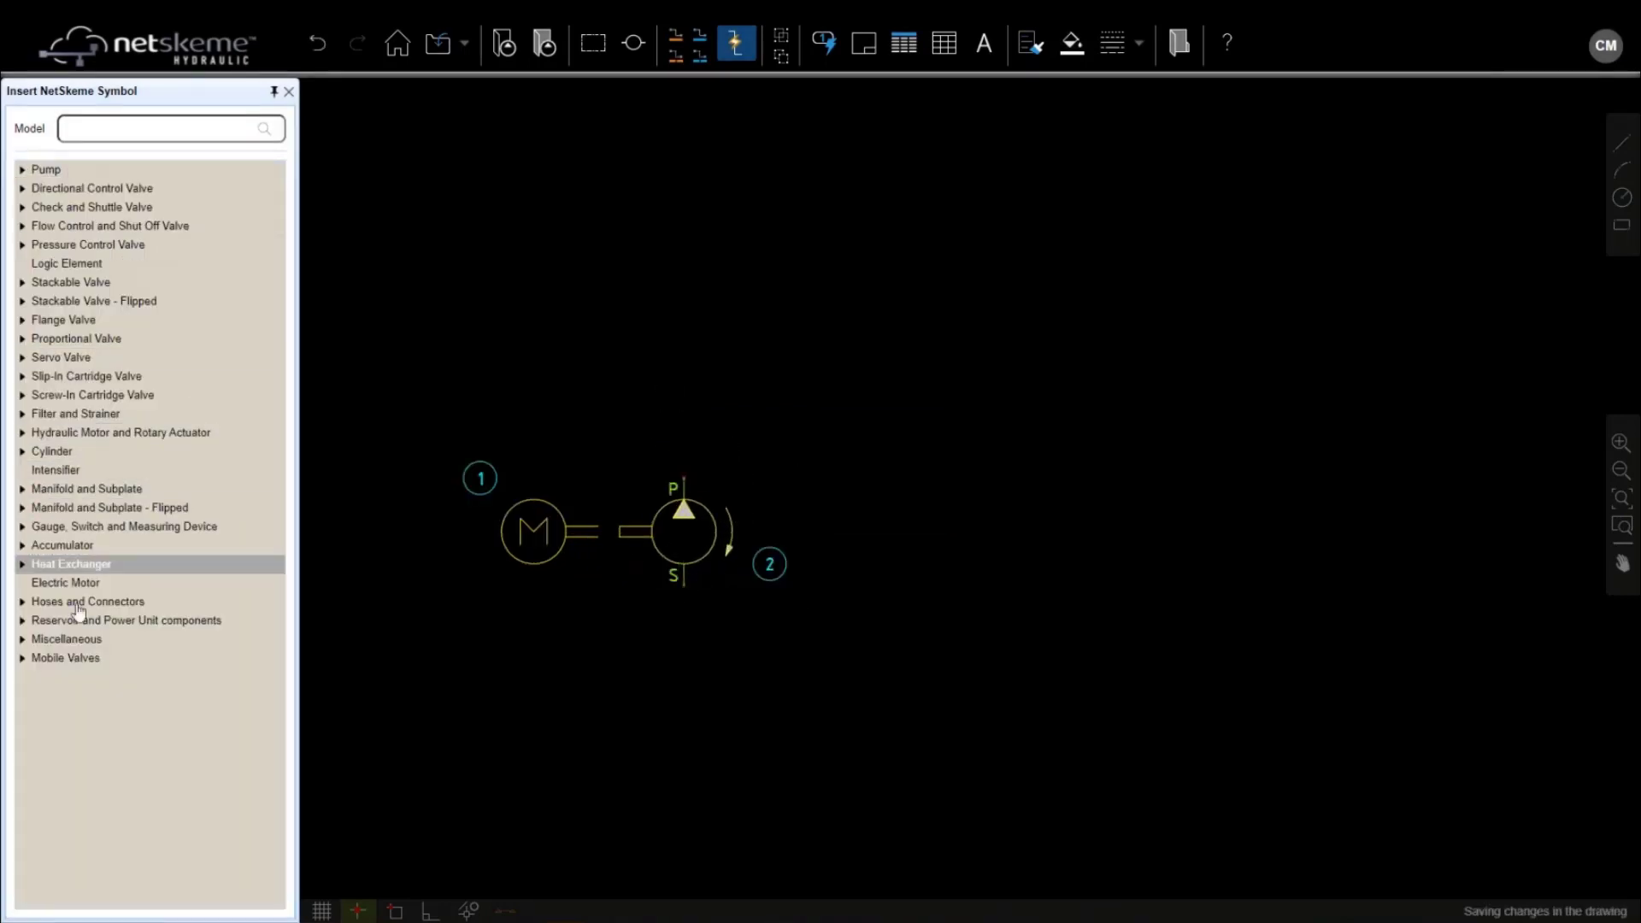
click(24, 620)
click(40, 658)
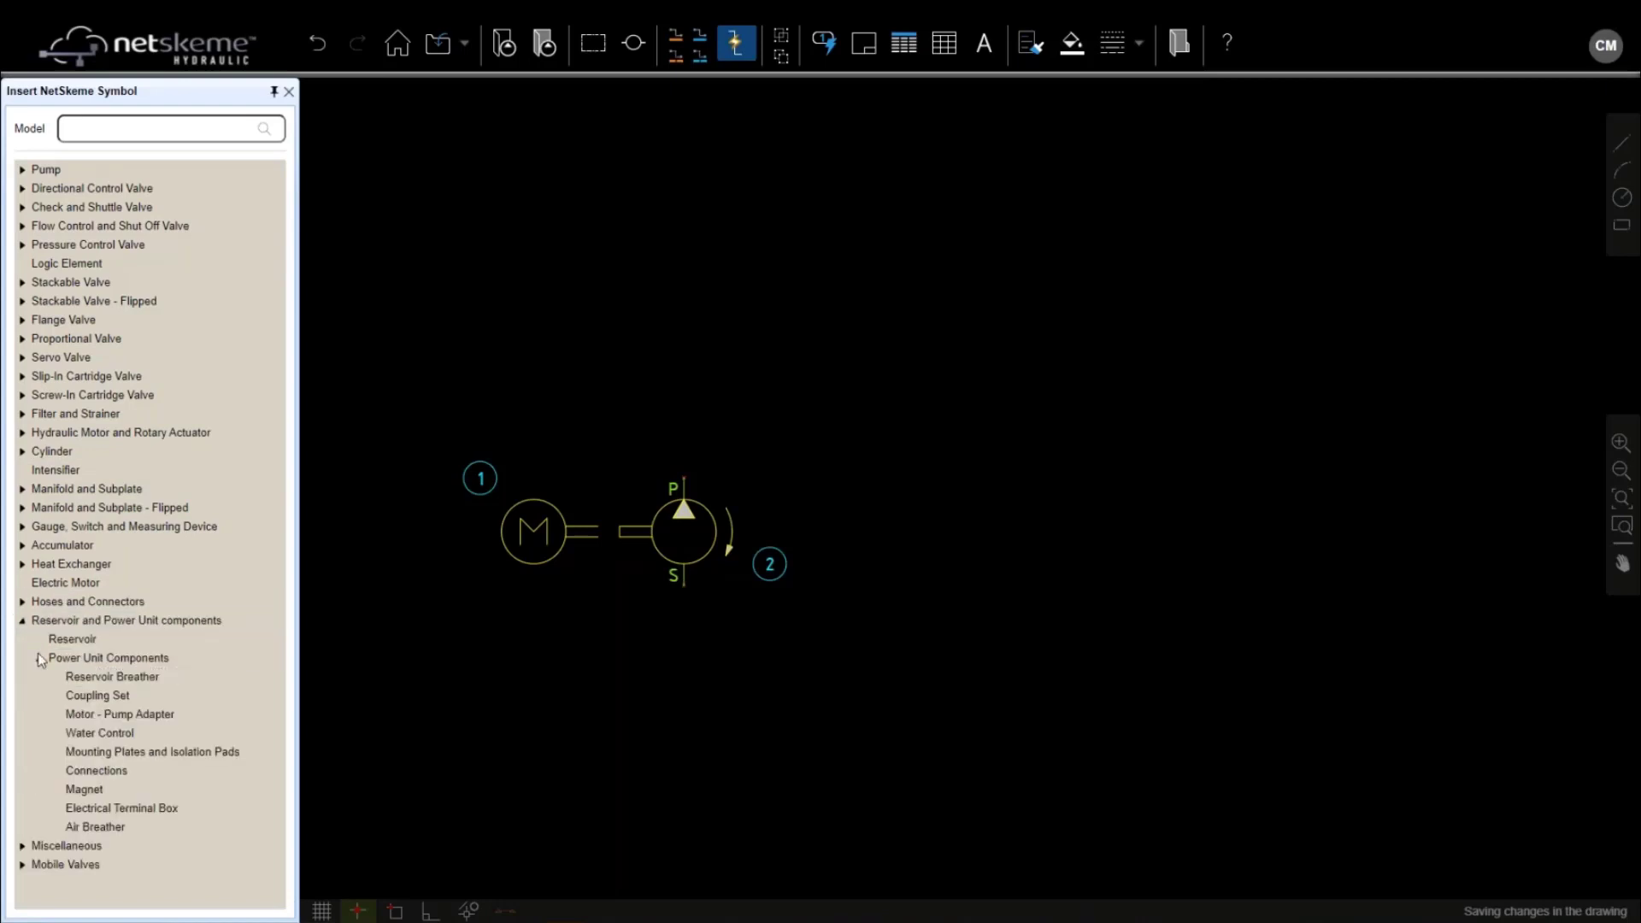
click(97, 696)
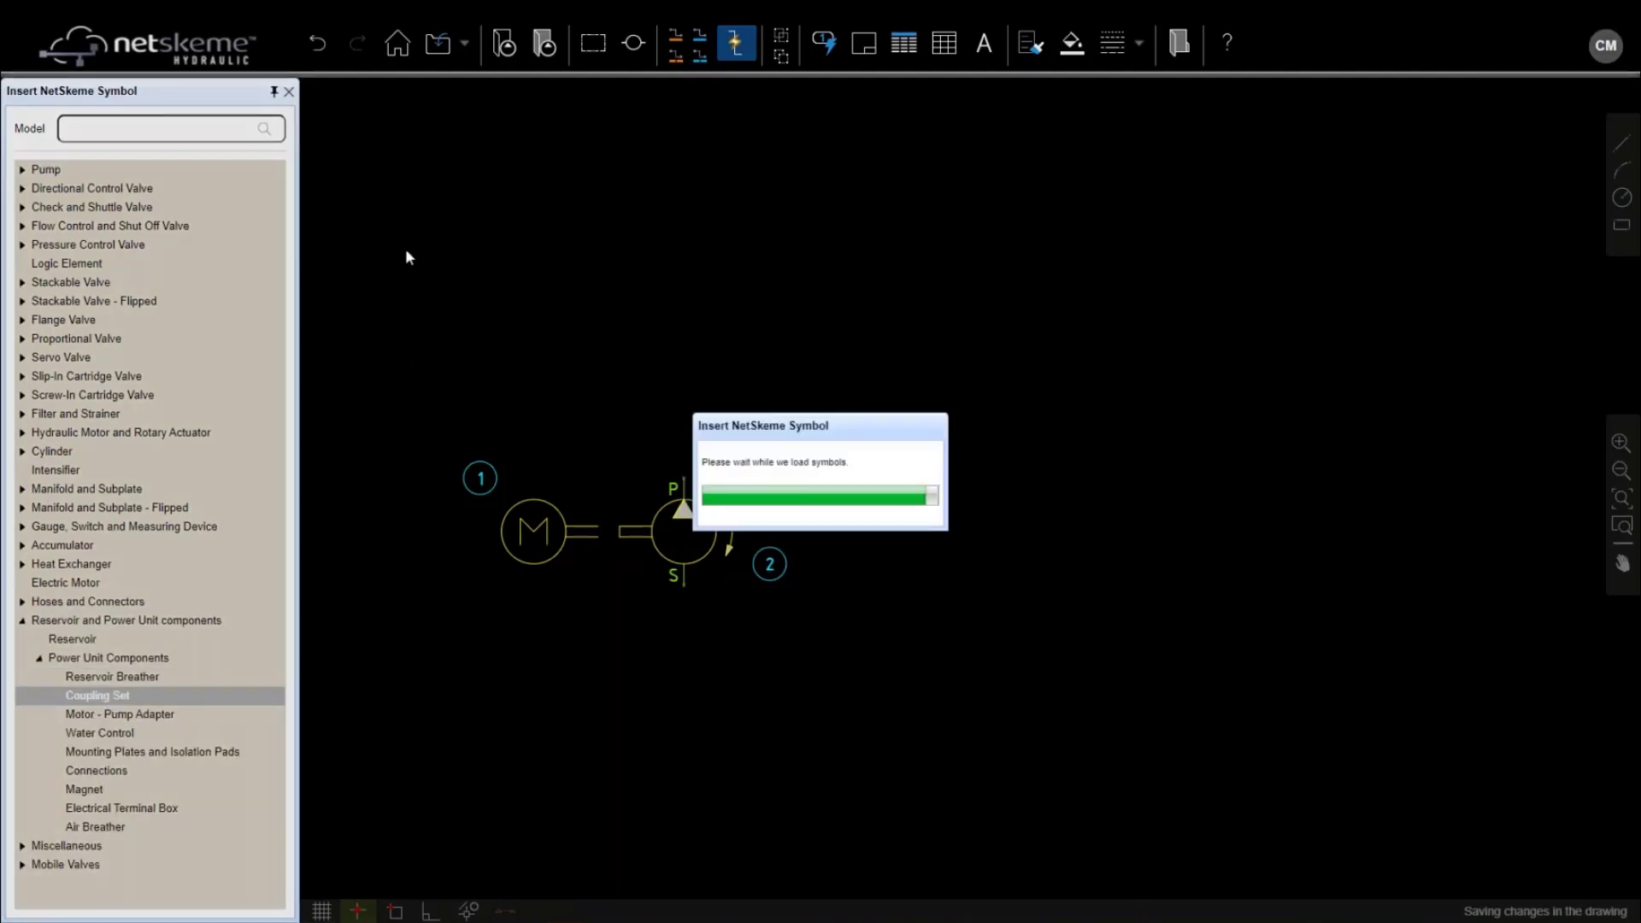
click(190, 236)
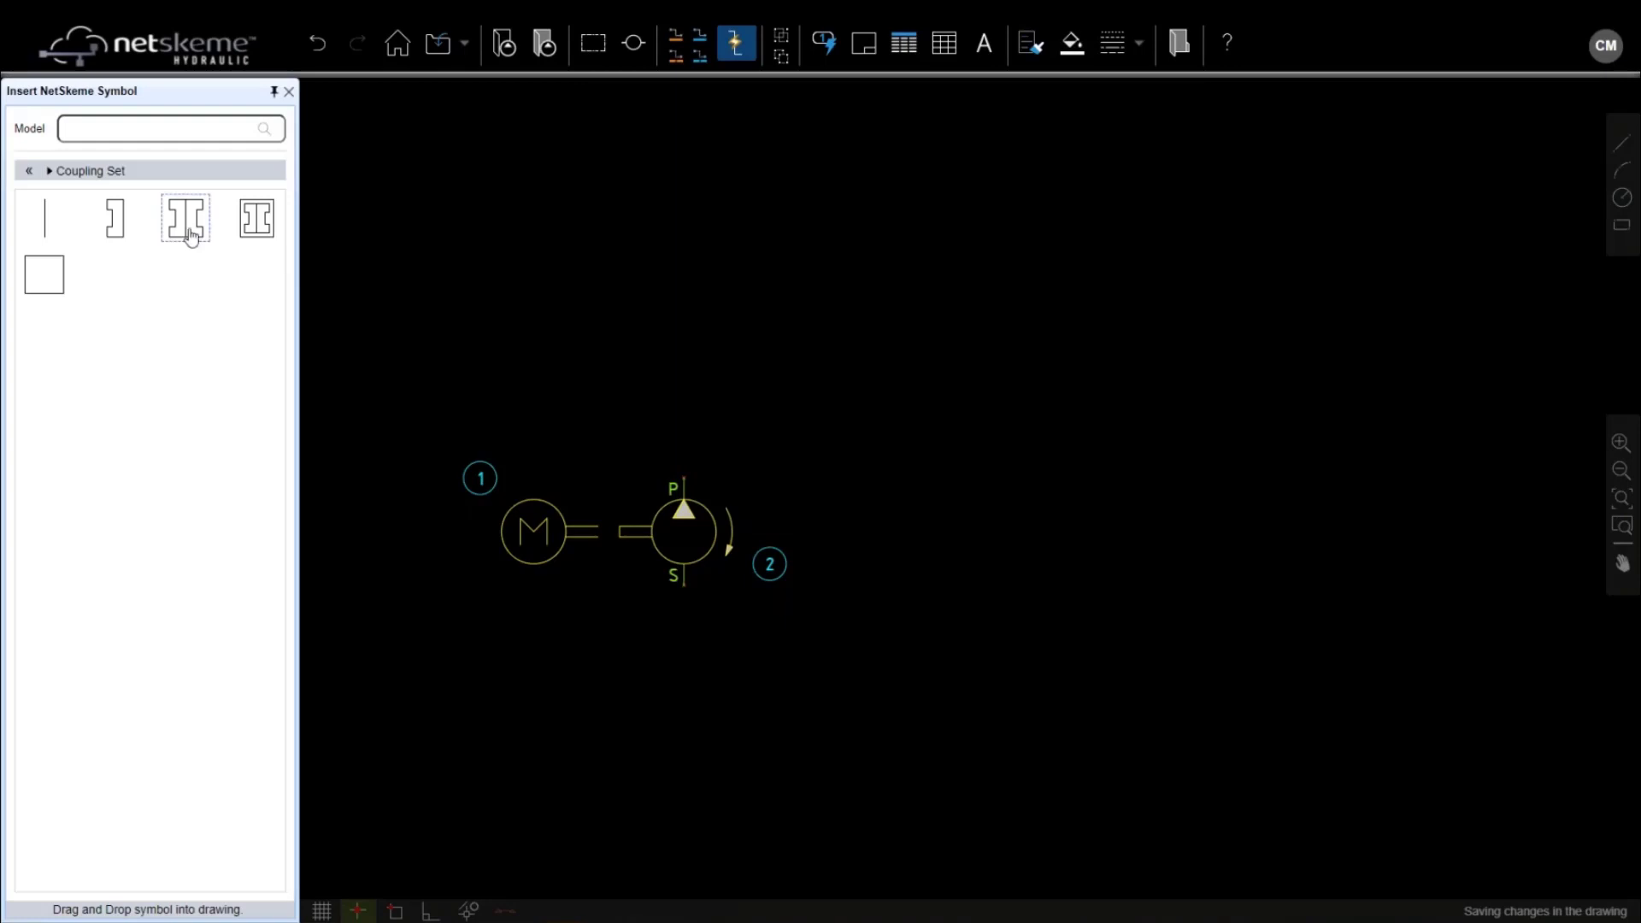
scroll(585, 526, up, 3)
click(632, 535)
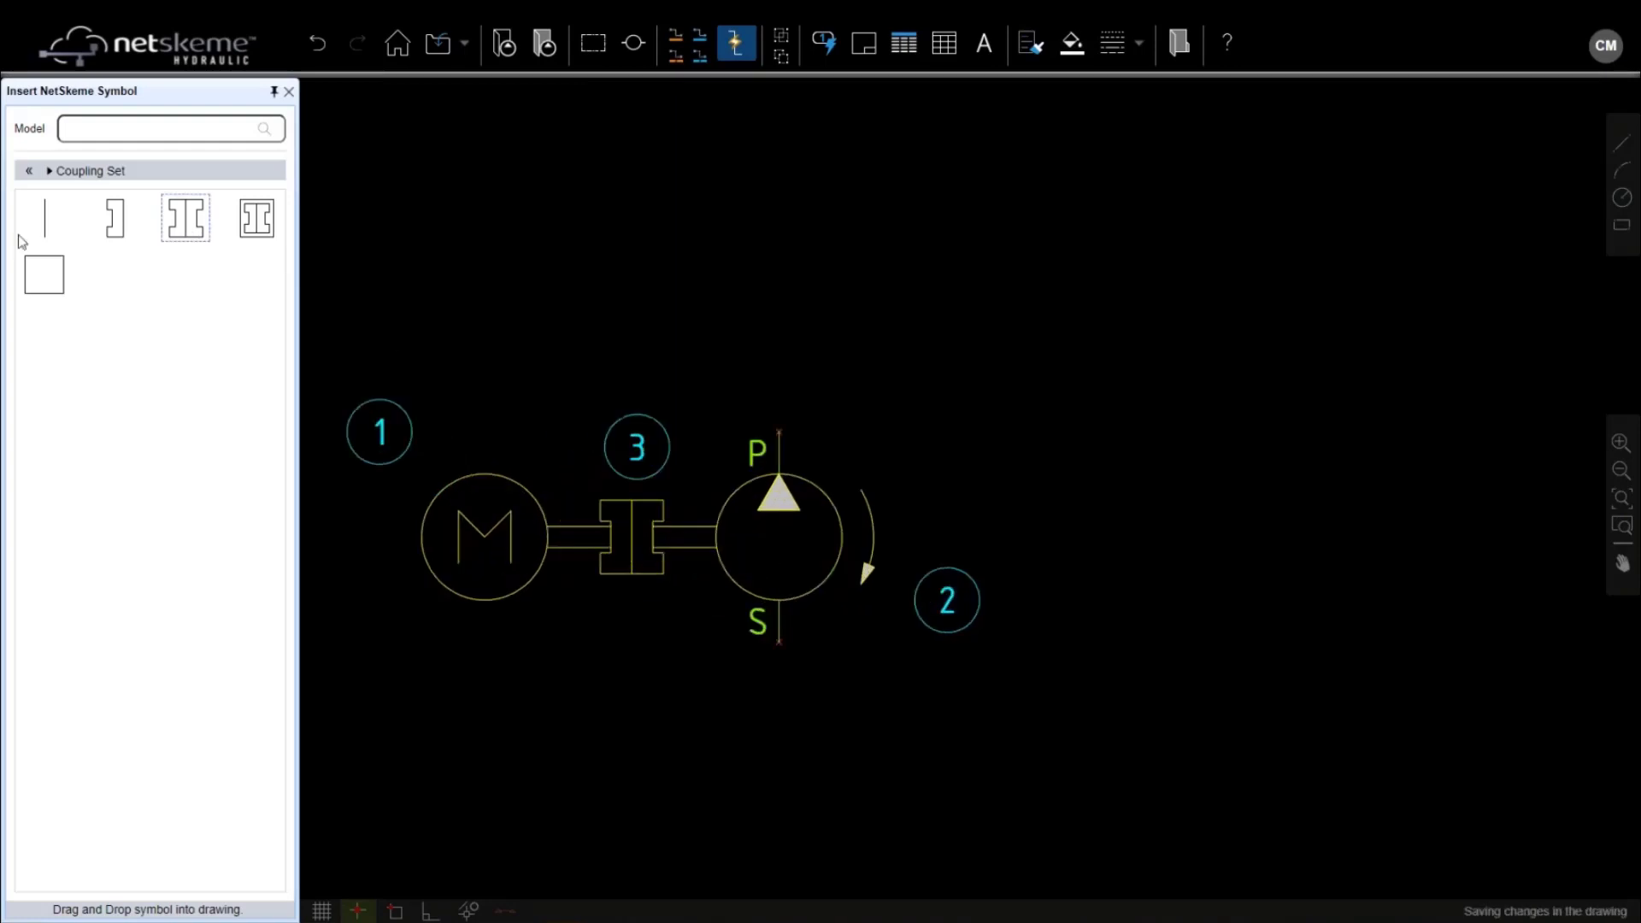
Place the Motor - Pump Adapter symbol linking the motor and pump
click(30, 171)
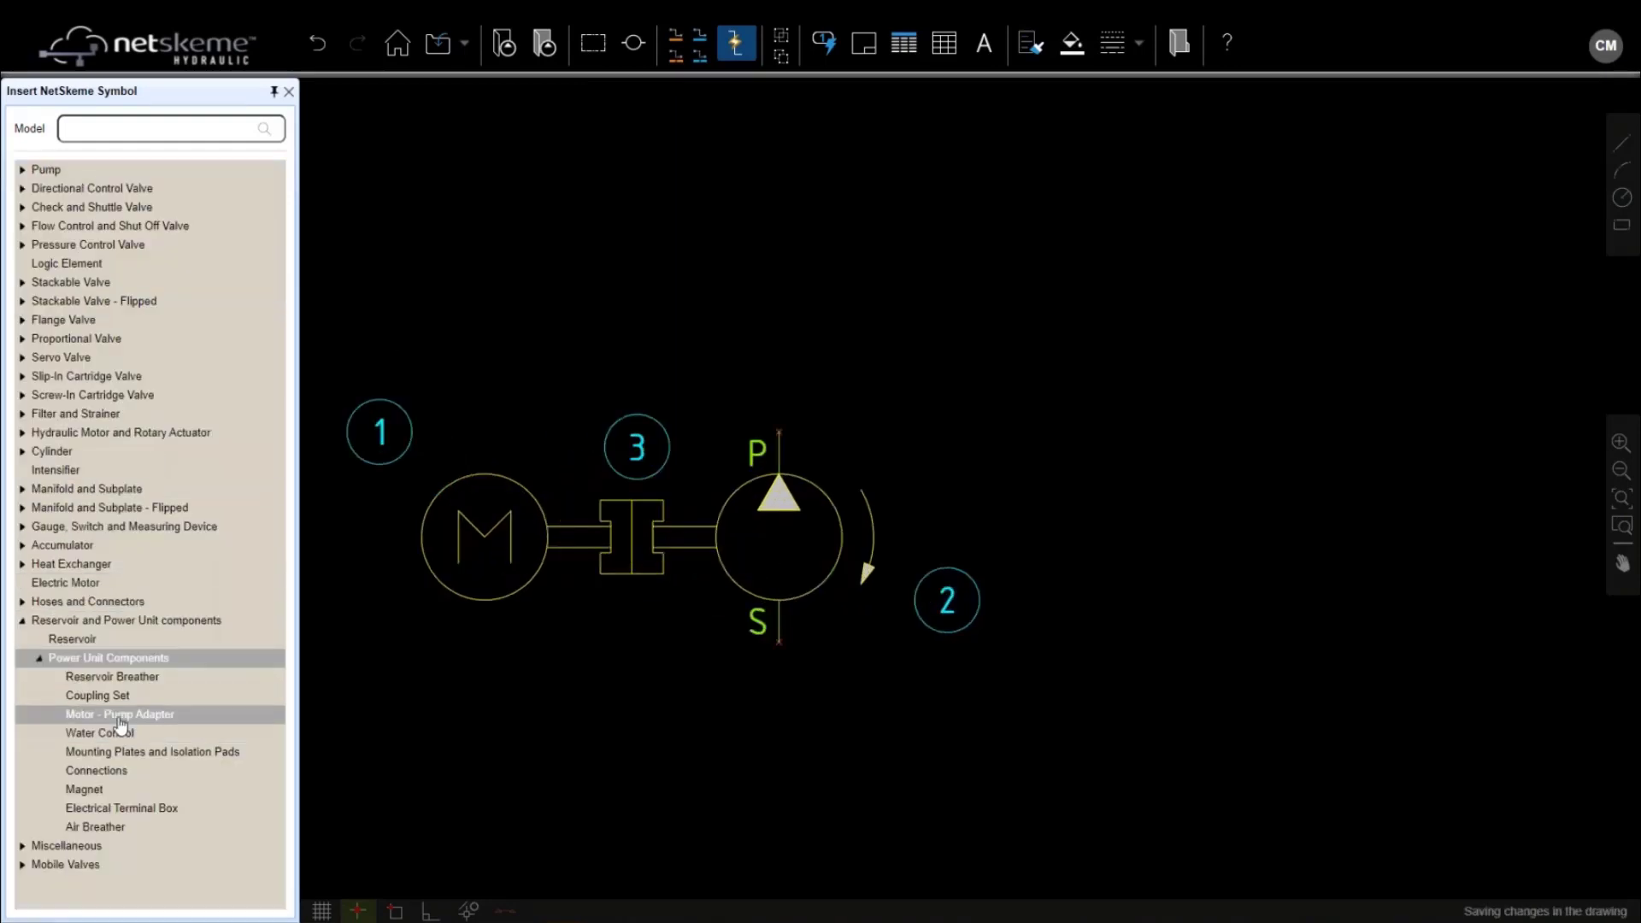
click(120, 716)
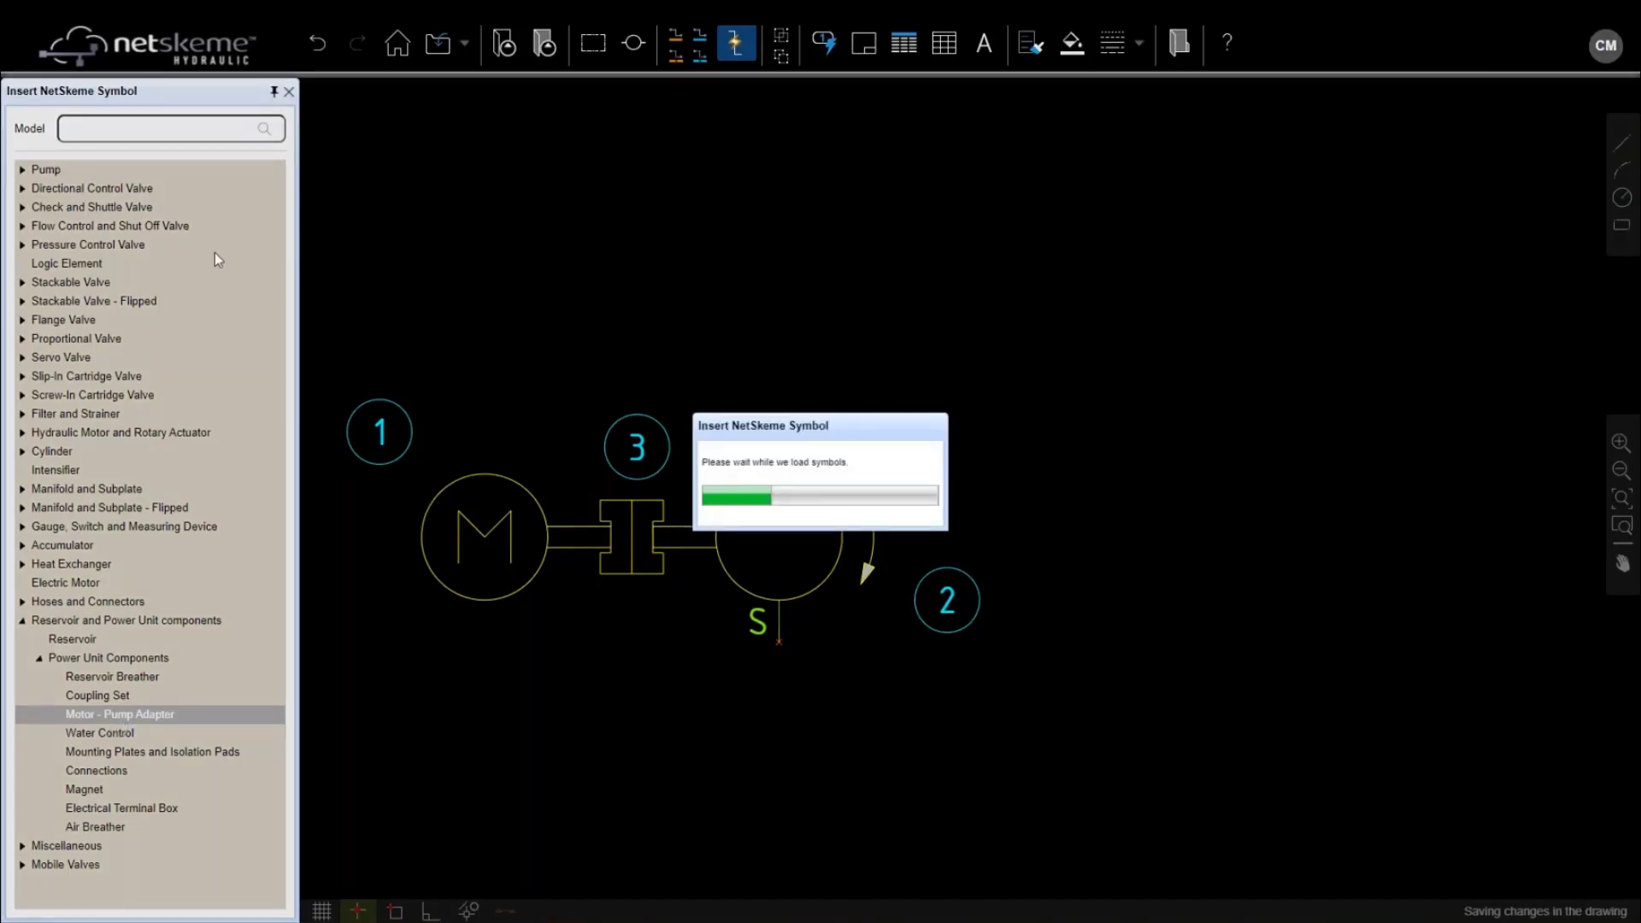
drag(106, 243, 600, 556)
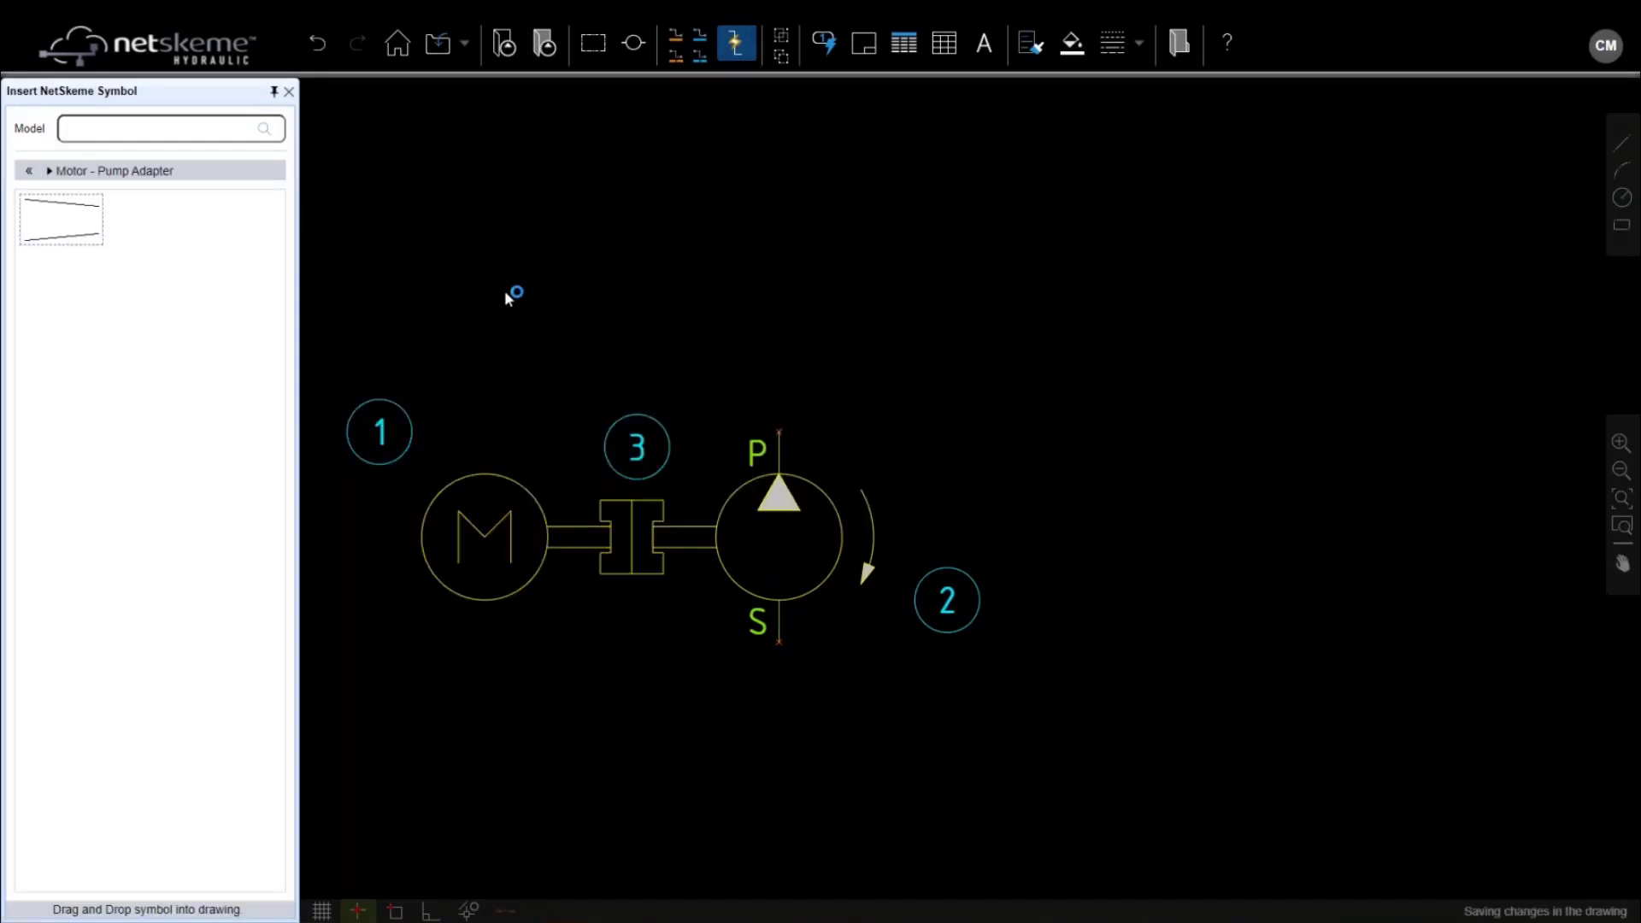
click(610, 536)
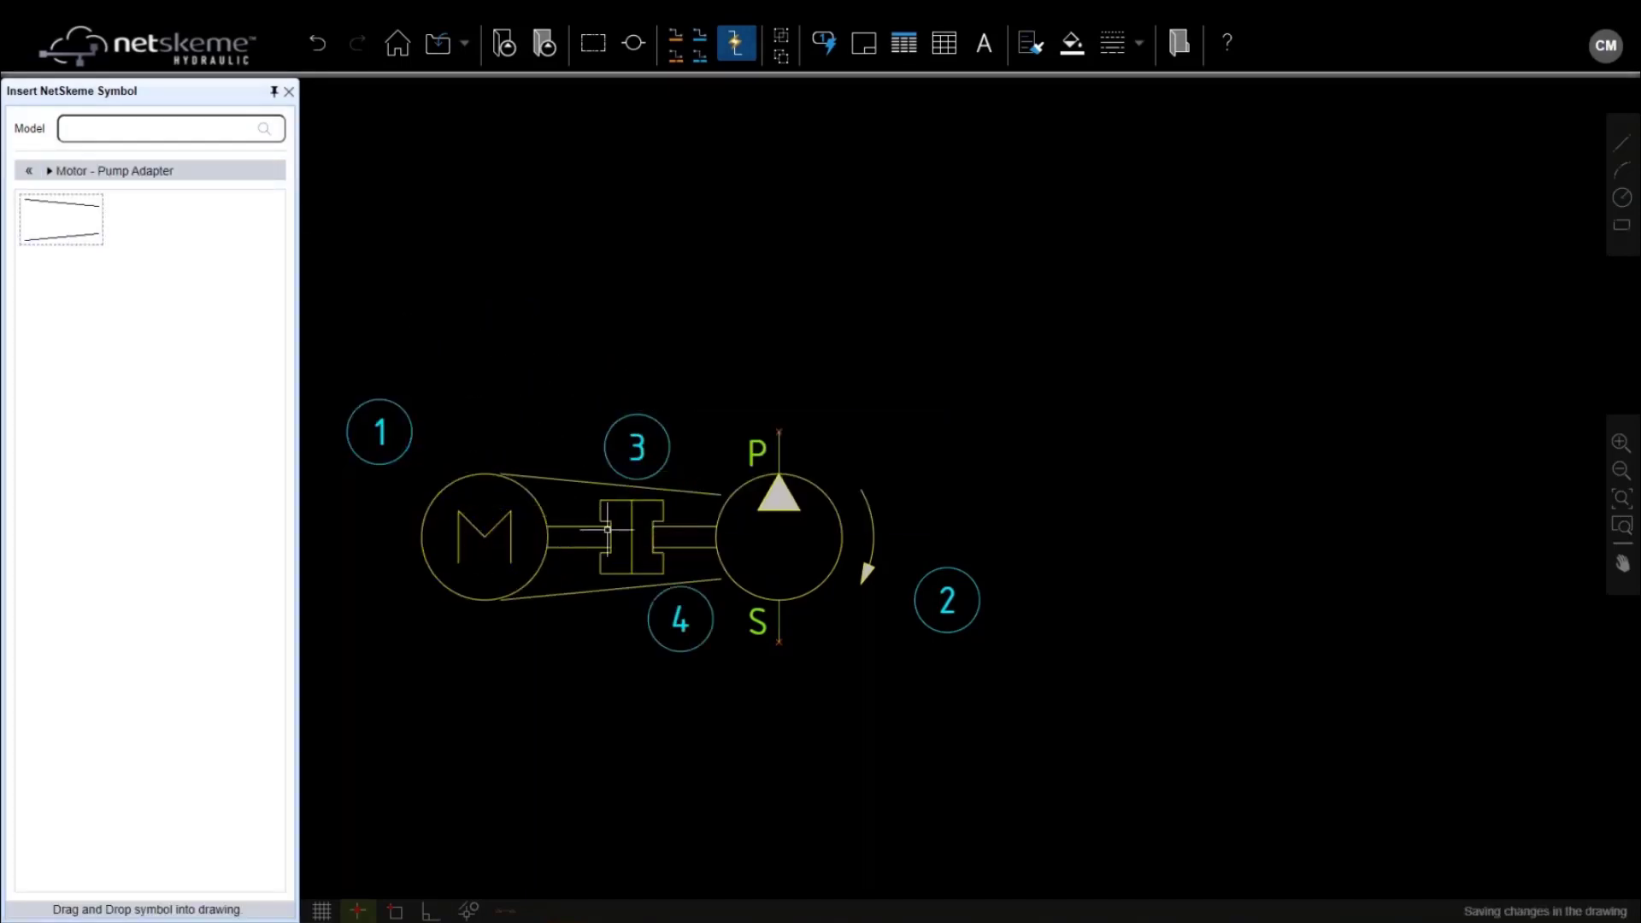
Window-select the motor, coupling, adapter and pump together
scroll(647, 416, down, 3)
scroll(522, 395, down, 1)
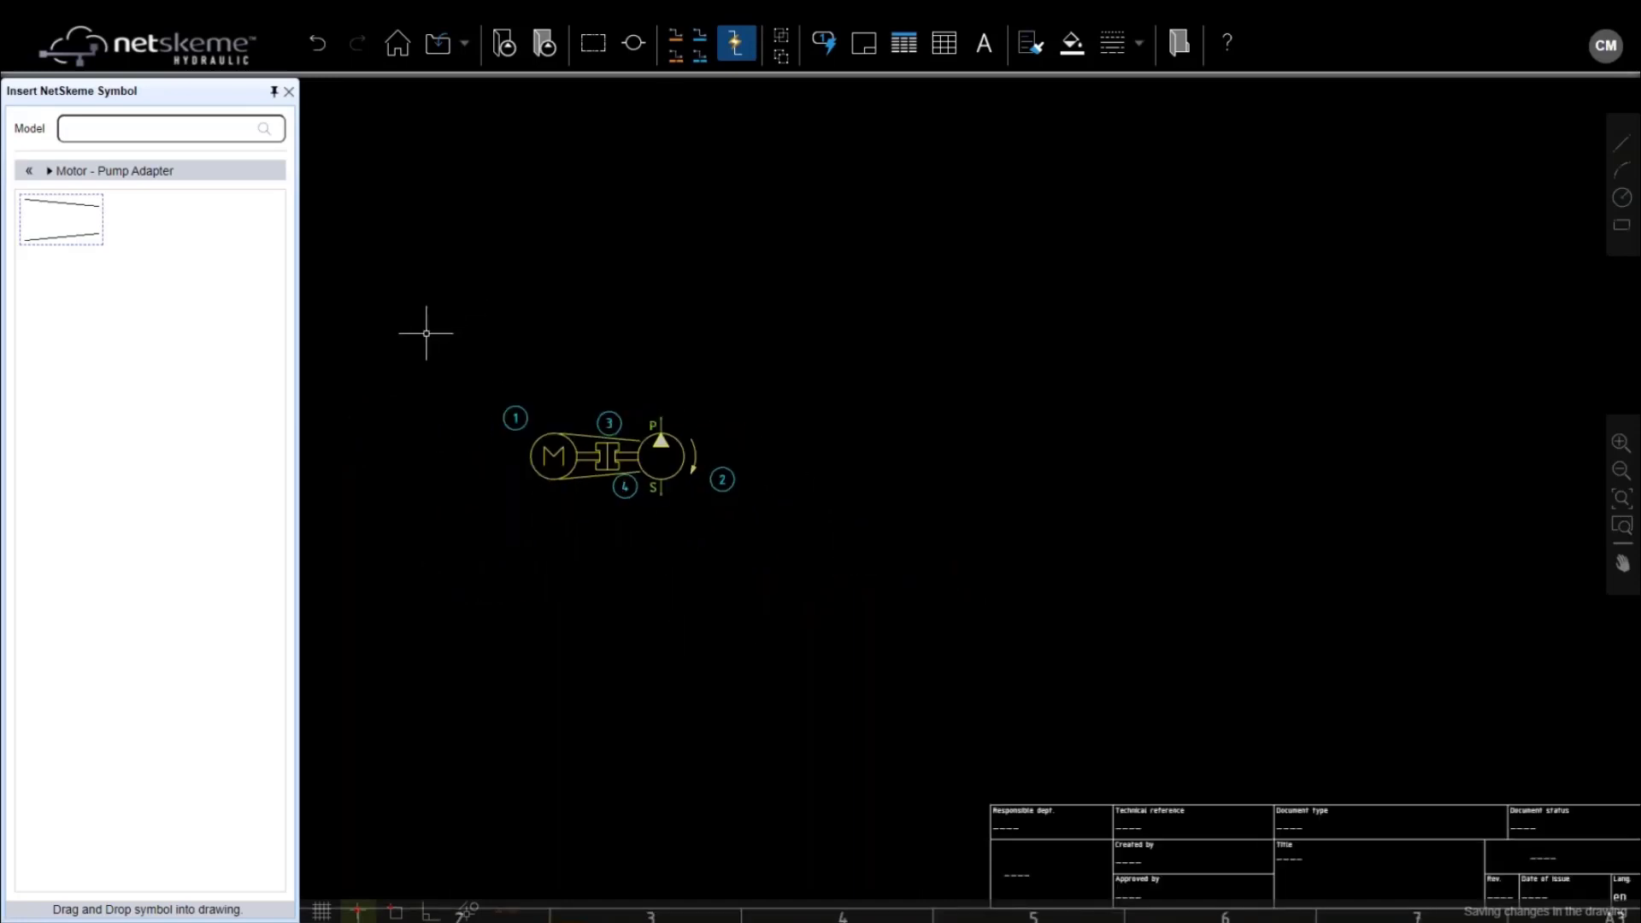
drag(425, 334, 837, 576)
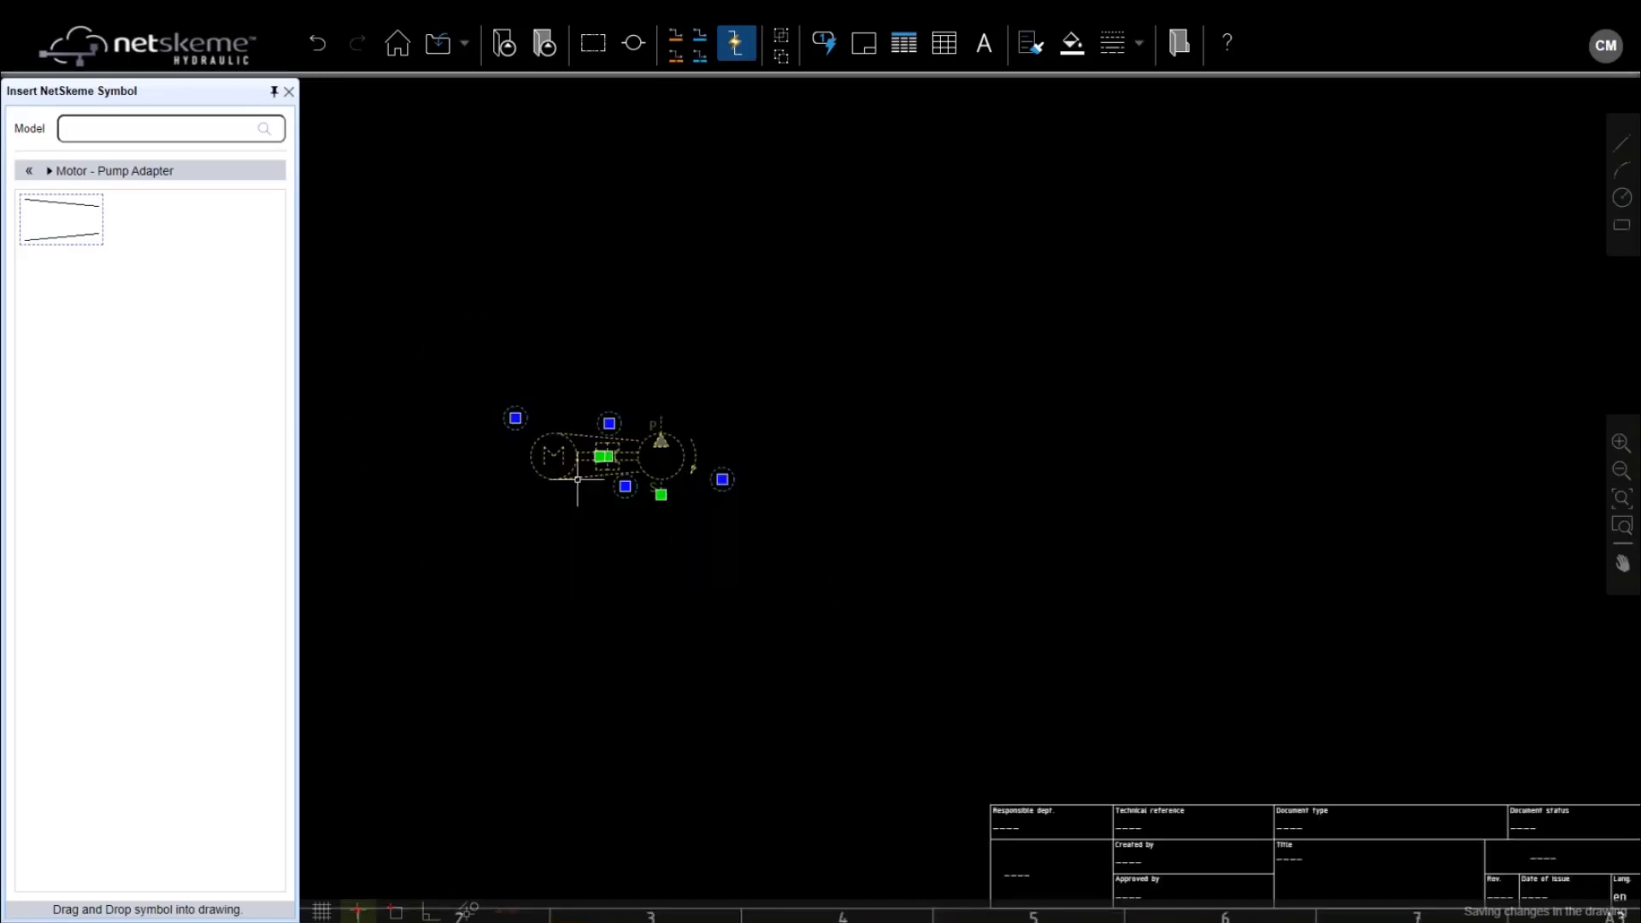
Group the four motor-pump symbols into one unit, move it to the lower left, and deselect
right_click(633, 452)
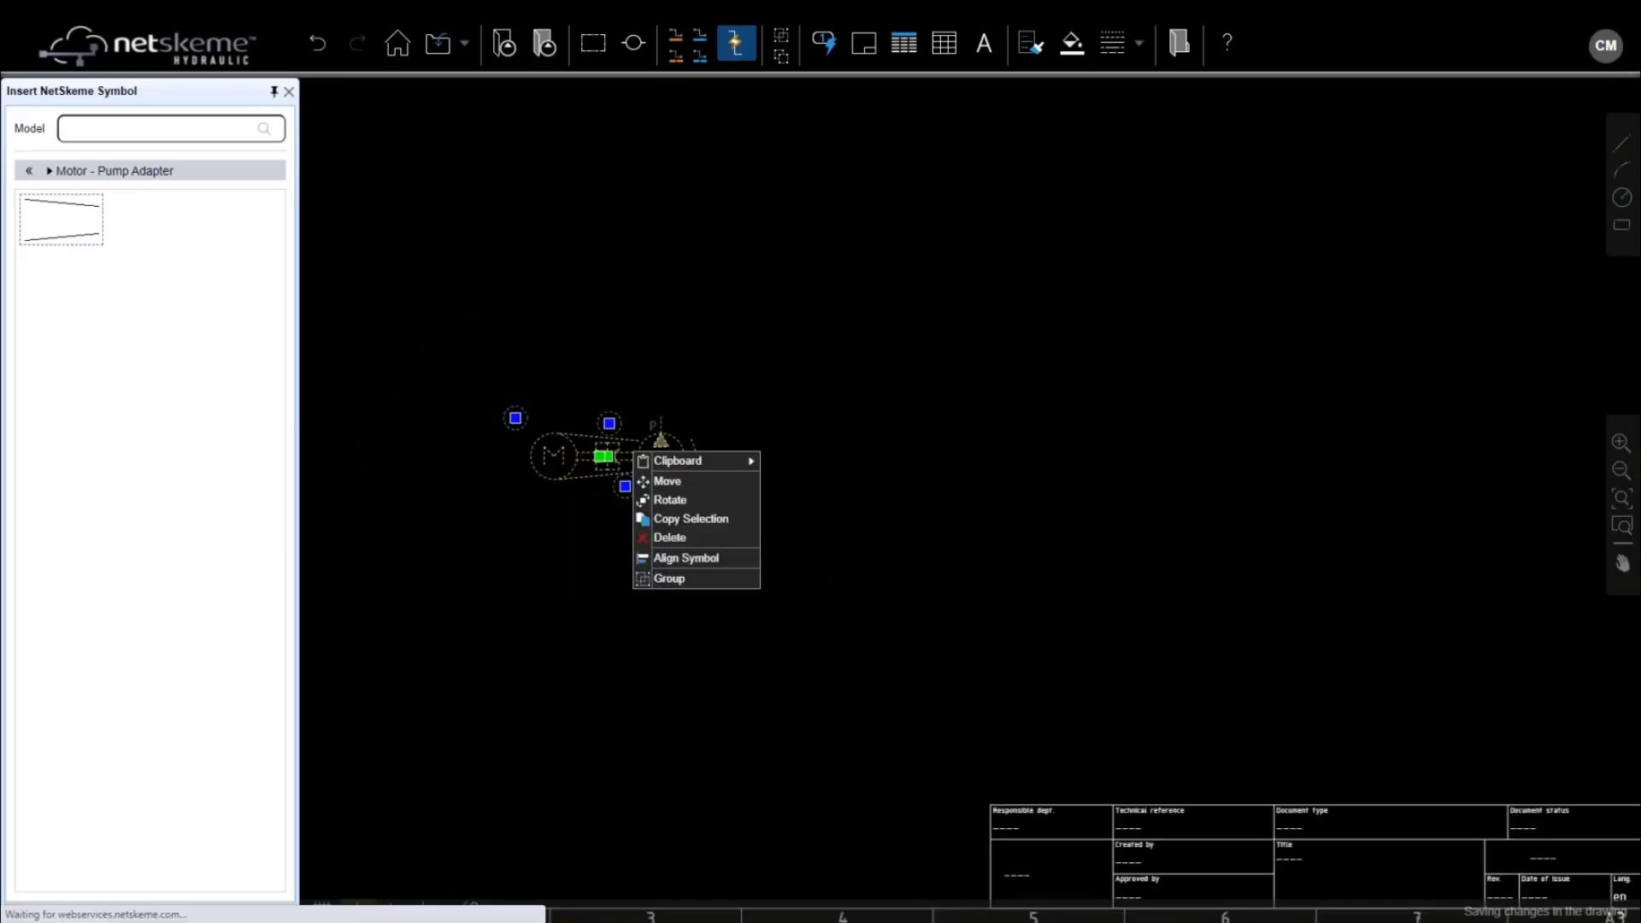
click(669, 579)
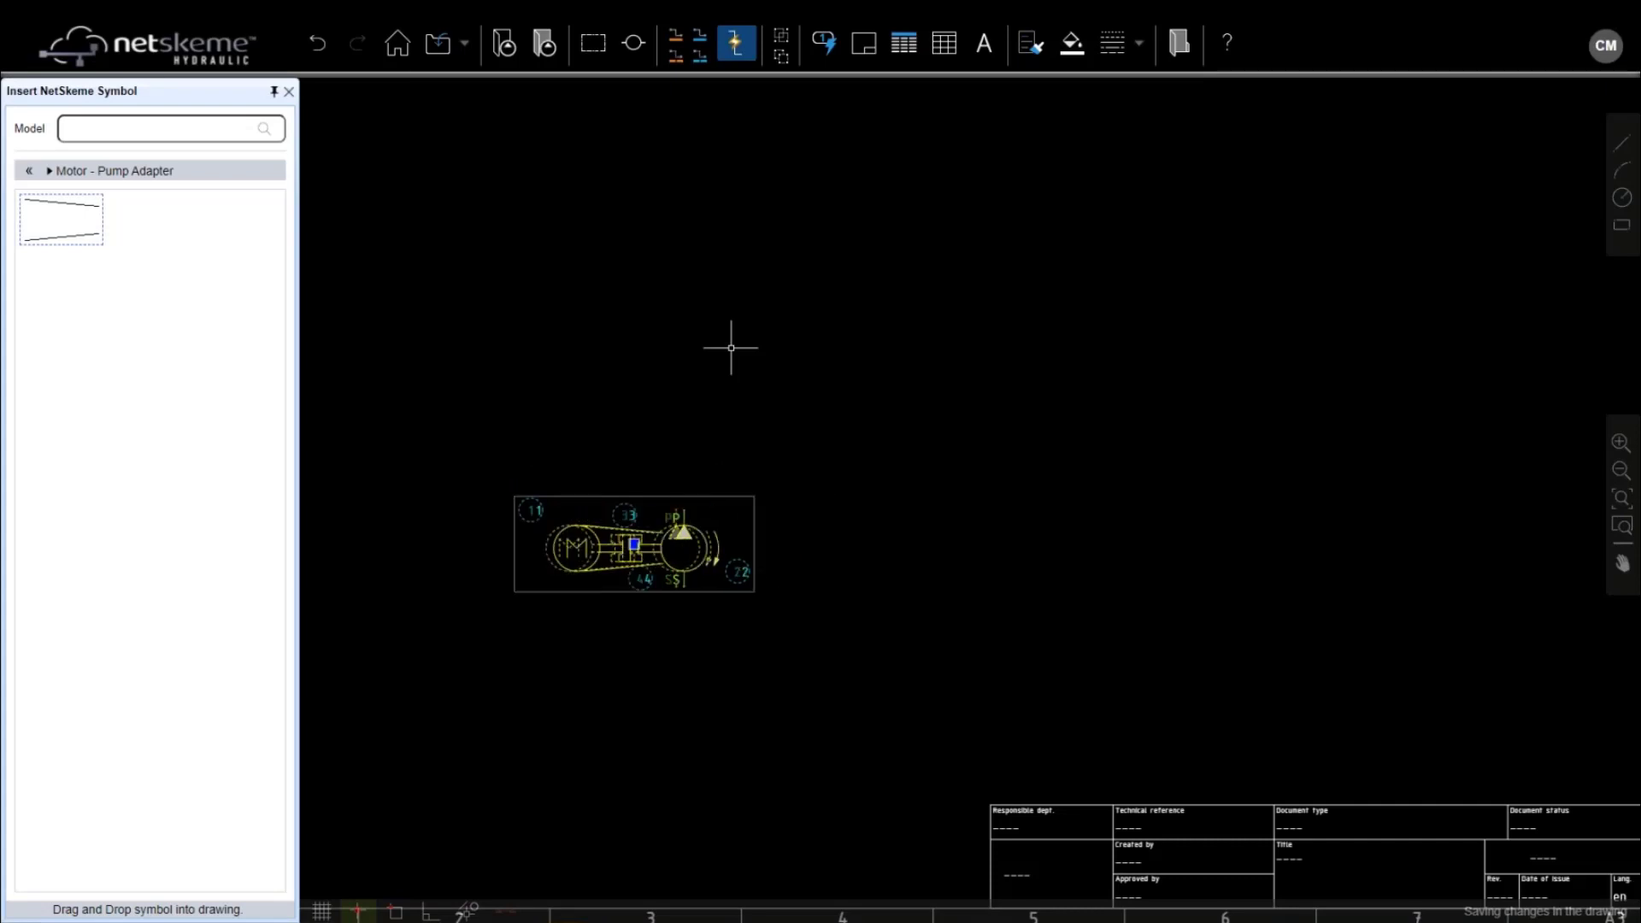
right_click(681, 526)
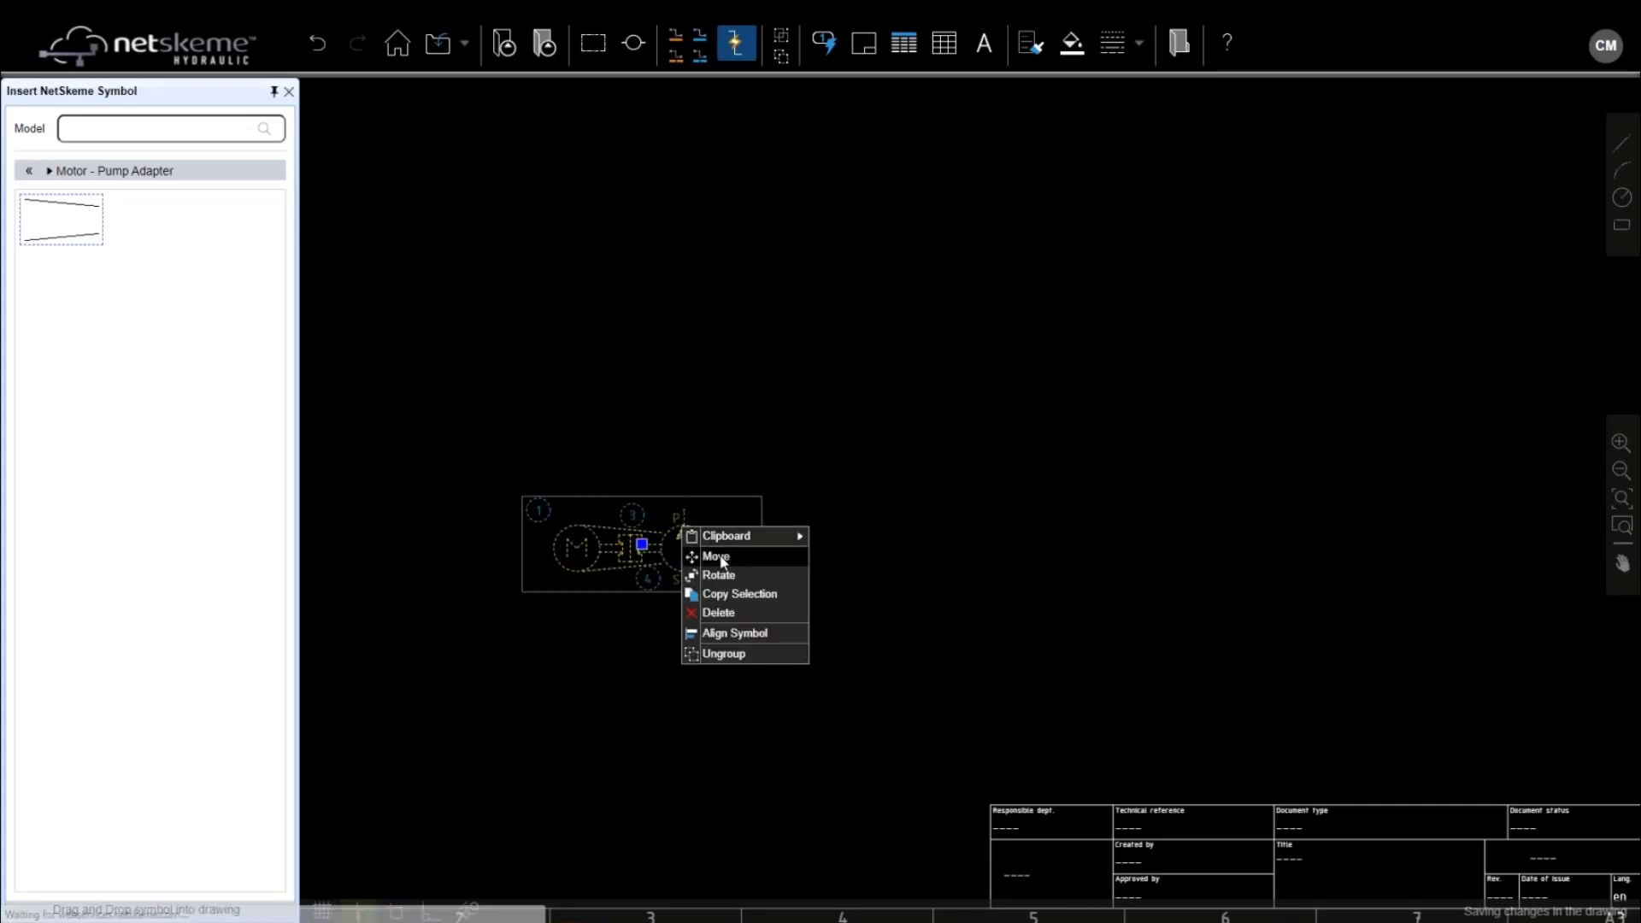
click(718, 556)
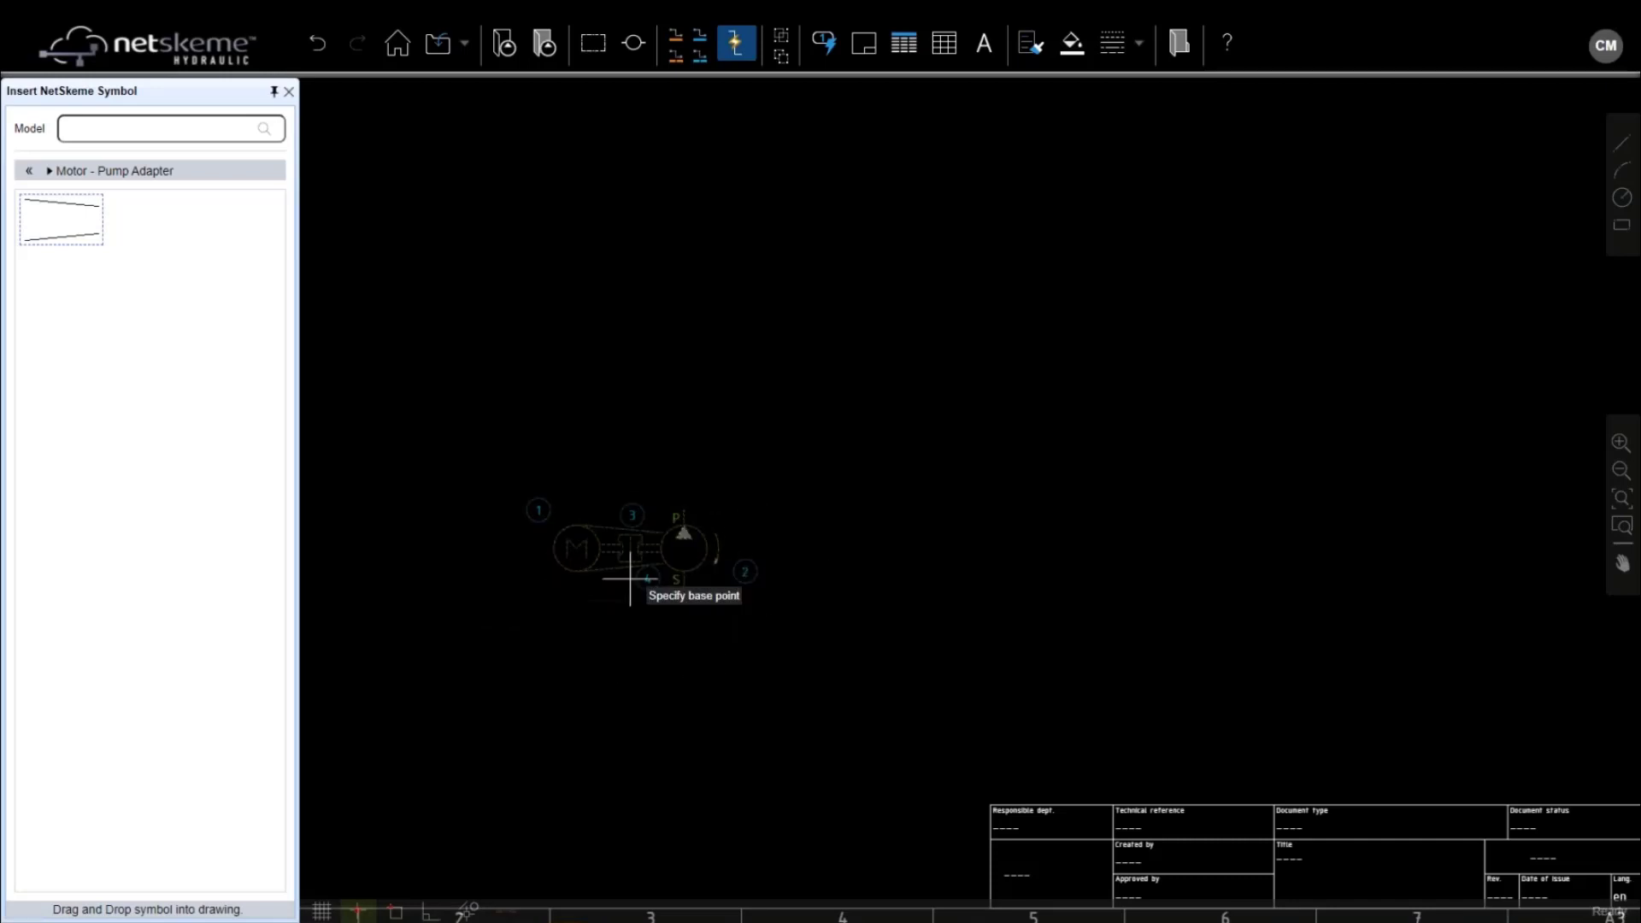
click(523, 669)
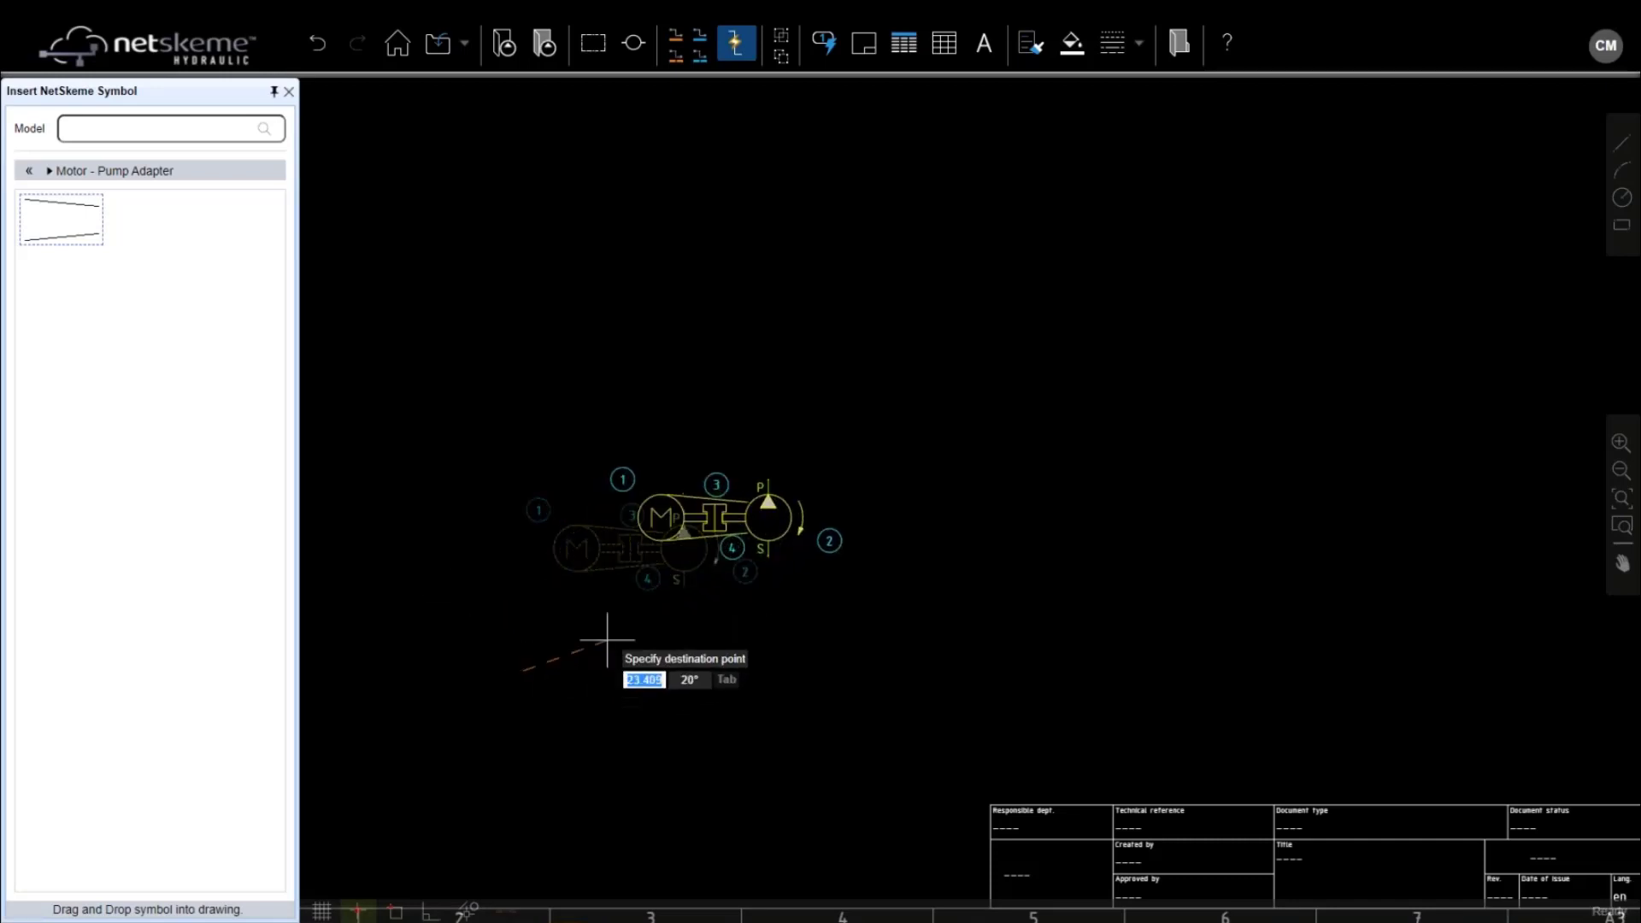
click(1020, 555)
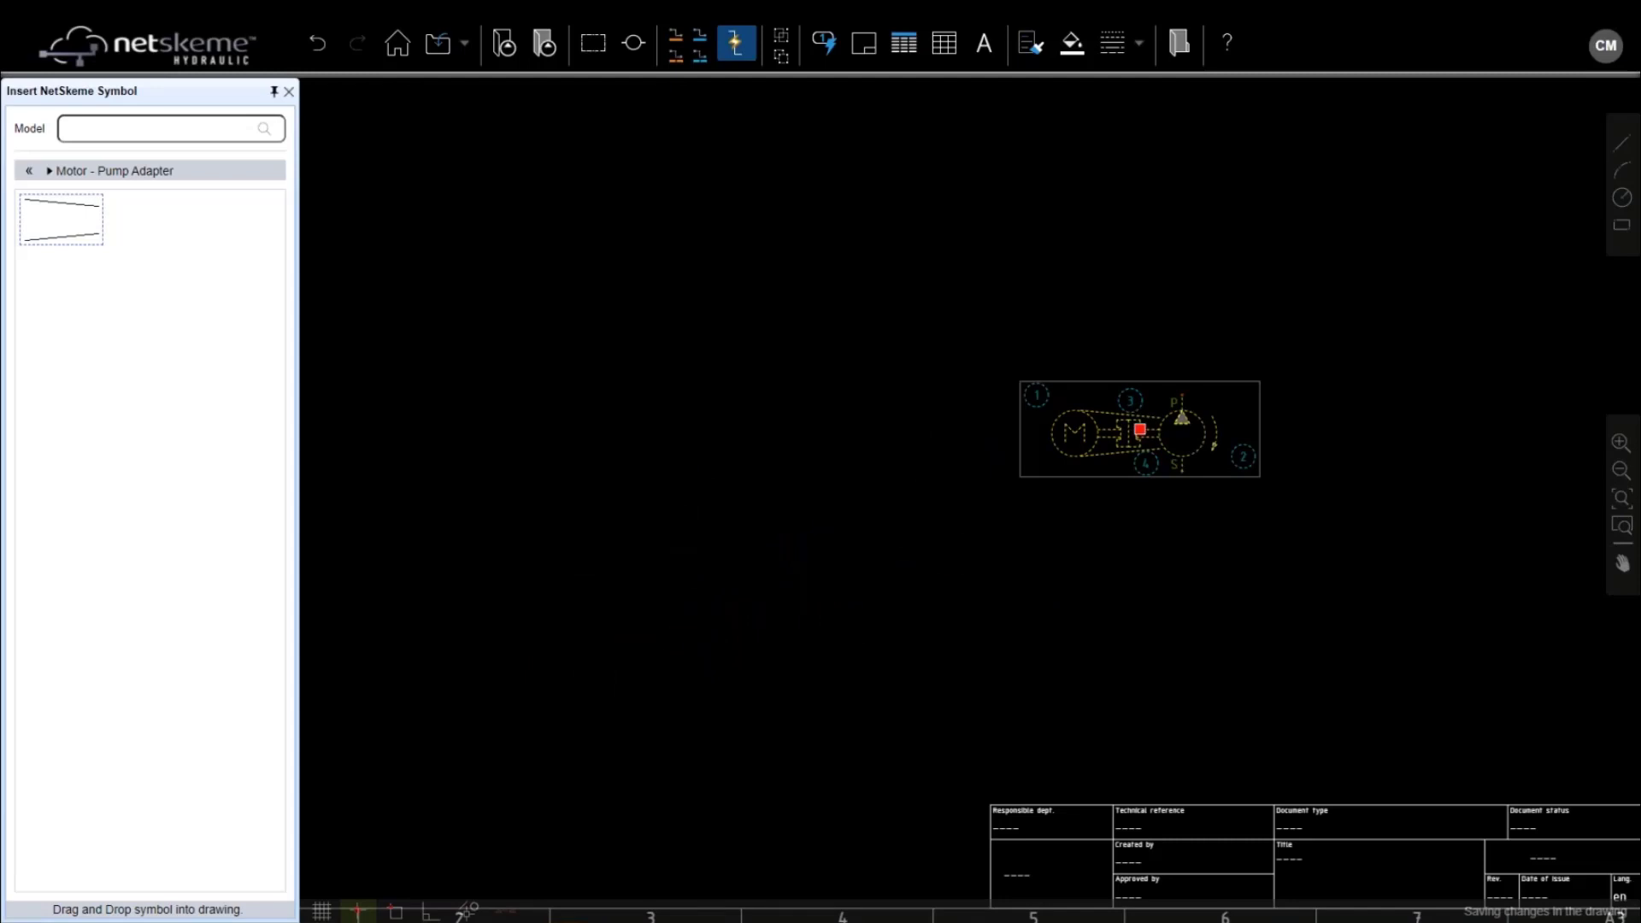
click(1139, 429)
click(683, 632)
scroll(645, 609, up, 2)
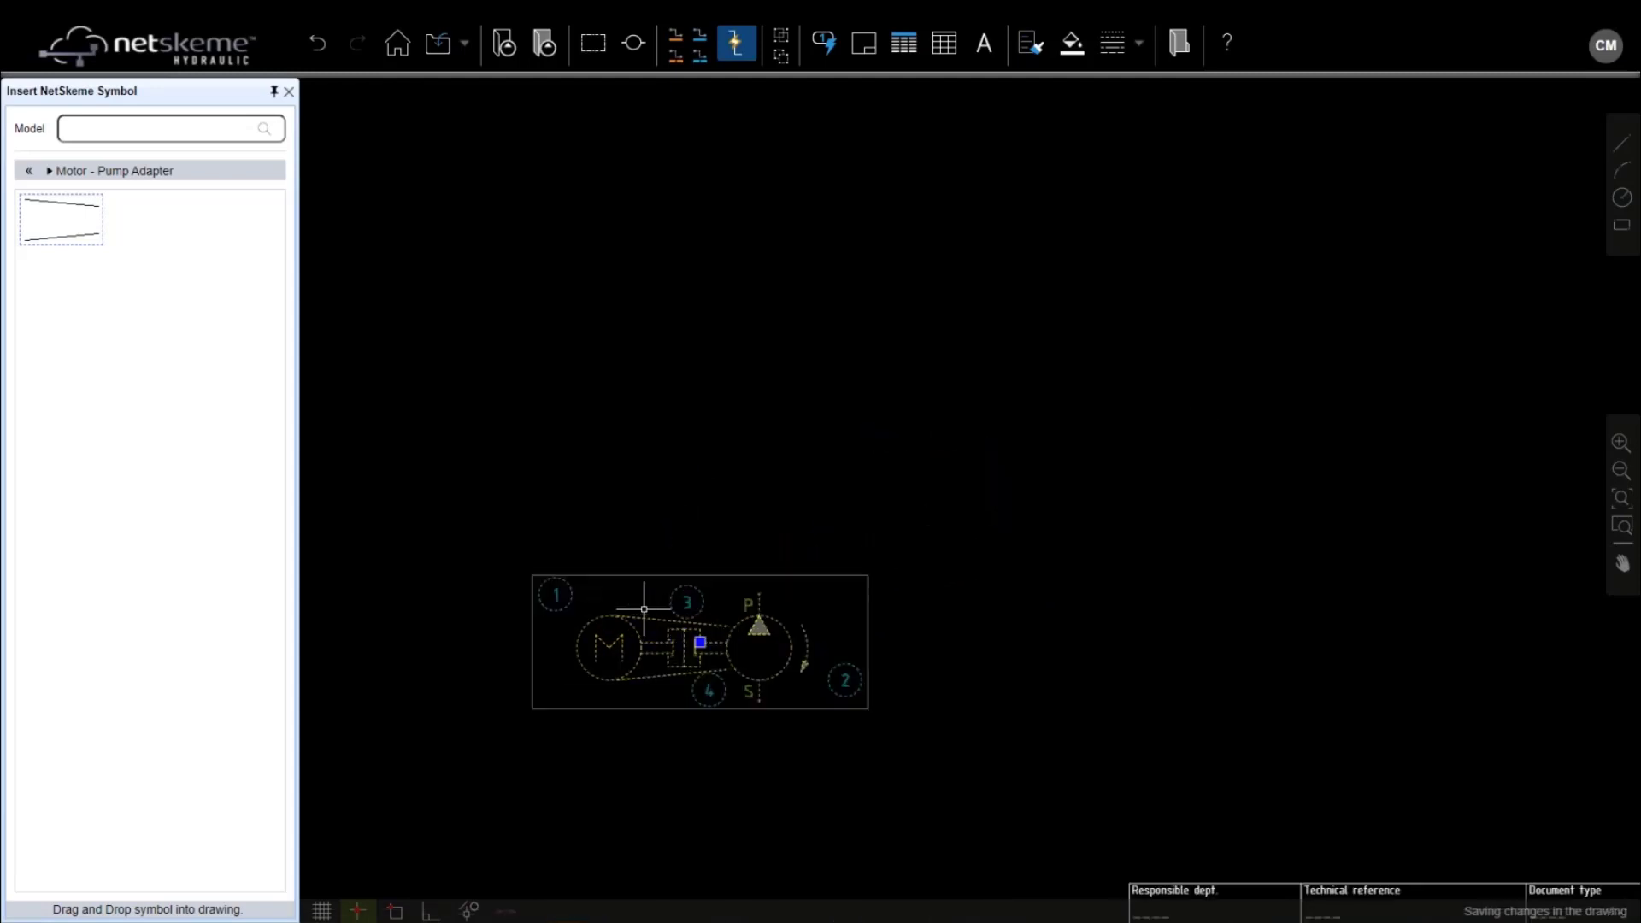
scroll(644, 609, down, 3)
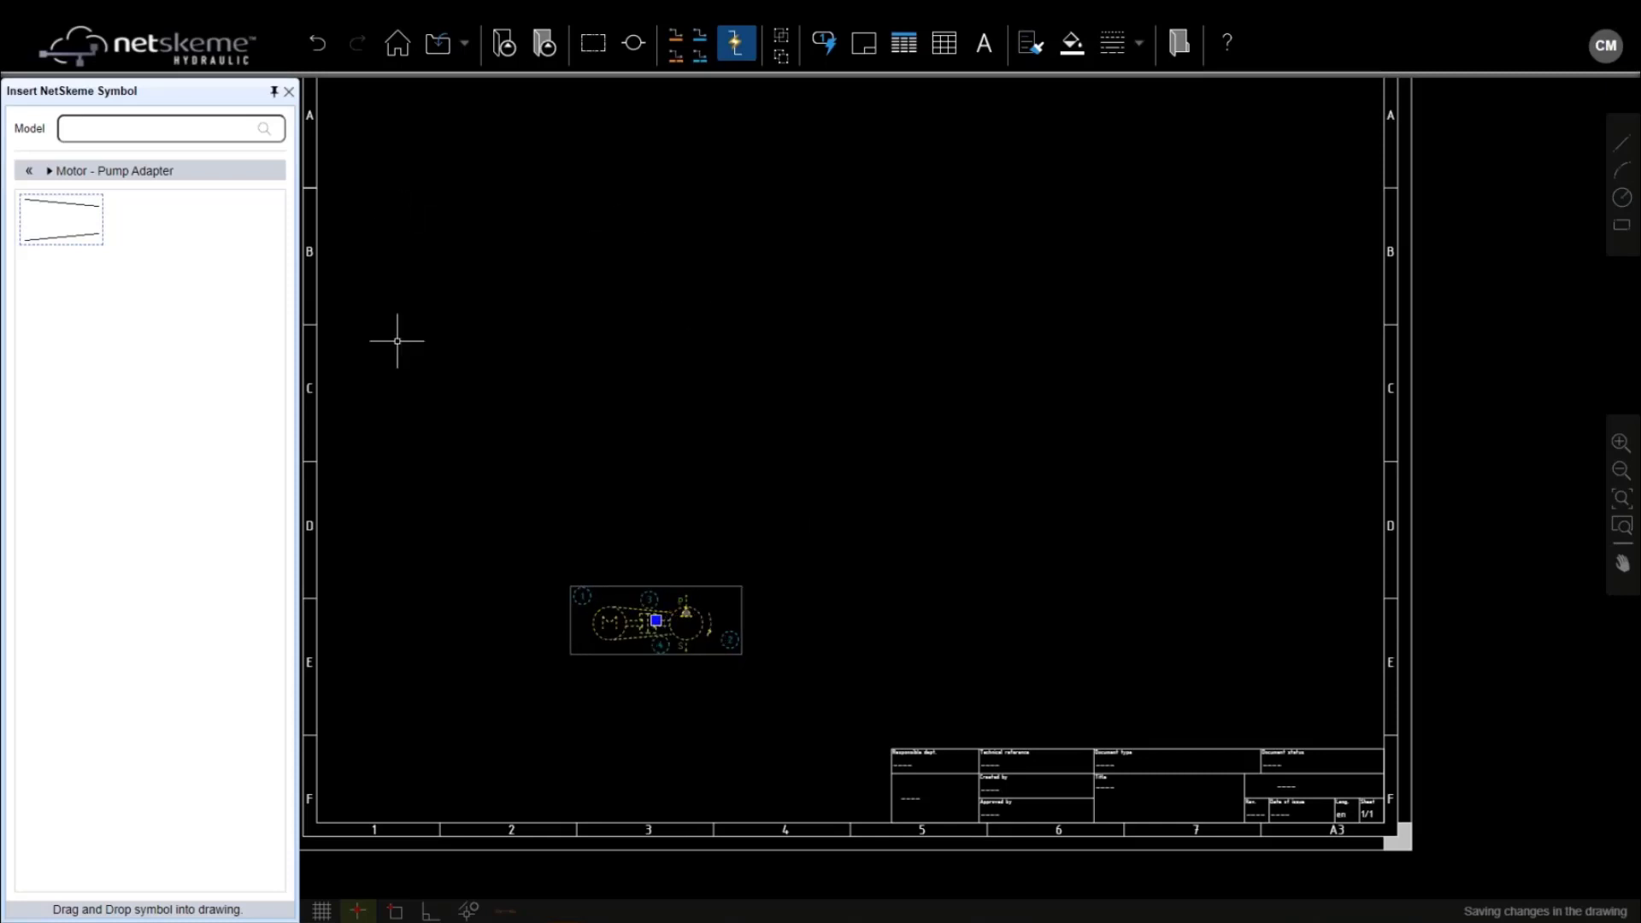
key(Escape)
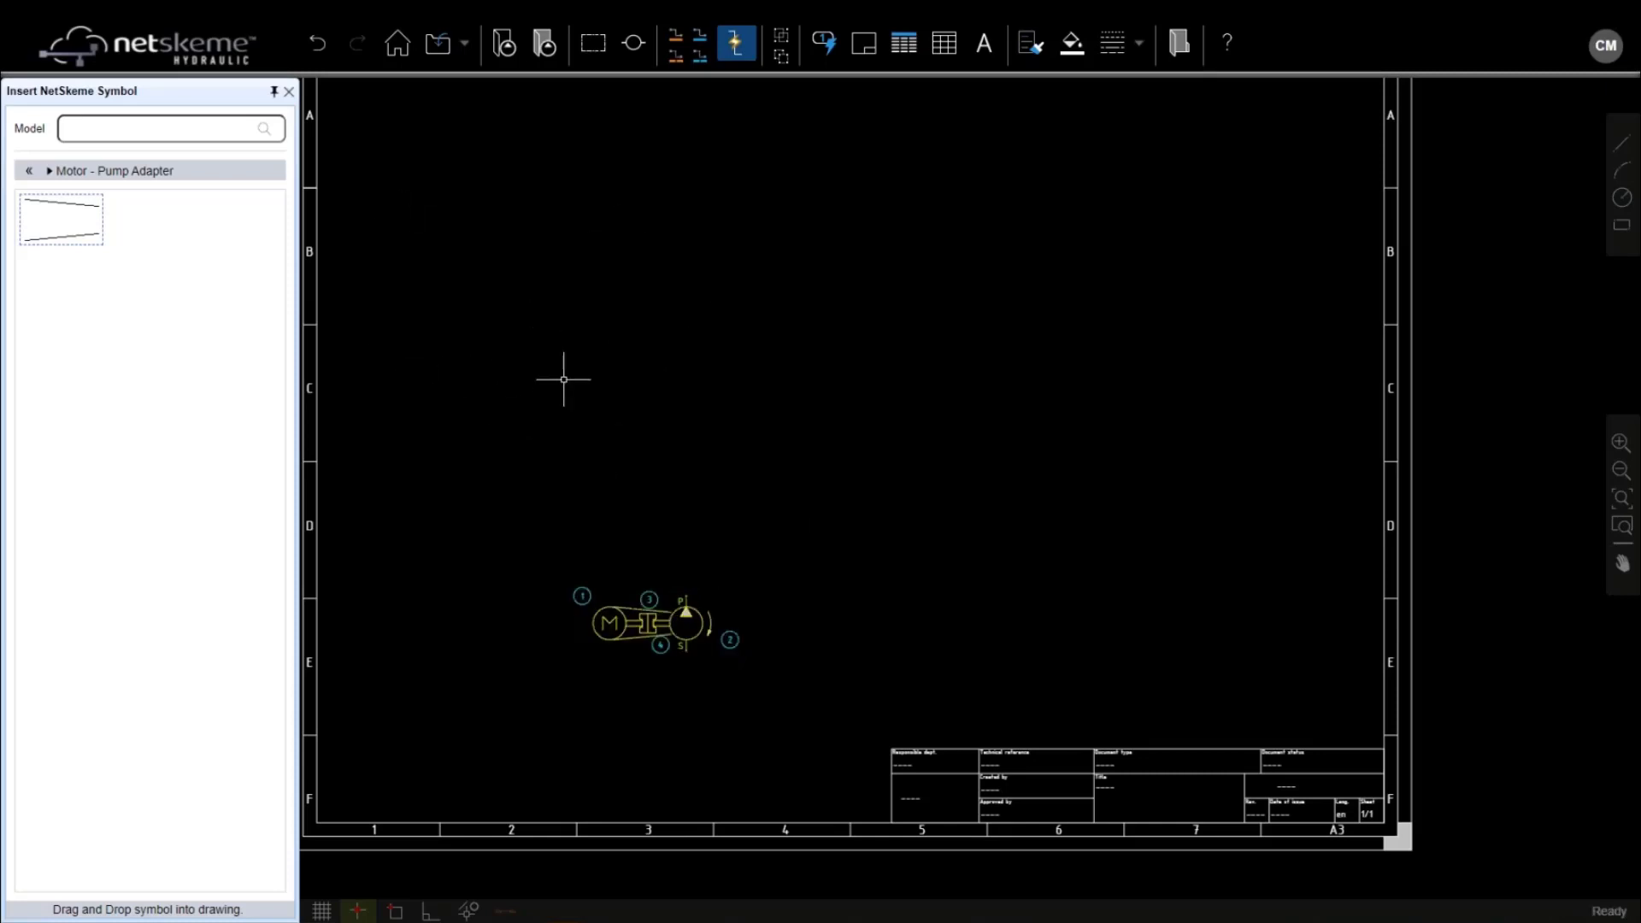
Draw the rectangular manifold outline, tagged 5, above the motor-pump unit
click(593, 43)
click(586, 378)
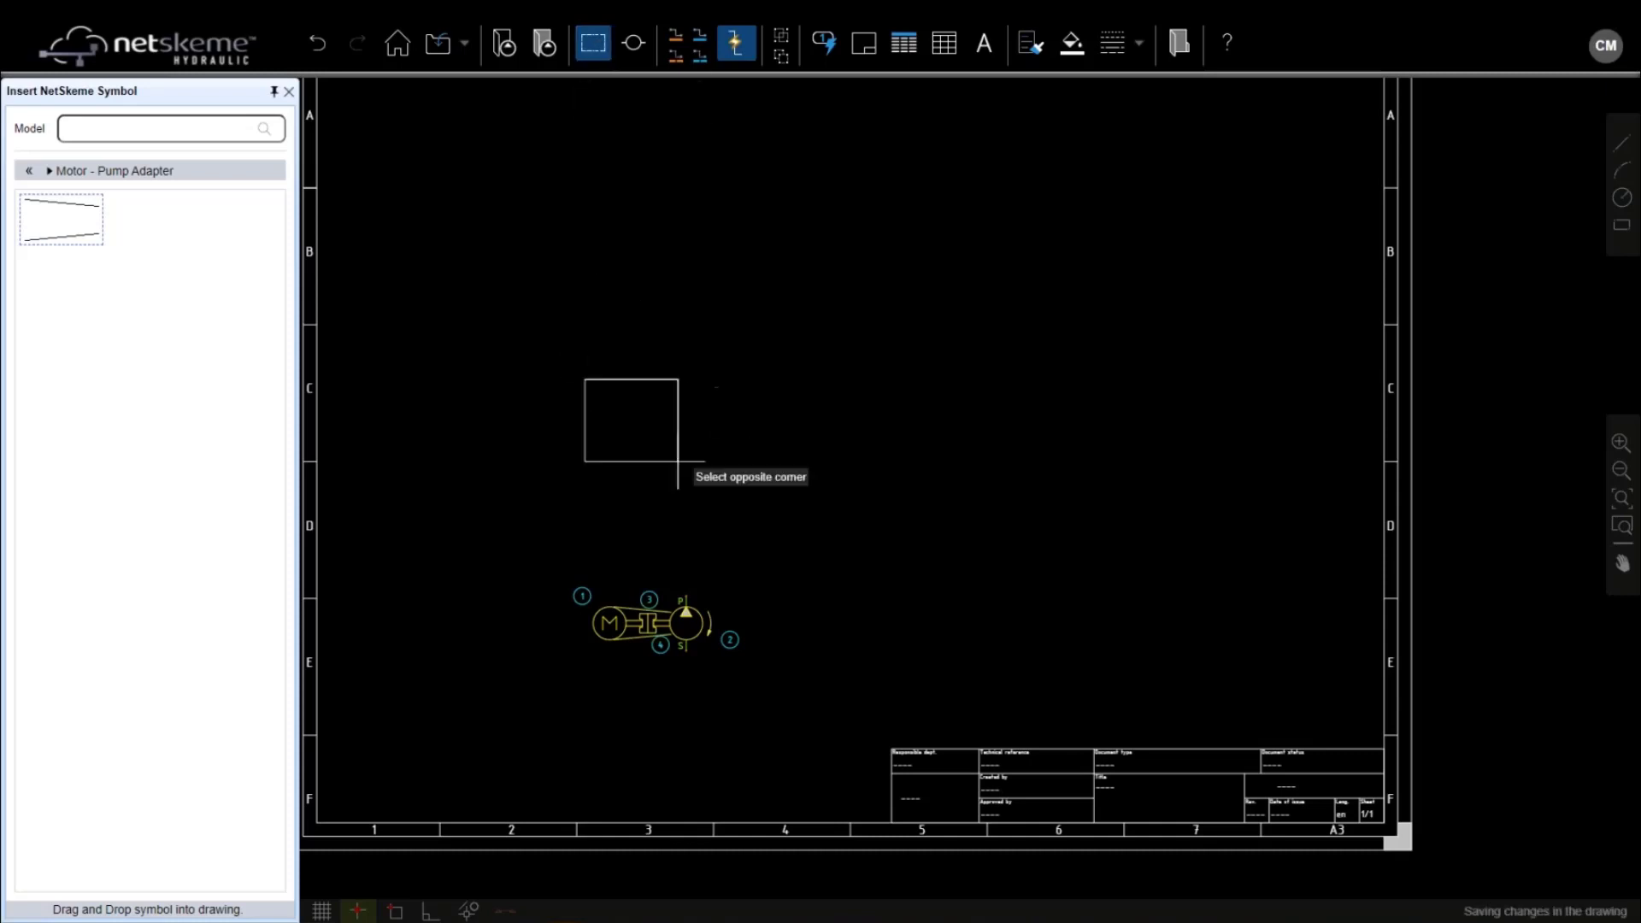
click(826, 537)
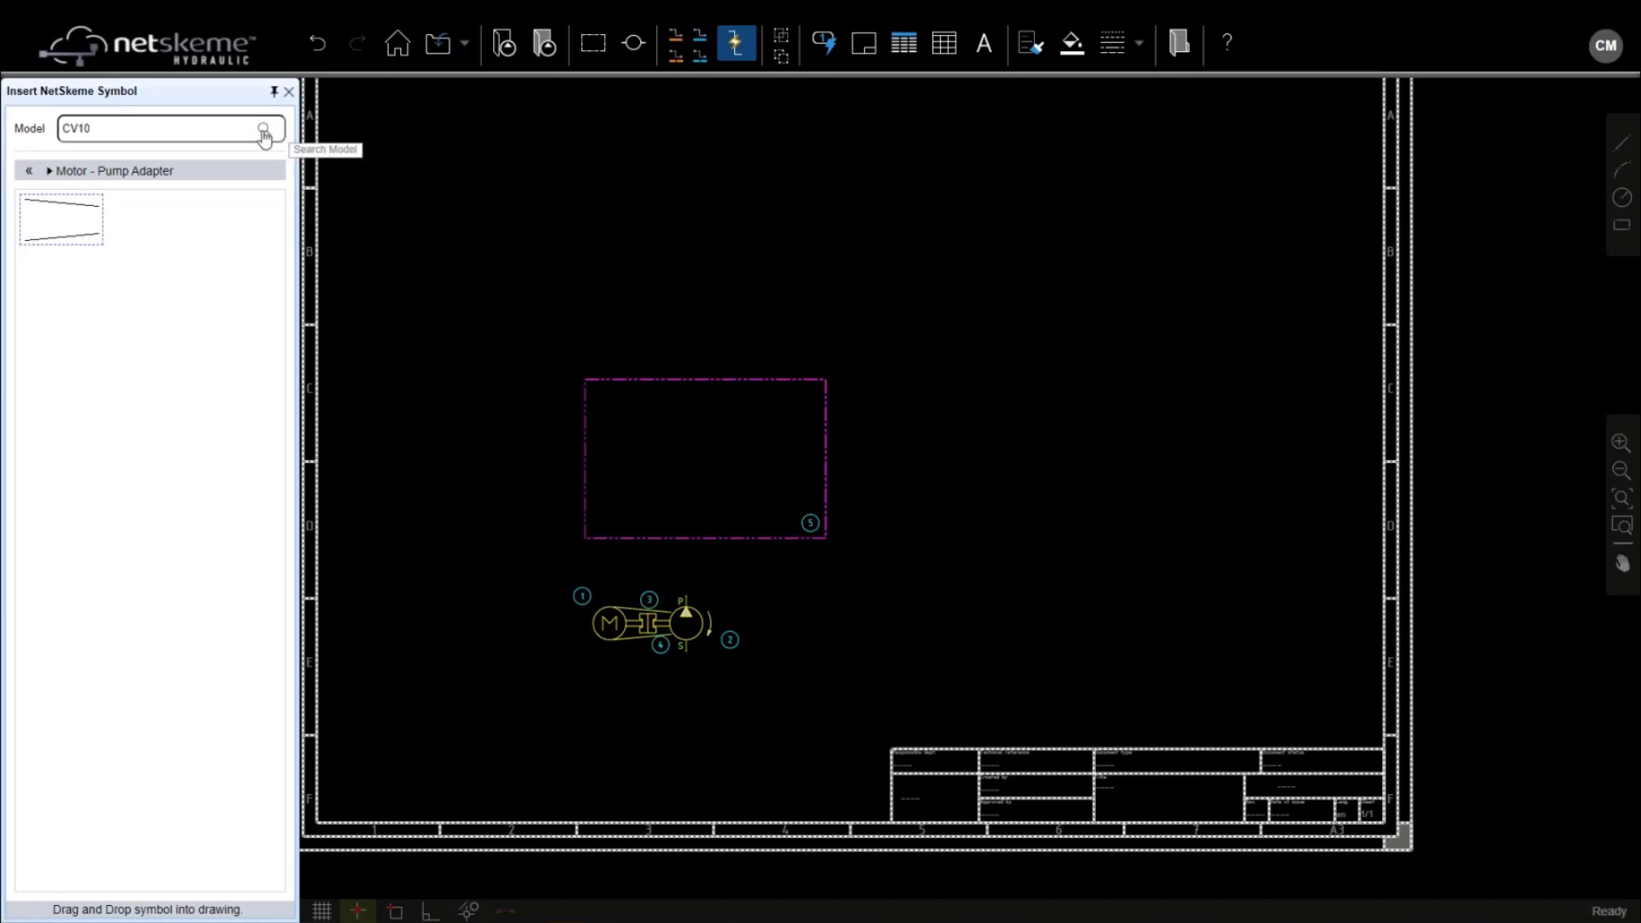
Search CV10 and place the second check valve result inside the manifold outline as item 6
click(264, 130)
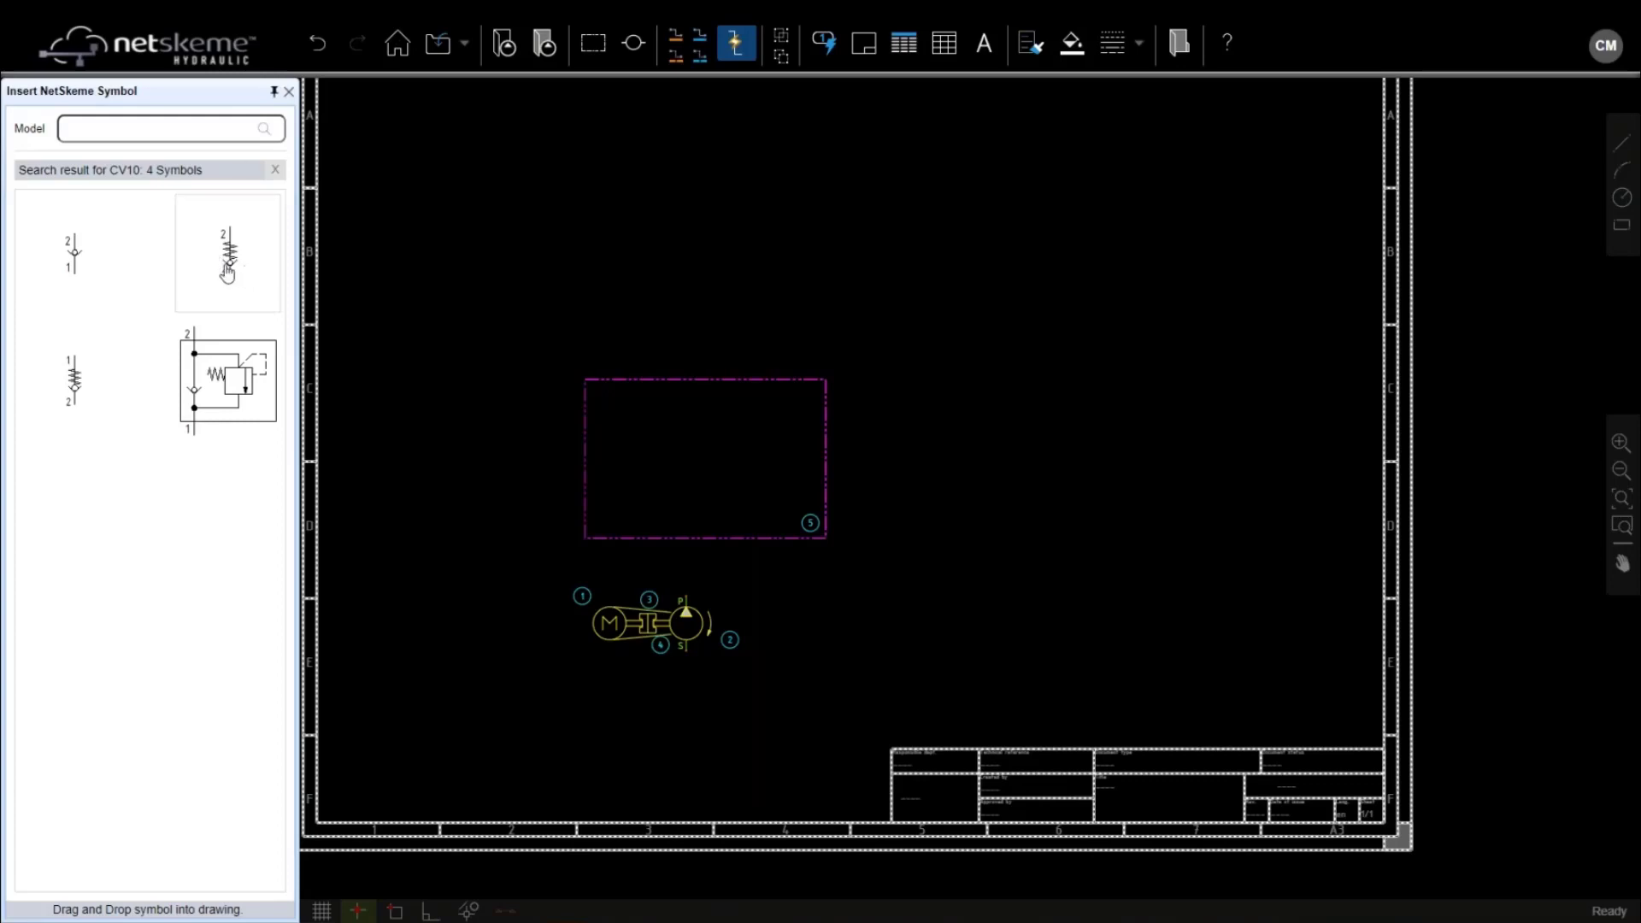
click(229, 265)
drag(242, 268, 680, 481)
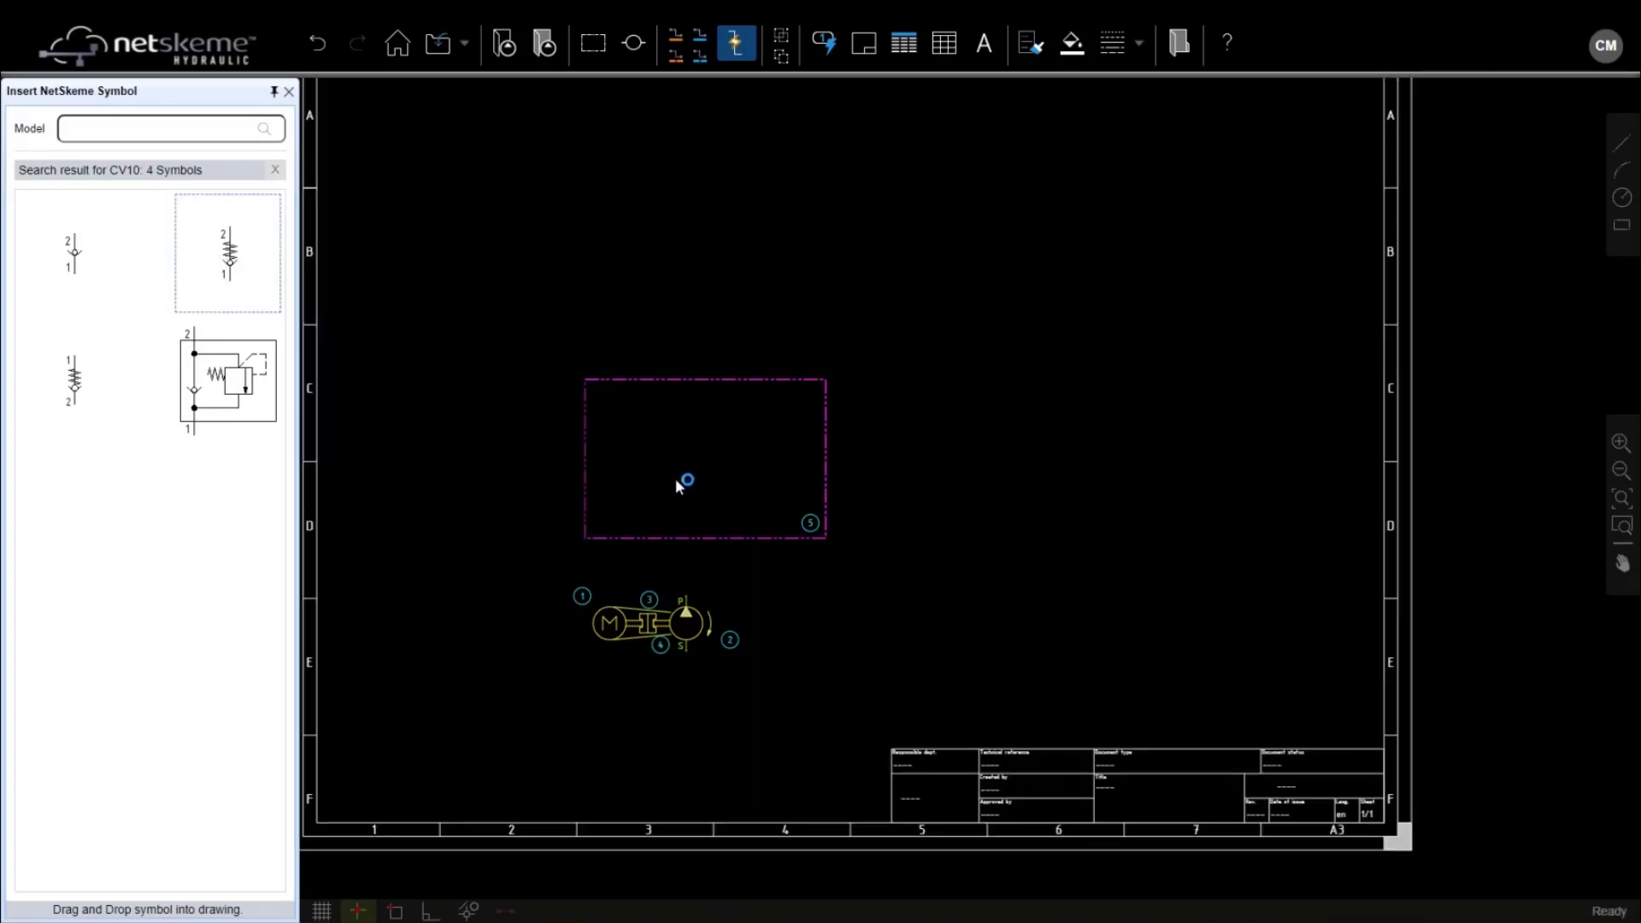
scroll(677, 497, up, 3)
click(699, 522)
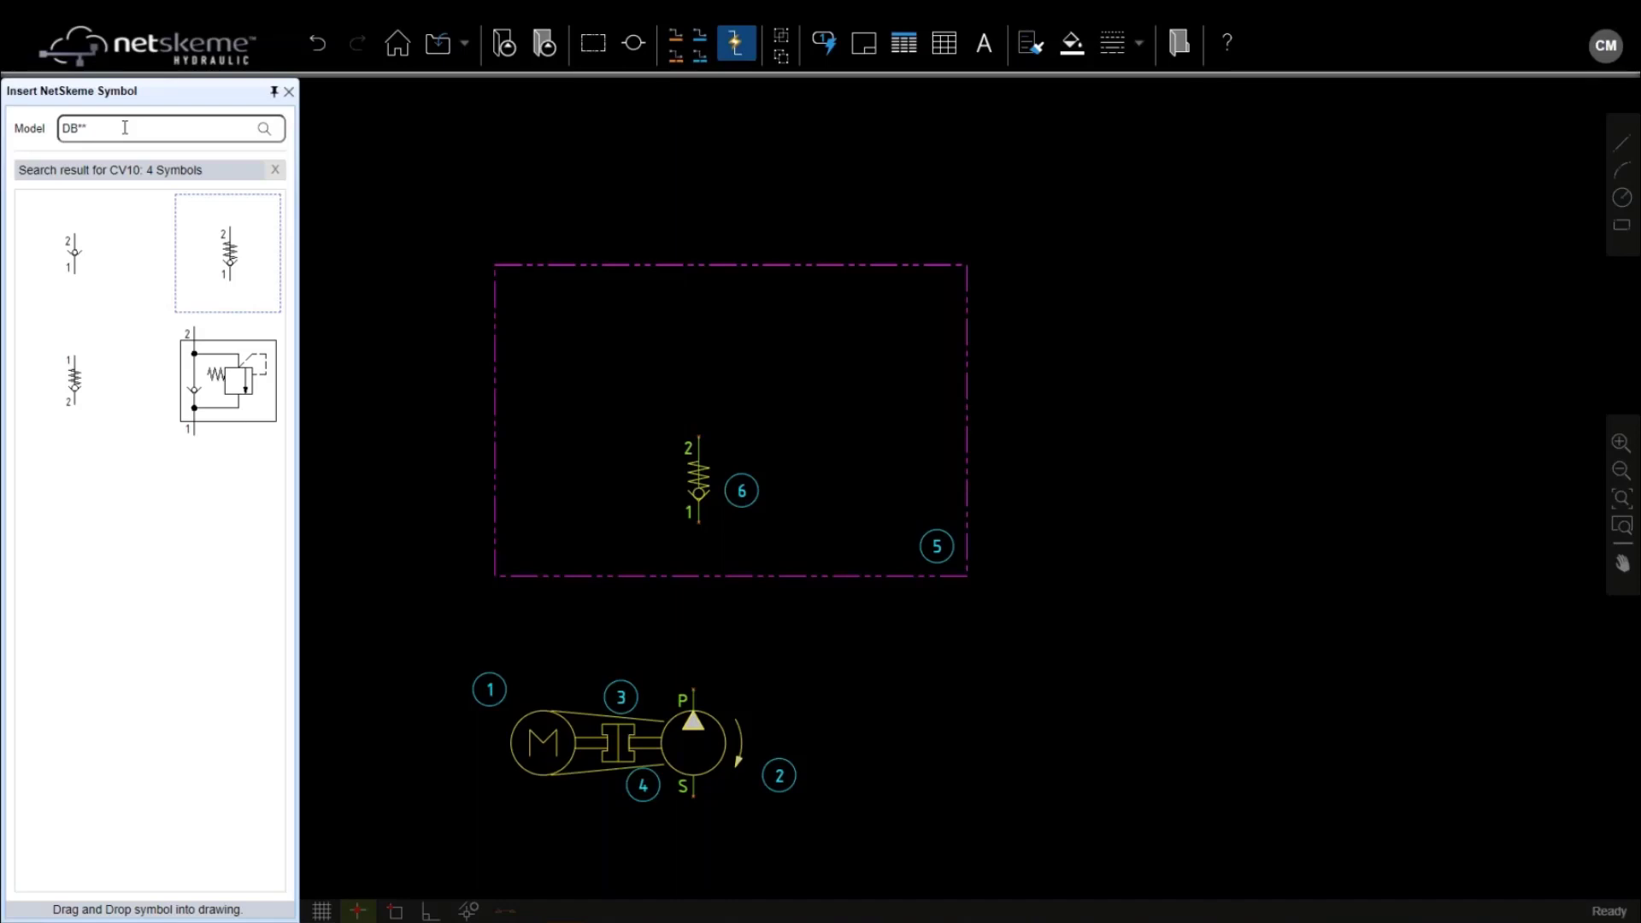
Search DB** valves and bring a pressure relief valve into the drawing
key(Return)
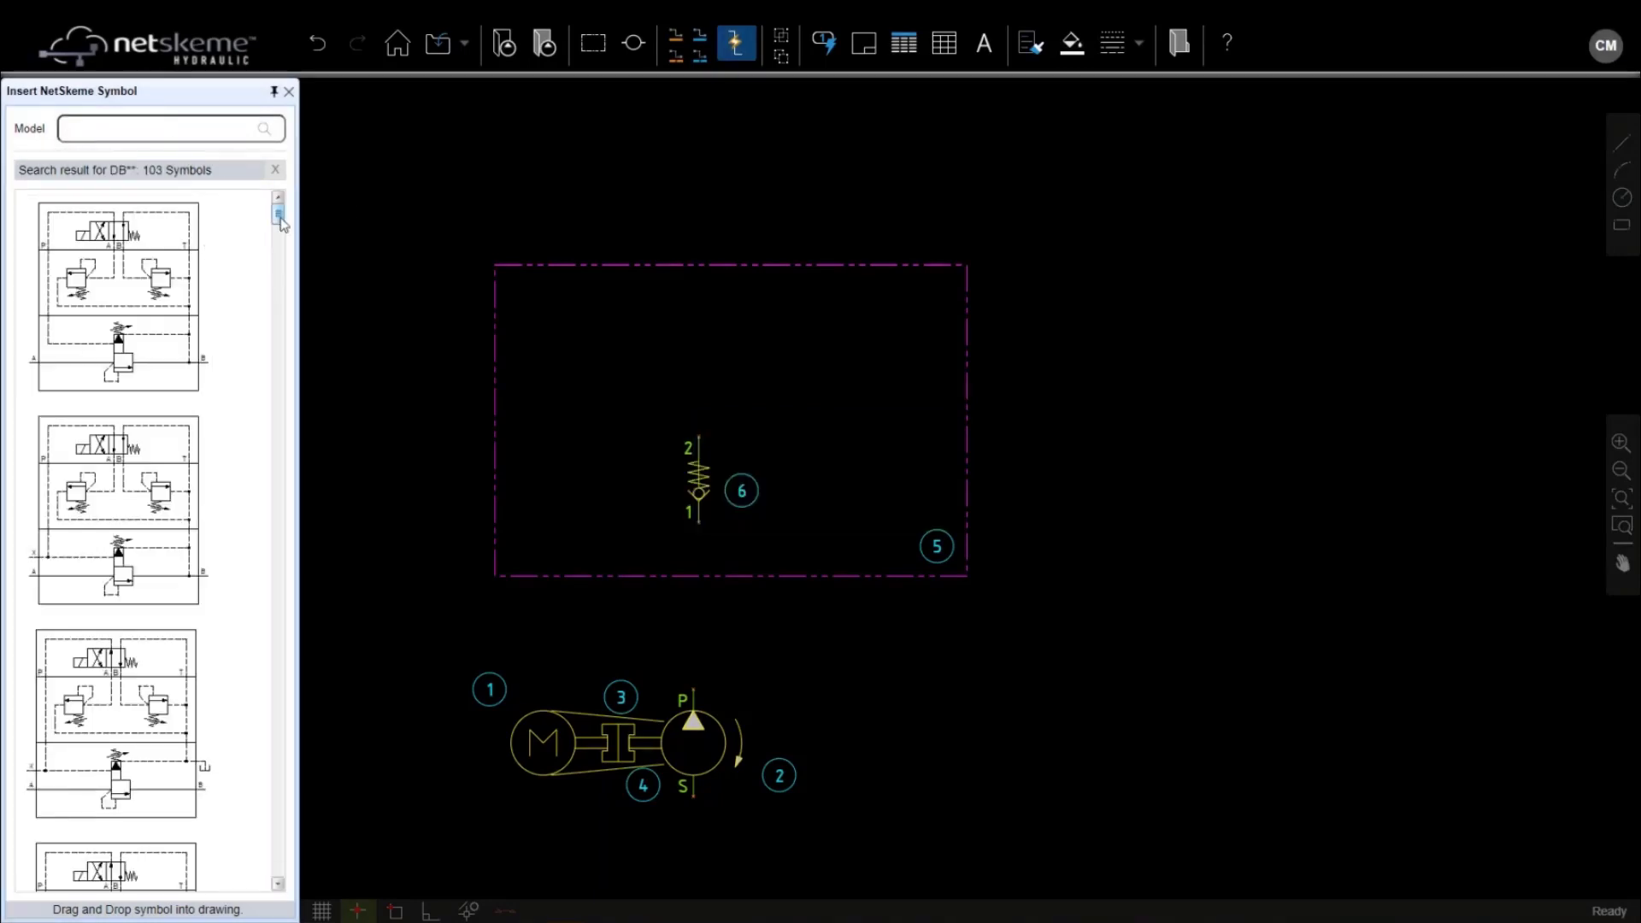
drag(280, 219, 286, 305)
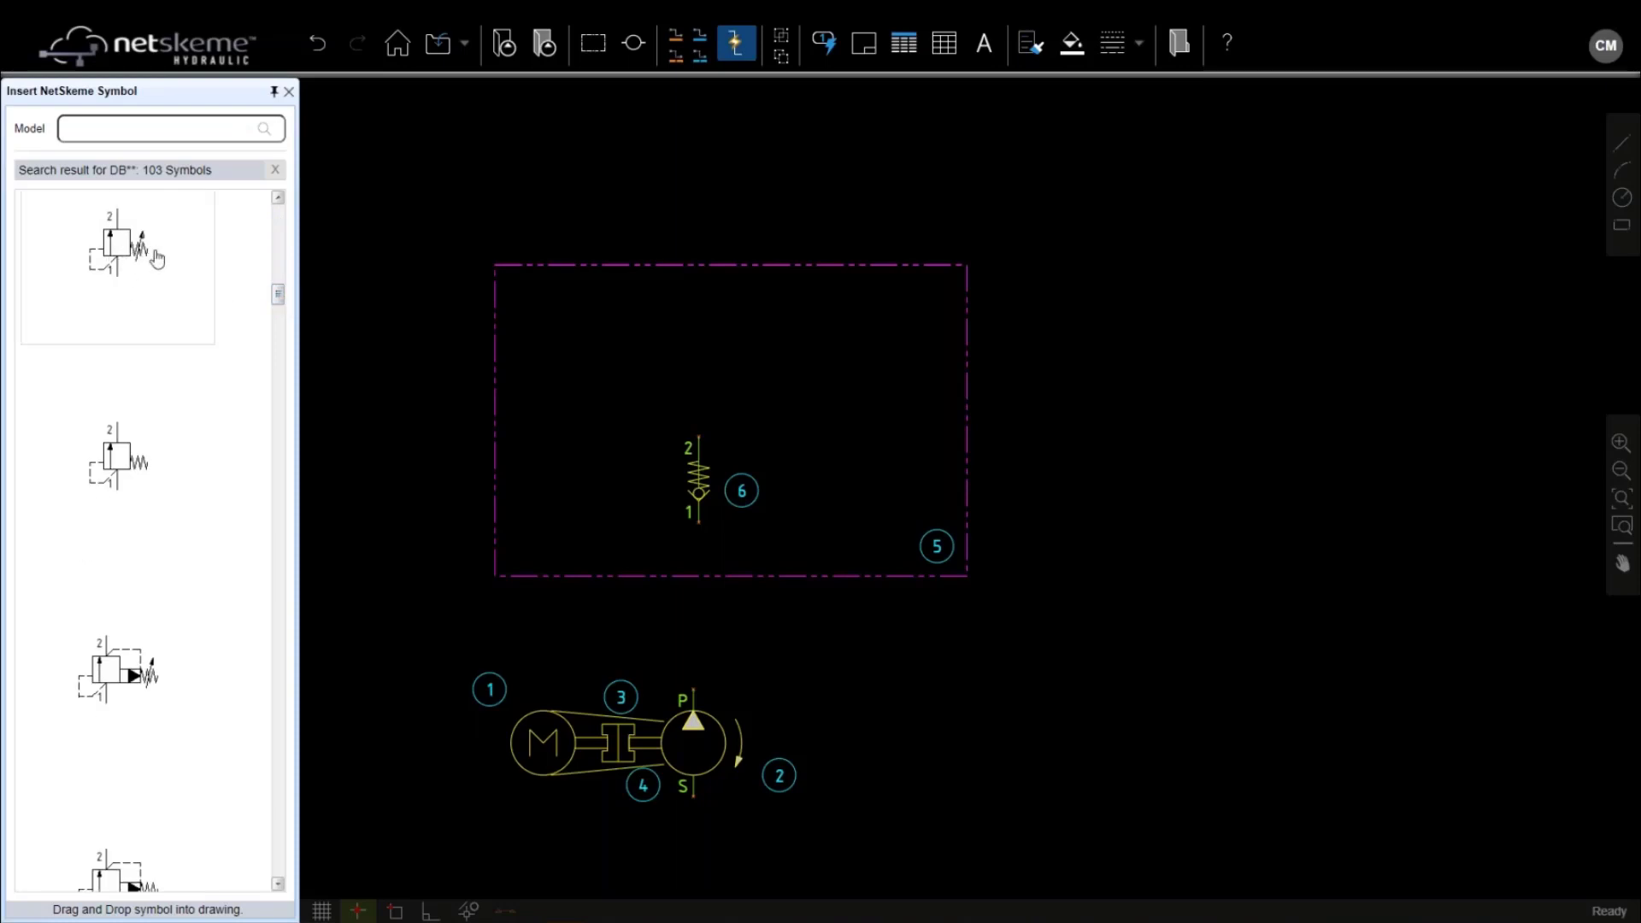
drag(131, 258, 601, 425)
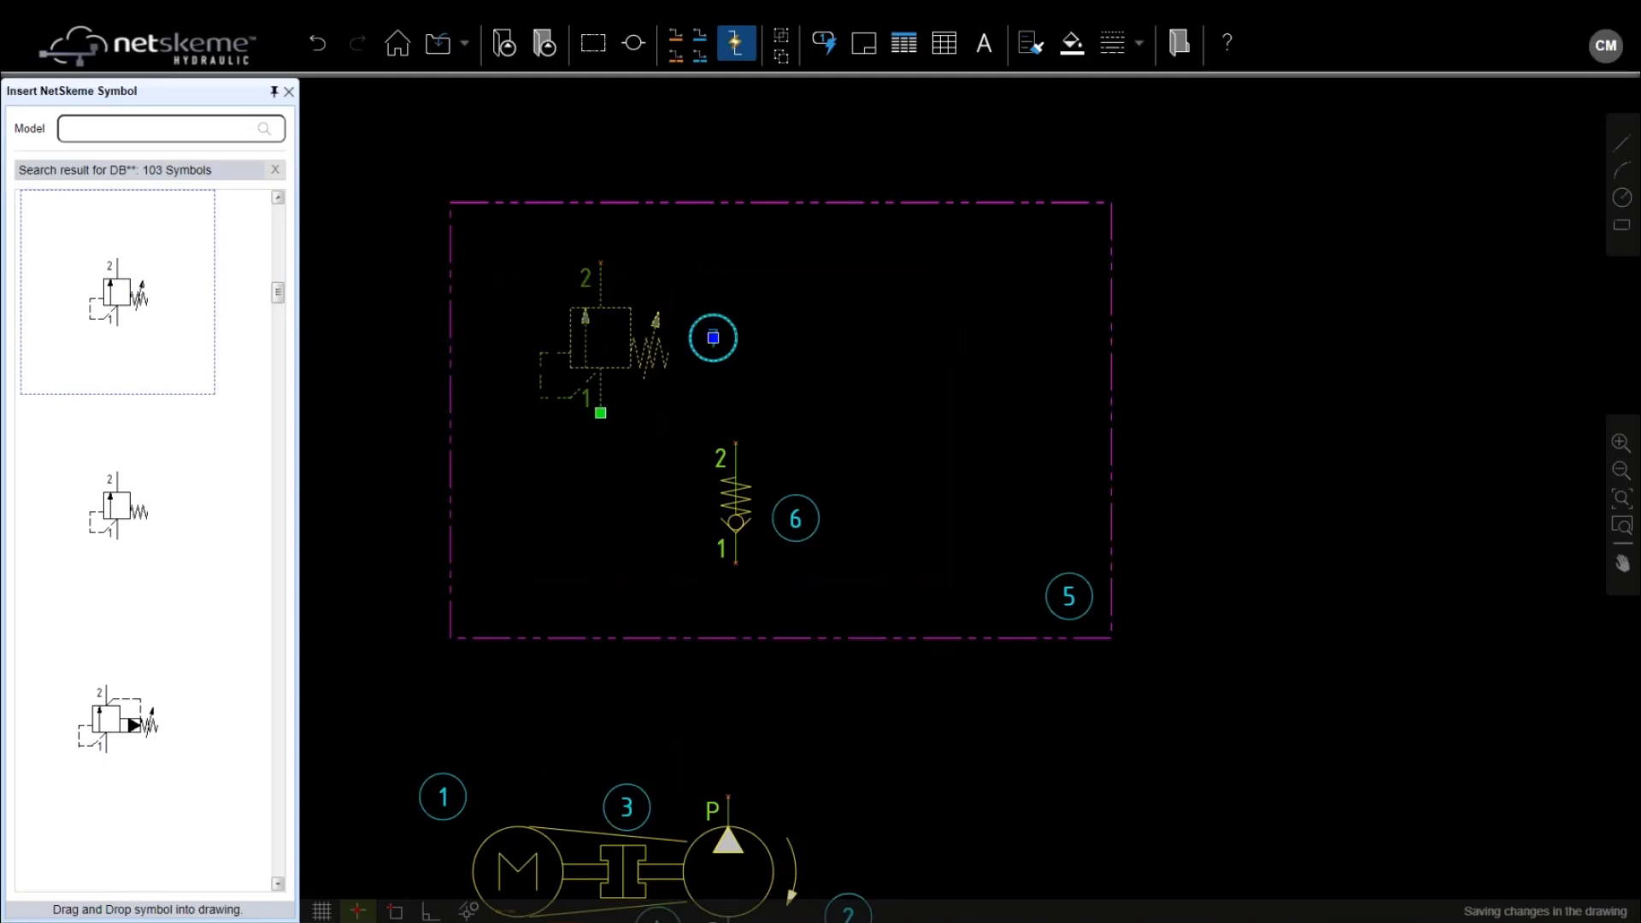
scroll(603, 422, up, 2)
Rotate relief valve 7 left, place it beside the check valve, and reposition balloon 7
right_click(586, 360)
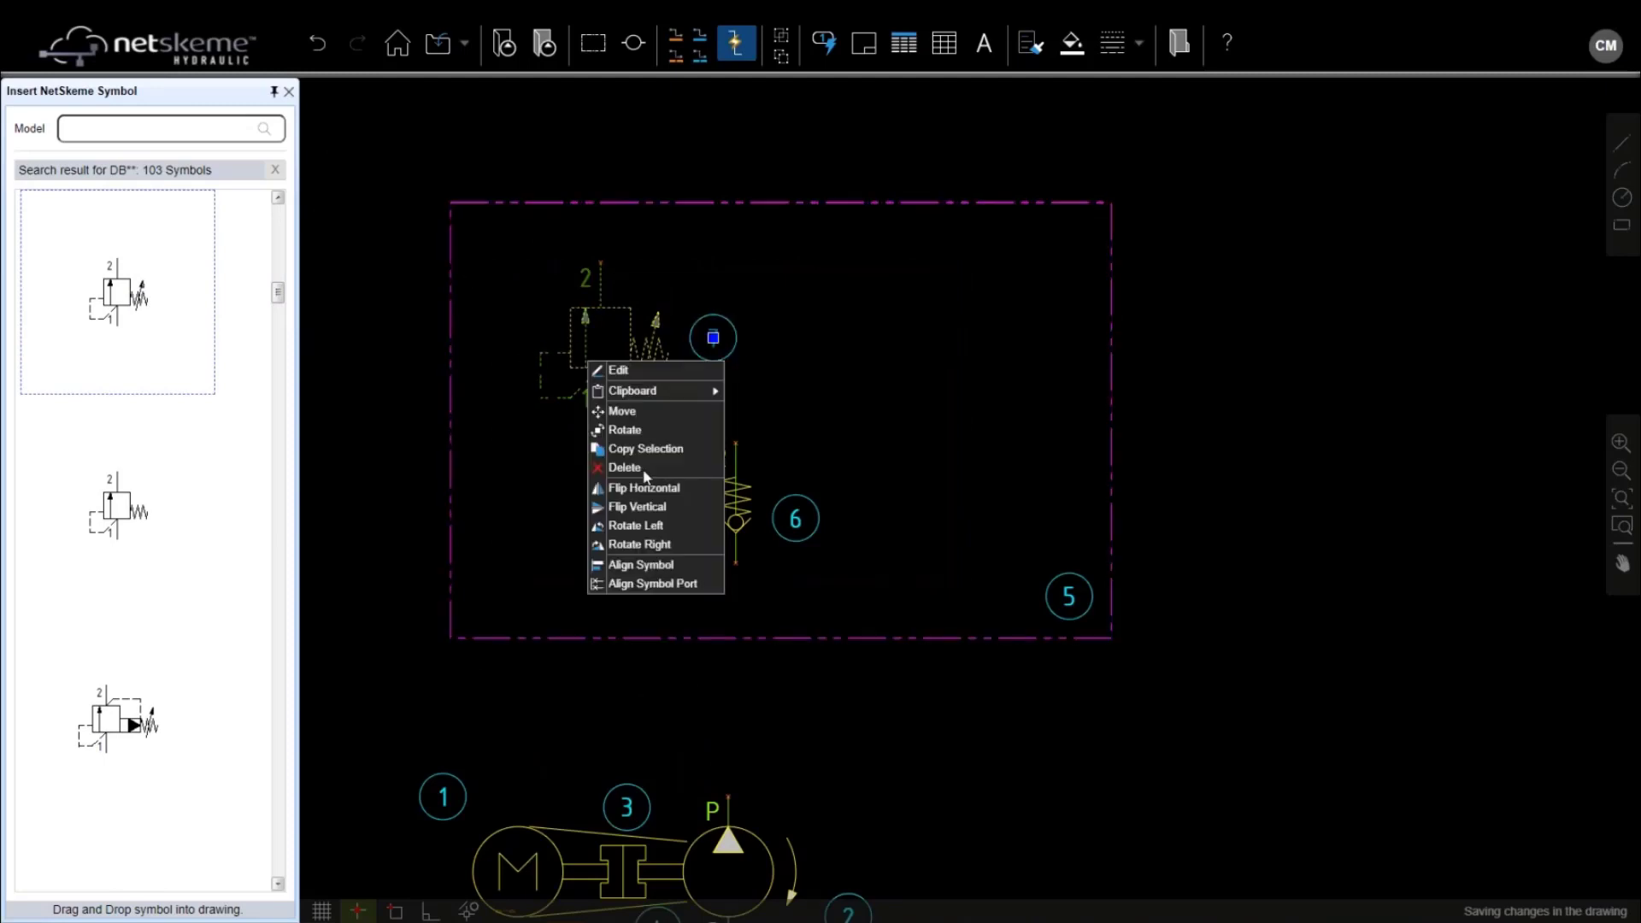
click(636, 526)
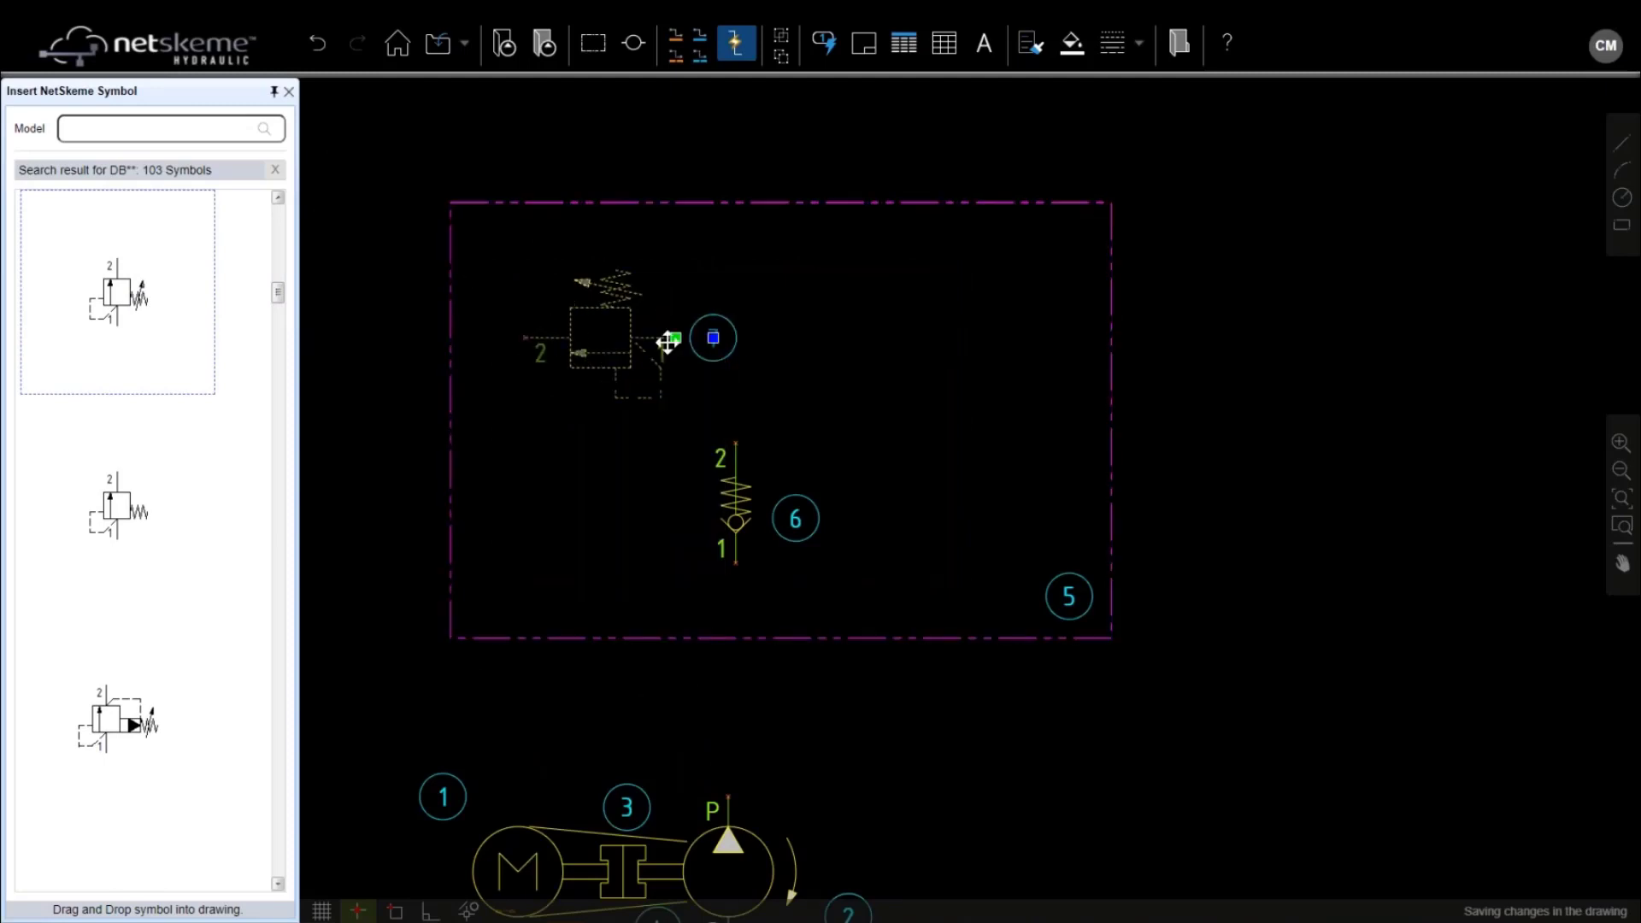
click(675, 337)
click(645, 473)
click(683, 473)
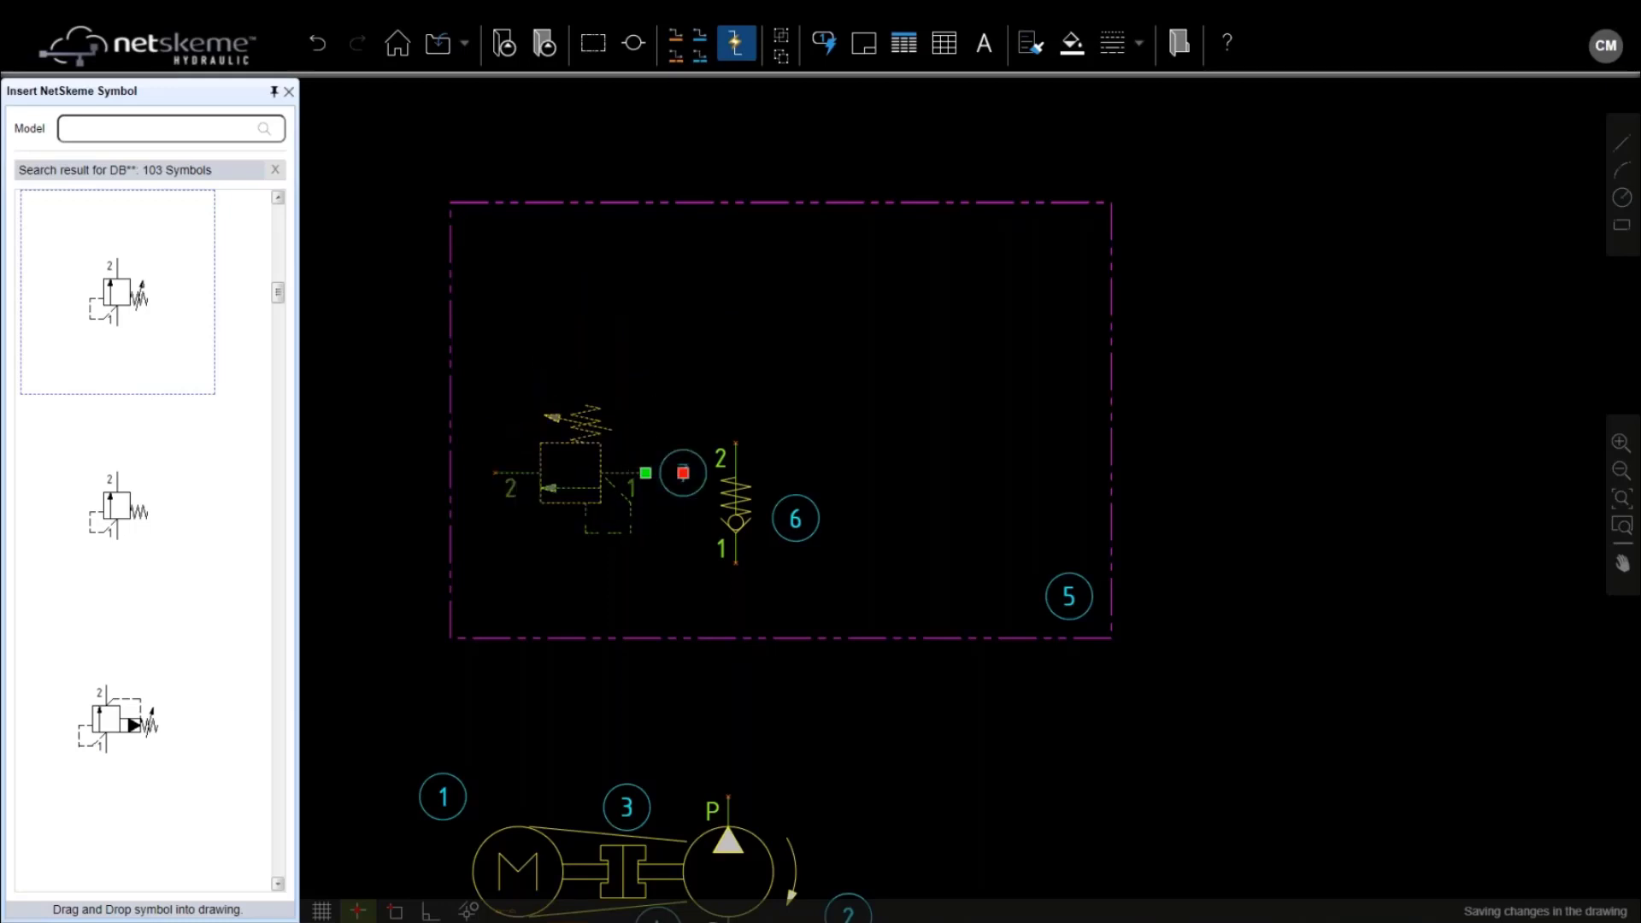
click(496, 412)
scroll(769, 355, down, 2)
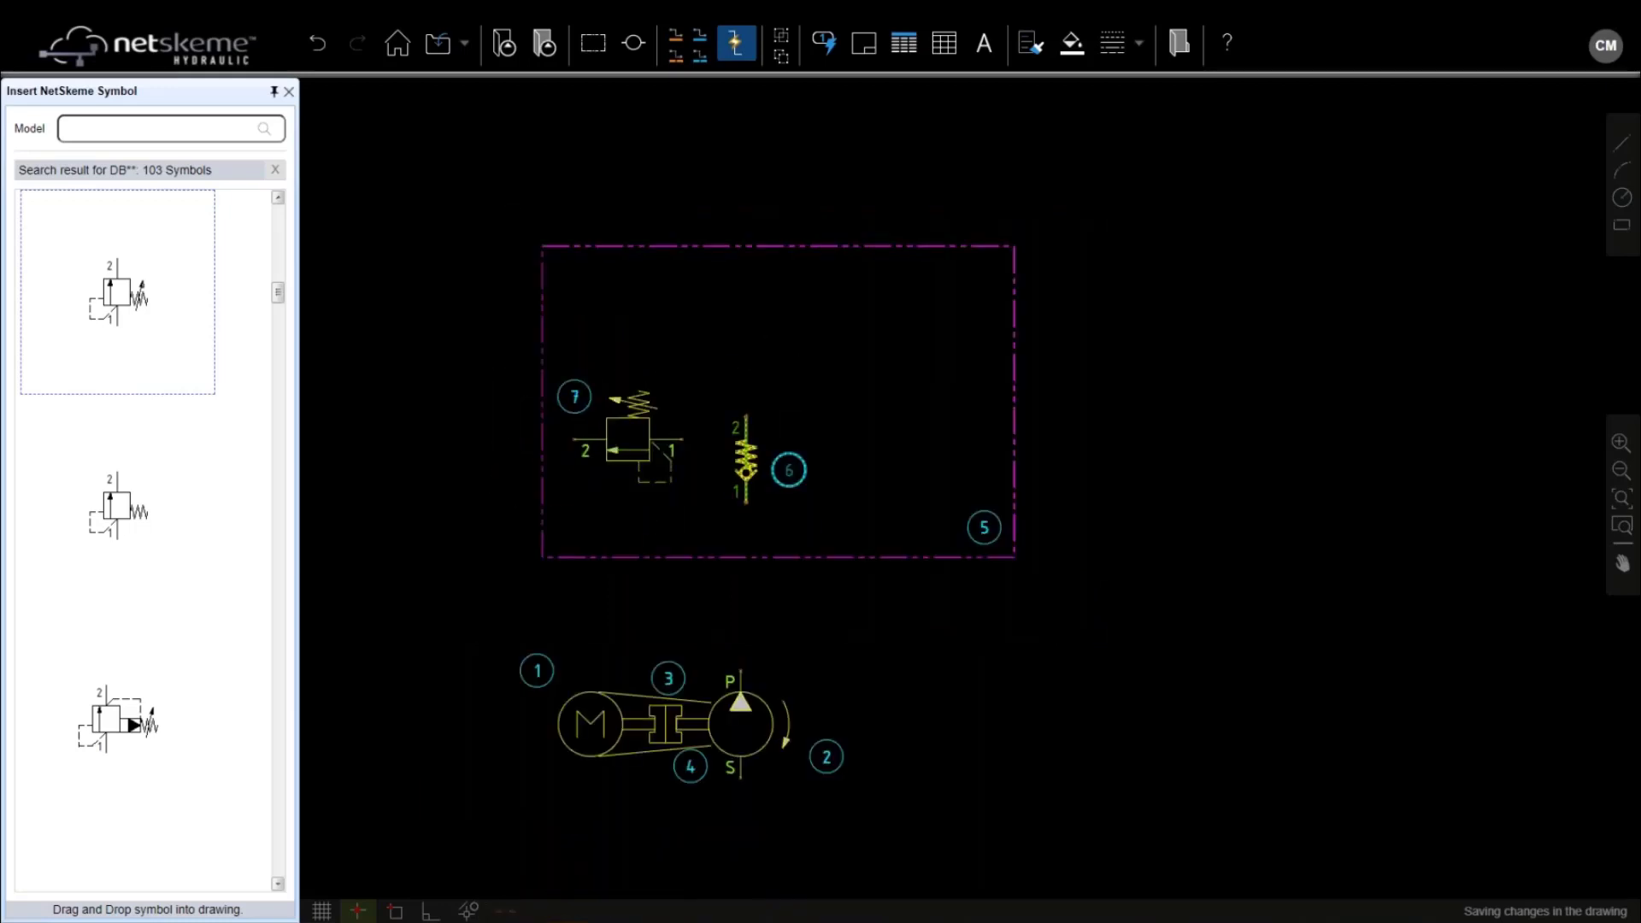
Nudge check valve 6 down-left and relief valve 7 up, then clear the search results
click(745, 461)
key(Down)
key(Down)
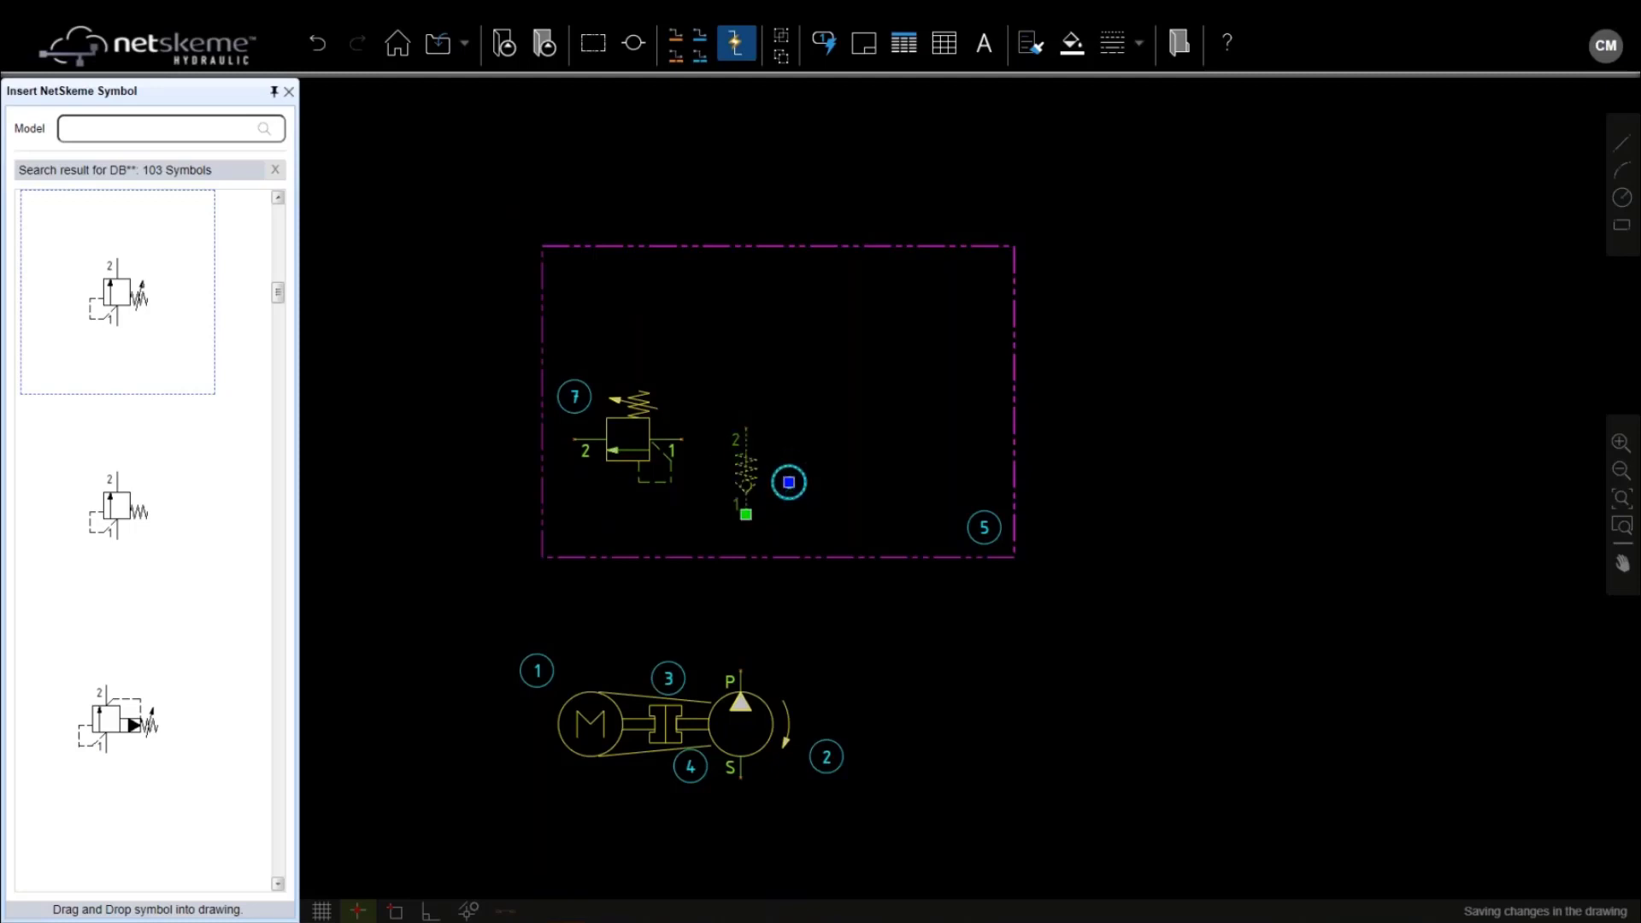
key(Left)
key(Down)
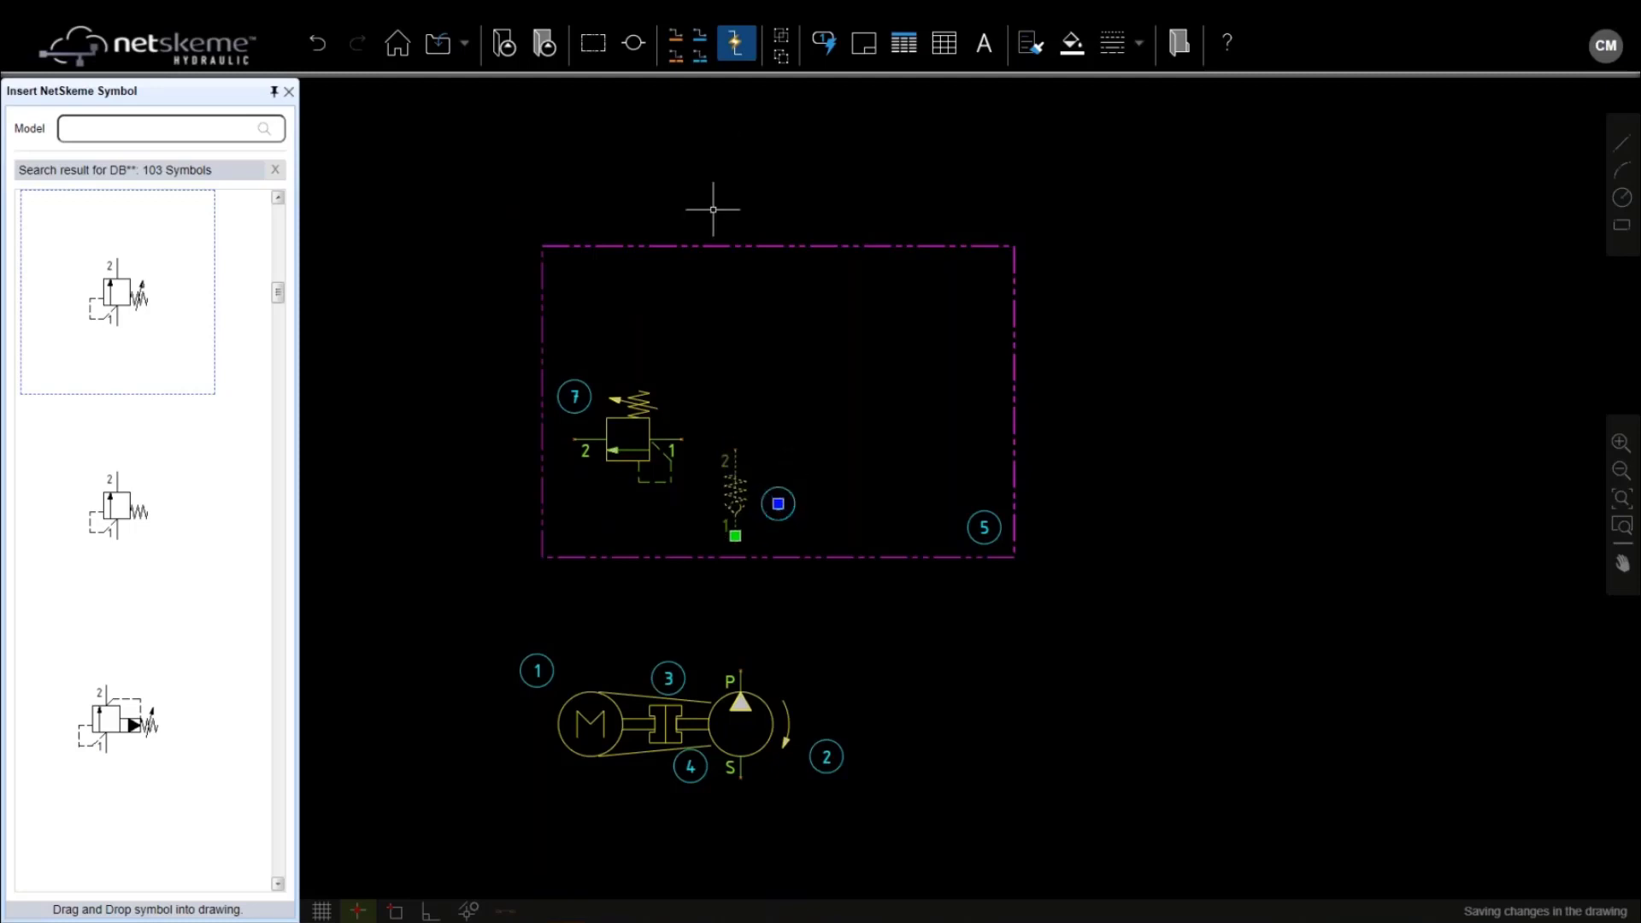
click(652, 413)
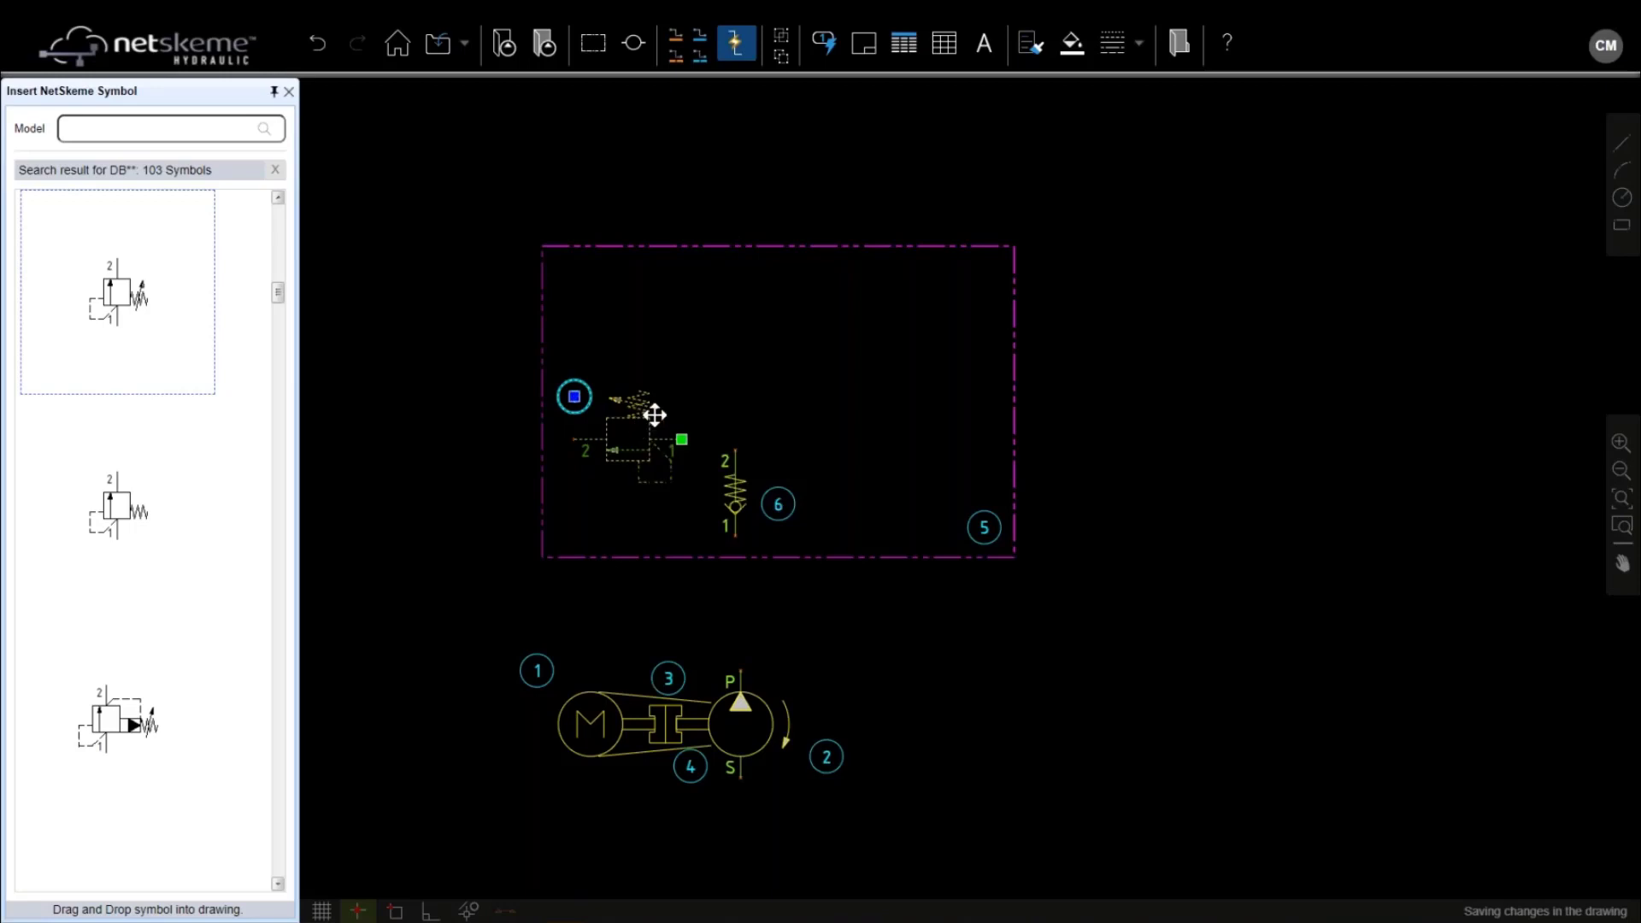
key(Up)
key(Up)
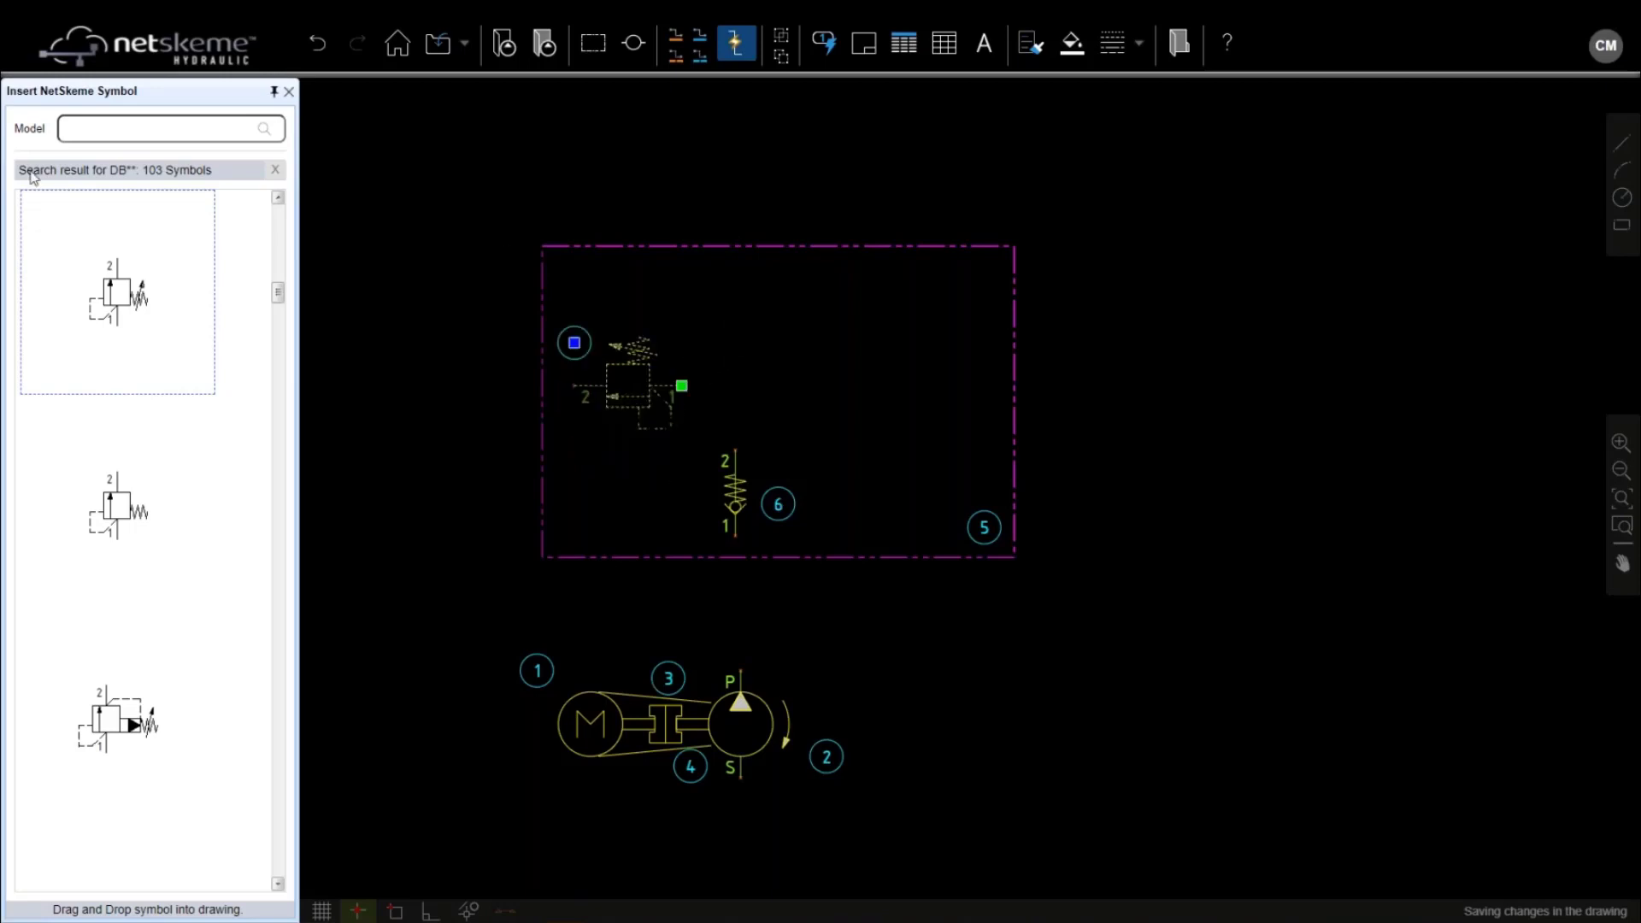
click(276, 176)
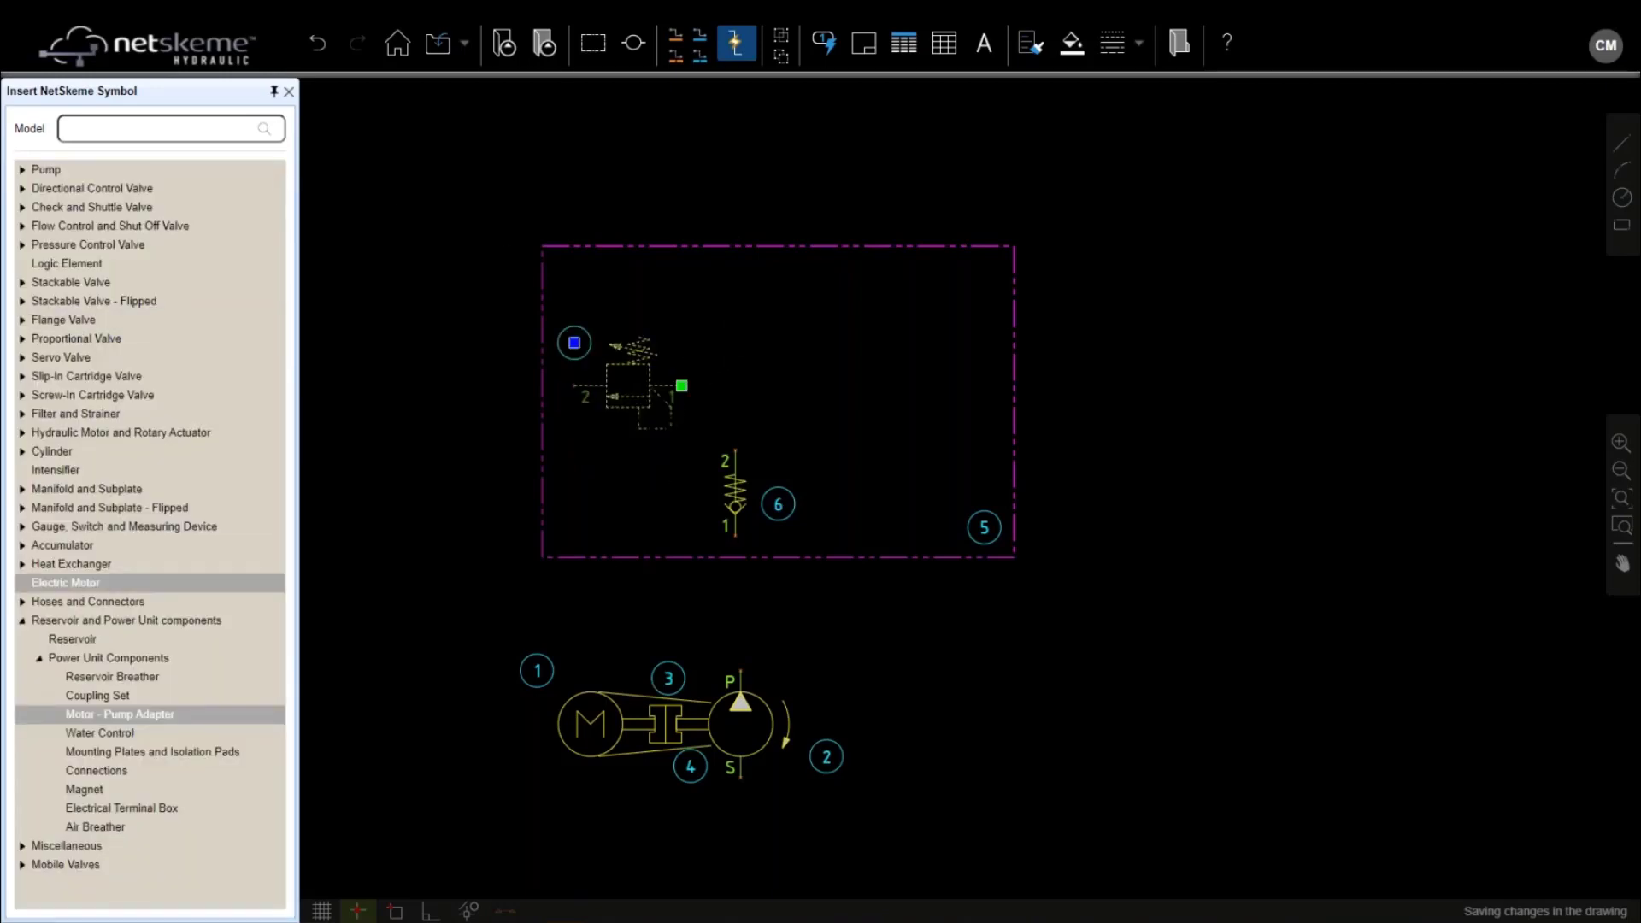
Place a Filter and Strainer > Filter > Single filter in the manifold block's right side
click(22, 414)
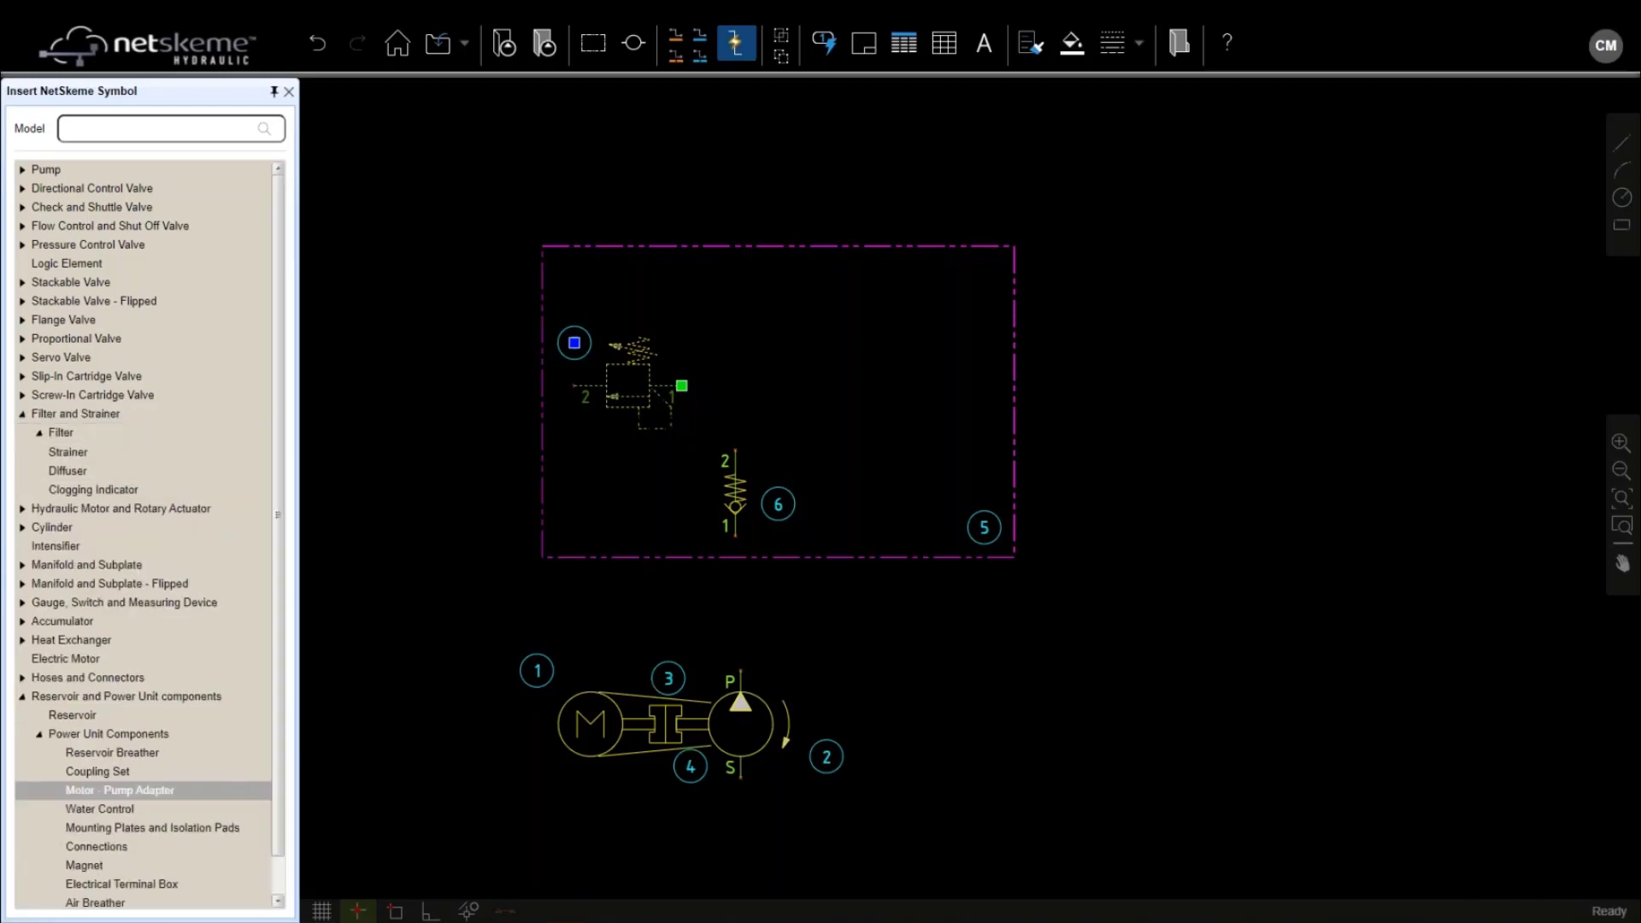
click(39, 433)
click(93, 458)
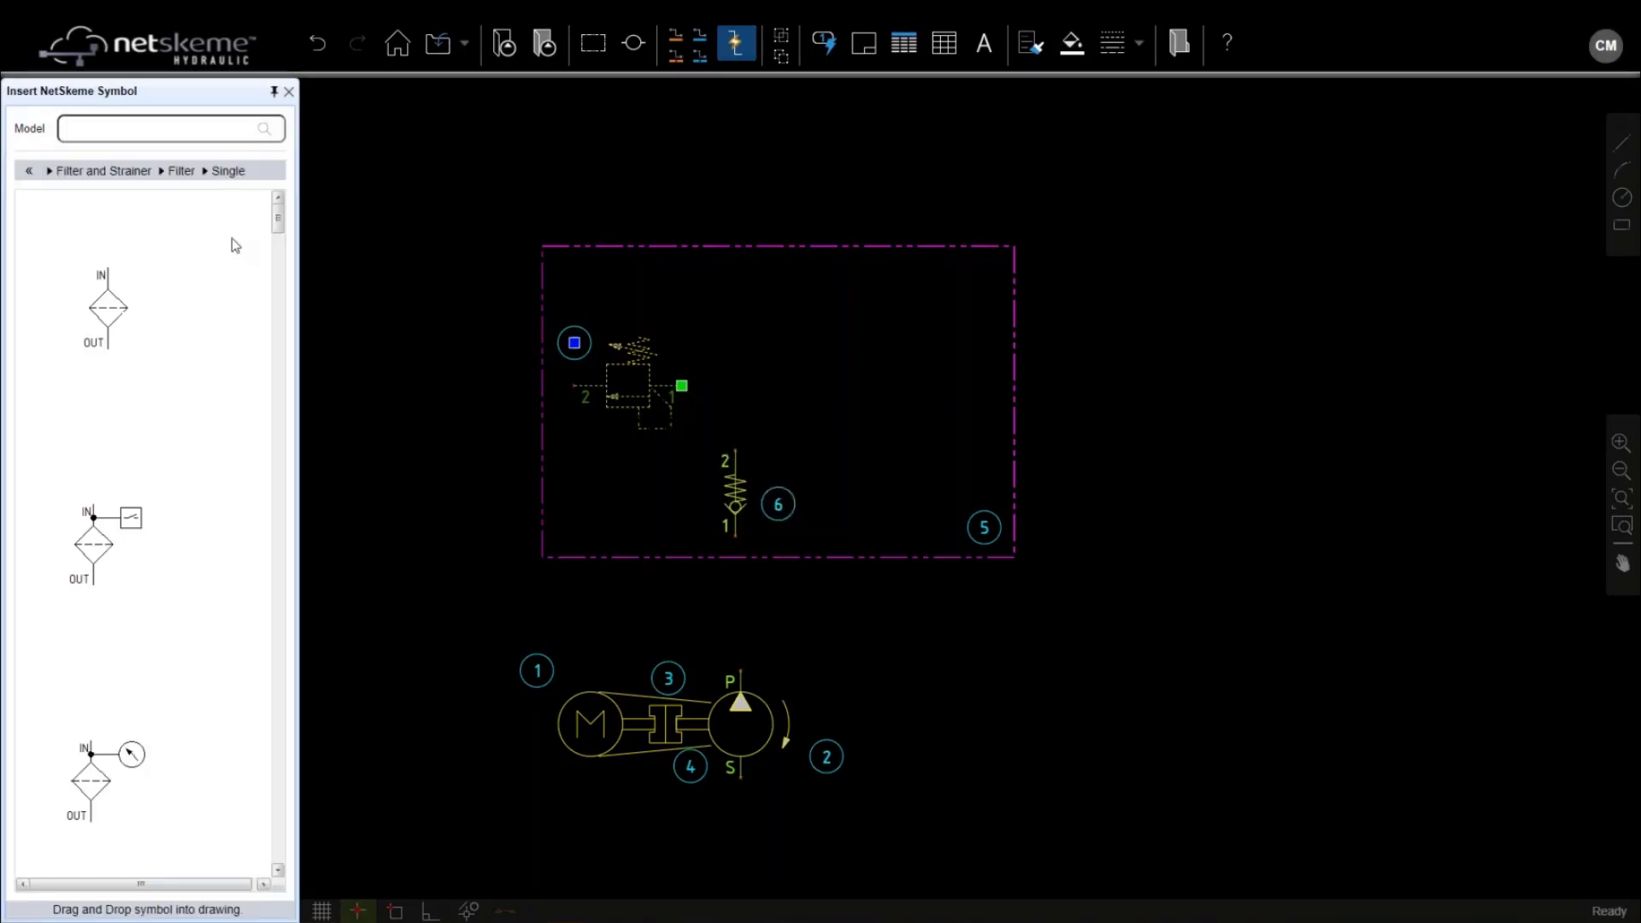
drag(275, 225, 275, 342)
mouse_move(98, 602)
mouse_down()
mouse_move(890, 412)
mouse_move(846, 415)
mouse_move(889, 402)
mouse_move(896, 288)
mouse_up()
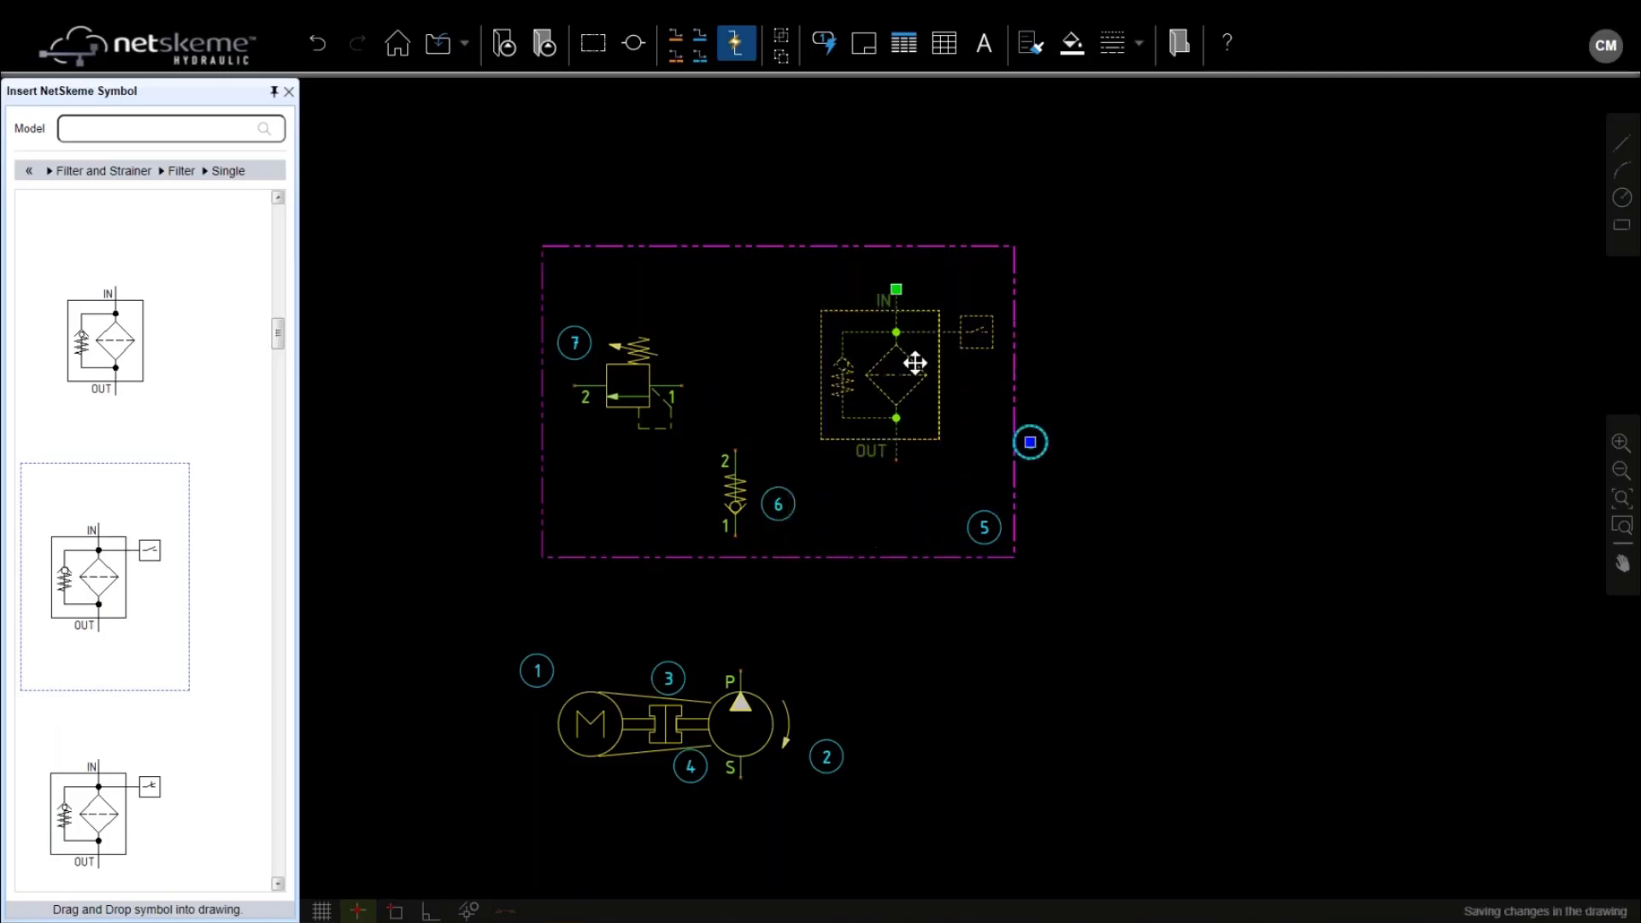
Flip filter 8 vertically so OUT faces up and move it toward the frame top
right_click(914, 363)
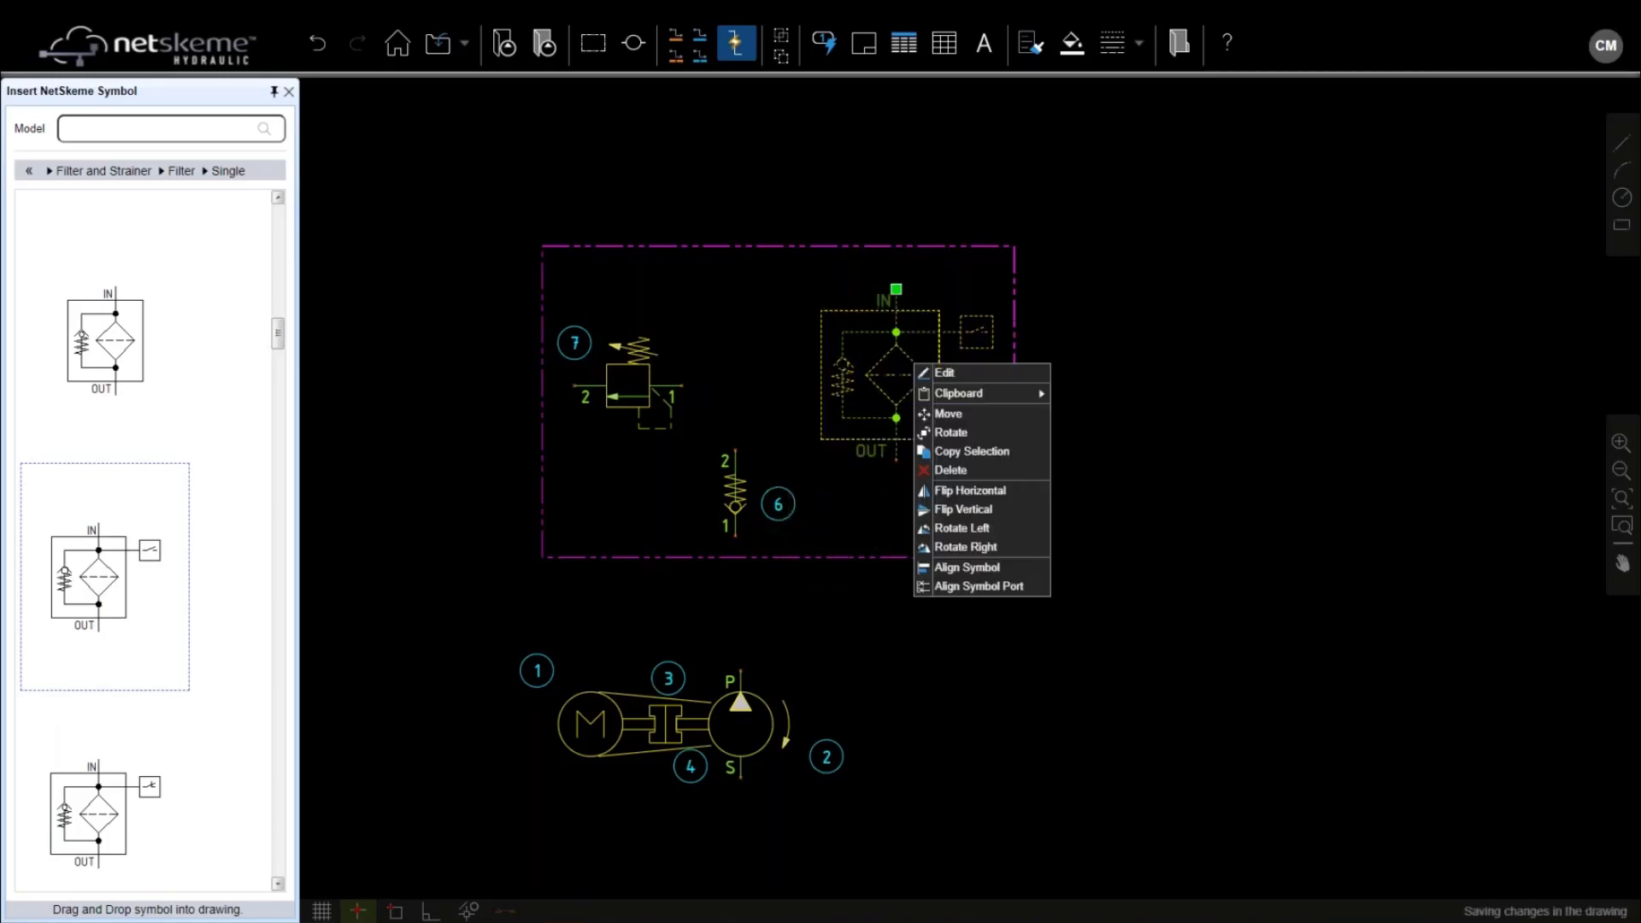
click(993, 510)
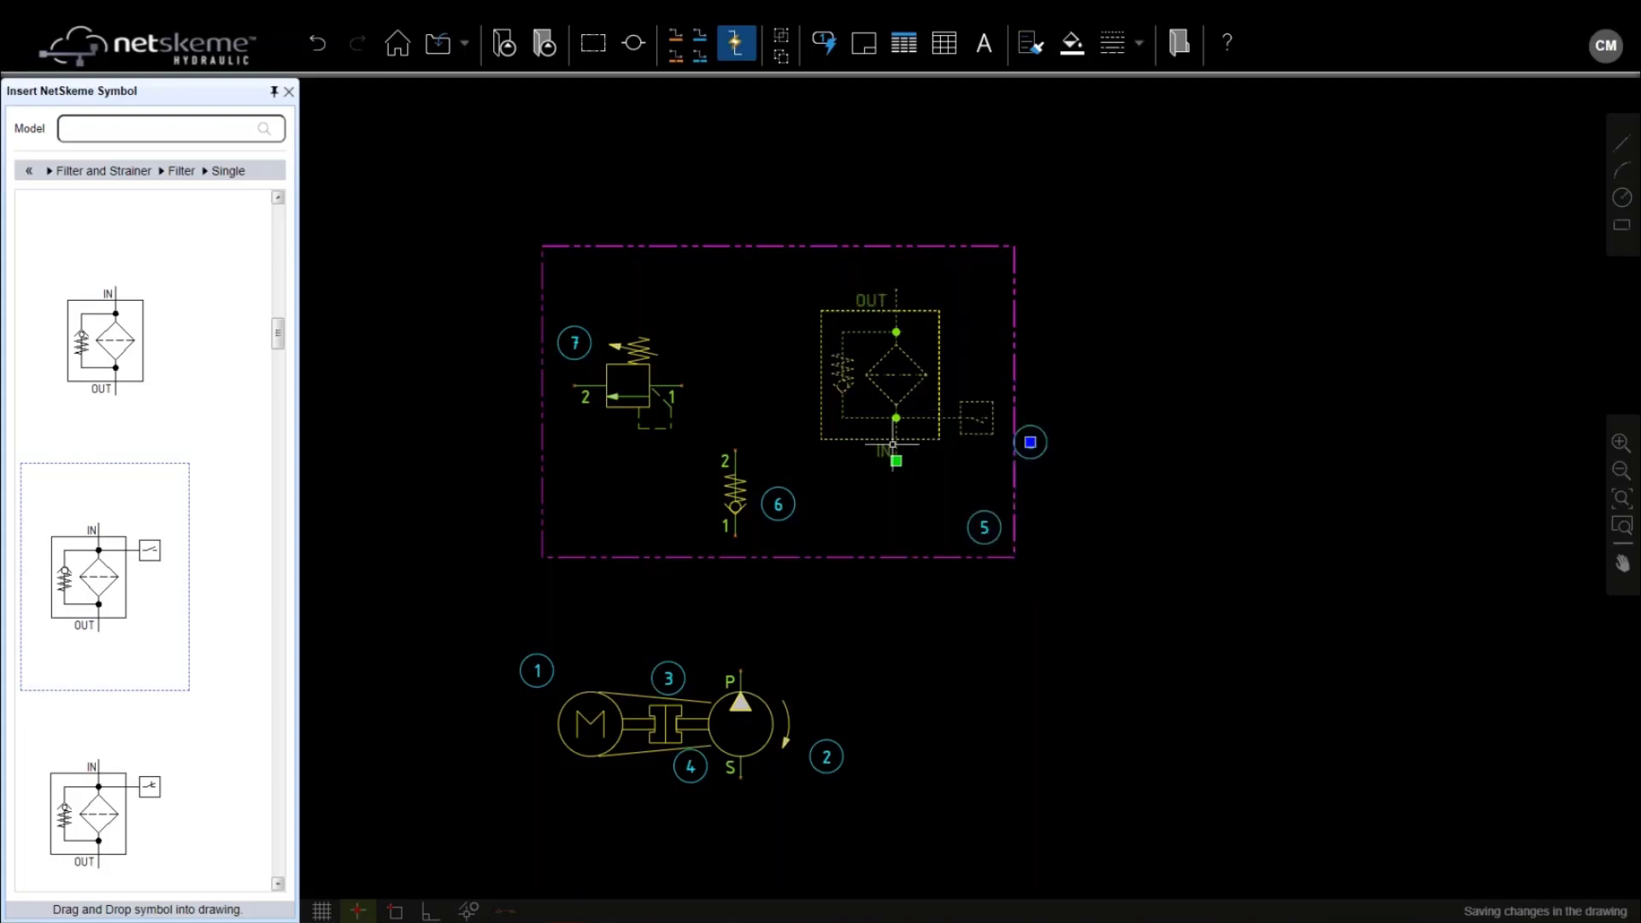
drag(1030, 442, 997, 377)
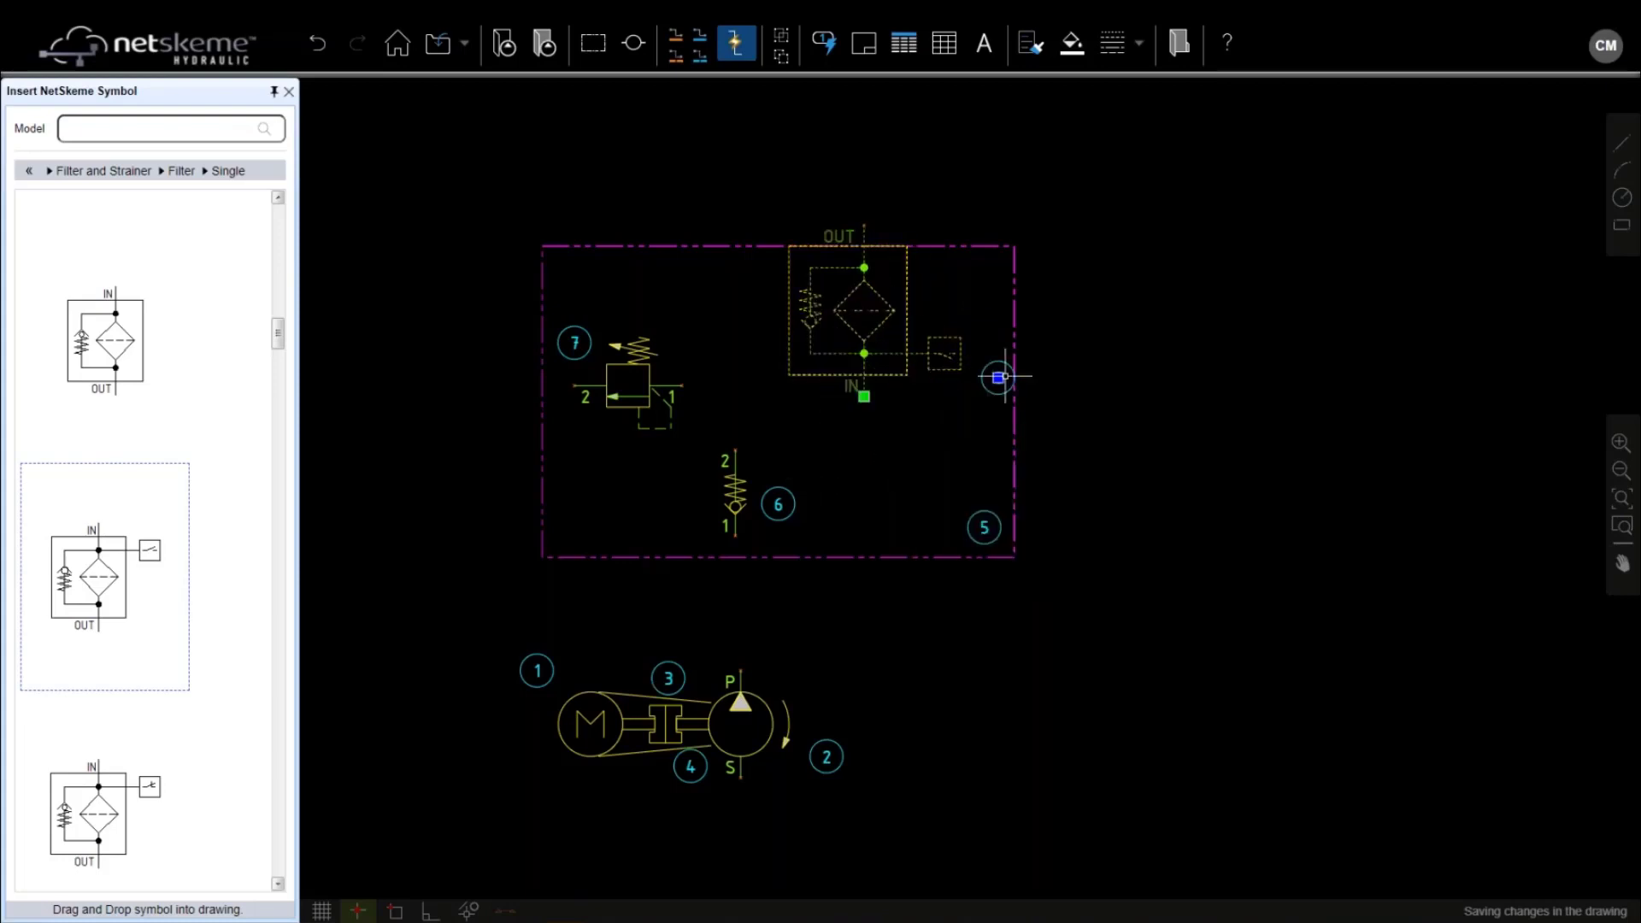
click(1014, 301)
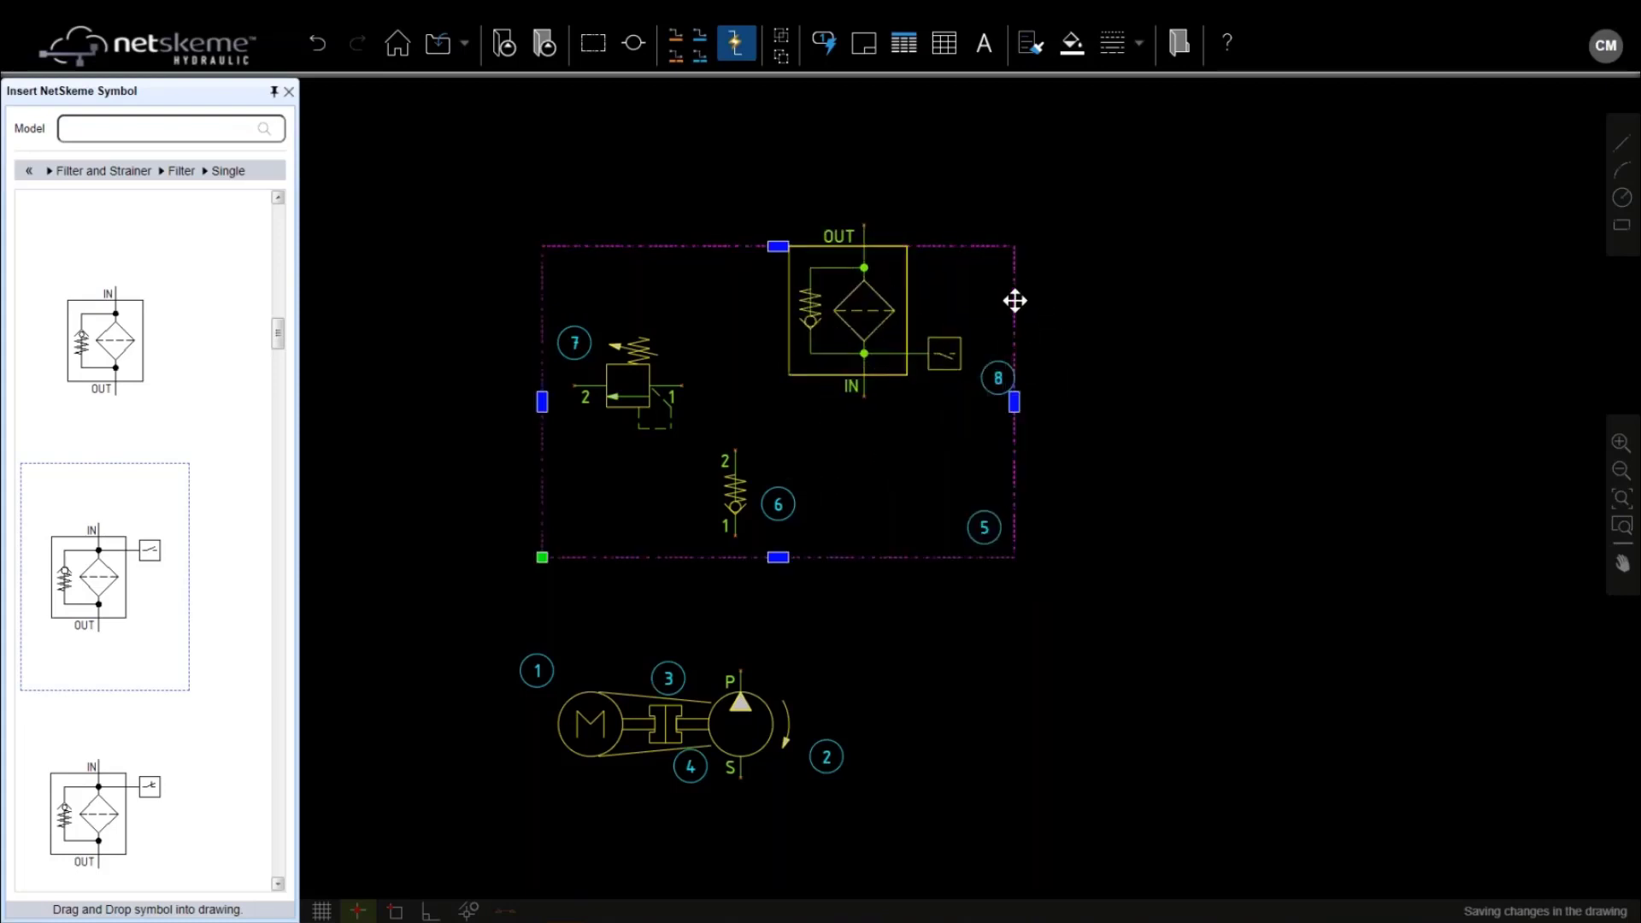
Raise the dashed manifold frame's top edge and widen the frame to the right
click(752, 244)
drag(778, 245, 777, 129)
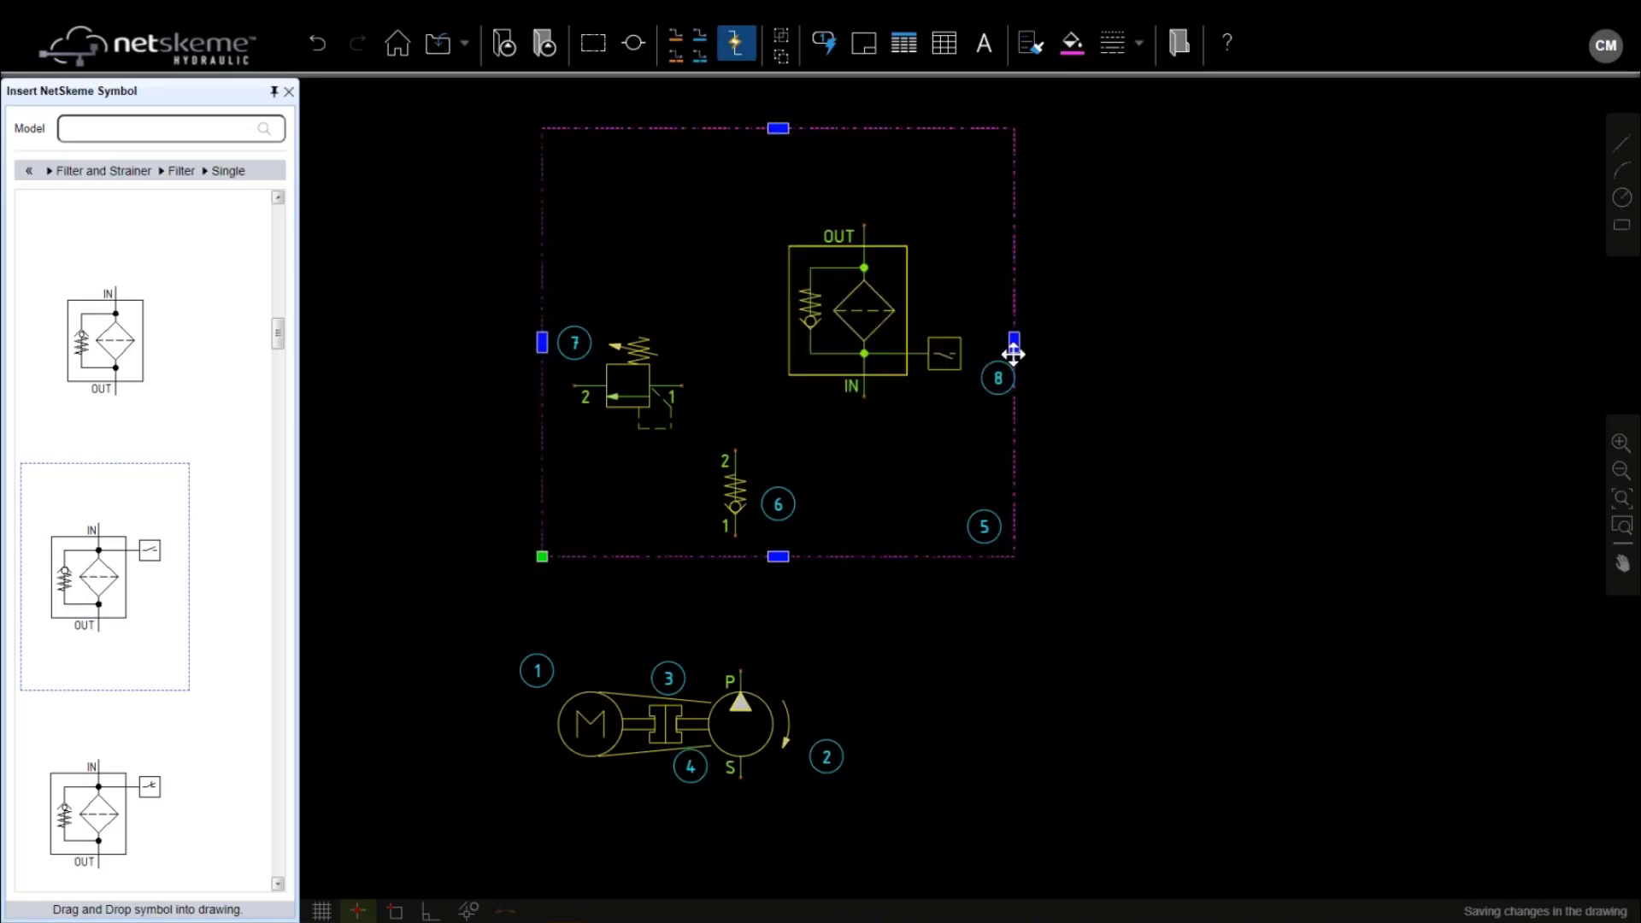
drag(1014, 343, 1132, 335)
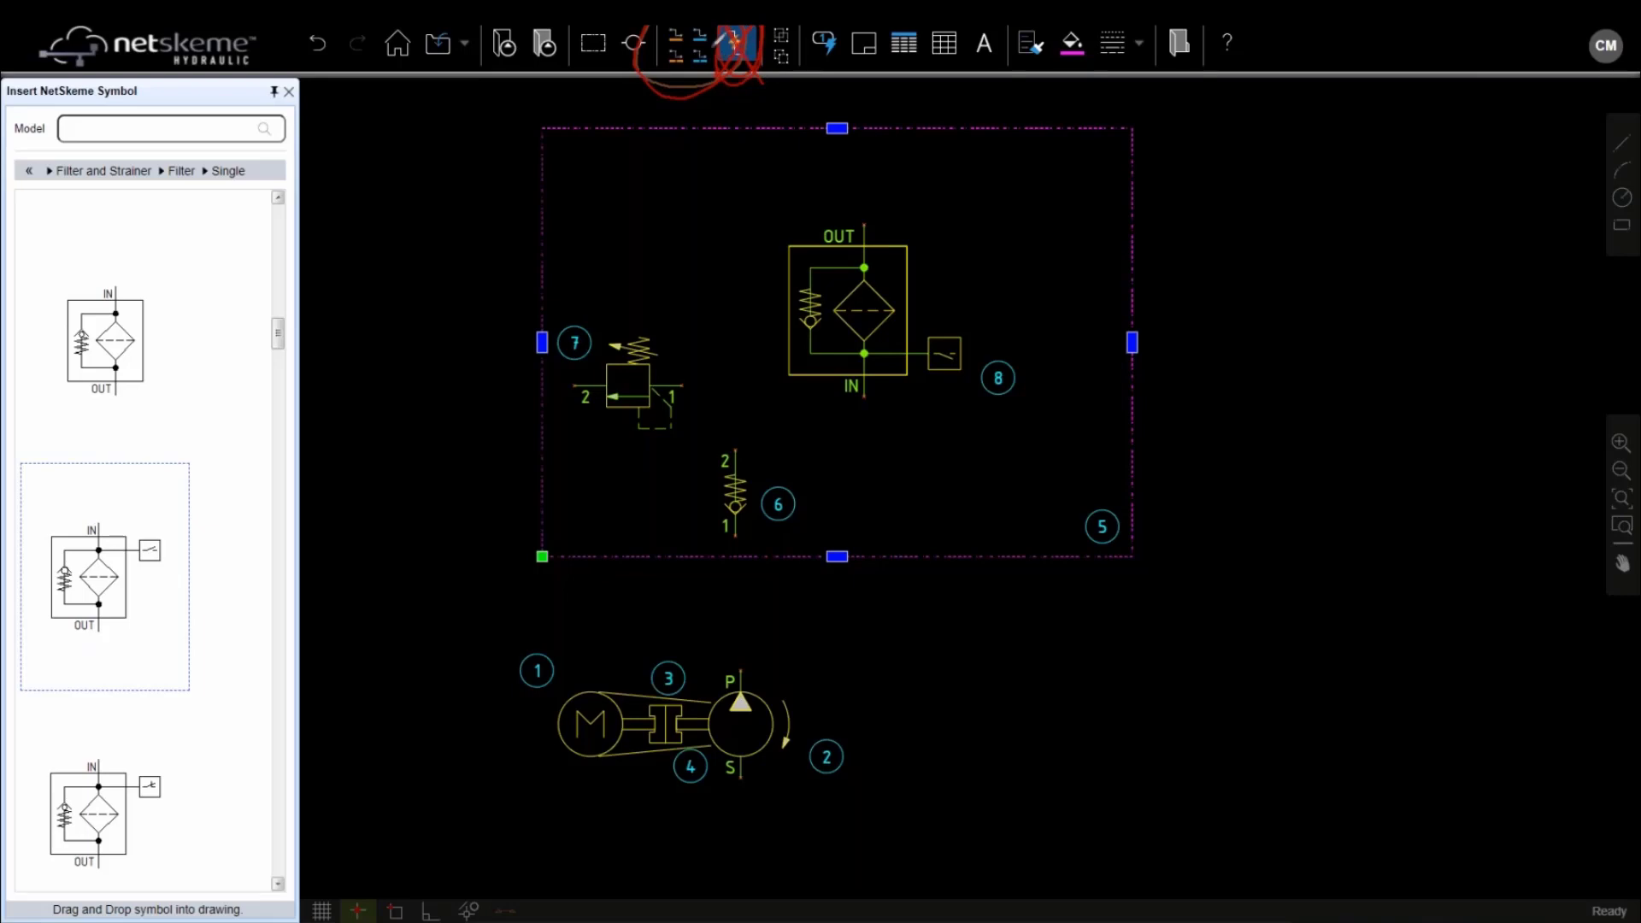
Draw pressure lines from pump P through check valve 6 to filter IN, teeing in relief valve 7
click(675, 38)
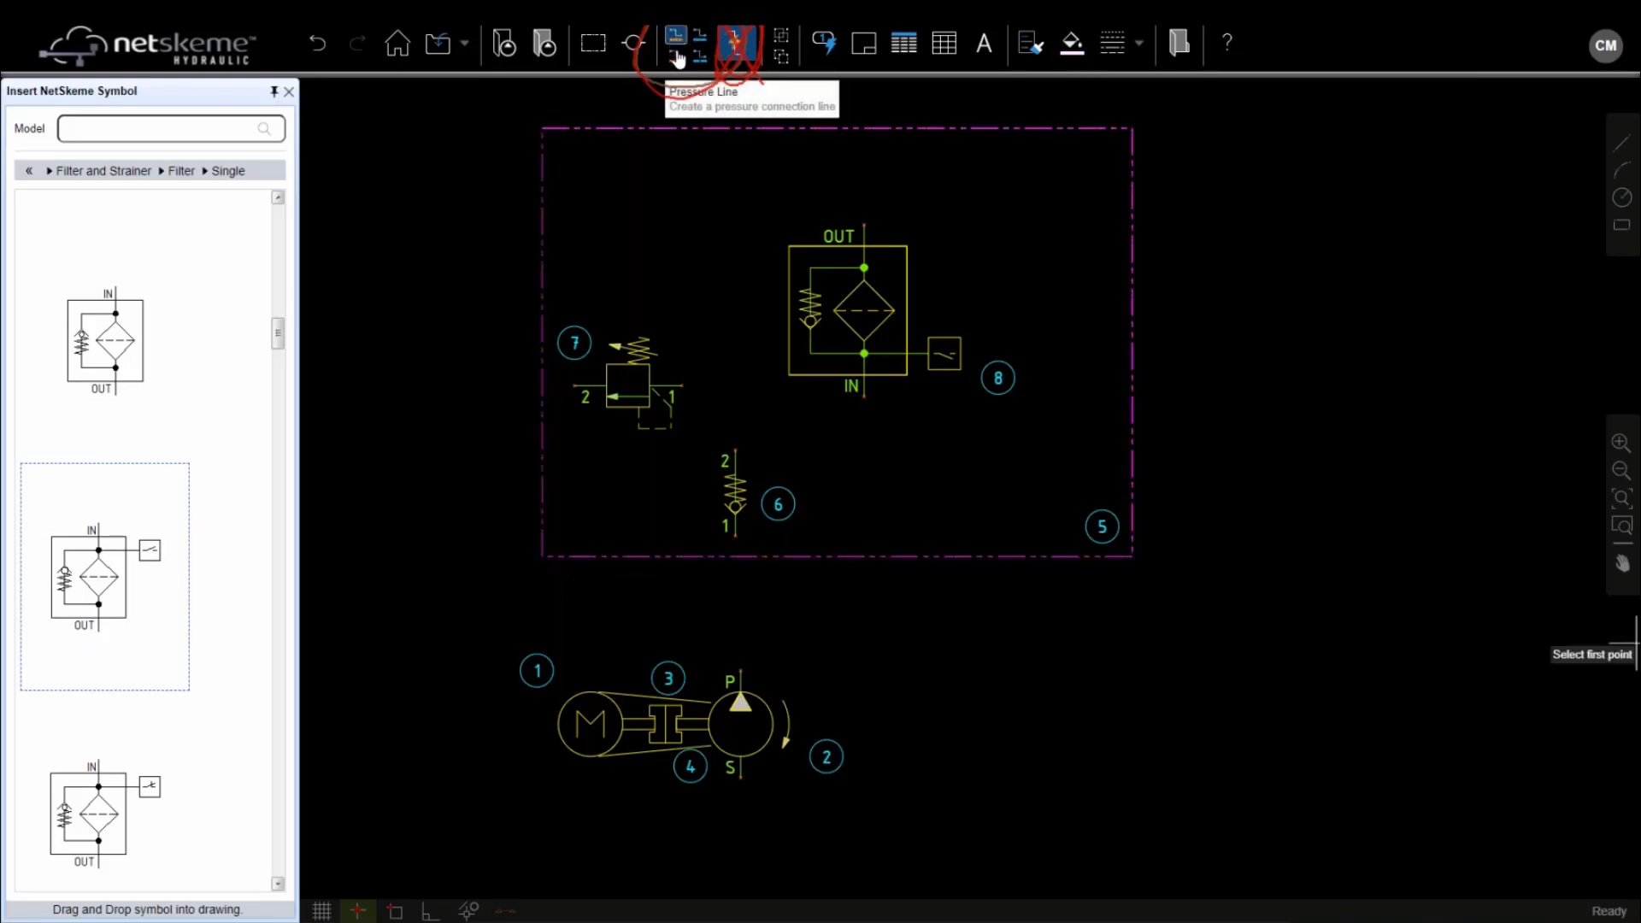
click(735, 535)
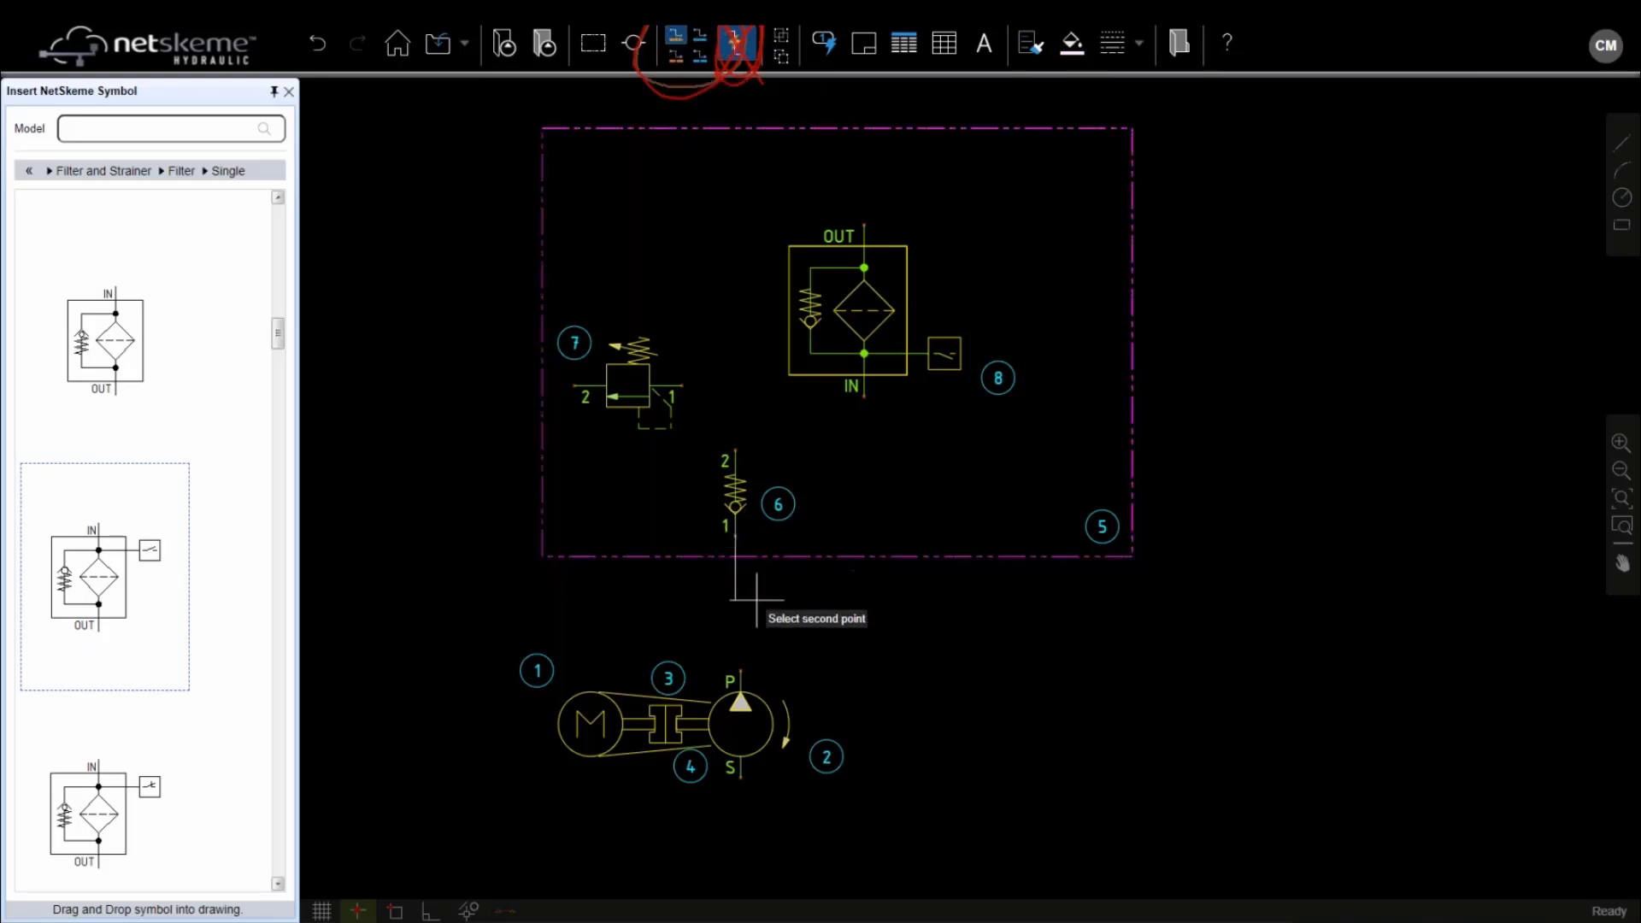
click(740, 670)
click(863, 396)
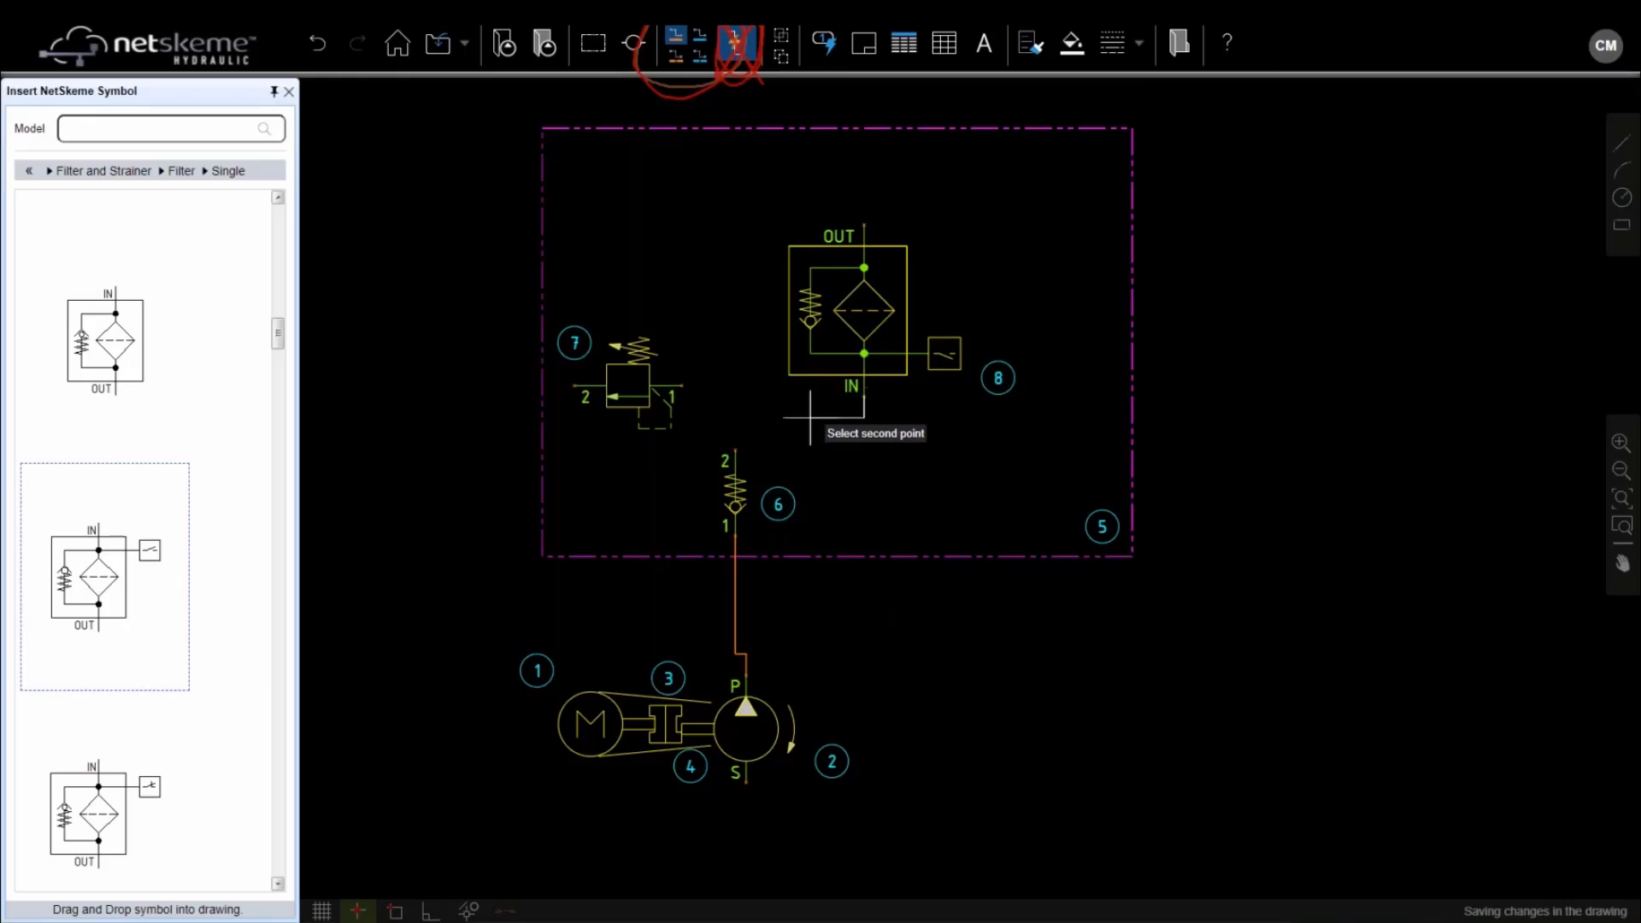
click(735, 451)
click(681, 386)
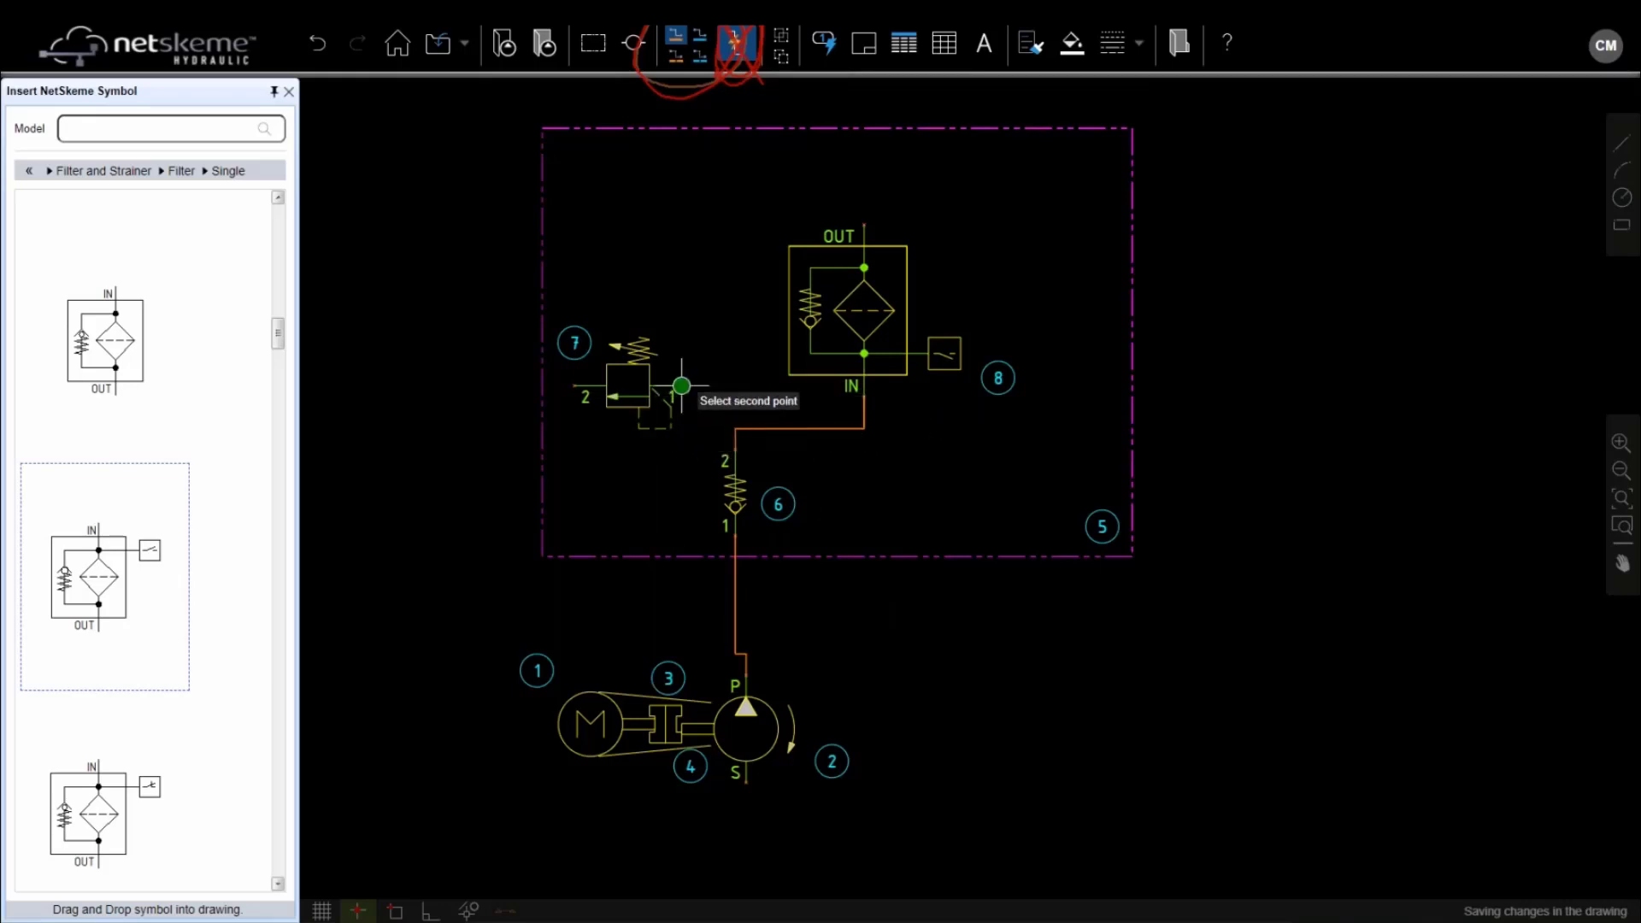
click(756, 428)
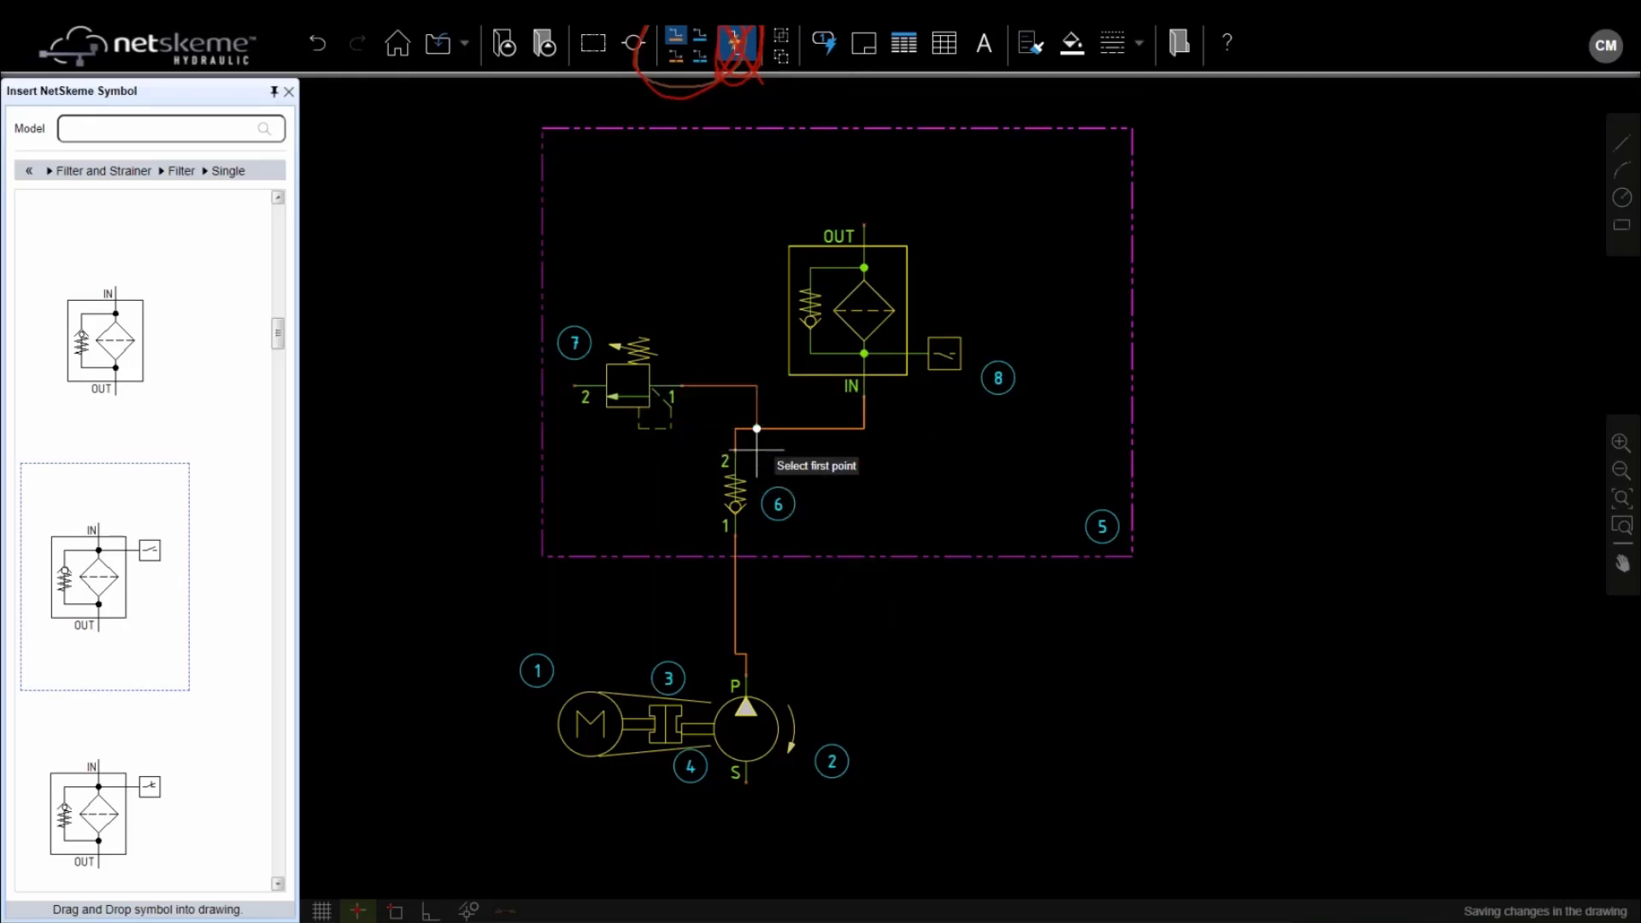
key(Escape)
click(752, 698)
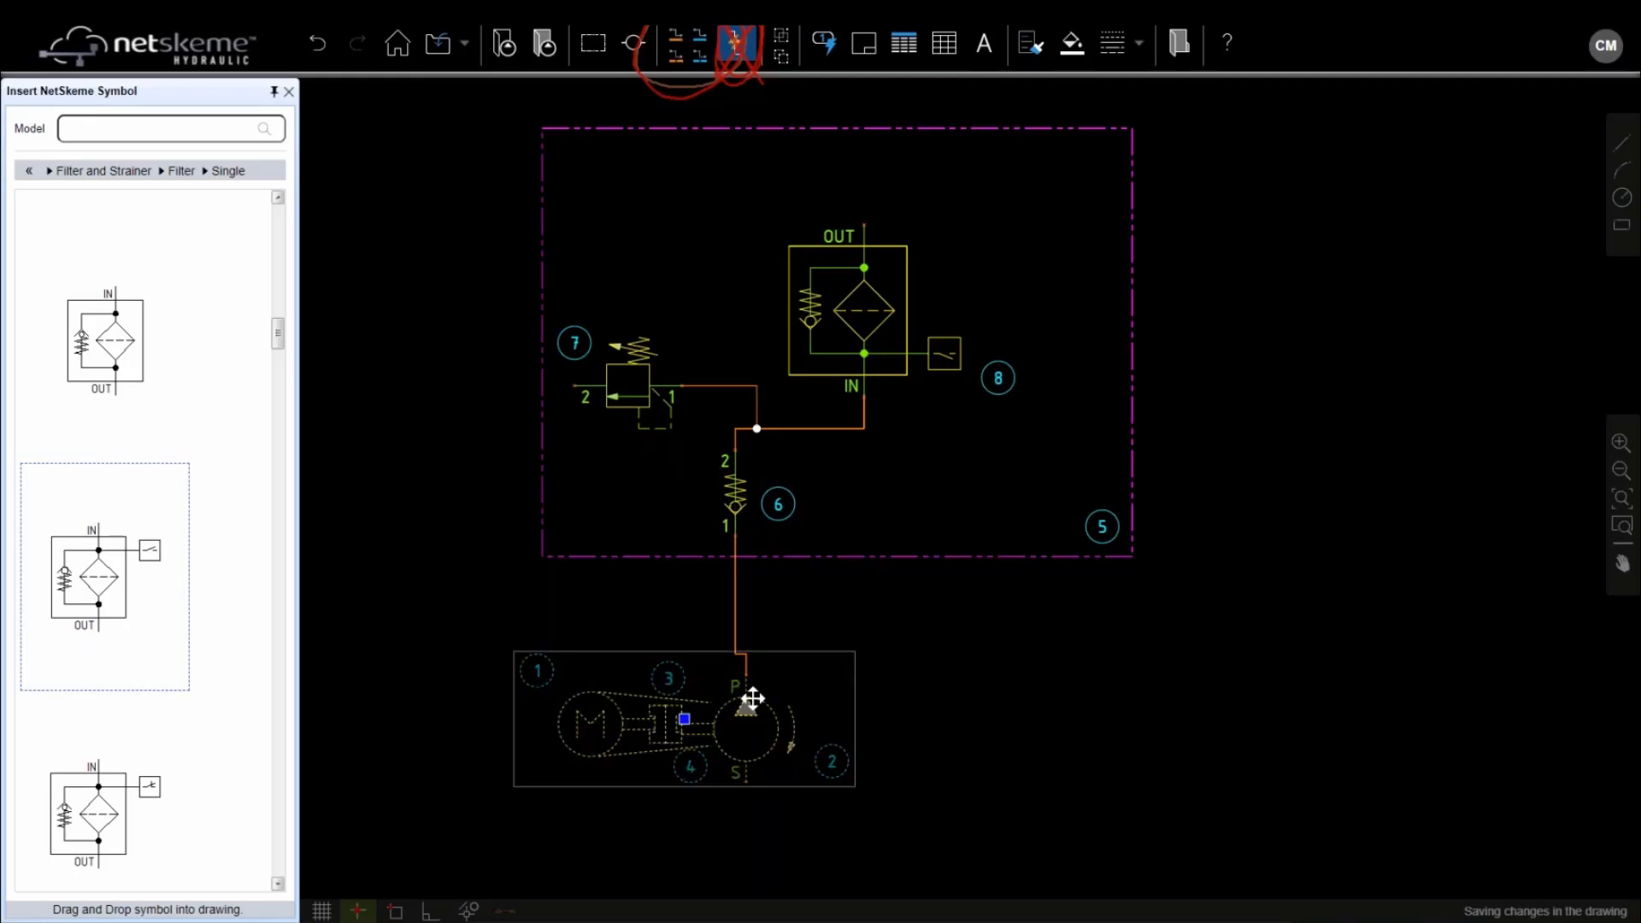
Ungroup the motor-pump assembly and line up the pump, coupling 3 and motor
right_click(727, 693)
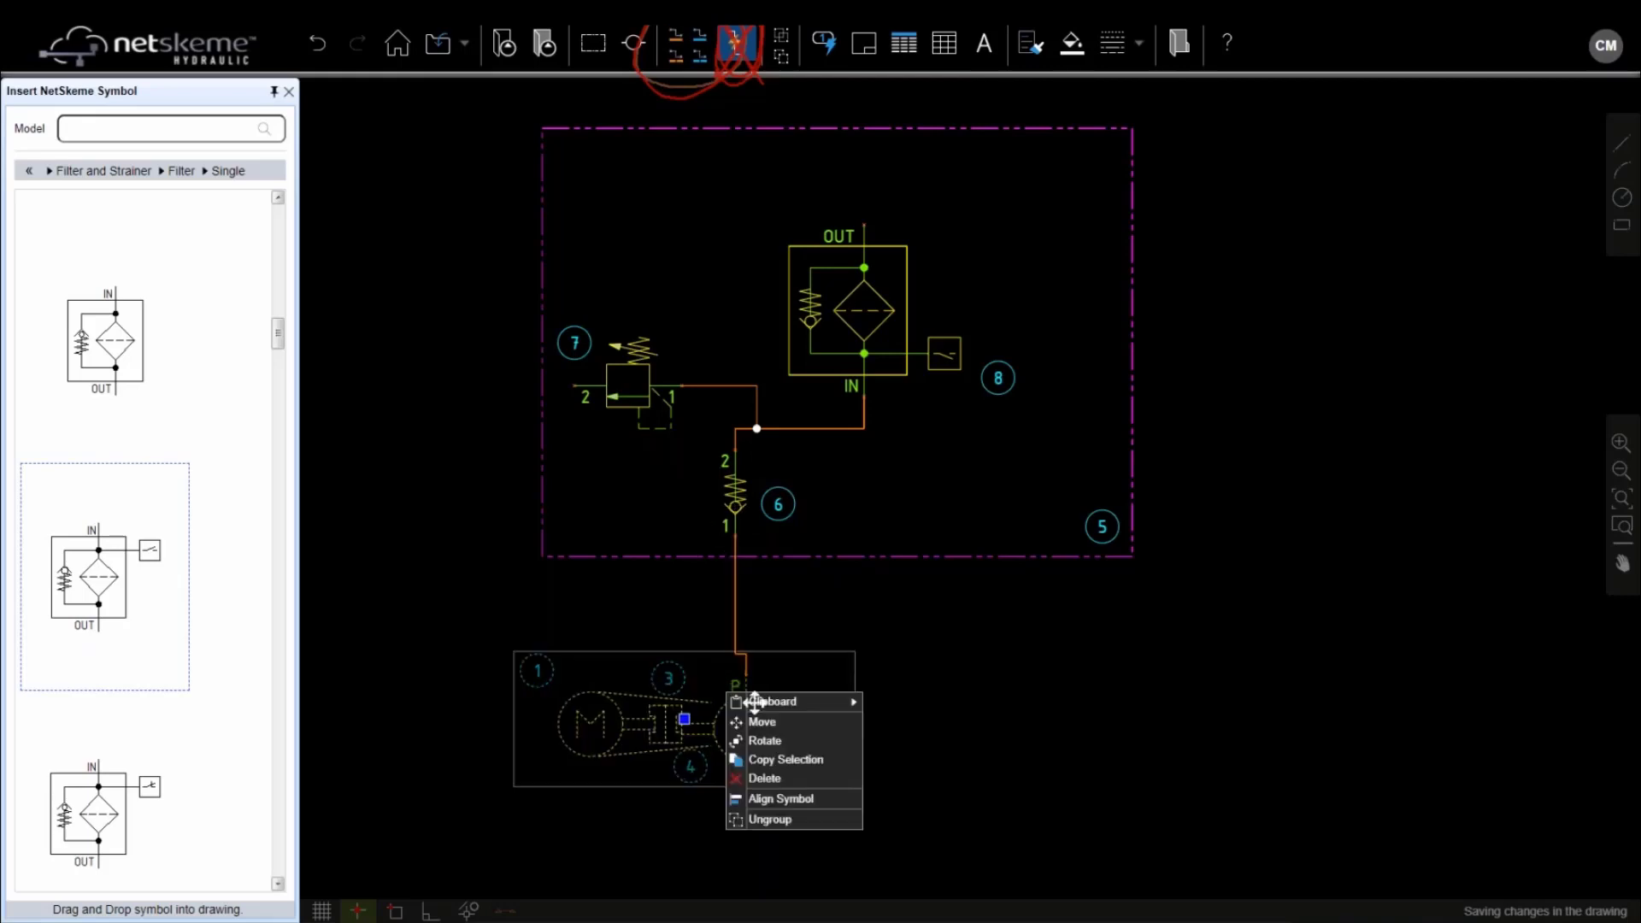
click(769, 819)
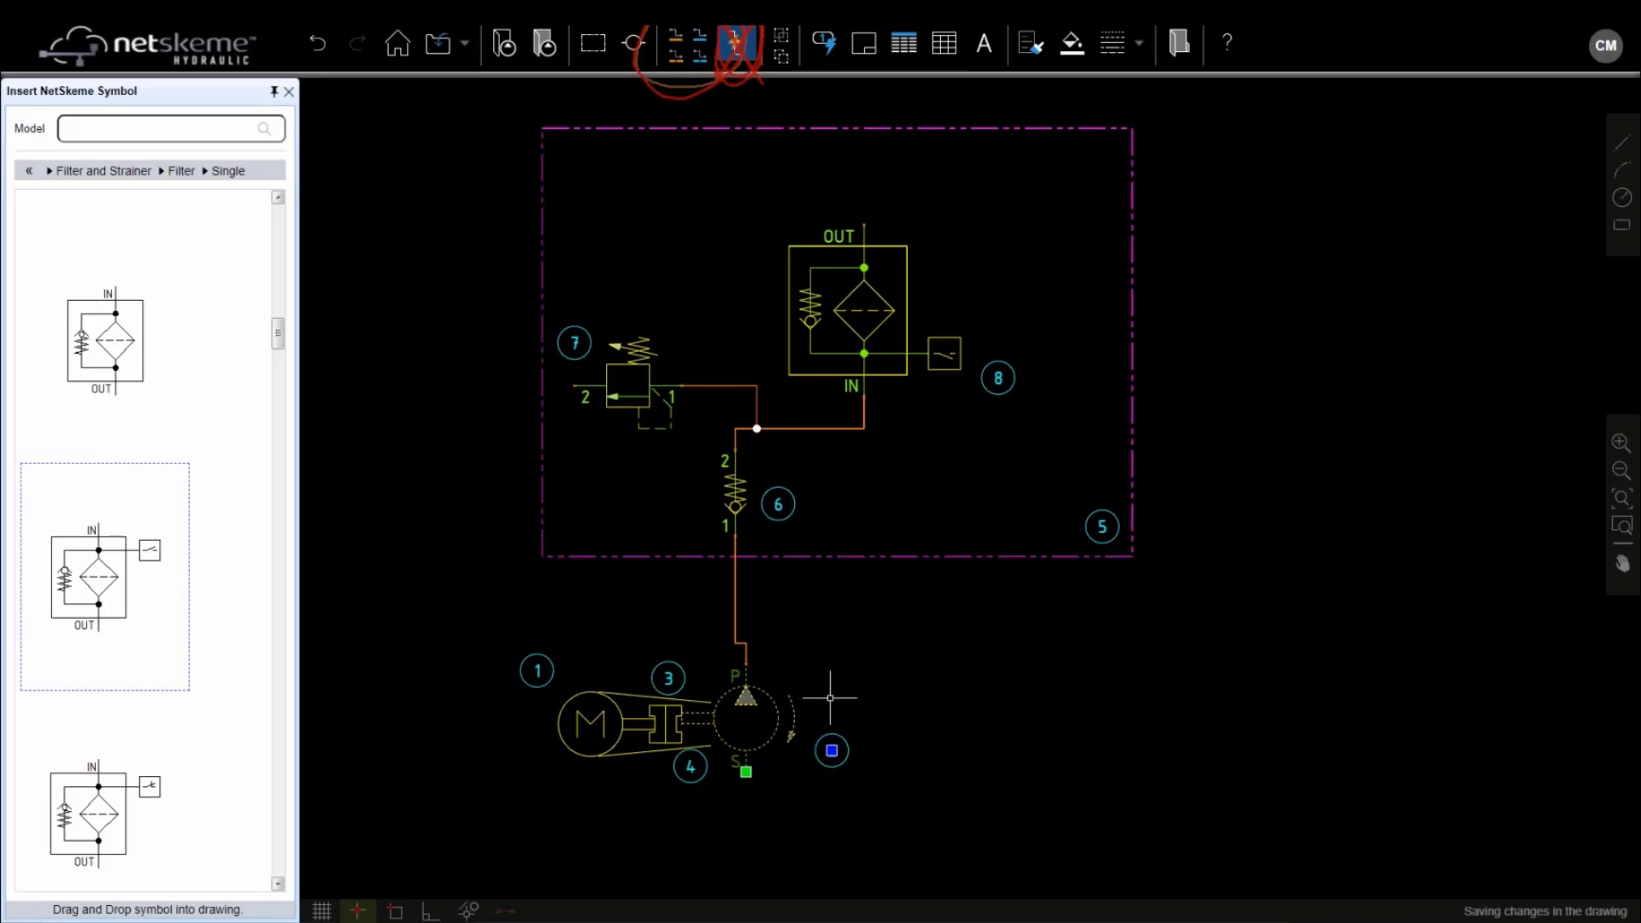
scroll(700, 743, up, 3)
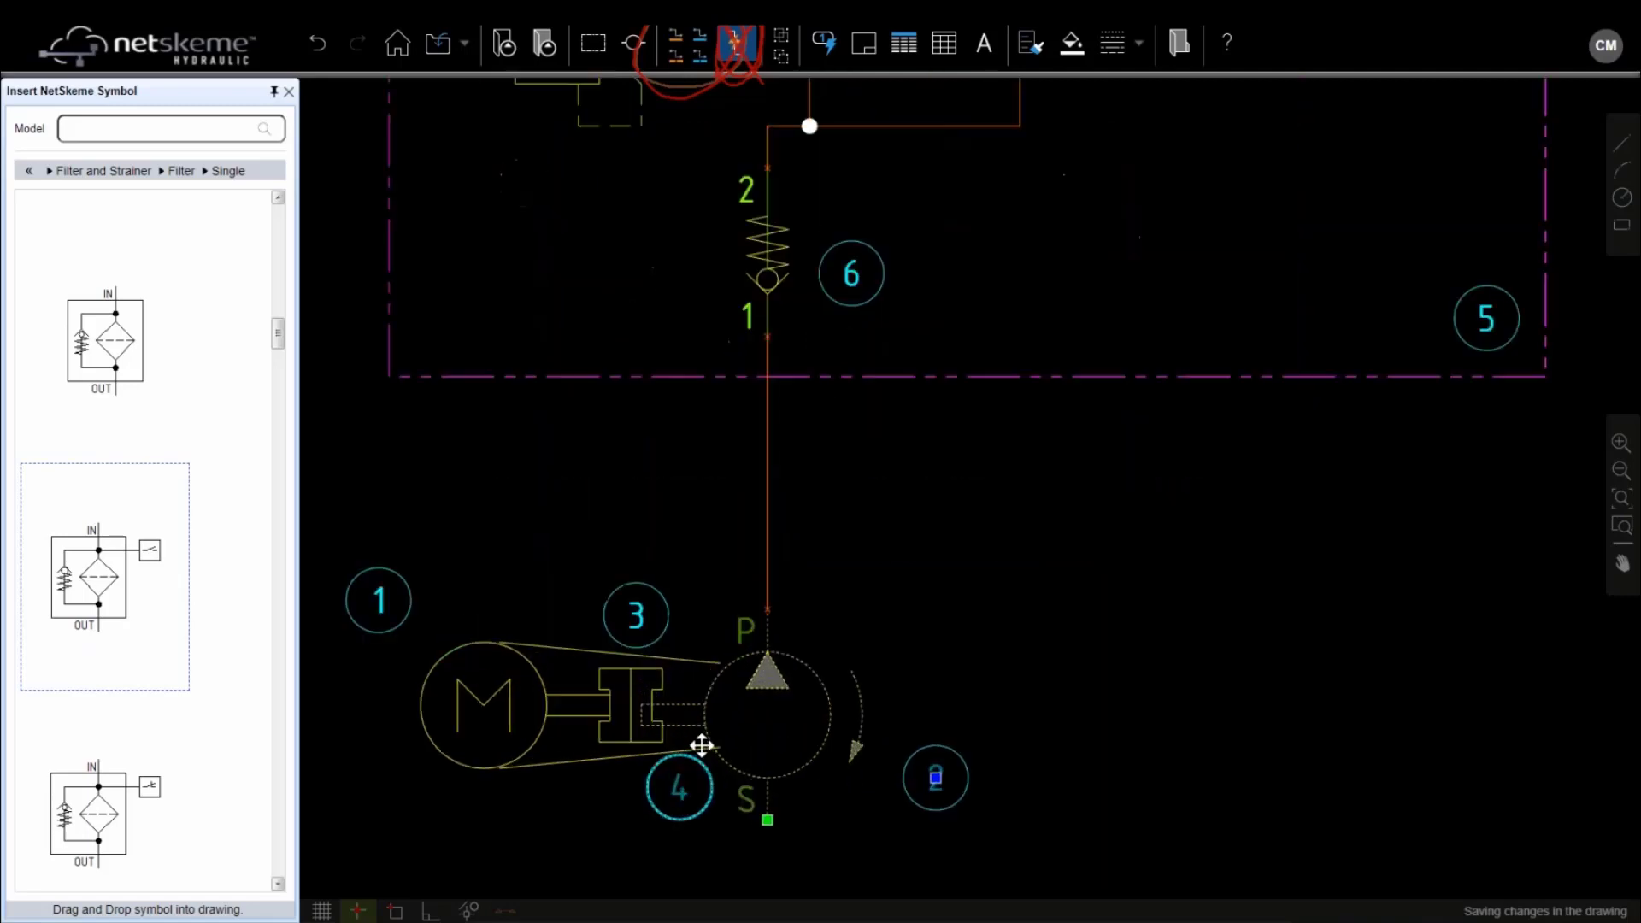
drag(700, 745, 701, 724)
click(767, 799)
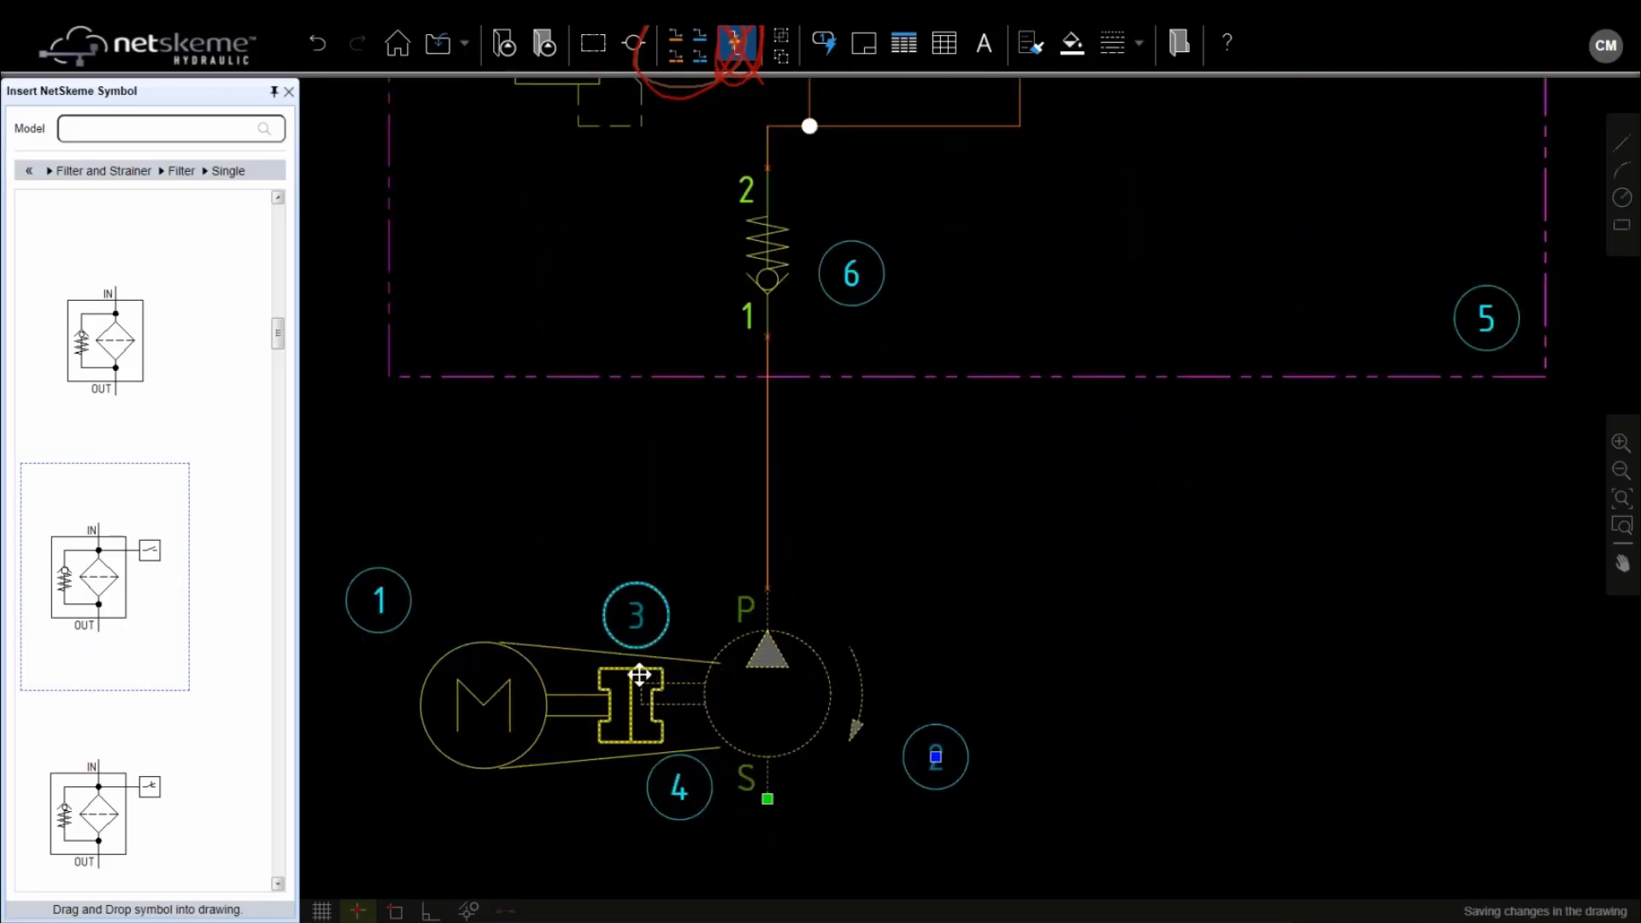
click(635, 675)
click(631, 705)
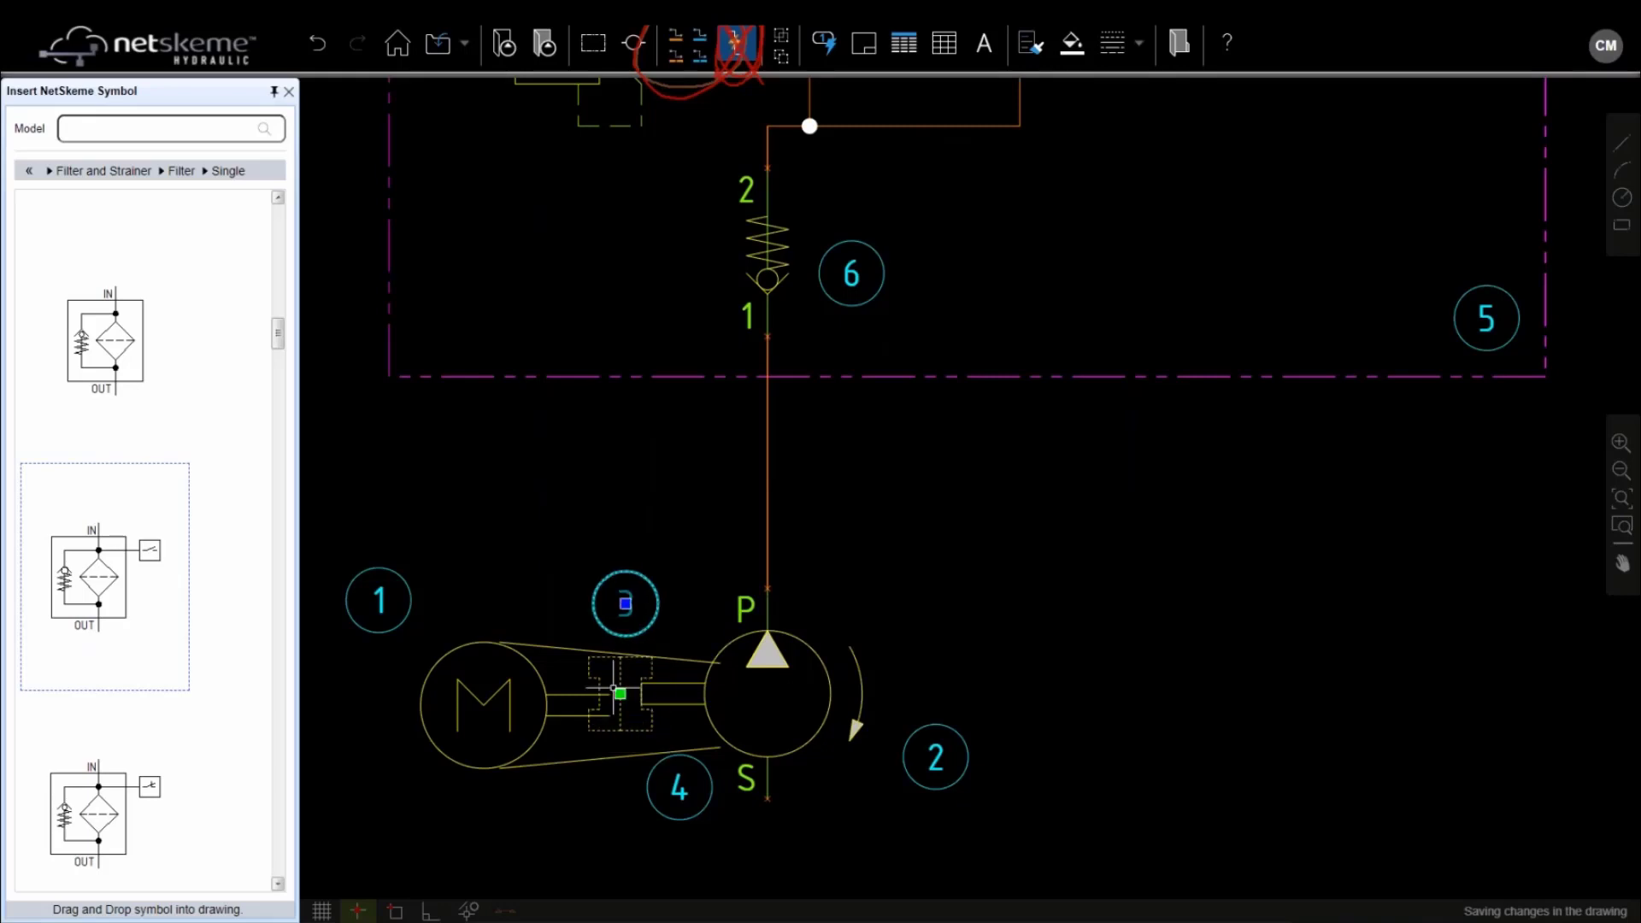
click(599, 694)
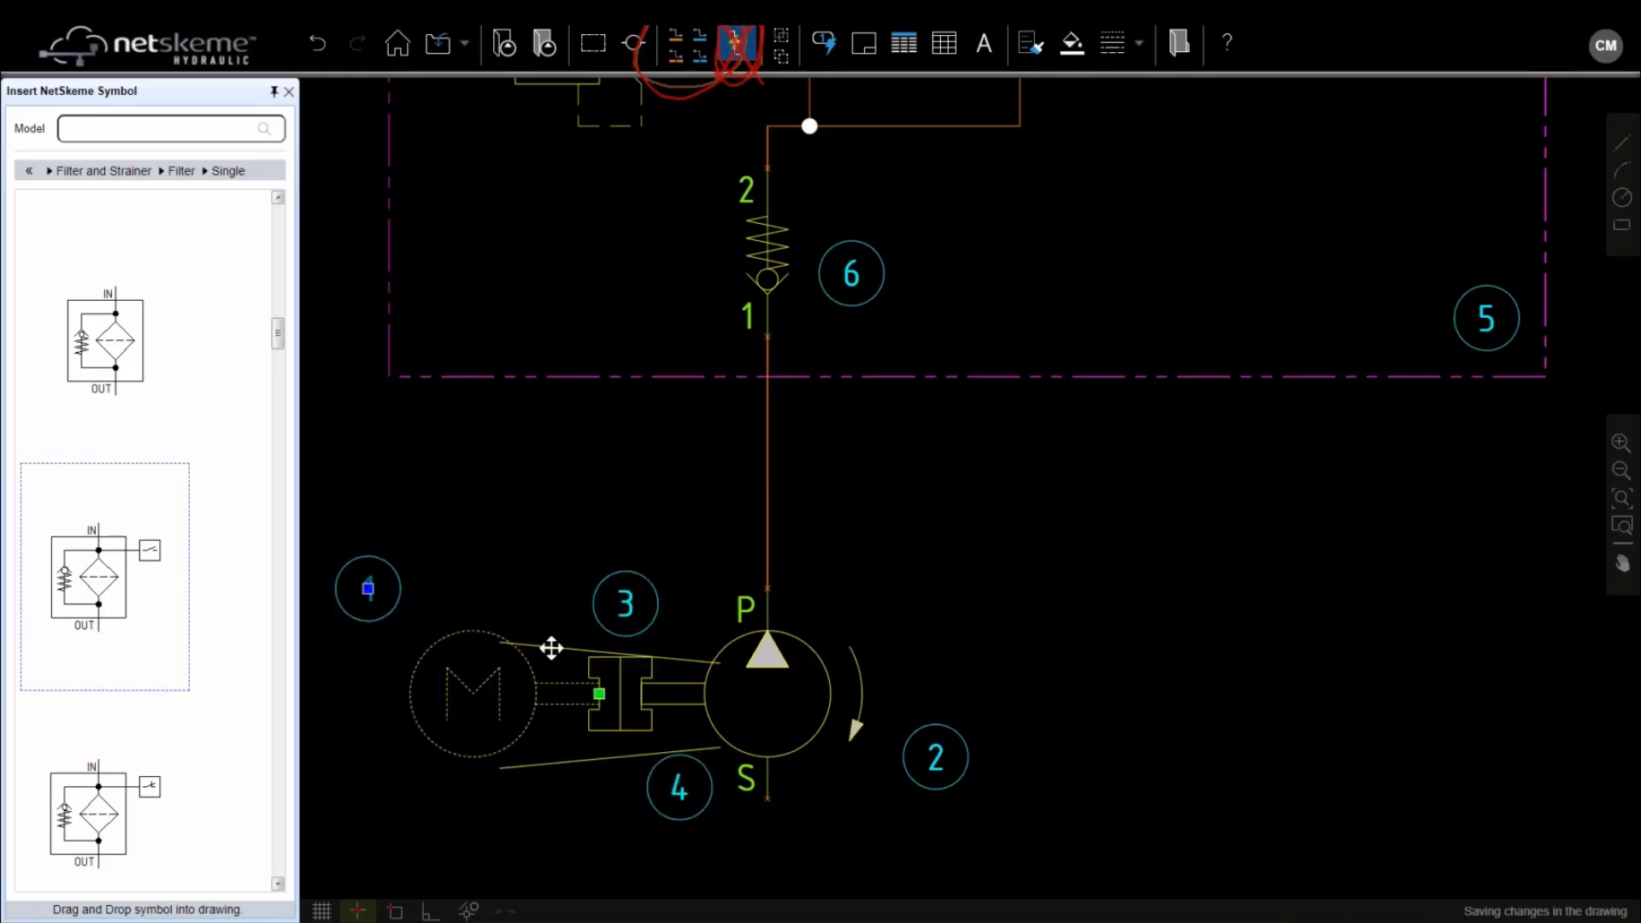
key(Escape)
click(564, 653)
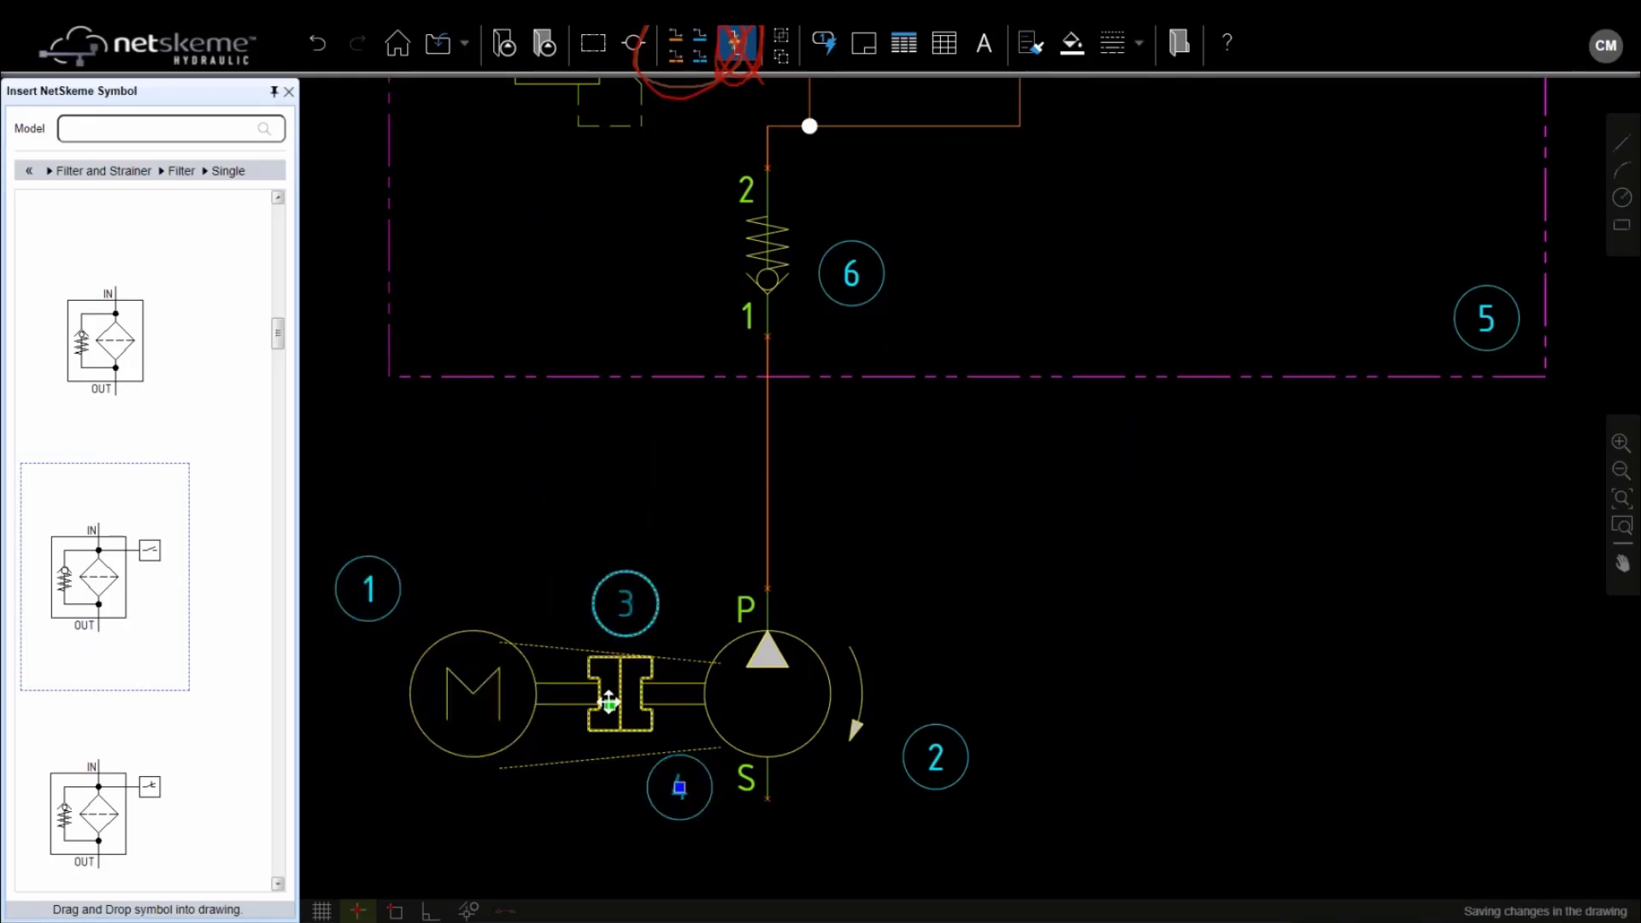
key(Escape)
Nudge filter 8 up three grid steps and recentre the manifold frame in view
scroll(893, 474, down, 1)
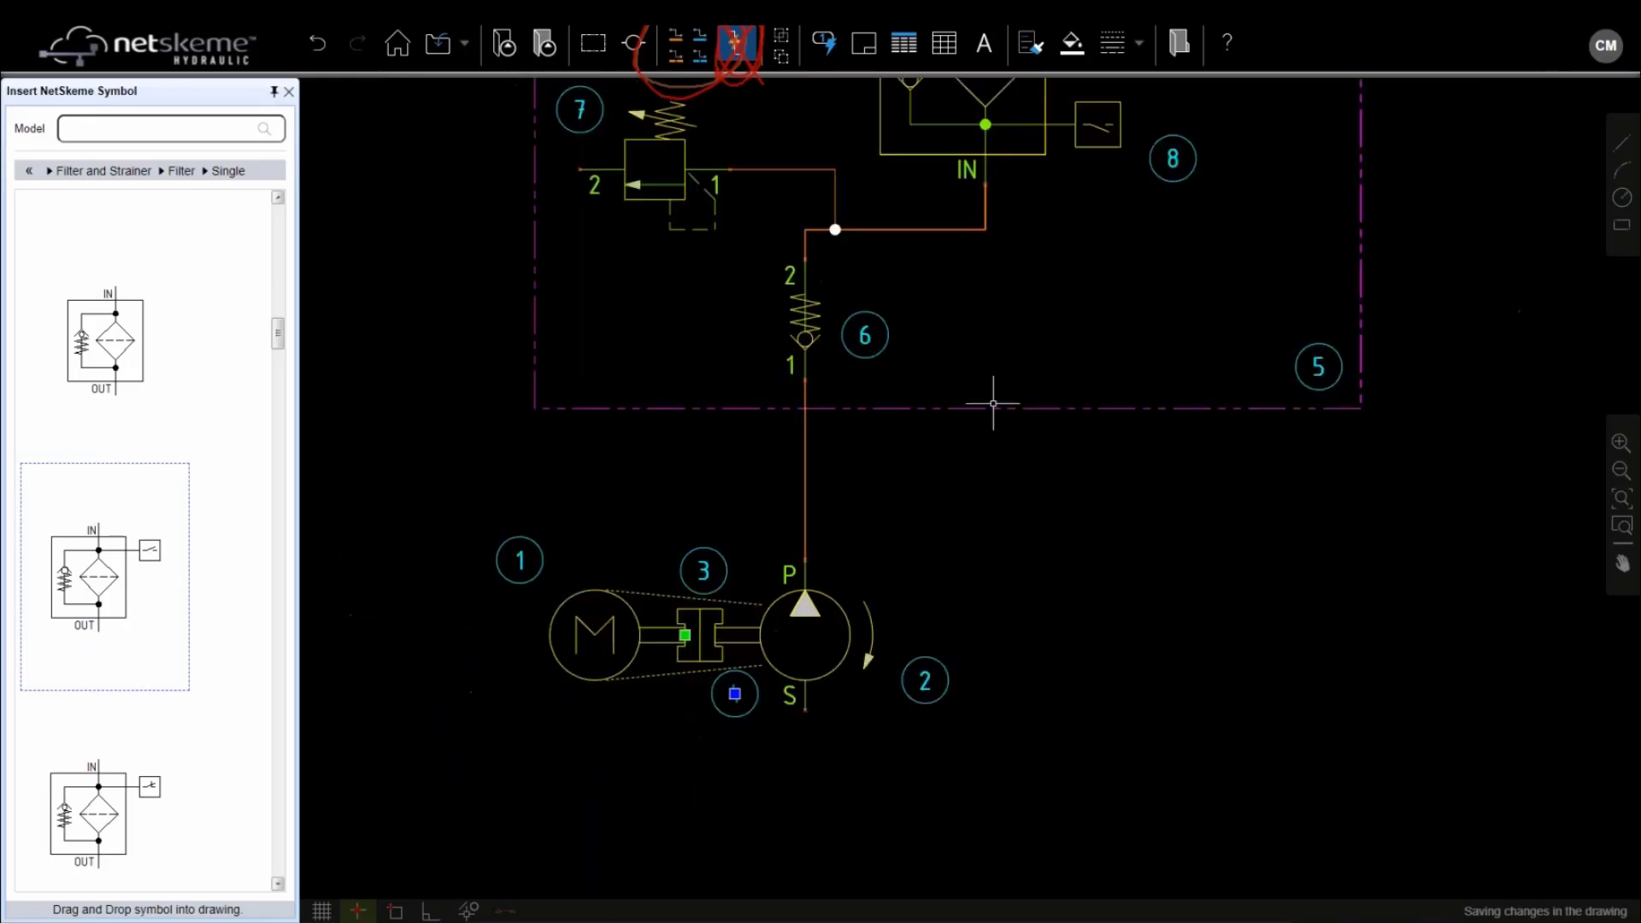
middle_drag(956, 459, 814, 736)
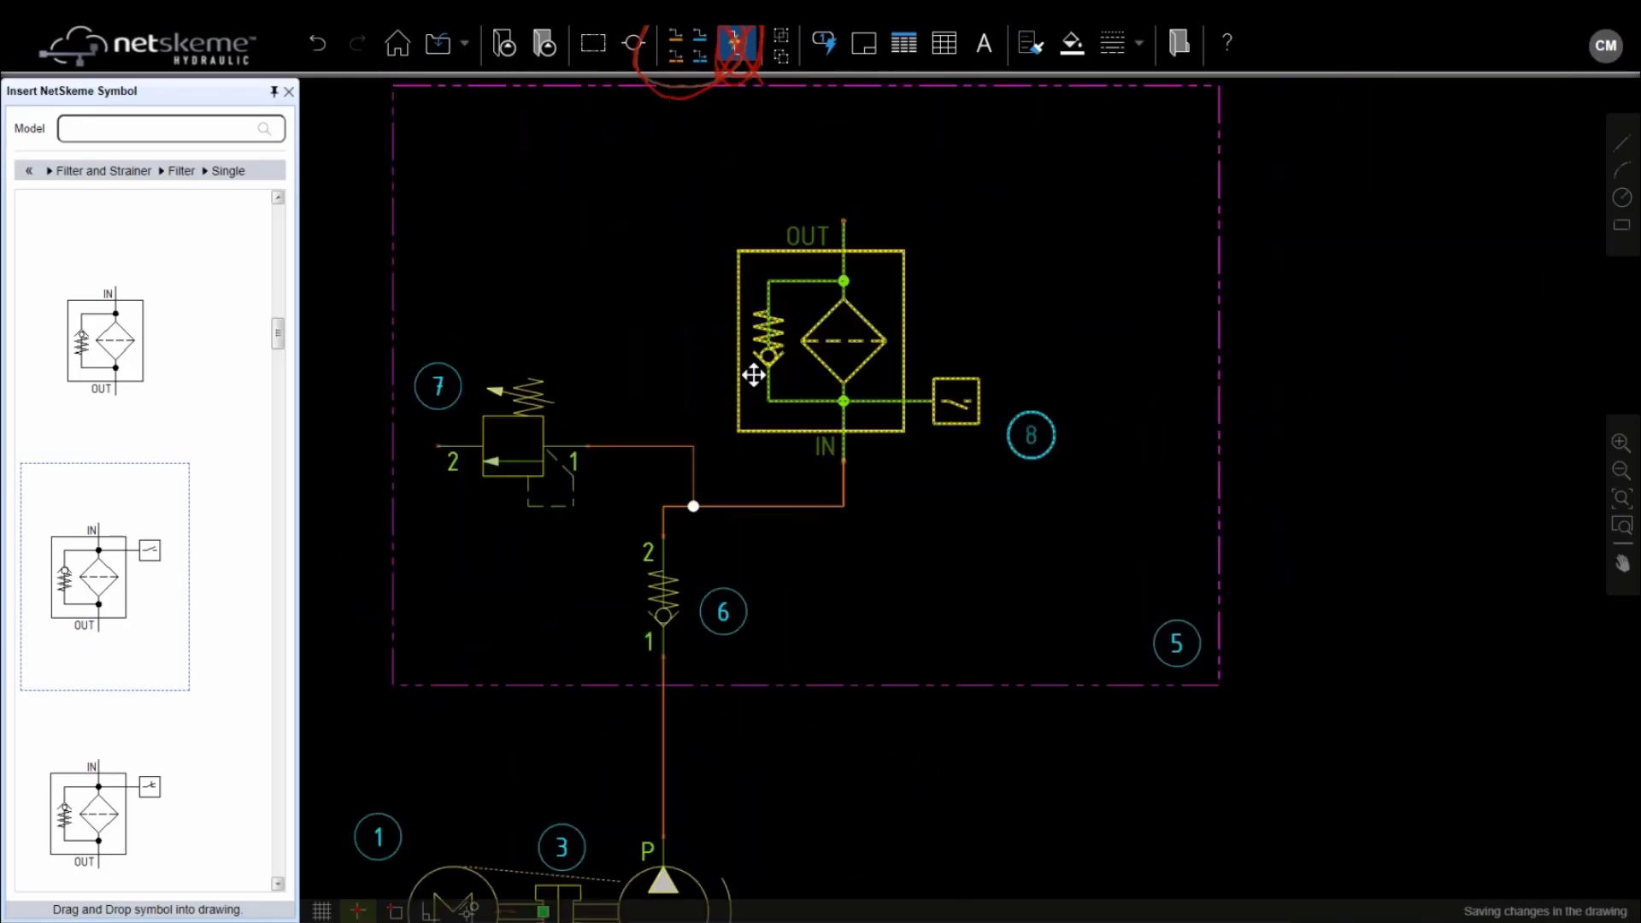
click(863, 346)
key(ctrl+Up)
key(ctrl+Up)
key(ctrl+Up)
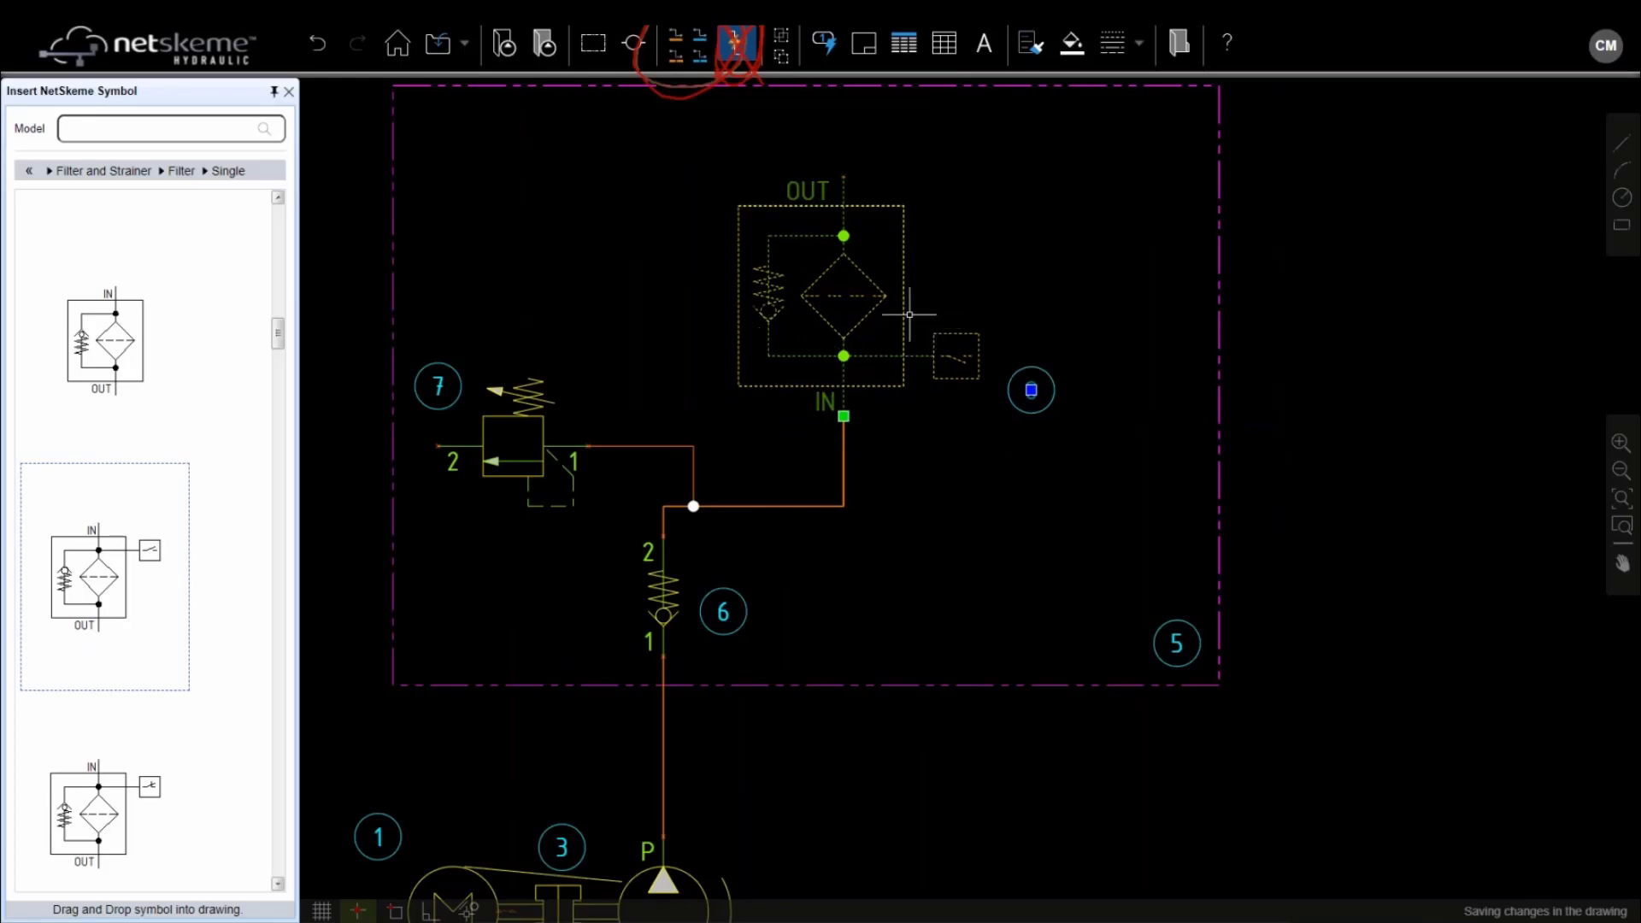
key(Escape)
scroll(1026, 256, down, 1)
middle_drag(1040, 256, 843, 455)
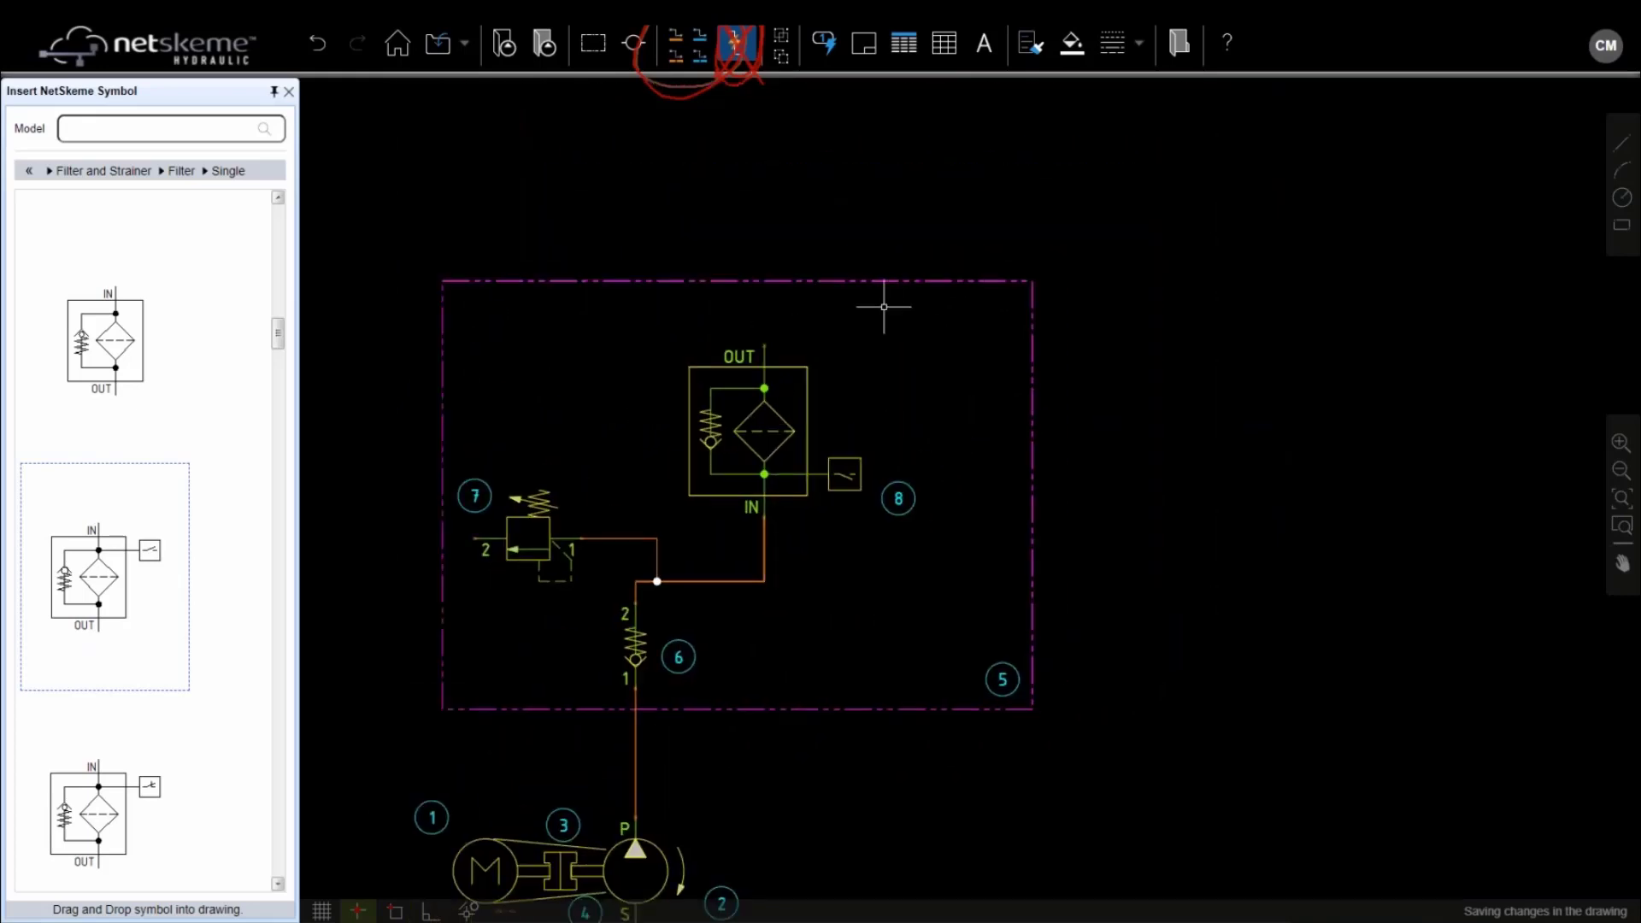
Place a G 3/4 port P1 on the manifold frame's right edge and start a line from it
click(633, 47)
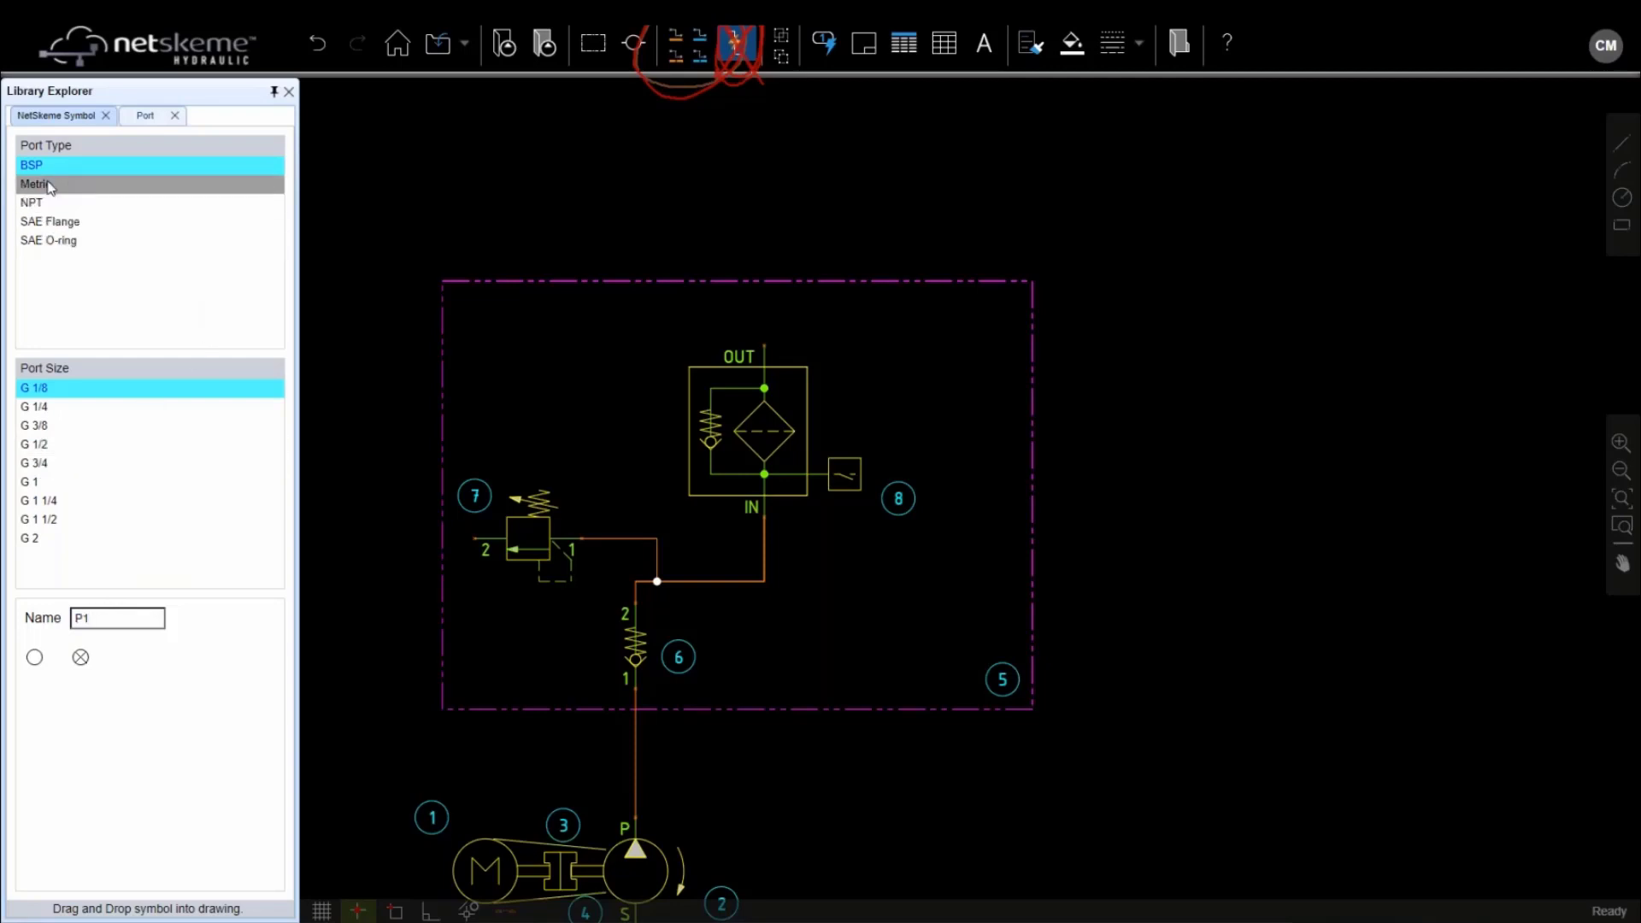
click(62, 466)
drag(37, 671, 1031, 335)
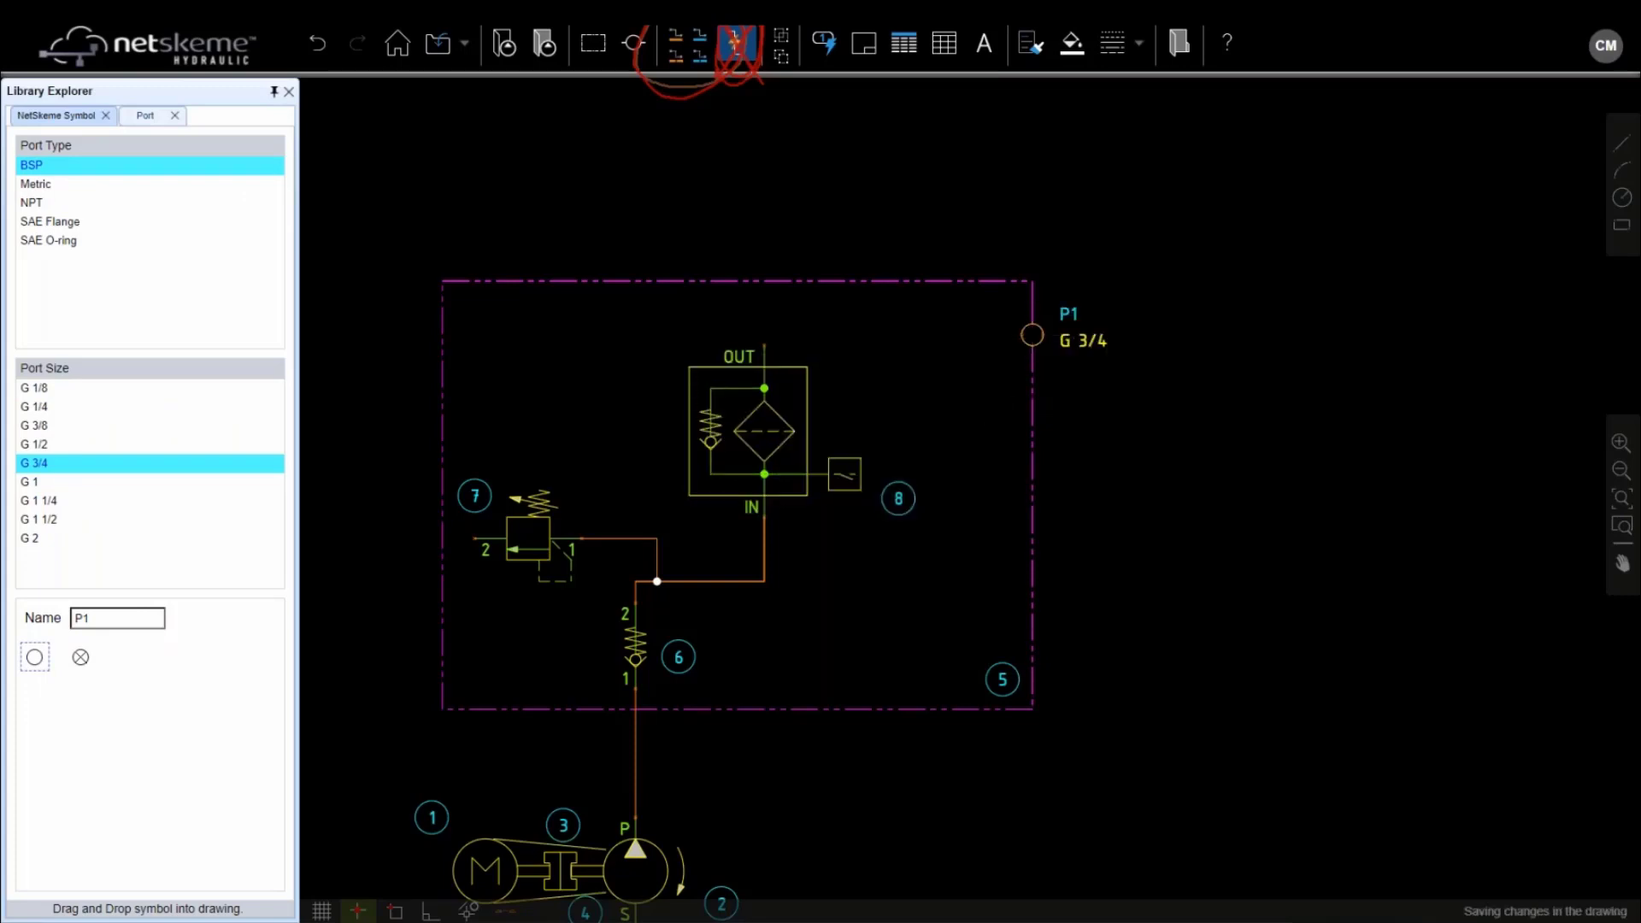
click(675, 36)
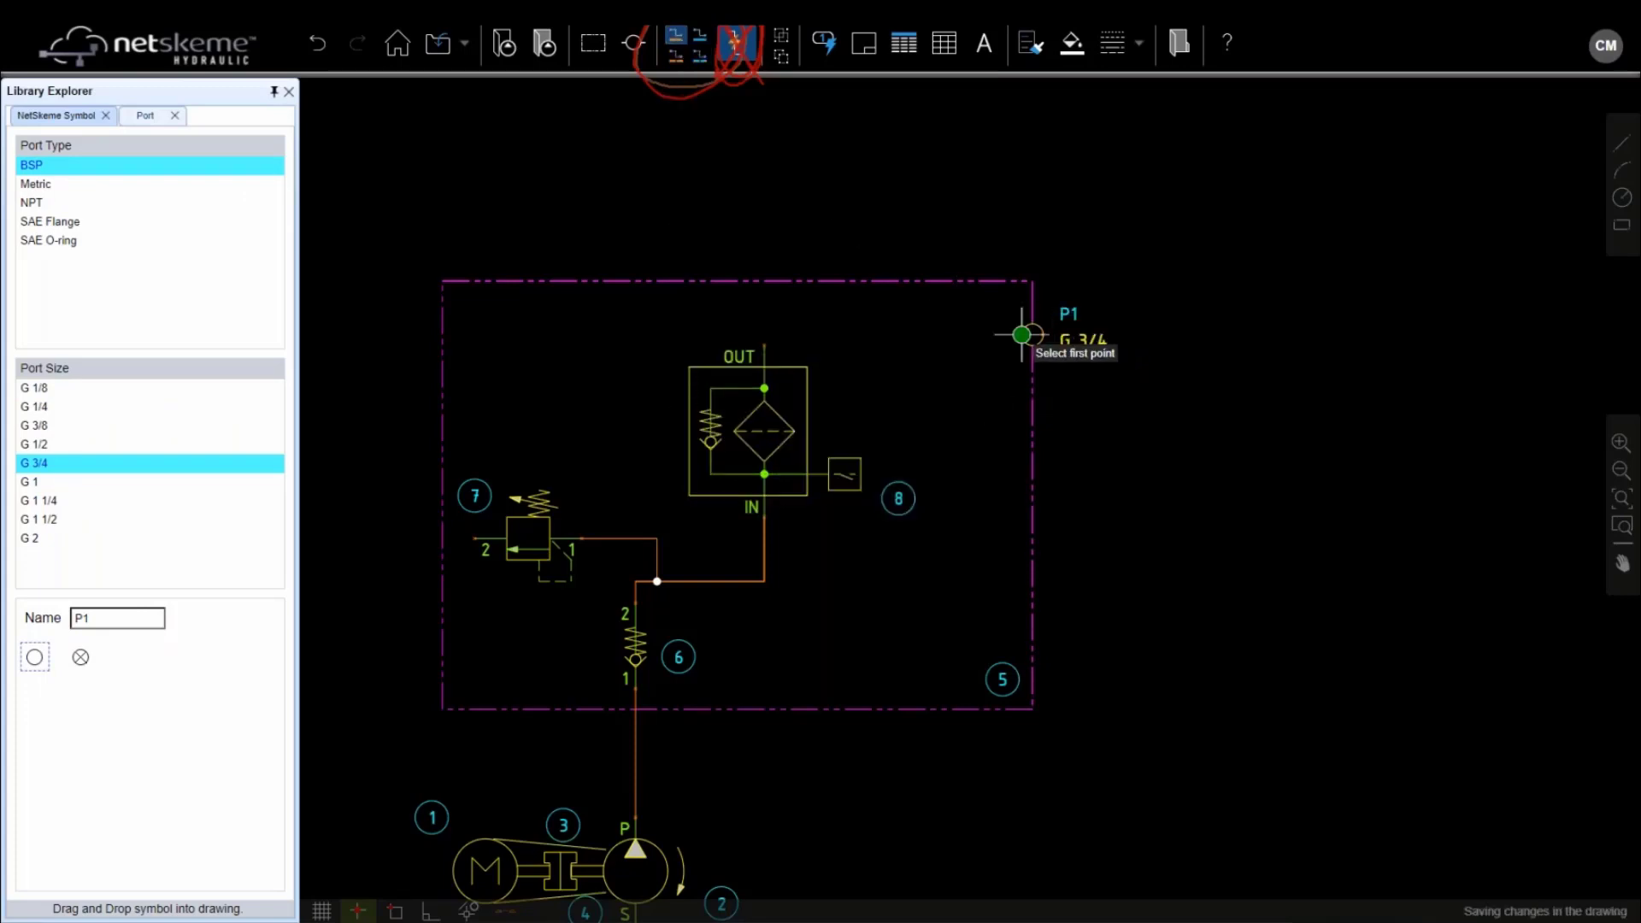
click(1021, 334)
Finish the line at filter OUT and copy port P1 lower down the right edge
click(764, 347)
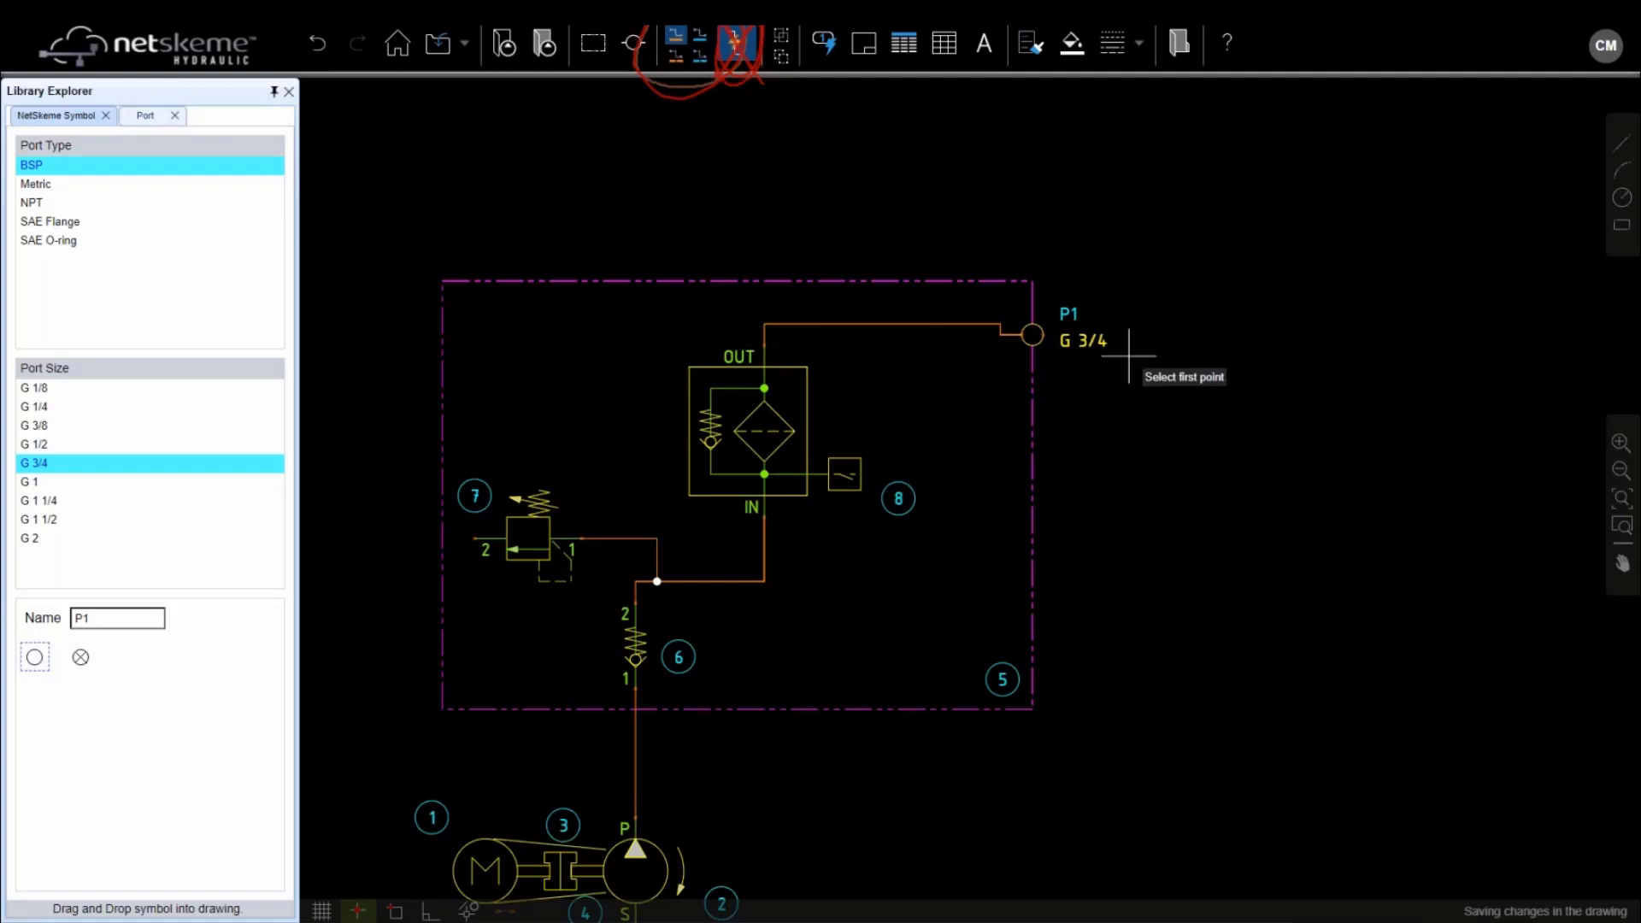
key(Escape)
click(1033, 334)
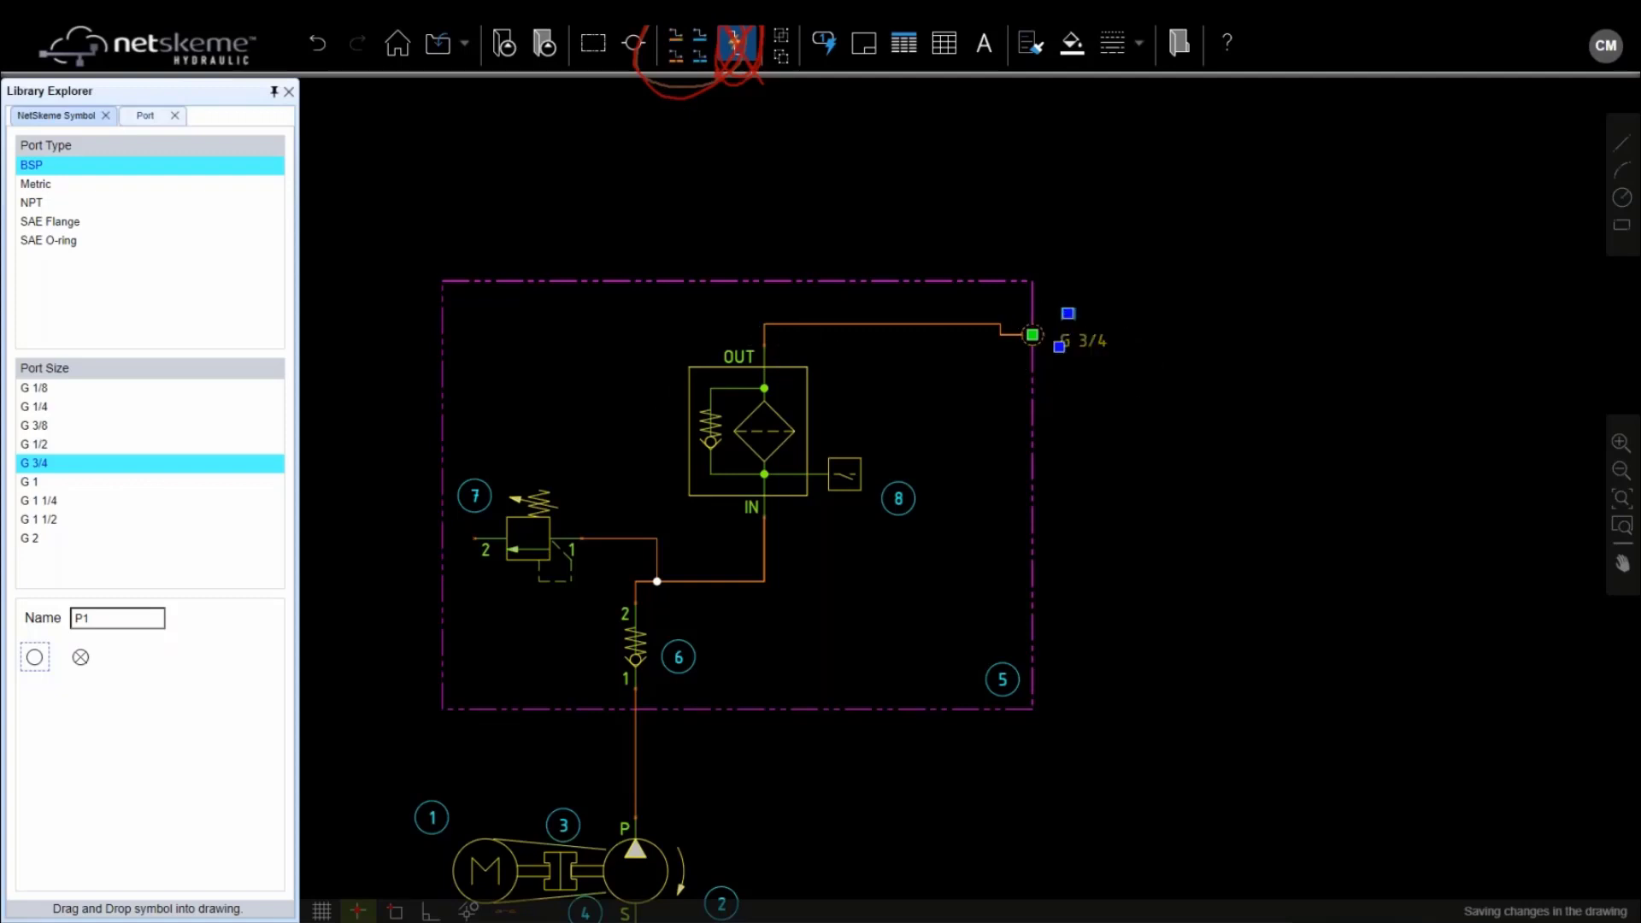
right_click(1034, 332)
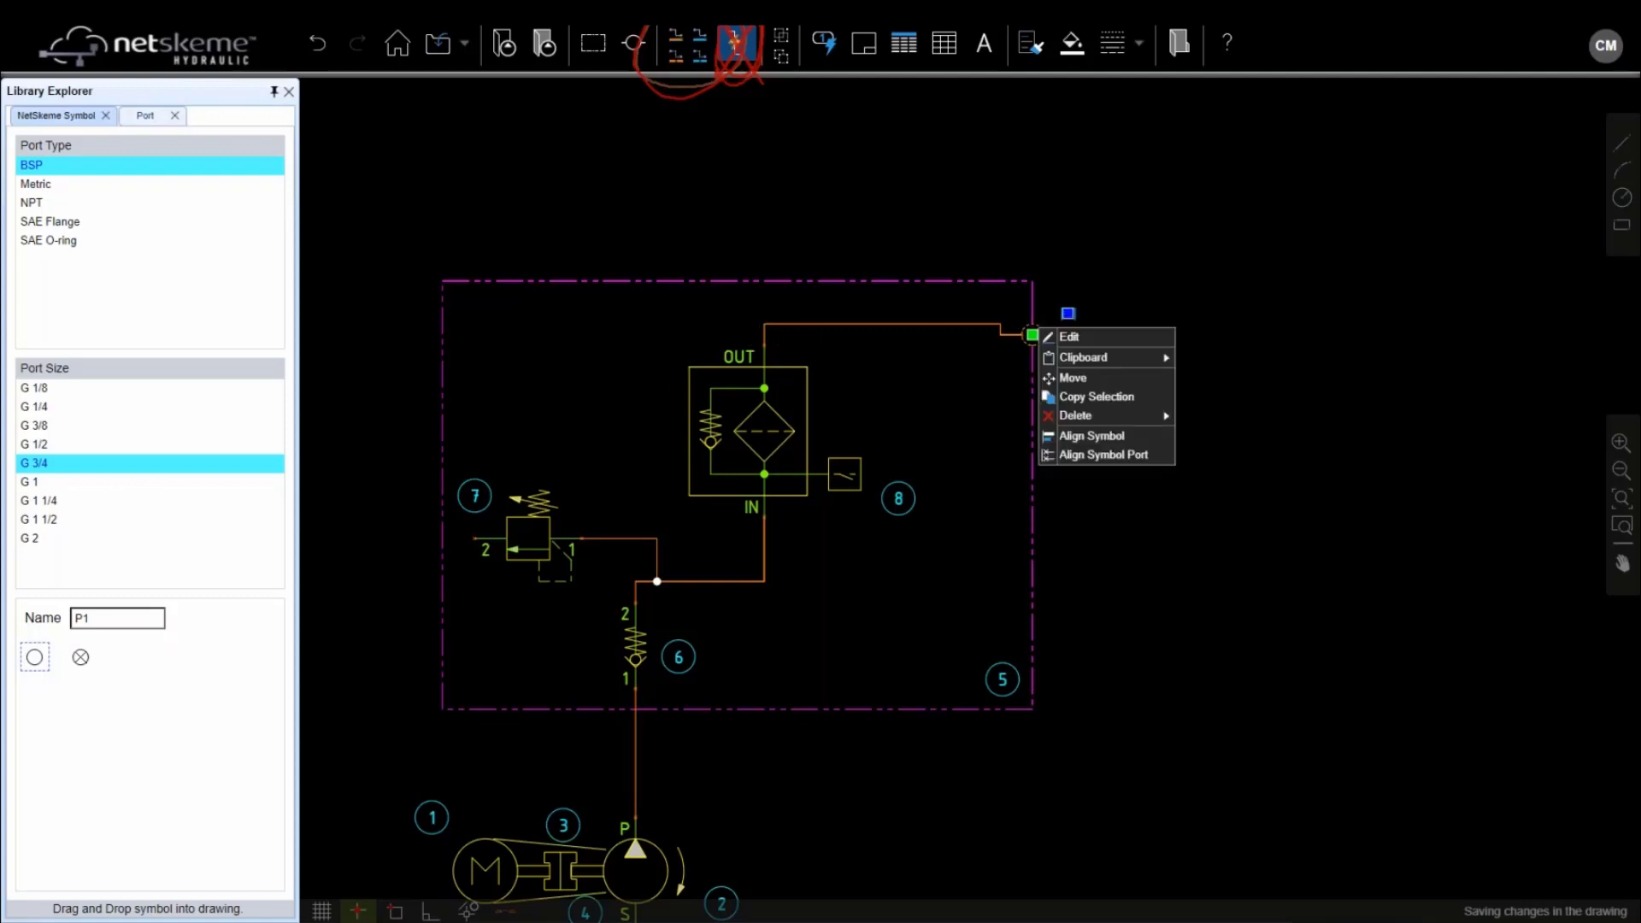
click(1070, 379)
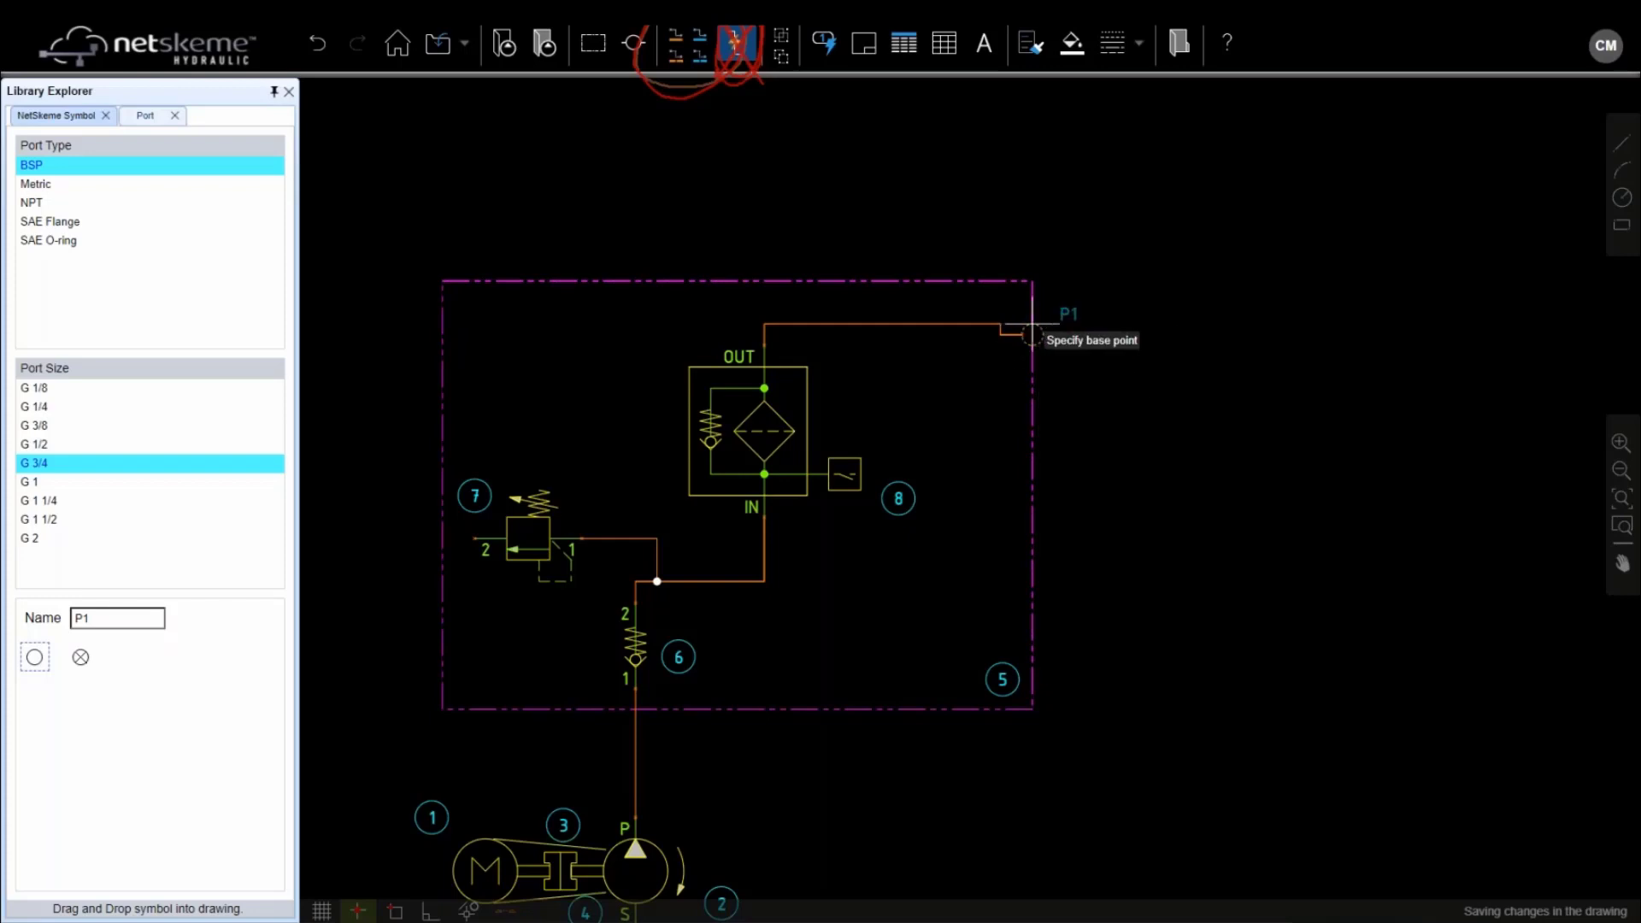
click(1032, 334)
click(1032, 560)
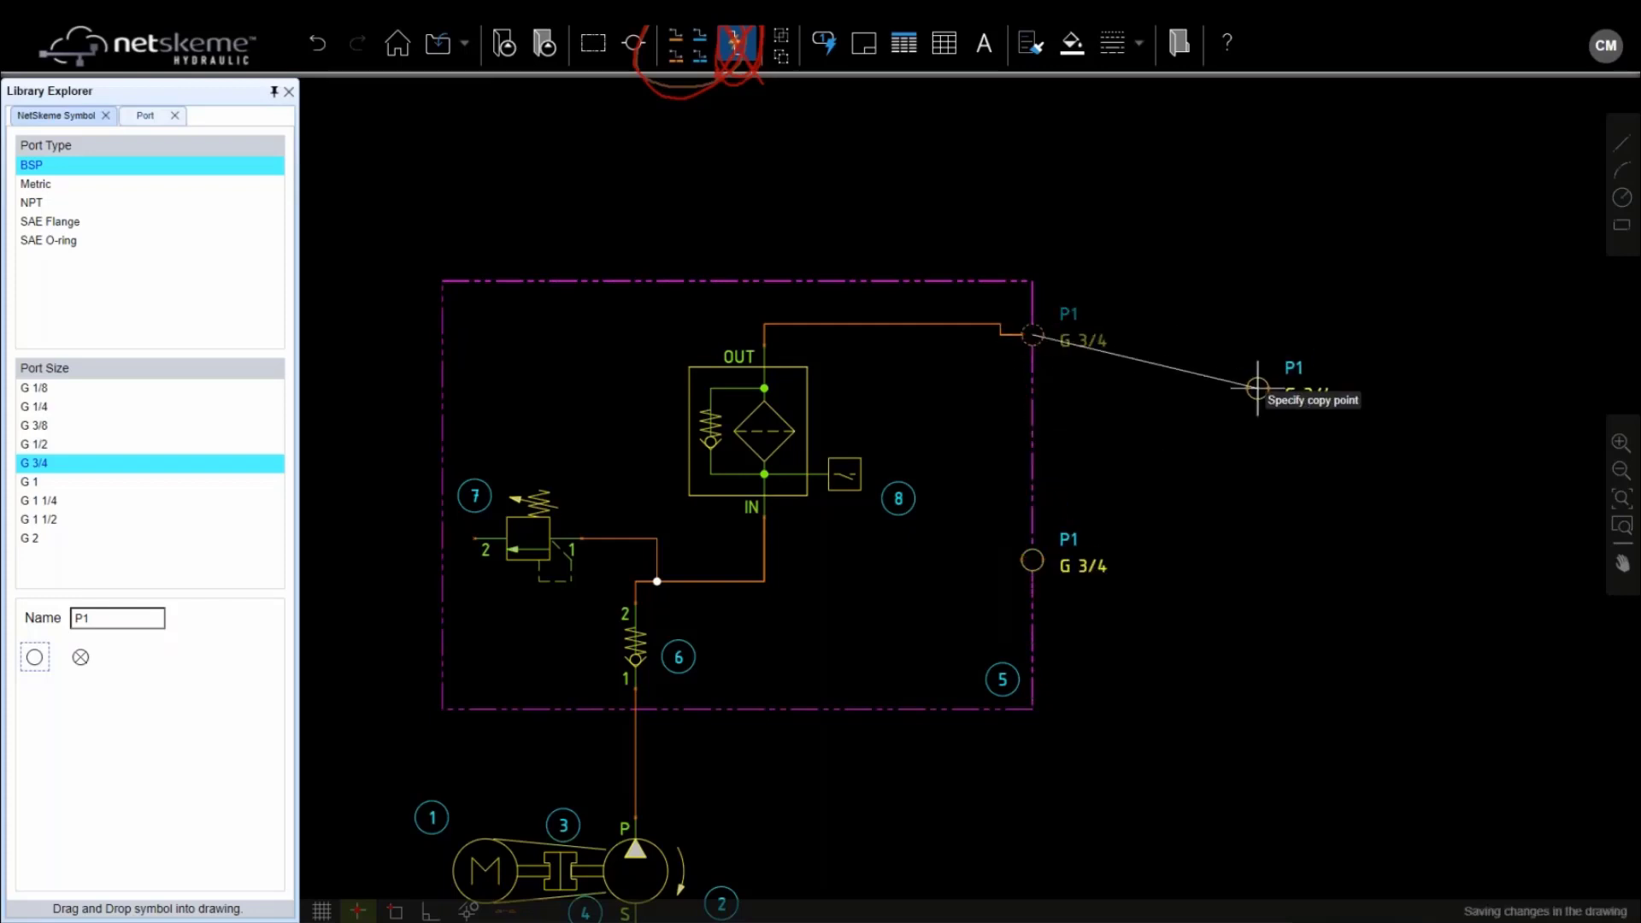
key(Escape)
Copy and paste another P1 port onto the manifold's bottom edge
click(1084, 538)
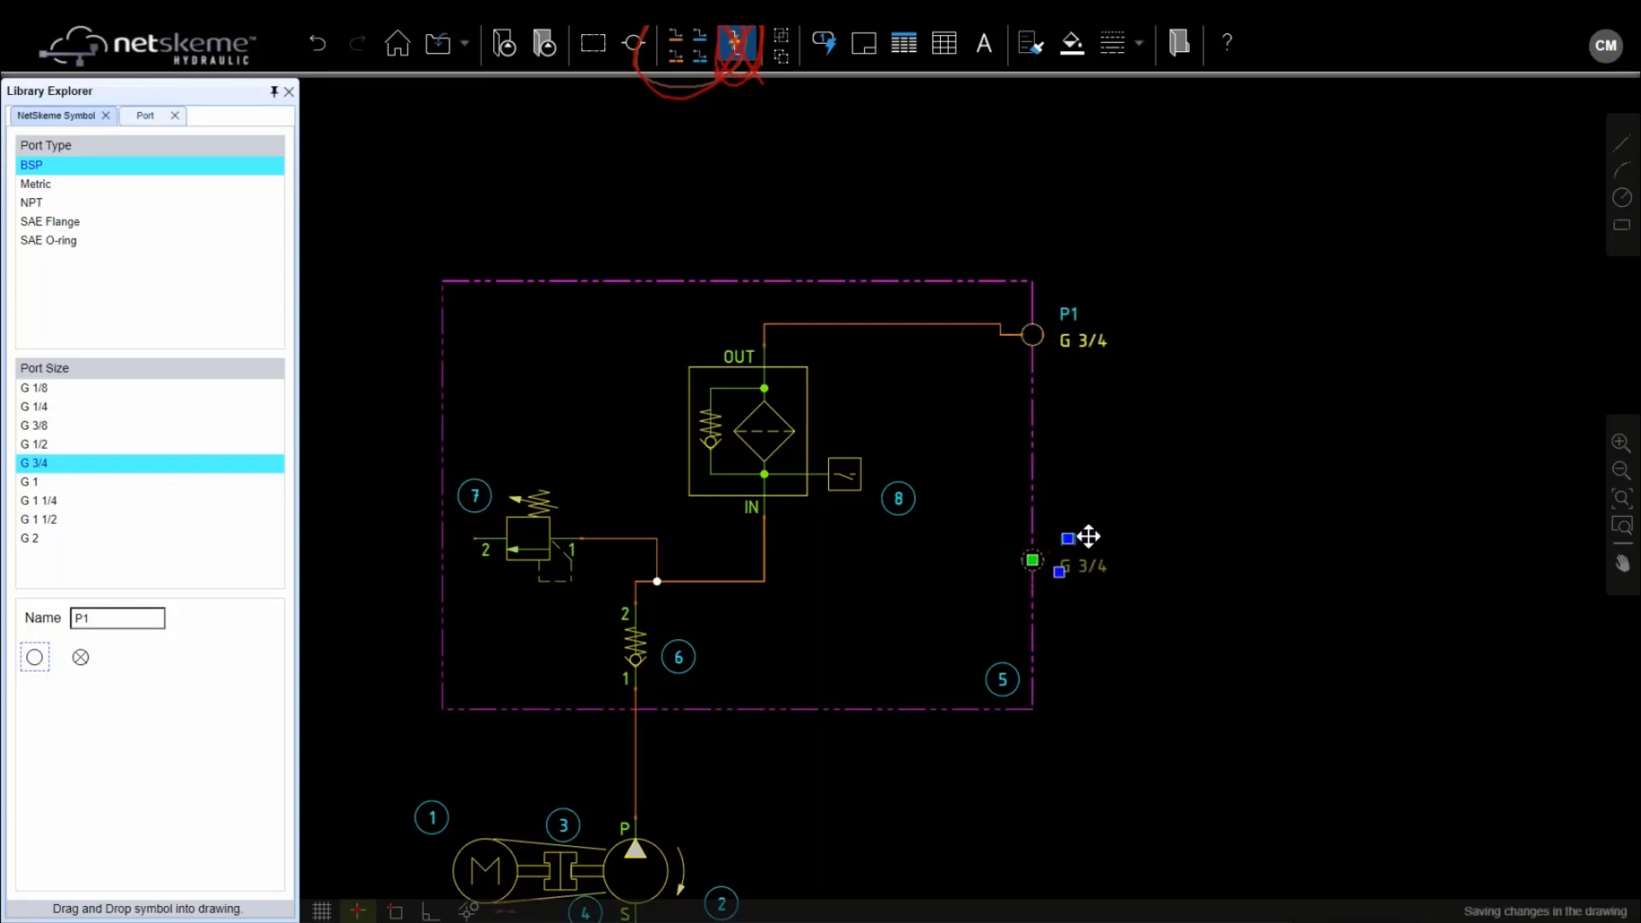
key(ctrl+c)
key(ctrl+v)
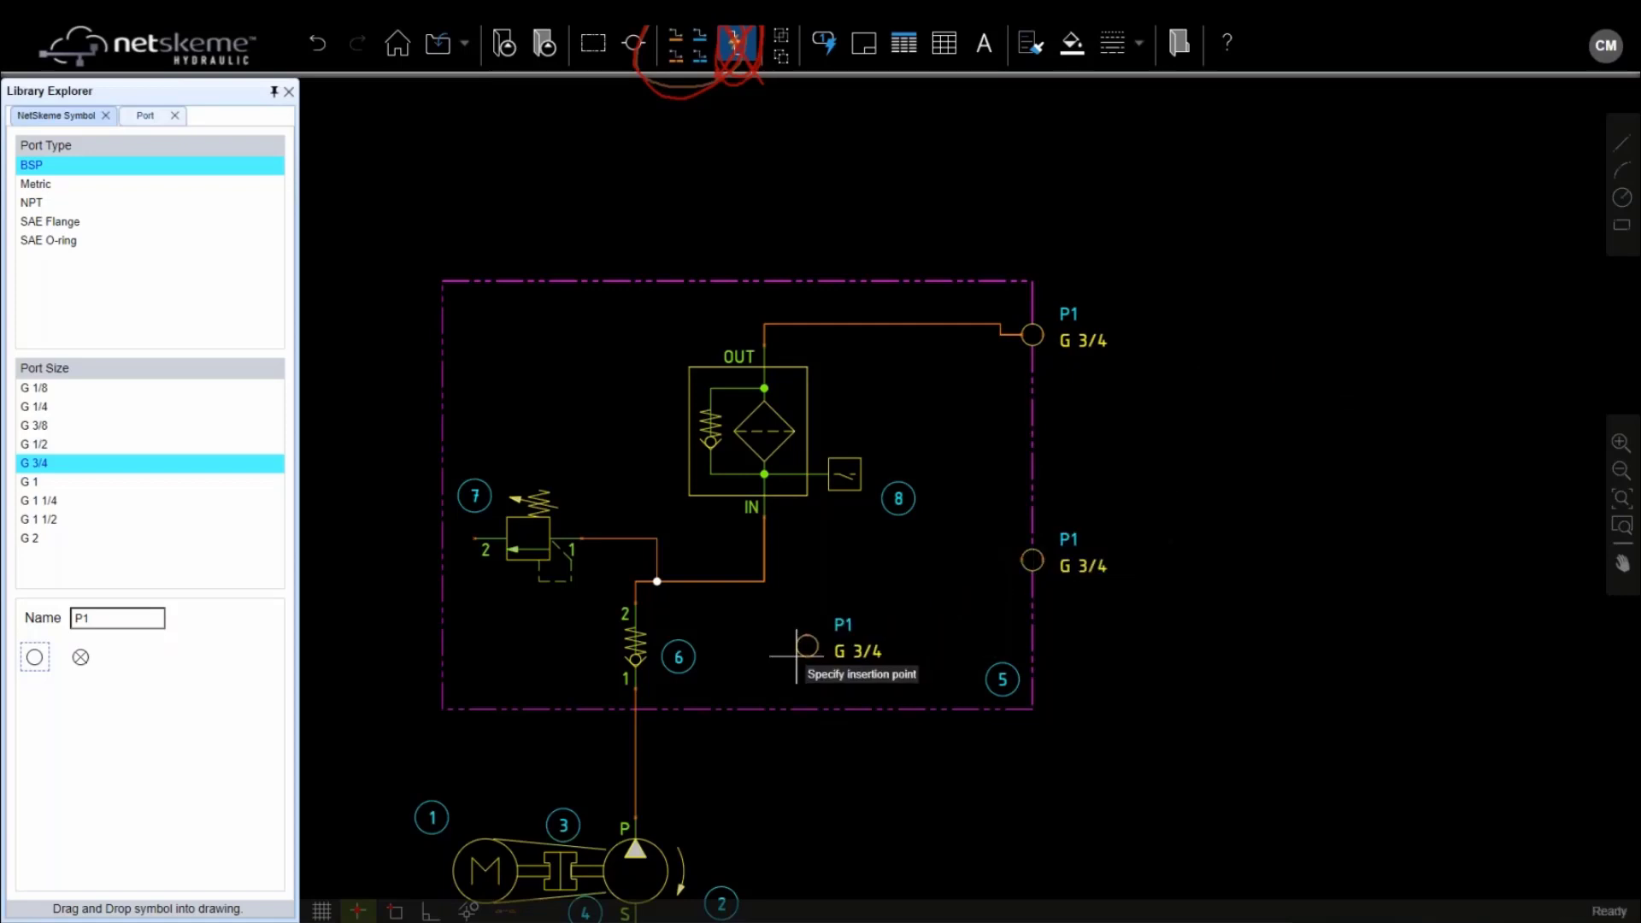
click(659, 710)
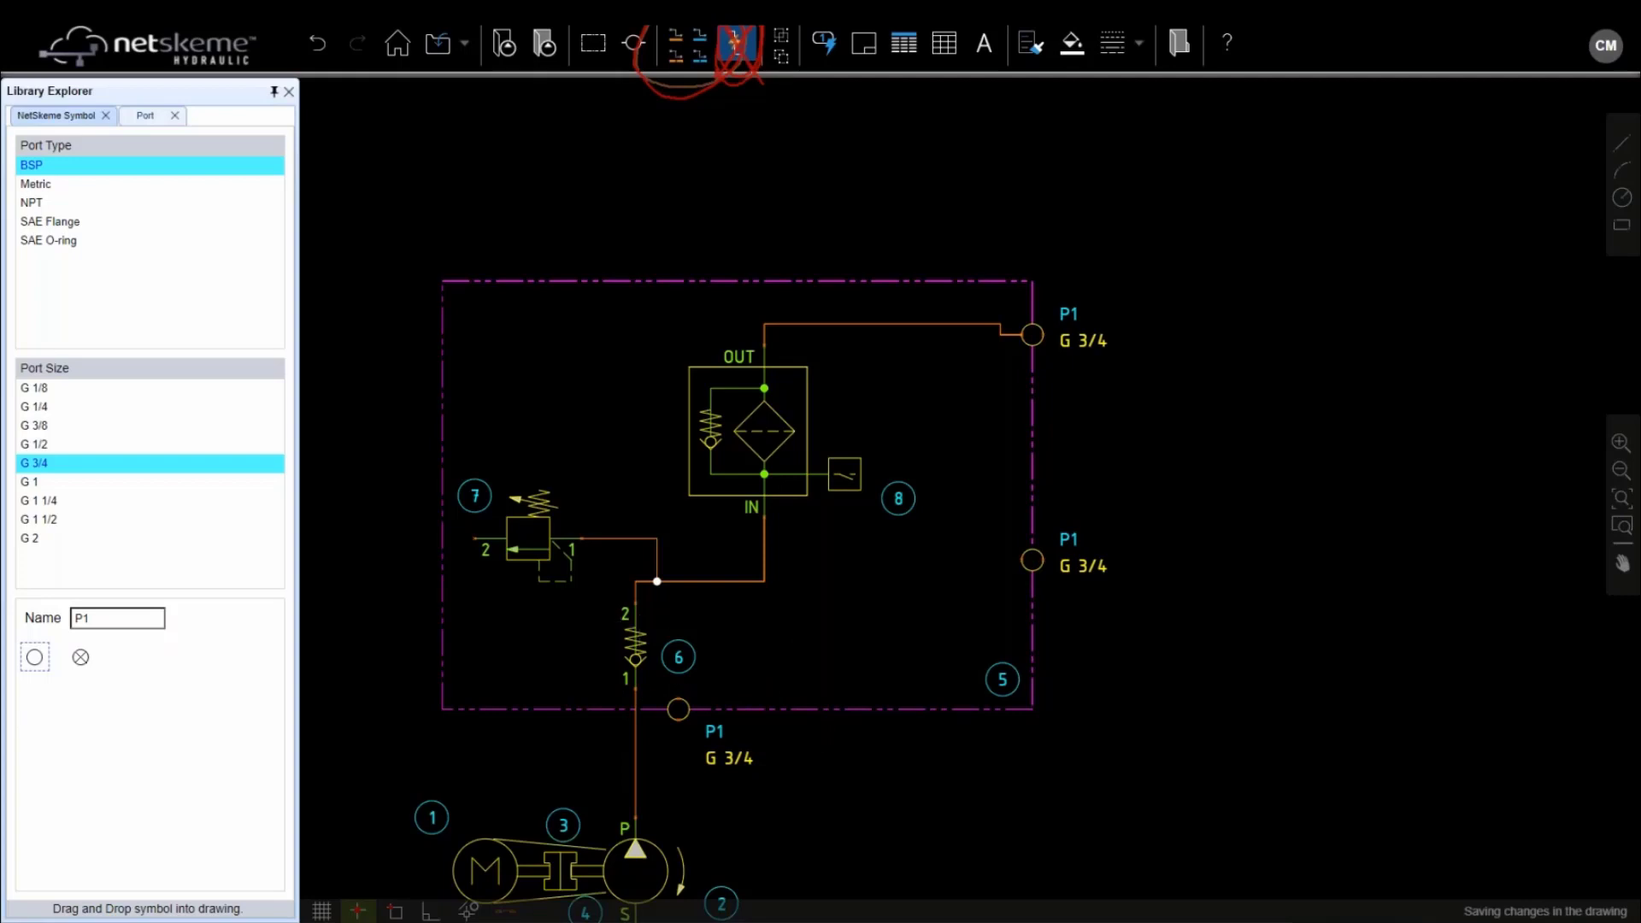
scroll(1029, 545, up, 2)
scroll(1030, 538, down, 2)
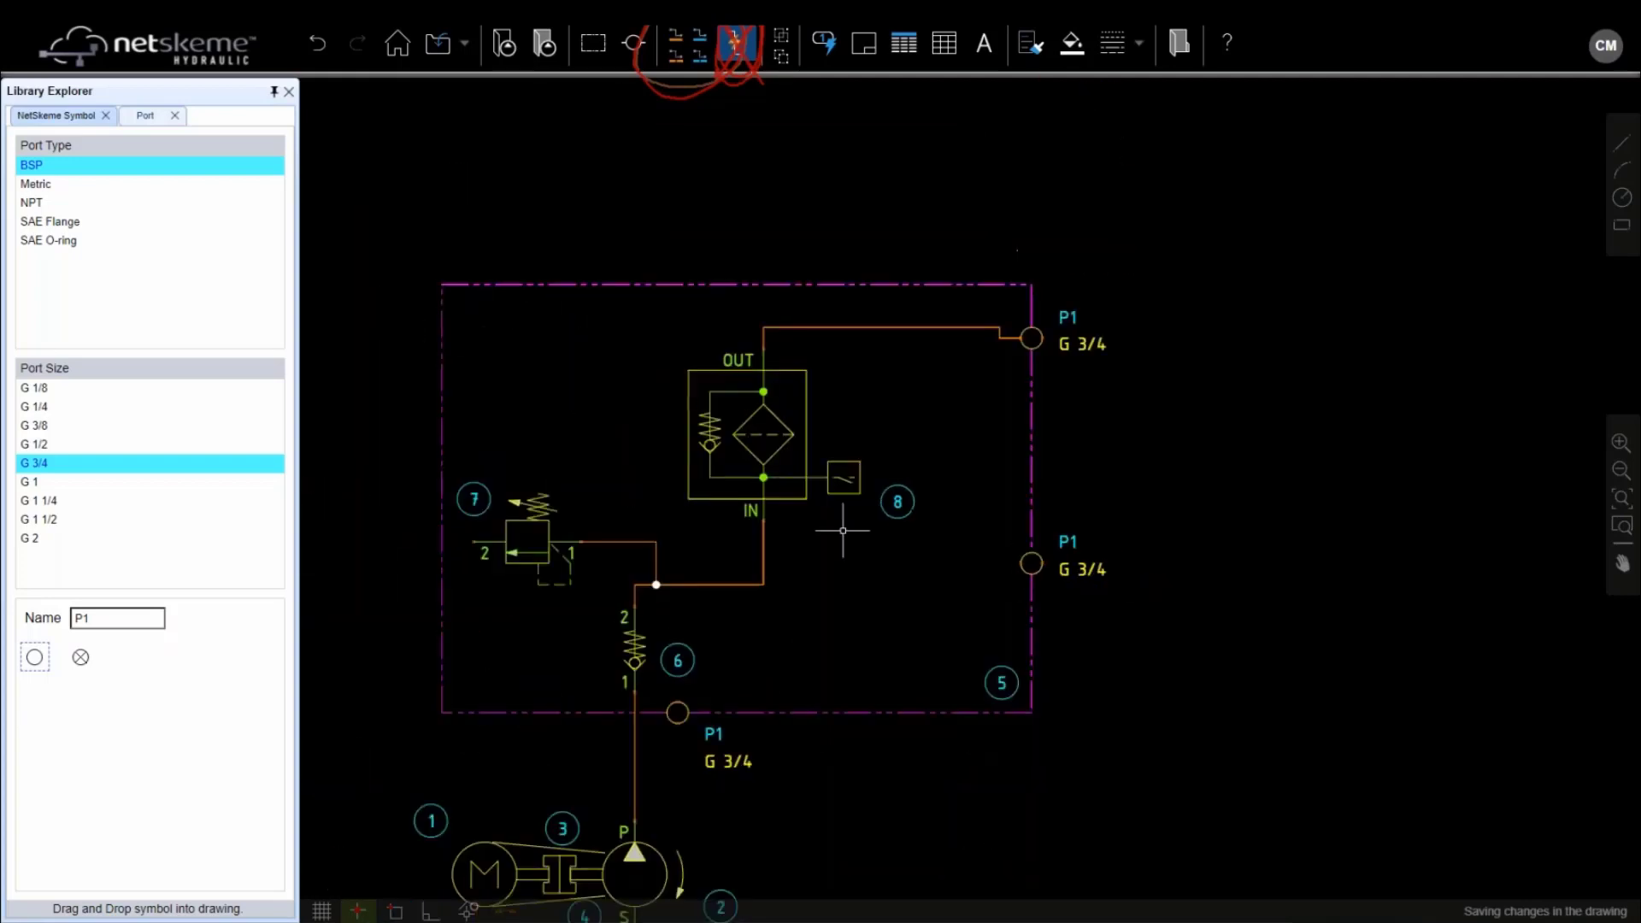
Move the bottom P1 port left onto the pump's vertical pressure pipe
click(681, 711)
scroll(682, 710, up, 2)
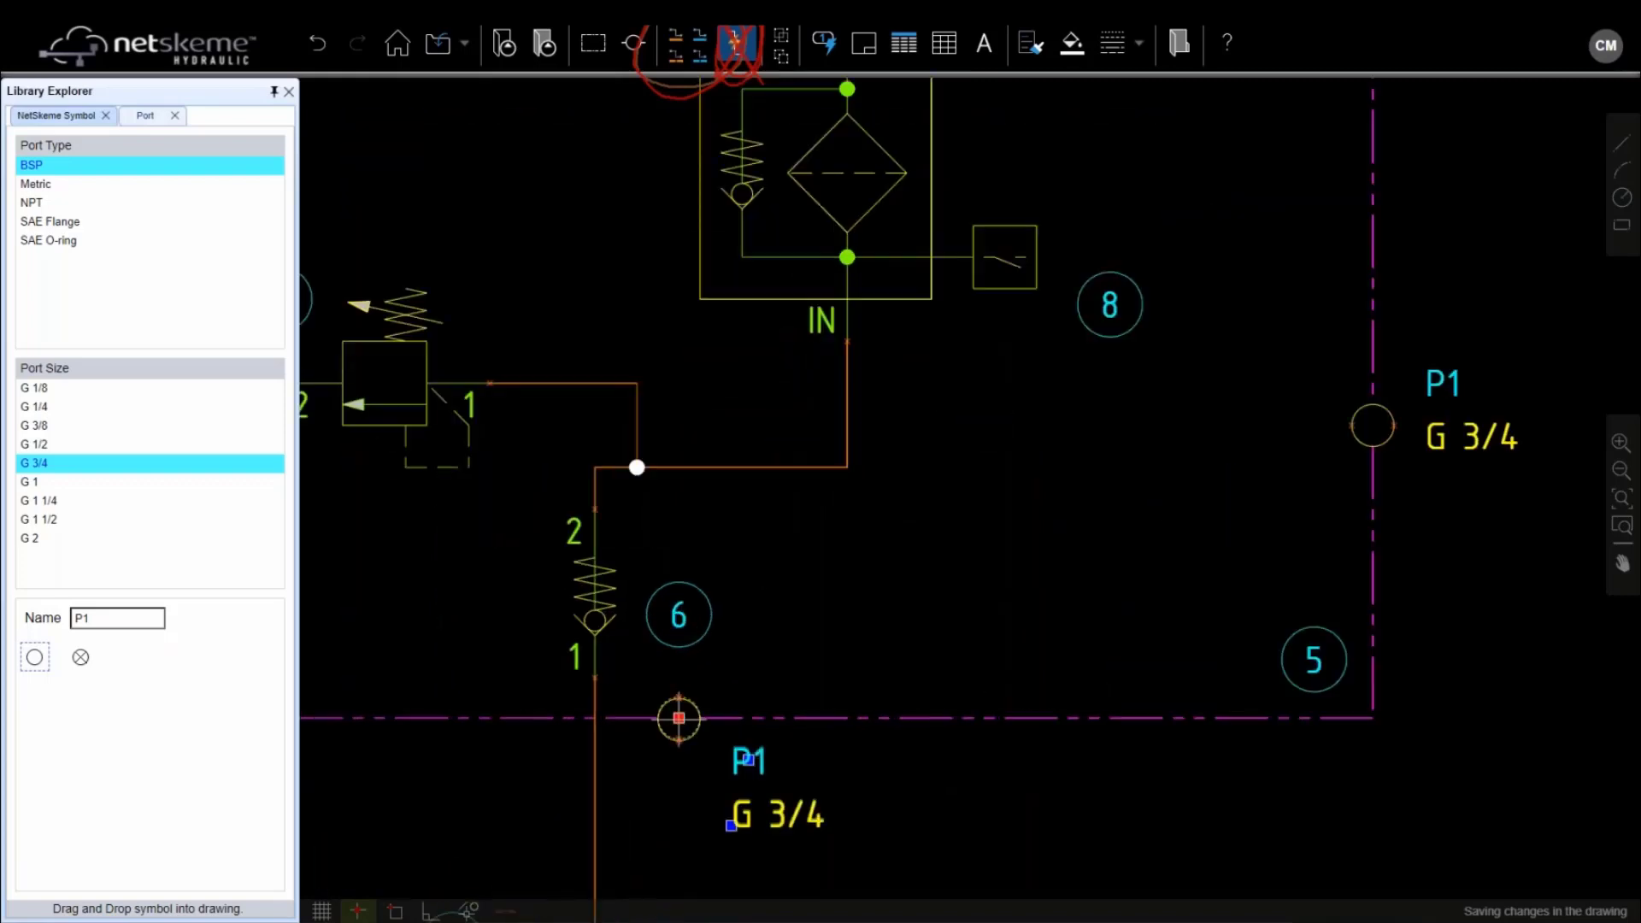
drag(678, 714, 595, 716)
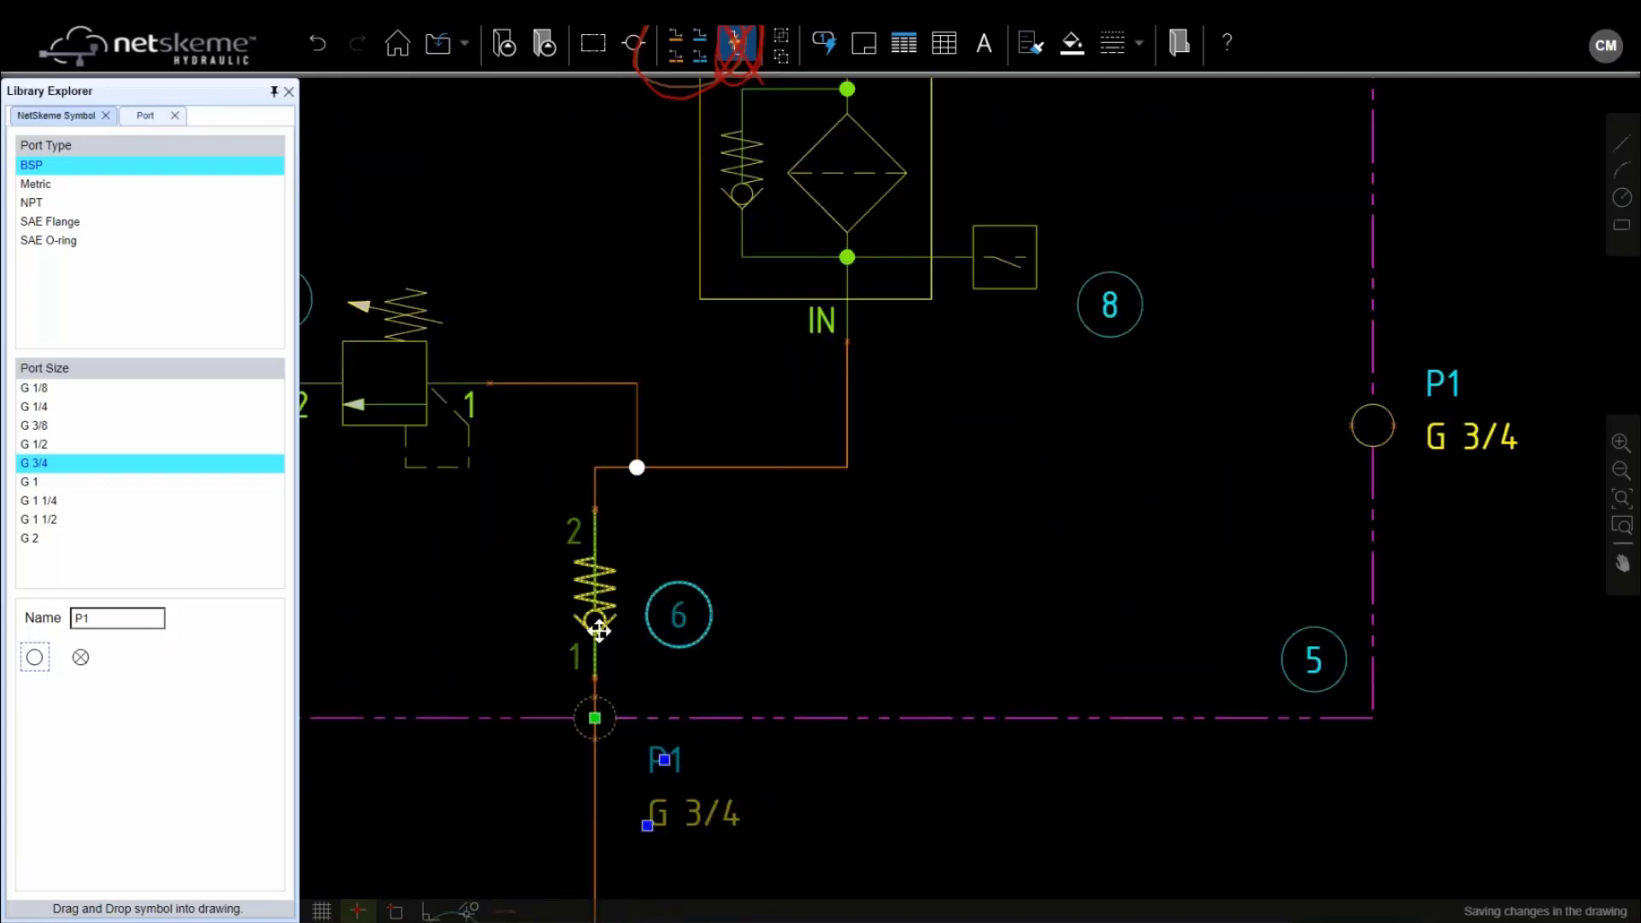
middle_drag(641, 654, 706, 556)
scroll(751, 502, up, 3)
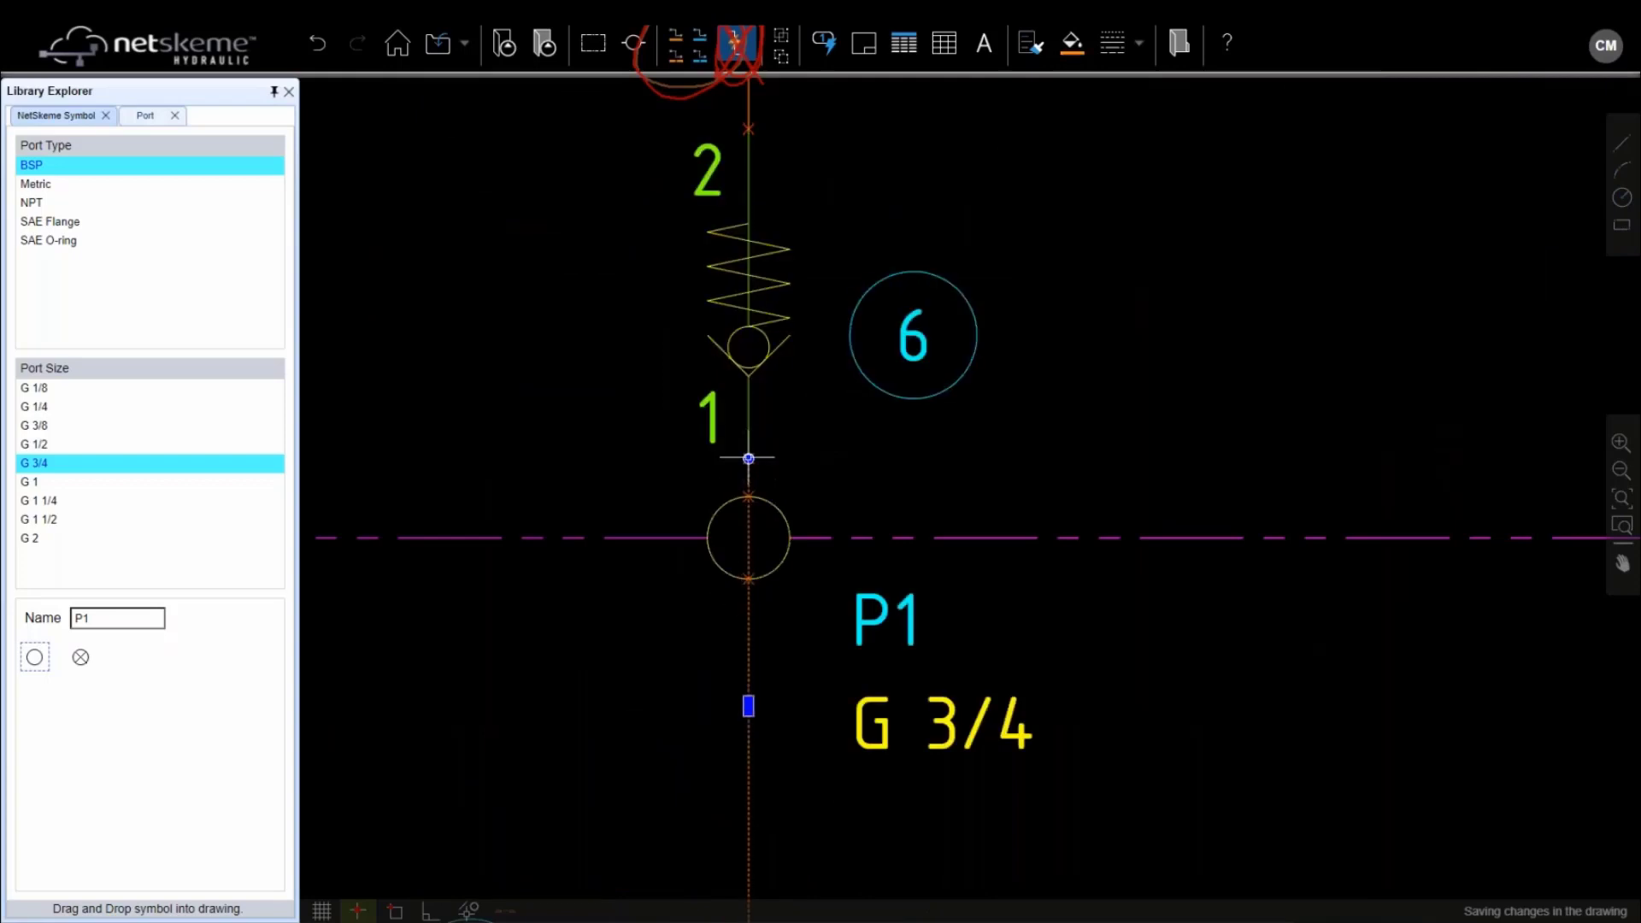
Cancel an unneeded pipe line and select the middle P1 port on the right edge
key(Escape)
click(675, 36)
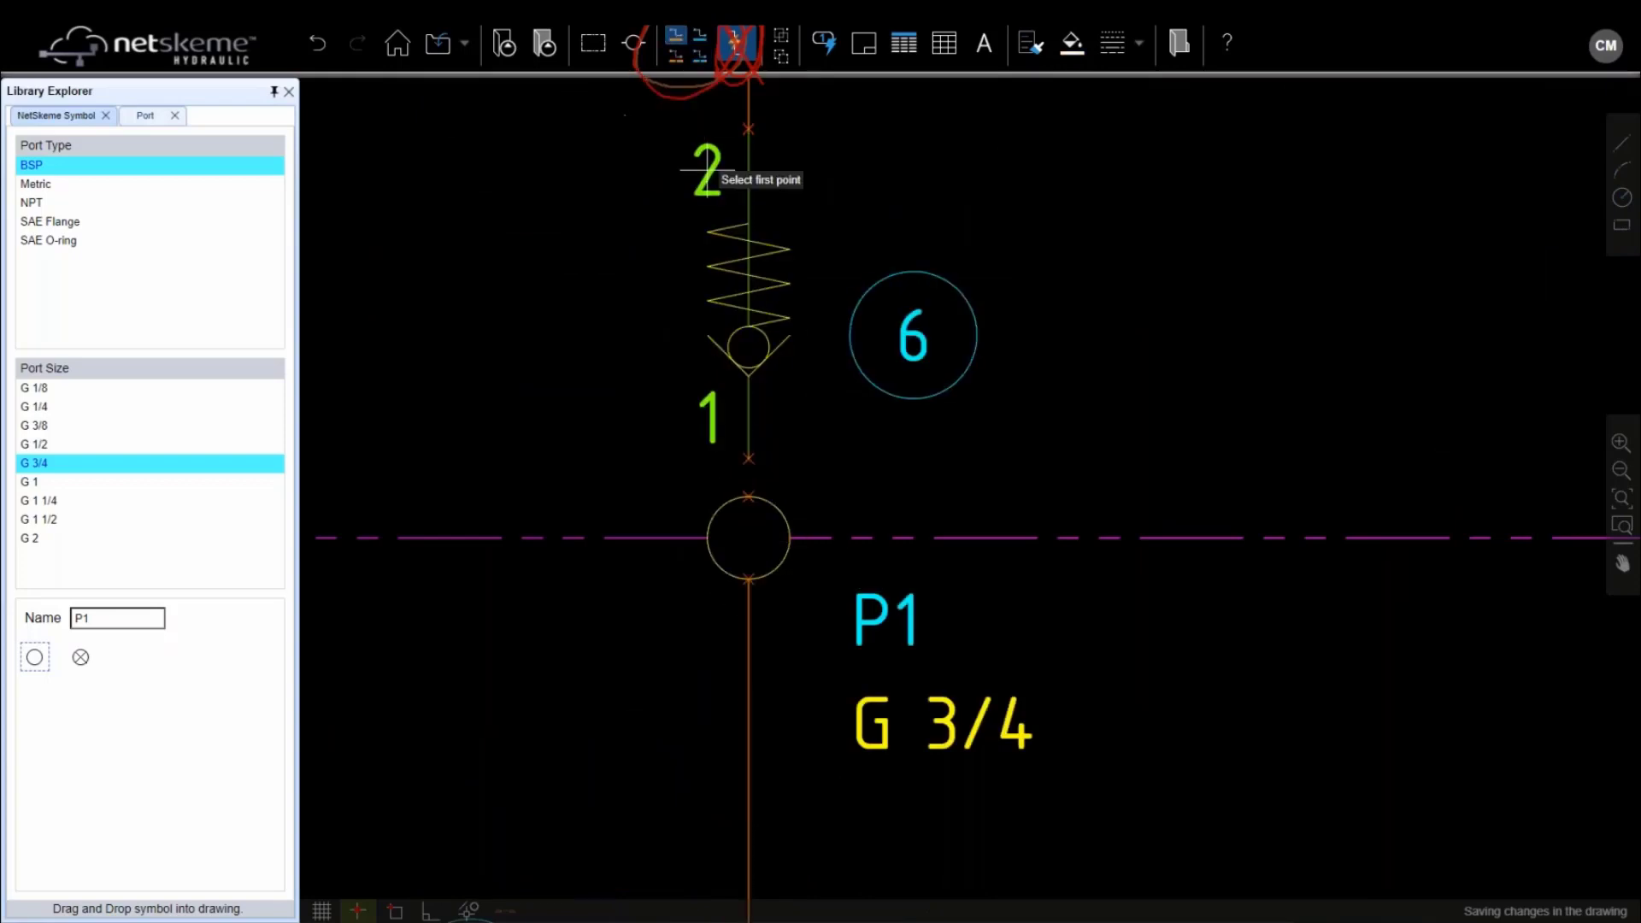
scroll(828, 498, down, 3)
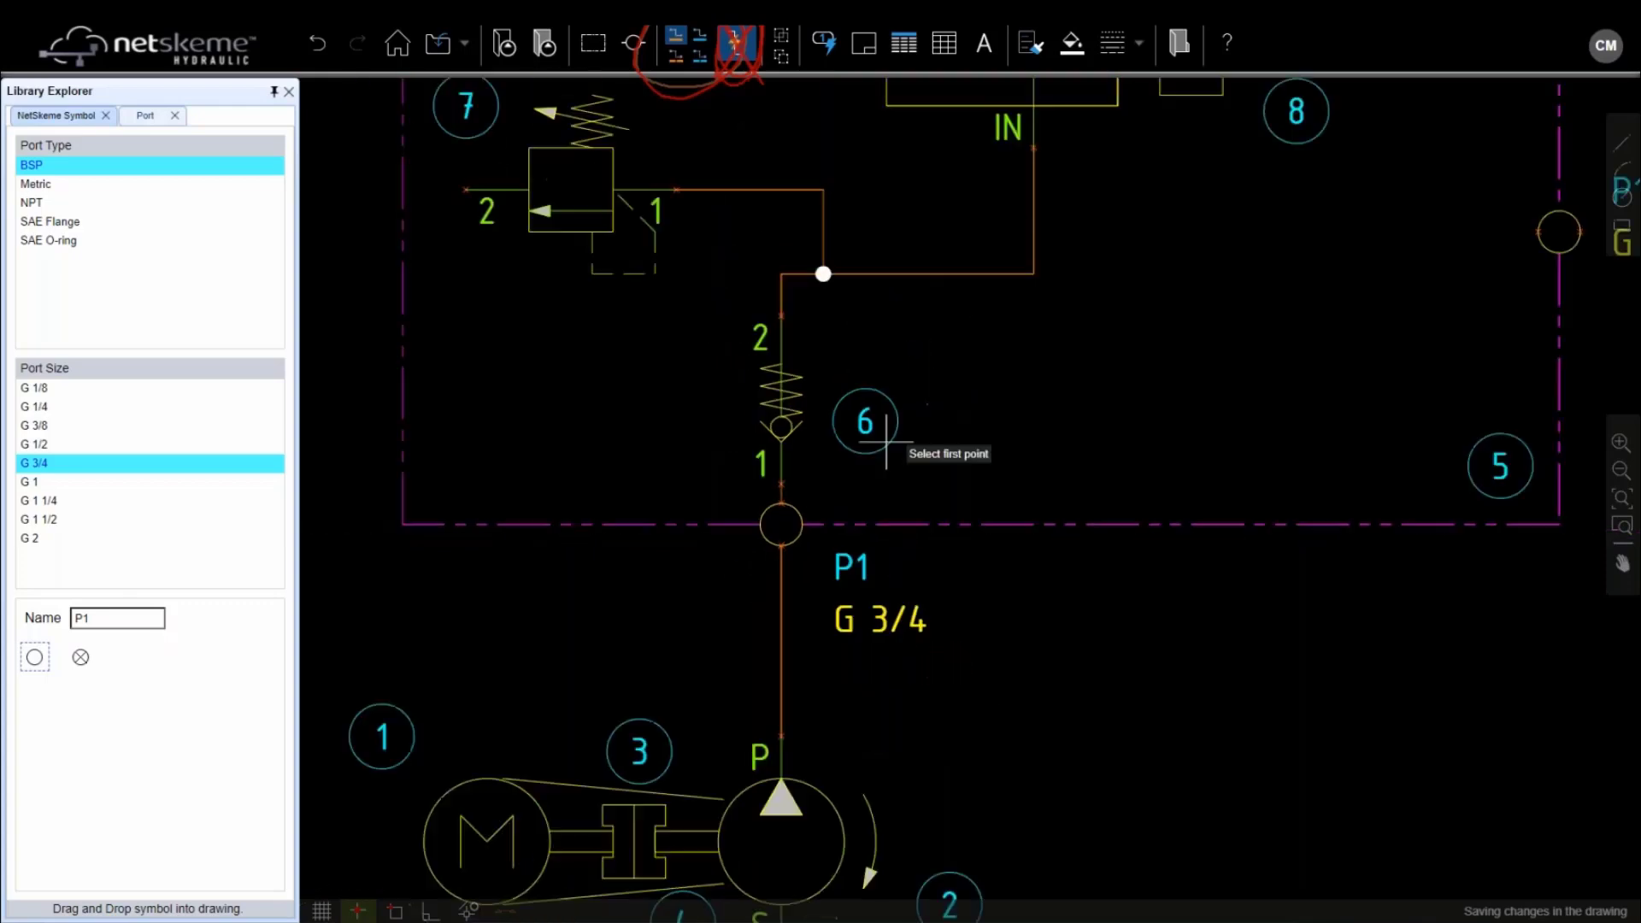
key(Escape)
scroll(1065, 316, down, 1)
middle_drag(1053, 365, 810, 514)
click(1184, 398)
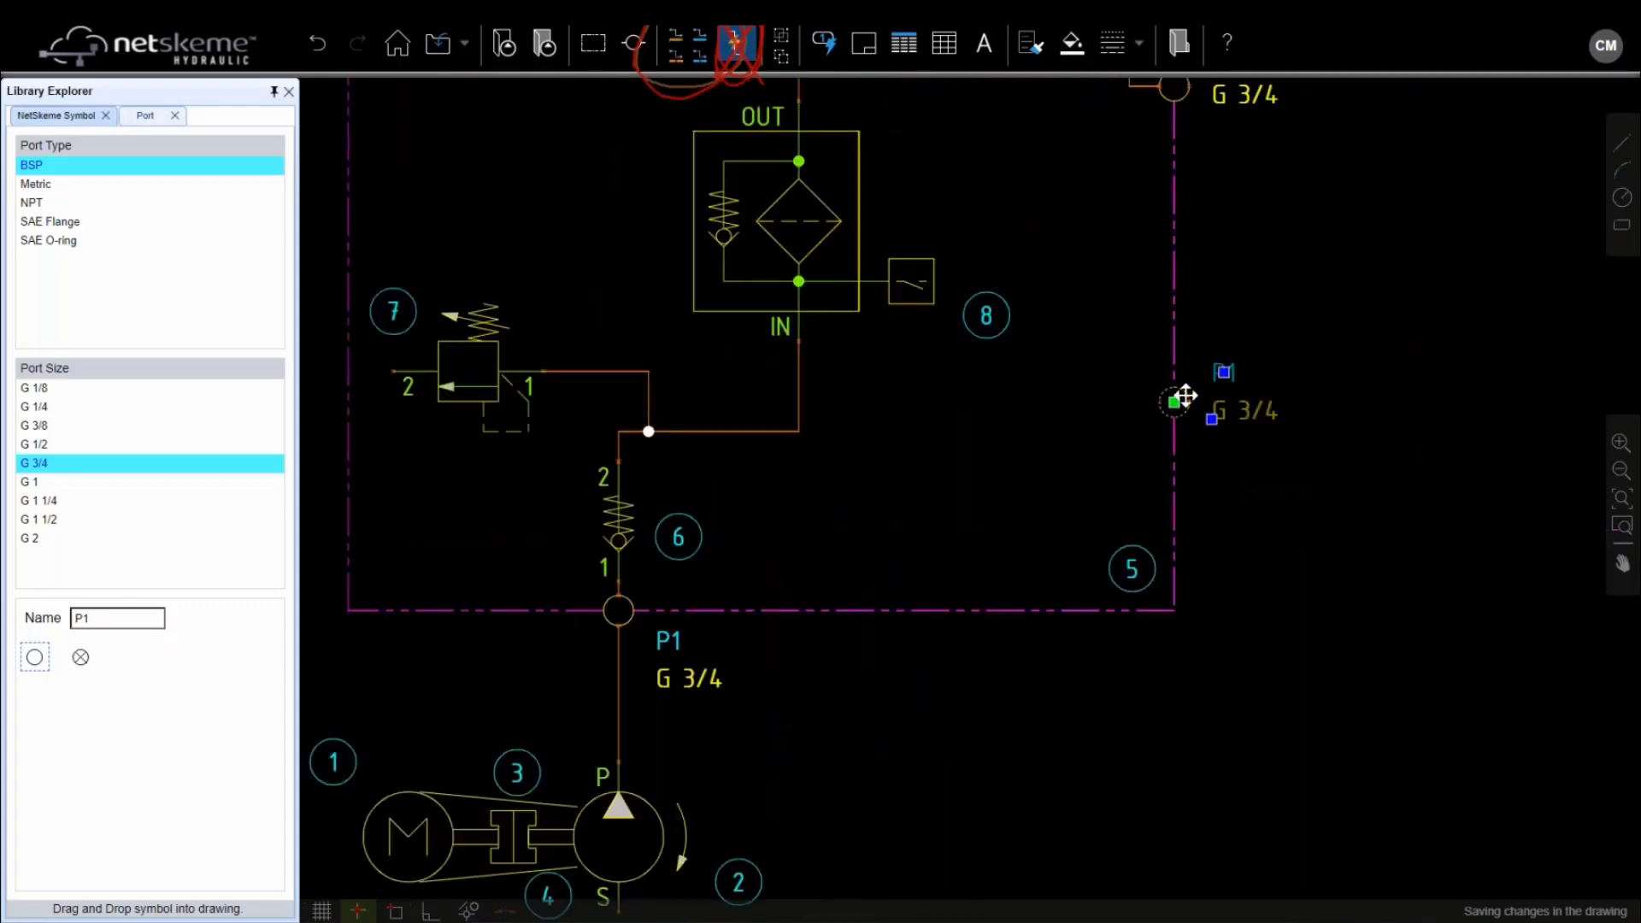
In Edit Port, name the middle right-edge port MP with Port Size G 1/4
double_click(1183, 398)
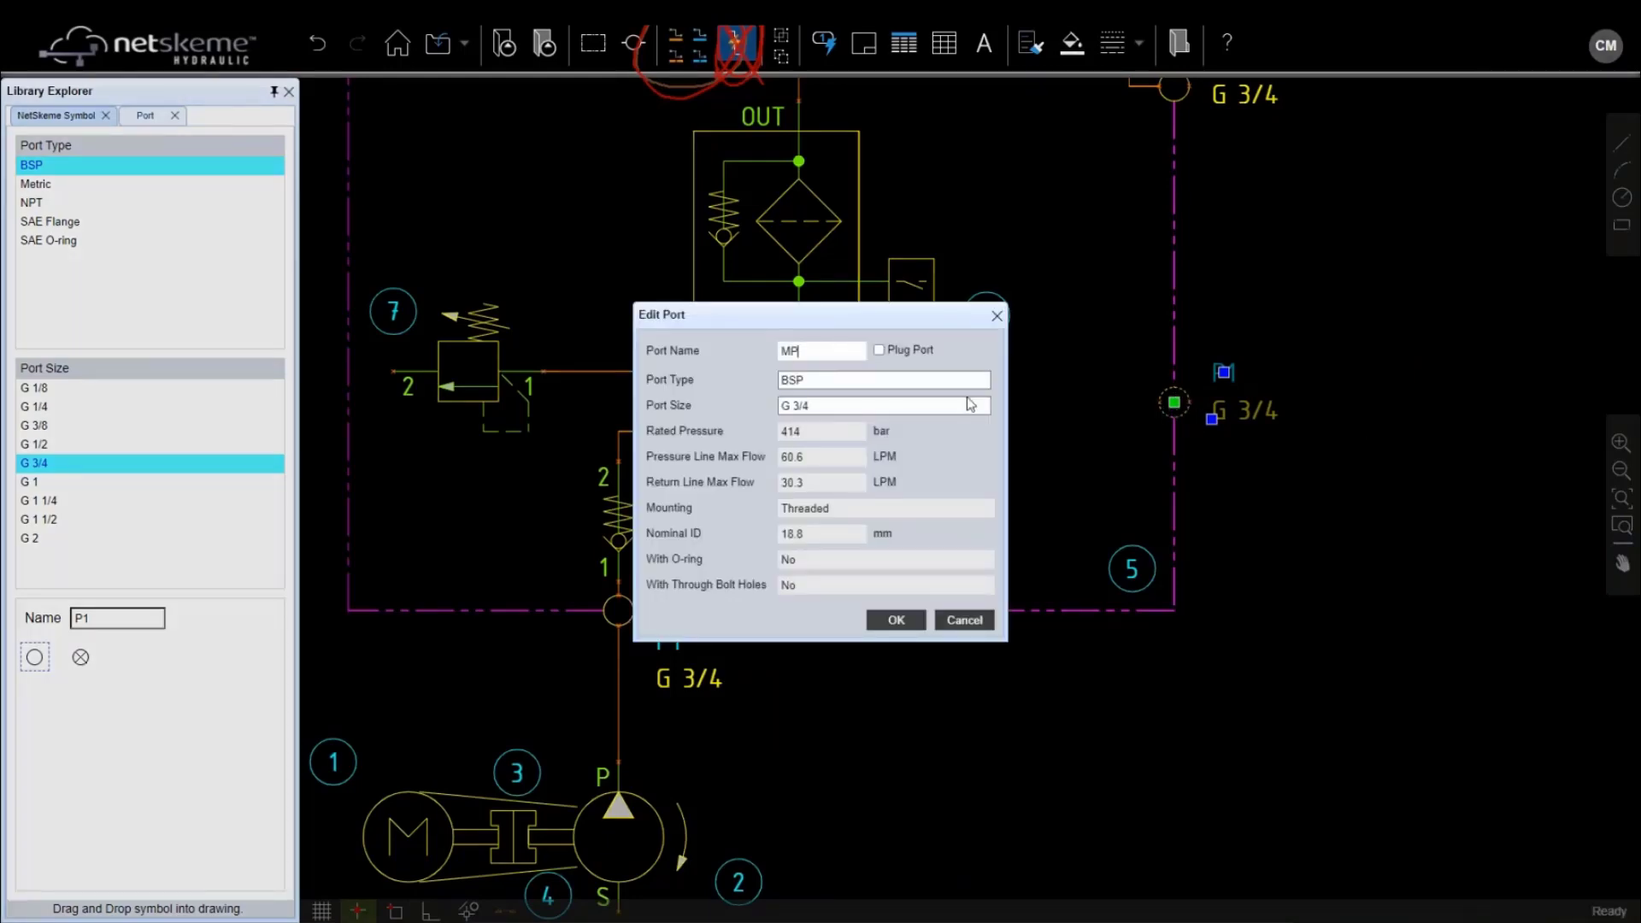
click(901, 407)
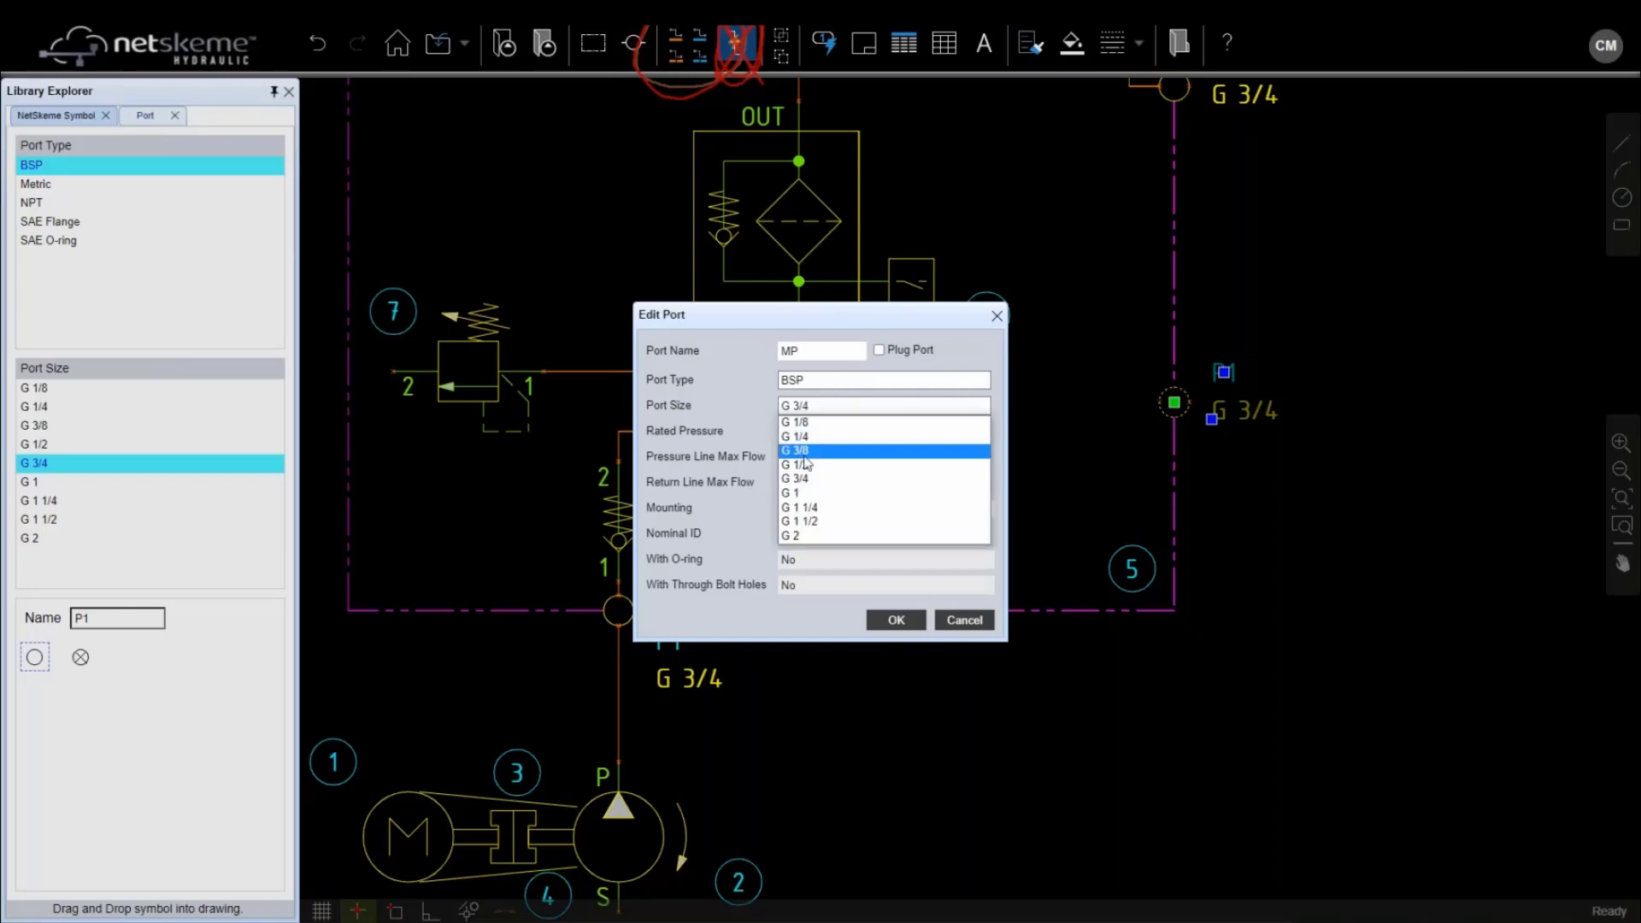
click(779, 435)
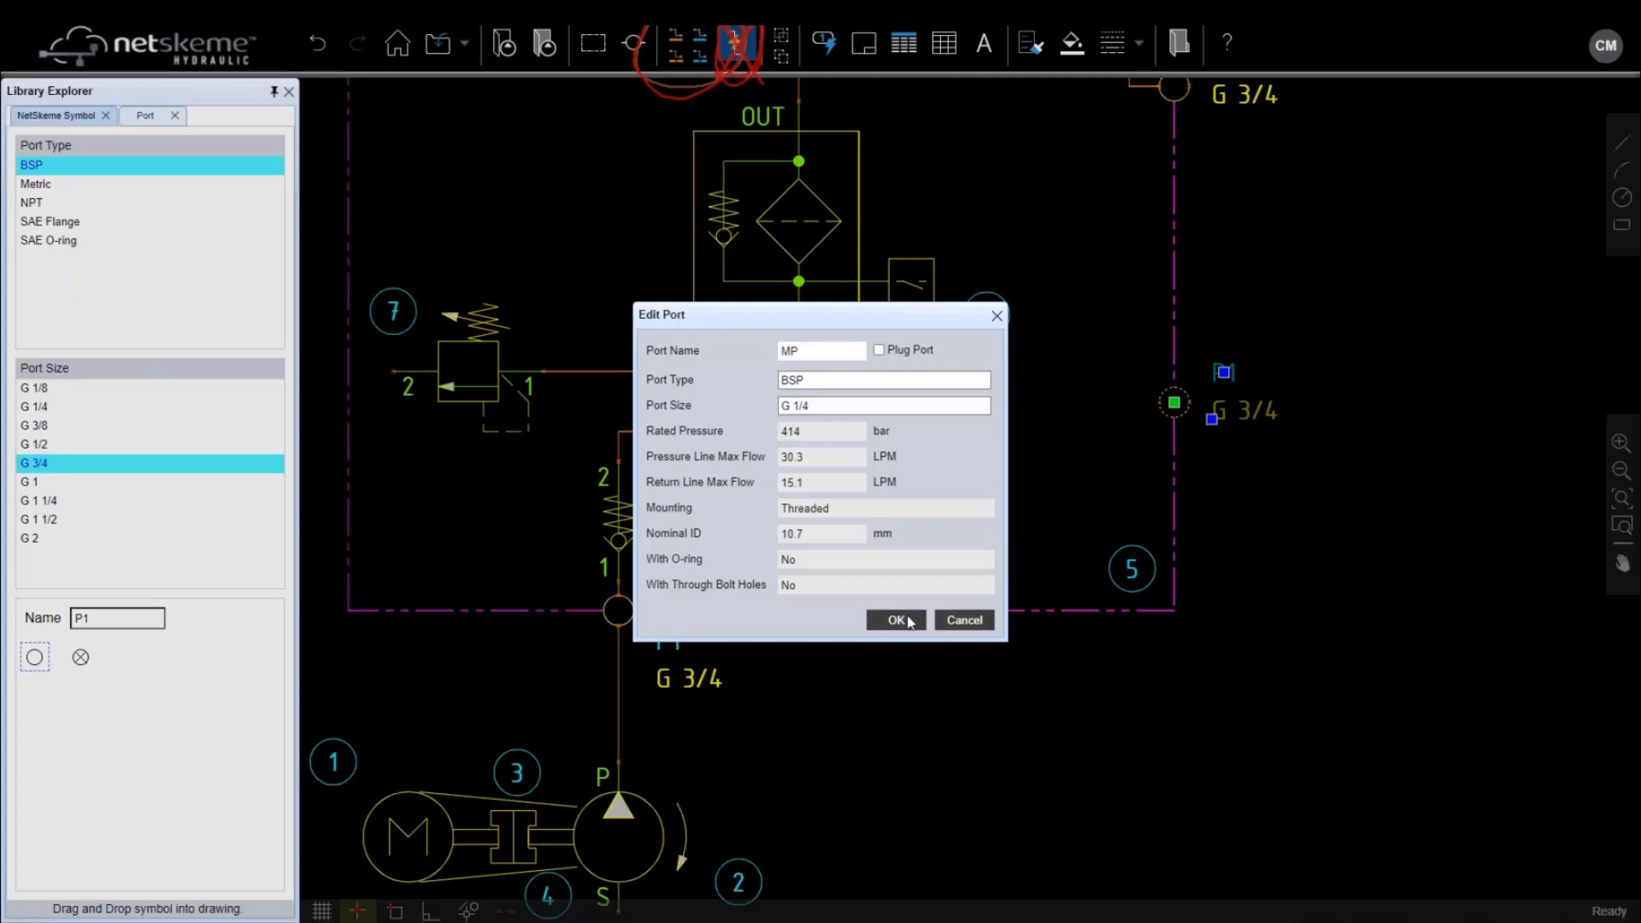
click(896, 621)
click(1183, 408)
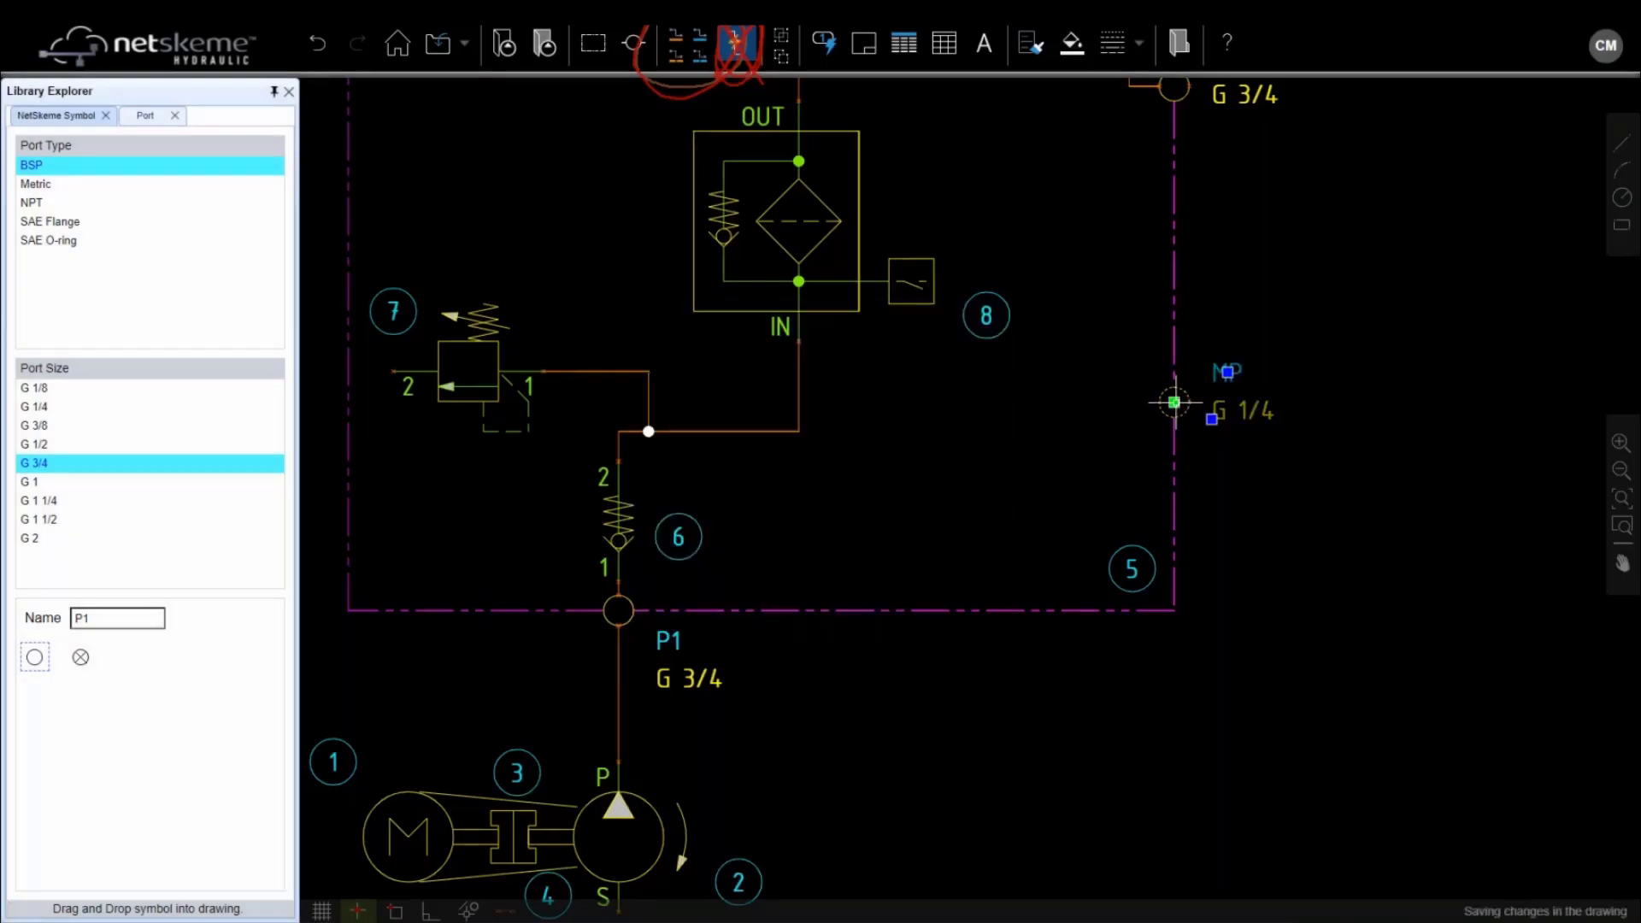
Move port MP onto the manifold's top edge
click(1175, 402)
middle_drag(1069, 157, 1137, 505)
click(984, 357)
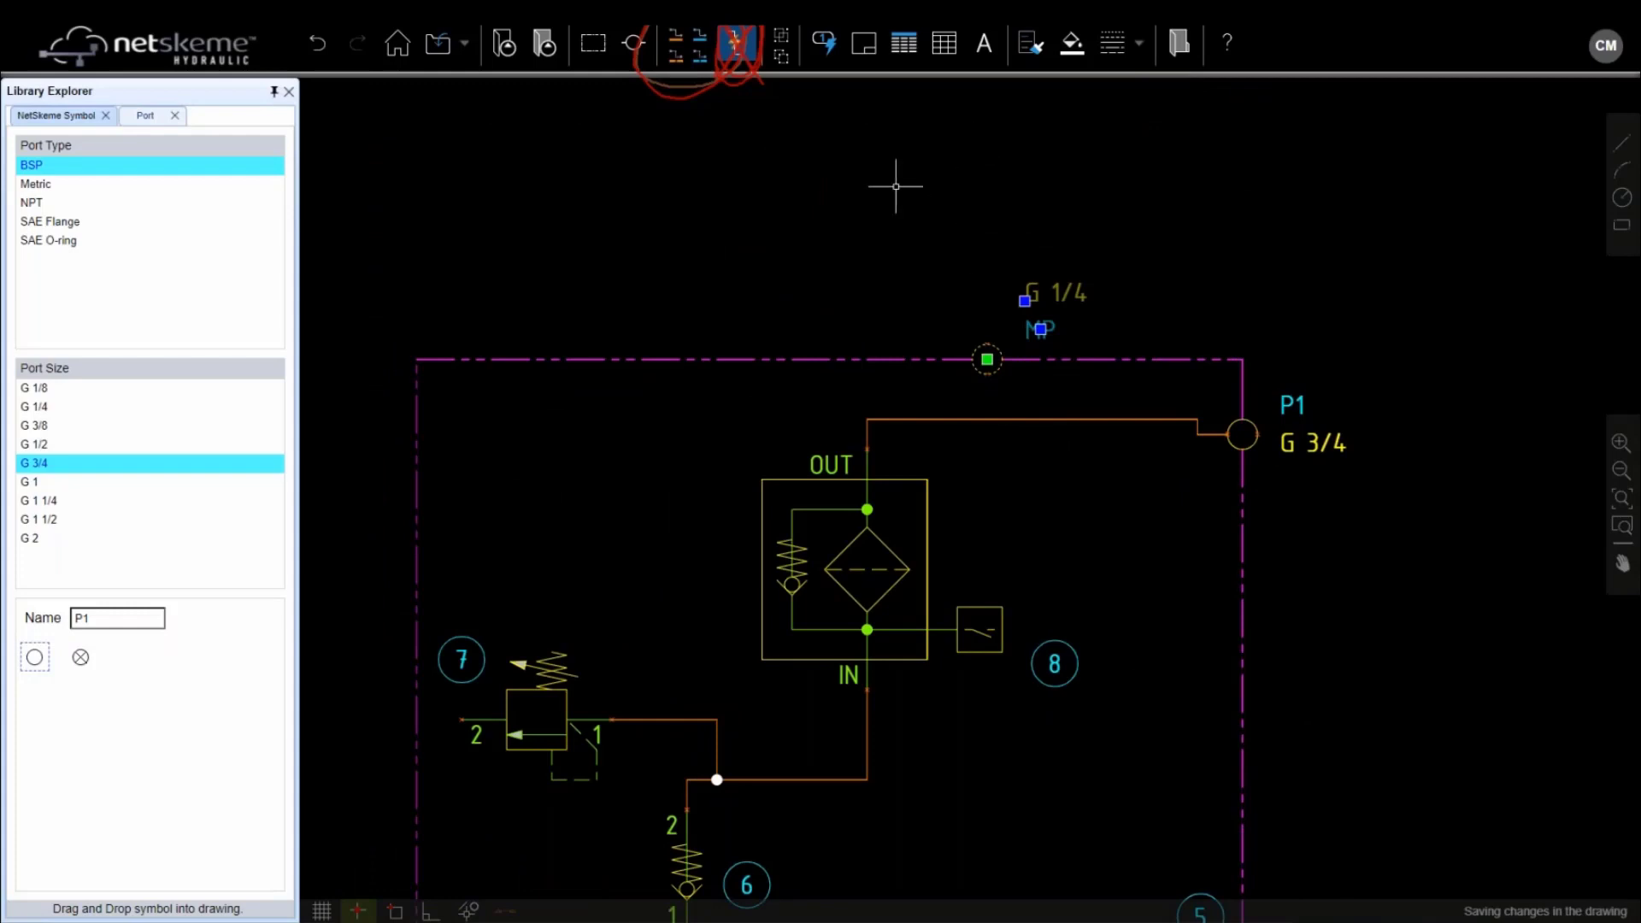
Draw a blue tank return line from valve 7's port 2 down below the pump
click(677, 58)
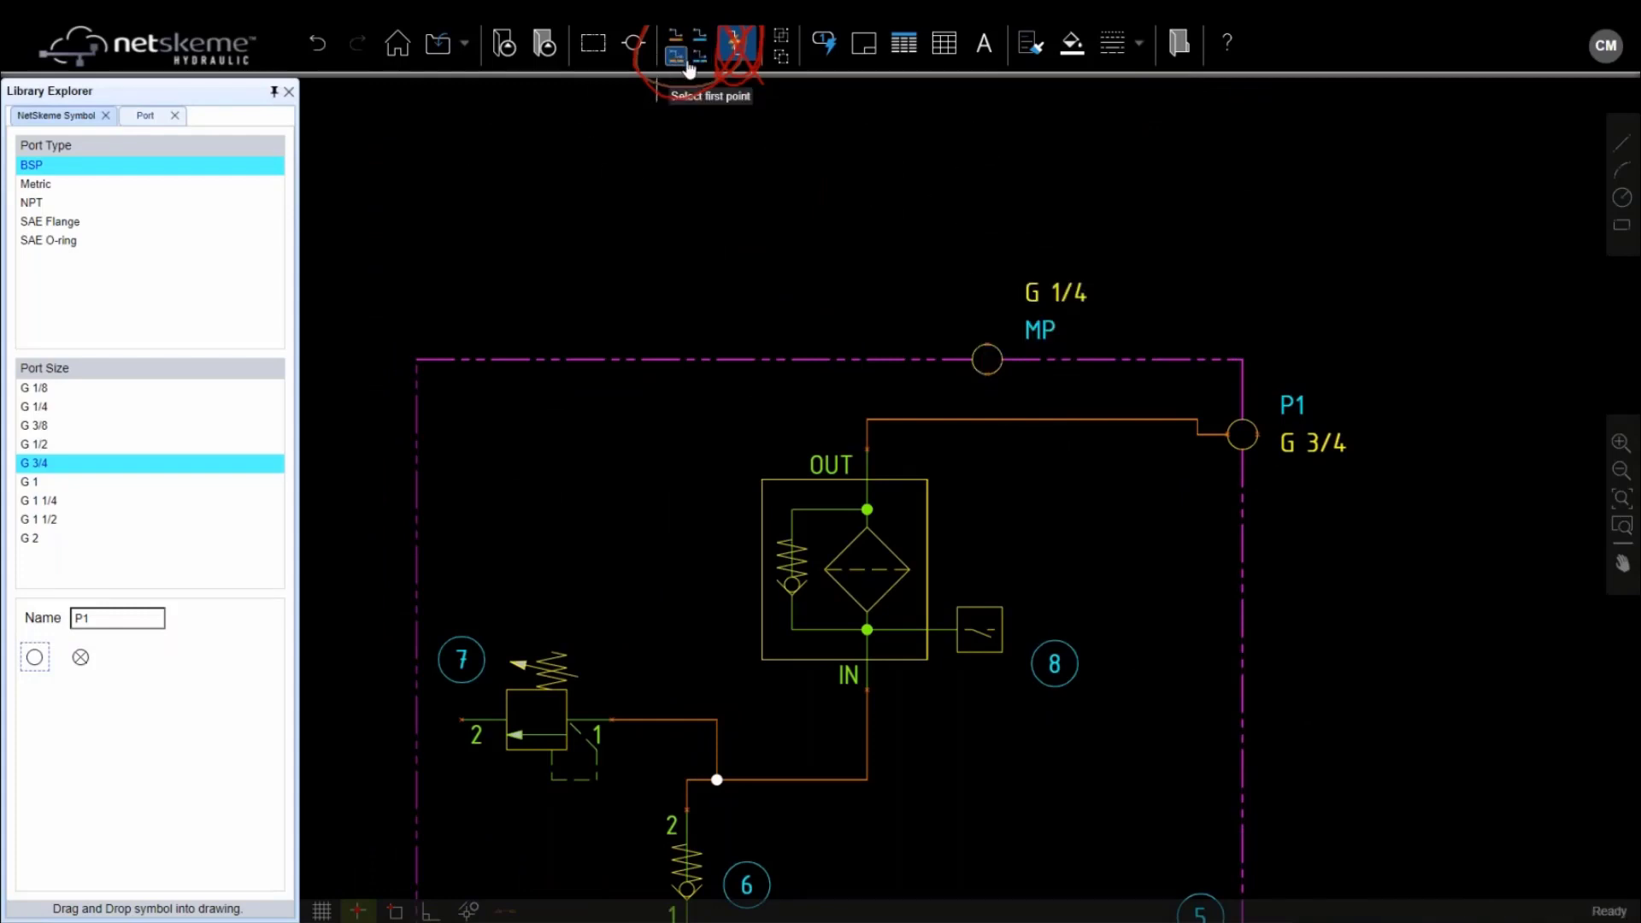
scroll(986, 418, down, 3)
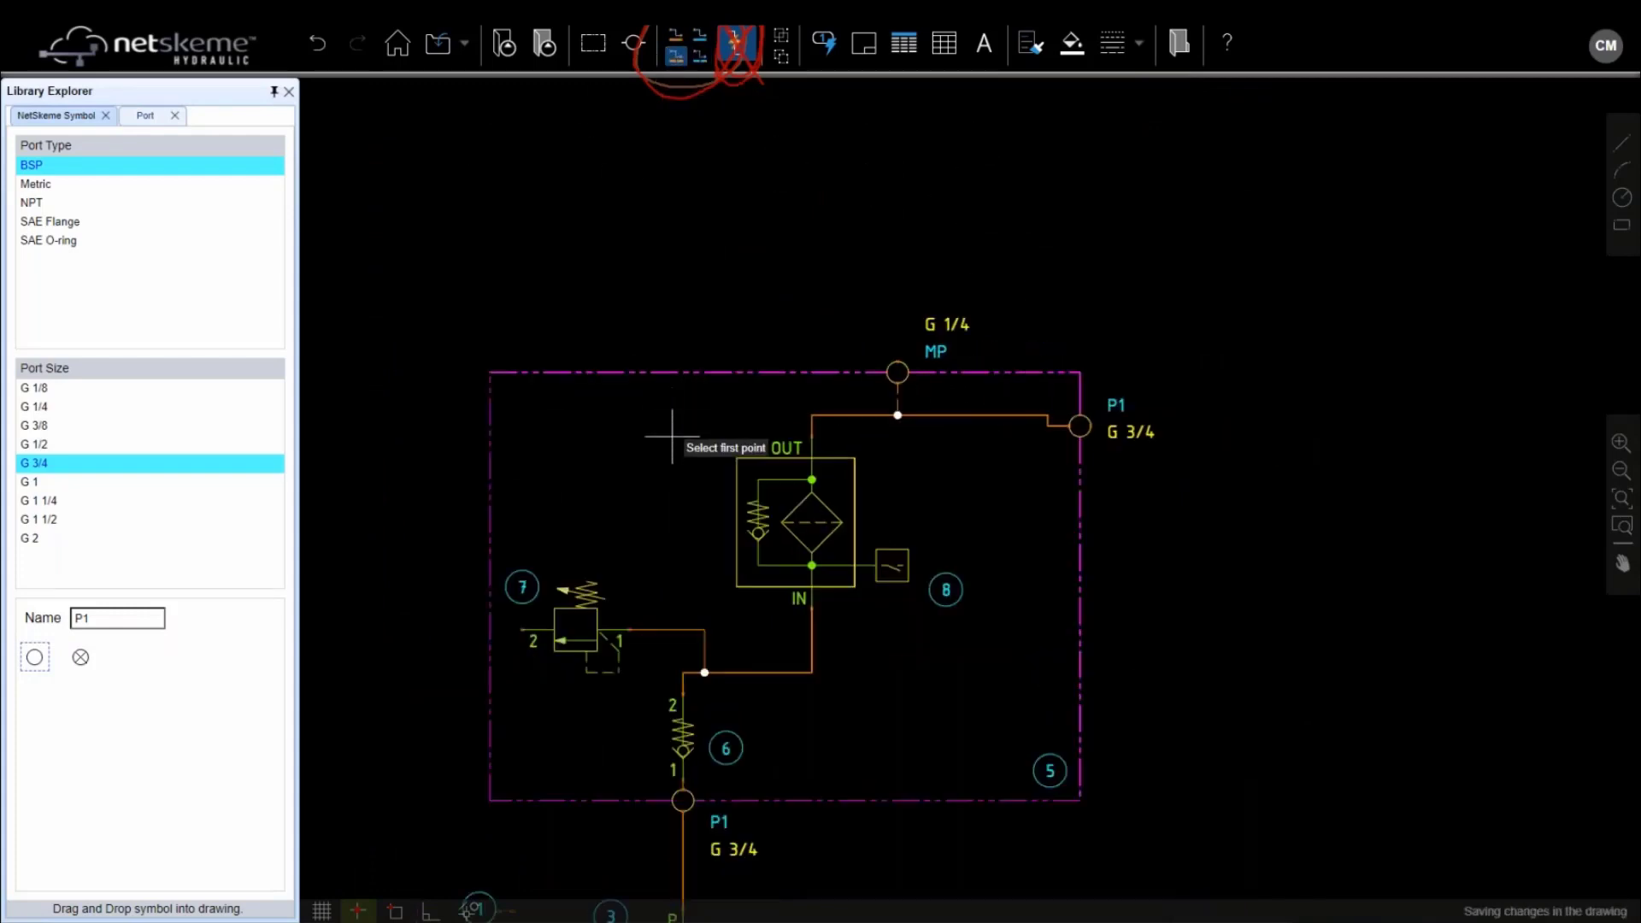
click(700, 36)
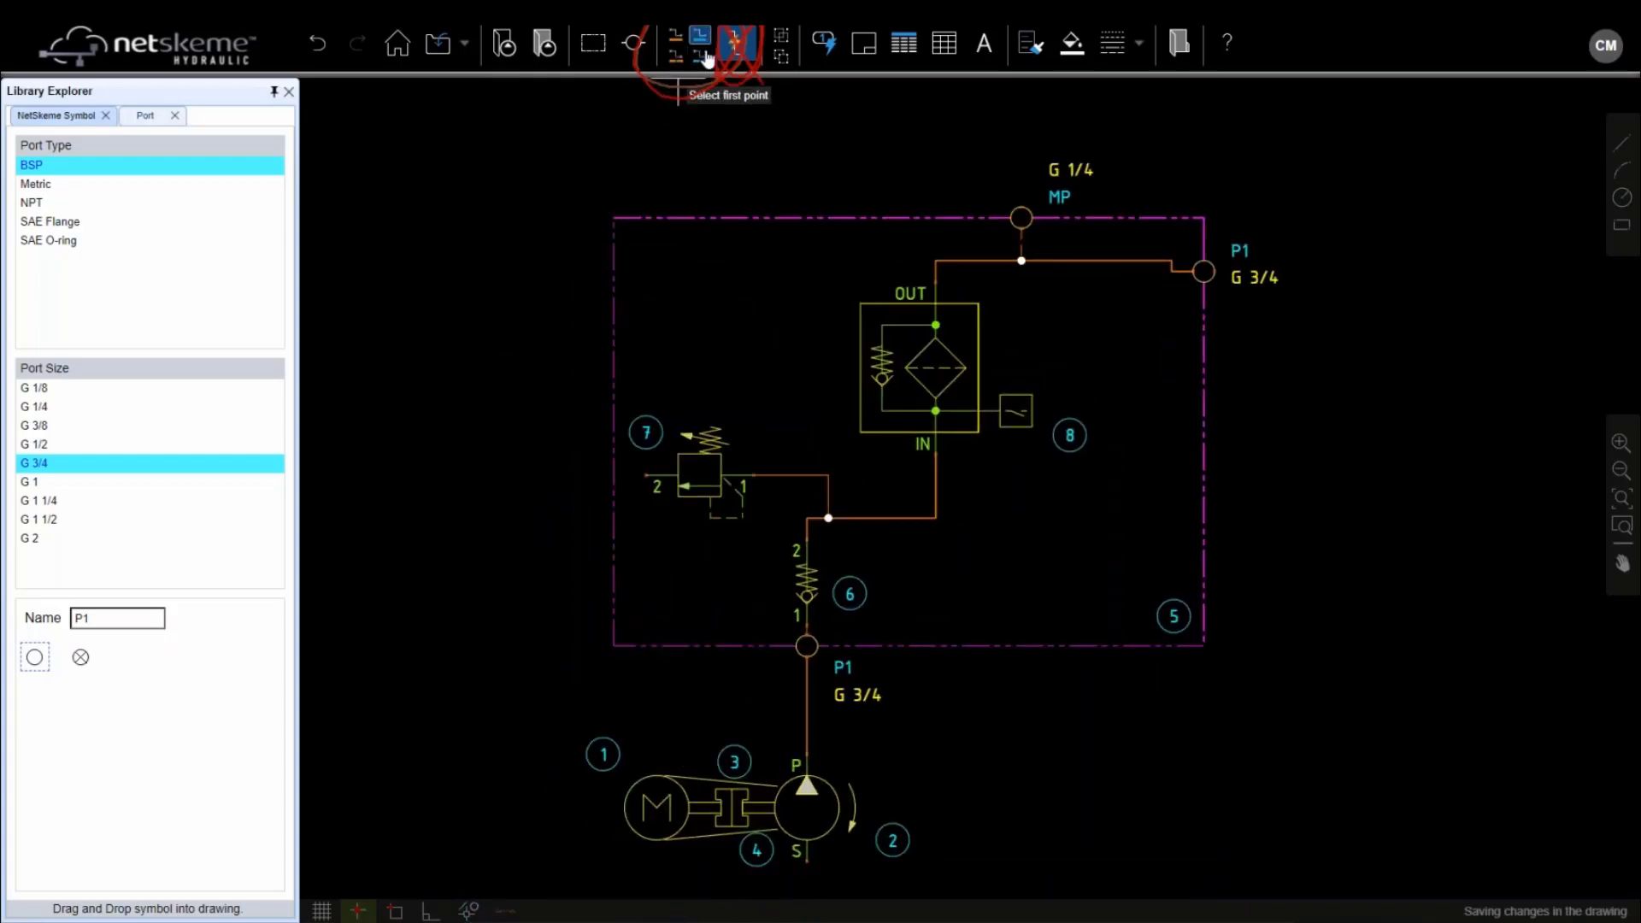
click(646, 475)
middle_drag(453, 753, 533, 402)
click(597, 671)
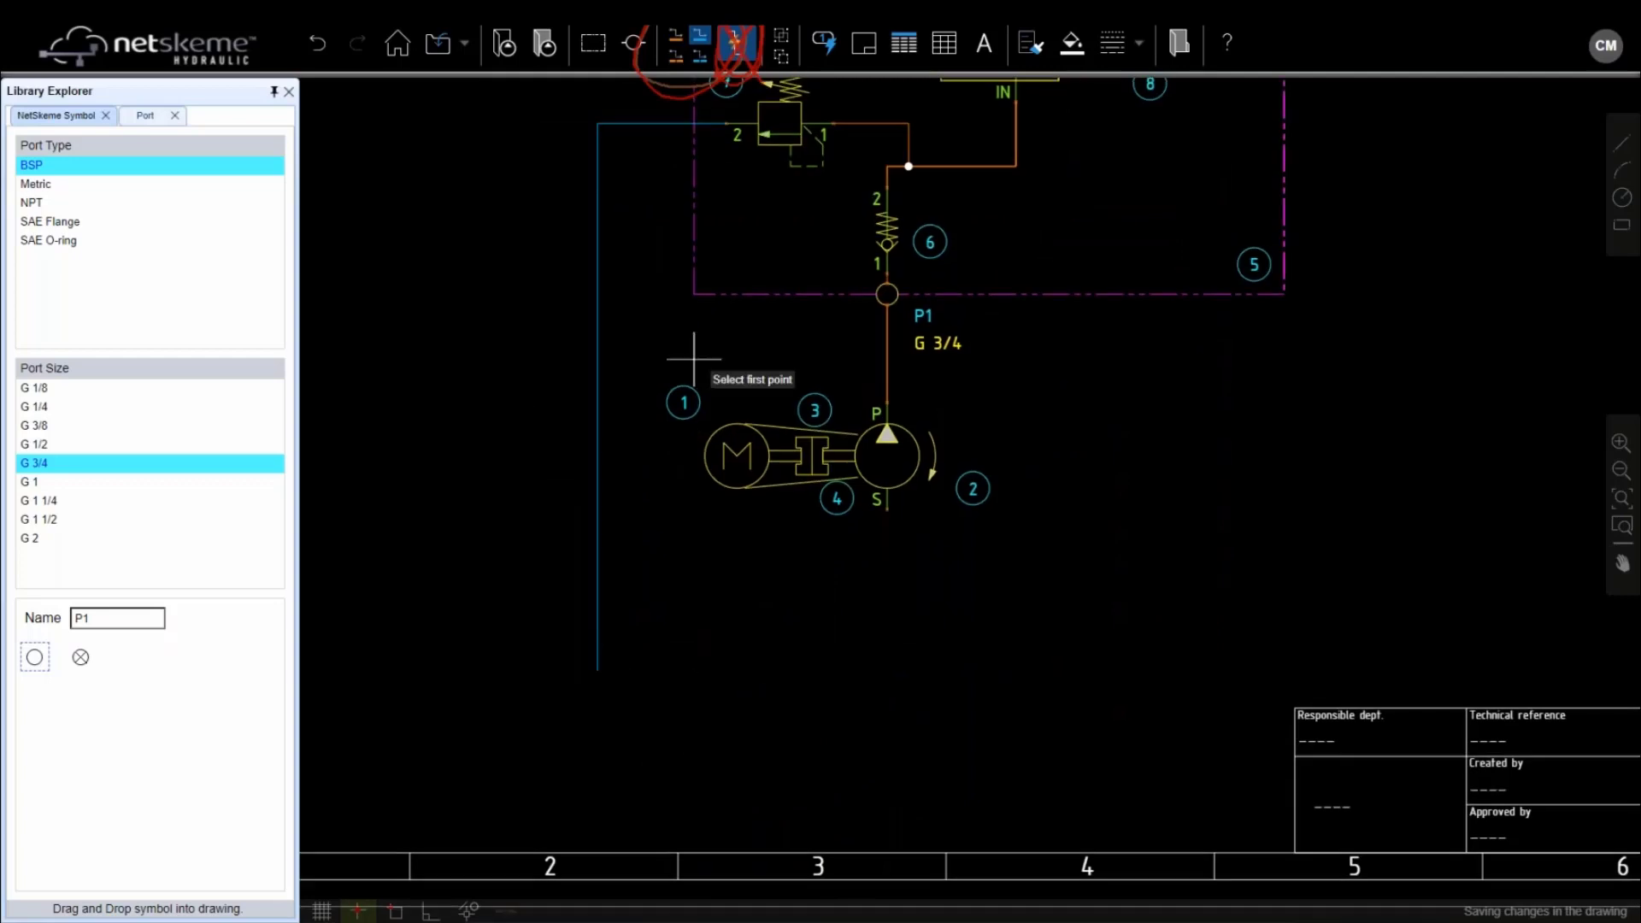
key(Escape)
Place a Filter and Strainer > Strainer symbol, item 9, below the pump's suction port
click(58, 118)
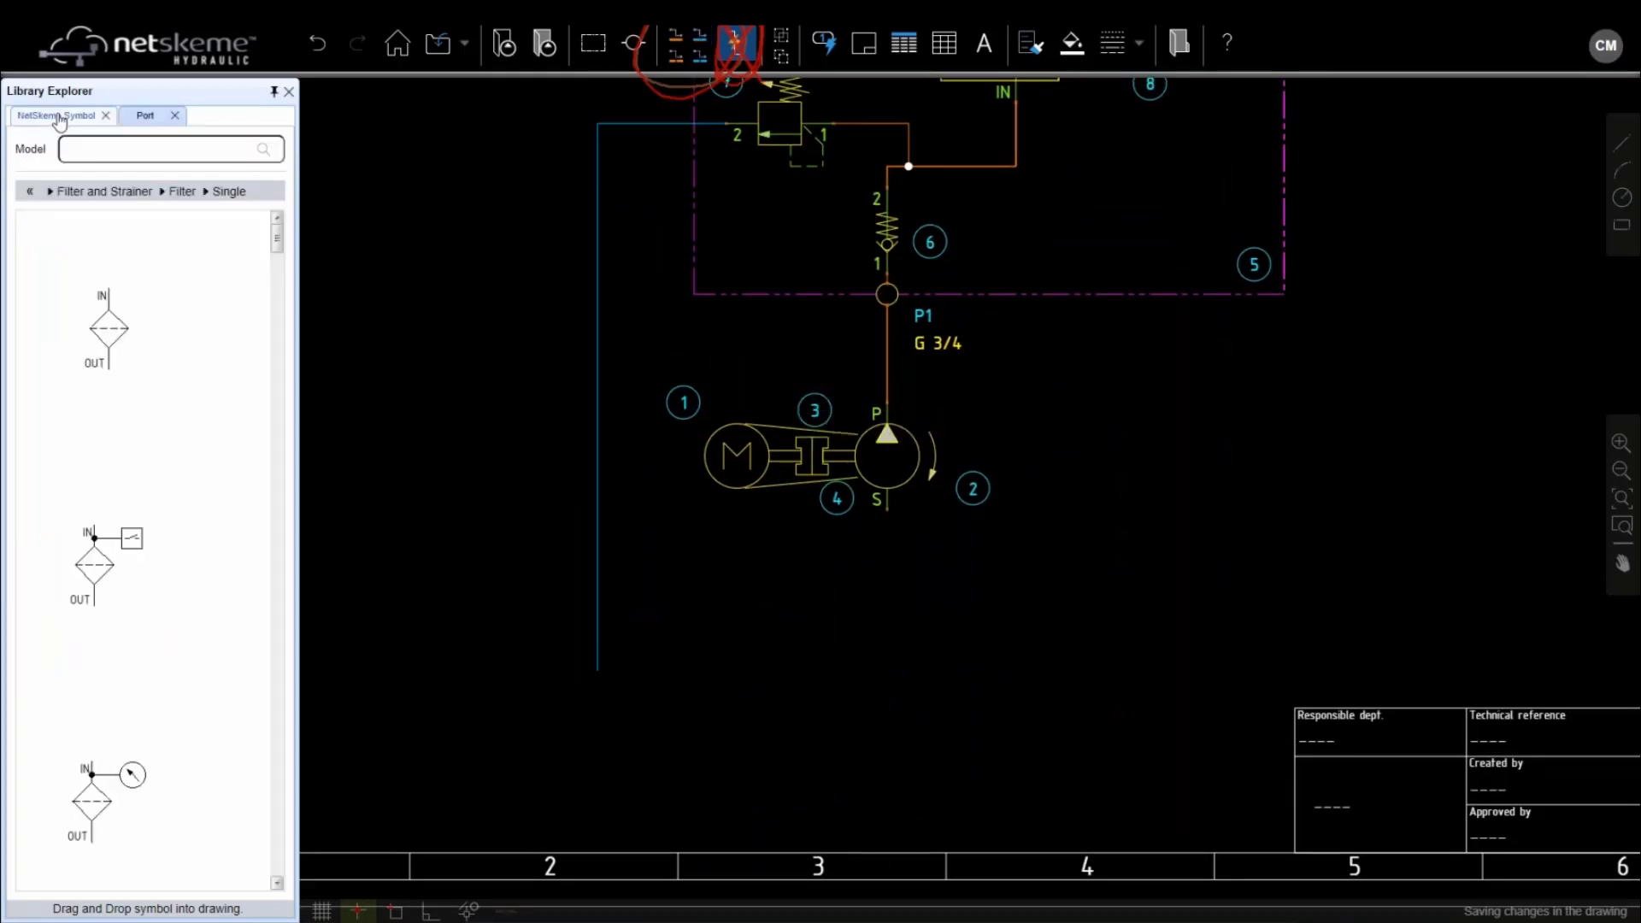
click(29, 190)
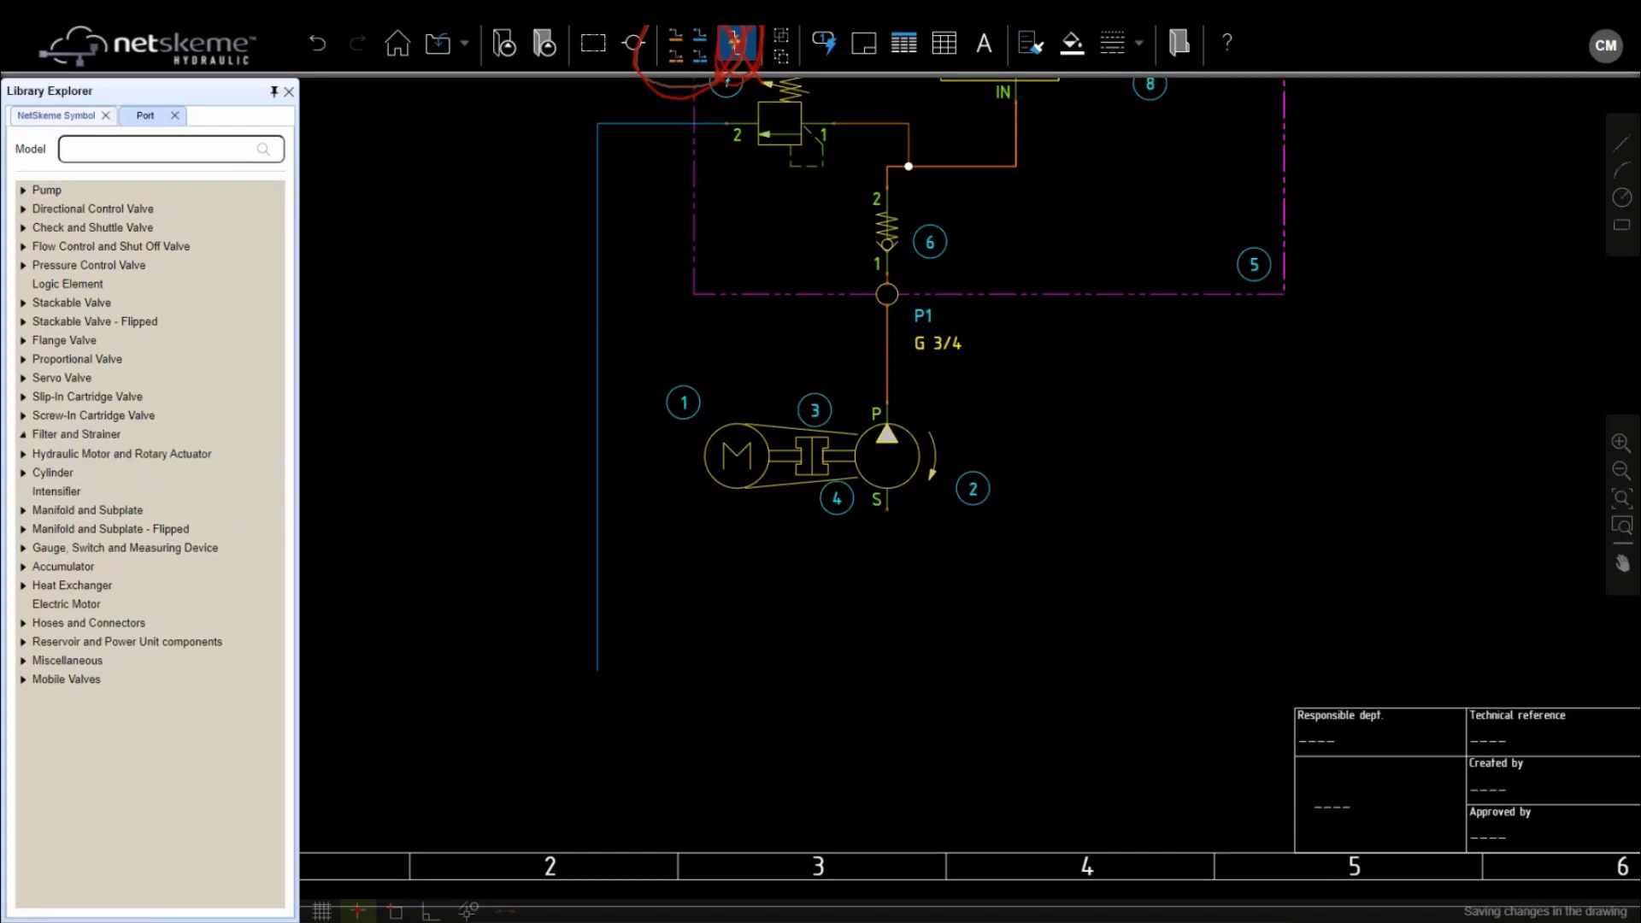
click(85, 434)
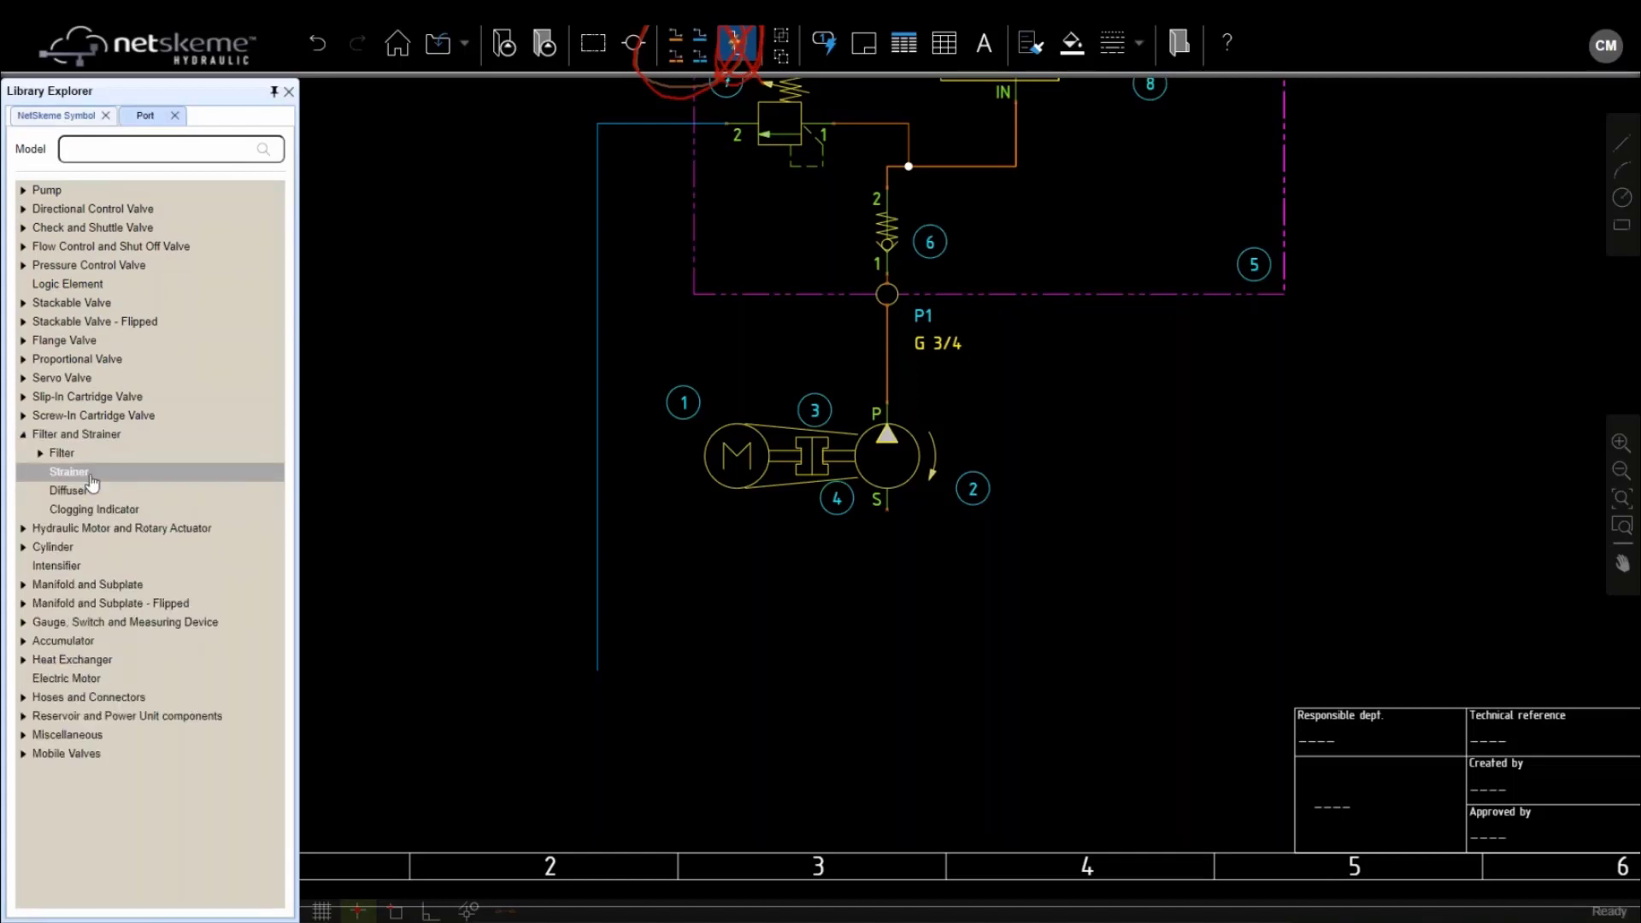
click(88, 475)
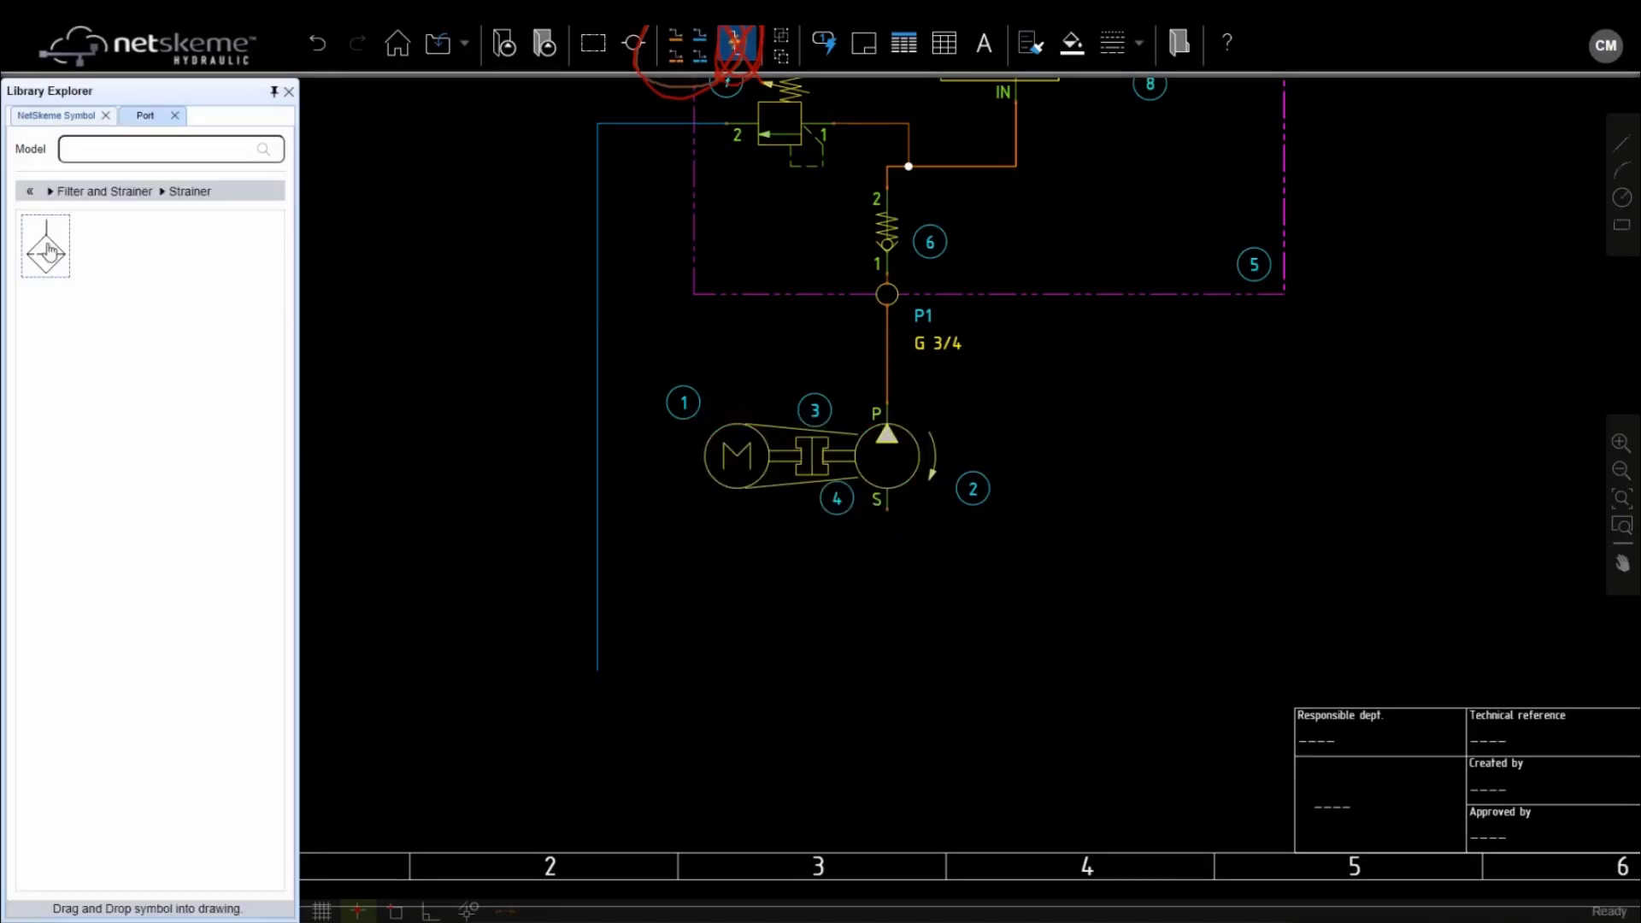
scroll(893, 515, up, 3)
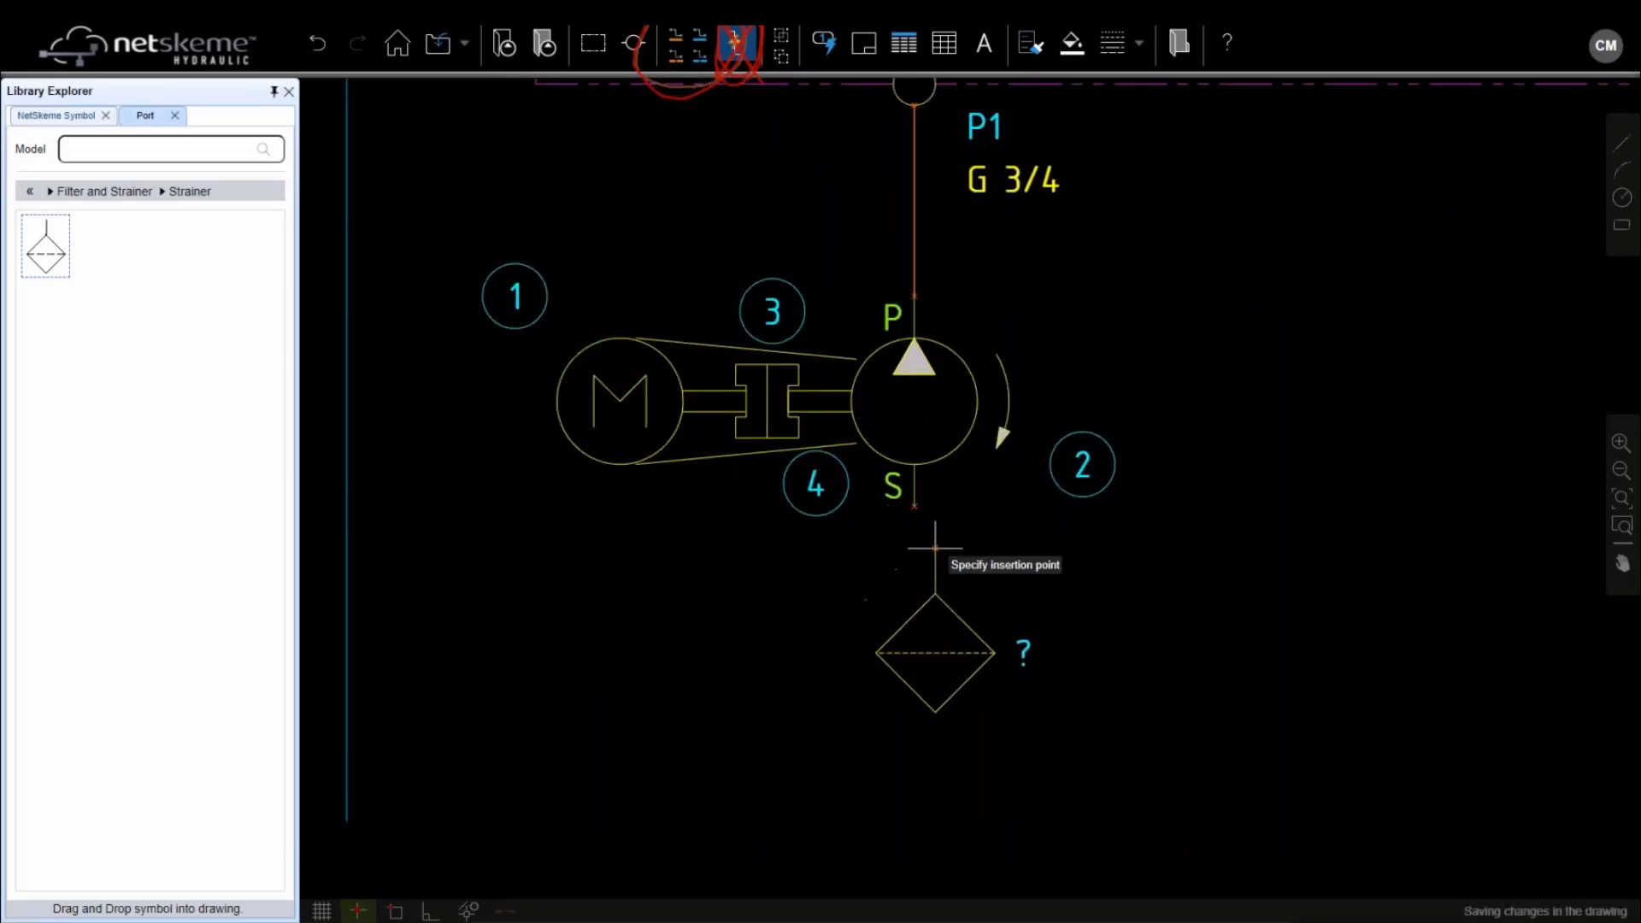
click(919, 534)
Delete the extra strainer numbered 10
scroll(881, 450, down, 3)
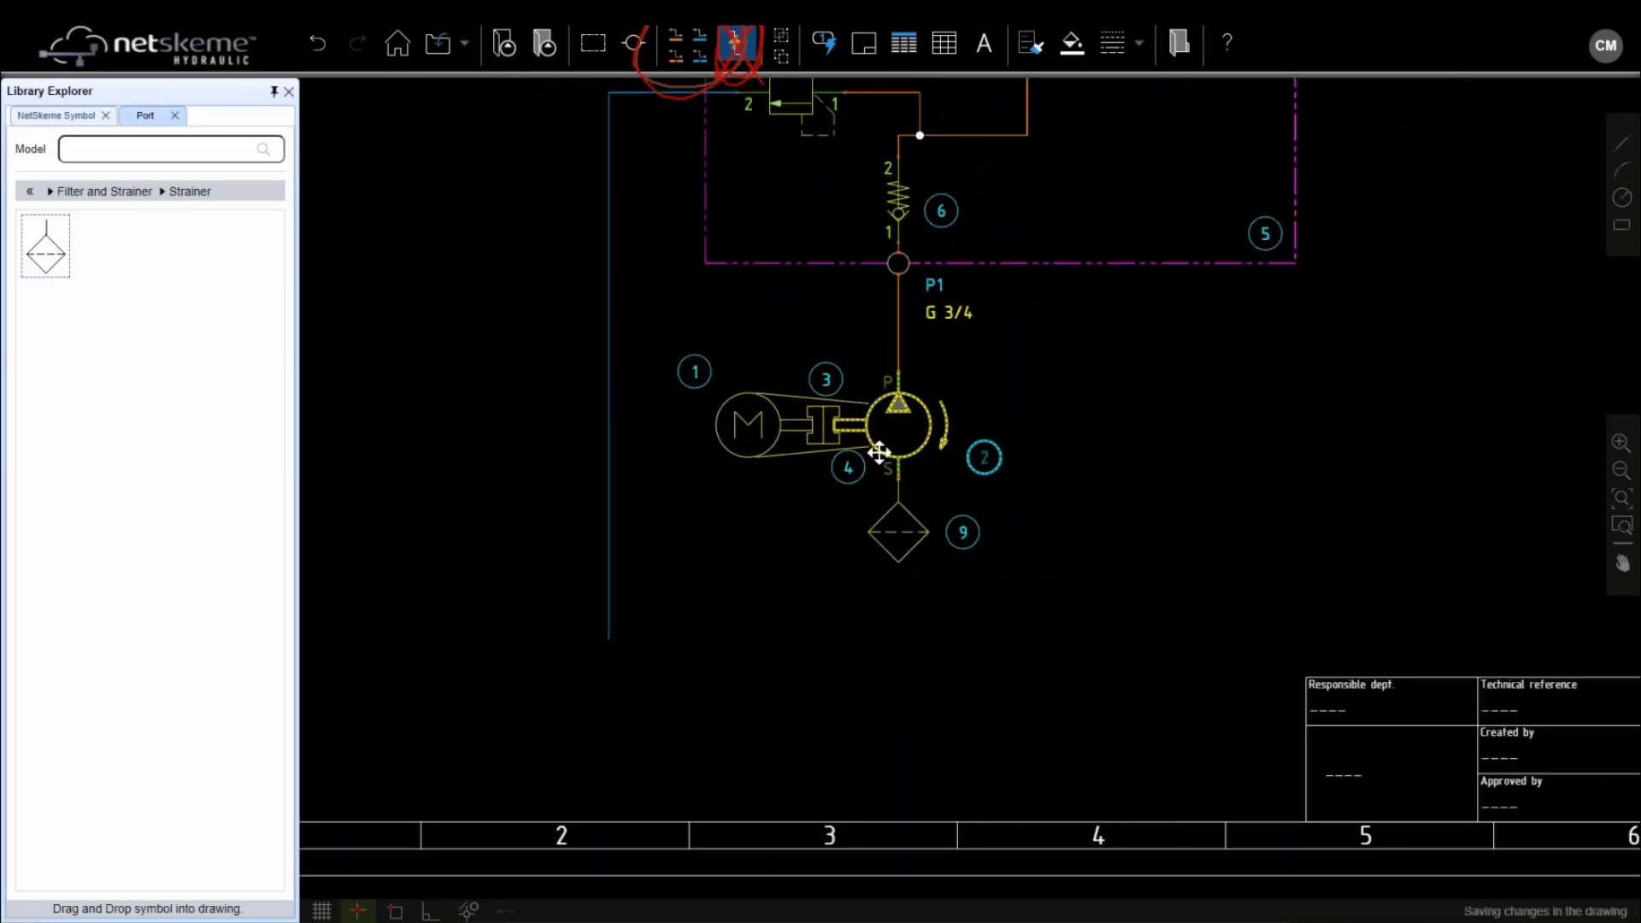
middle_drag(1090, 420, 994, 541)
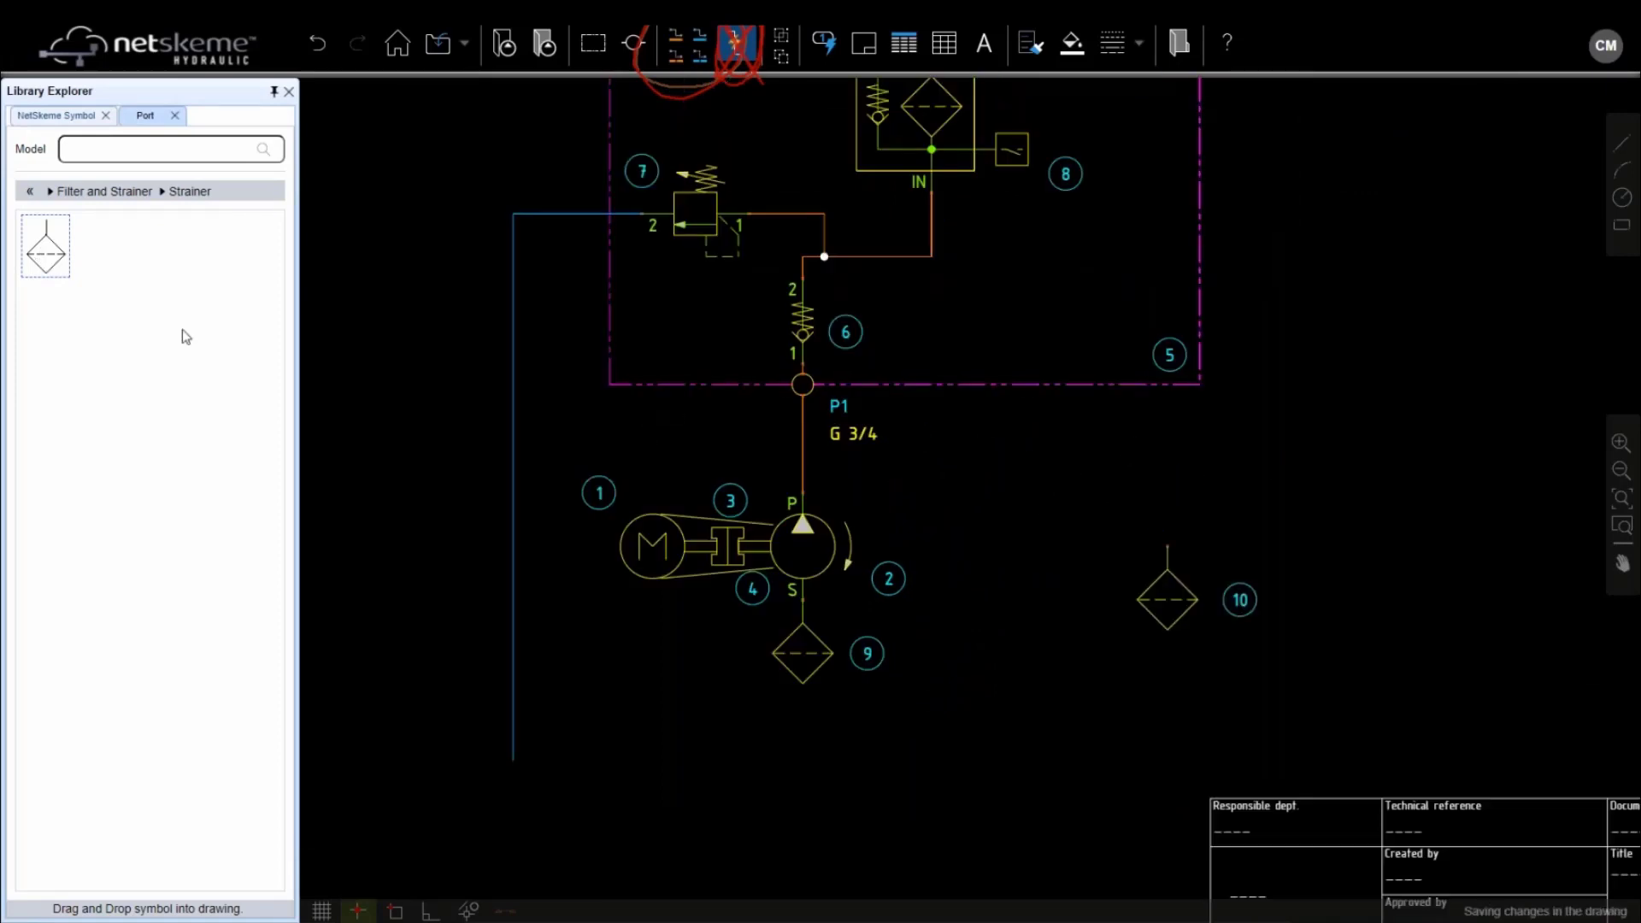
click(1169, 570)
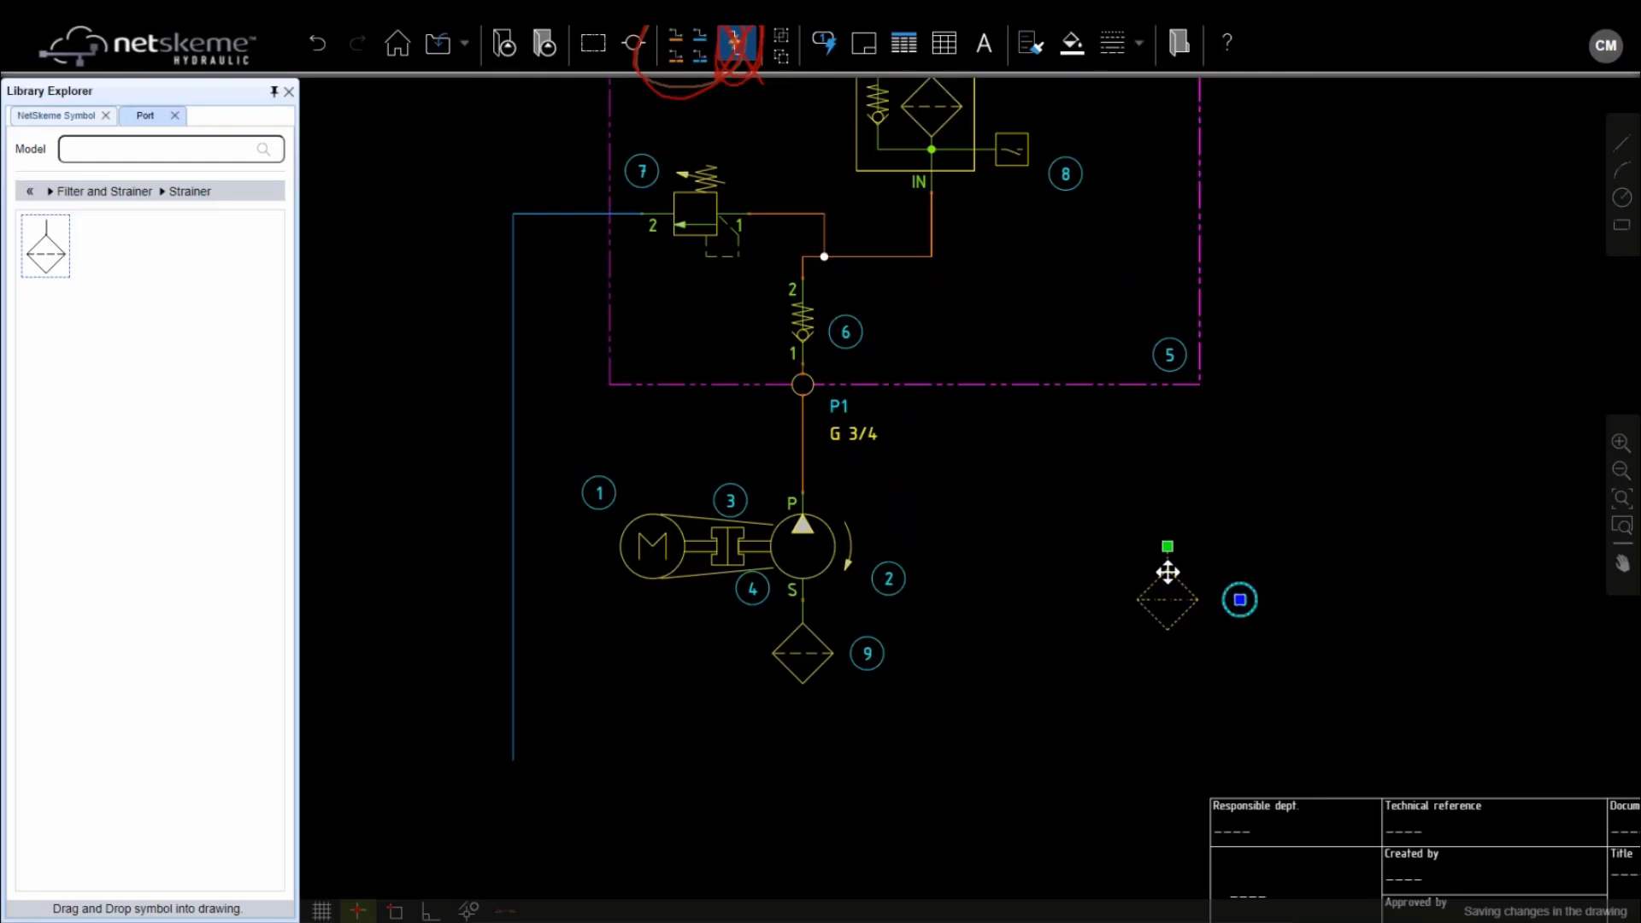
key(Delete)
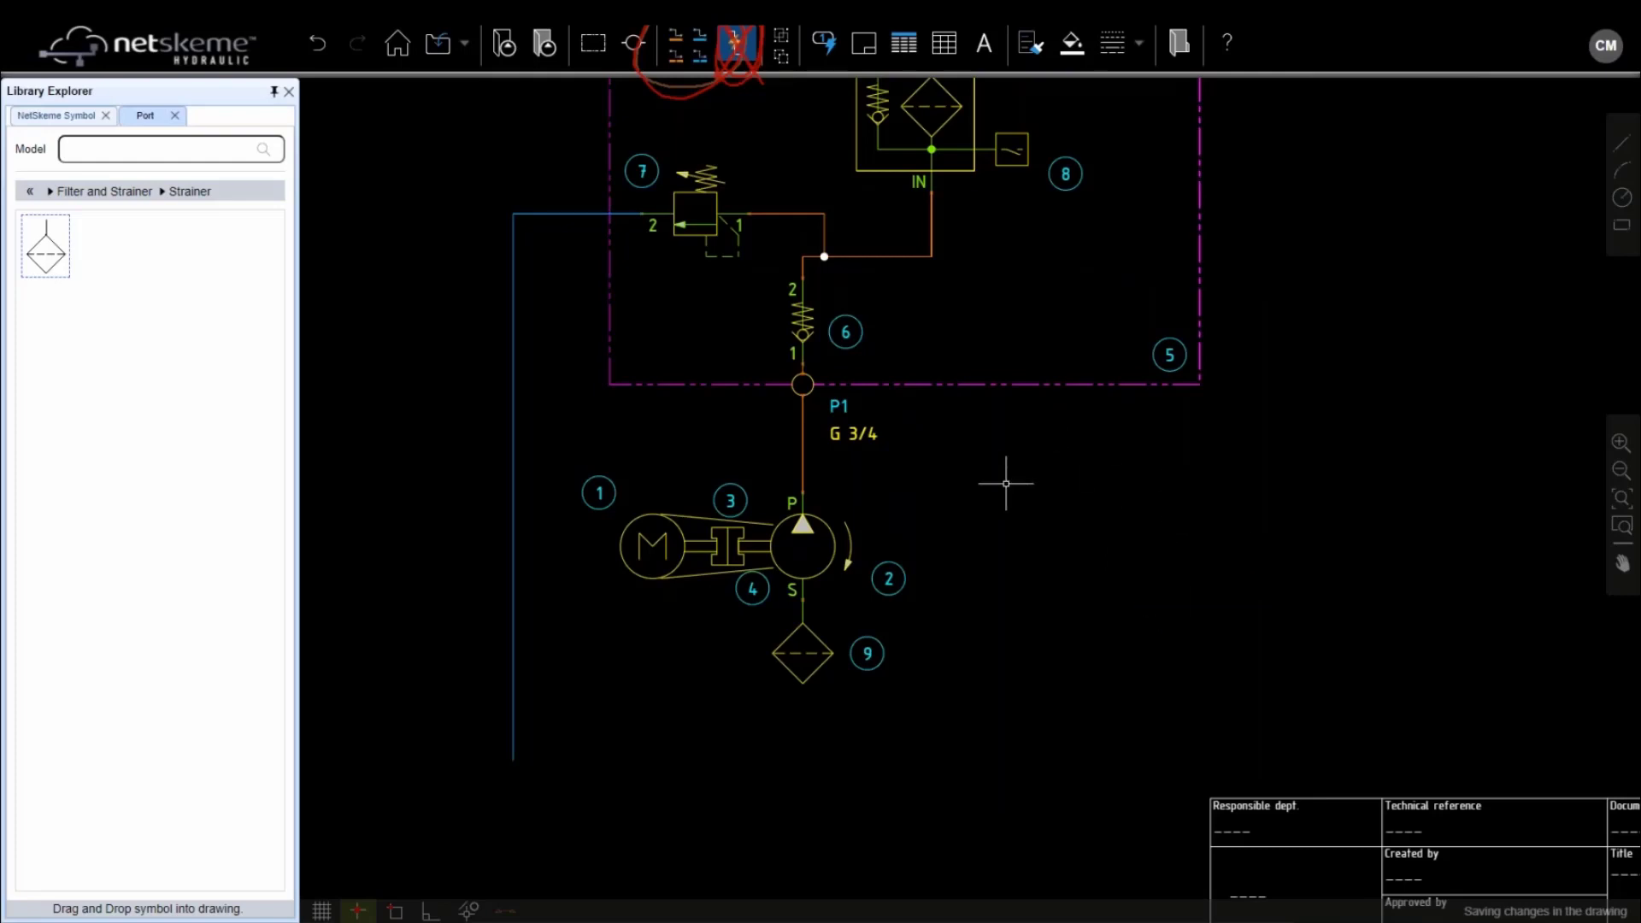
scroll(1006, 483, down, 3)
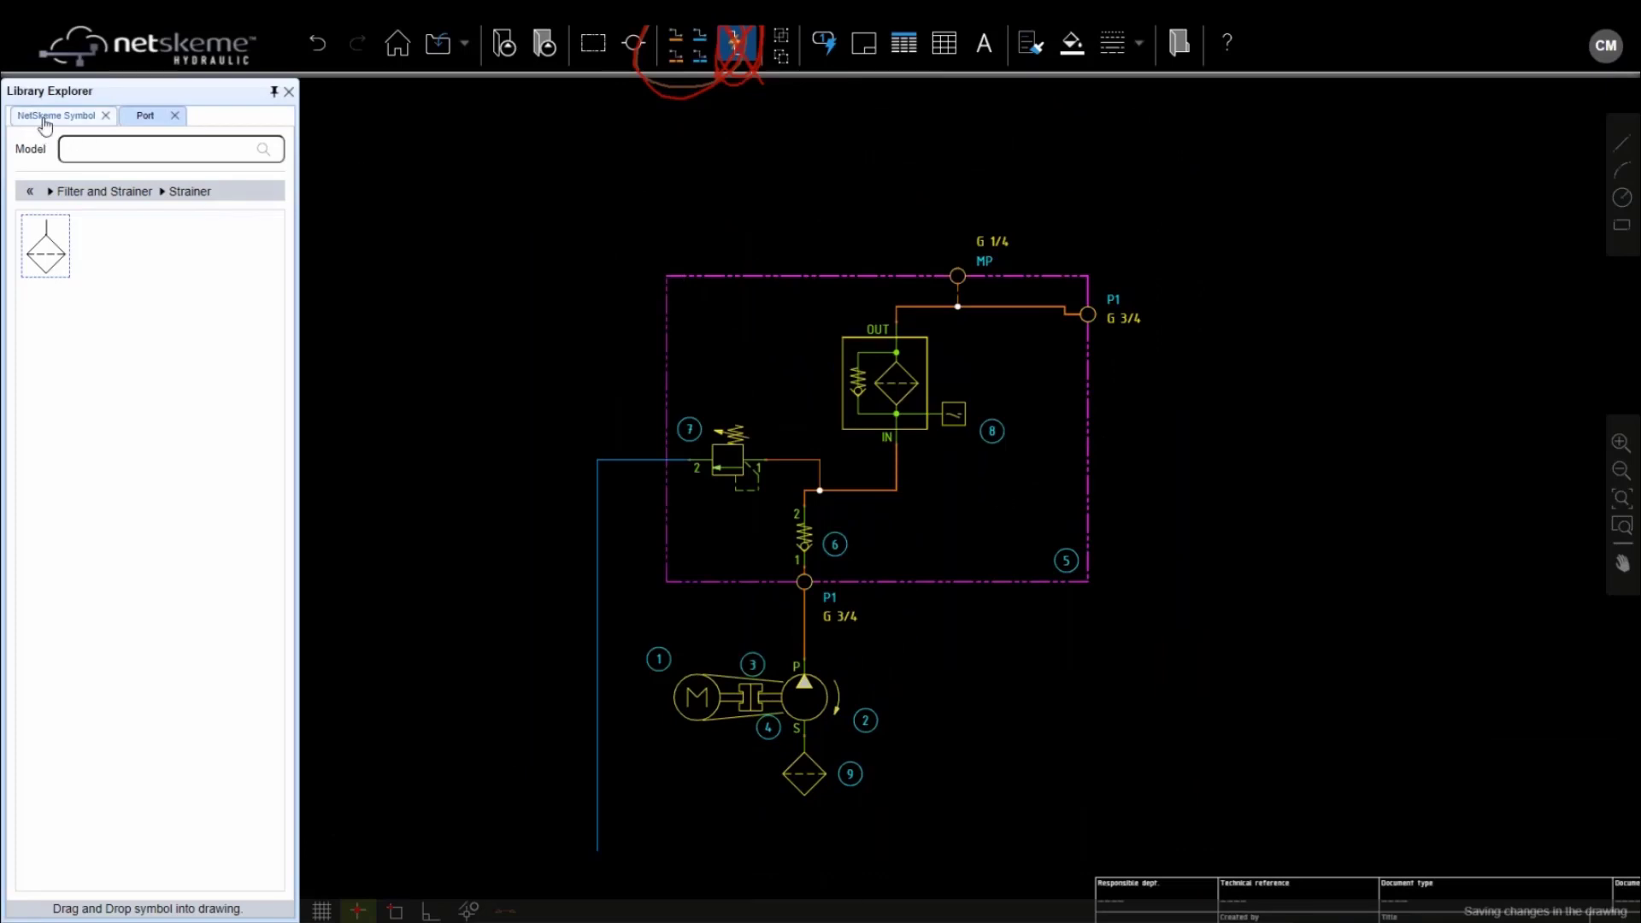
Place a bladder accumulator, item 11, at the drawing's top left
click(30, 190)
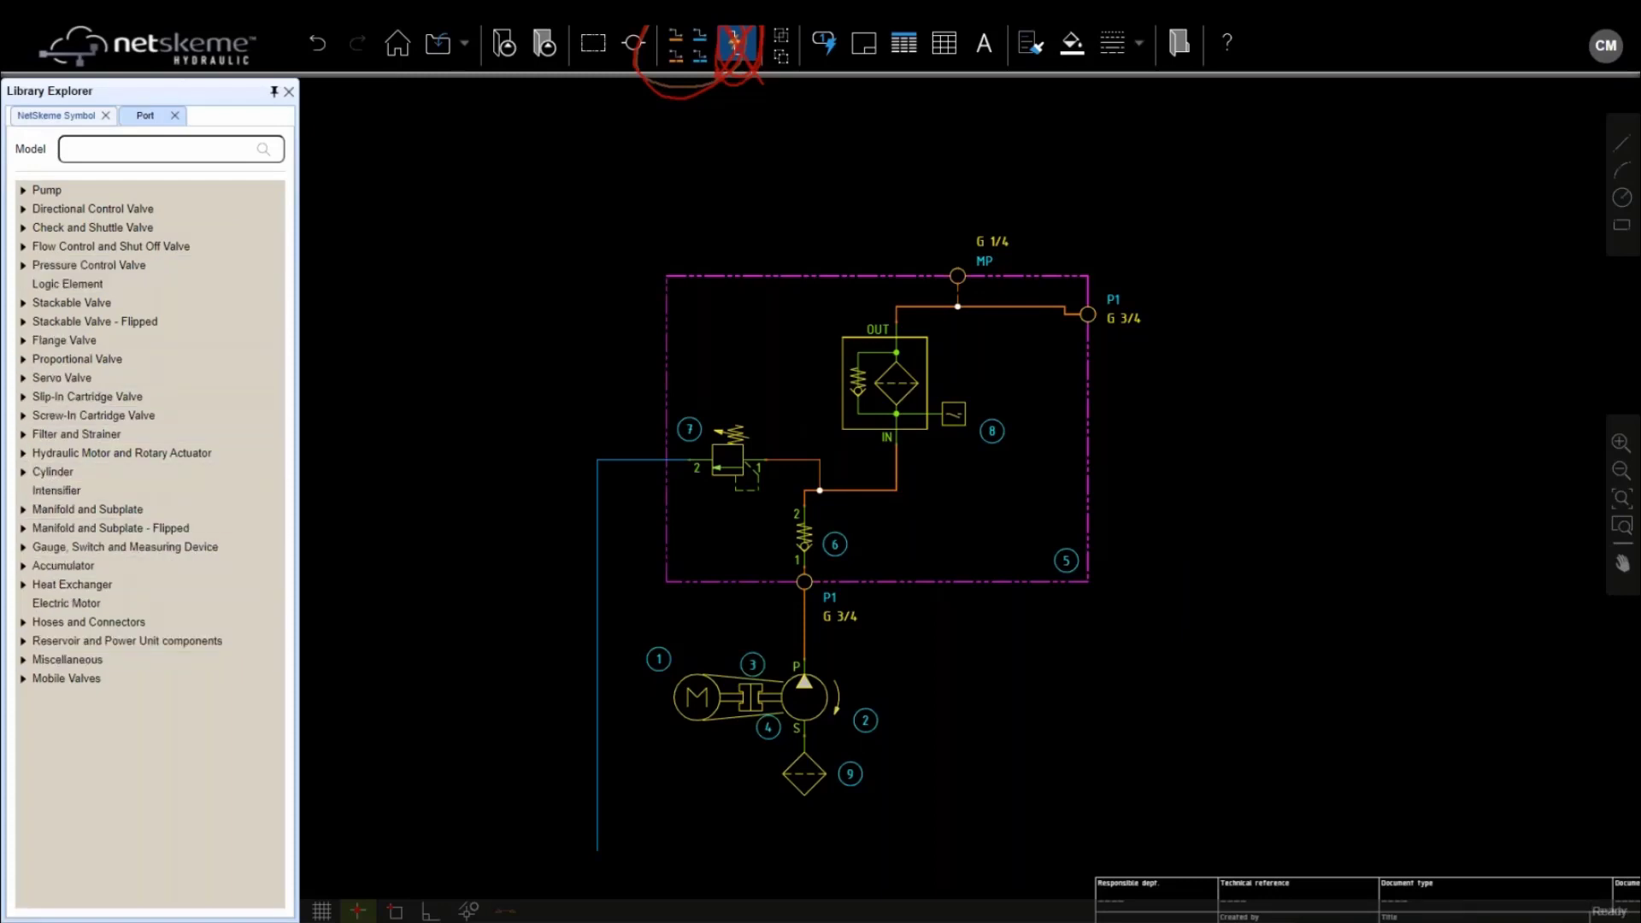
click(23, 565)
click(41, 585)
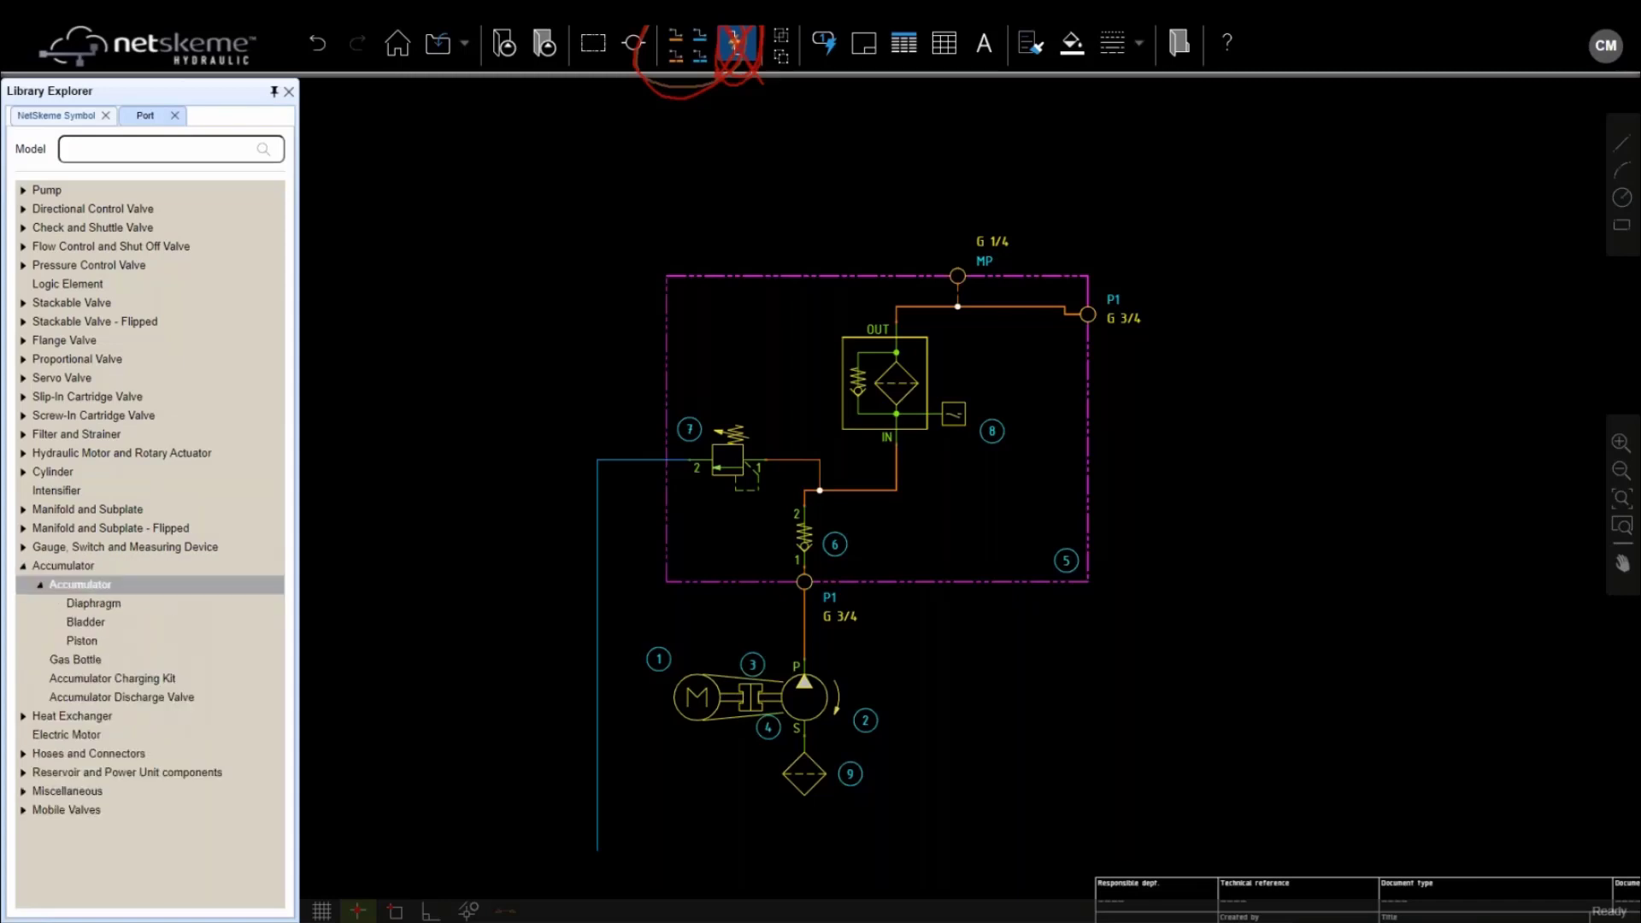
click(100, 624)
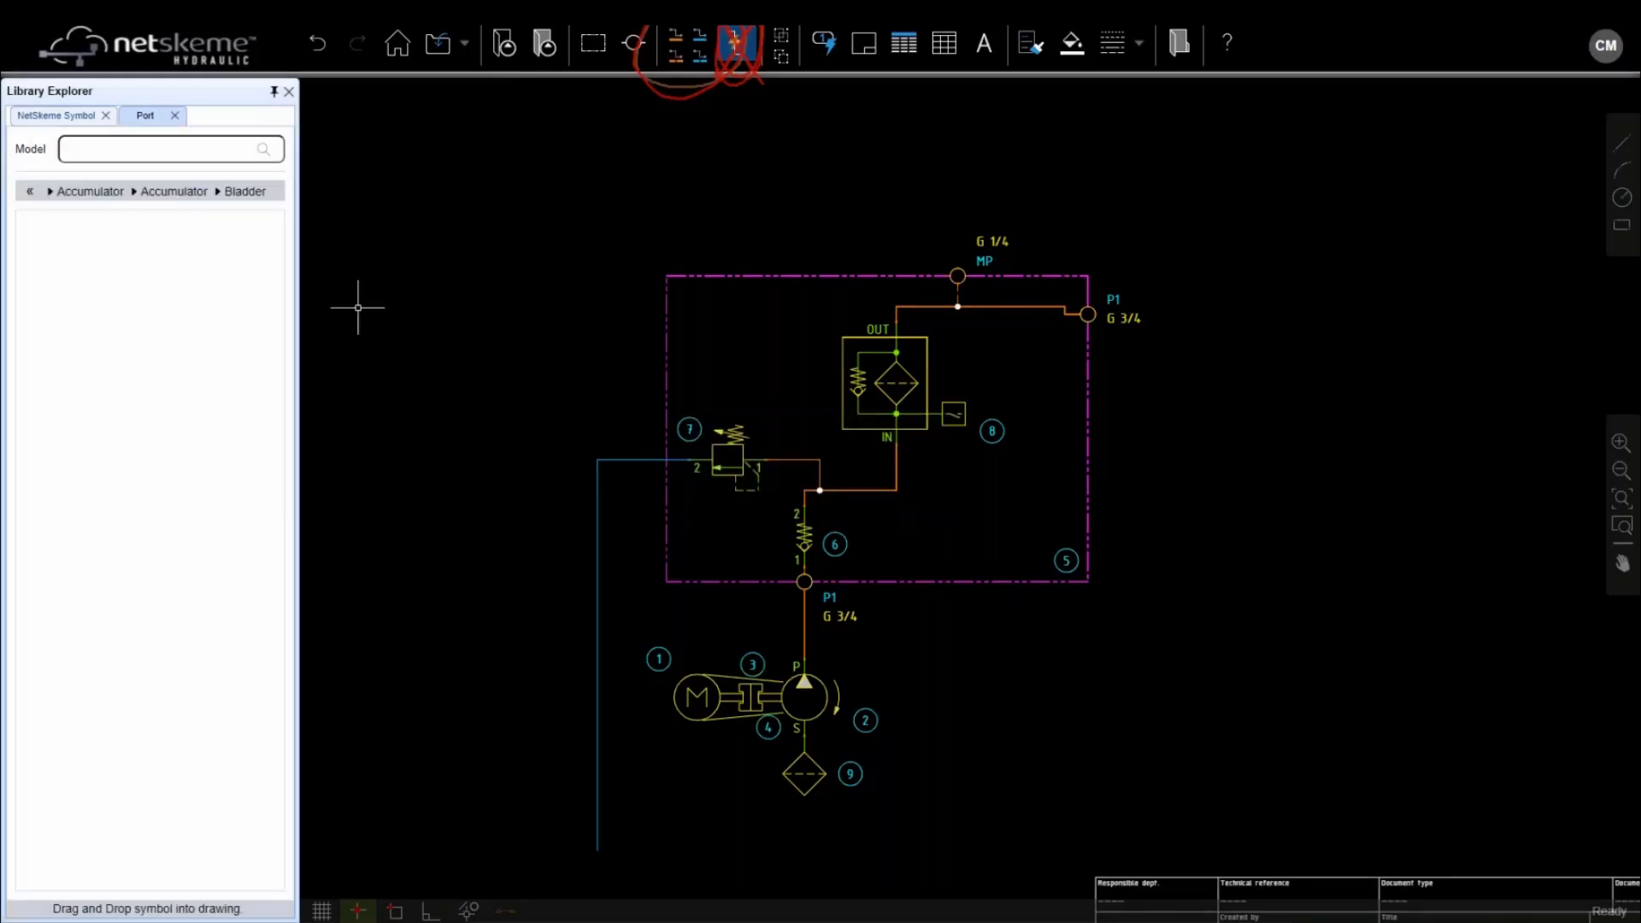
mouse_move(44, 254)
mouse_down()
mouse_move(171, 214)
mouse_move(419, 180)
mouse_move(444, 158)
mouse_up()
Pick up the solenoid S1 accumulator discharge valve block for insertion
click(29, 193)
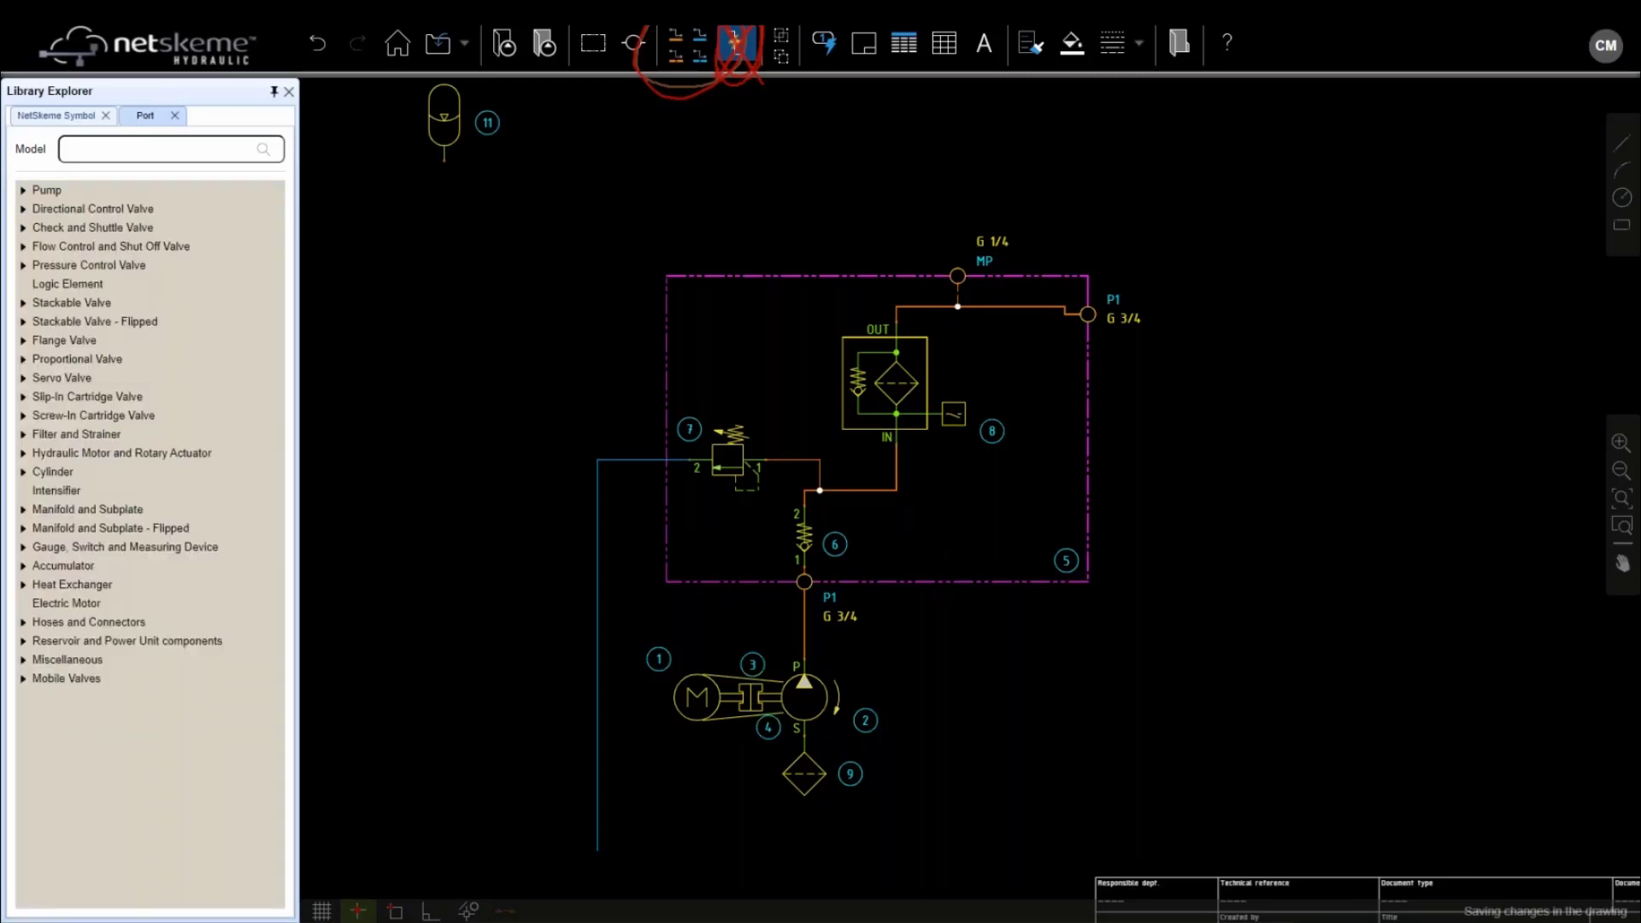
click(24, 566)
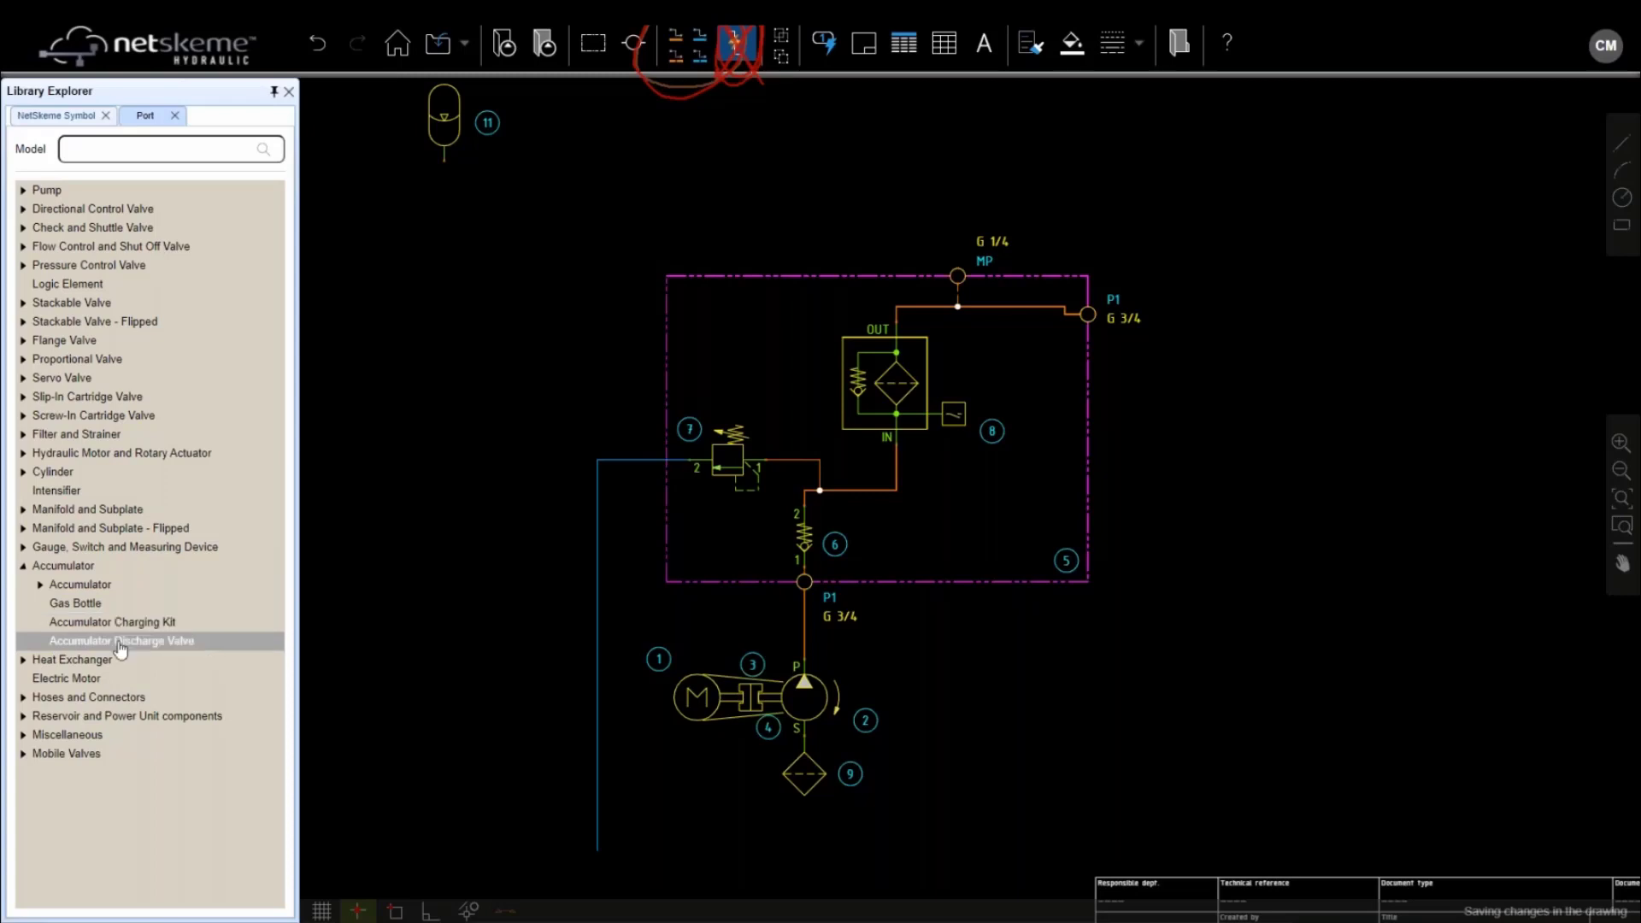
double_click(120, 641)
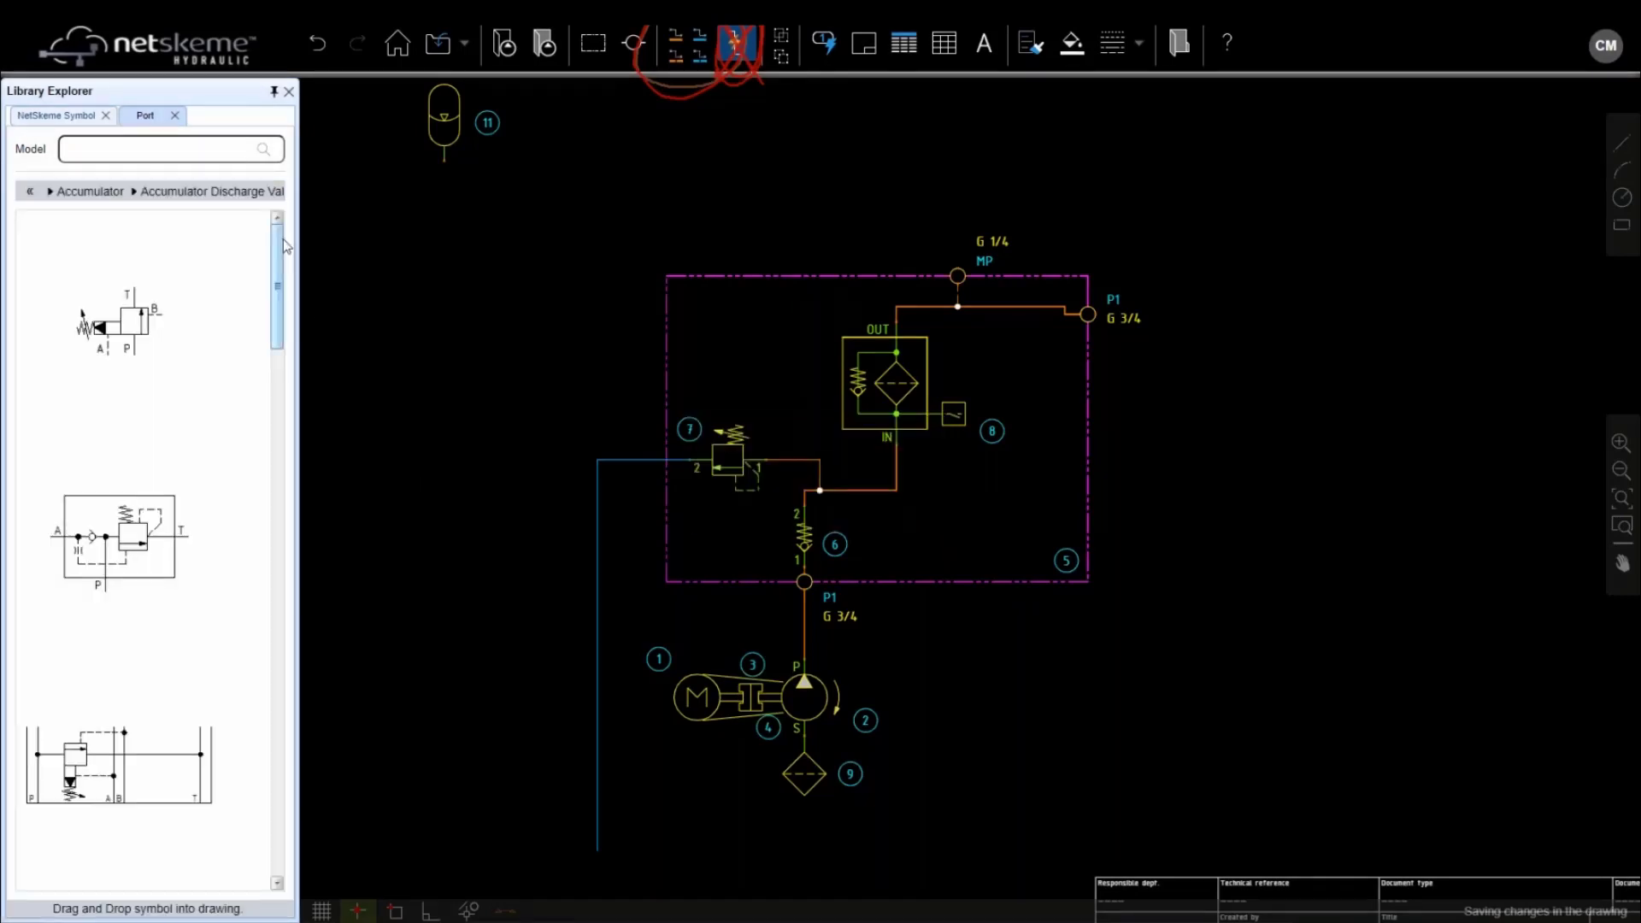
drag(273, 283, 256, 804)
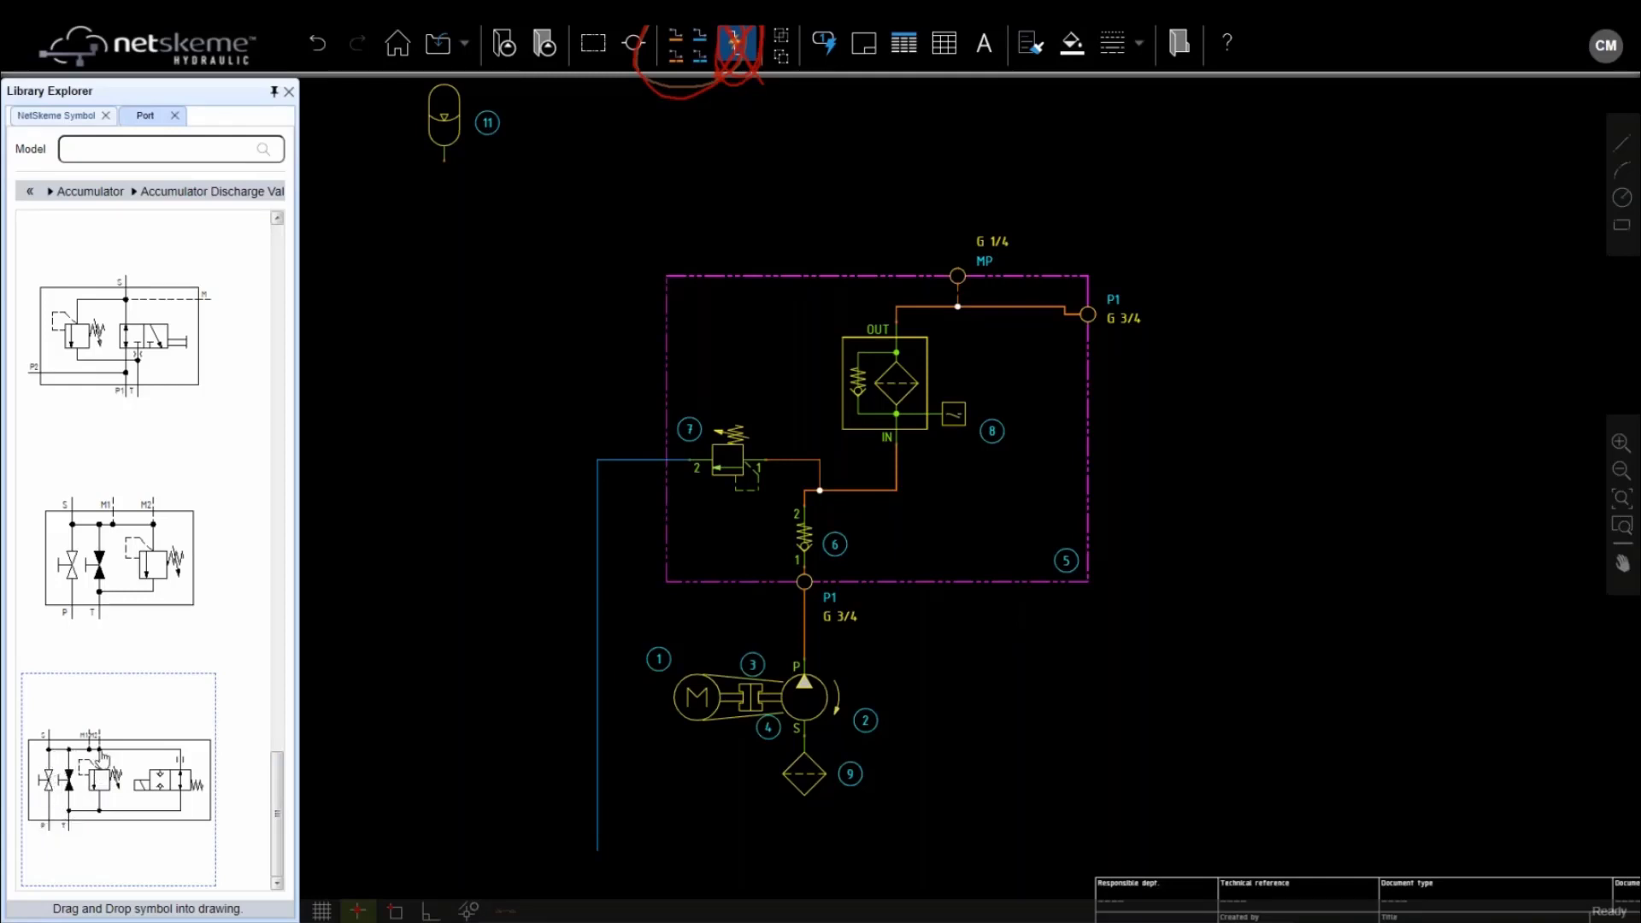
mouse_move(139, 783)
mouse_down()
mouse_move(214, 711)
mouse_move(444, 337)
mouse_move(434, 287)
mouse_up()
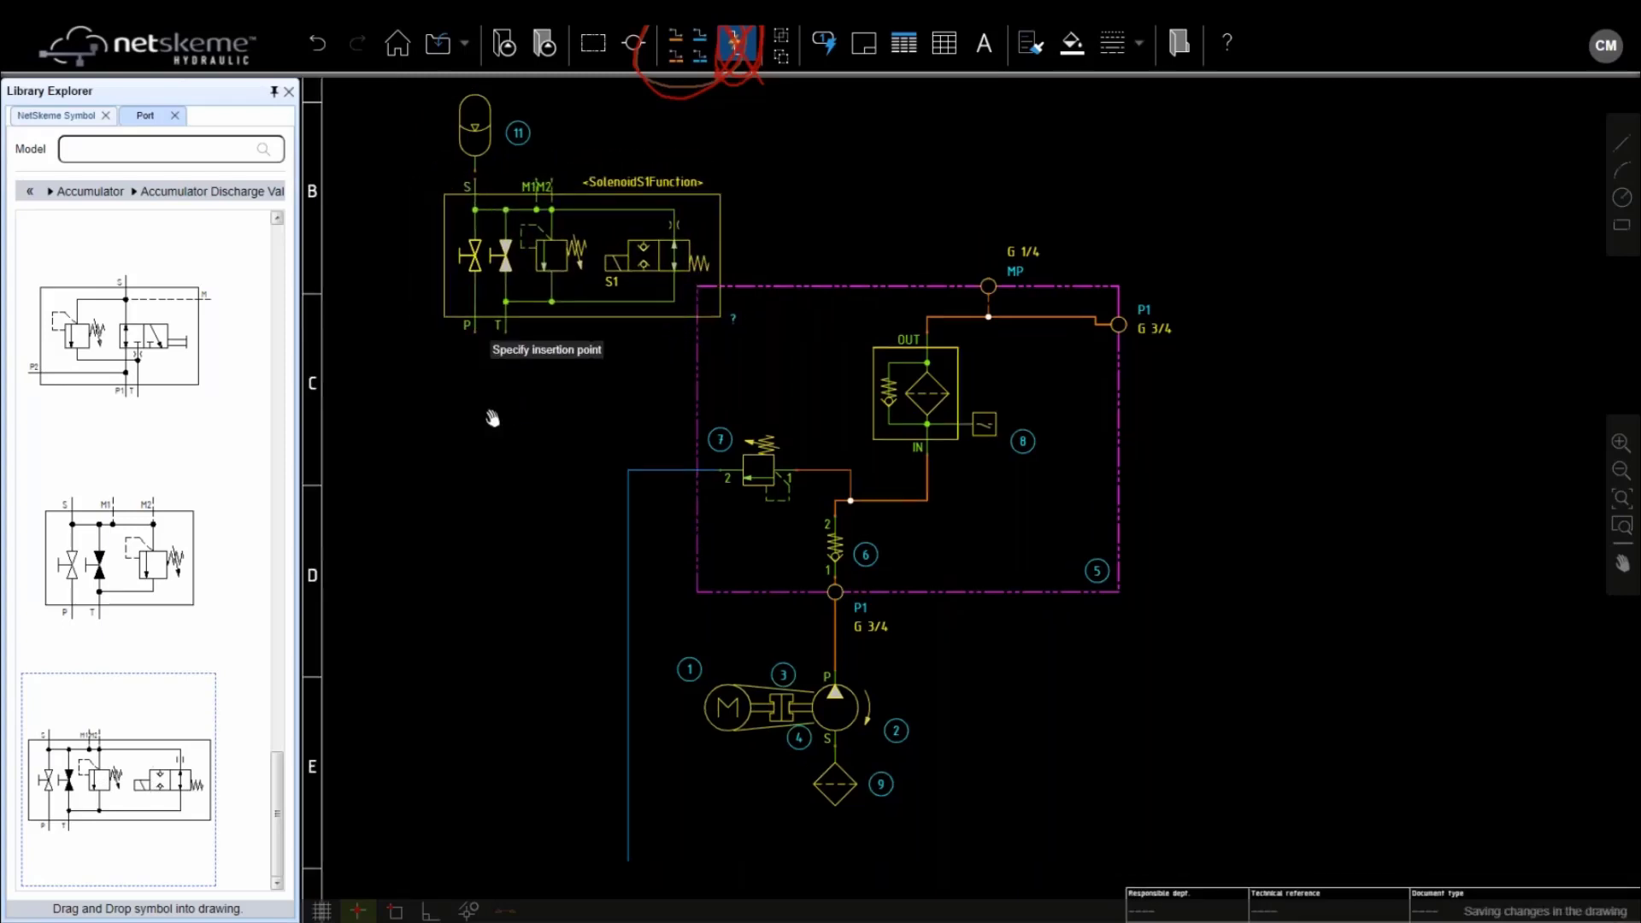
Place discharge valve block 12 and flip it horizontally
click(637, 419)
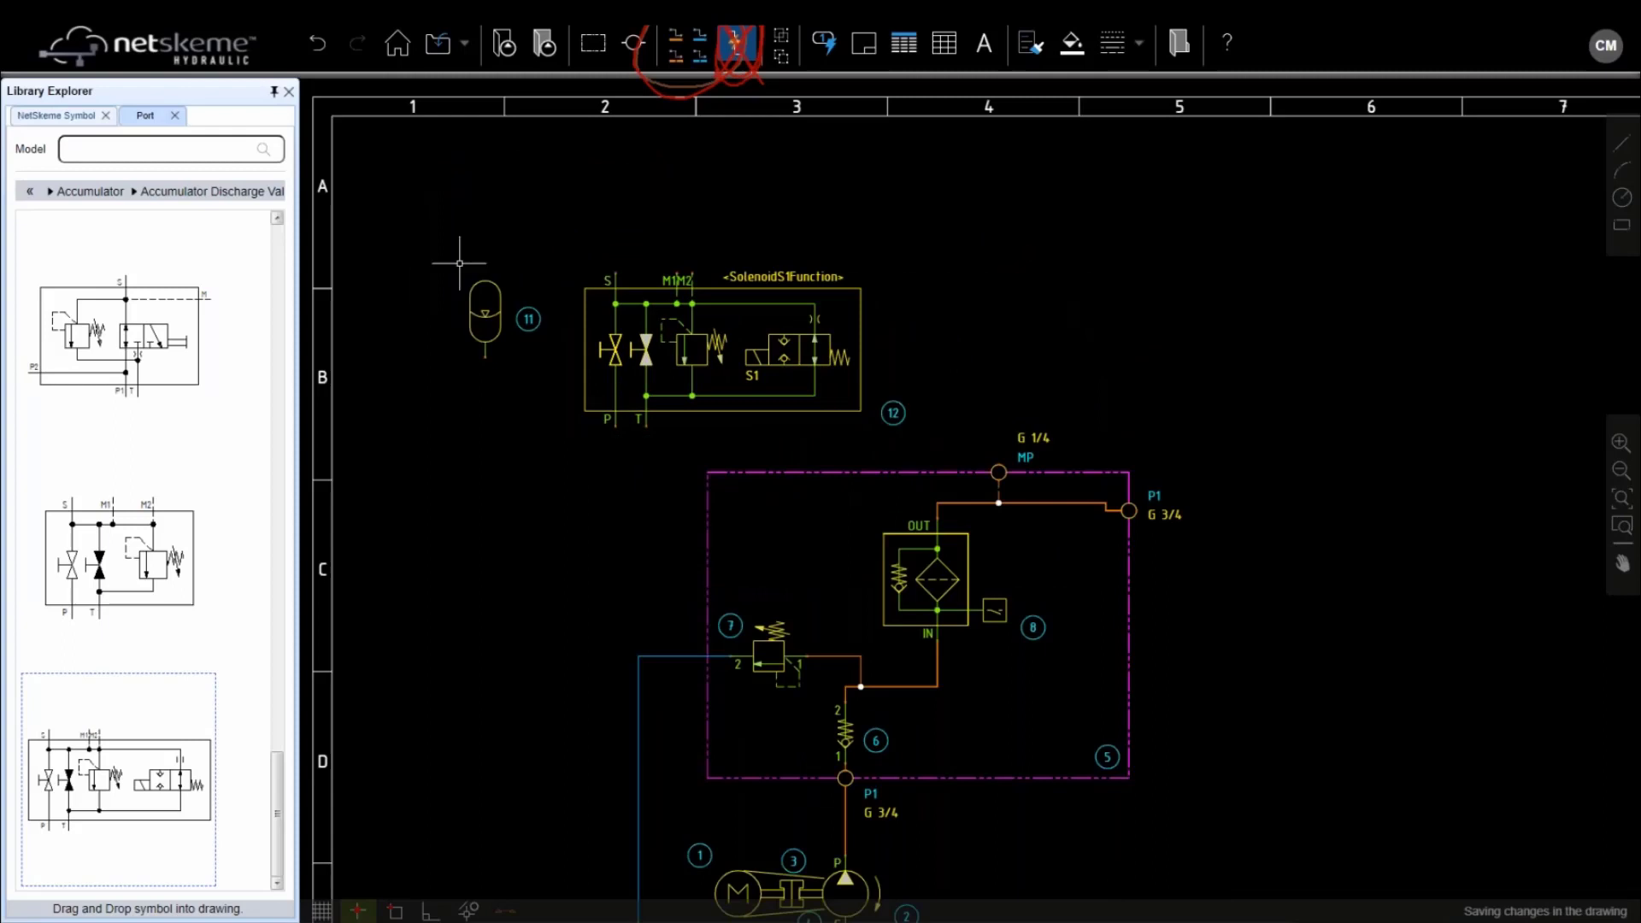
click(677, 344)
right_click(672, 331)
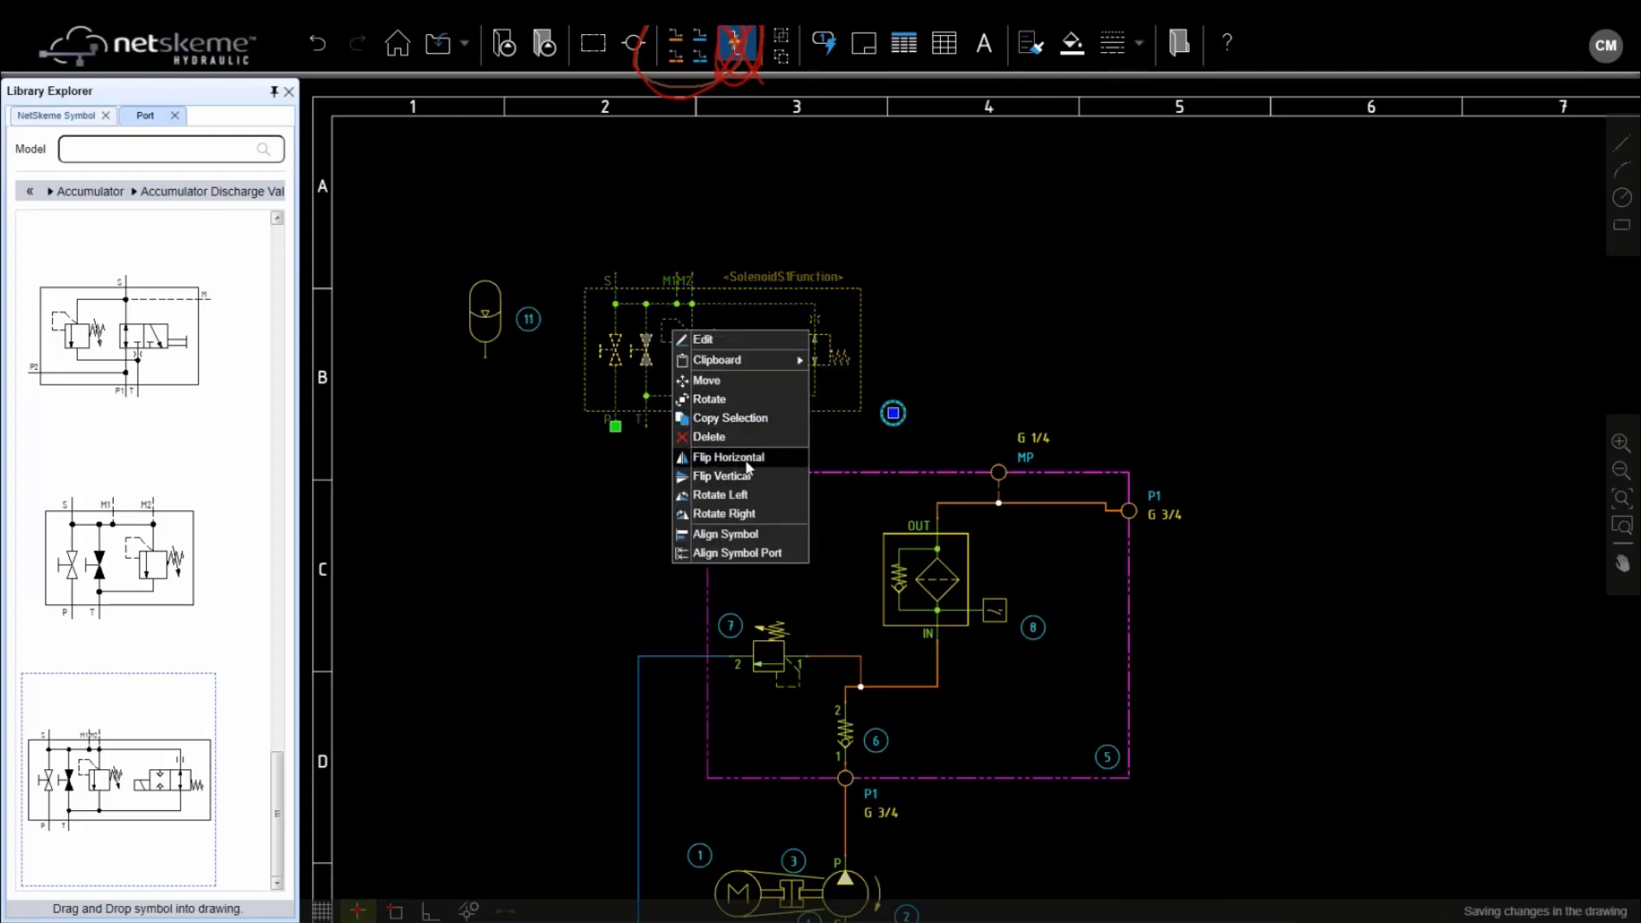
click(718, 457)
Move bladder accumulator 11 onto the valve block's S port
click(492, 312)
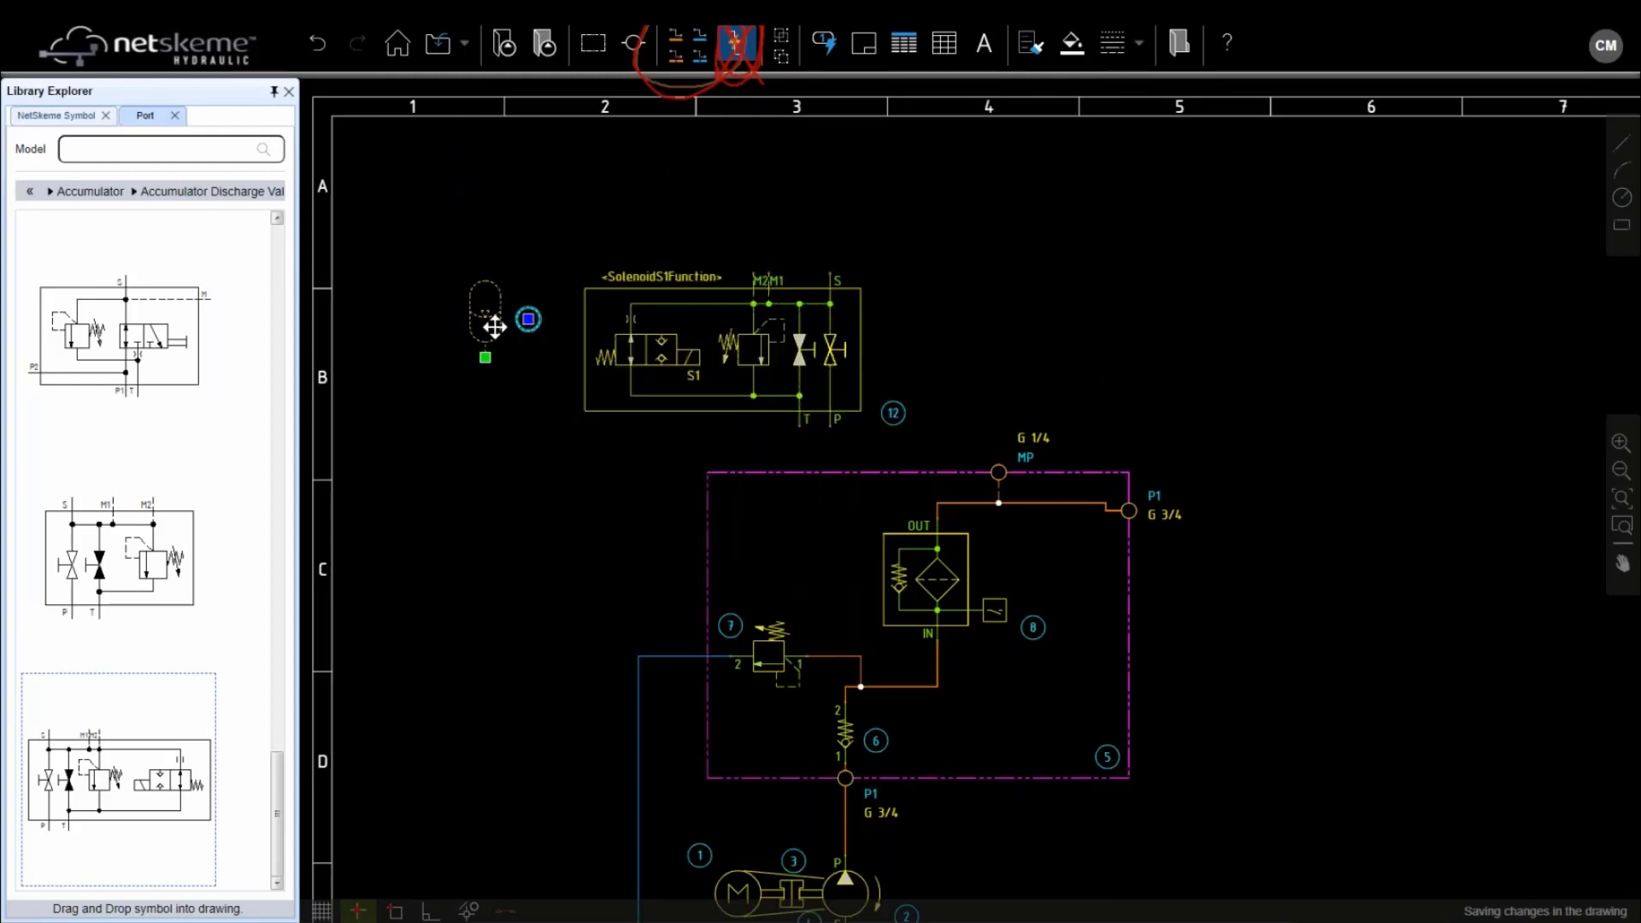
drag(484, 358, 781, 293)
scroll(880, 246, up, 3)
click(781, 293)
scroll(814, 439, down, 2)
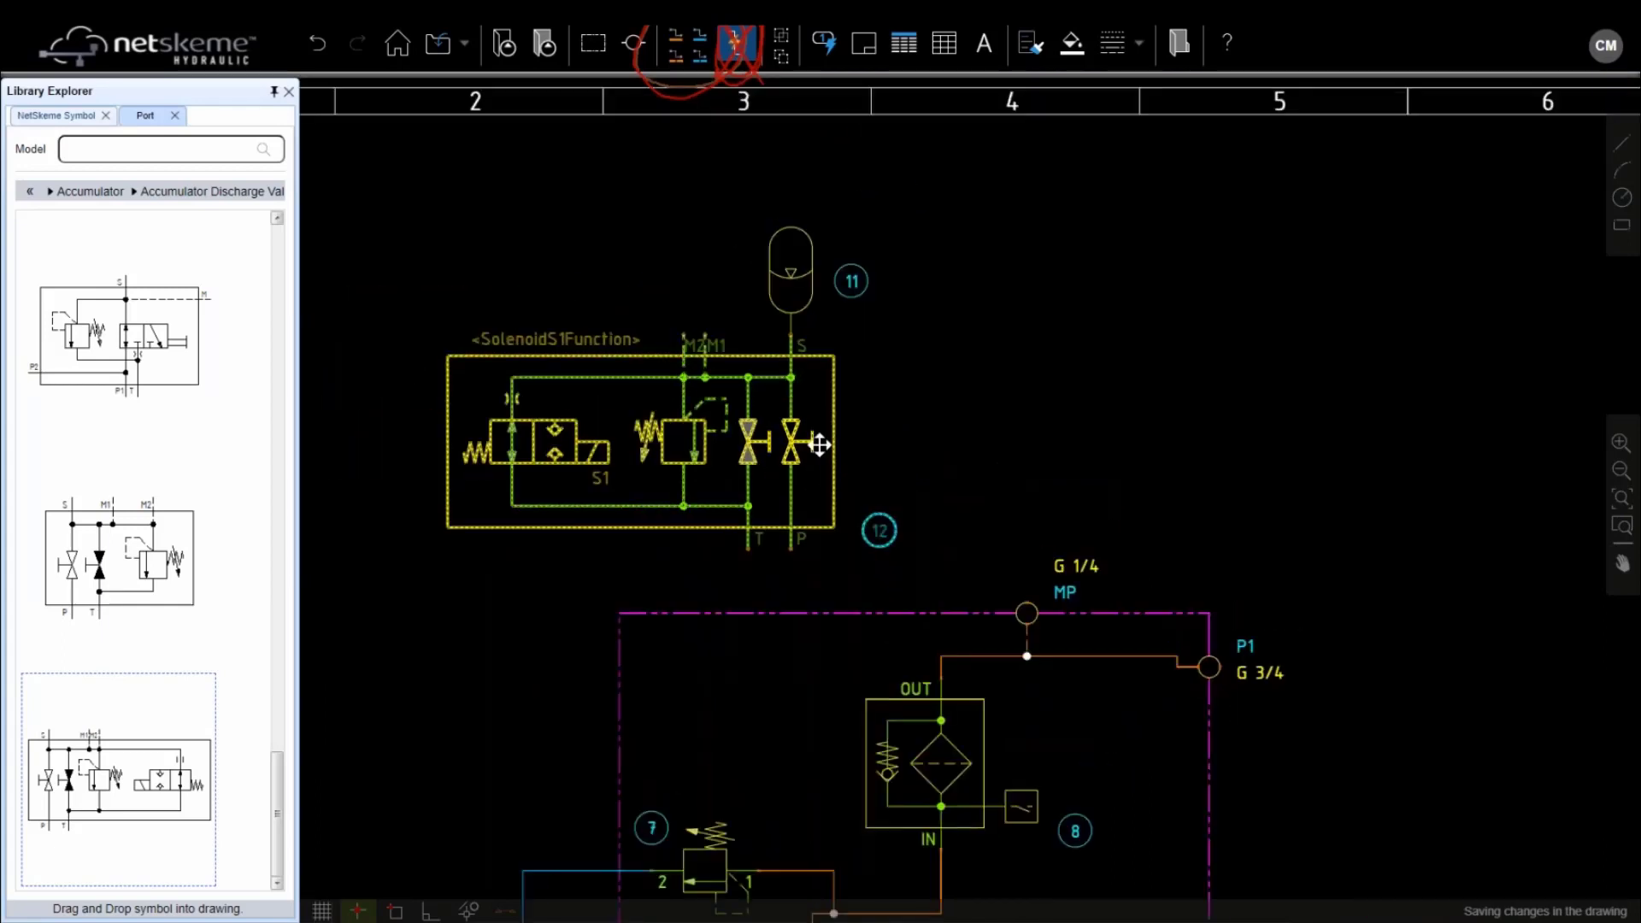
Start a connection line at the valve block's P port
middle_drag(835, 416, 732, 263)
click(676, 38)
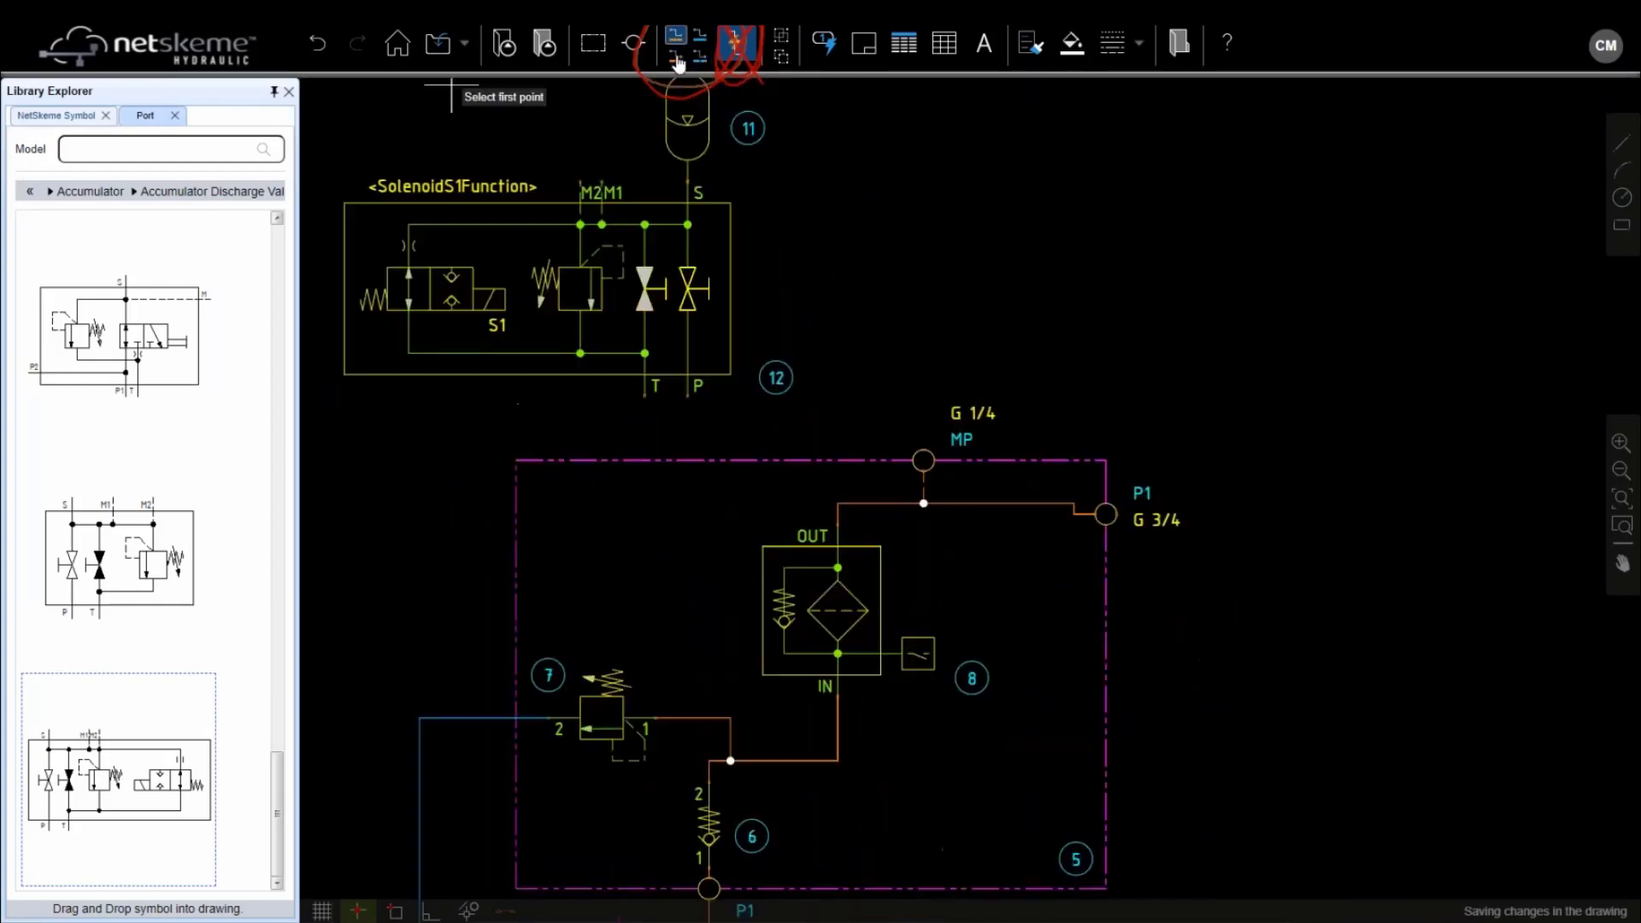
click(687, 396)
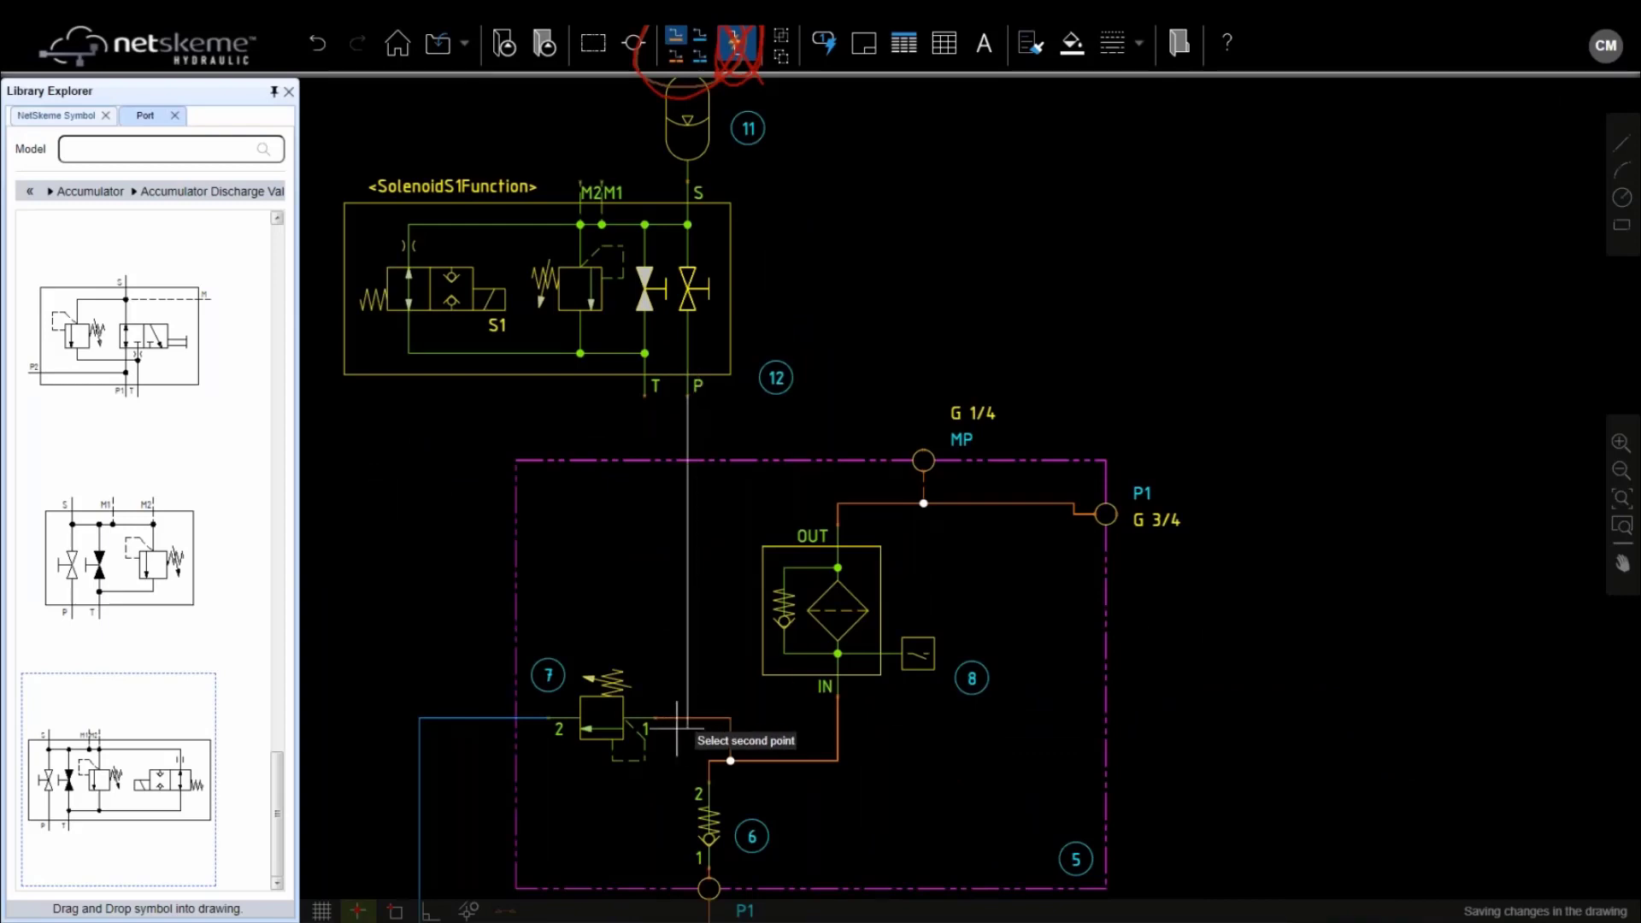
Connect the valve block's P port to the pressure line
click(698, 706)
click(687, 718)
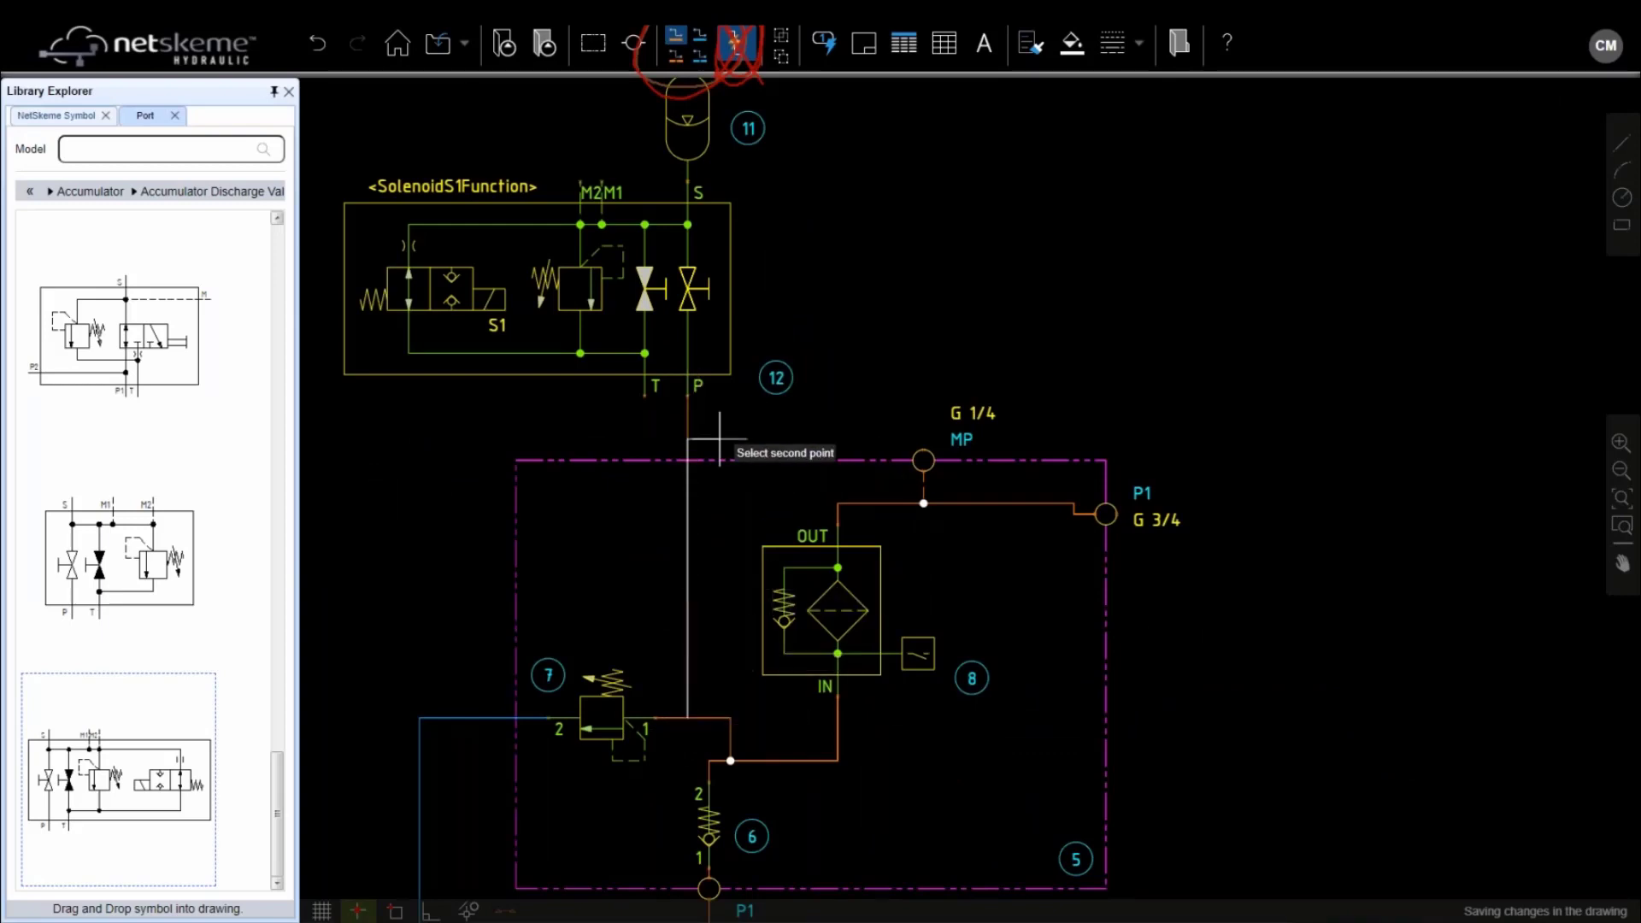
key(Escape)
click(687, 718)
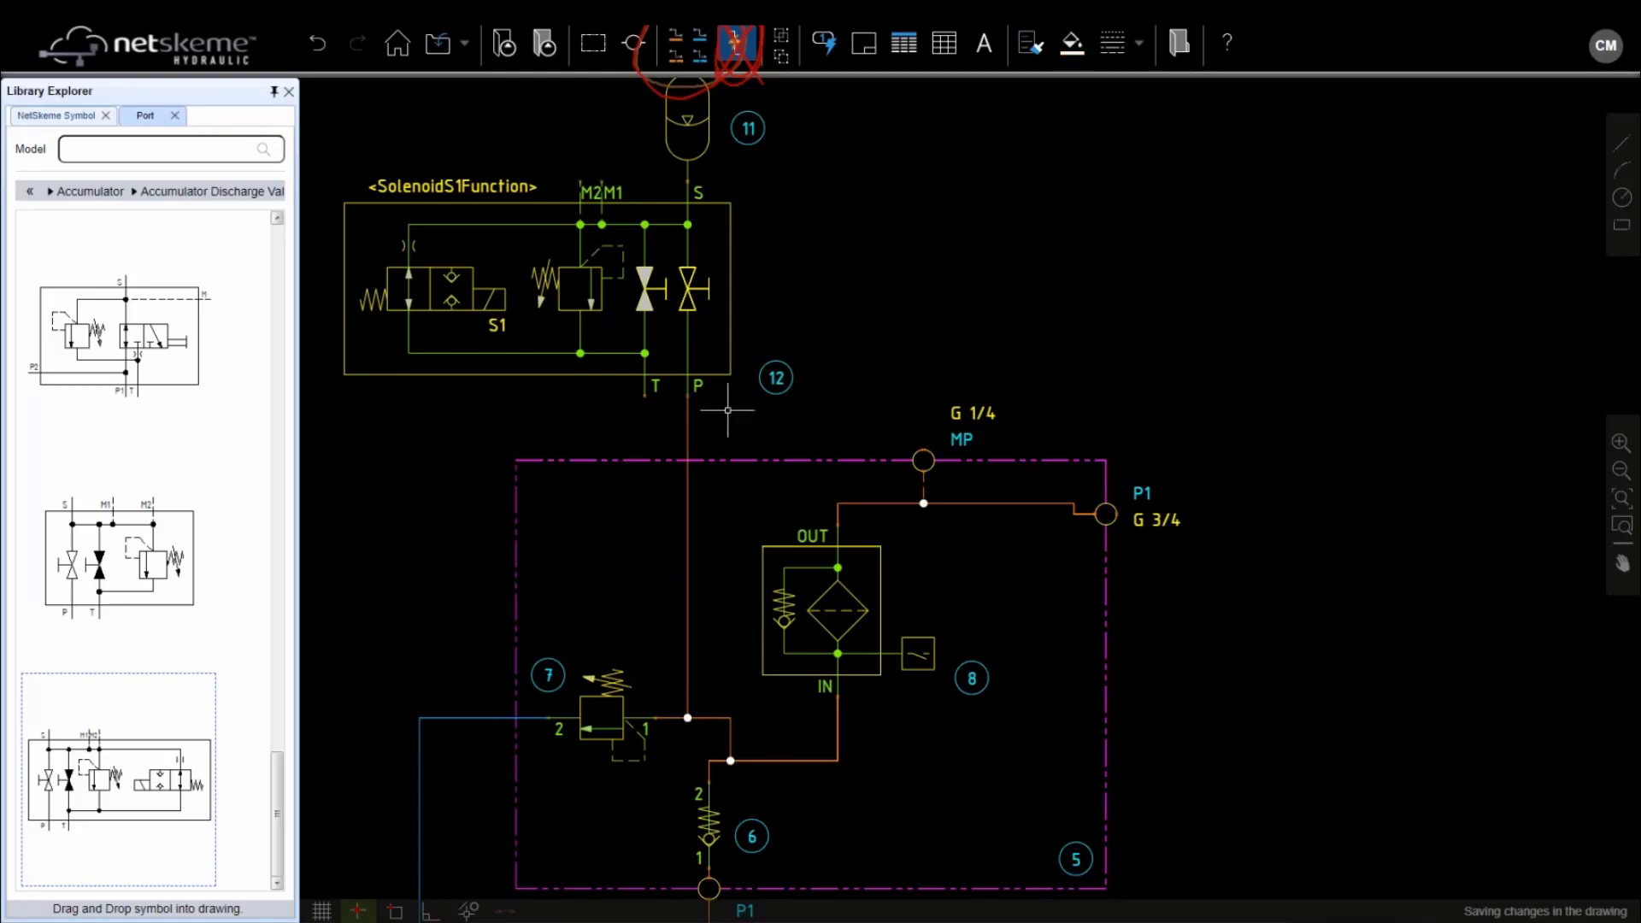
click(698, 273)
key(Escape)
Draw a line from the valve block's T port down below the block
click(699, 34)
click(645, 394)
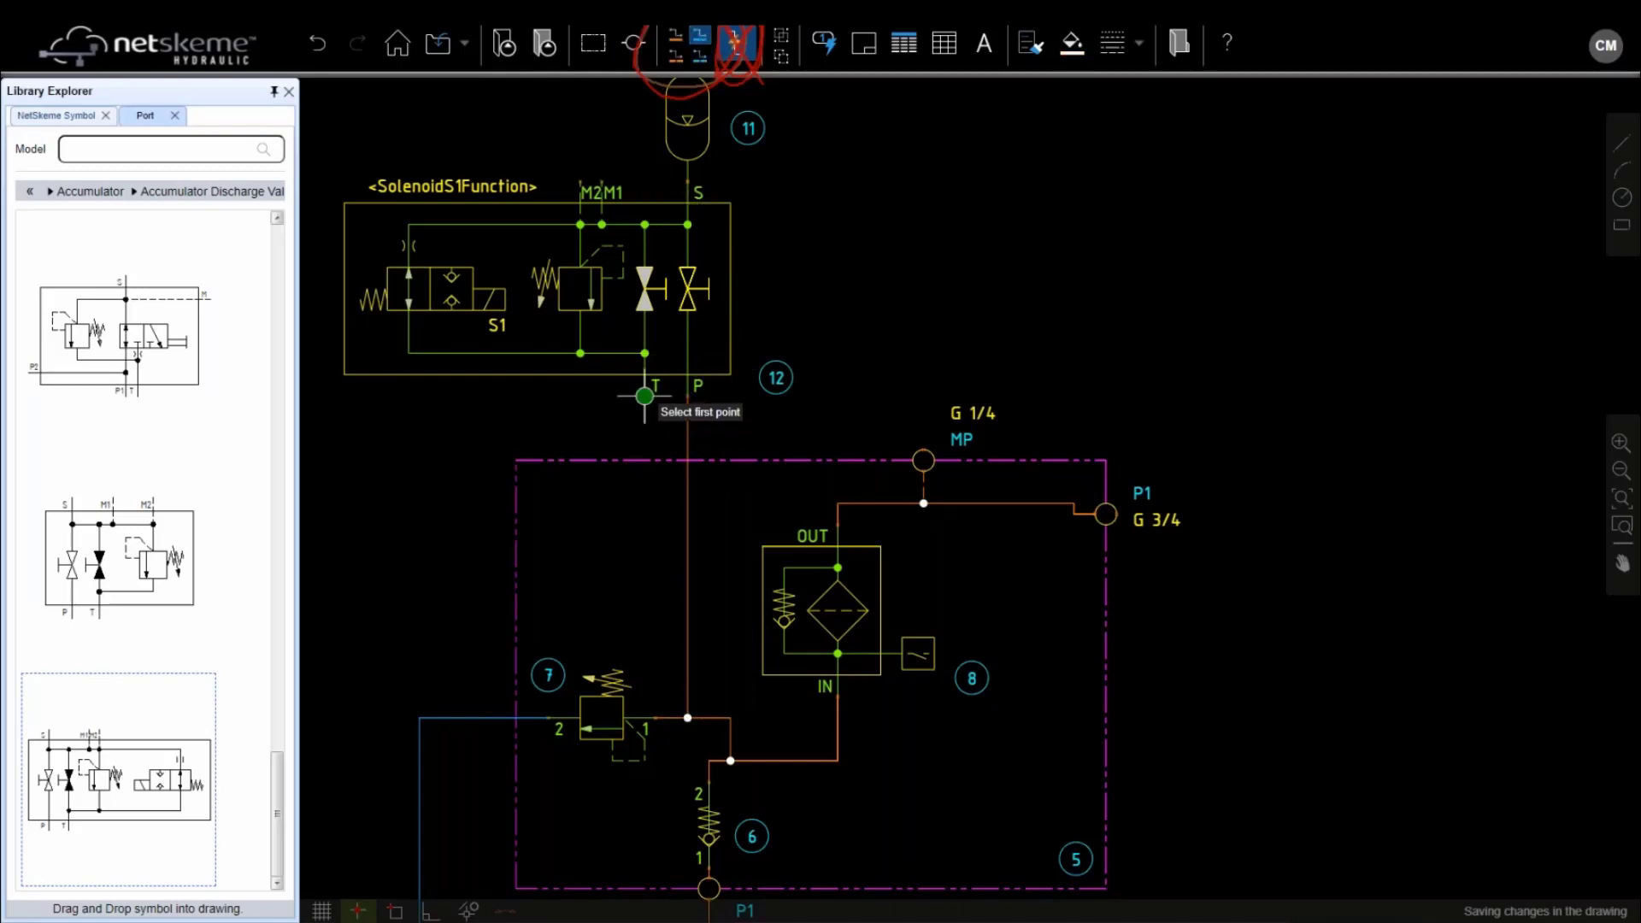
middle_drag(498, 574, 709, 318)
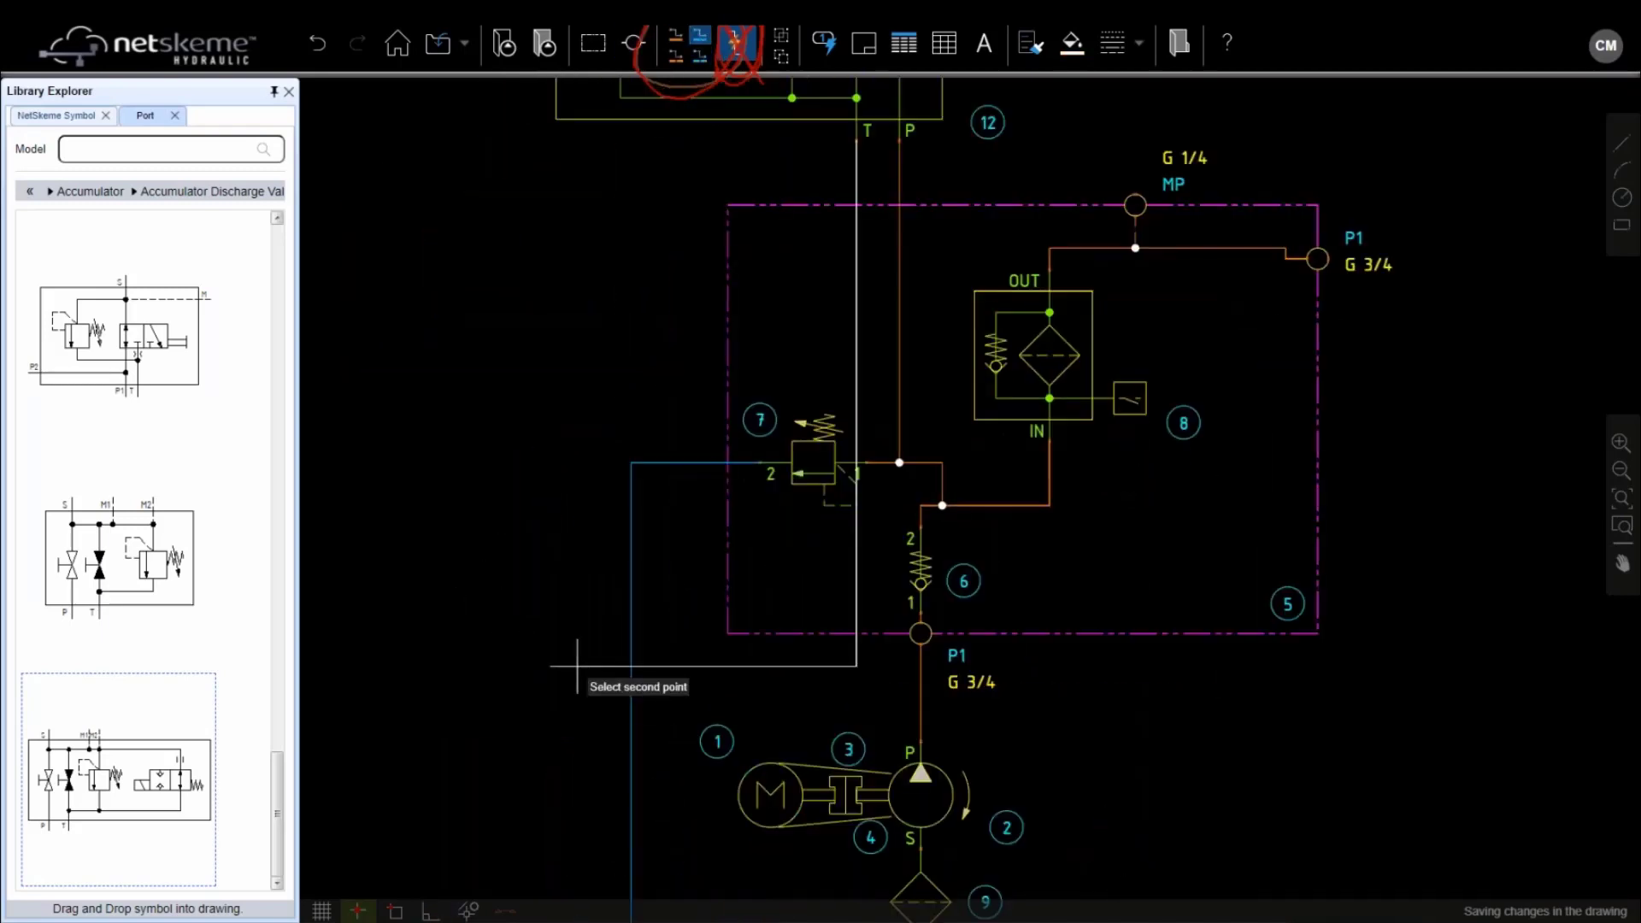
scroll(578, 662, down, 2)
middle_drag(655, 639, 731, 411)
click(853, 679)
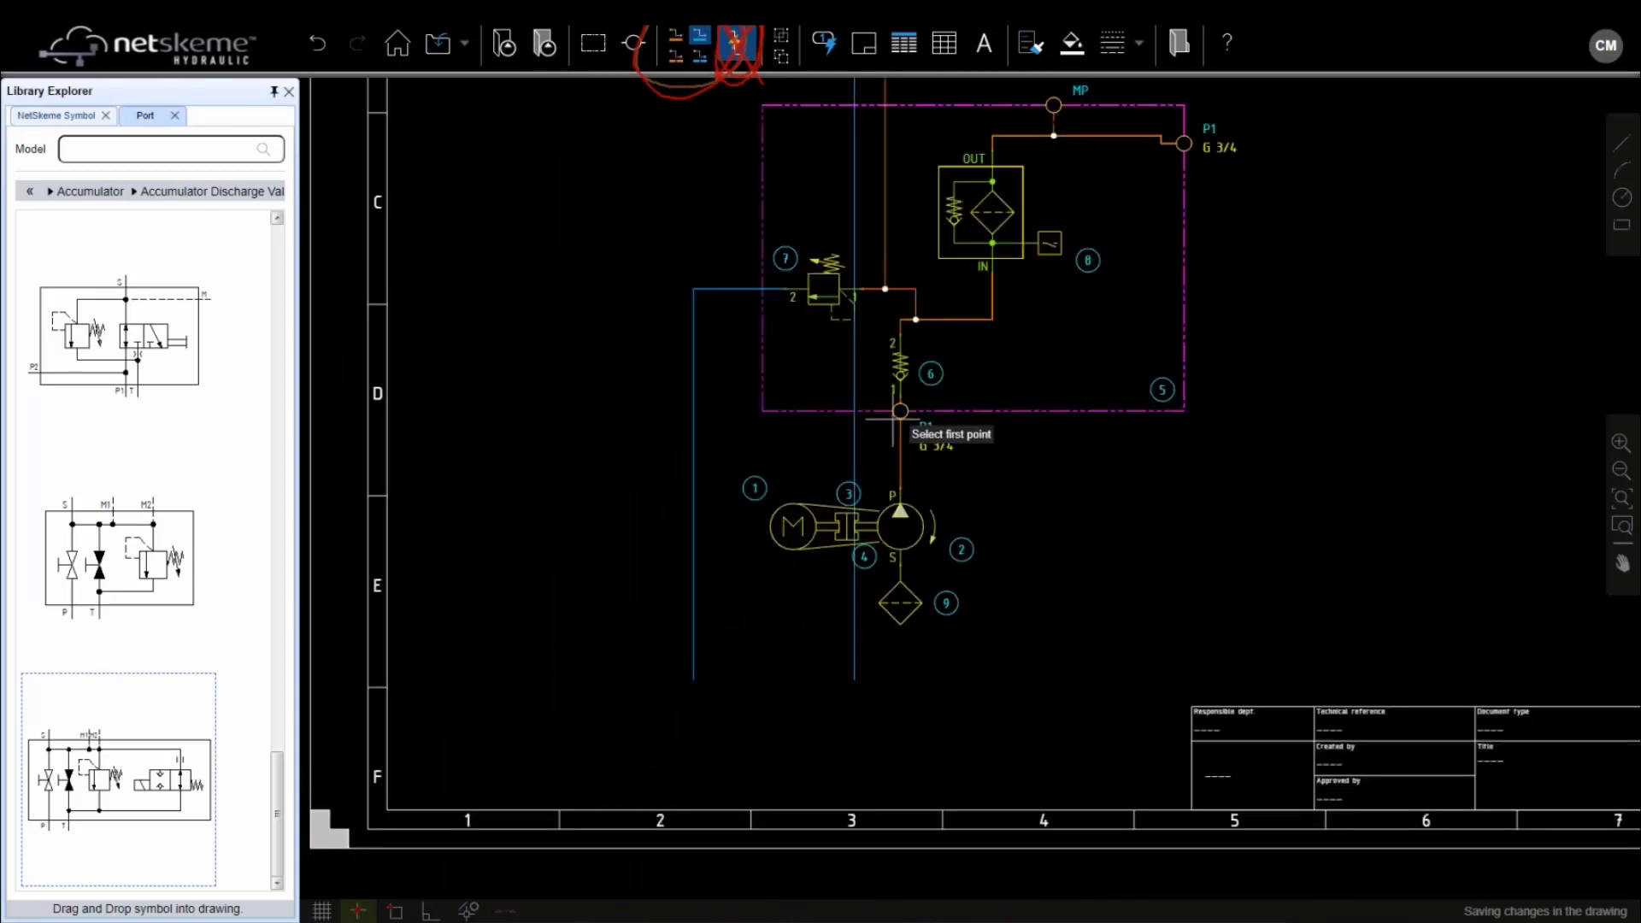
key(Escape)
Shift the blue T-port line onto the return line and lower its horizontal run
middle_drag(904, 317, 913, 481)
click(861, 532)
drag(860, 532, 641, 483)
drag(762, 222, 752, 246)
click(617, 312)
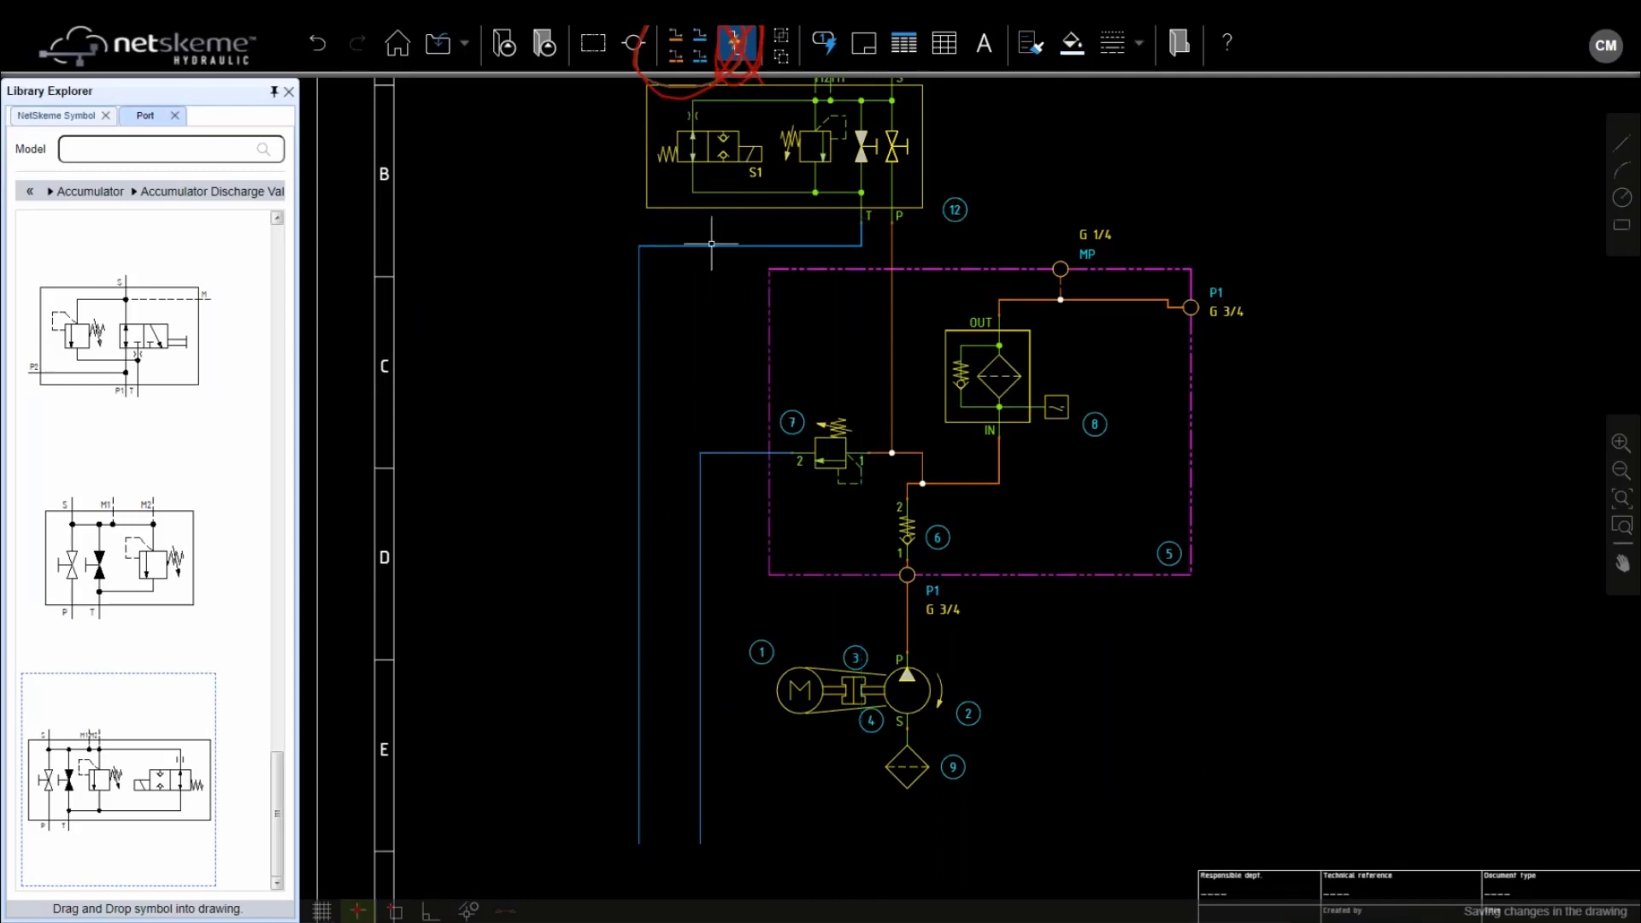
middle_drag(721, 282, 606, 553)
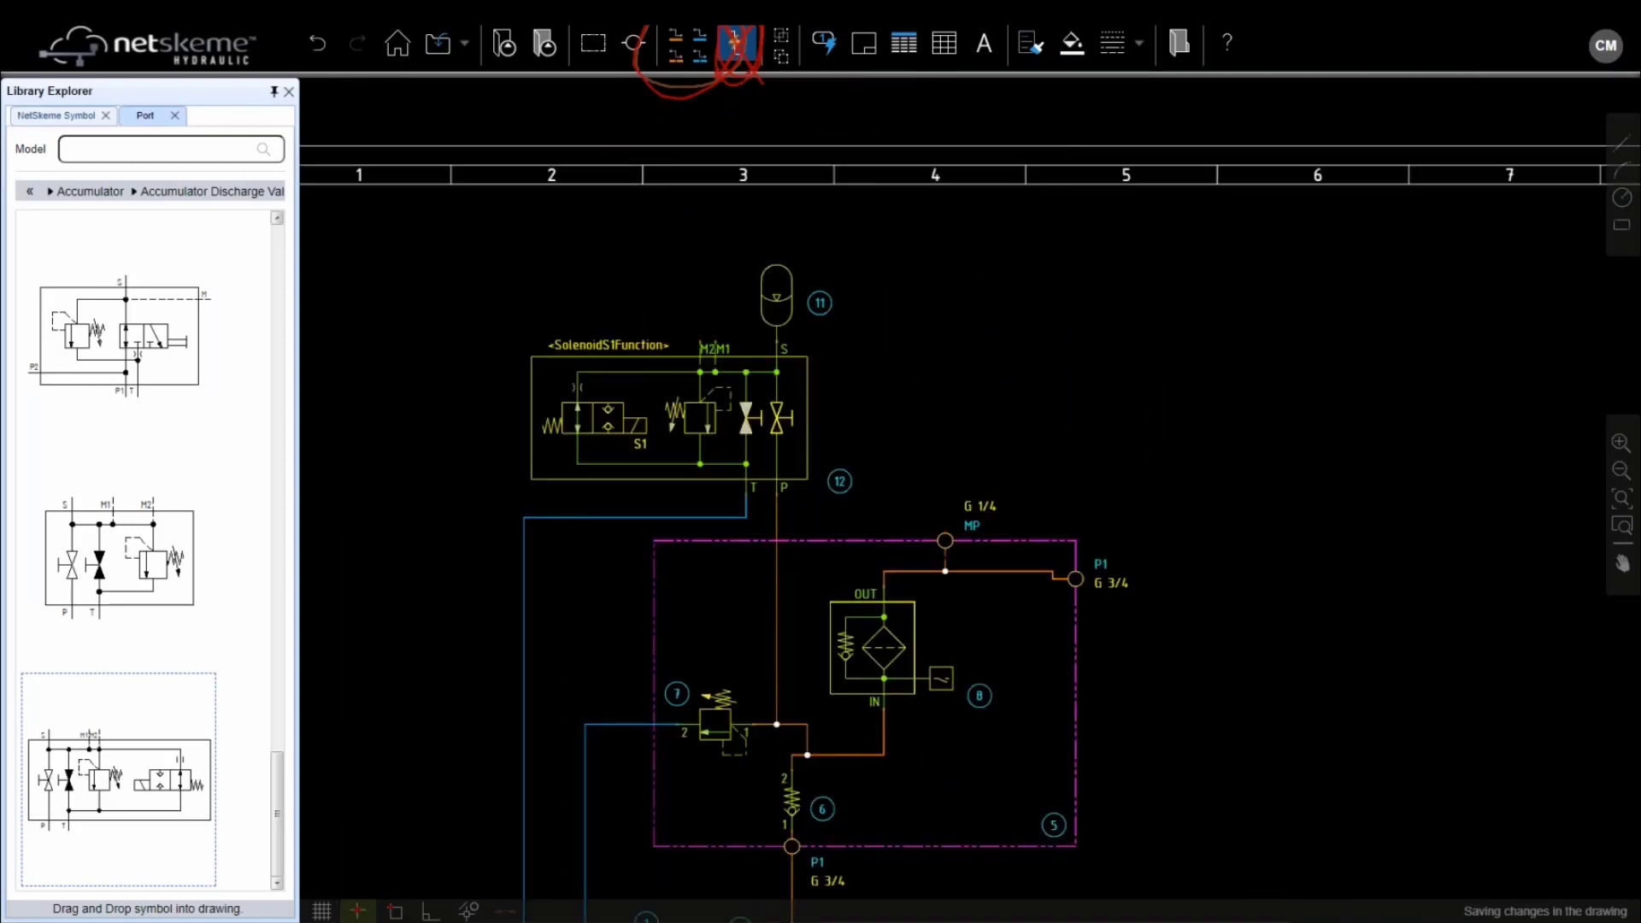
Place pressure gauge 13 from the Pressure Gauge library on the valve block's M2 port
click(30, 194)
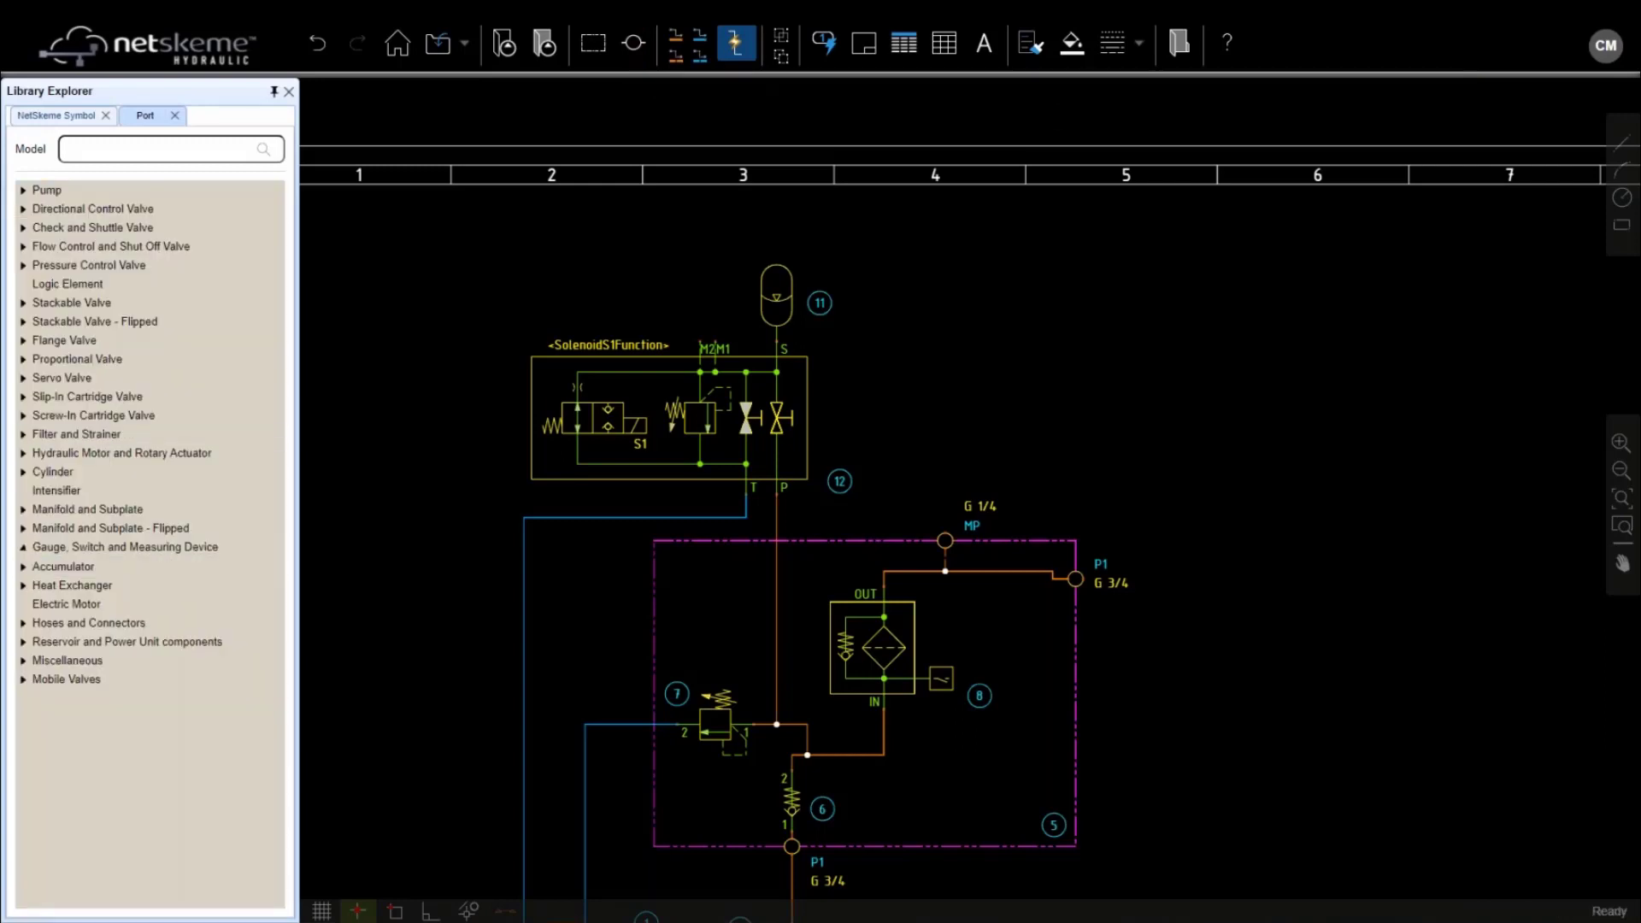
click(99, 549)
click(111, 622)
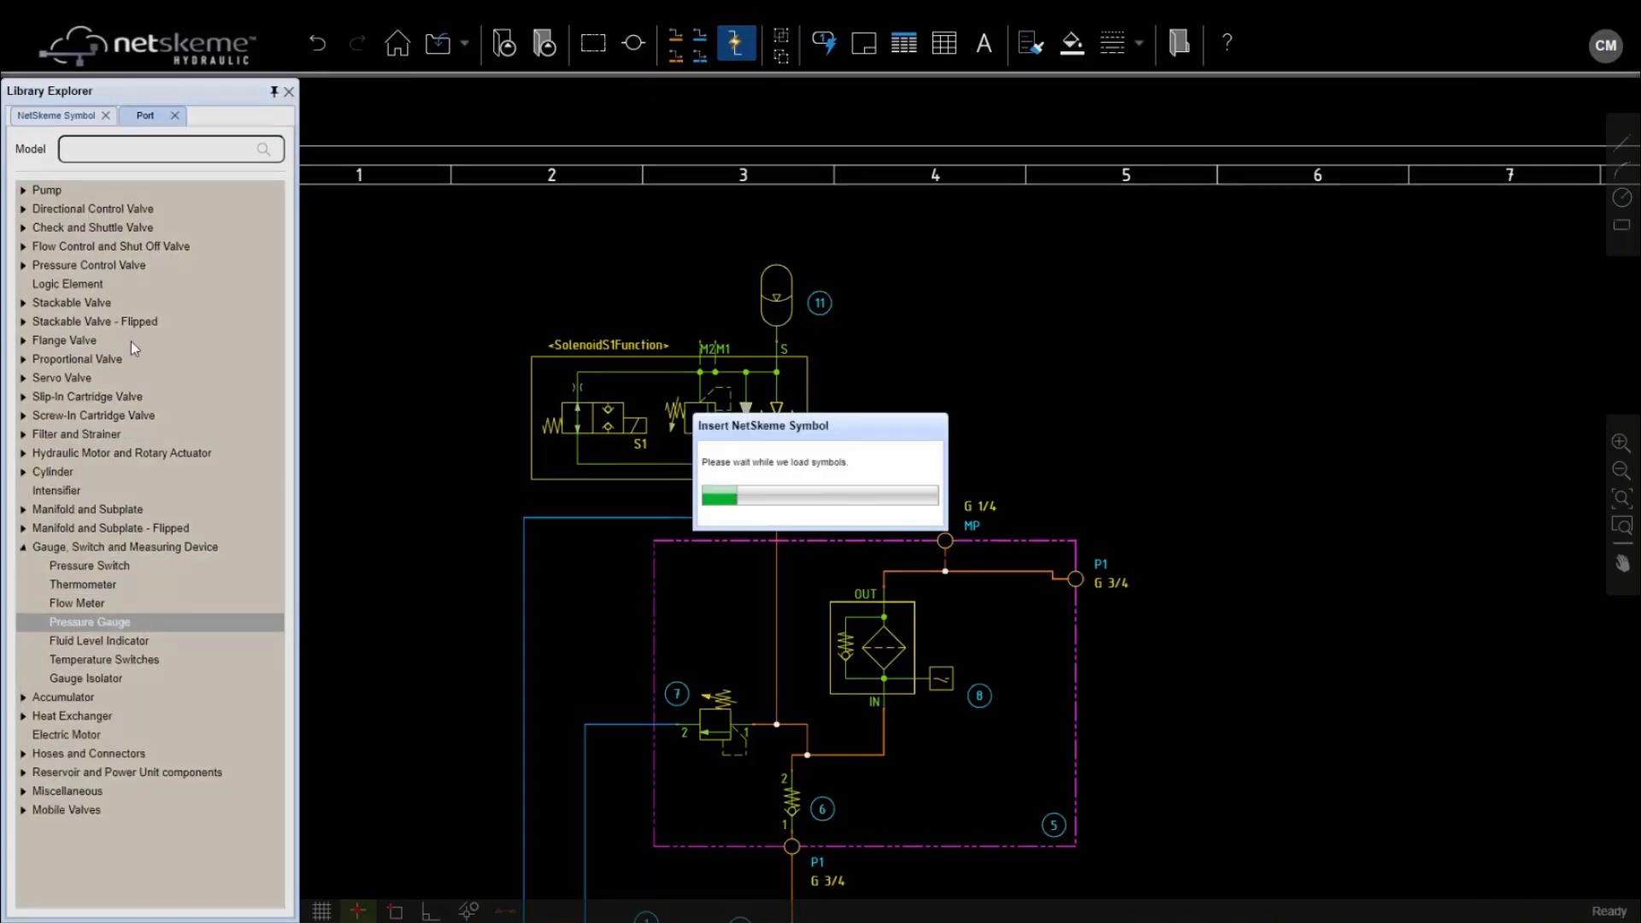
click(68, 250)
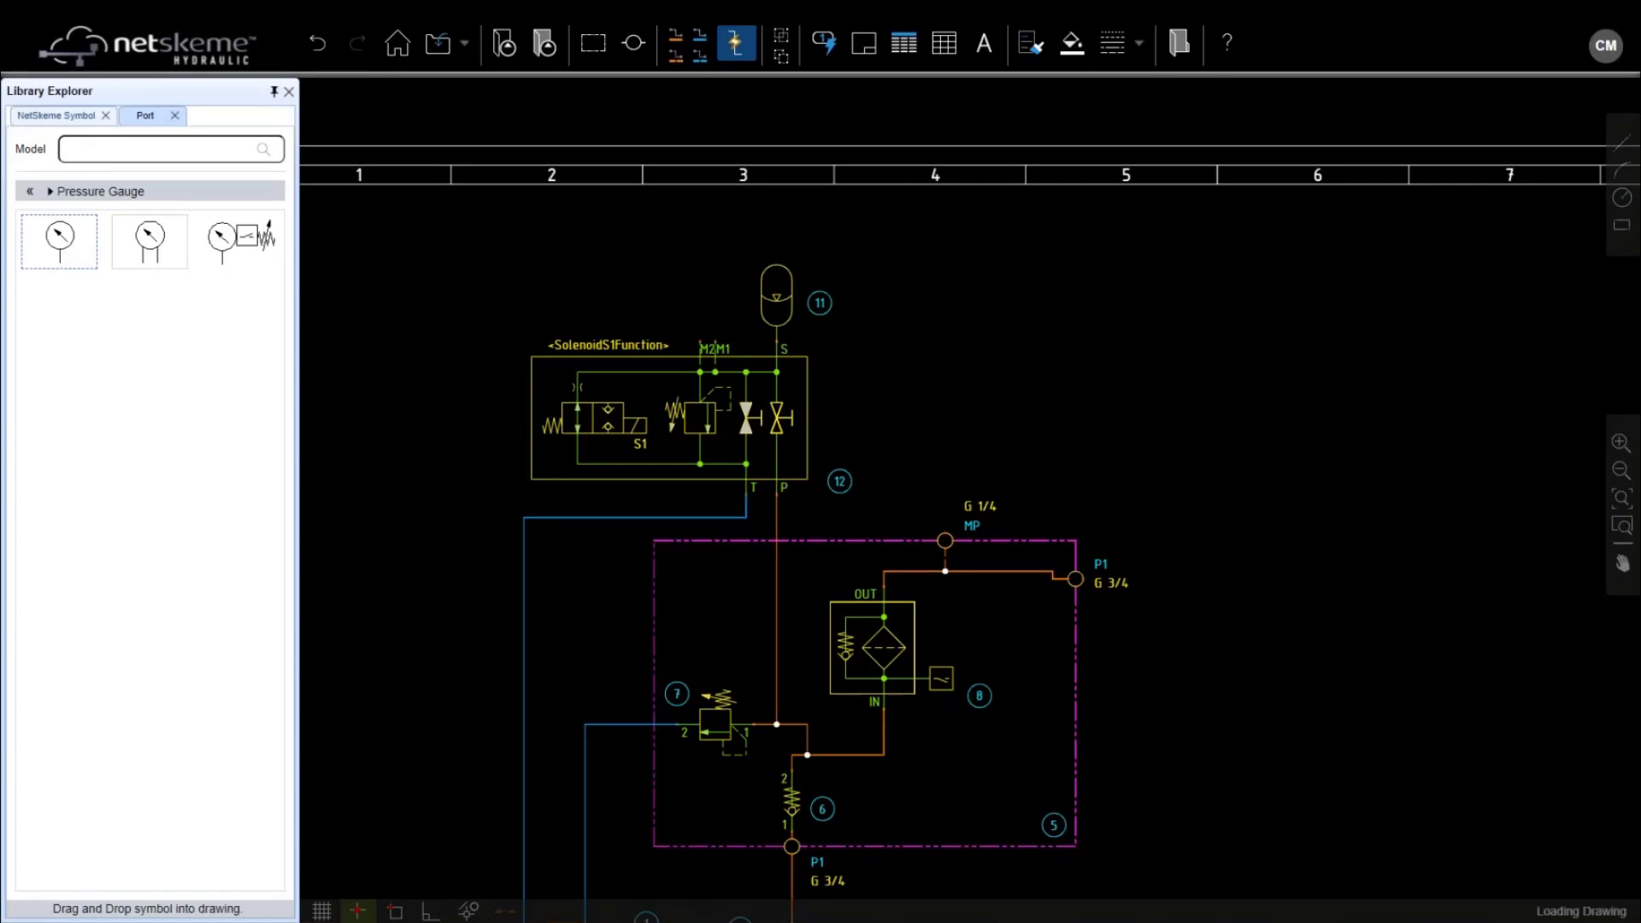
scroll(671, 321, up, 3)
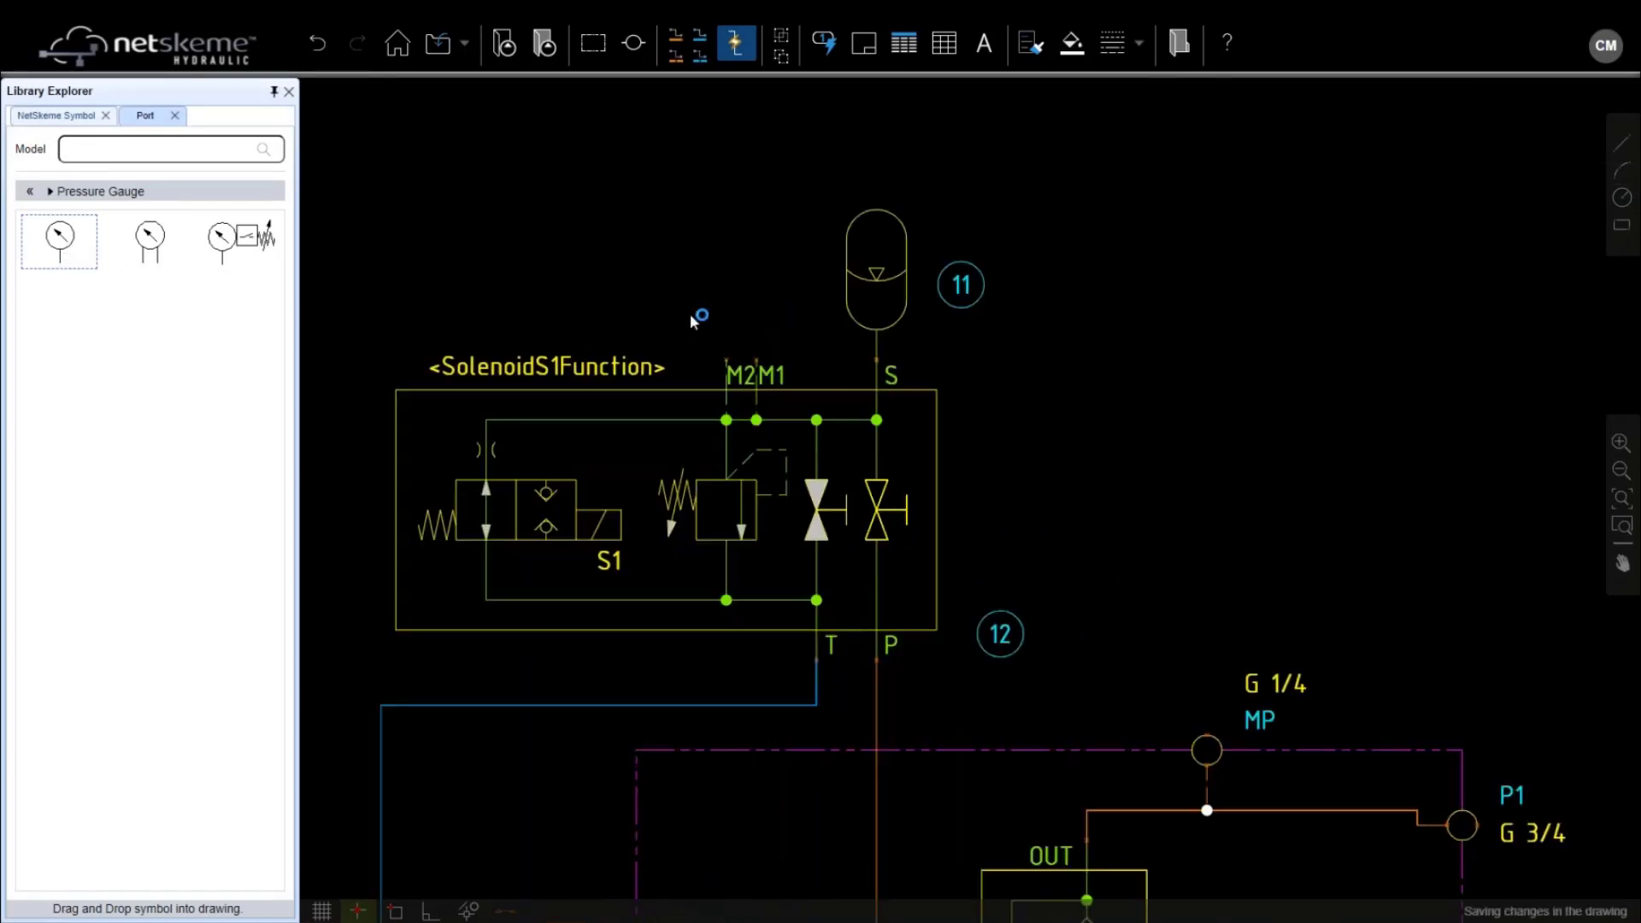
click(727, 357)
Place pressure gauge 14 above the manifold's MP port
scroll(763, 360, down, 2)
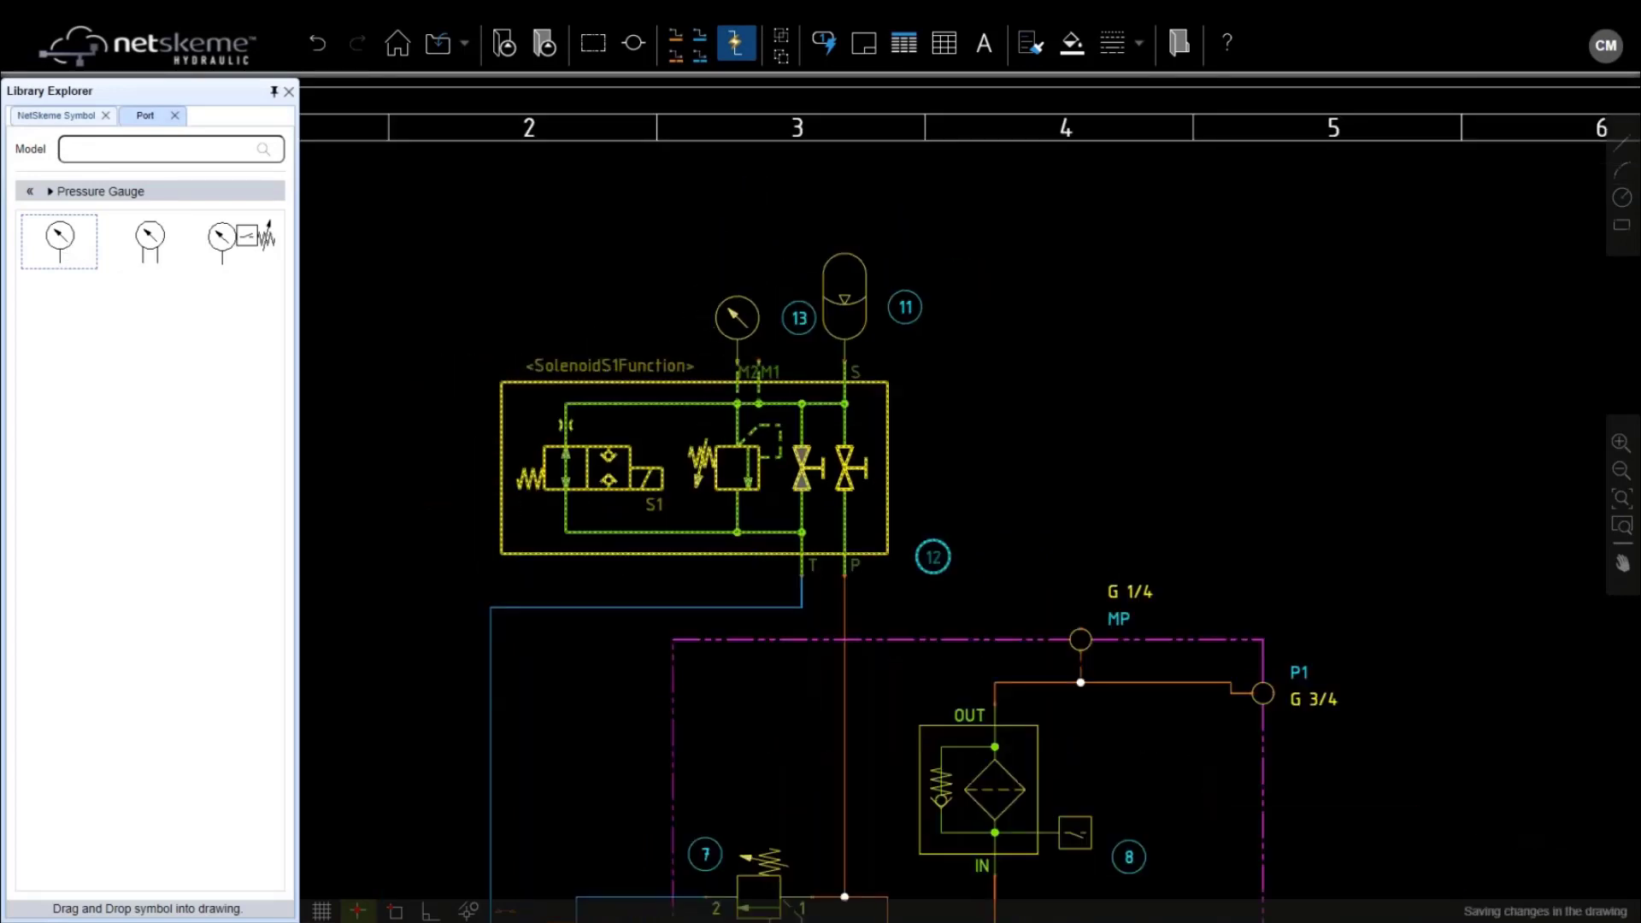
scroll(1036, 425, down, 2)
middle_drag(1036, 425, 812, 282)
scroll(766, 253, up, 4)
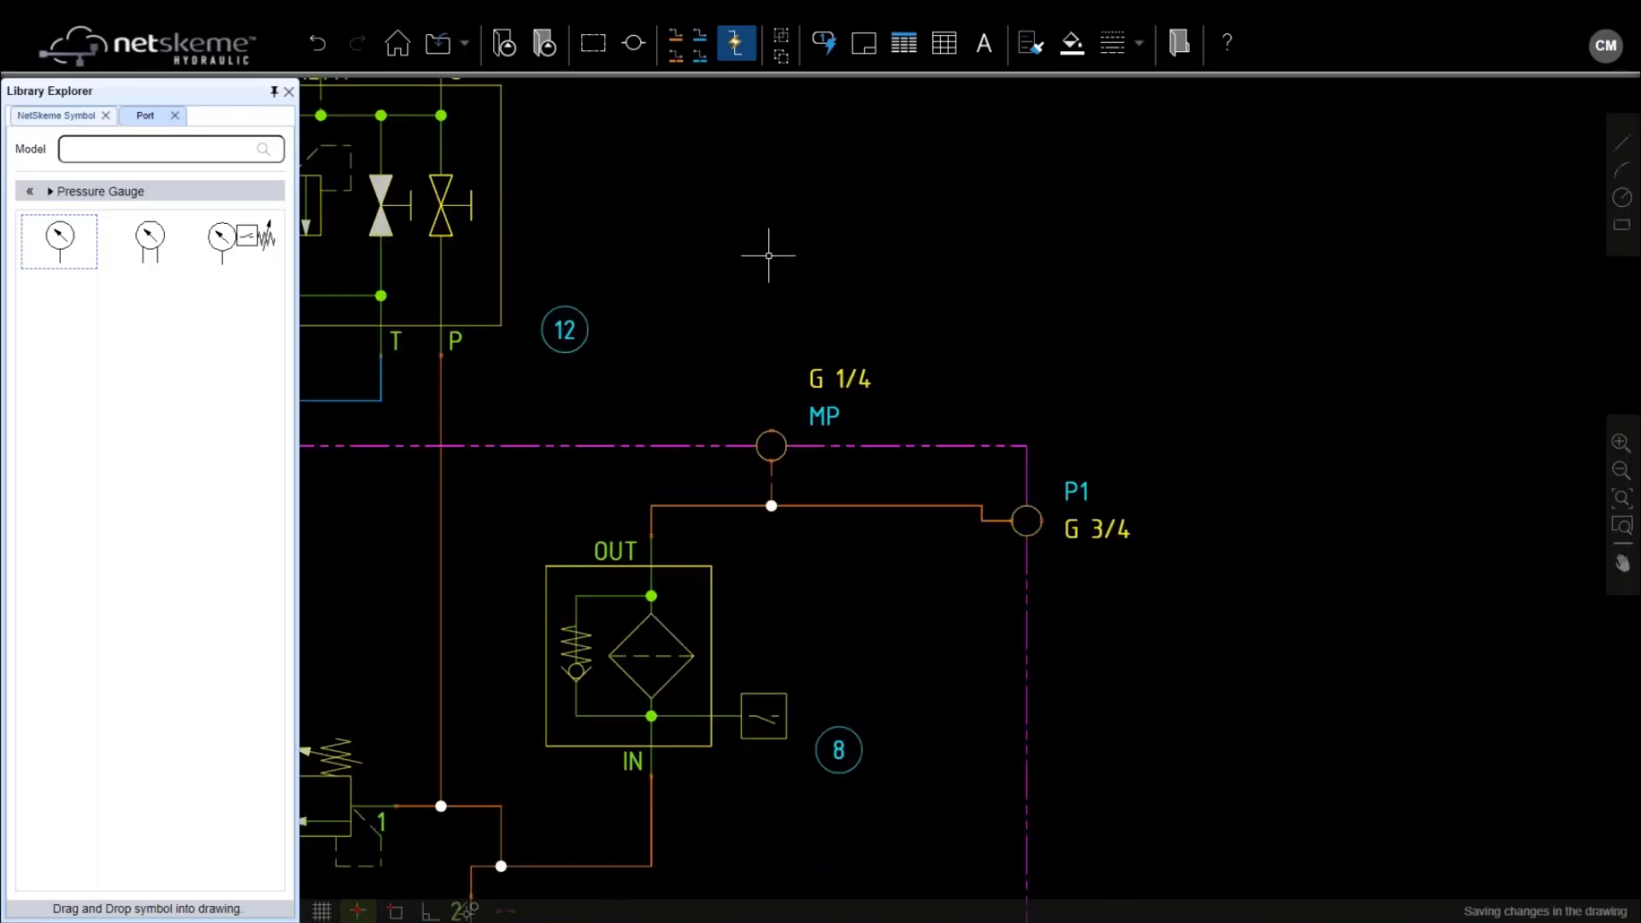
click(103, 244)
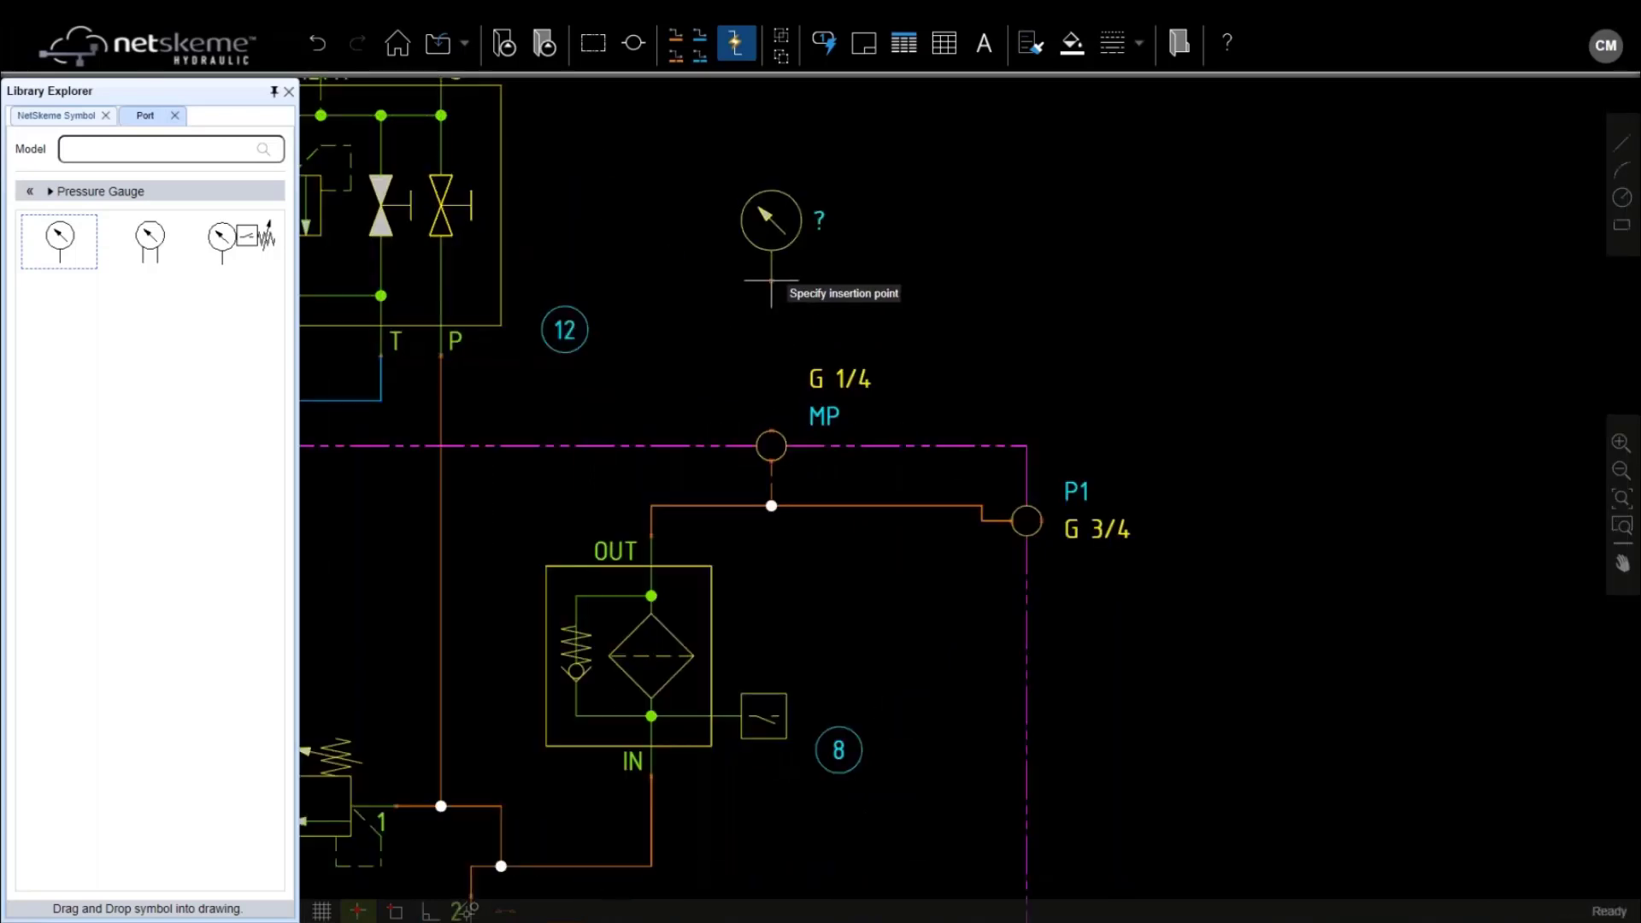
click(770, 280)
click(29, 191)
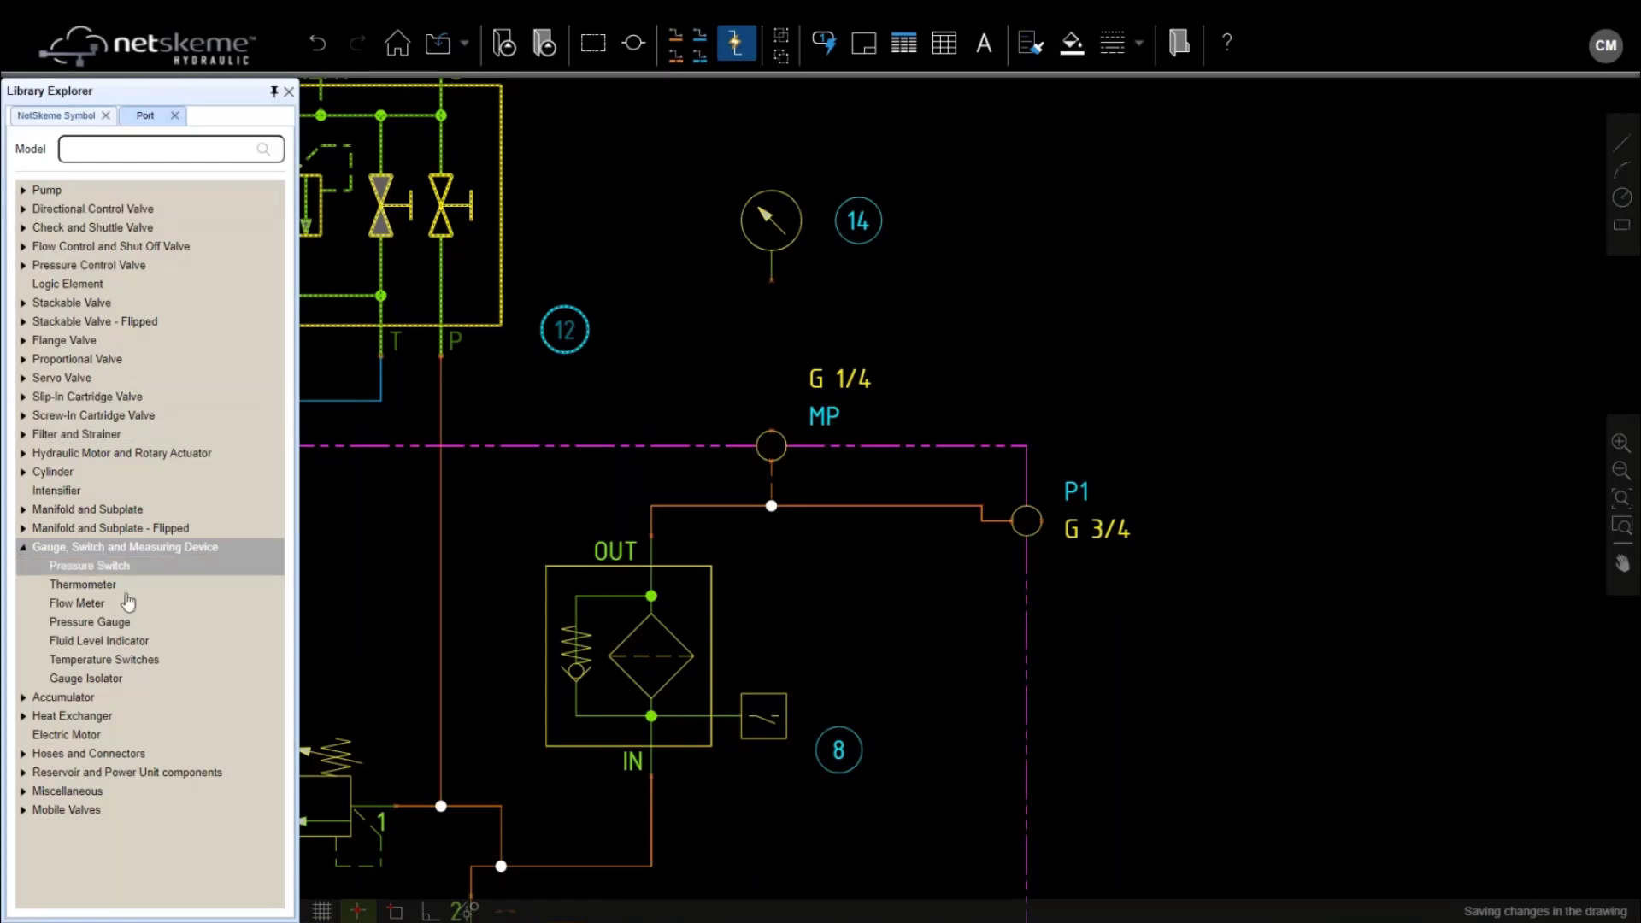
Find model PT5400 under Pressure Switch and place it beside gauge 14 as item 15
click(111, 574)
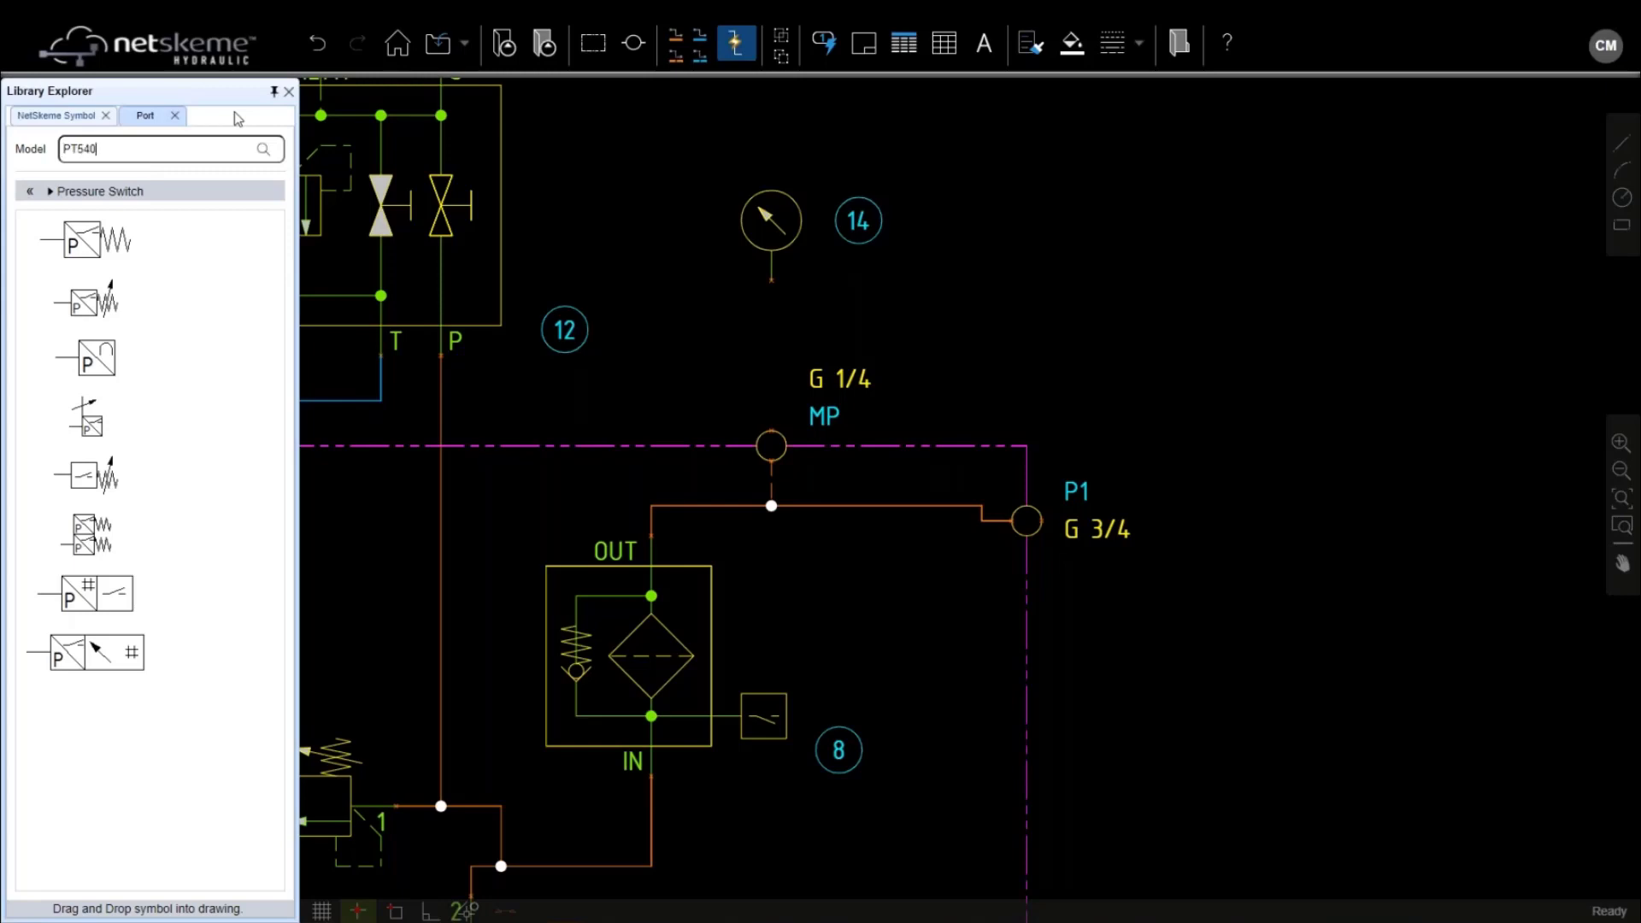
key(Return)
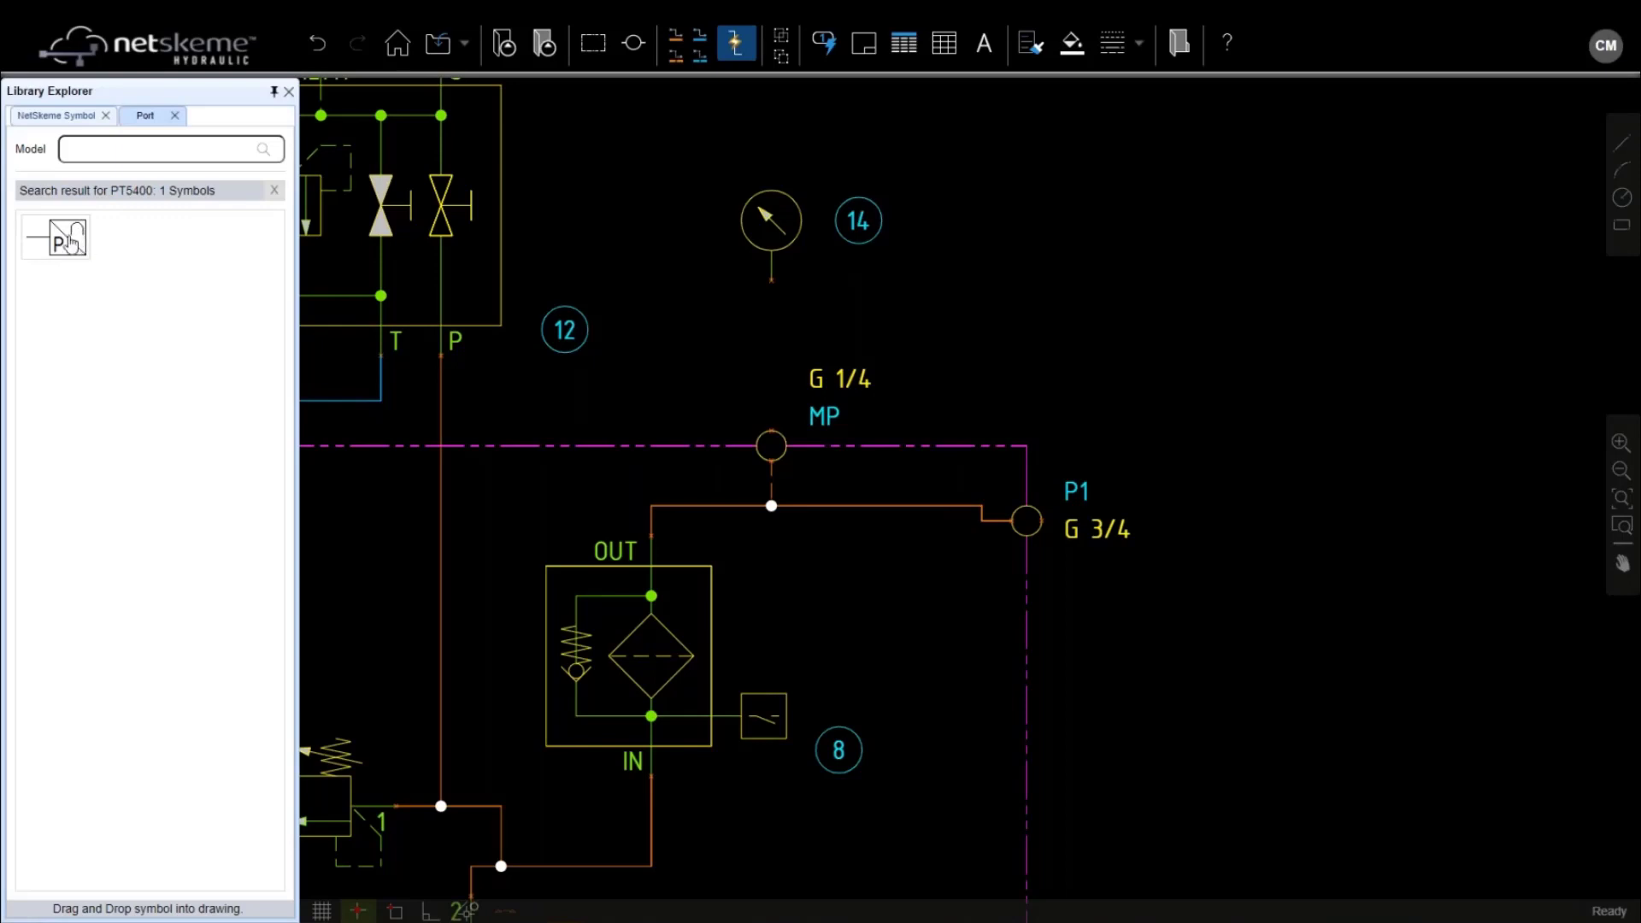
mouse_move(70, 243)
mouse_down()
mouse_move(680, 274)
mouse_move(699, 225)
mouse_move(761, 295)
mouse_up()
click(816, 309)
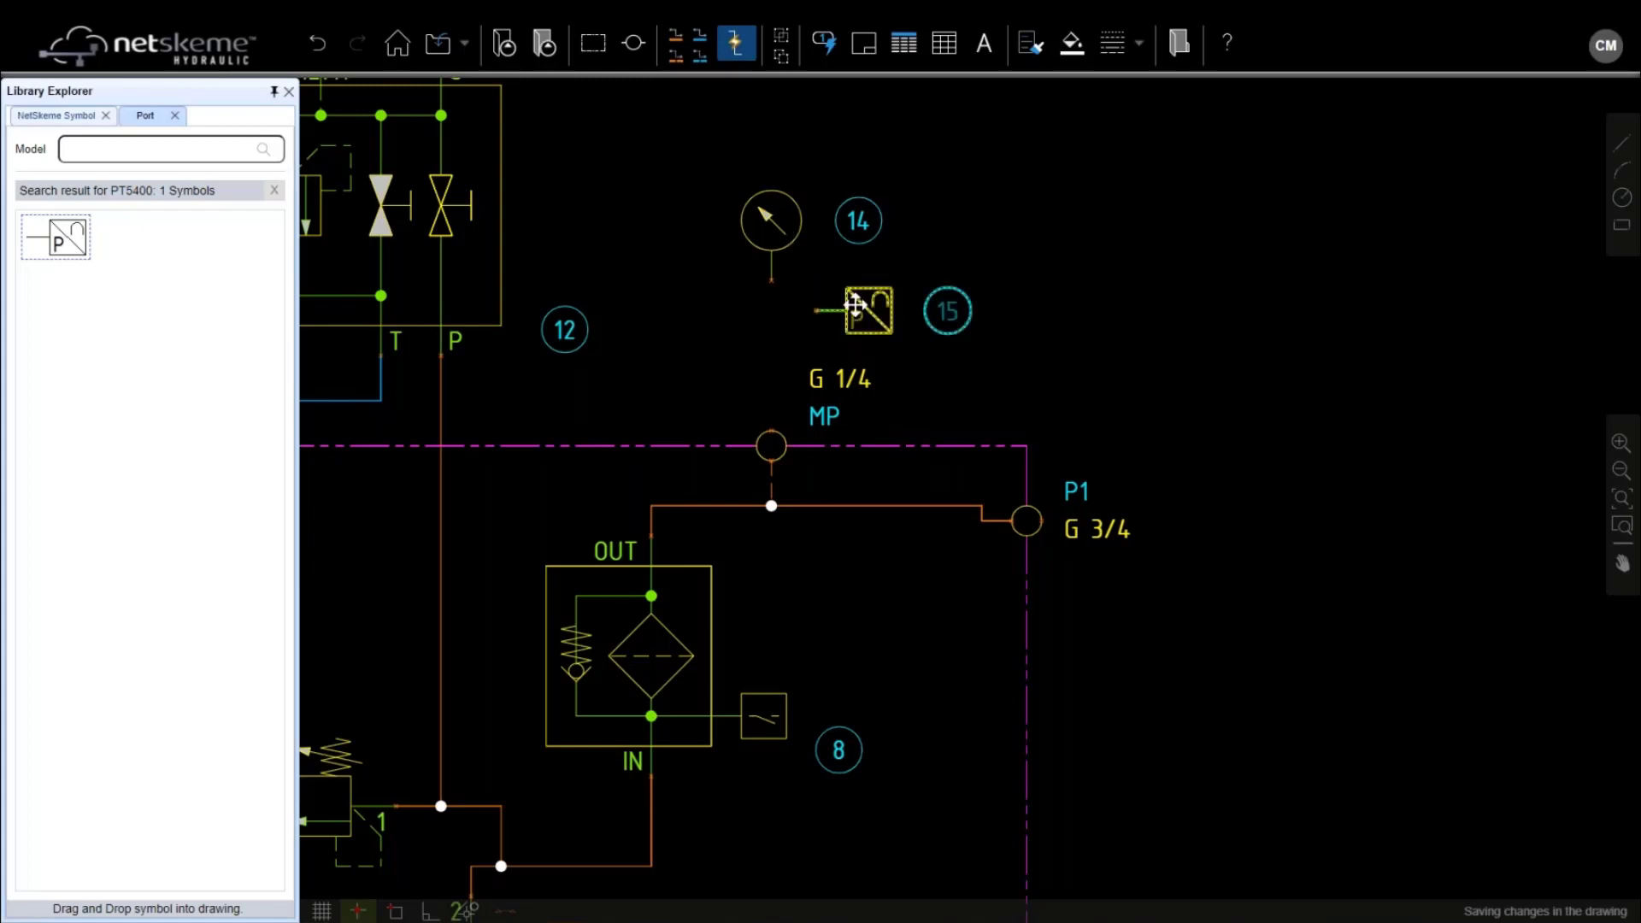
scroll(856, 303, up, 2)
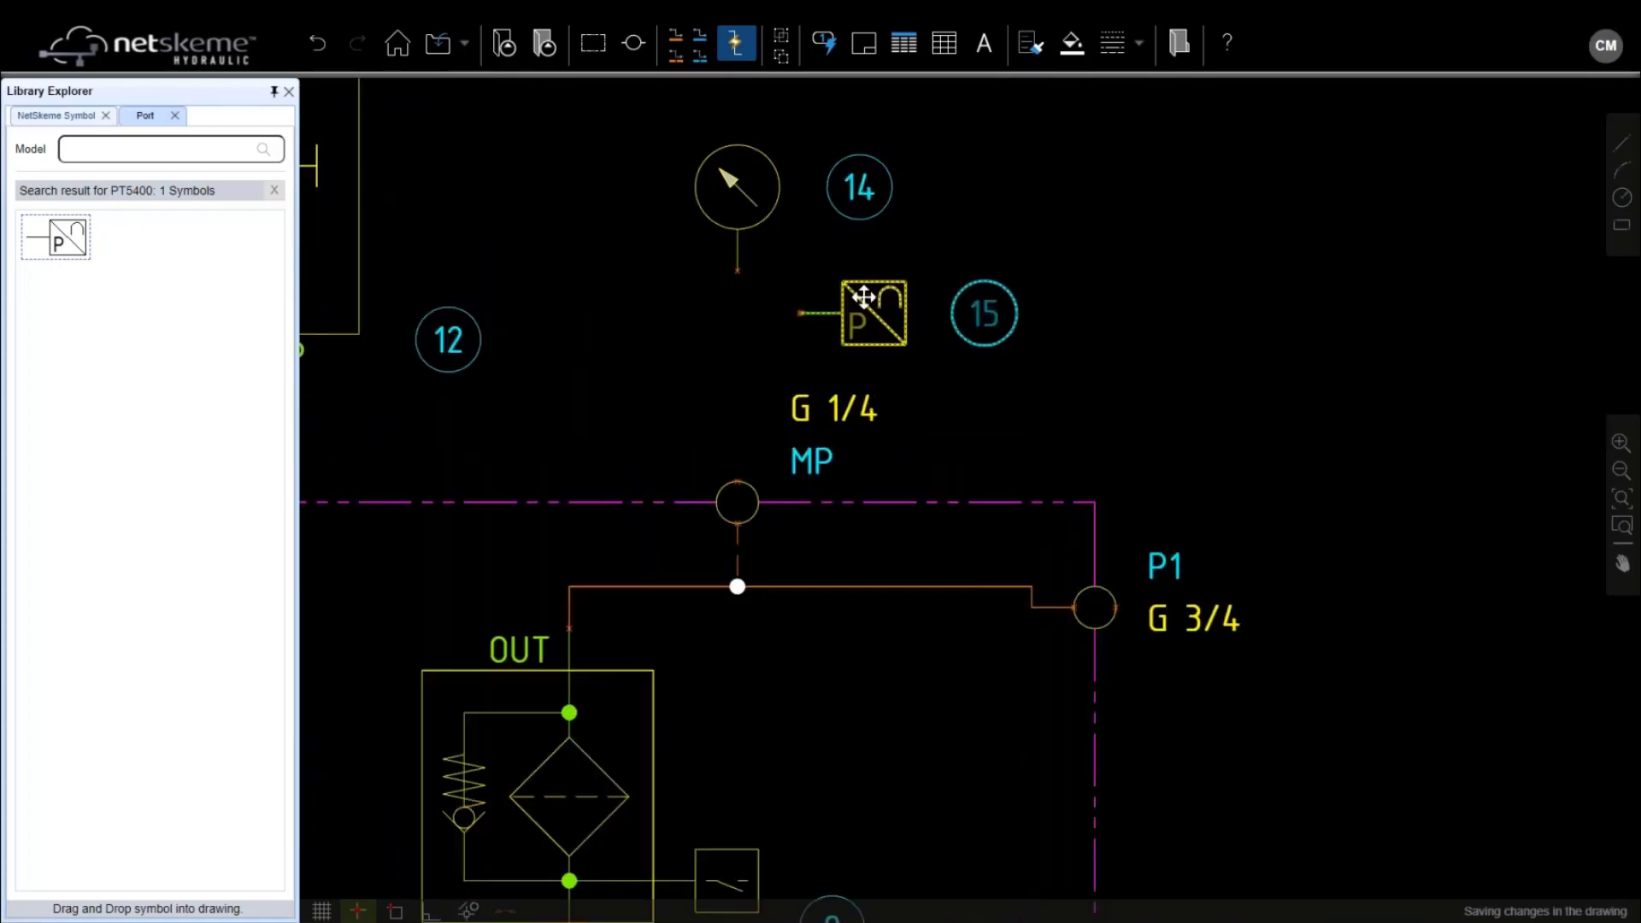
click(863, 297)
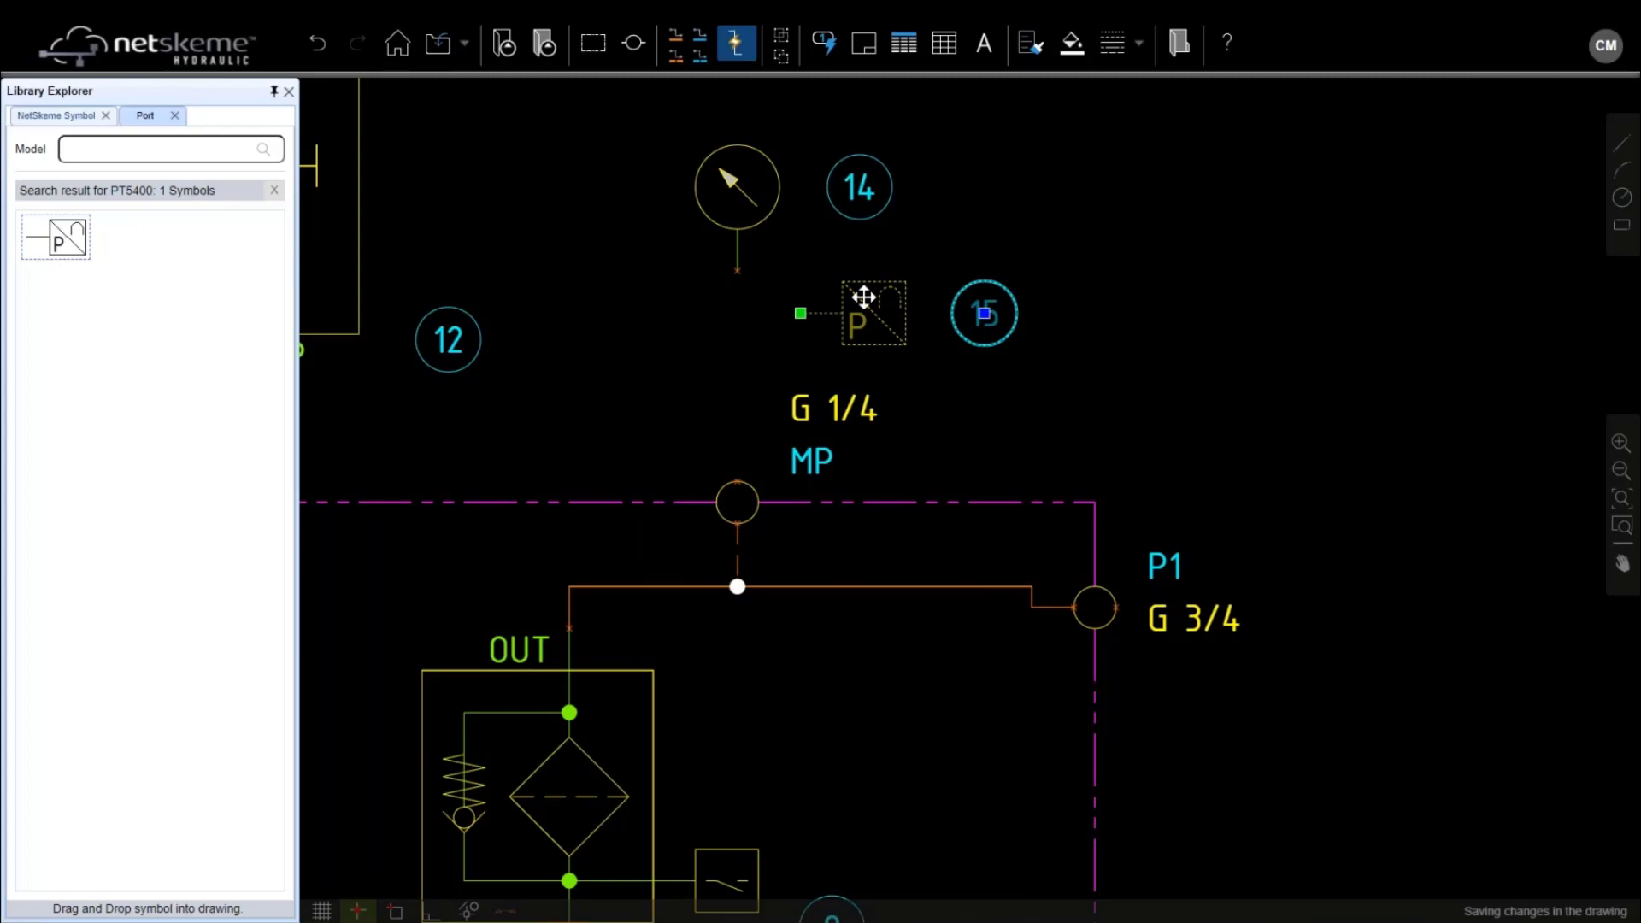
Edit and confirm the model details of pressure switch 15
right_click(863, 296)
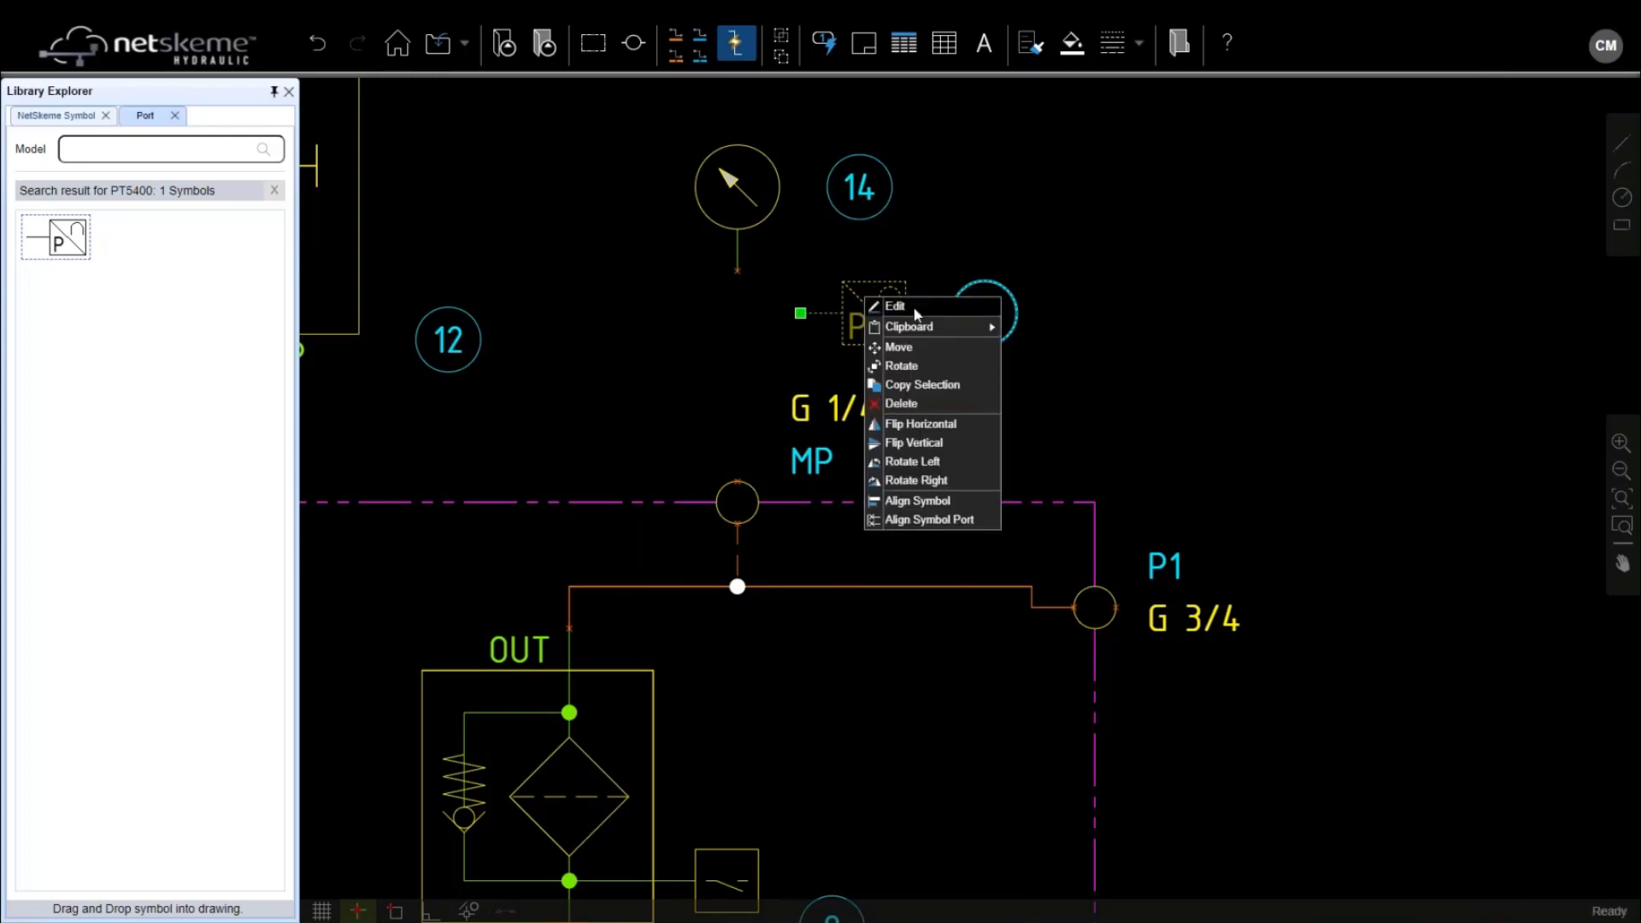
click(894, 306)
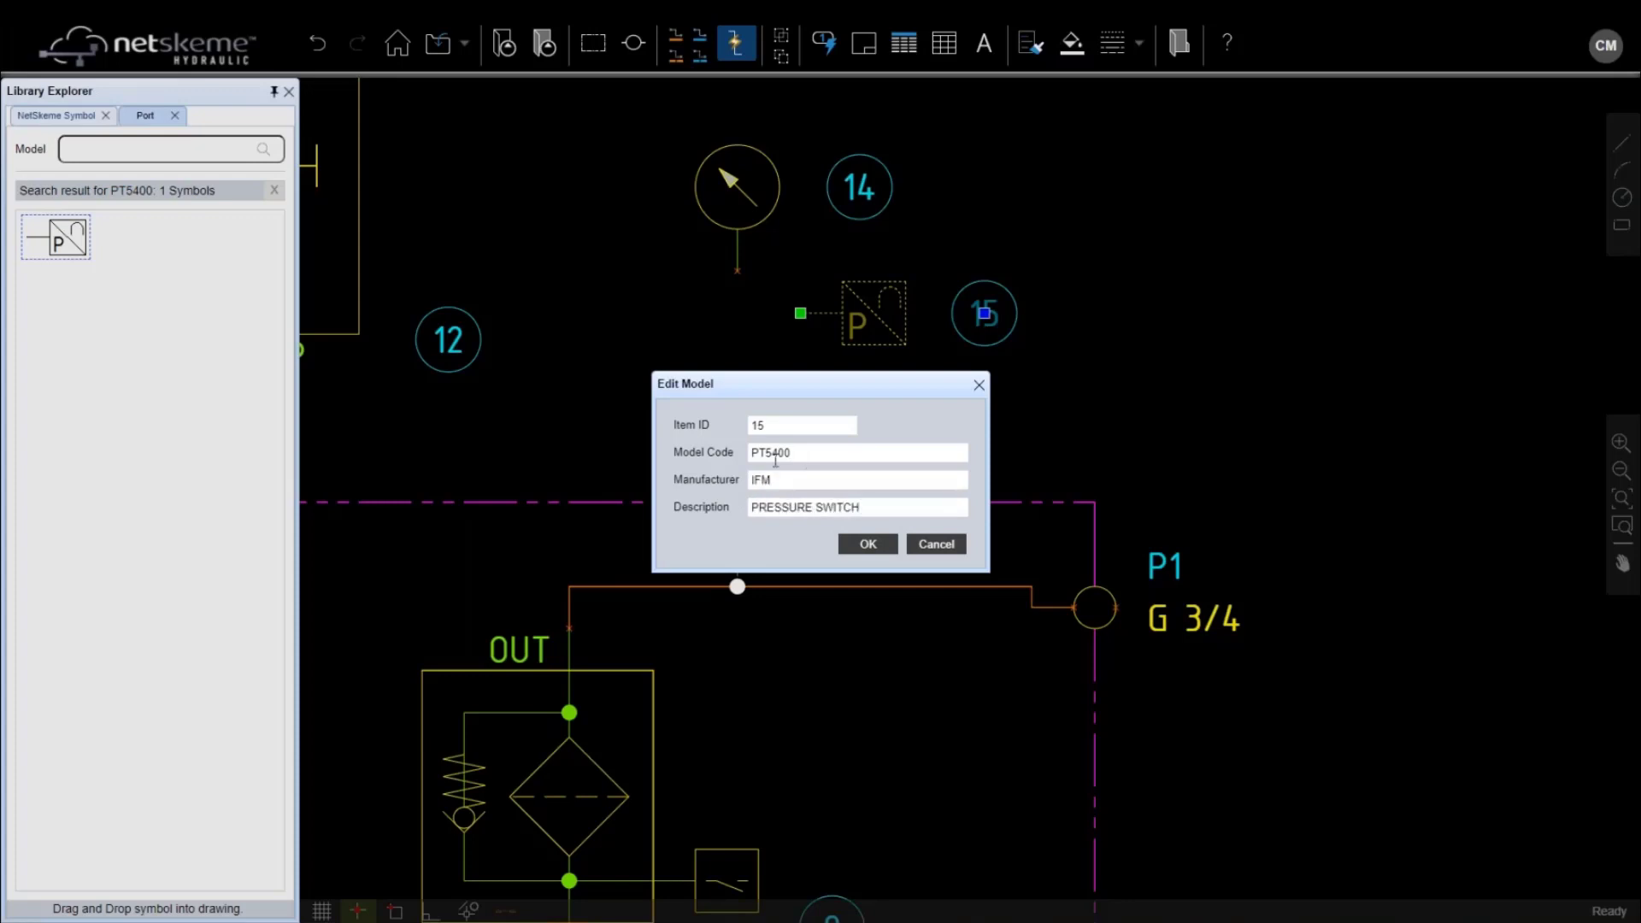
click(880, 542)
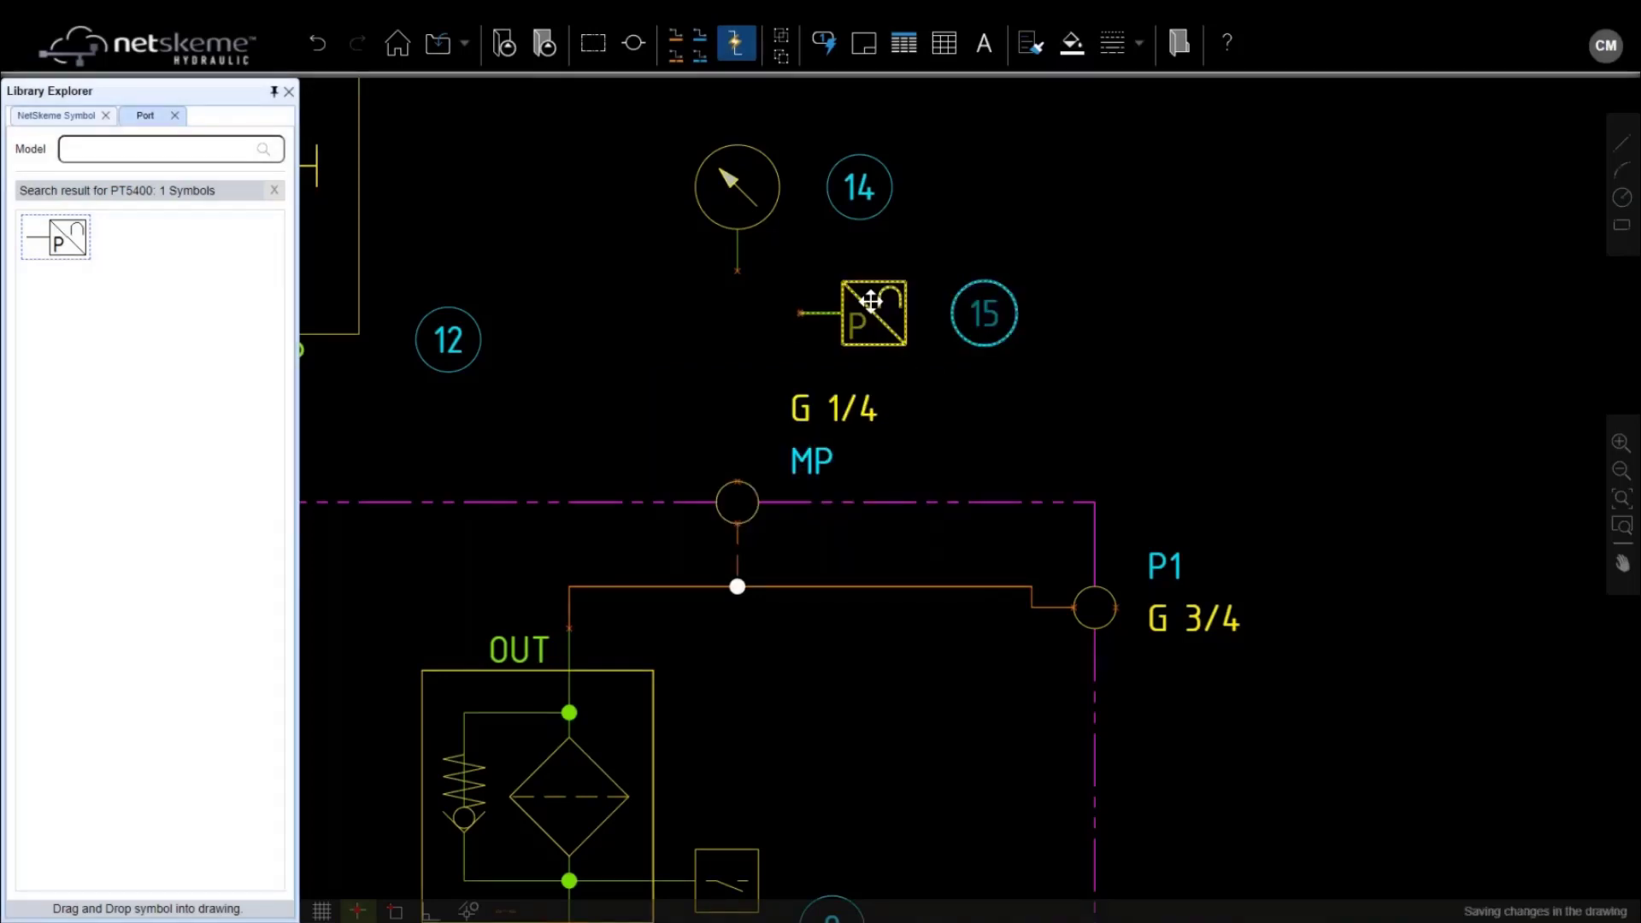
Set gauge 14's manufacturer to WIKA as a pressure gauge
click(737, 189)
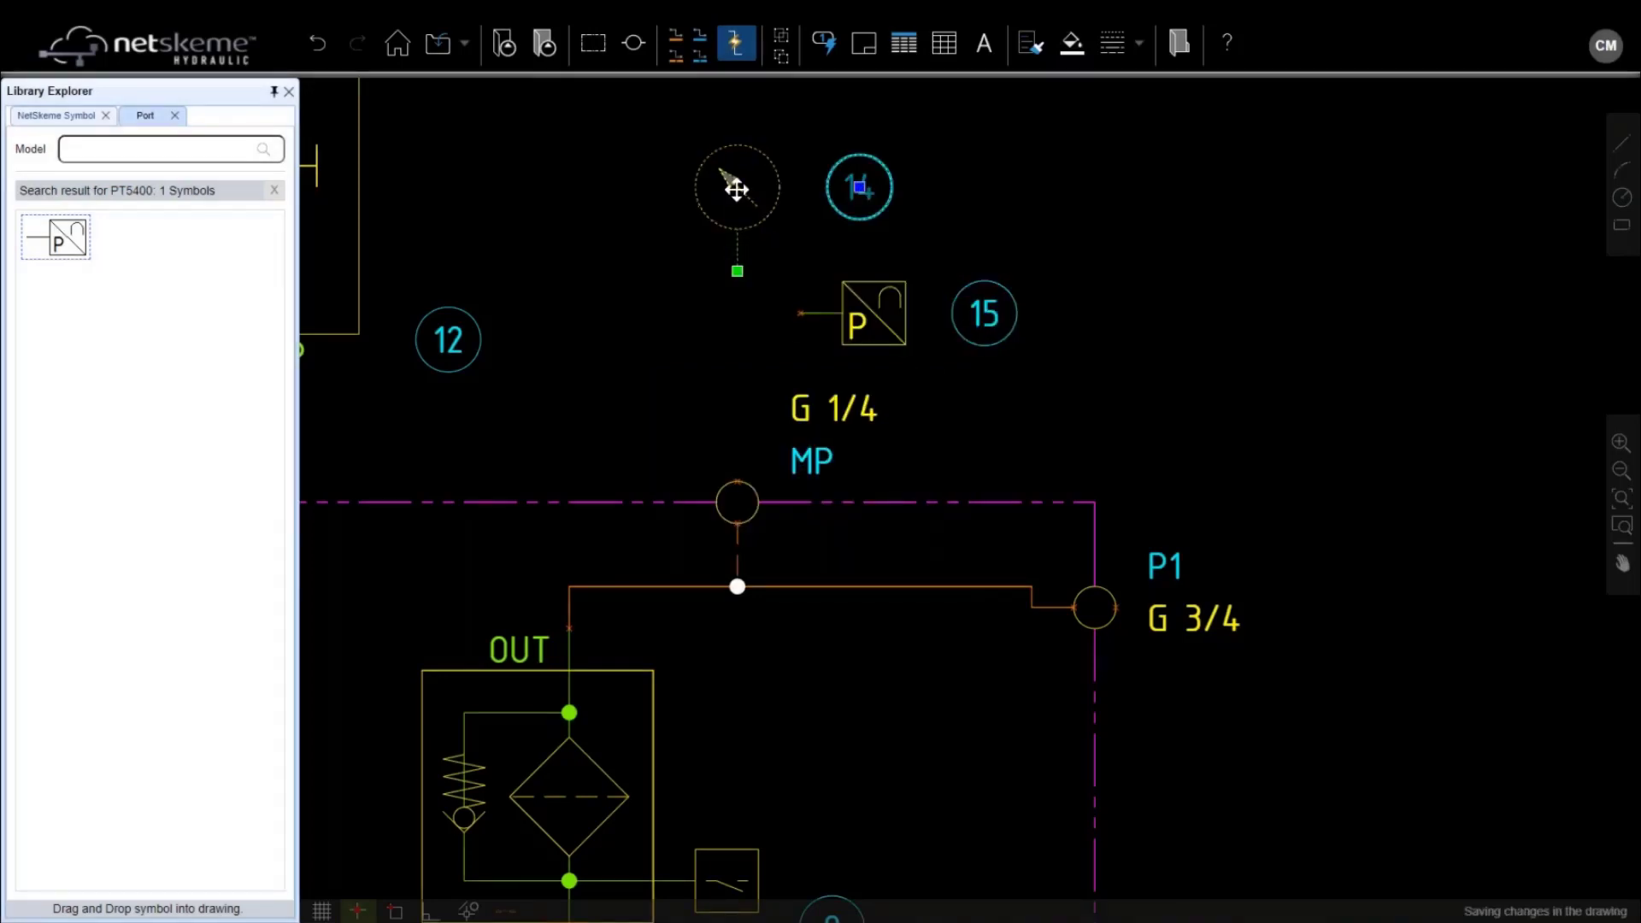
right_click(736, 189)
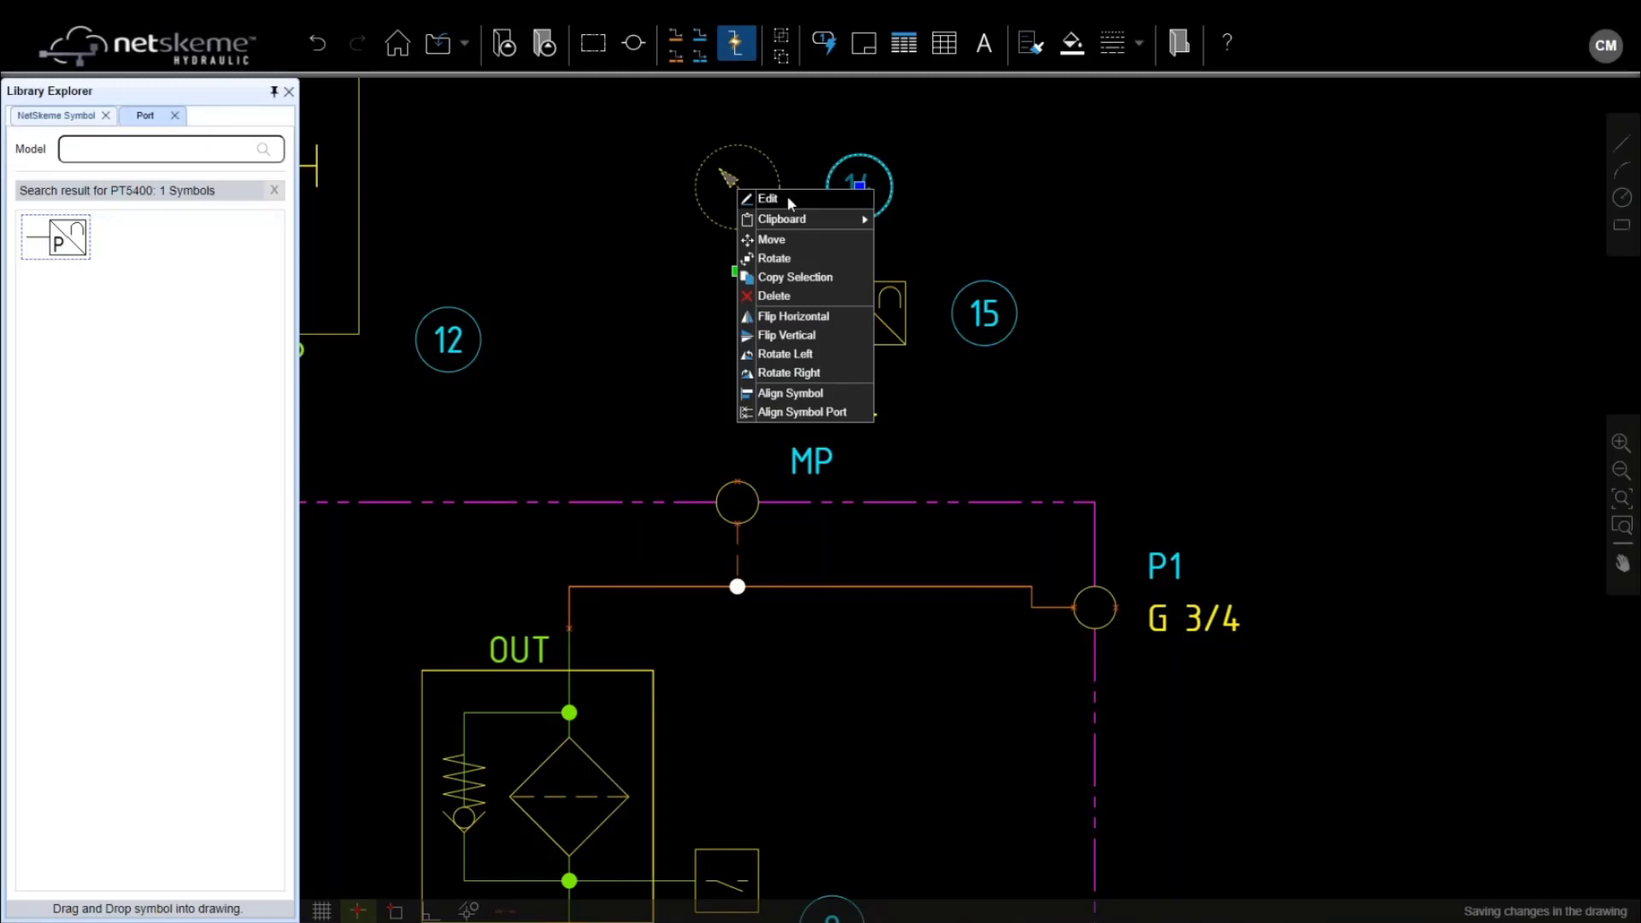
click(787, 198)
click(779, 481)
text(WIK)
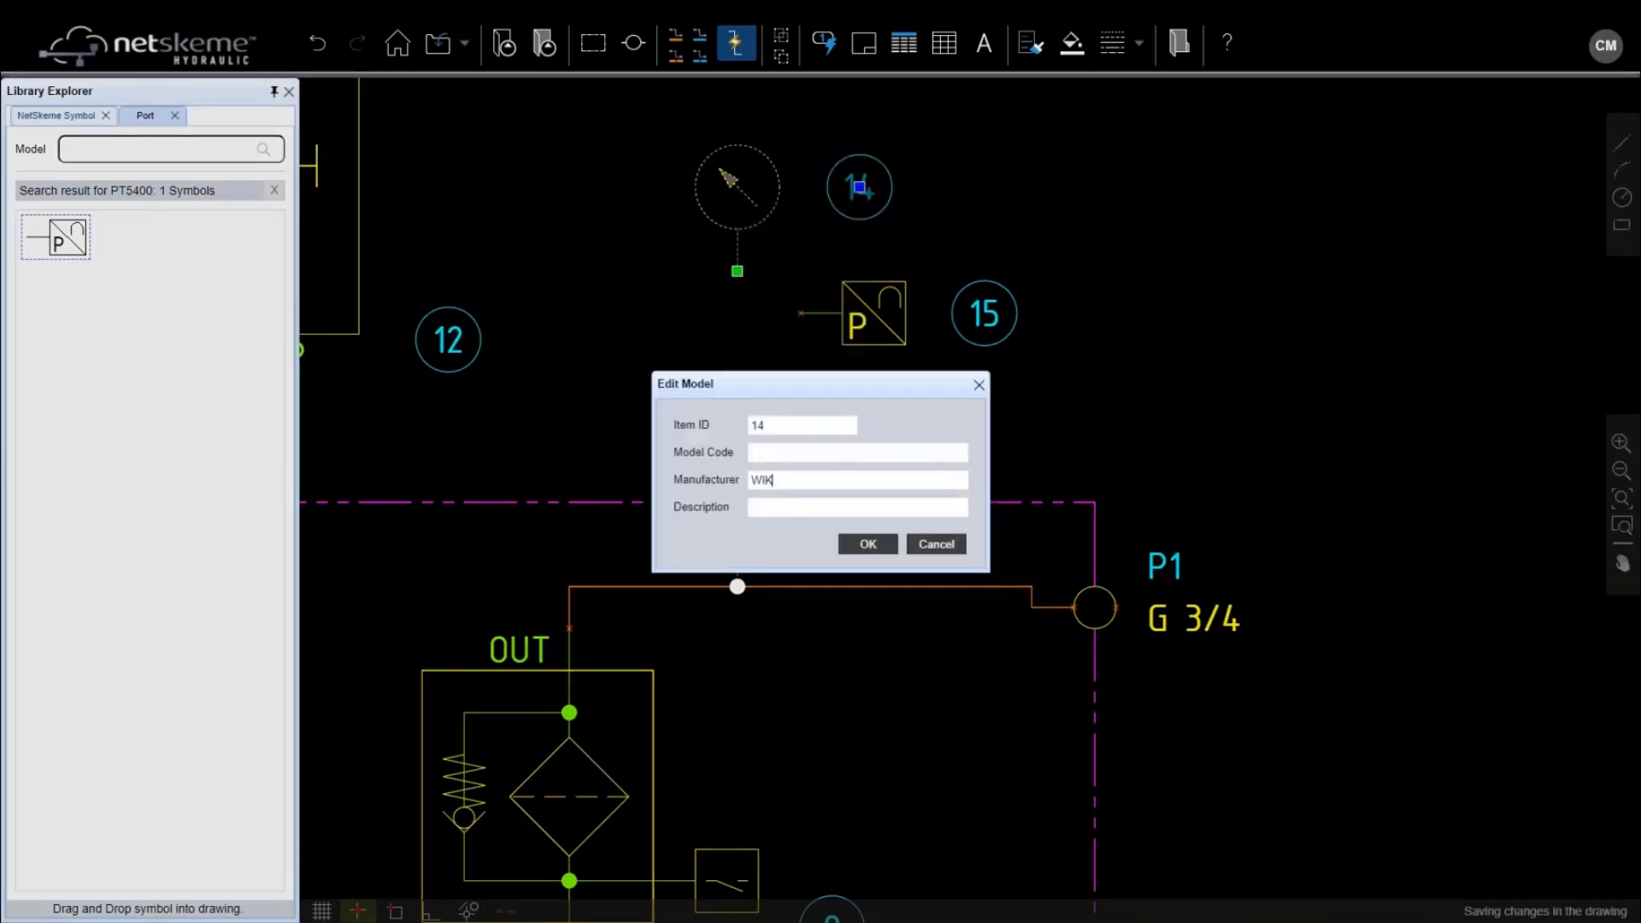
text(A)
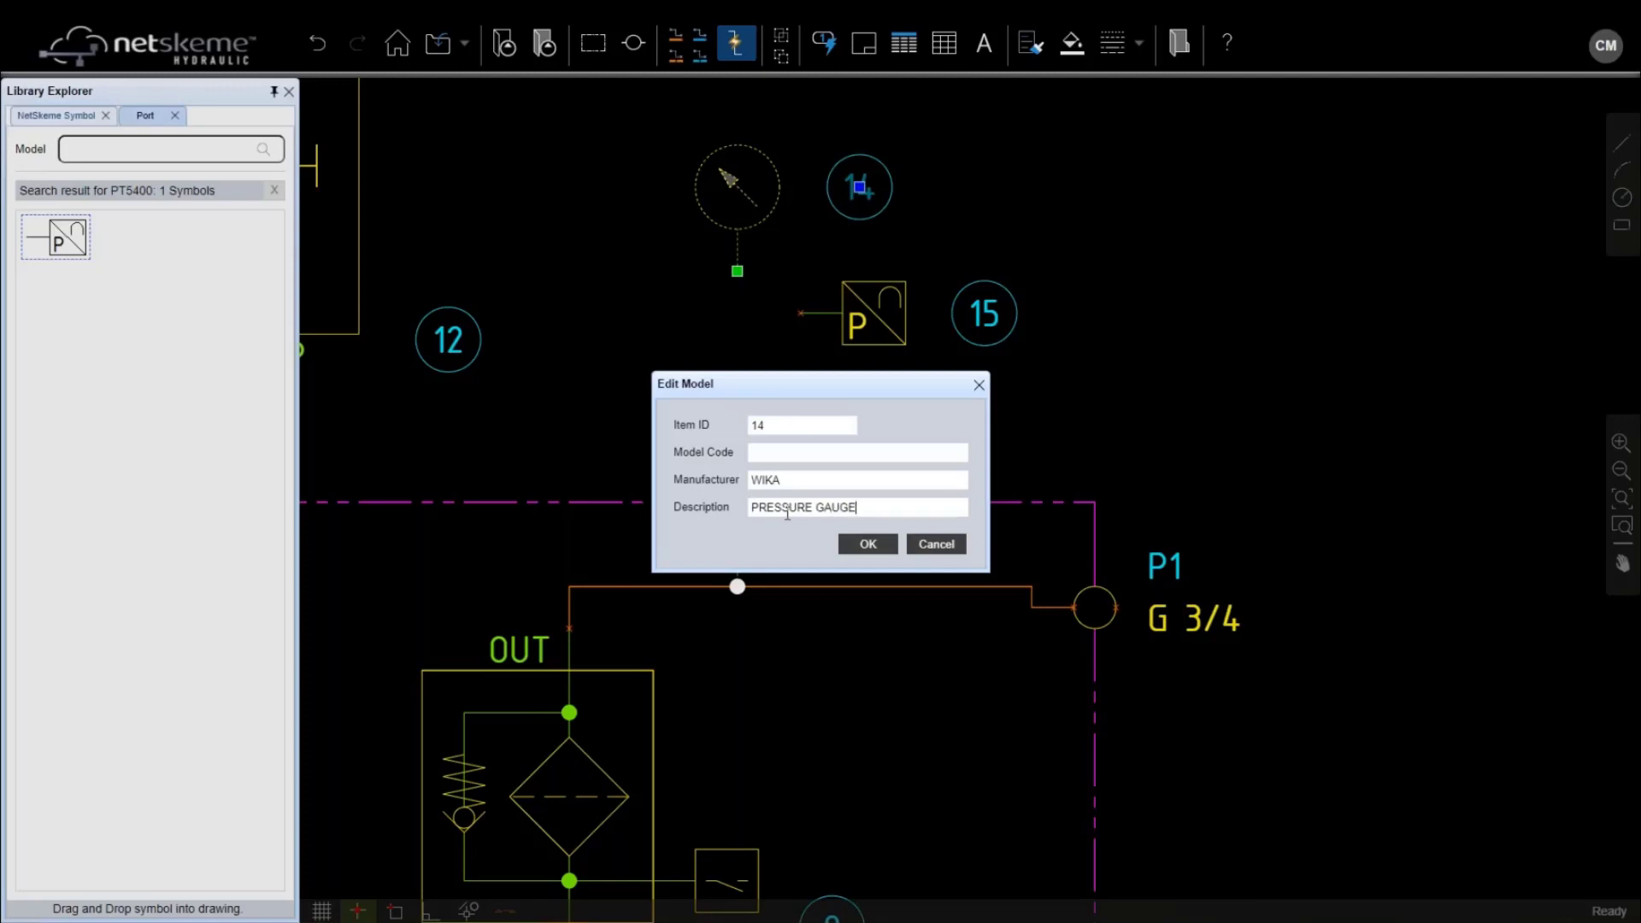
click(863, 543)
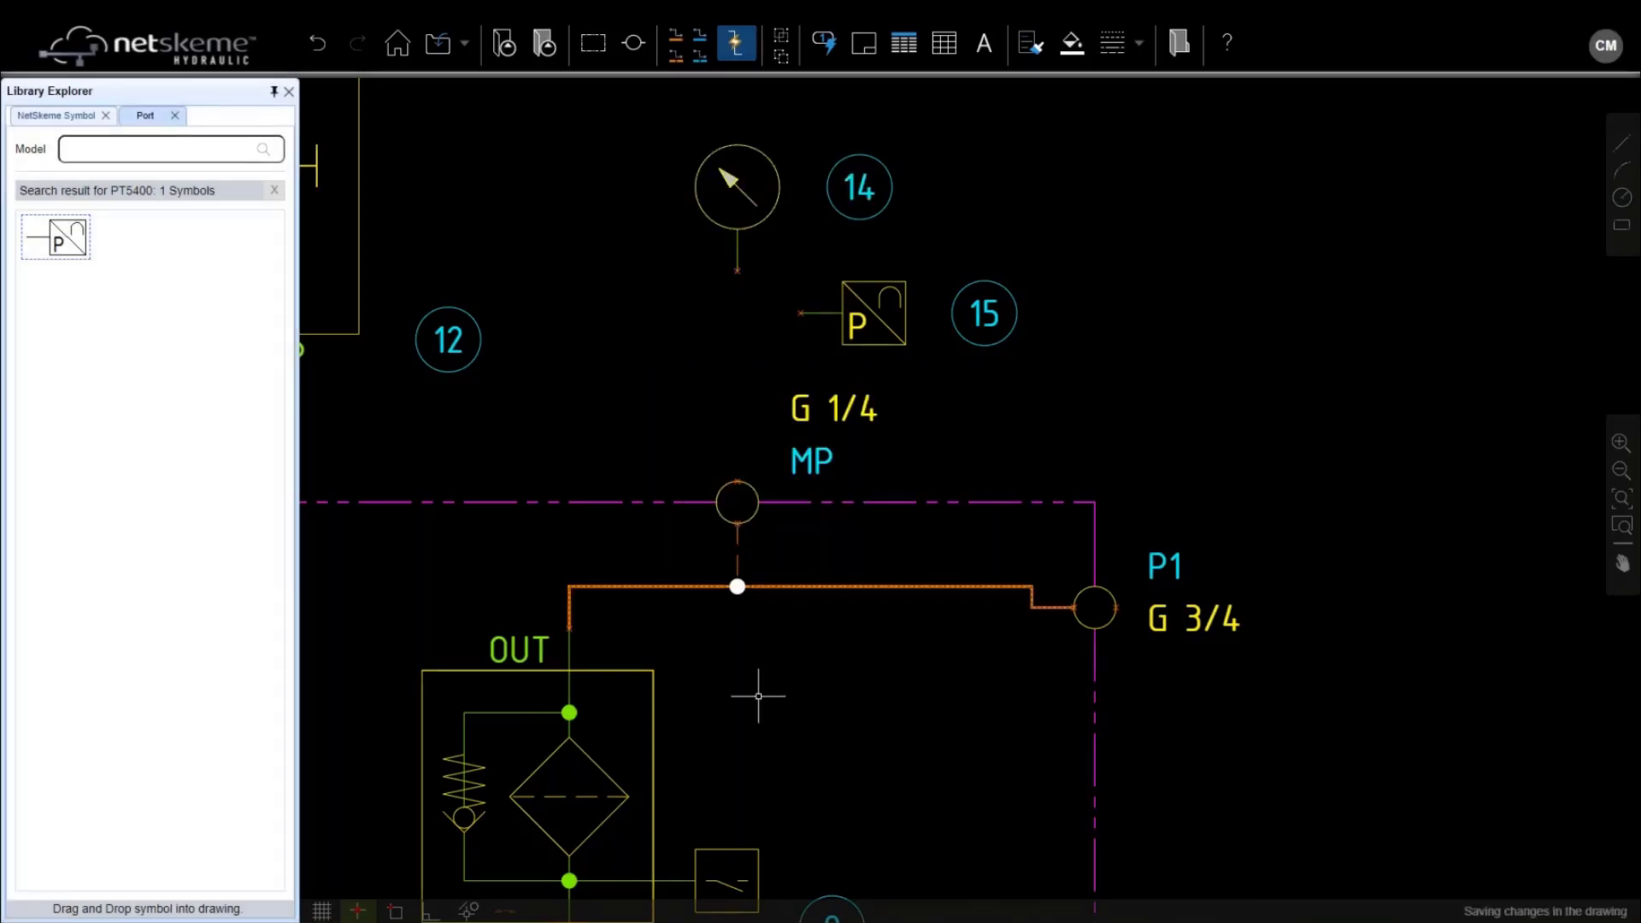
Set filter 8's manufacturer to HYDAC as a pressure filter
middle_drag(732, 777, 936, 425)
double_click(767, 504)
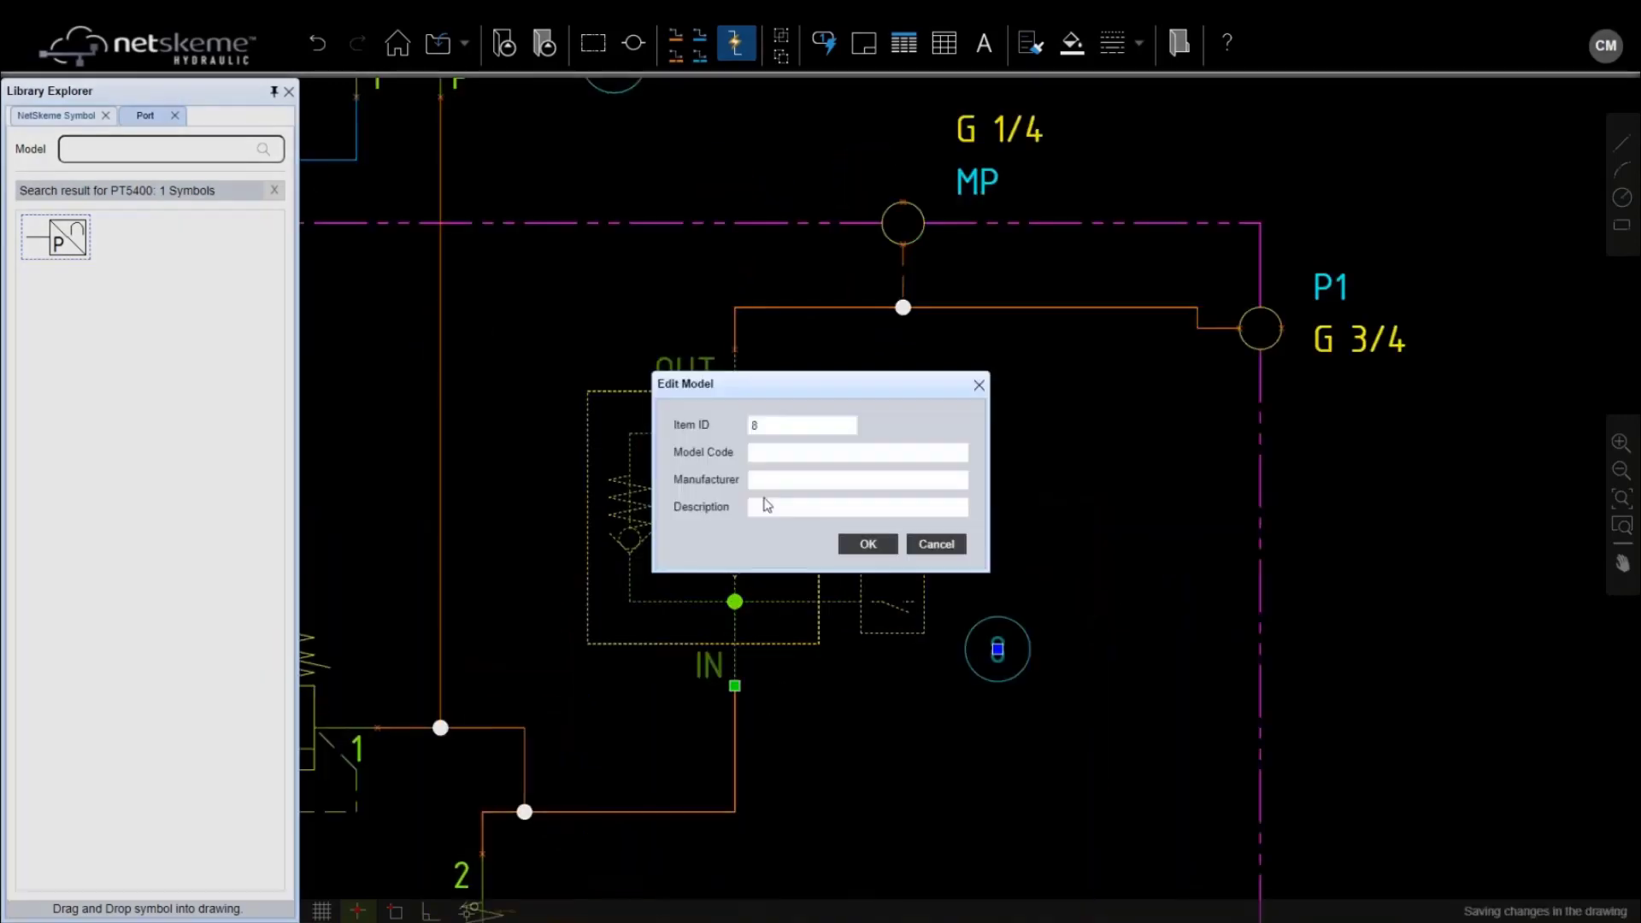
click(771, 480)
text(HYDAC)
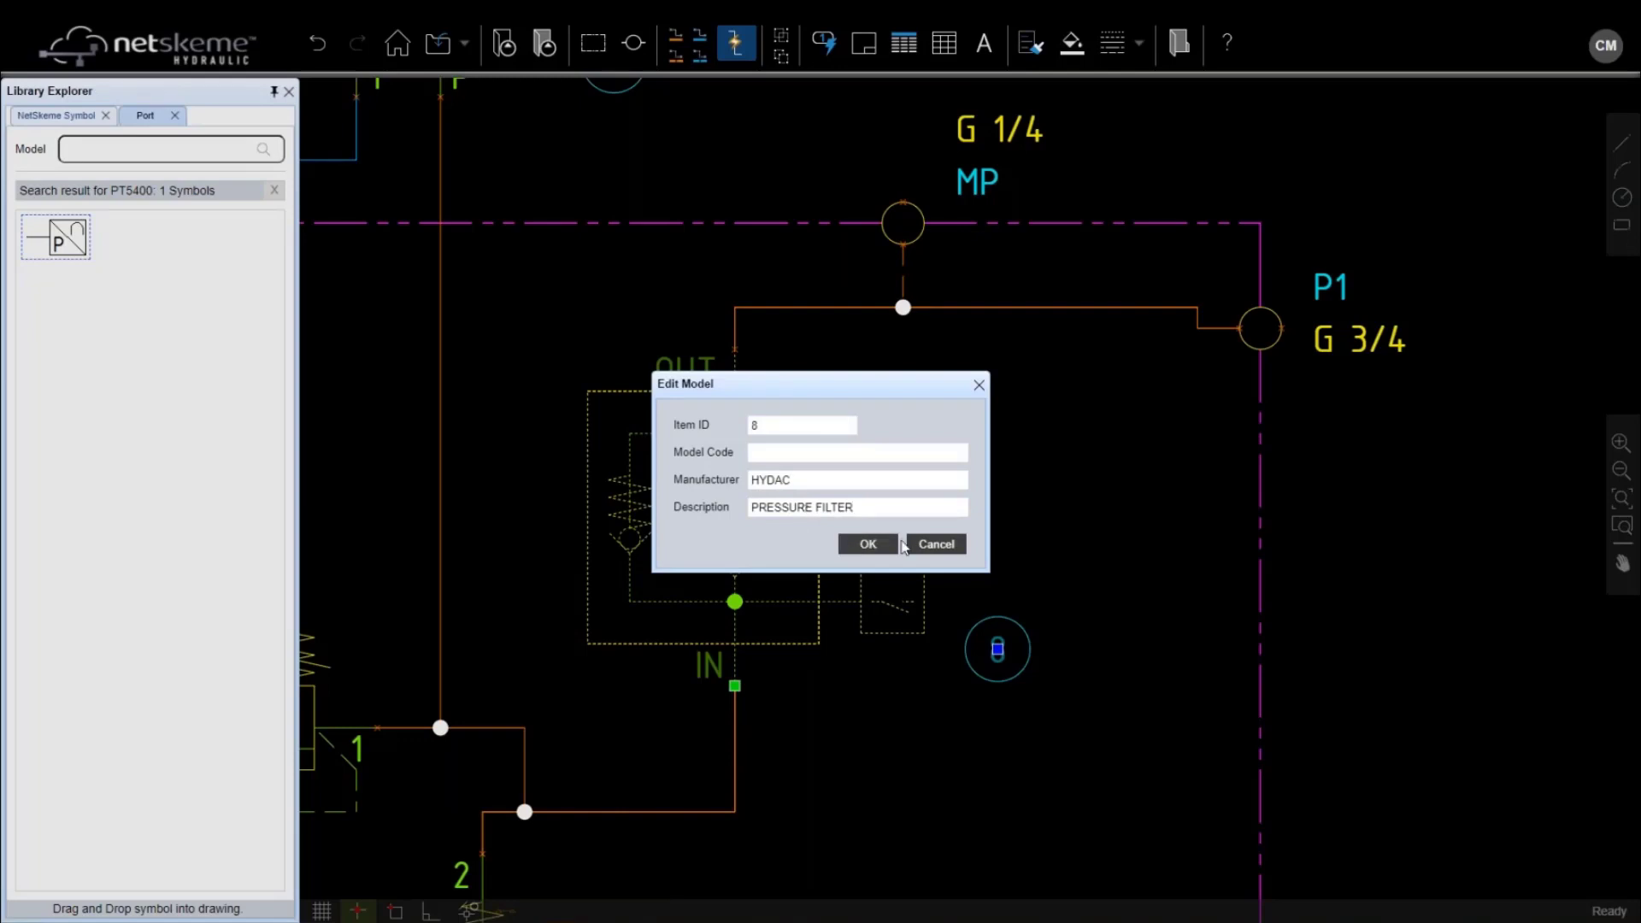
click(883, 545)
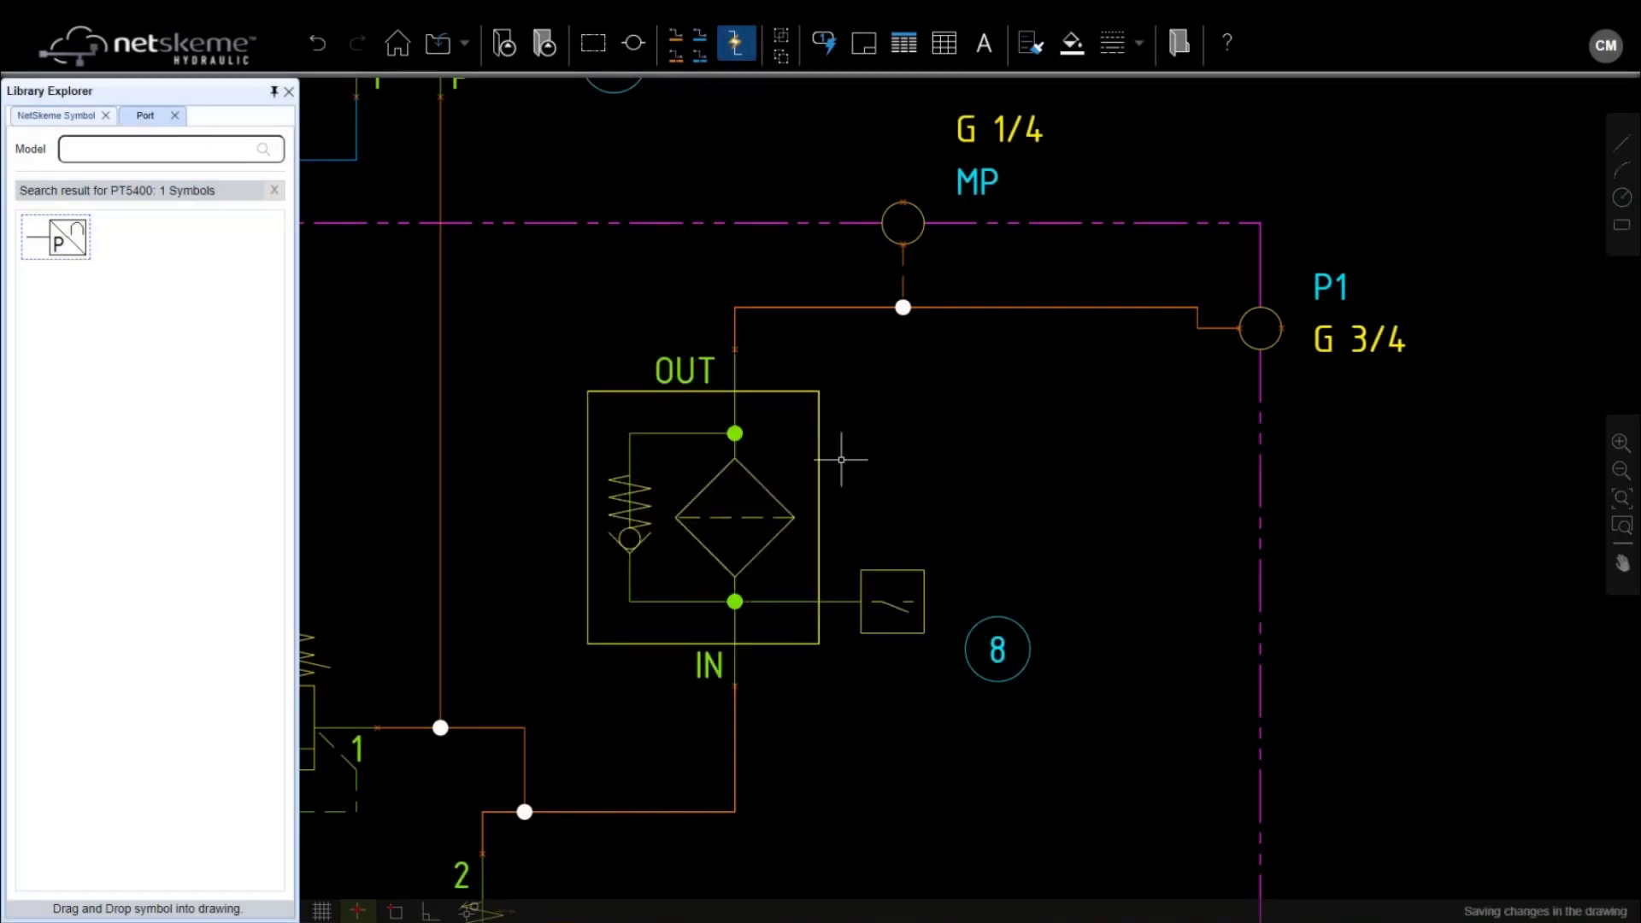
scroll(844, 456, down, 5)
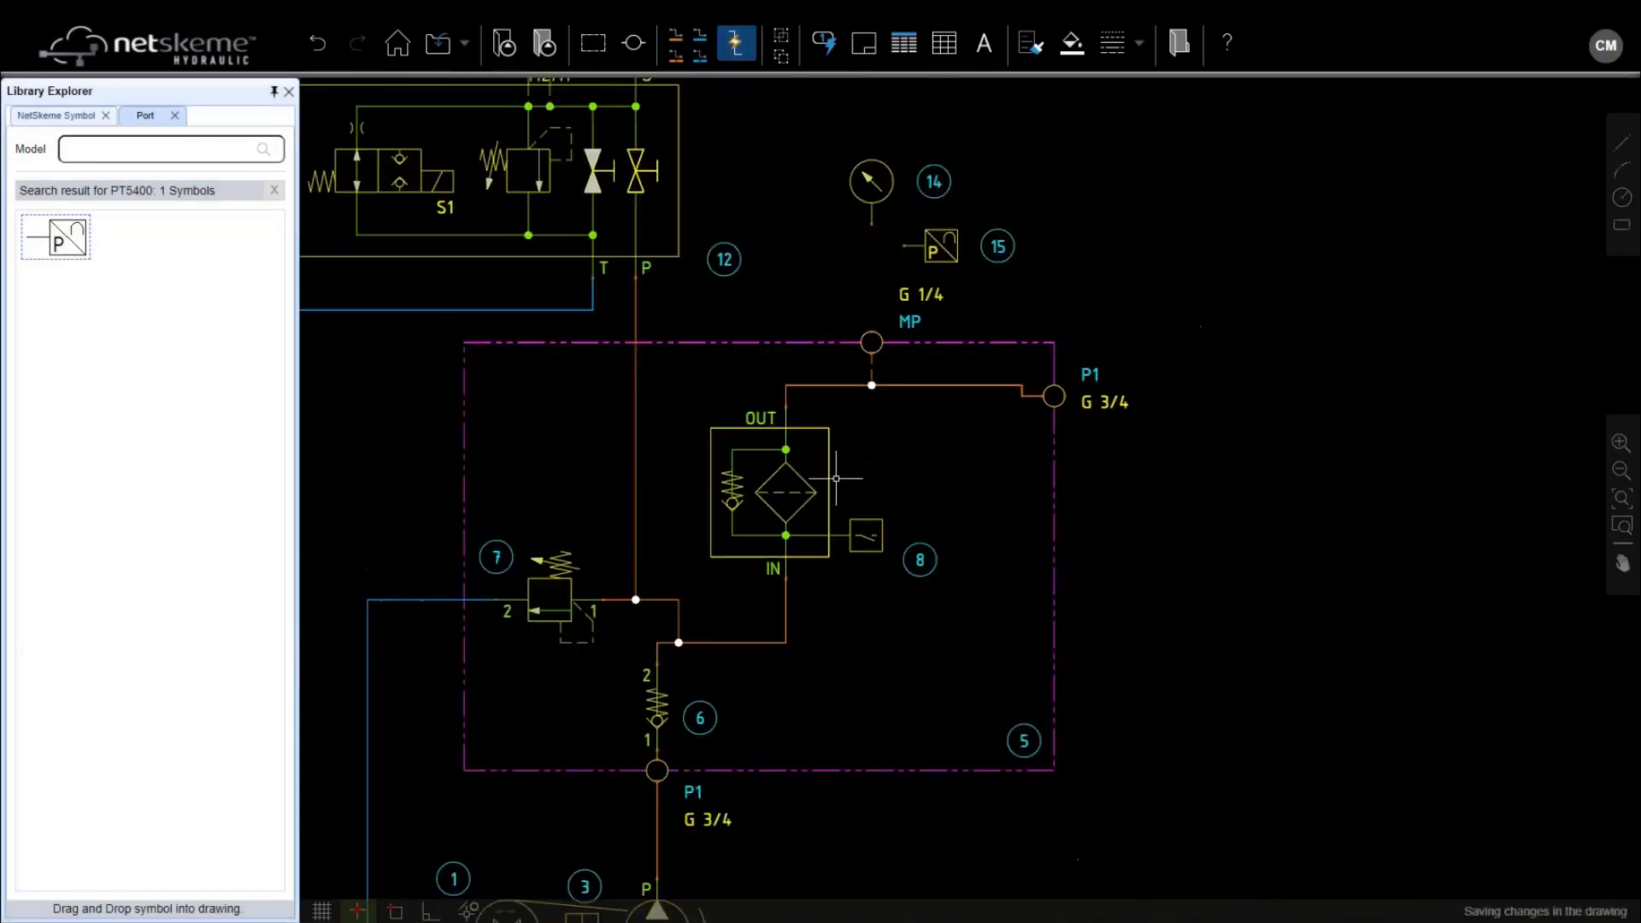
Pipe gauge 14's stem to the MP port and the pressure switch's port to the gauge stem
click(675, 55)
scroll(876, 310, up, 3)
scroll(875, 310, up, 1)
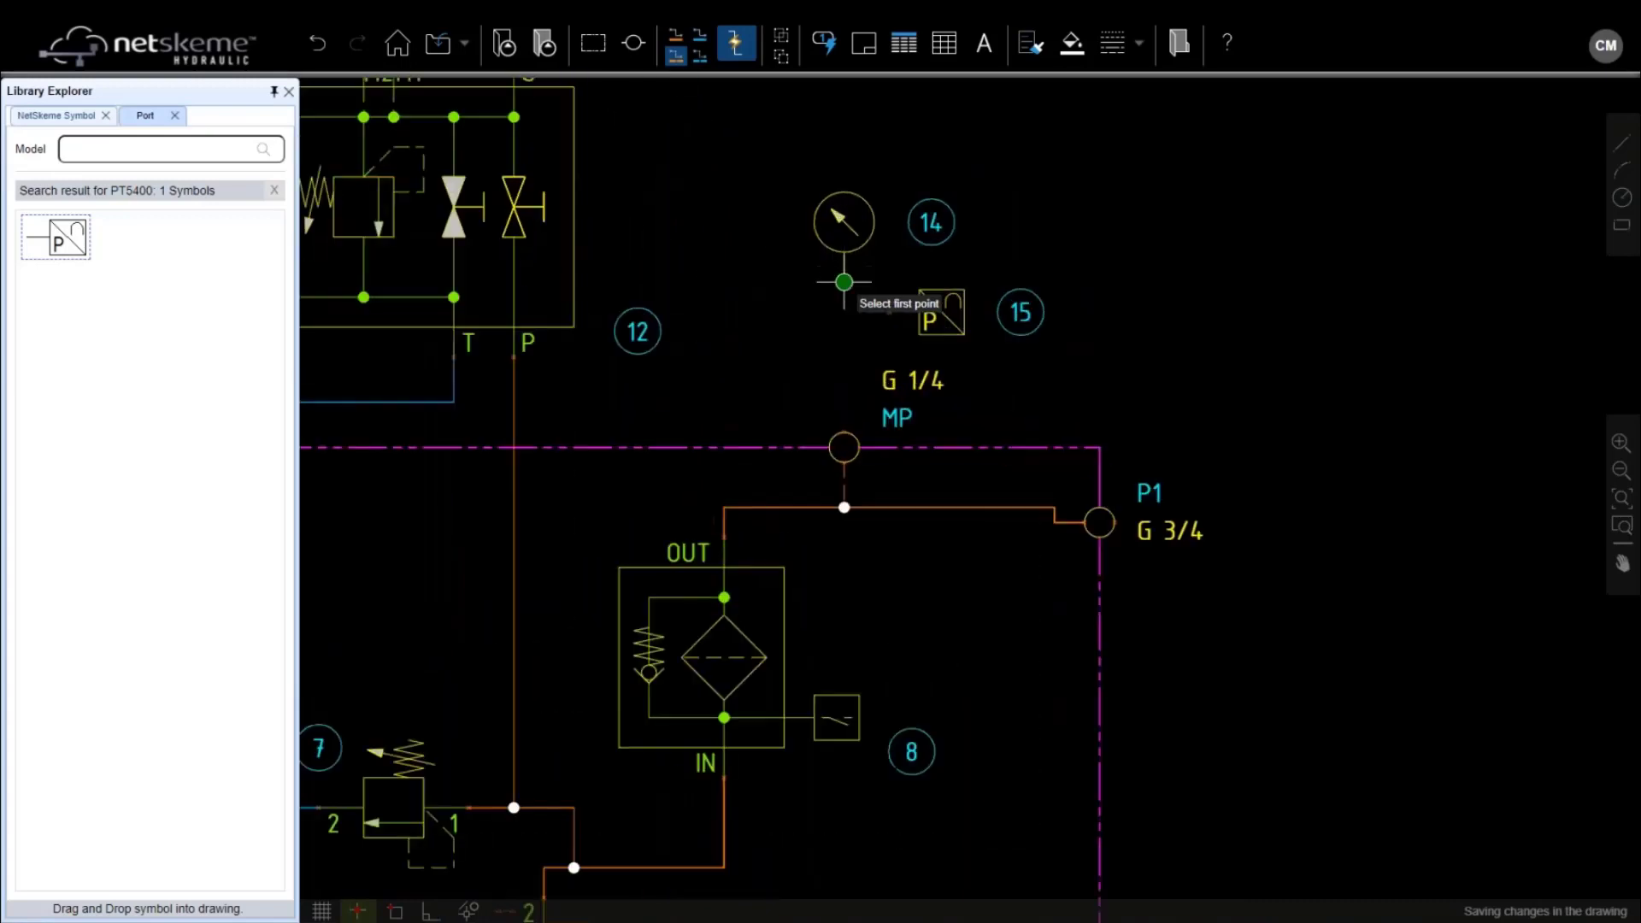
click(854, 286)
click(854, 408)
click(922, 313)
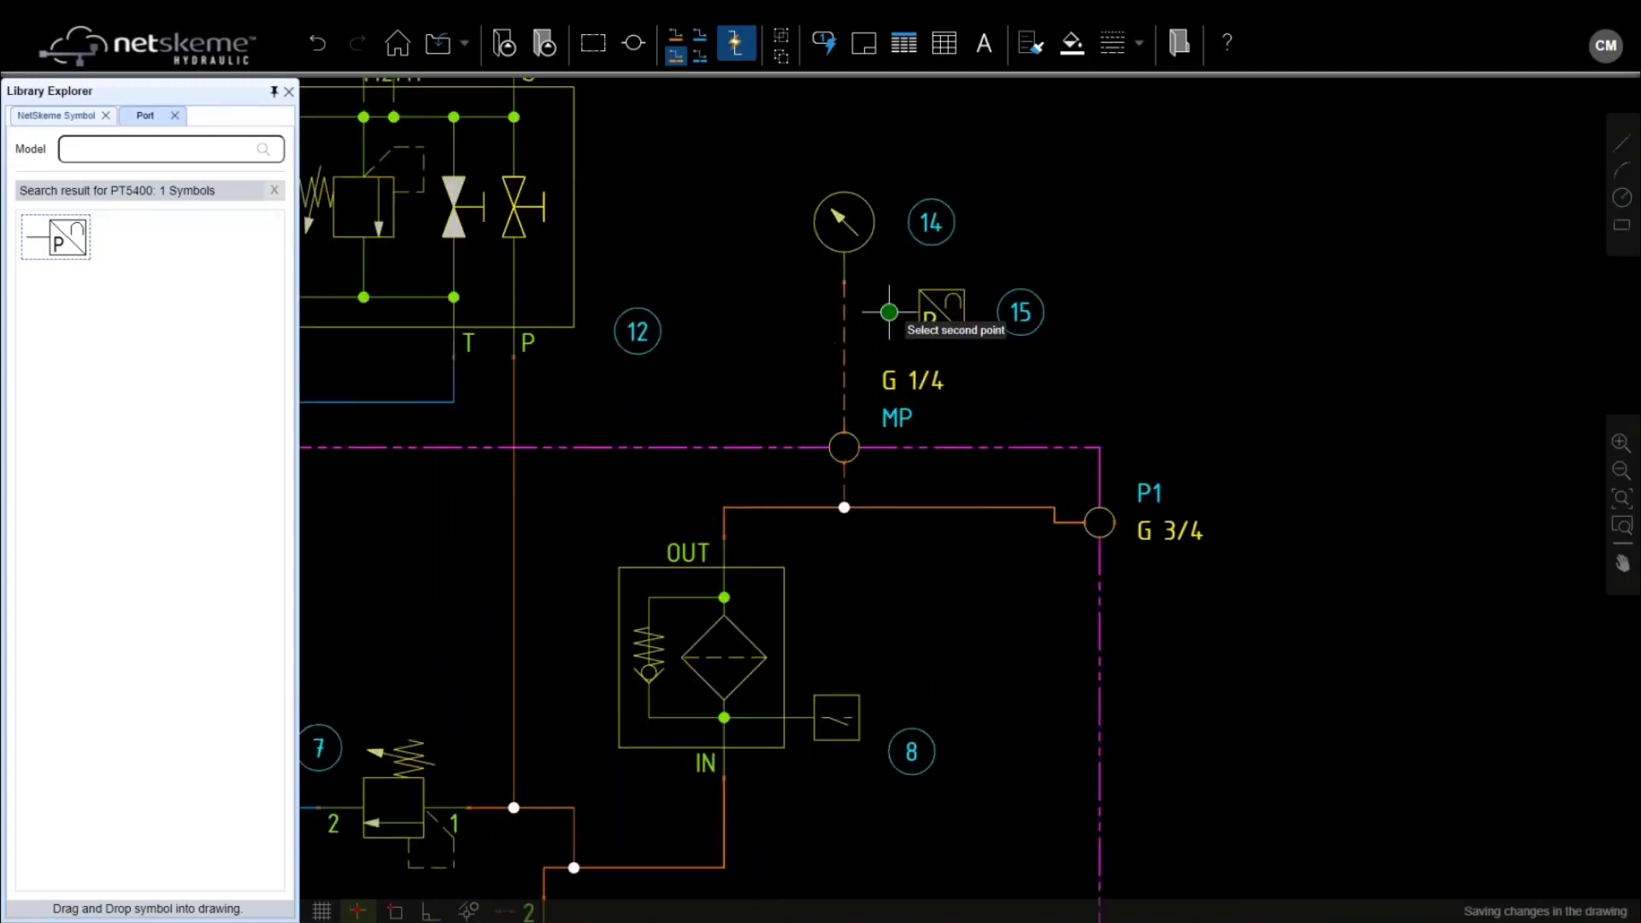
click(843, 312)
scroll(771, 436, down, 5)
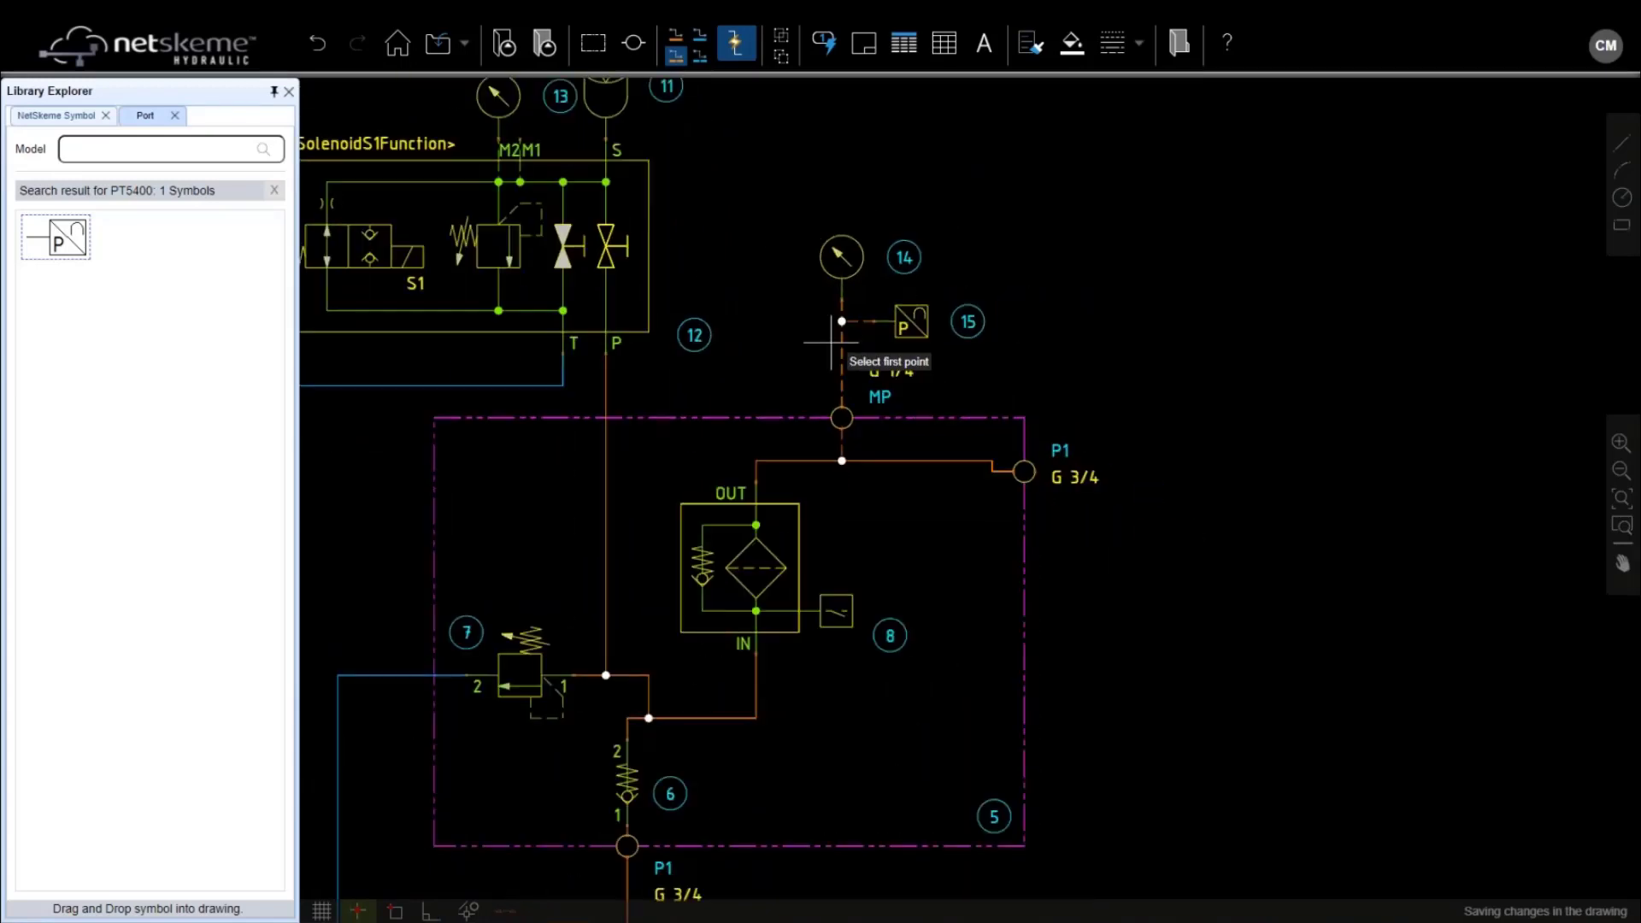
key(Escape)
middle_drag(706, 527, 729, 398)
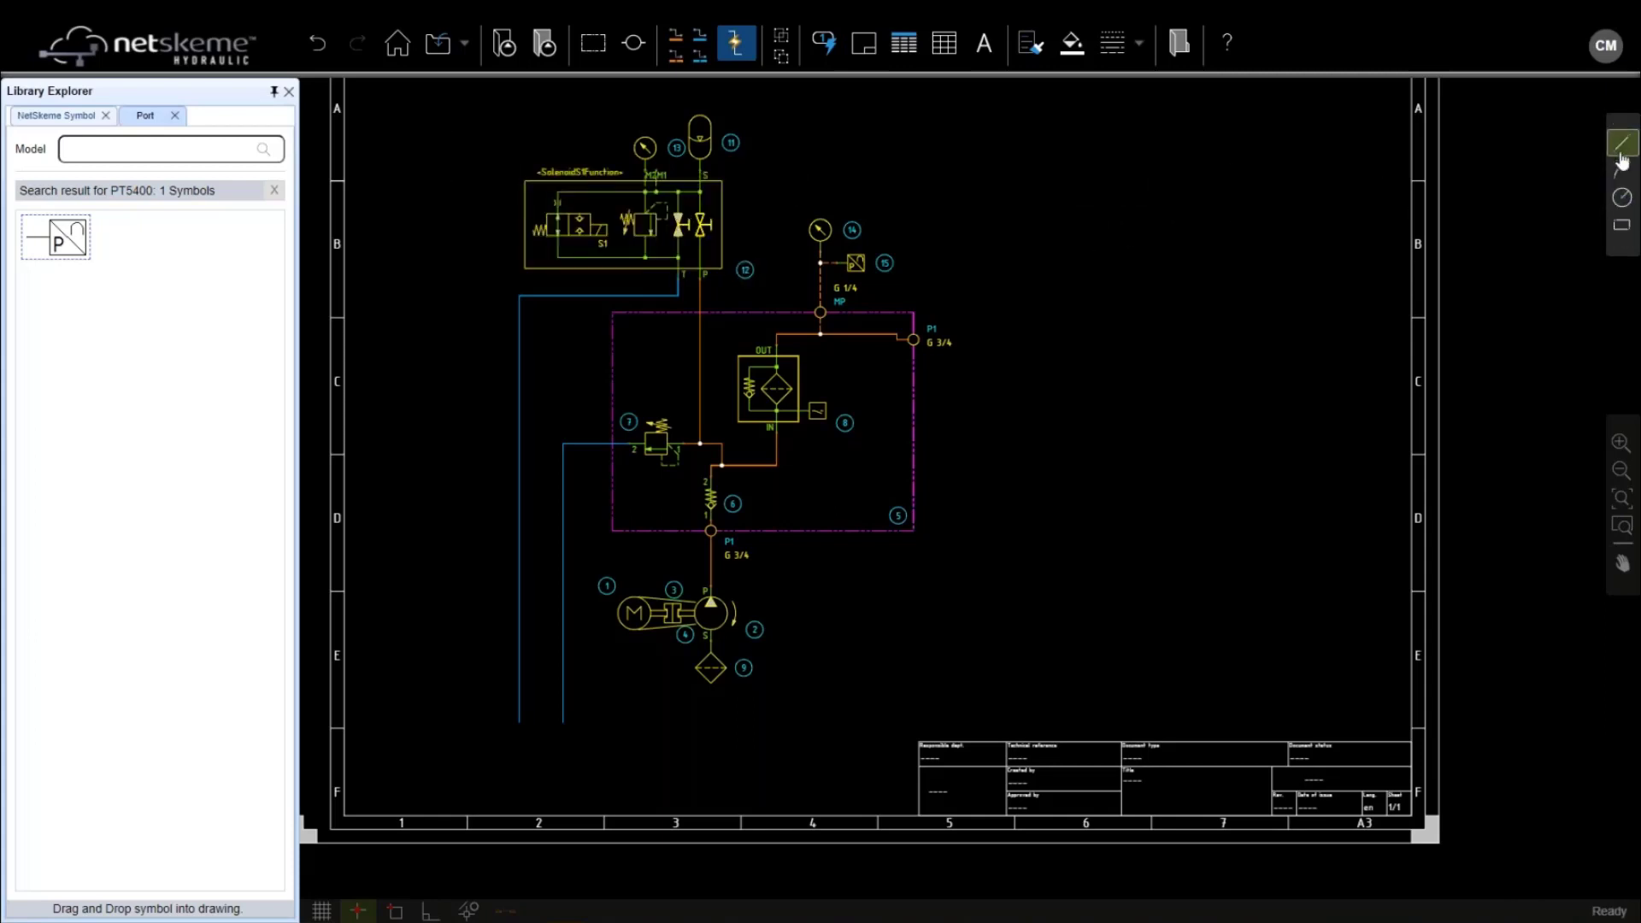
Draw a rectangular tank outline enclosing the motor-pump group
click(1623, 227)
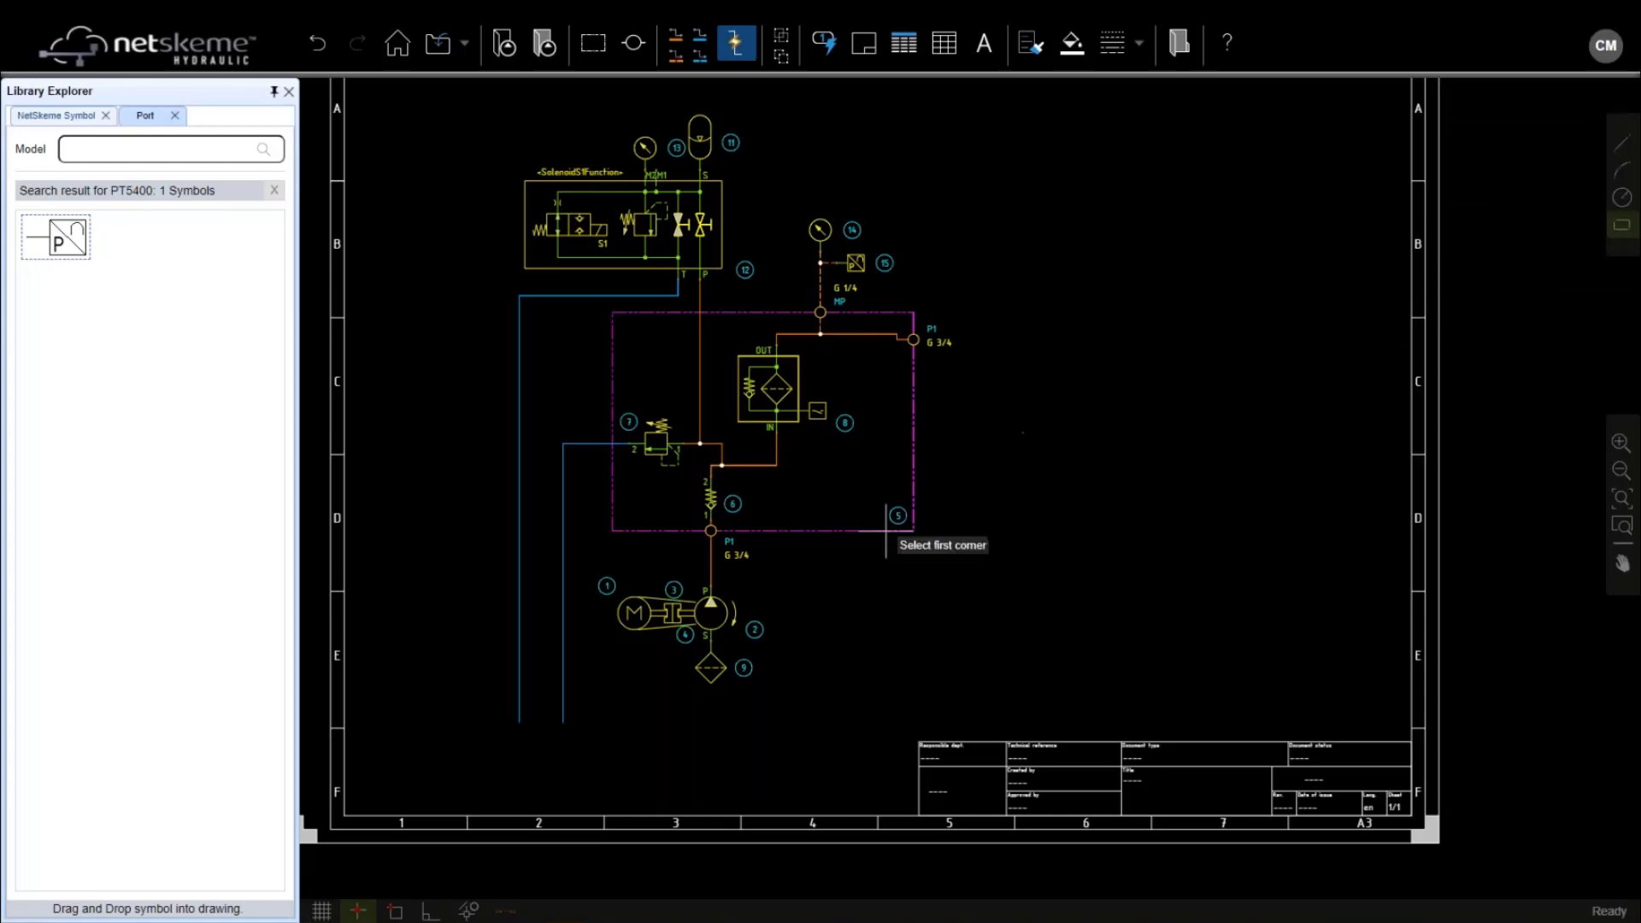
click(448, 576)
click(848, 755)
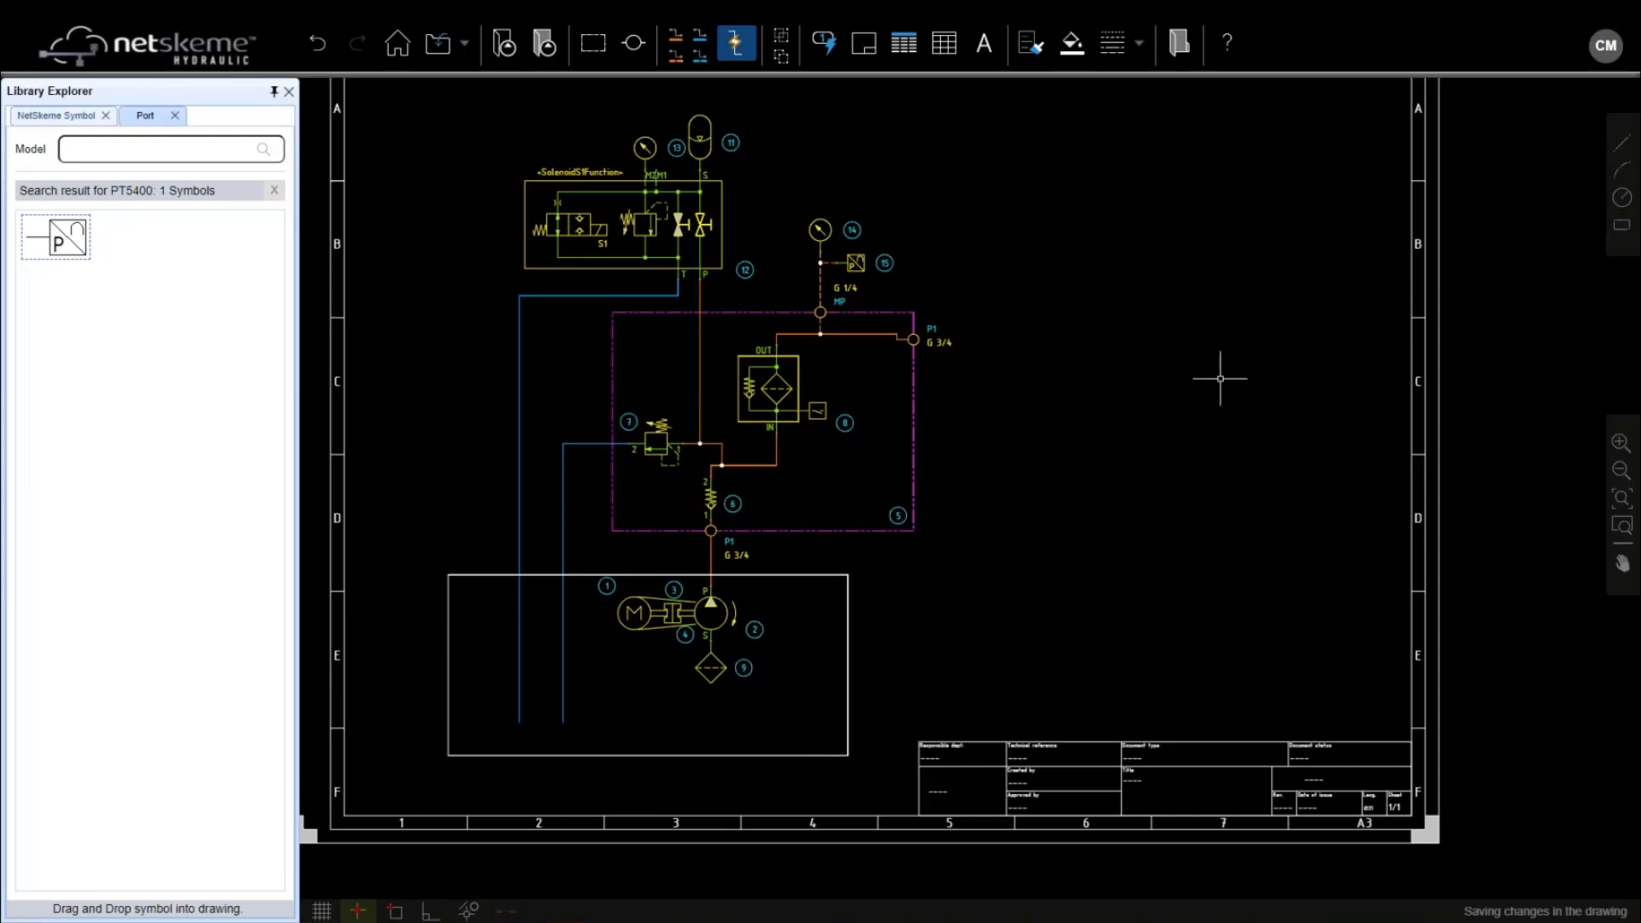
Select the tank rectangle and open Symbol Build Mode from My Symbol Library
click(1621, 143)
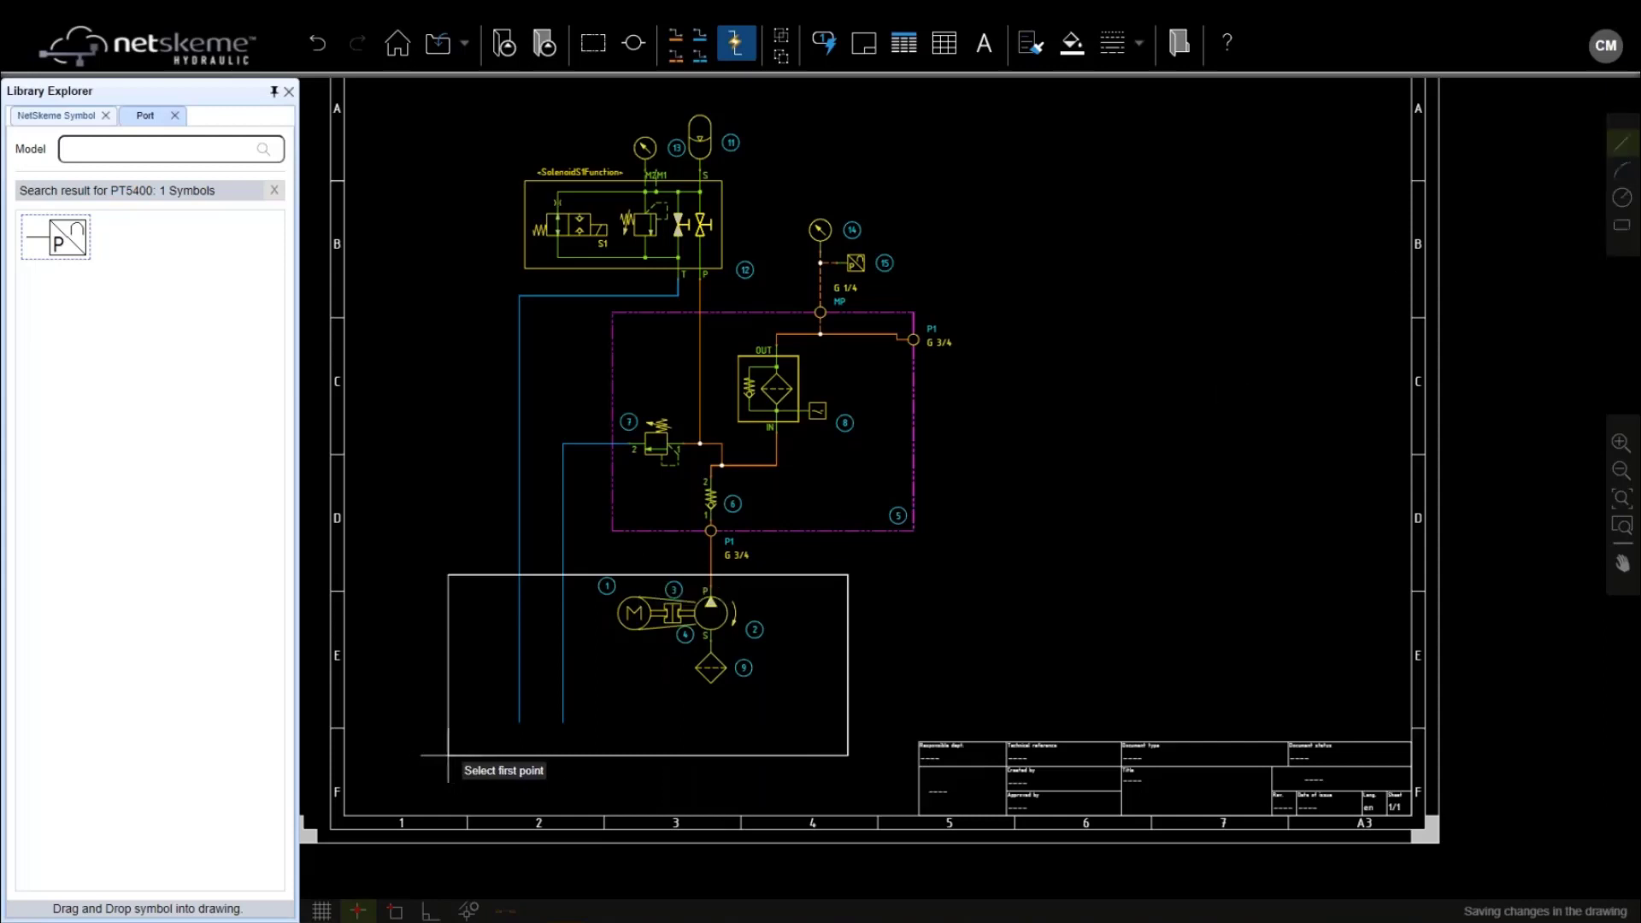
click(425, 771)
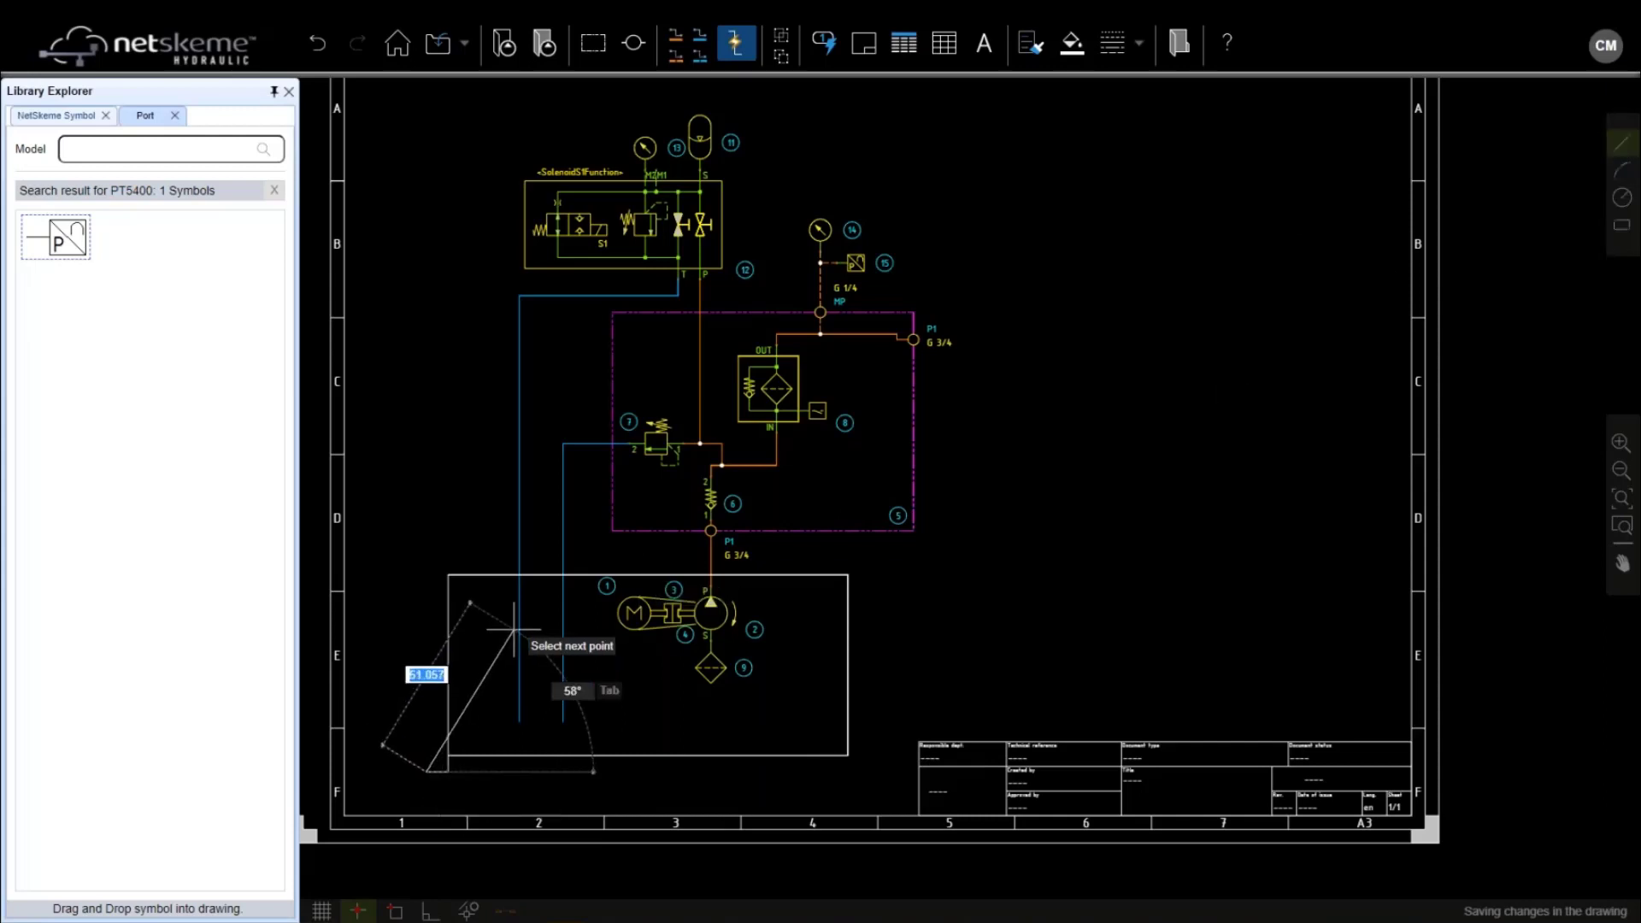
key(Escape)
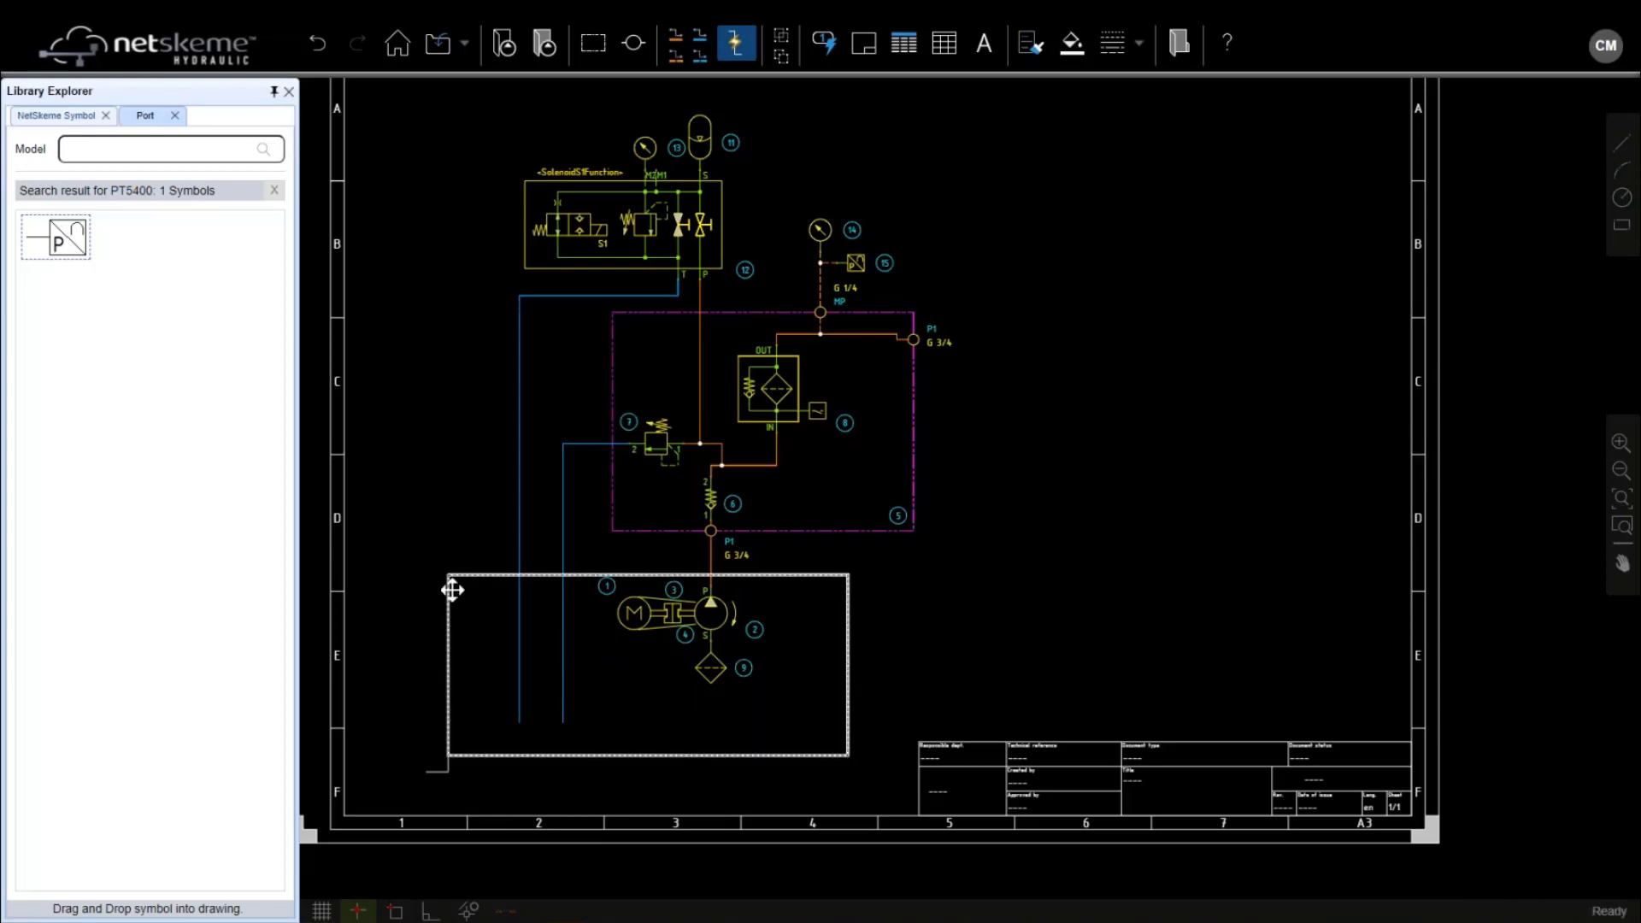
click(640, 574)
click(1180, 44)
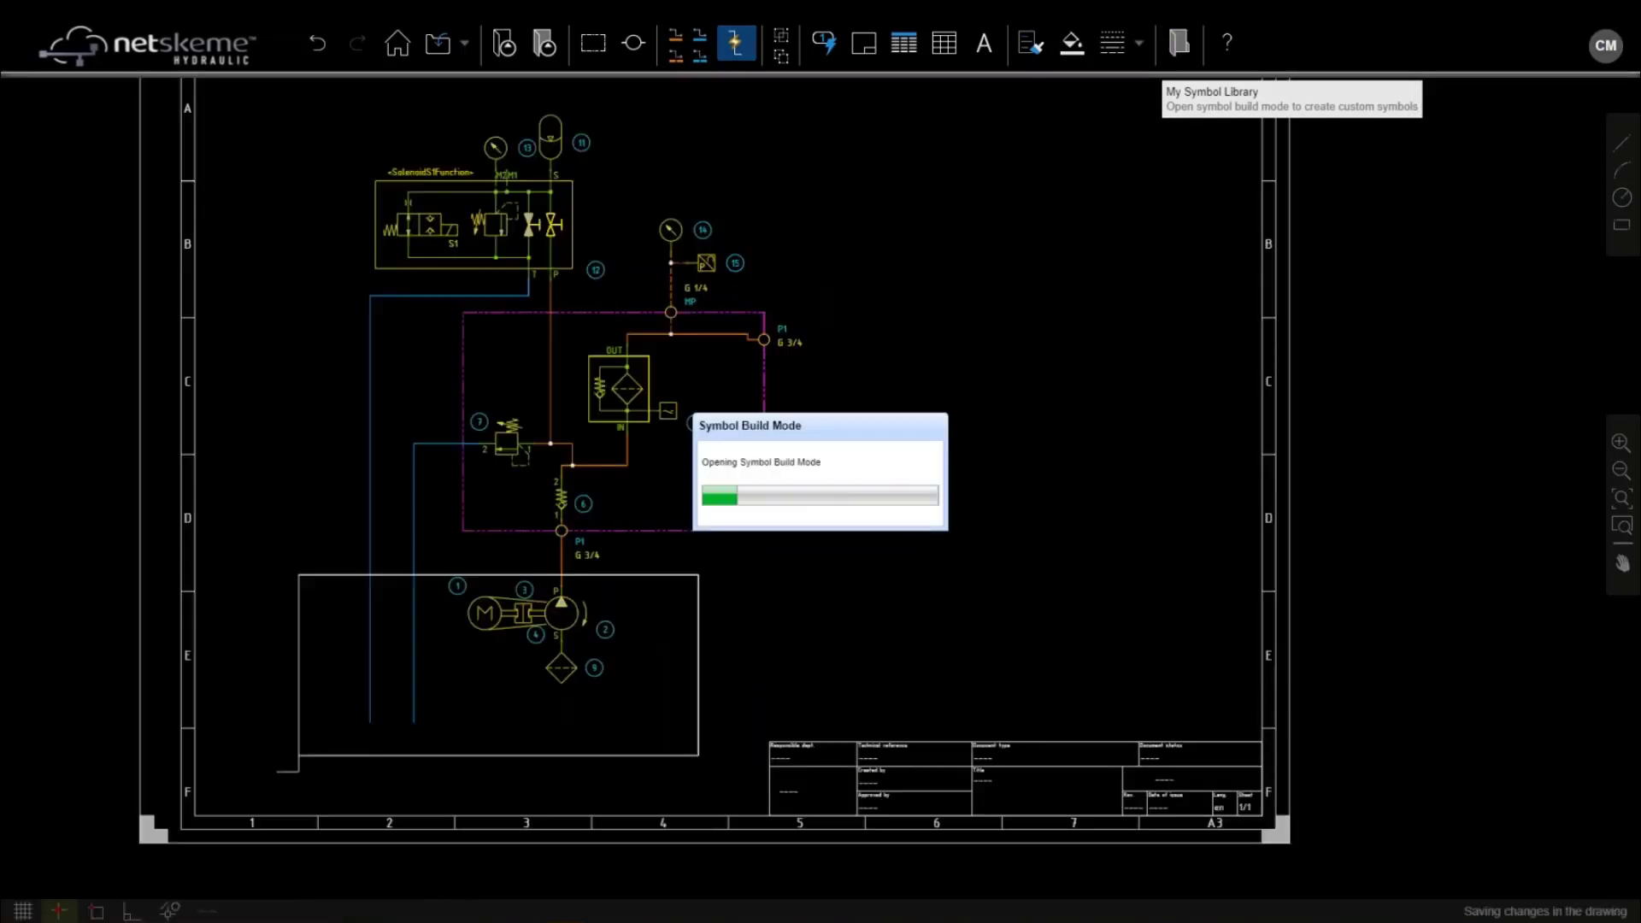
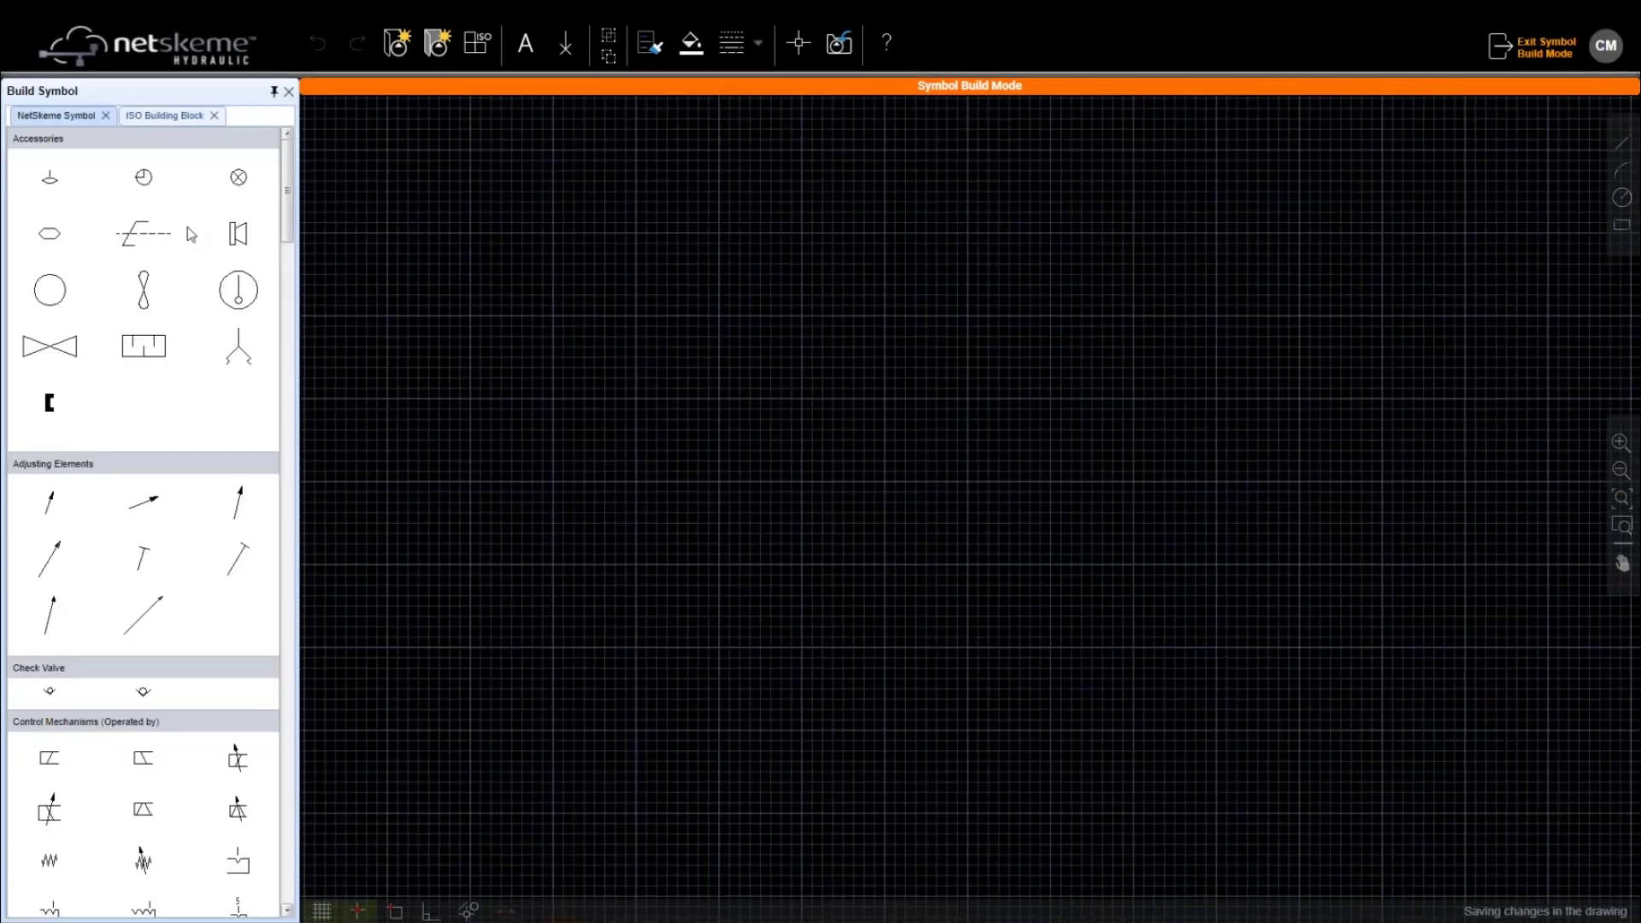
Pick the Reservoir block from the ISO Building Block list's Reservoir and Power Unit components
click(56, 115)
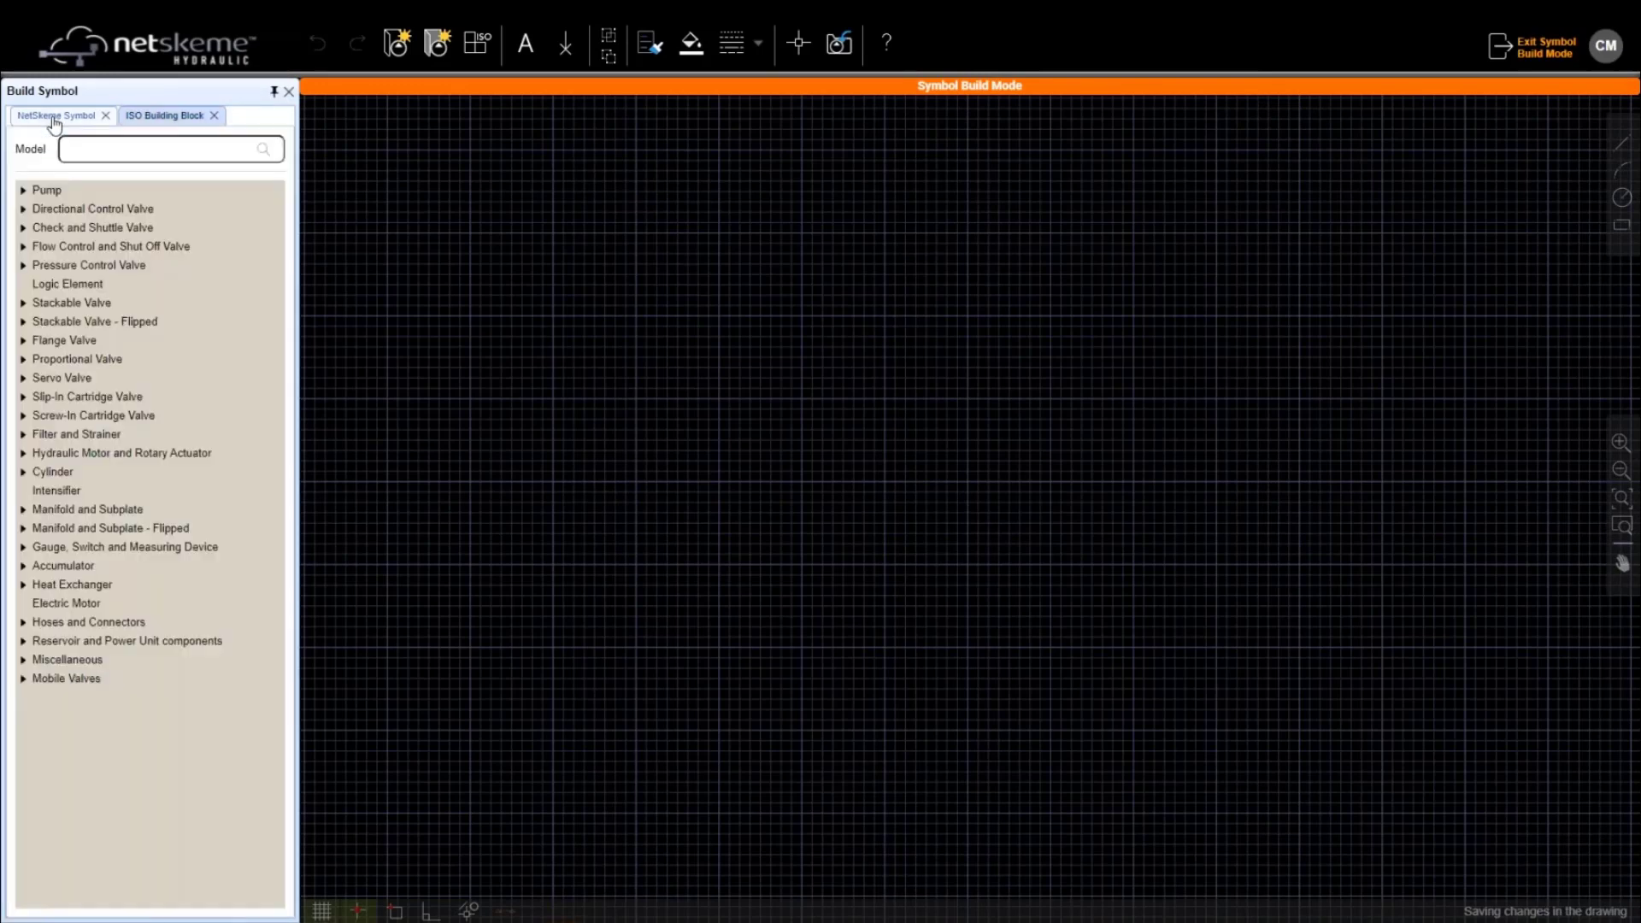
click(23, 641)
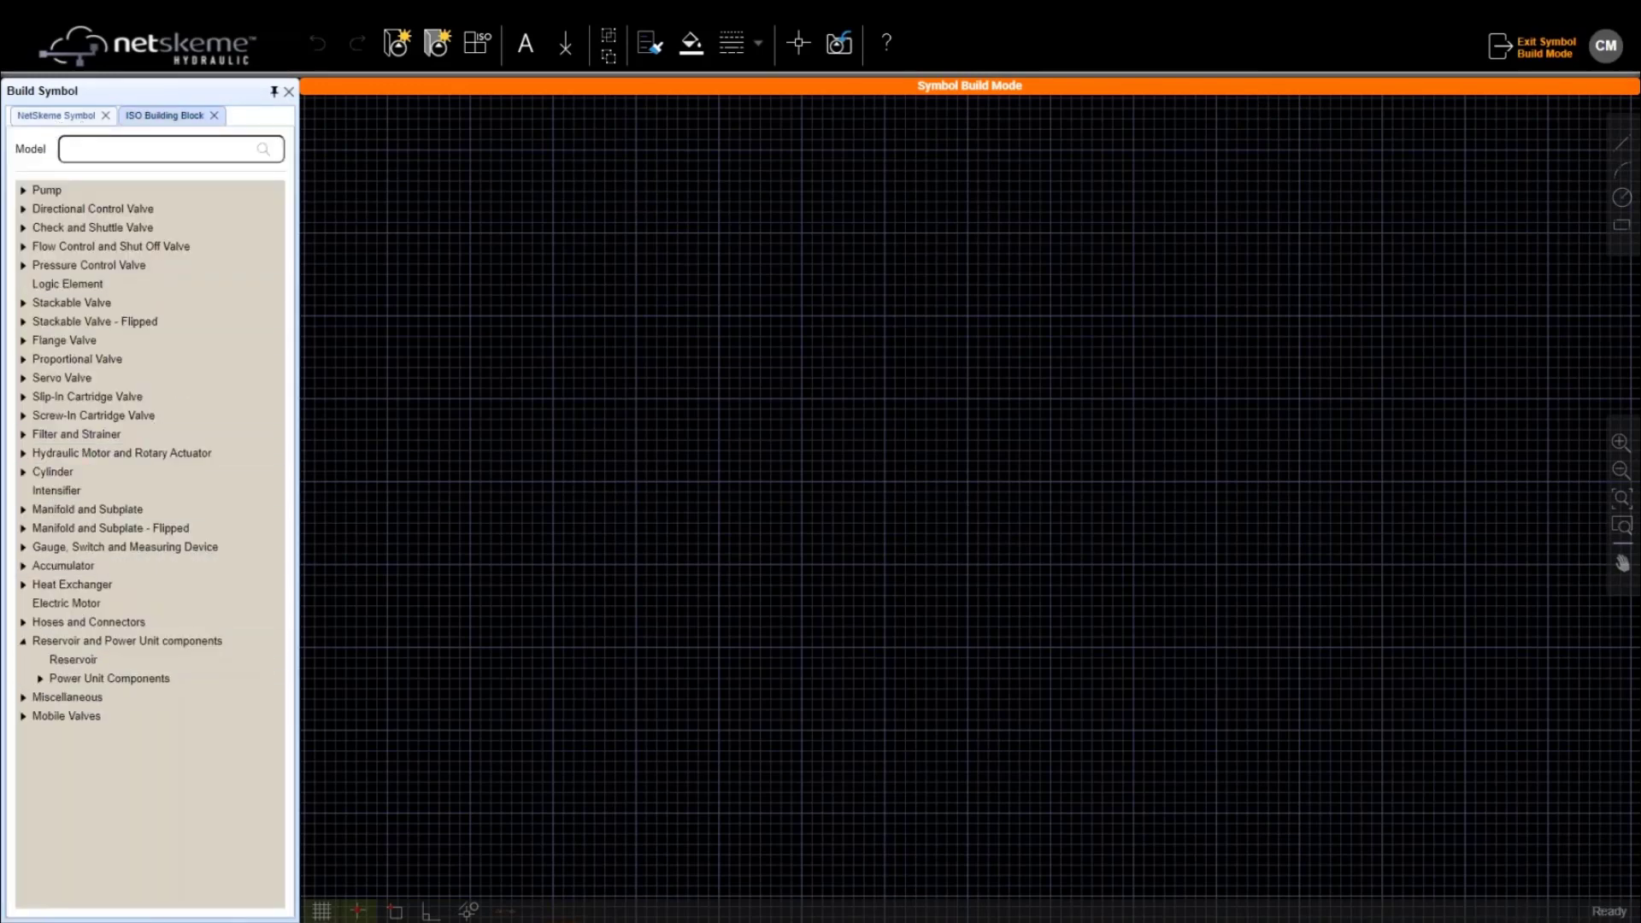
click(72, 661)
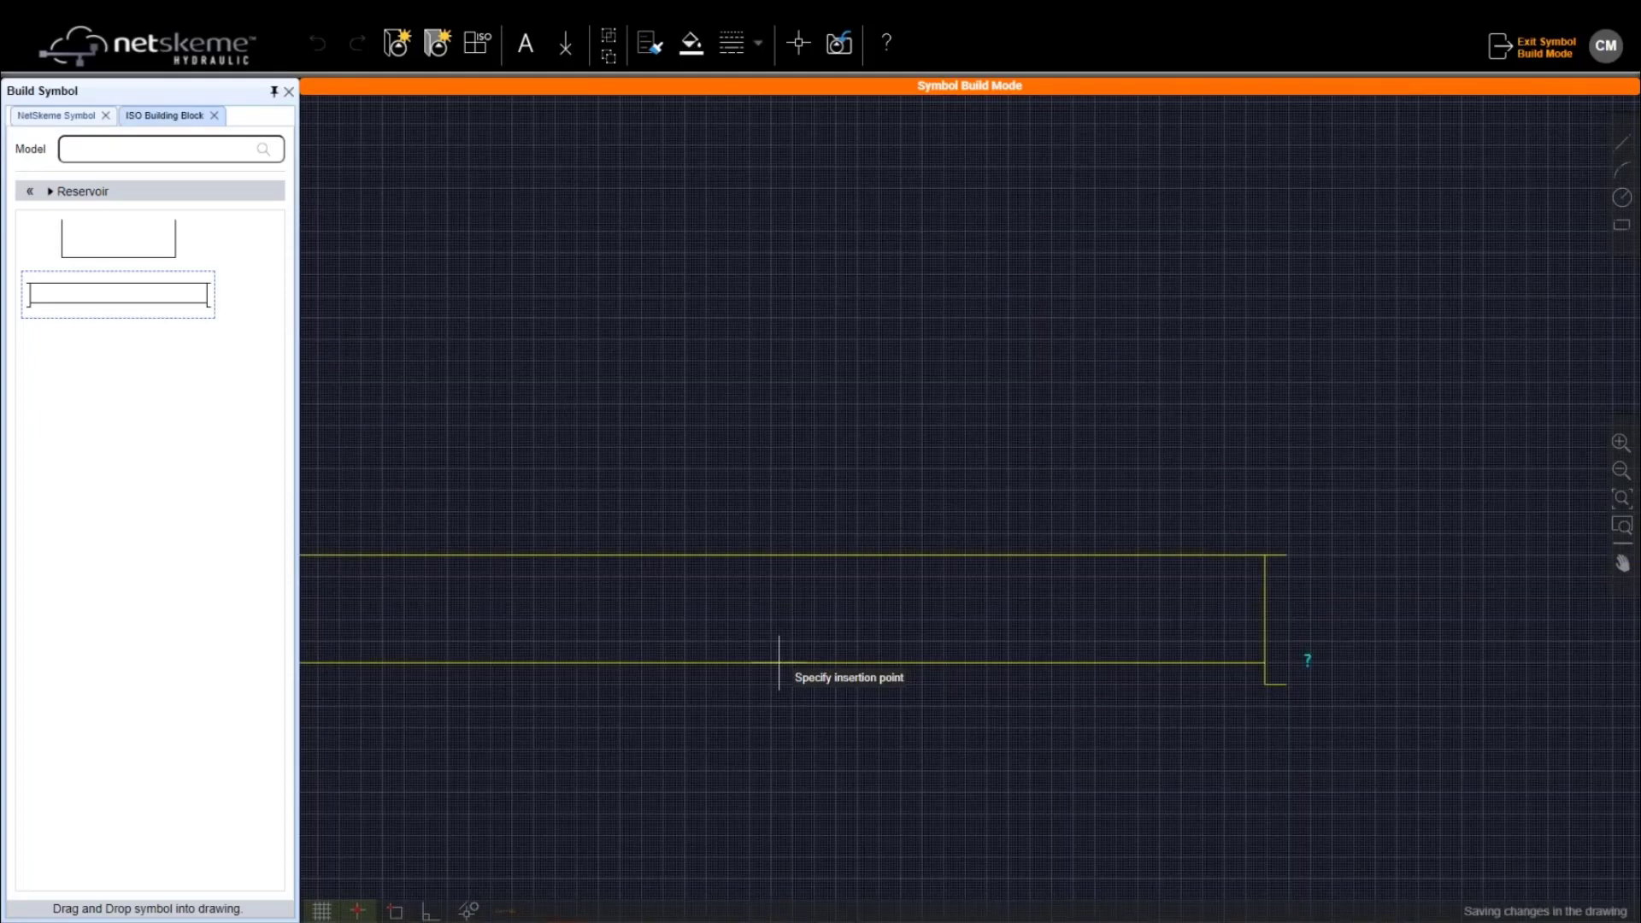
Drop the reservoir on the canvas and stretch both side walls down to the bottom line
click(824, 671)
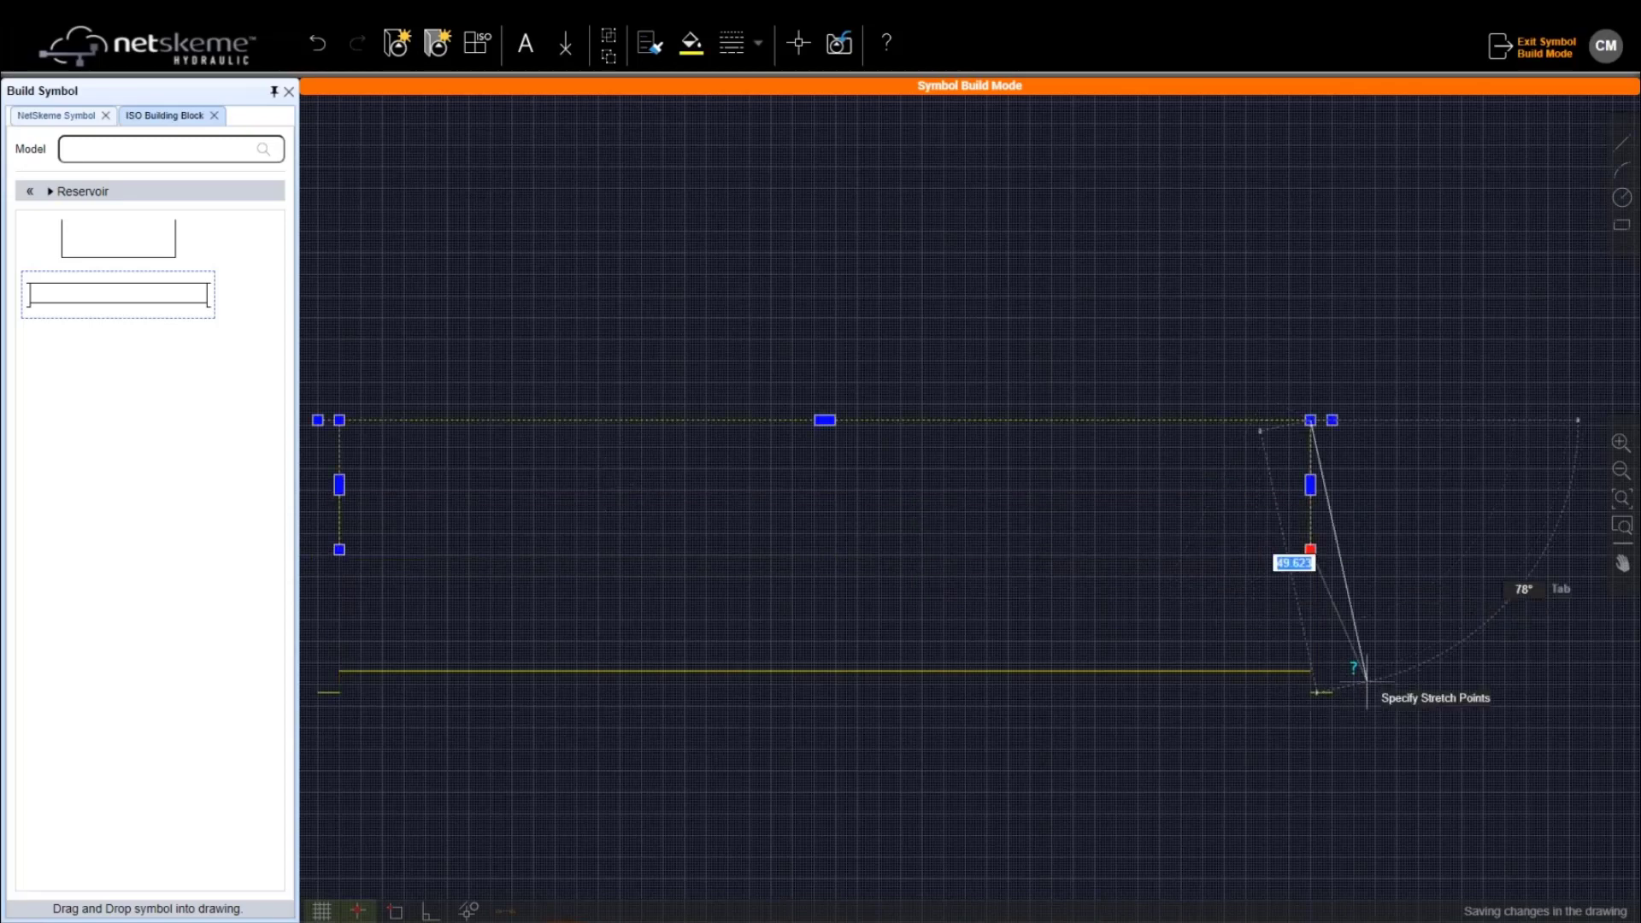
click(1309, 672)
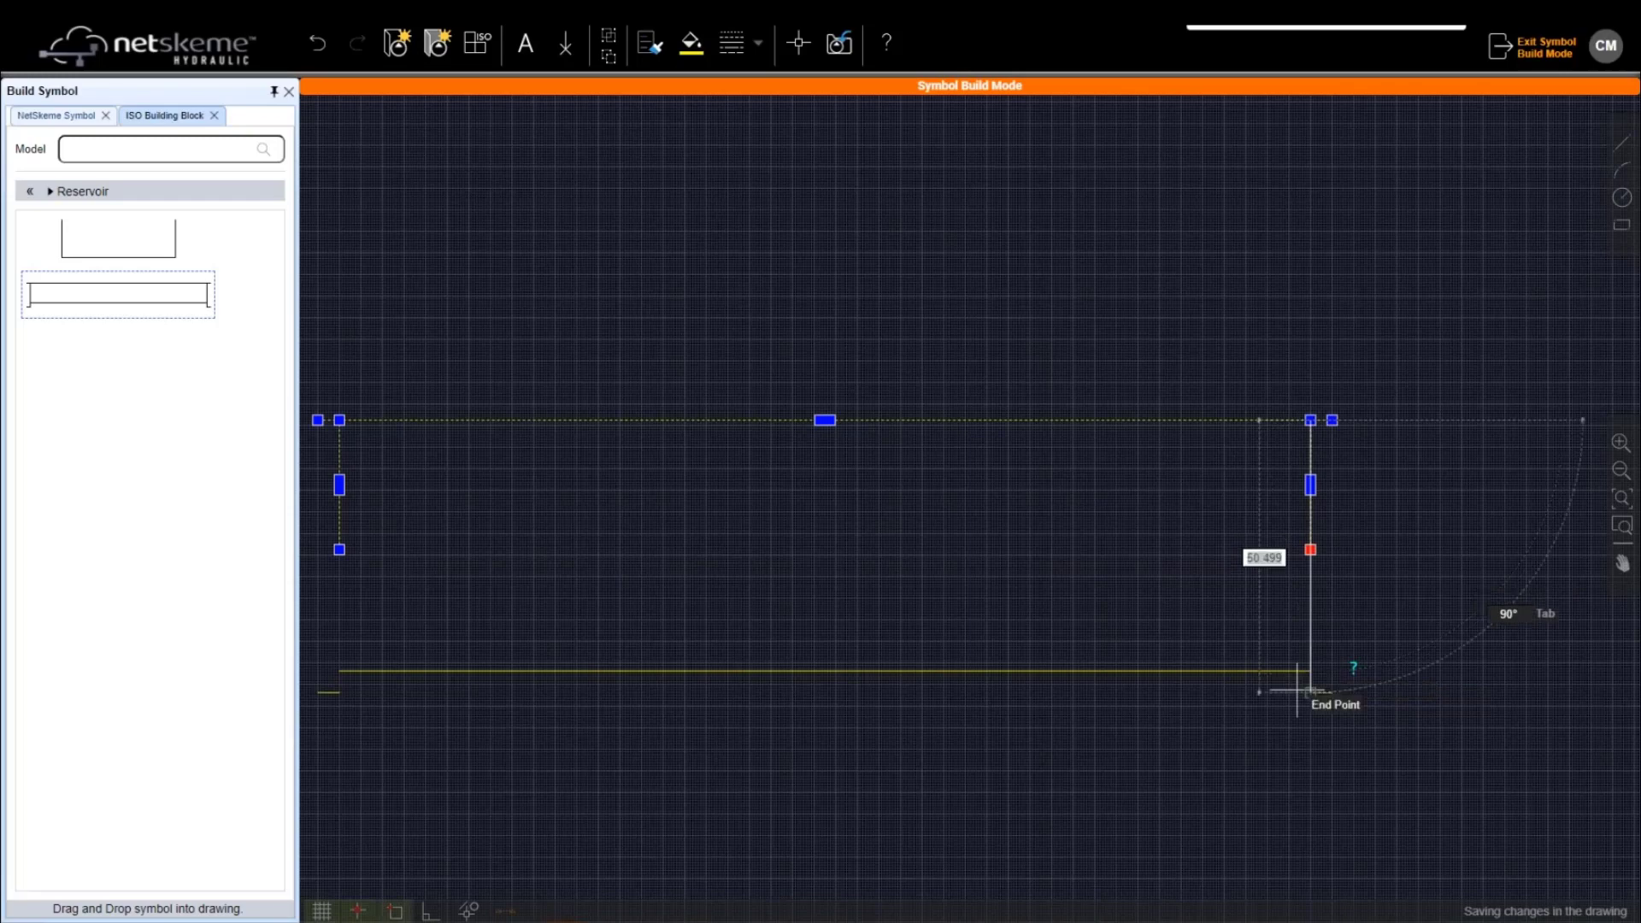
click(339, 548)
click(340, 671)
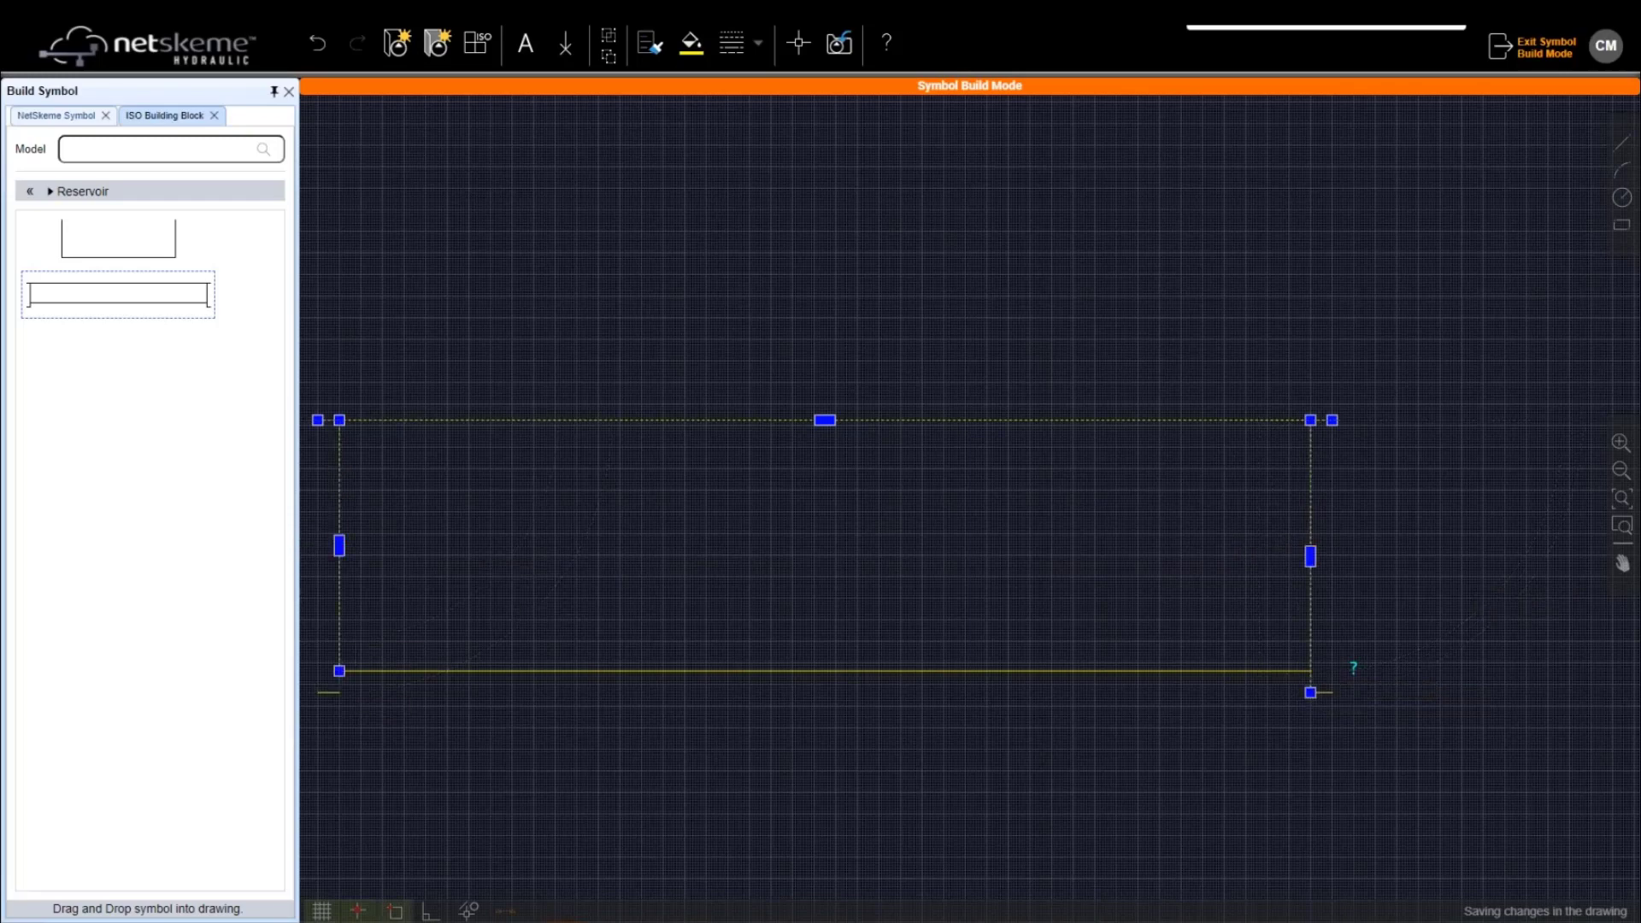
scroll(790, 479, down, 2)
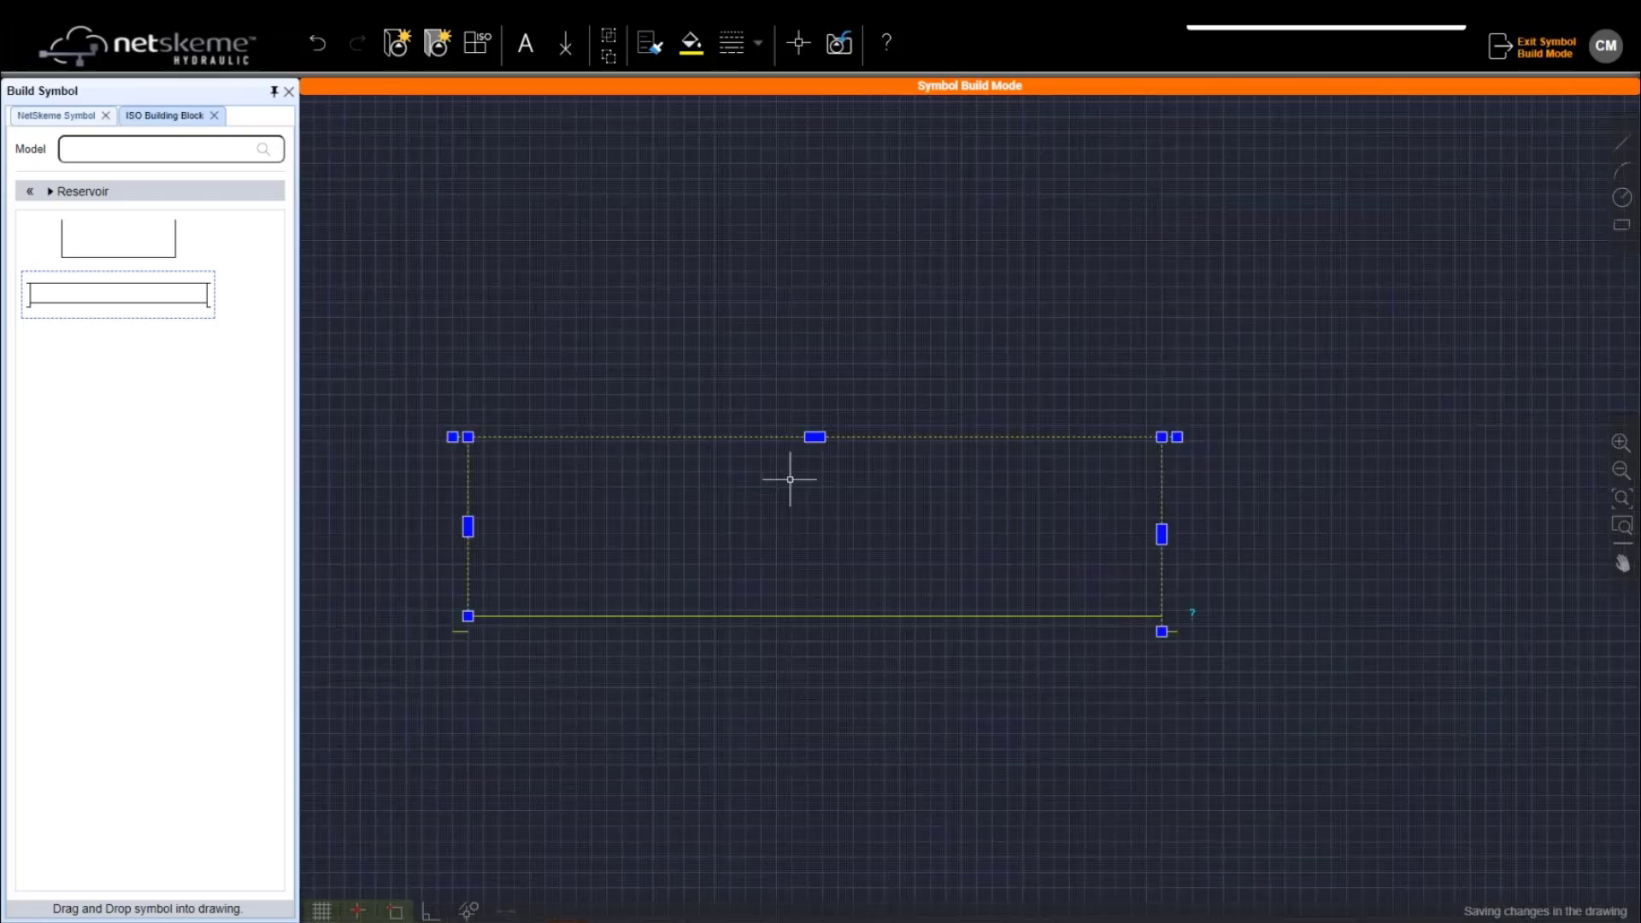
scroll(472, 597, up, 2)
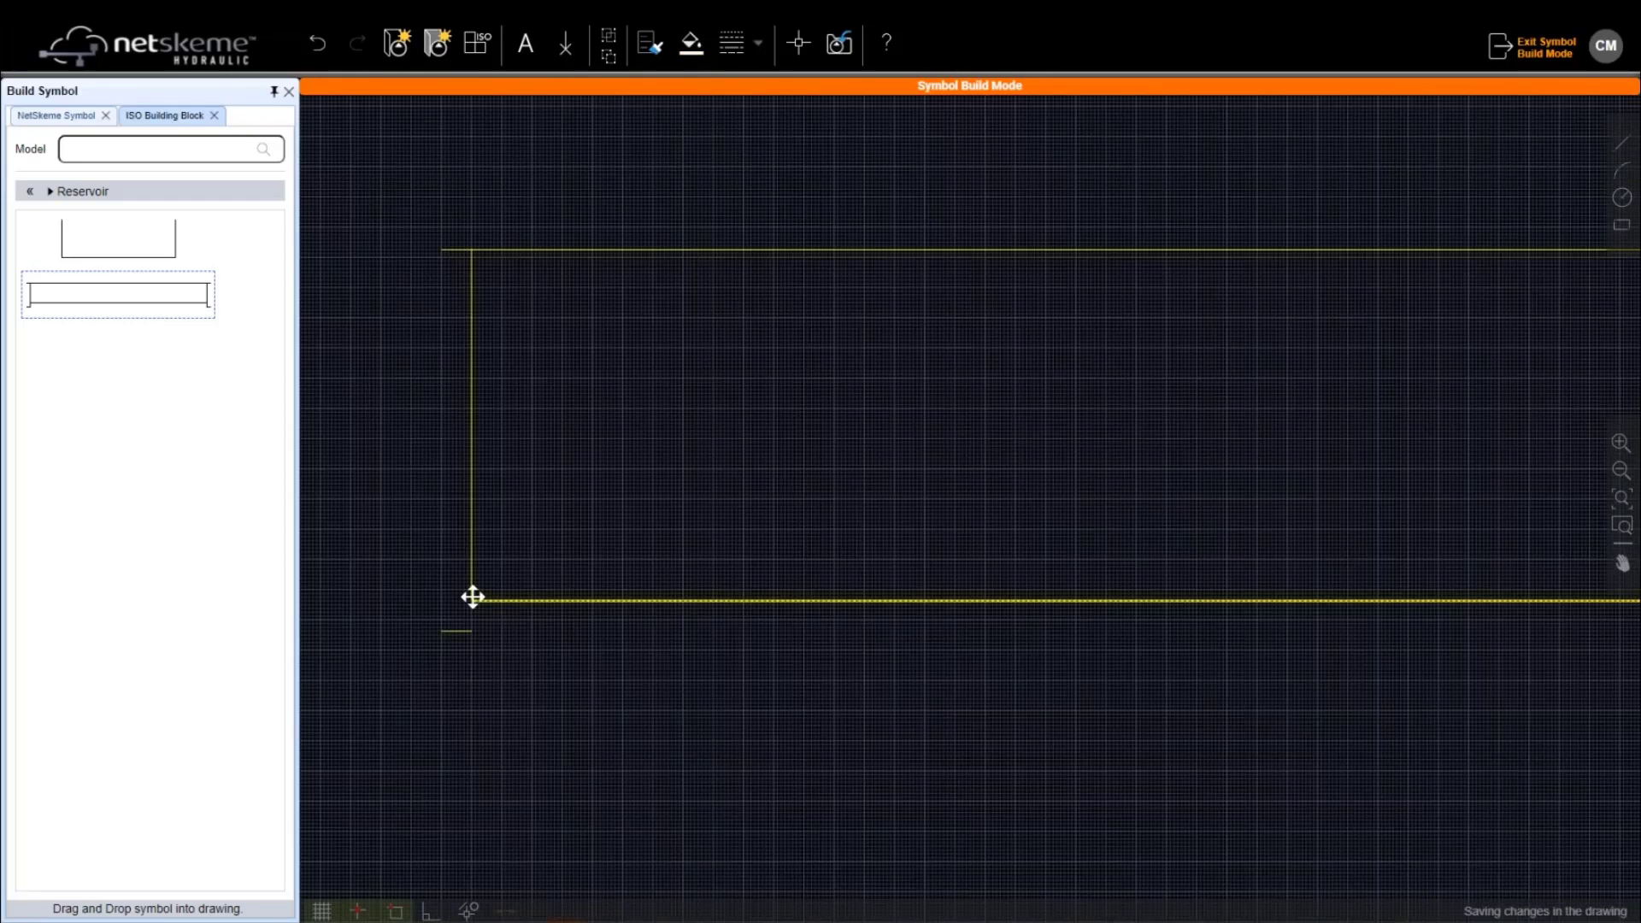
Move the reservoir outline down and to the left into place
click(472, 596)
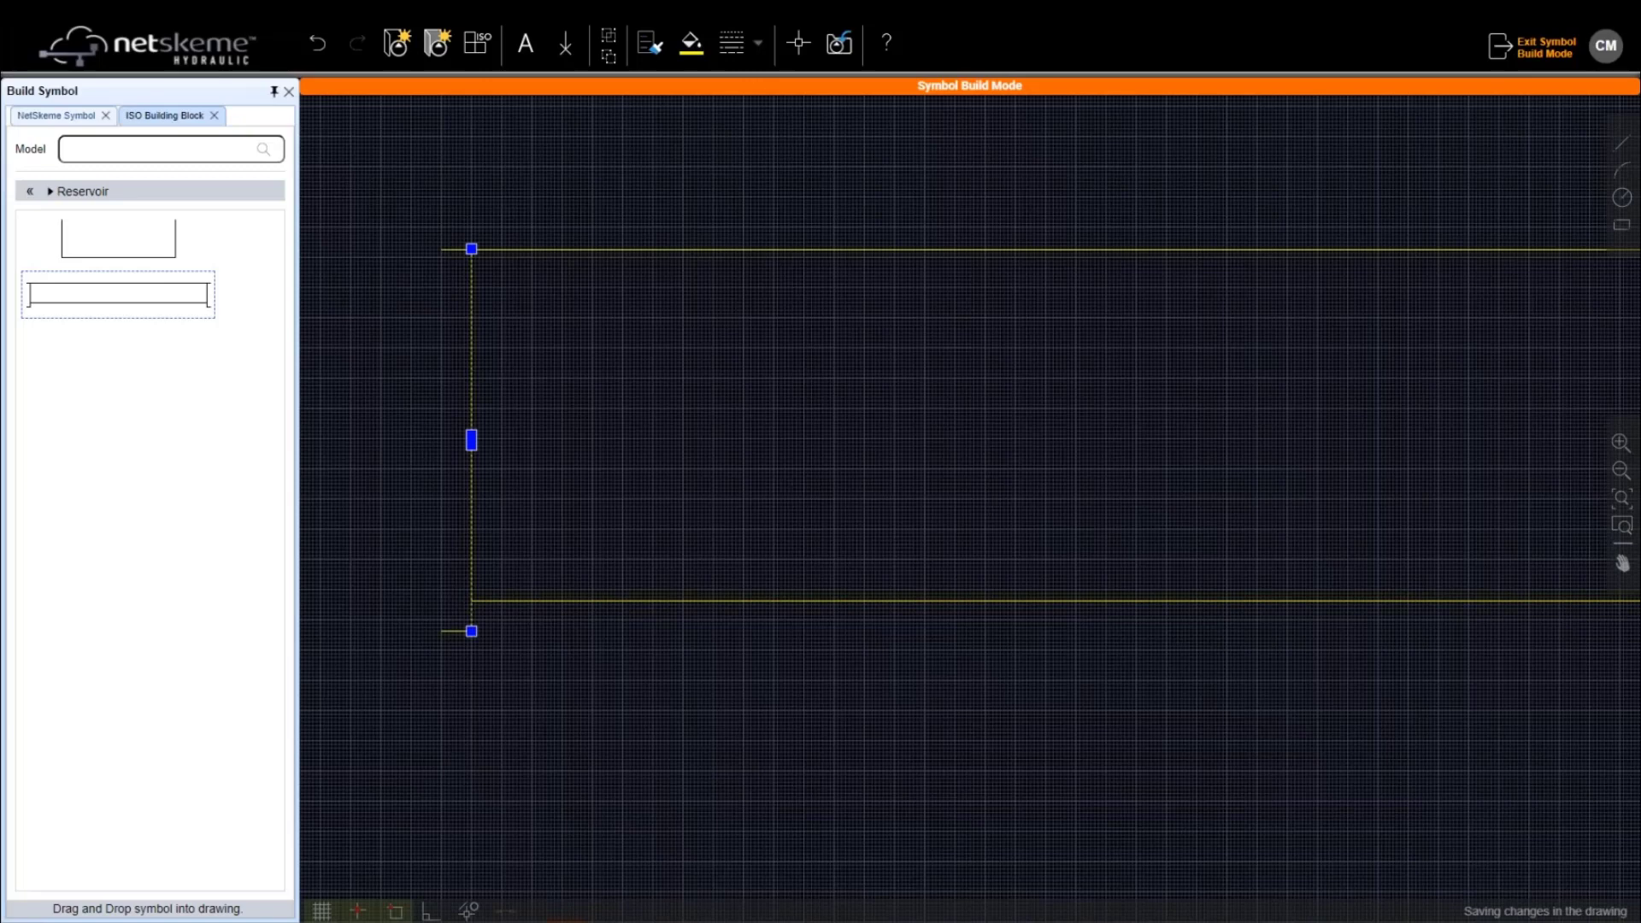
scroll(577, 489, down, 2)
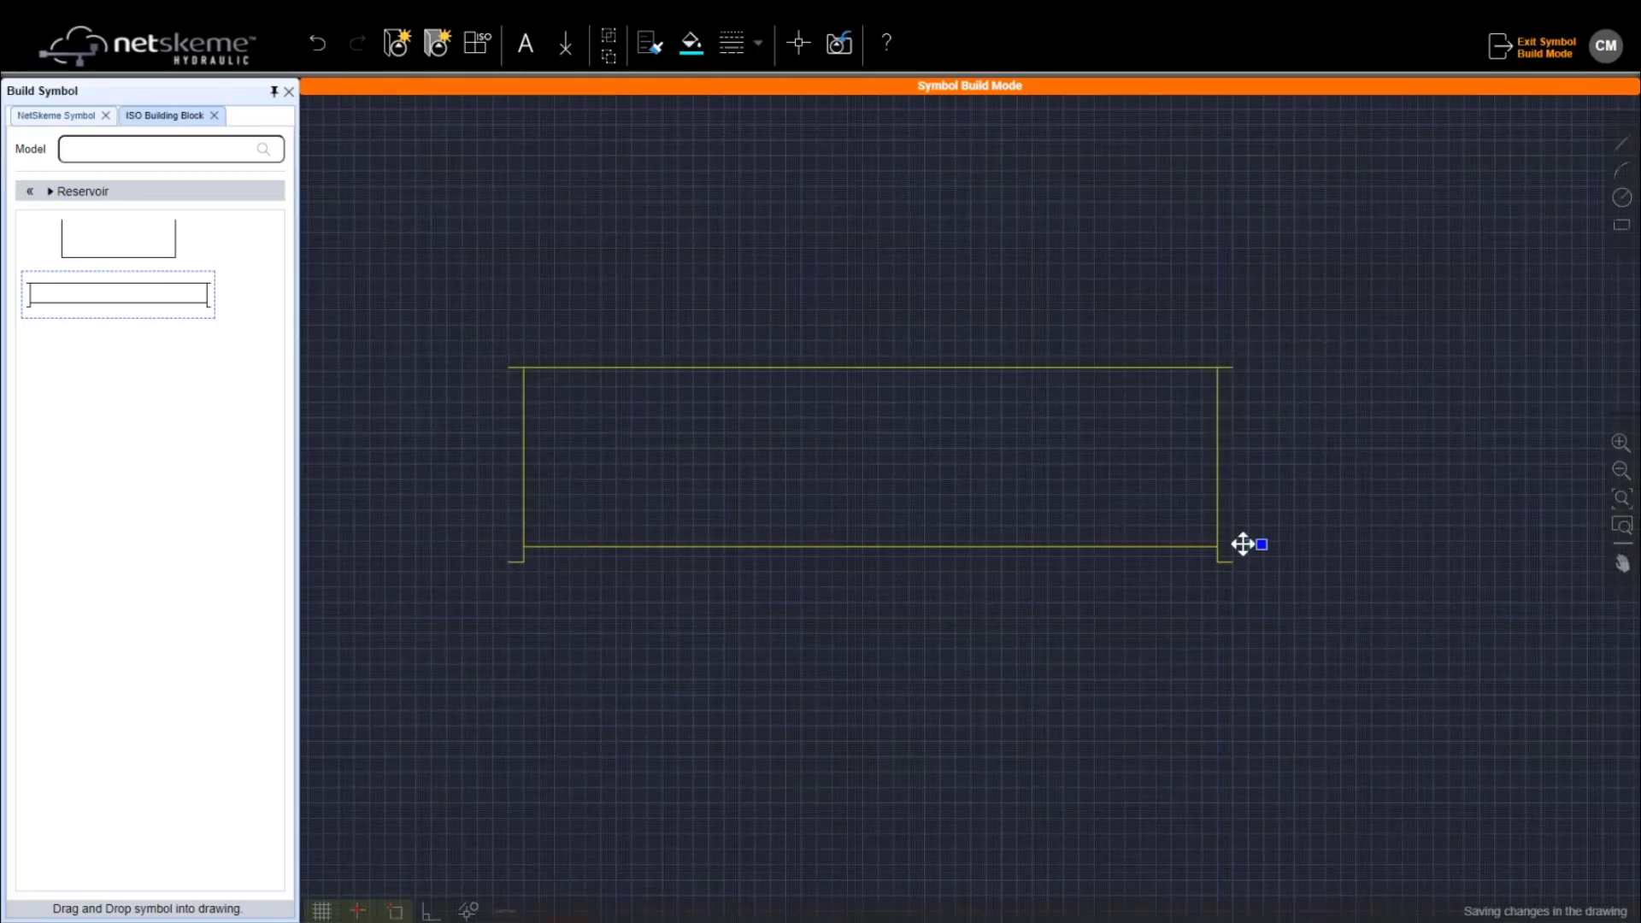
scroll(1243, 543, up, 1)
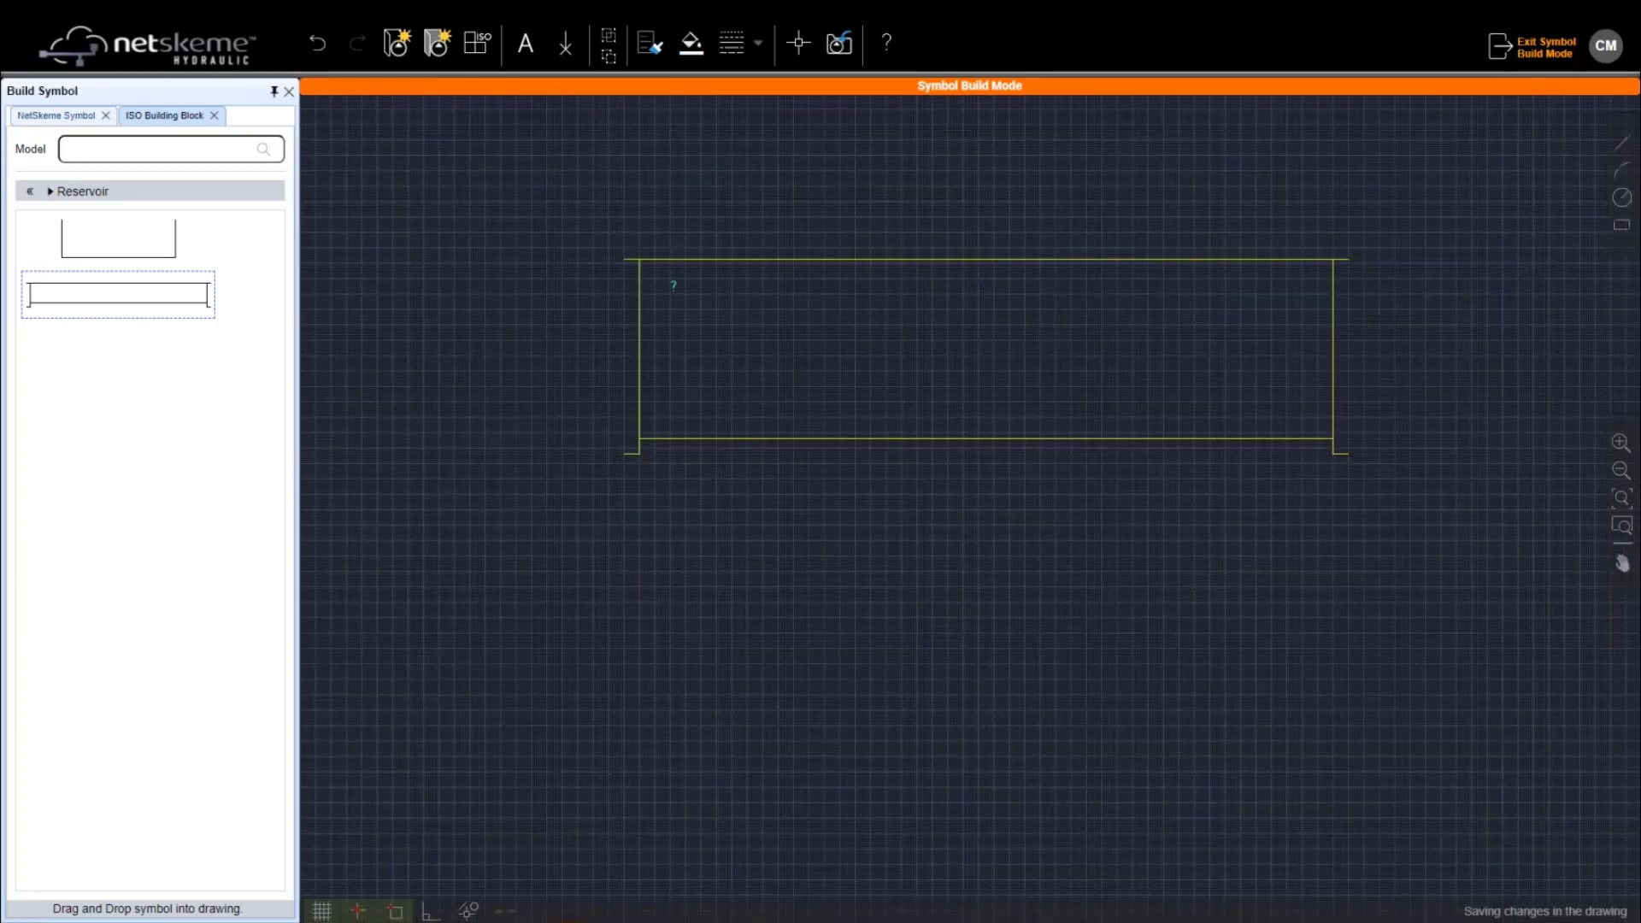
drag(902, 254, 705, 400)
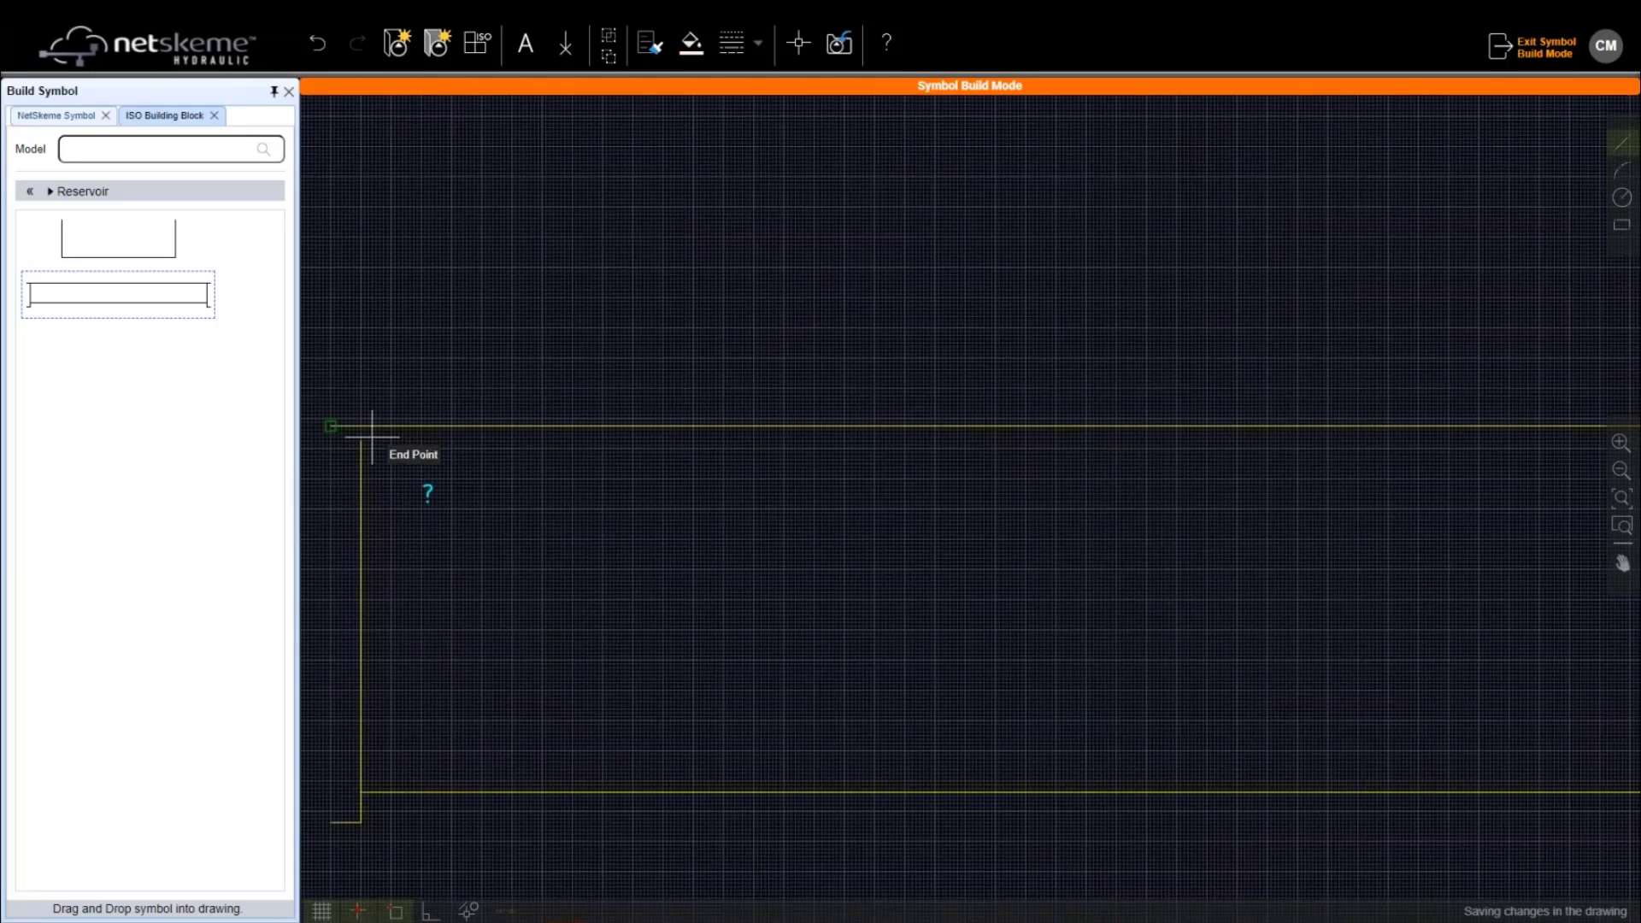
Draw a stub at the left wall's top, delete the stray line, and match it to the yellow outline
click(361, 440)
scroll(349, 440, up, 3)
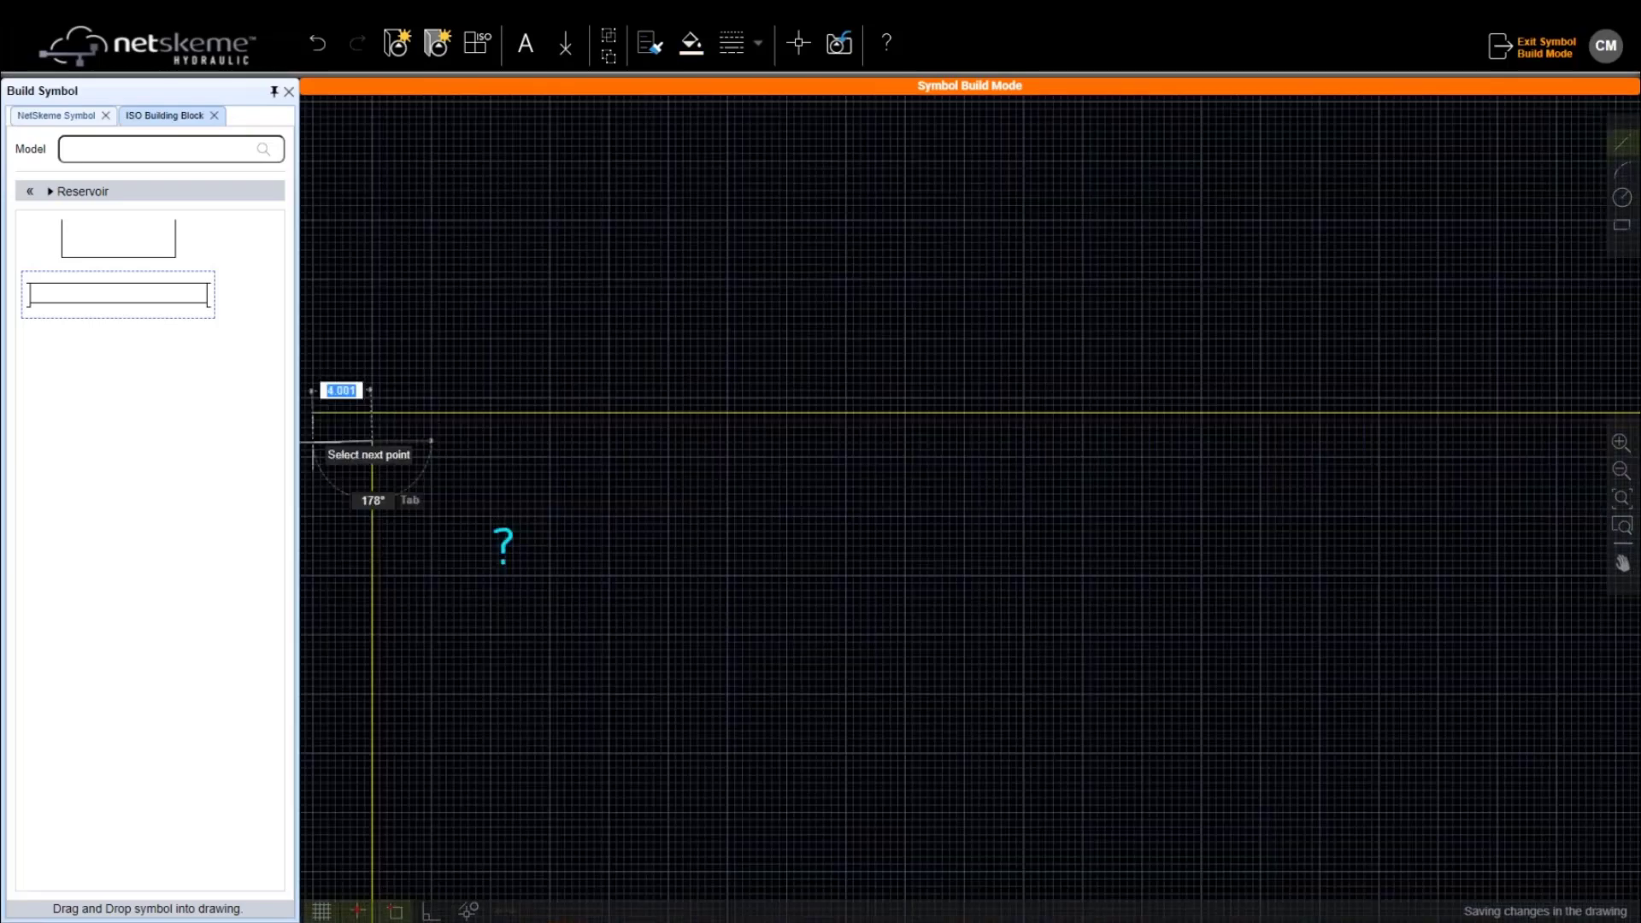
key(F3)
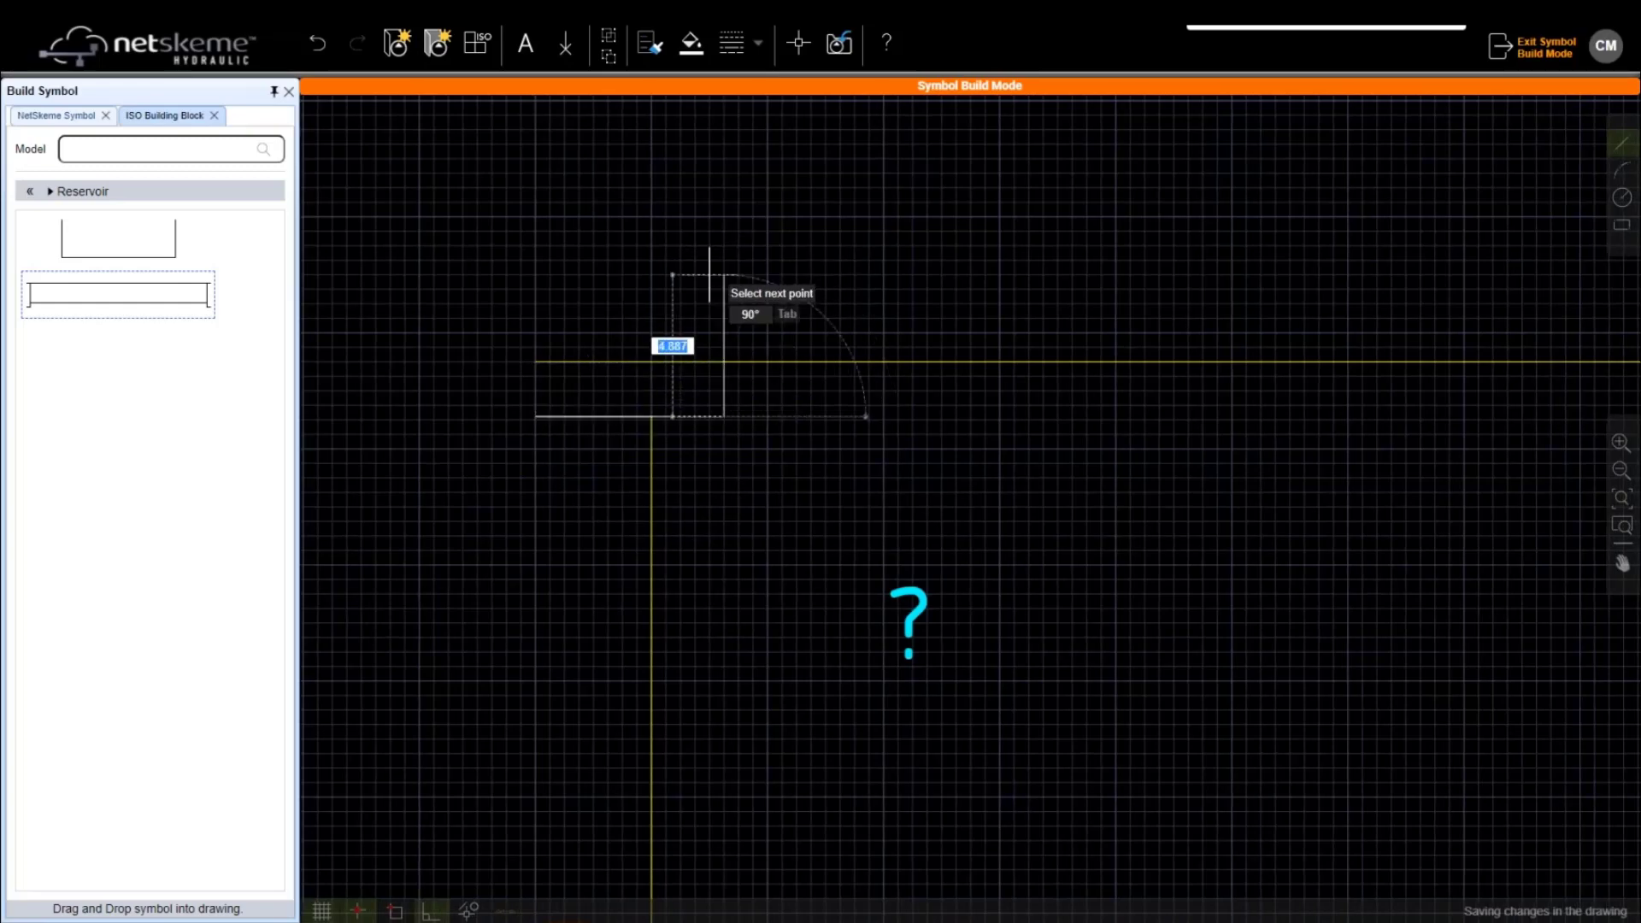
key(Escape)
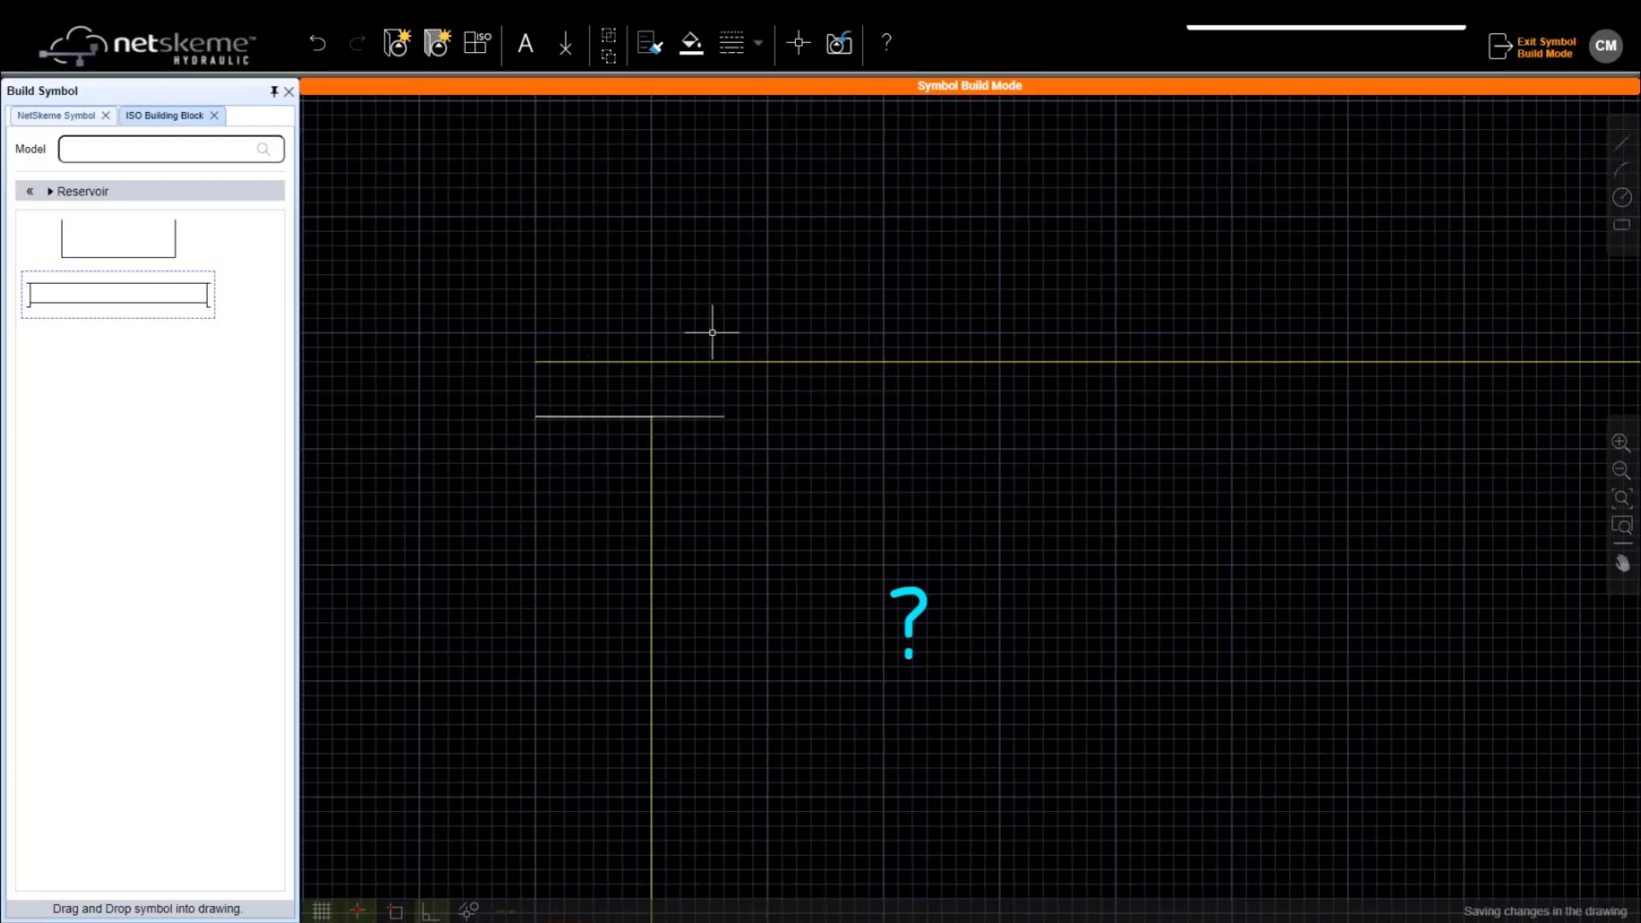
click(707, 416)
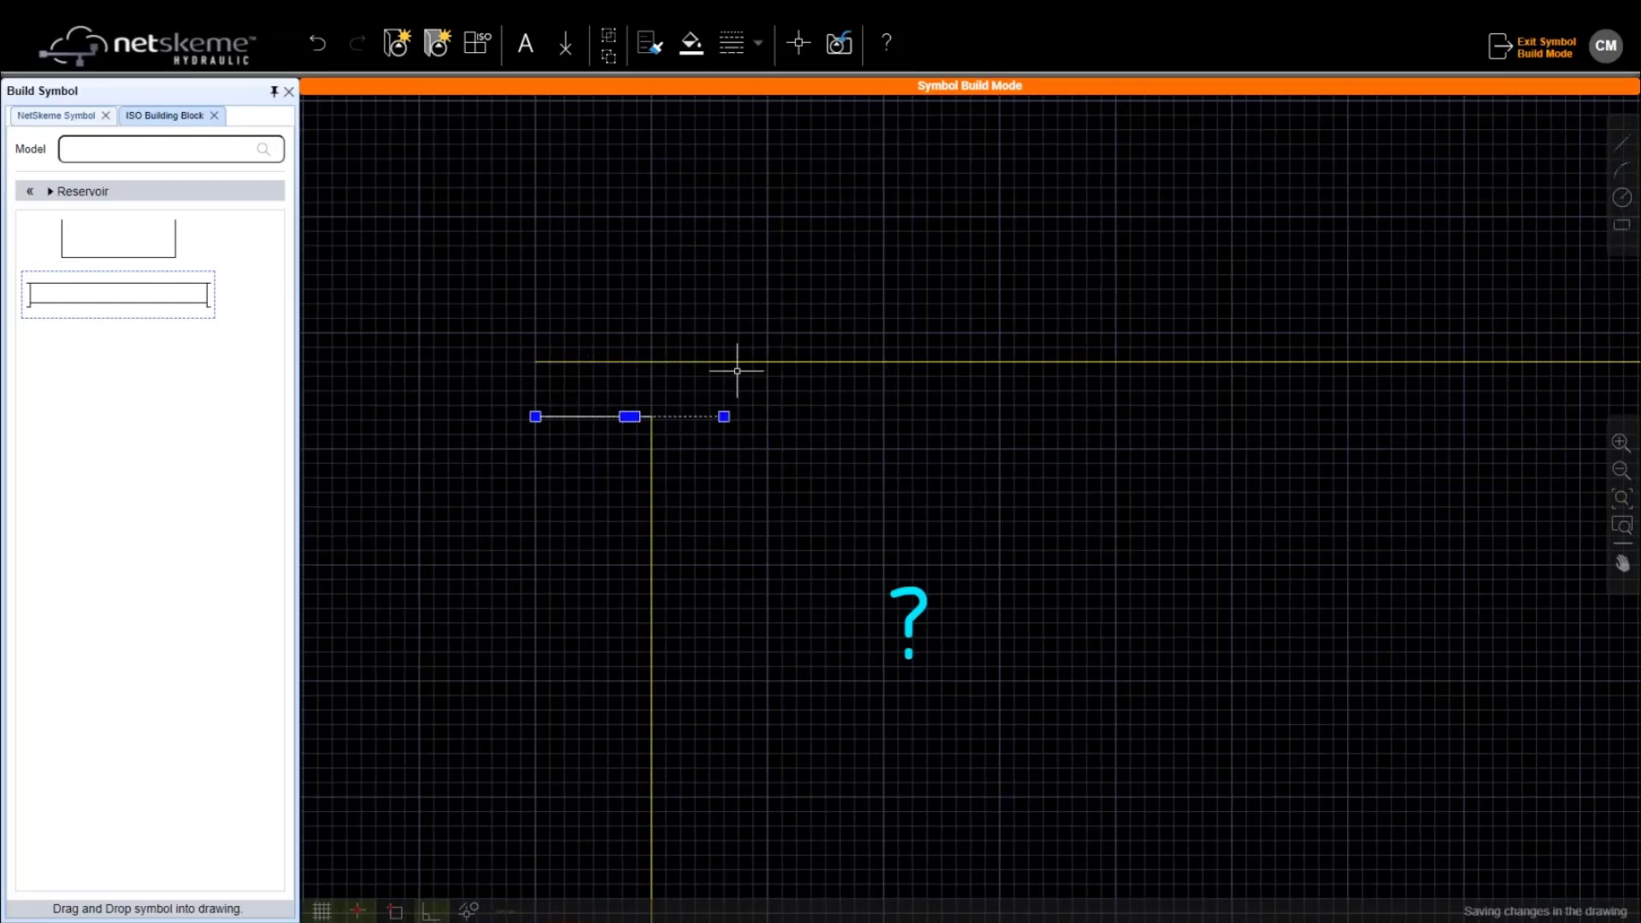
key(Delete)
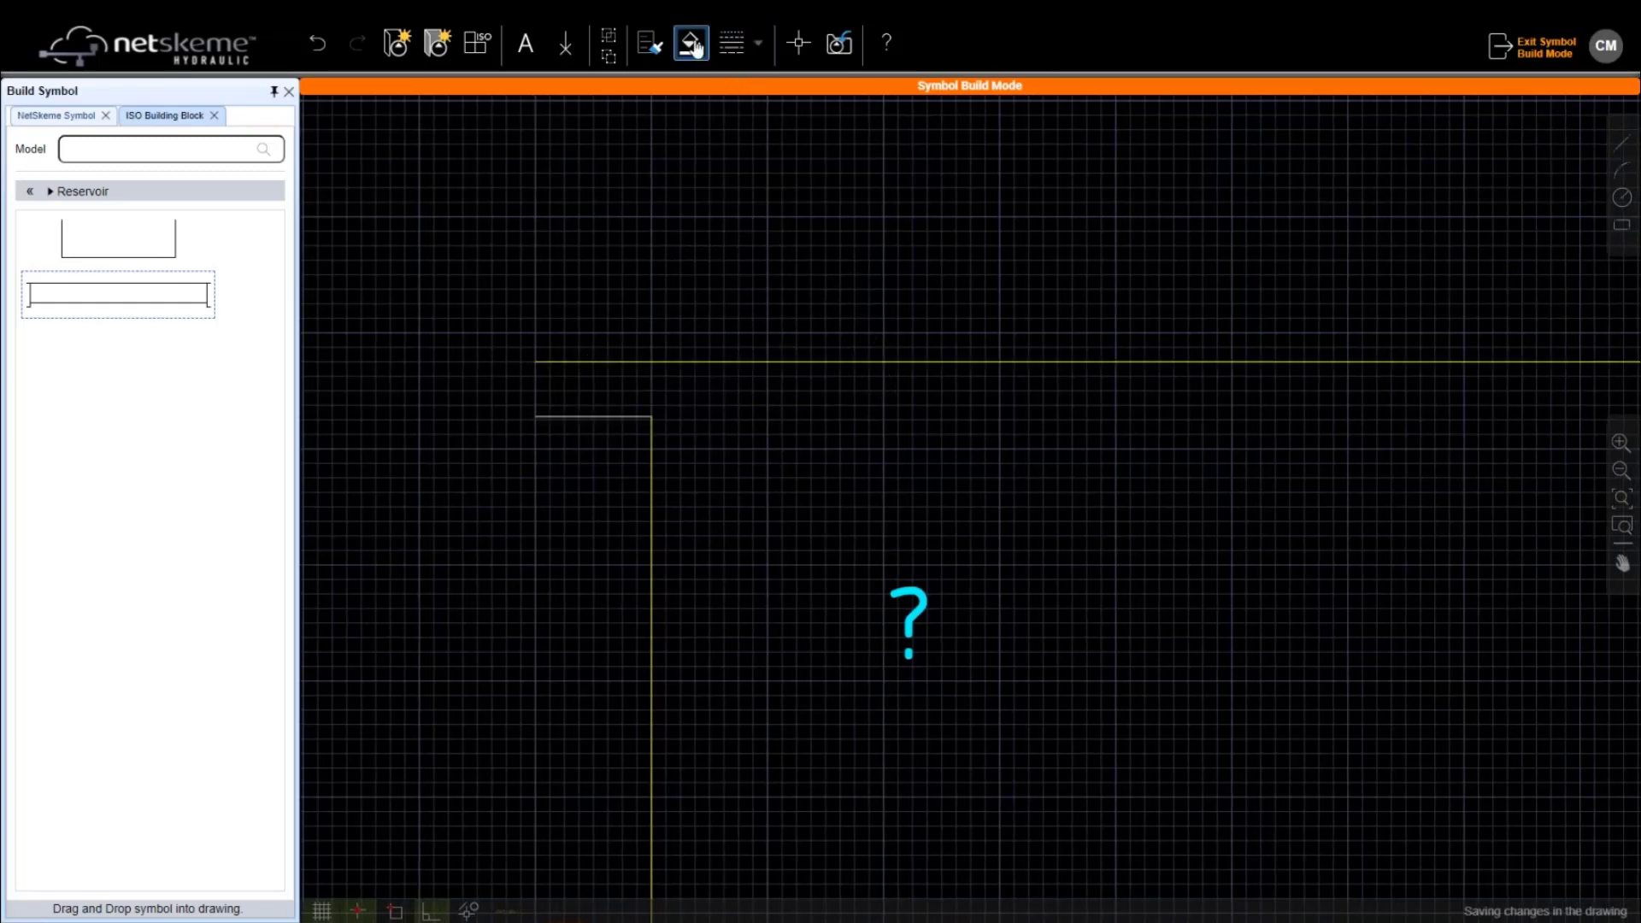
click(649, 42)
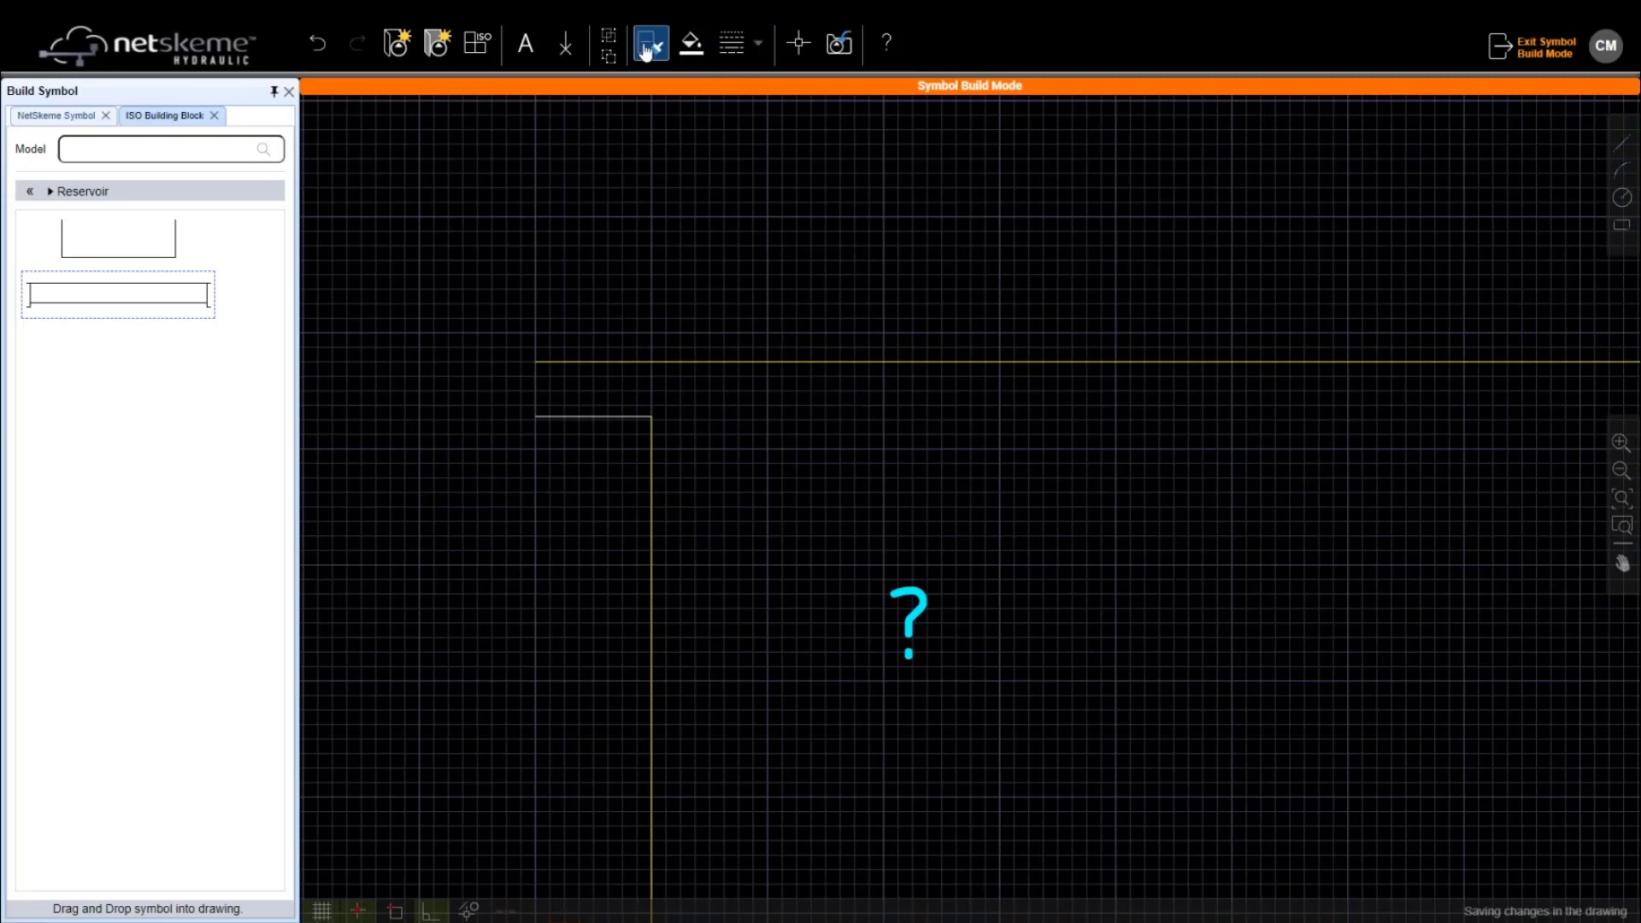
click(695, 360)
click(610, 415)
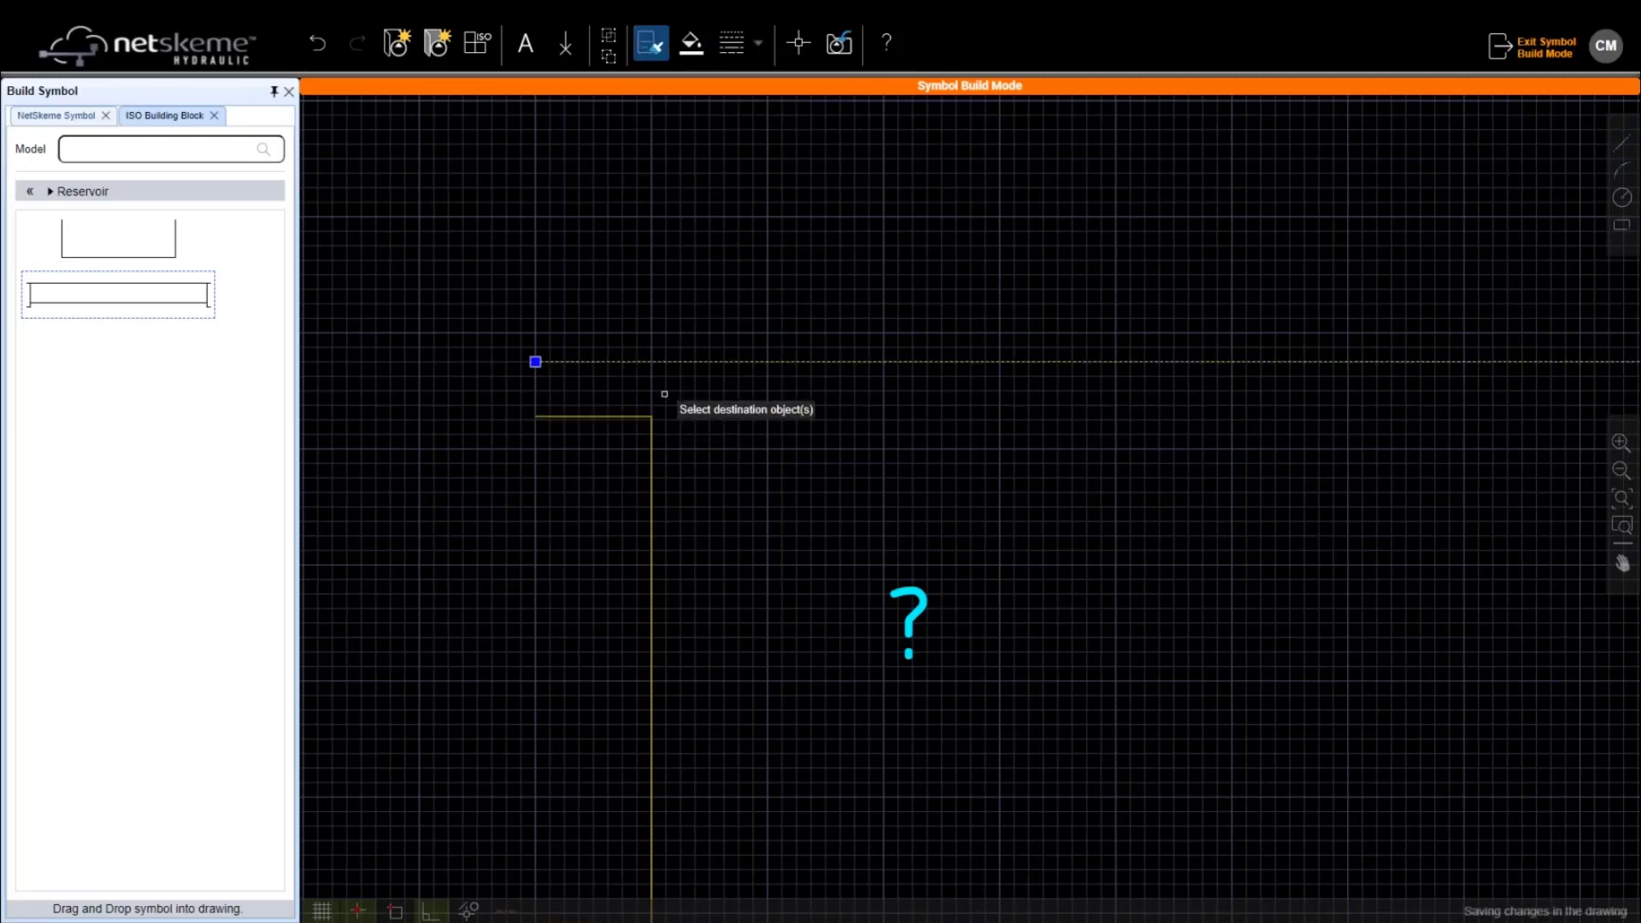
scroll(664, 394, down, 1)
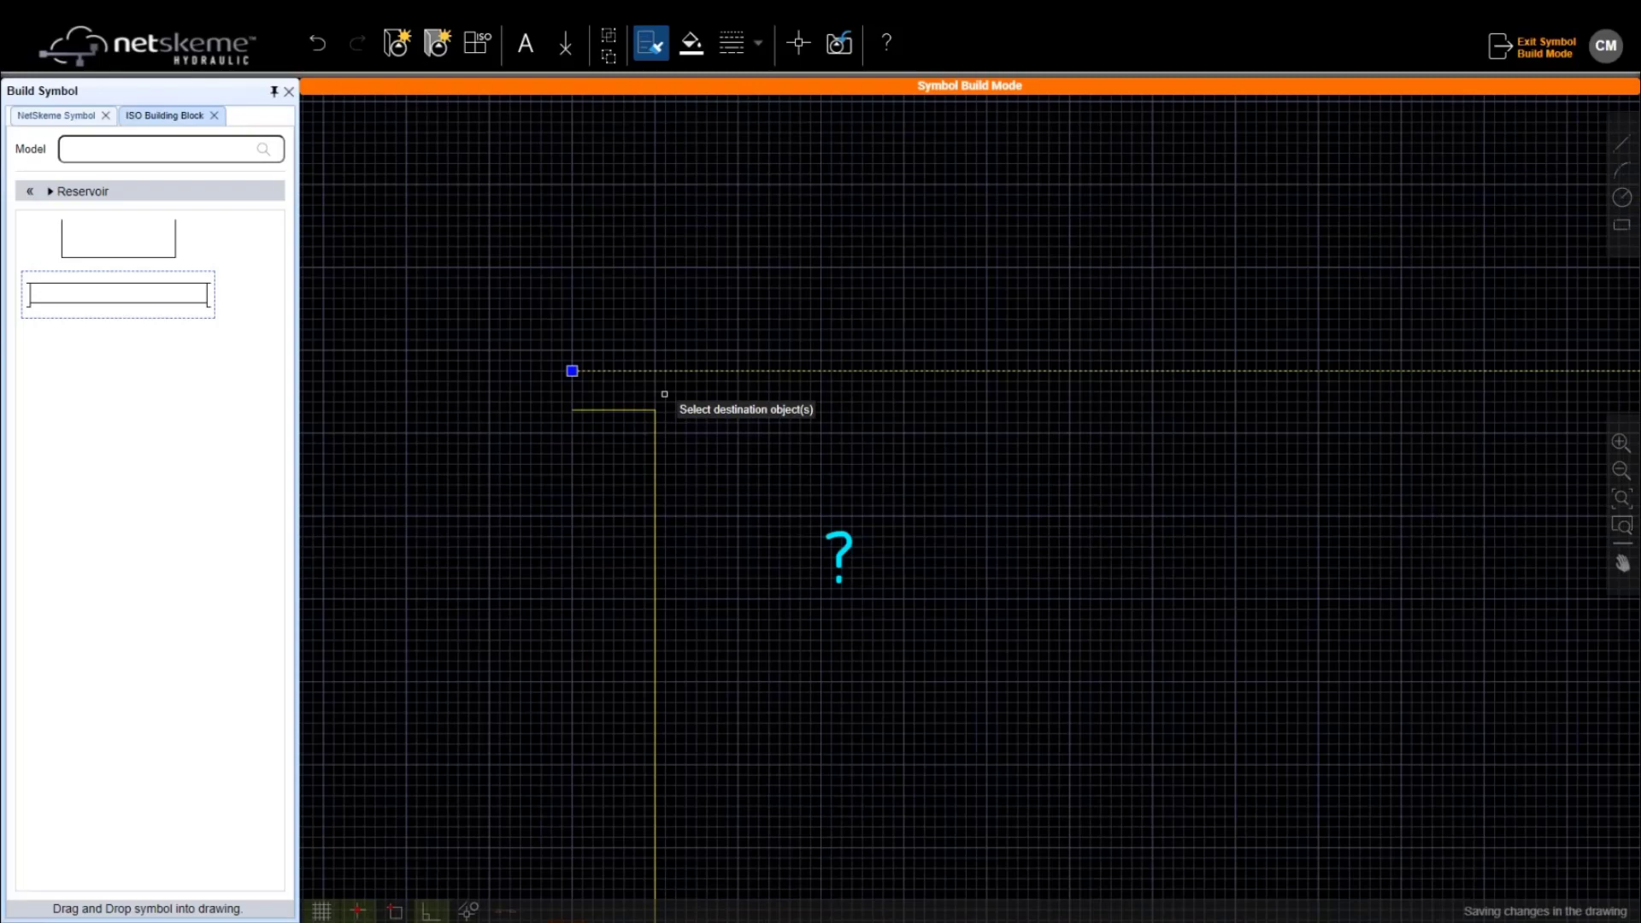
scroll(1208, 458, down, 1)
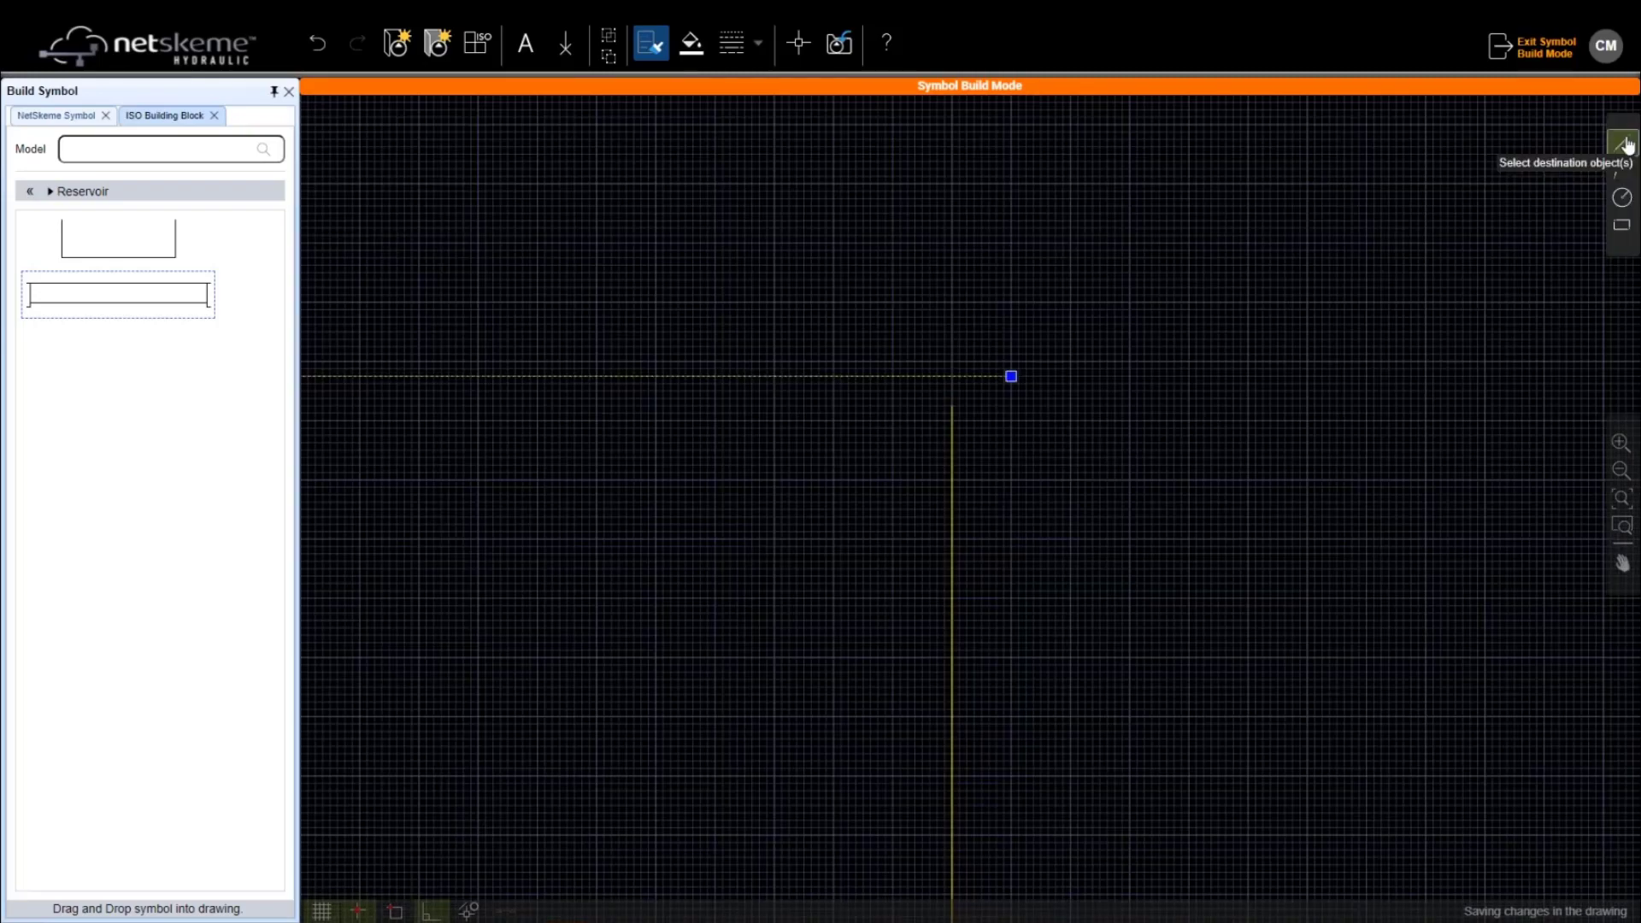
Draw a matching yellow stub at the right wall's top
click(1628, 145)
scroll(968, 459, up, 1)
click(944, 385)
click(1028, 383)
key(Escape)
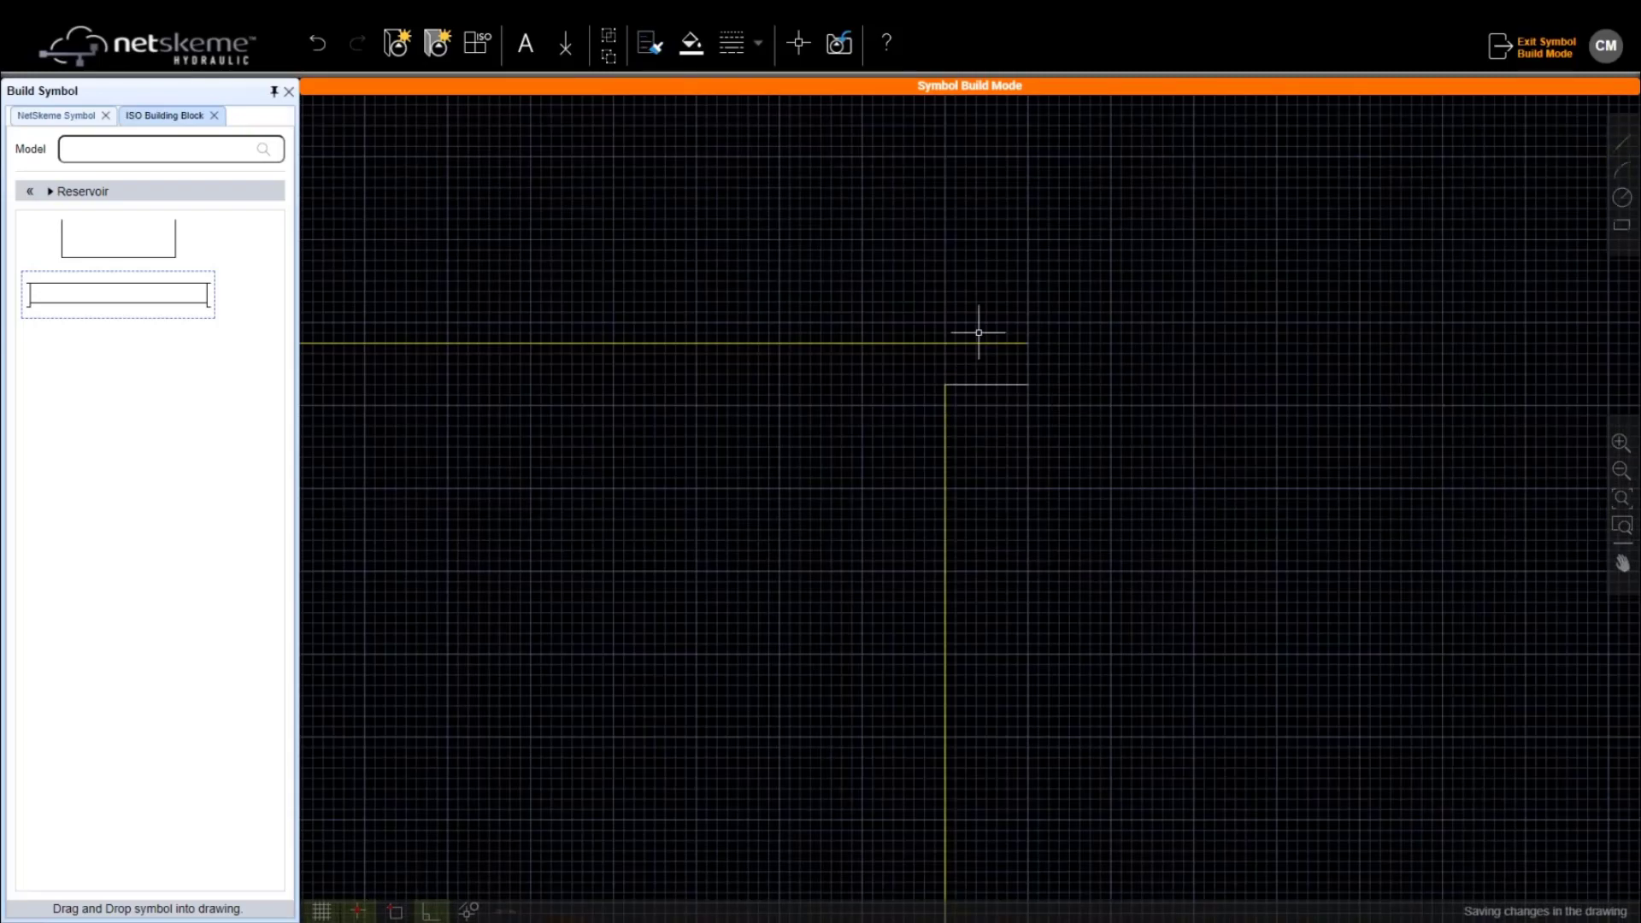
click(977, 341)
click(653, 44)
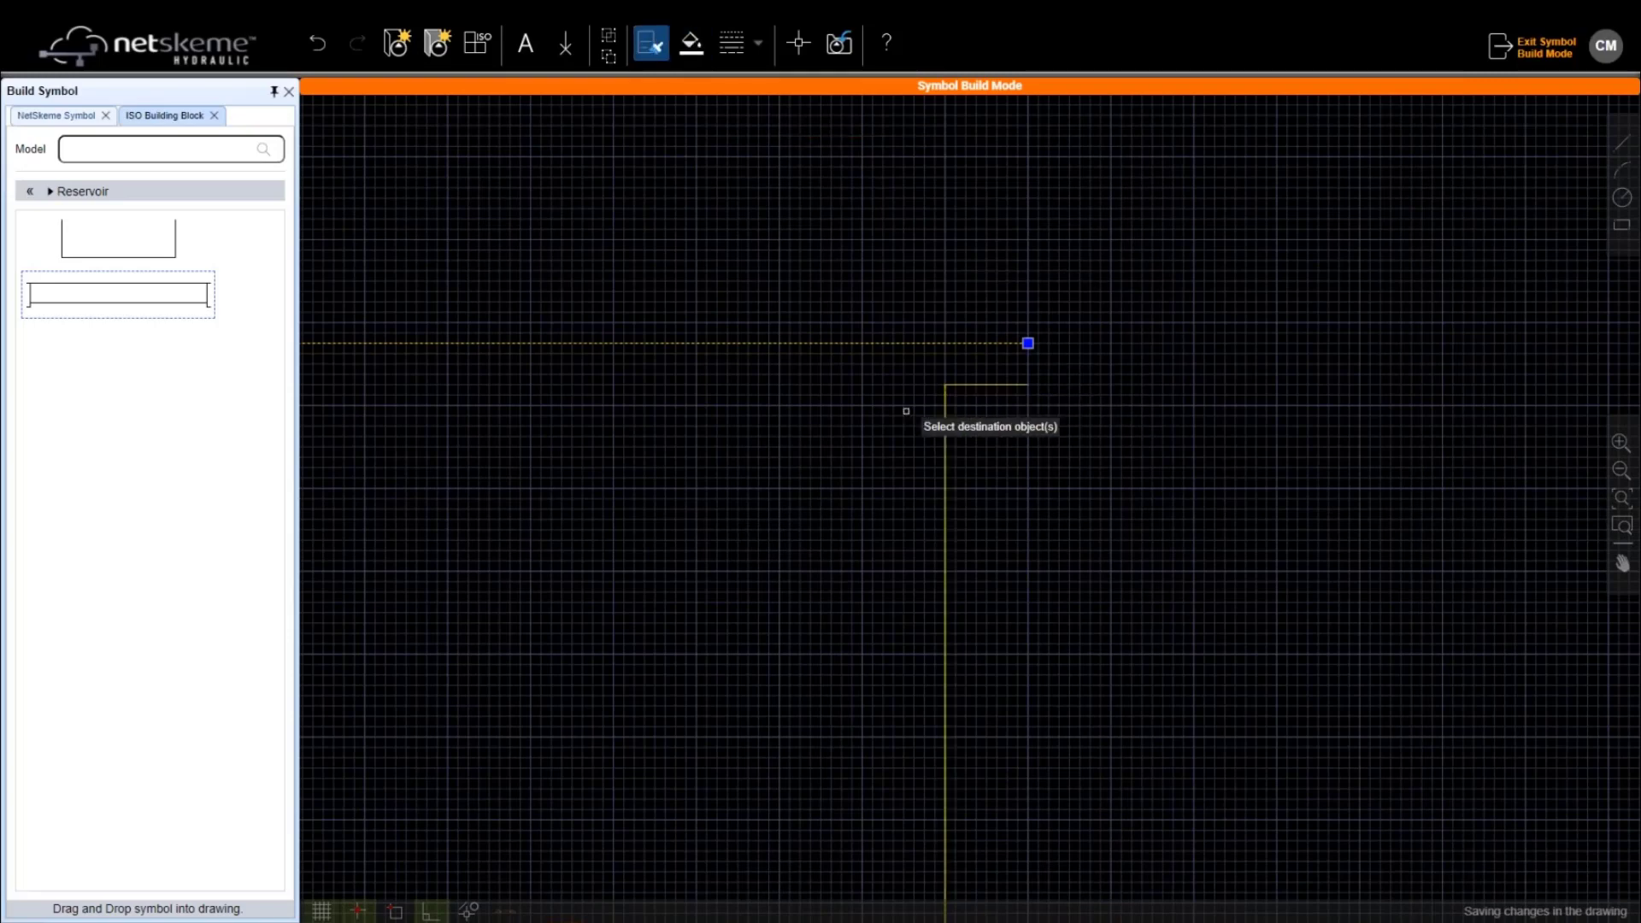
scroll(906, 411, down, 2)
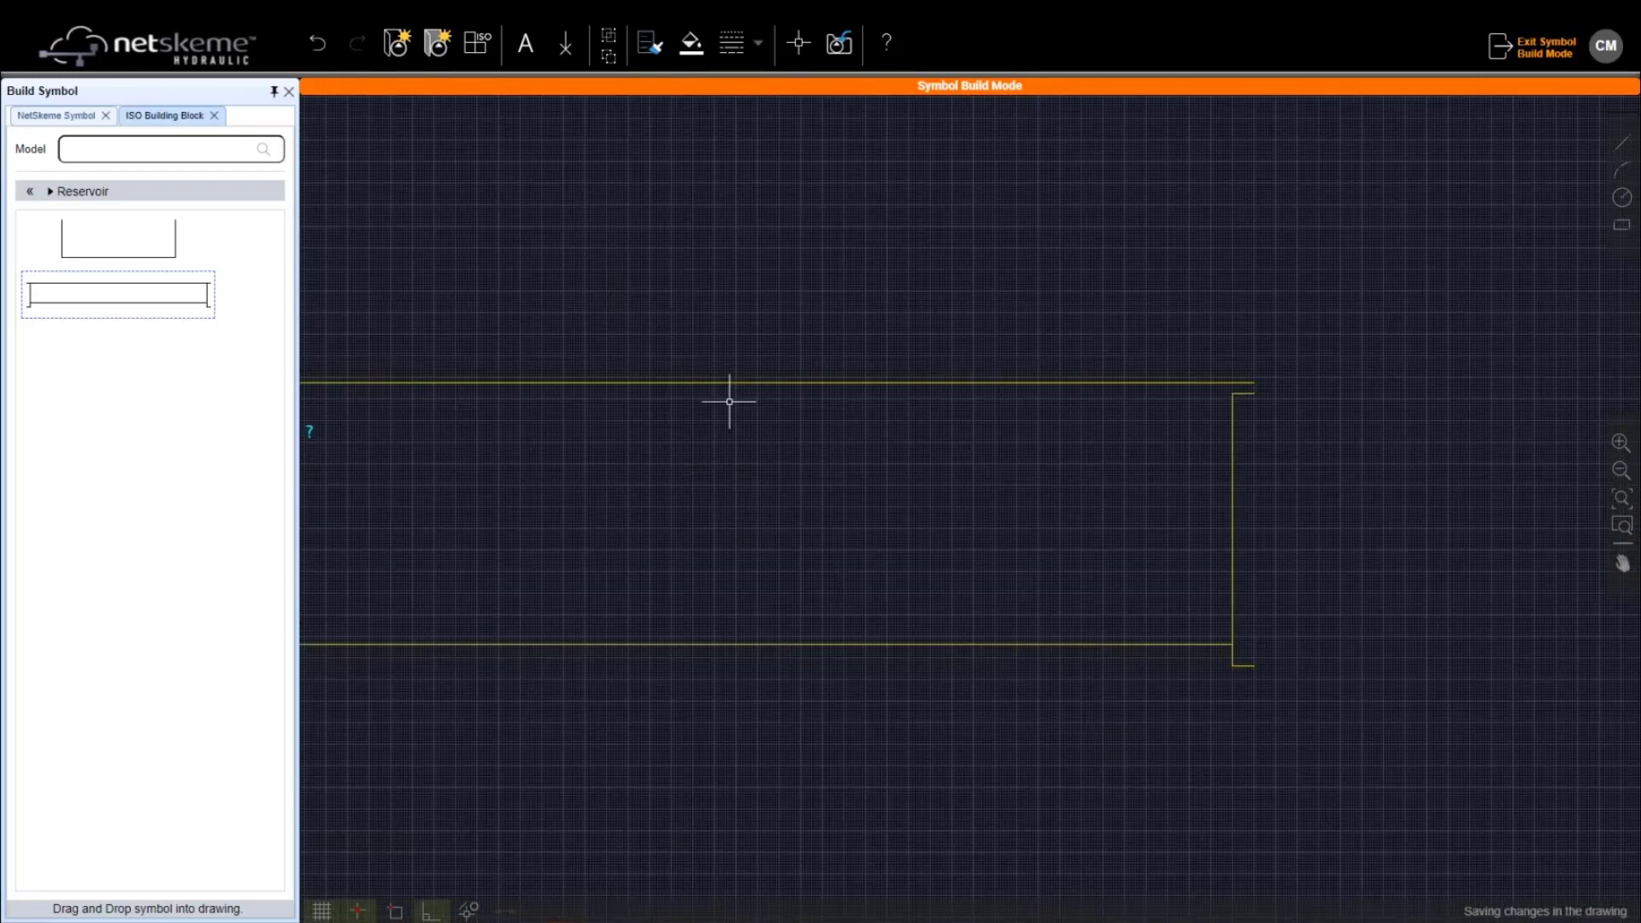
Switch to the NetSkeme Symbol element library and scroll through its element list
scroll(729, 402, down, 2)
click(77, 117)
drag(289, 169, 291, 274)
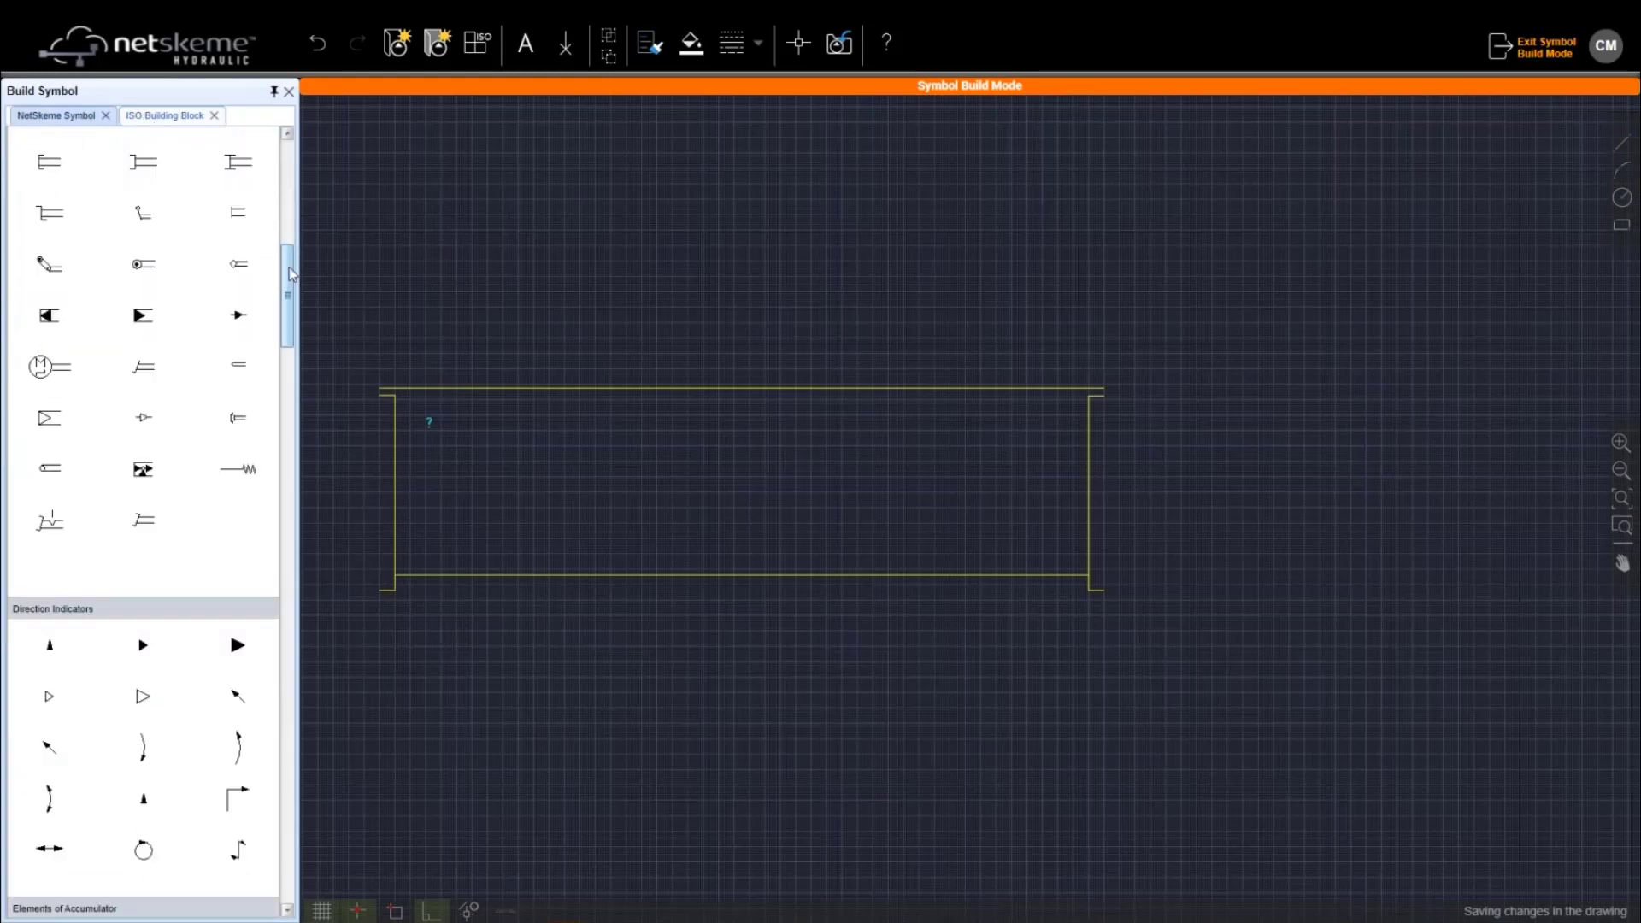
drag(290, 275, 293, 305)
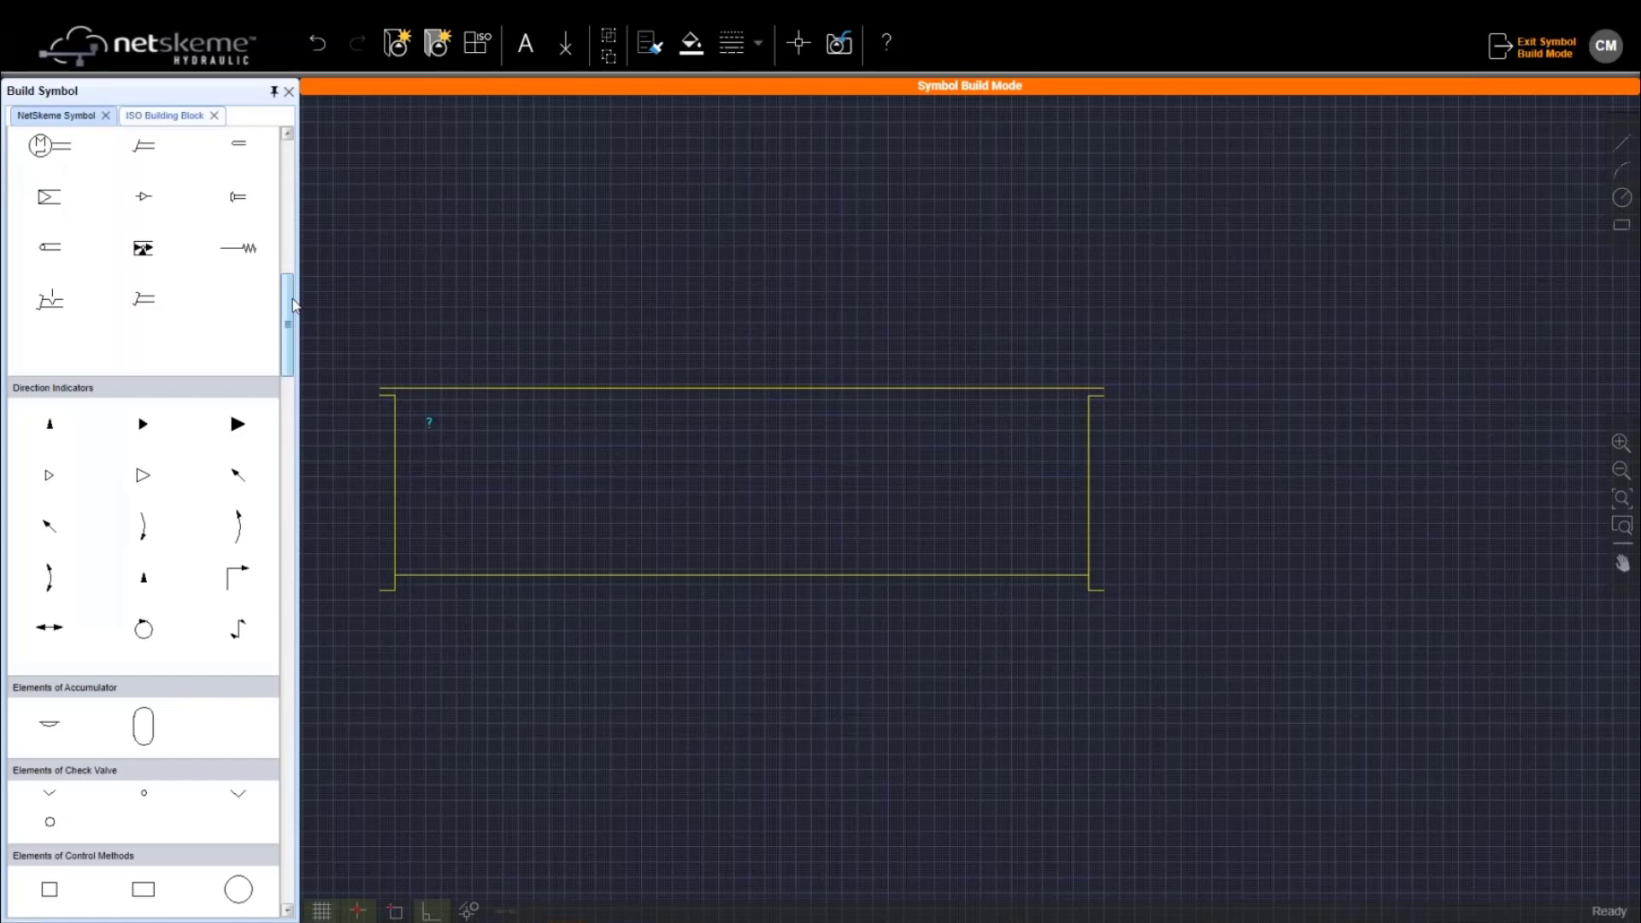
drag(293, 305, 302, 735)
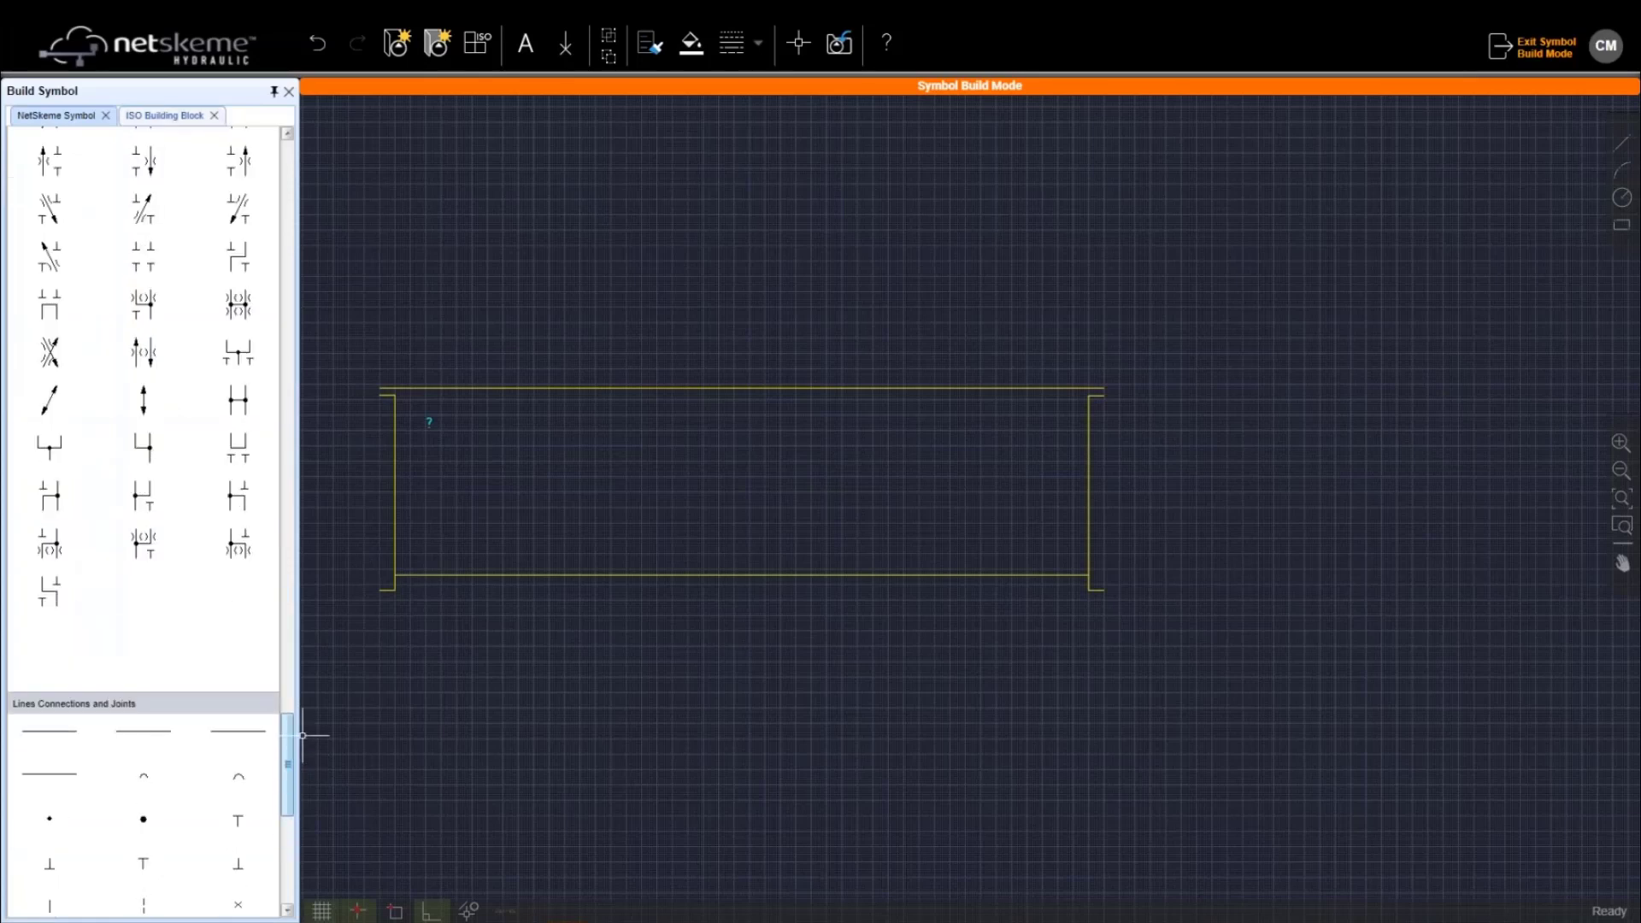
drag(303, 735, 307, 623)
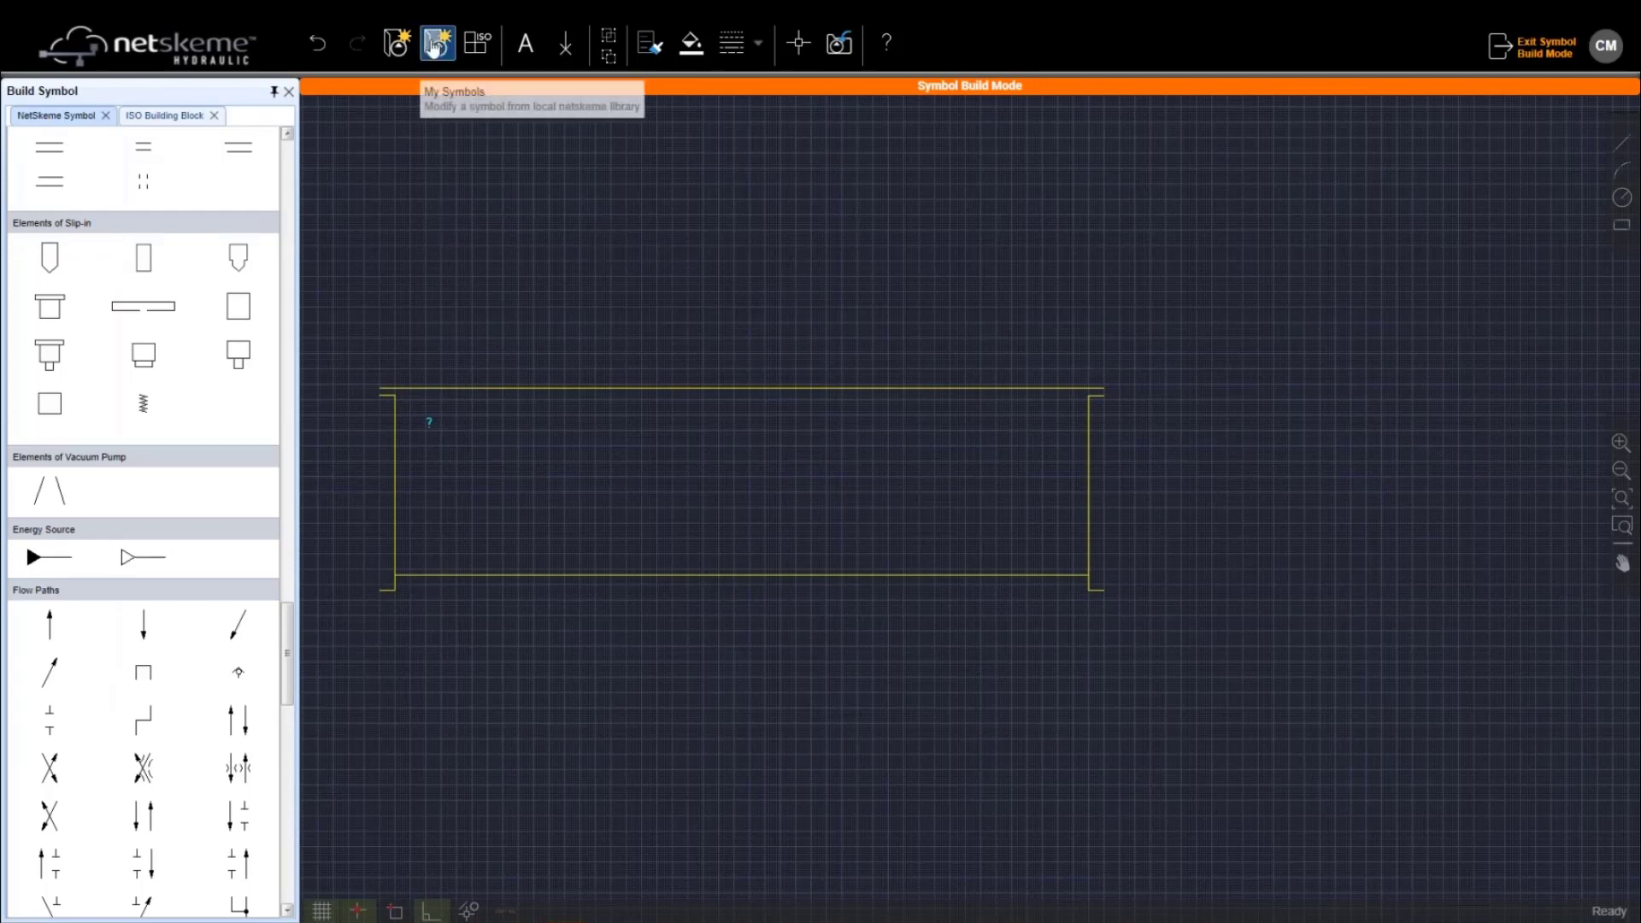
Set the symbol's insertion point at the reservoir's bottom-left corner, capture a preview, and save the symbol
click(801, 44)
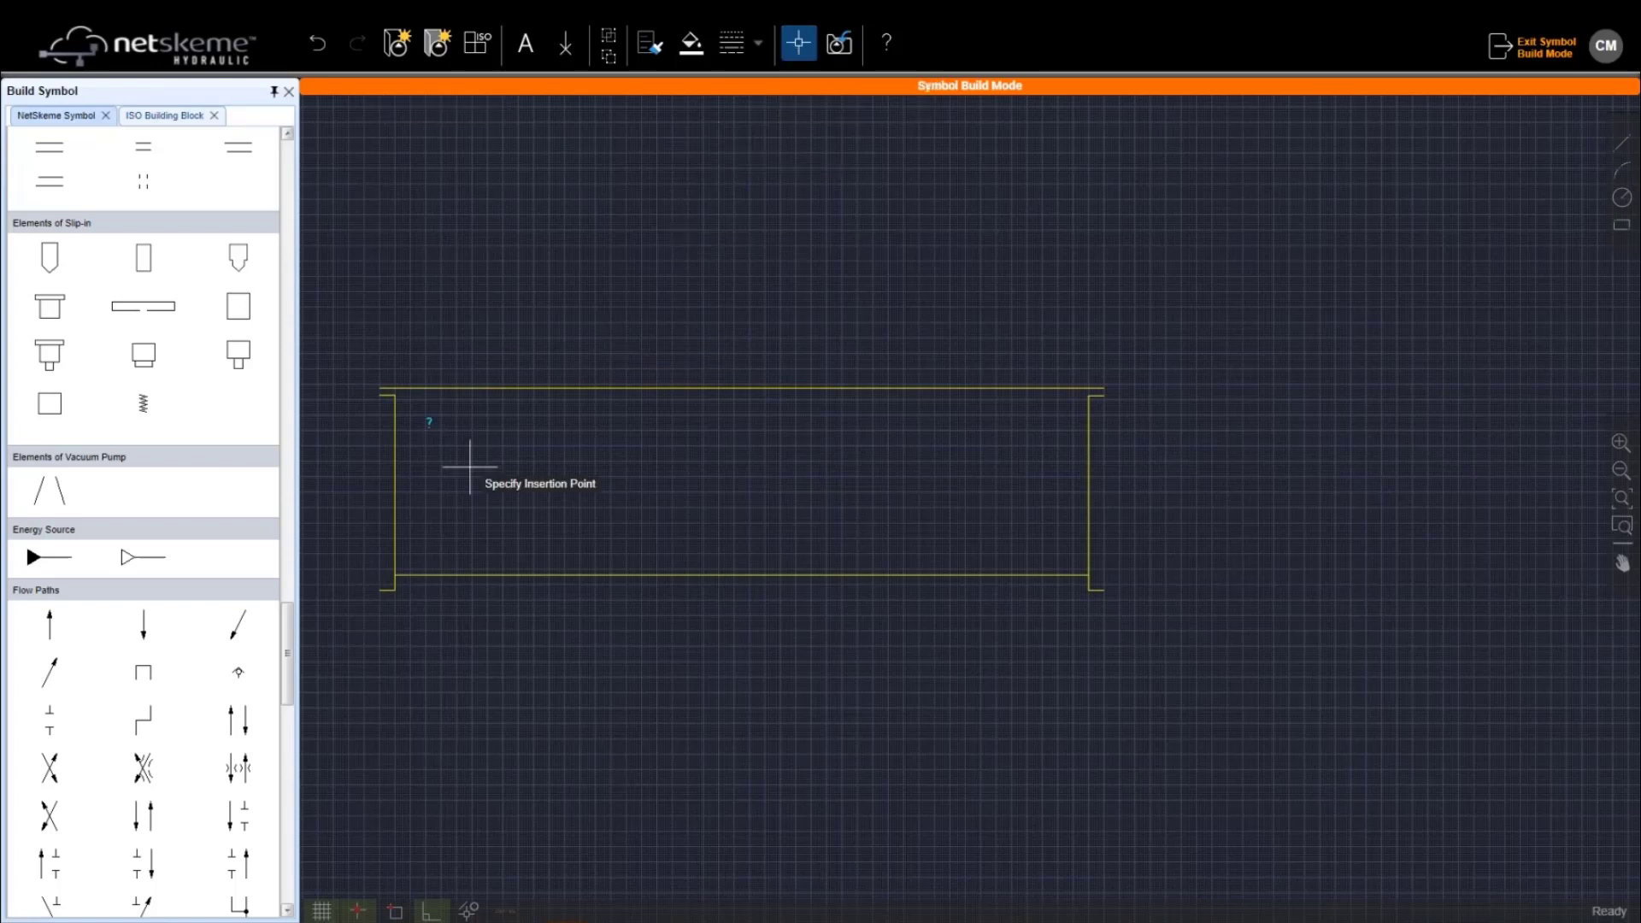
click(394, 575)
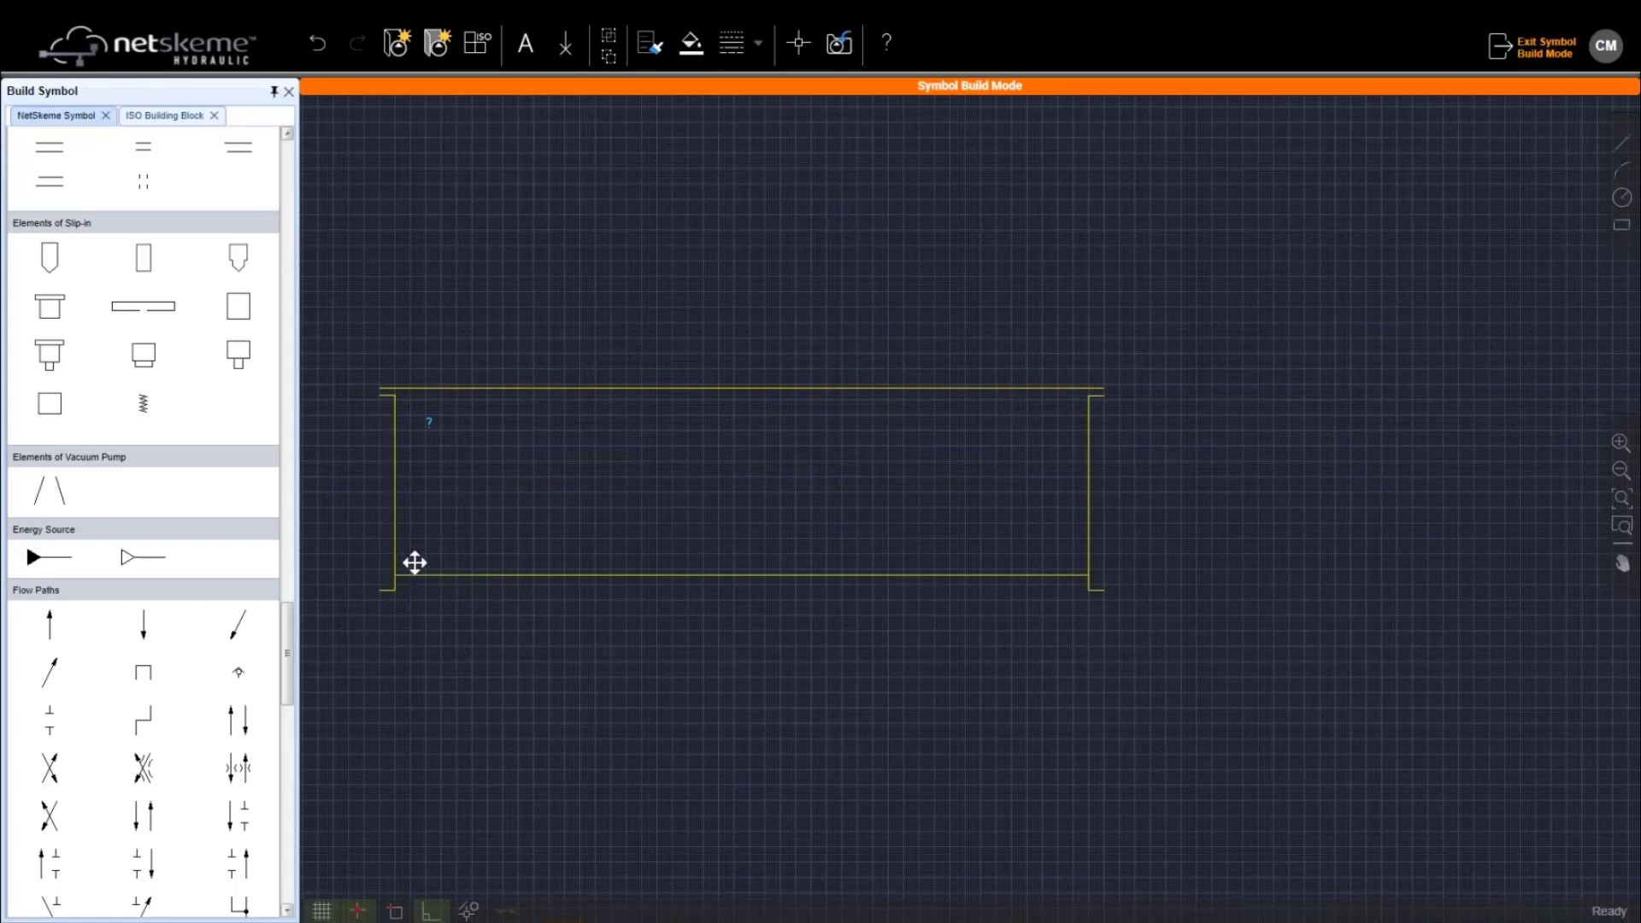
click(839, 44)
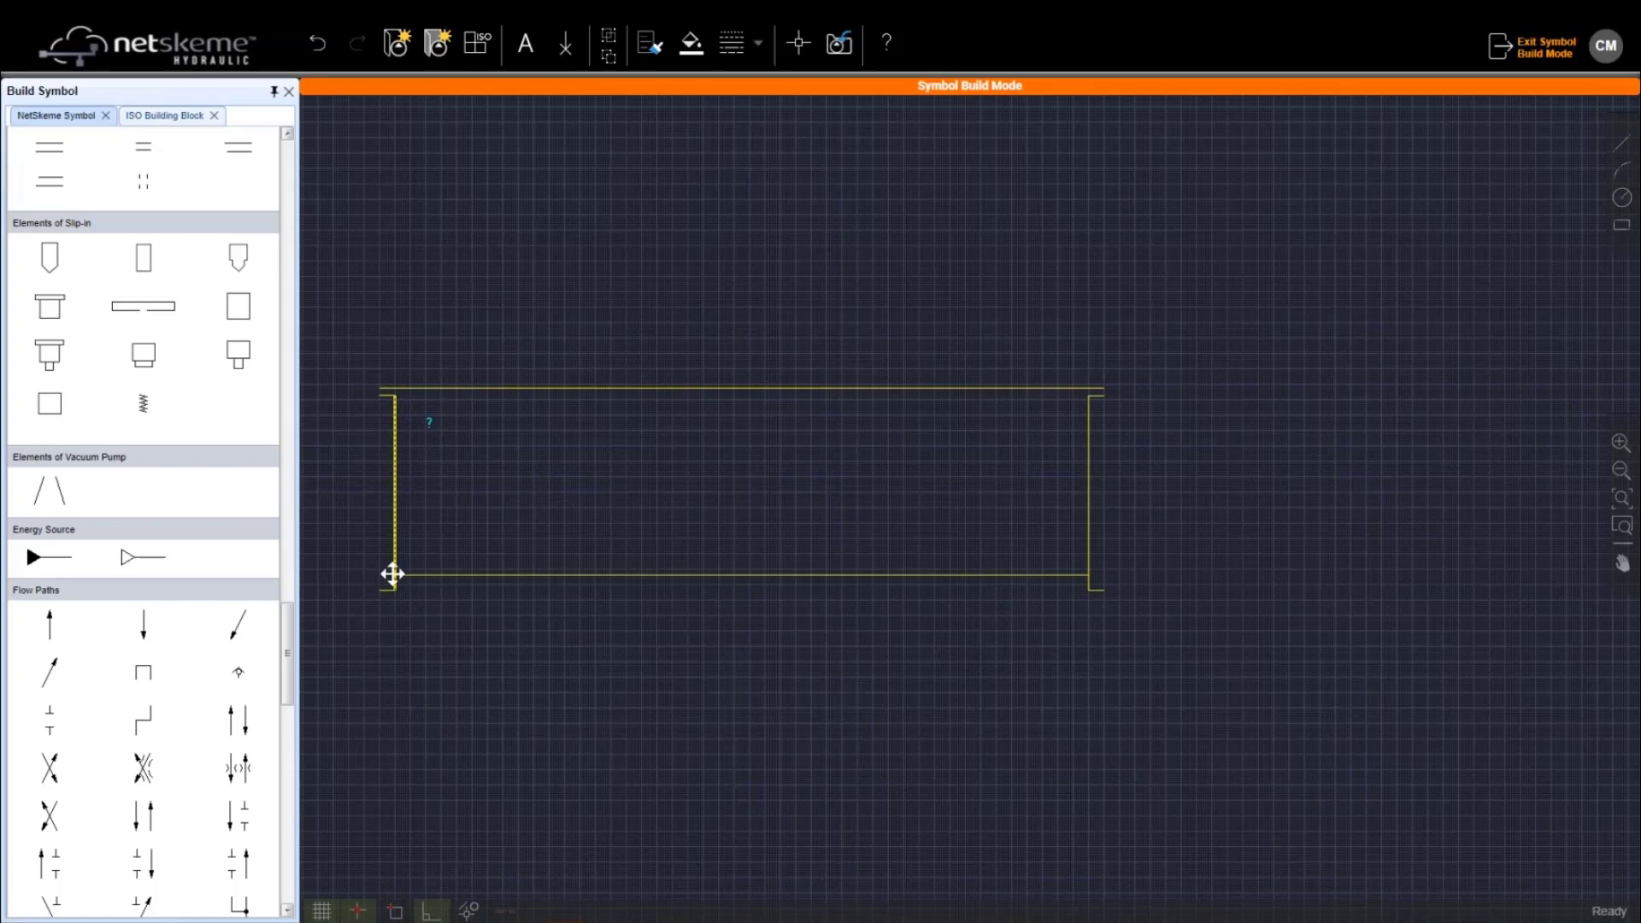
scroll(393, 574, up, 2)
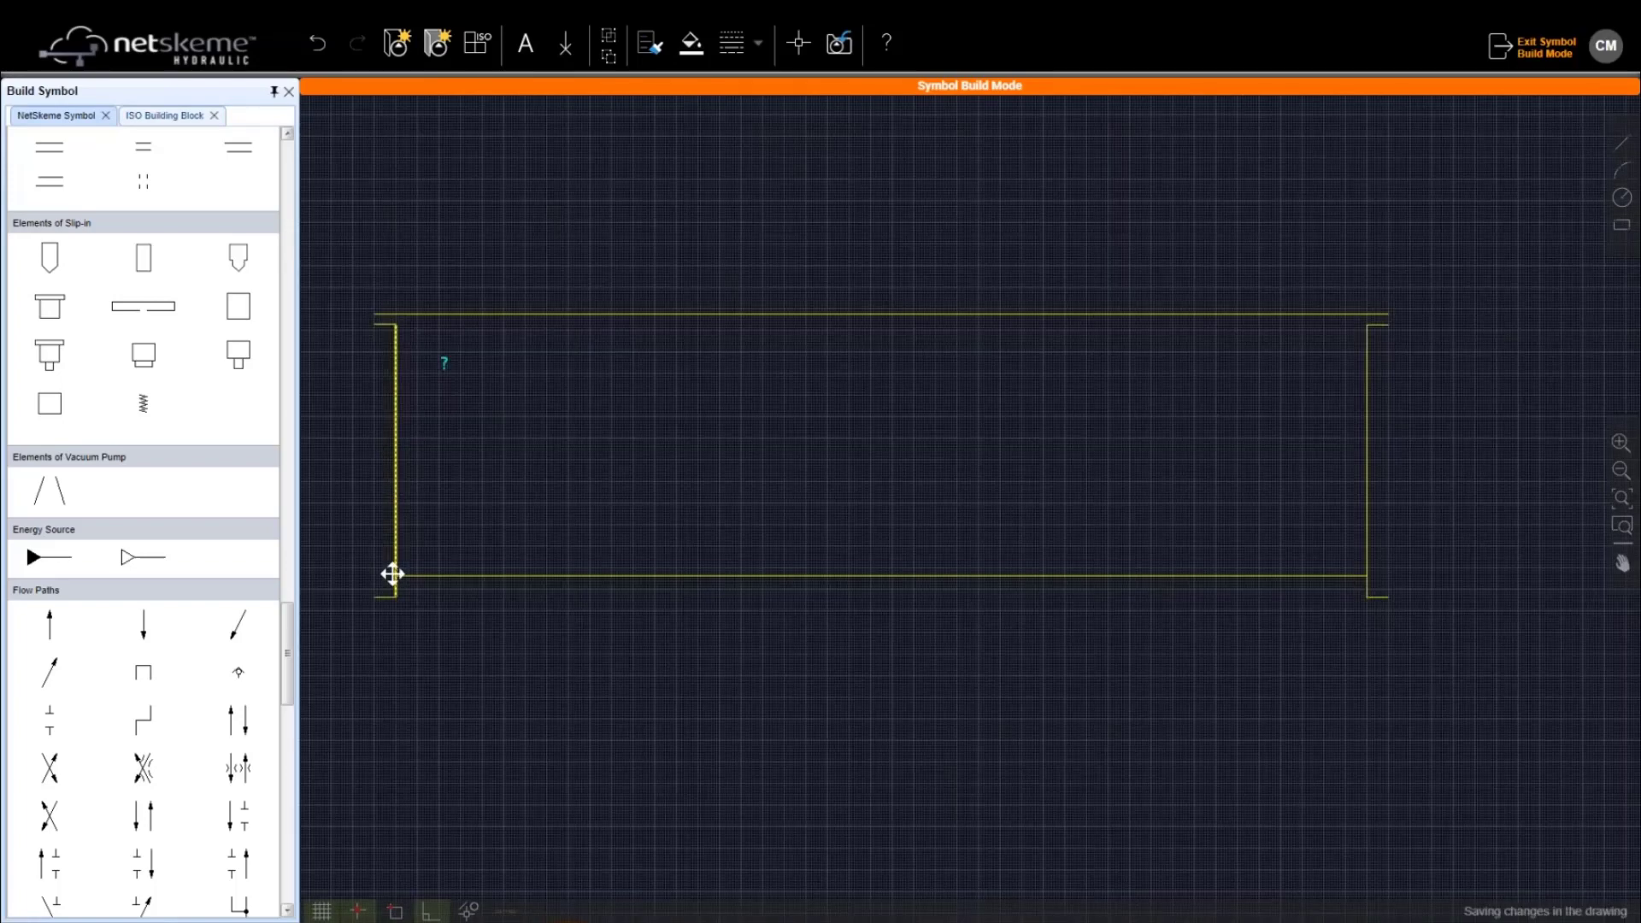
middle_drag(392, 574, 402, 574)
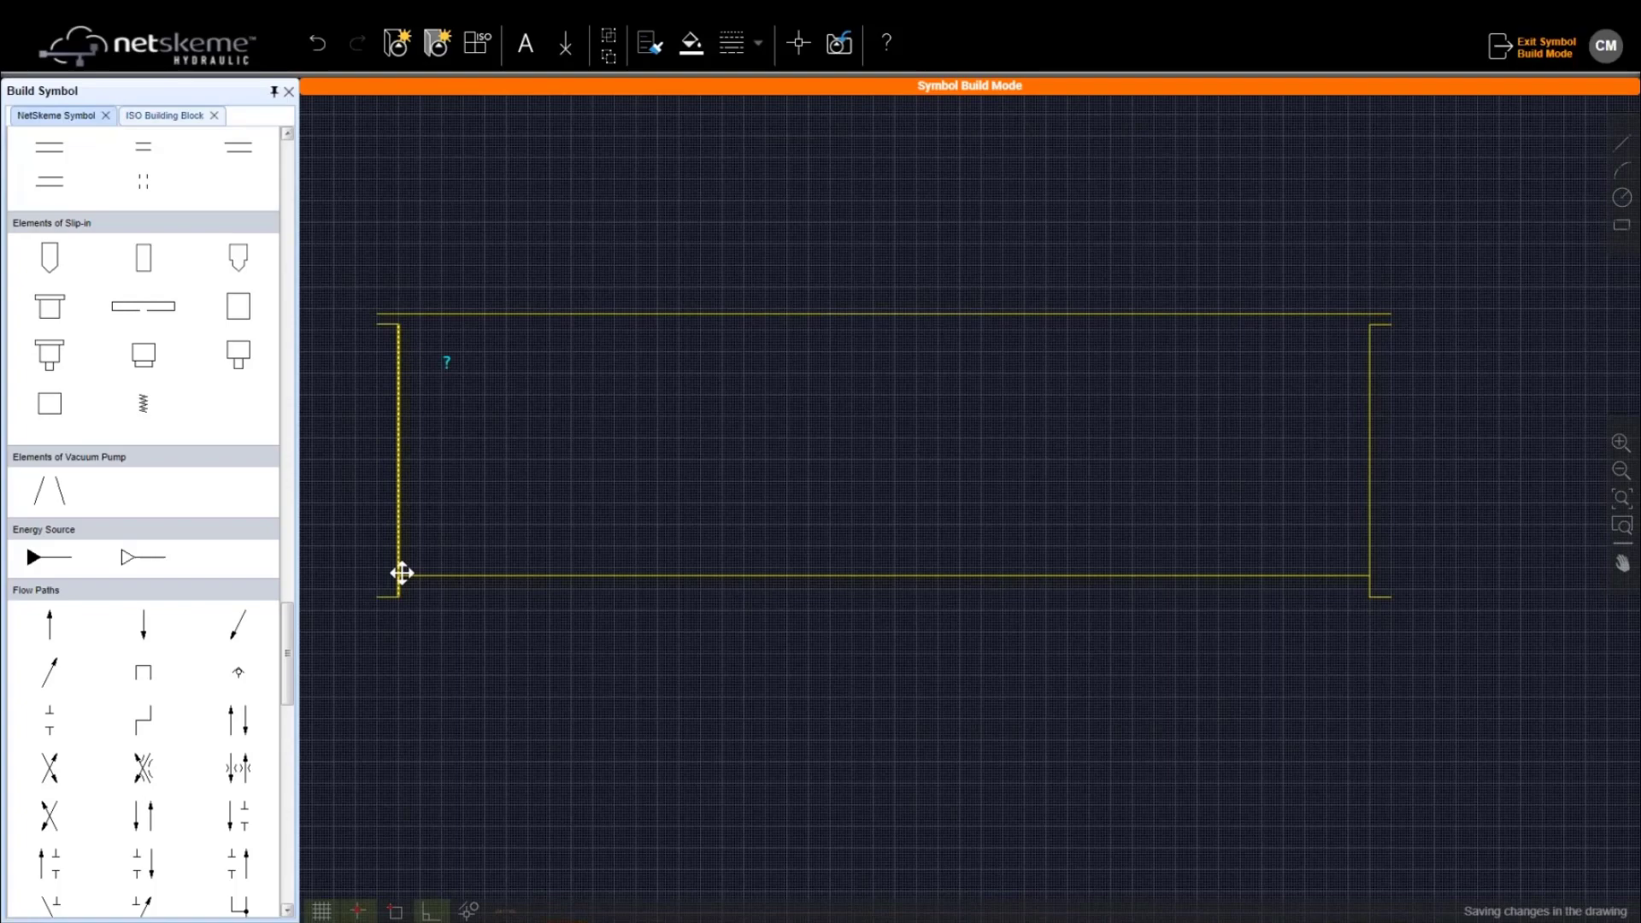
scroll(401, 573, down, 2)
click(842, 47)
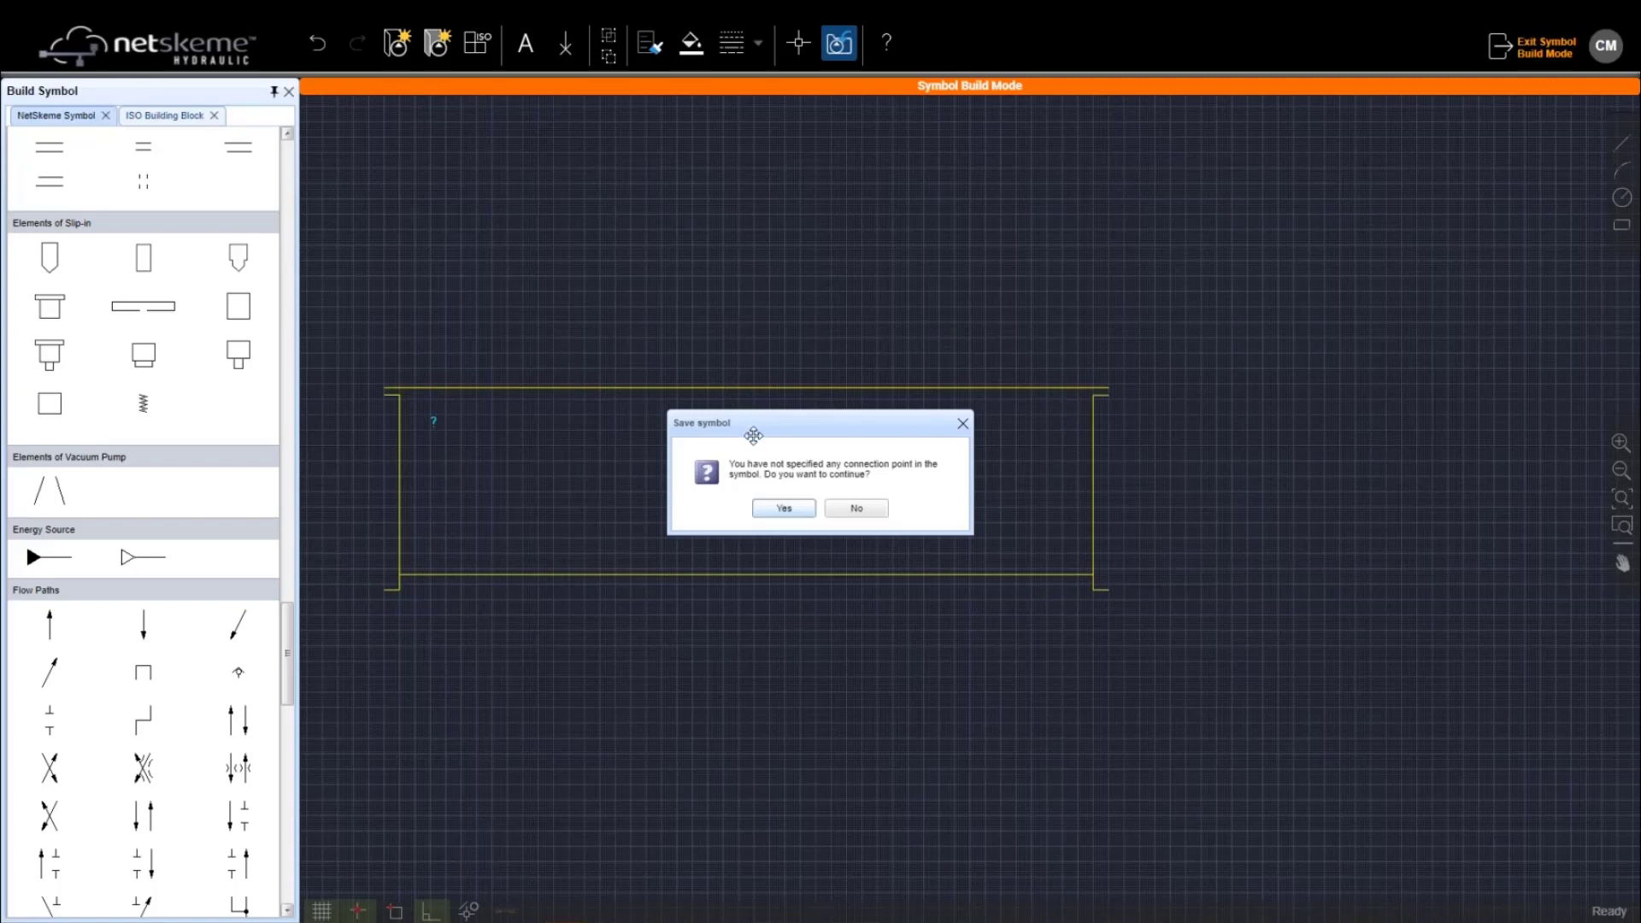
Continue without connection points and create a 'custom symbols' folder inside NetSkemeLibrary
click(783, 510)
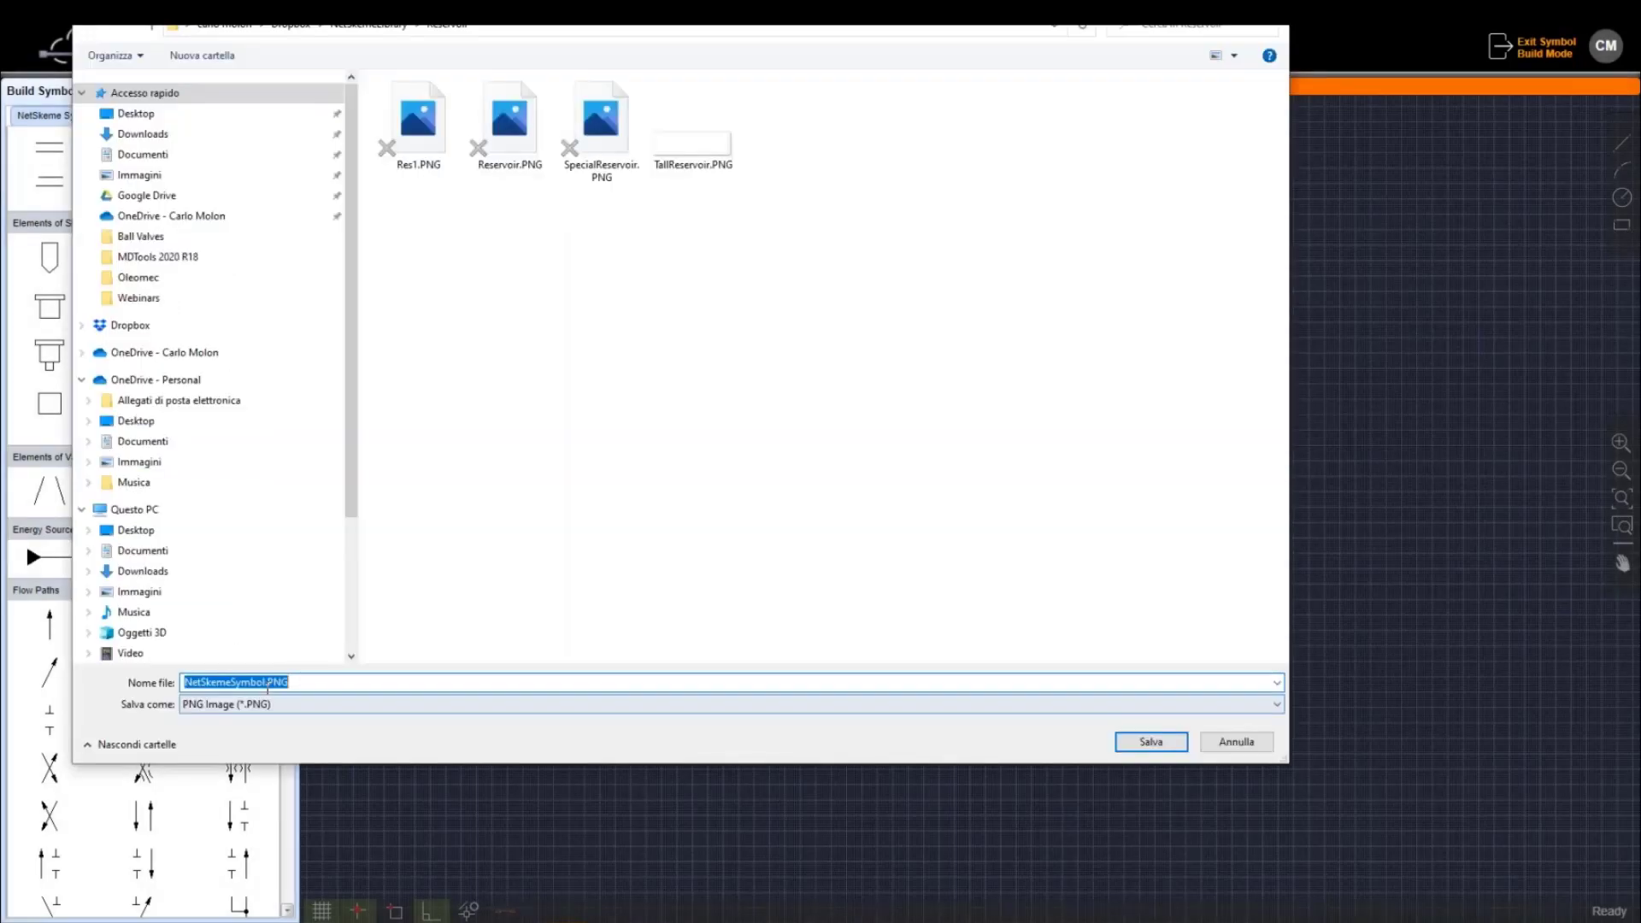
key(alt+Up)
right_click(441, 475)
mouse_move(639, 816)
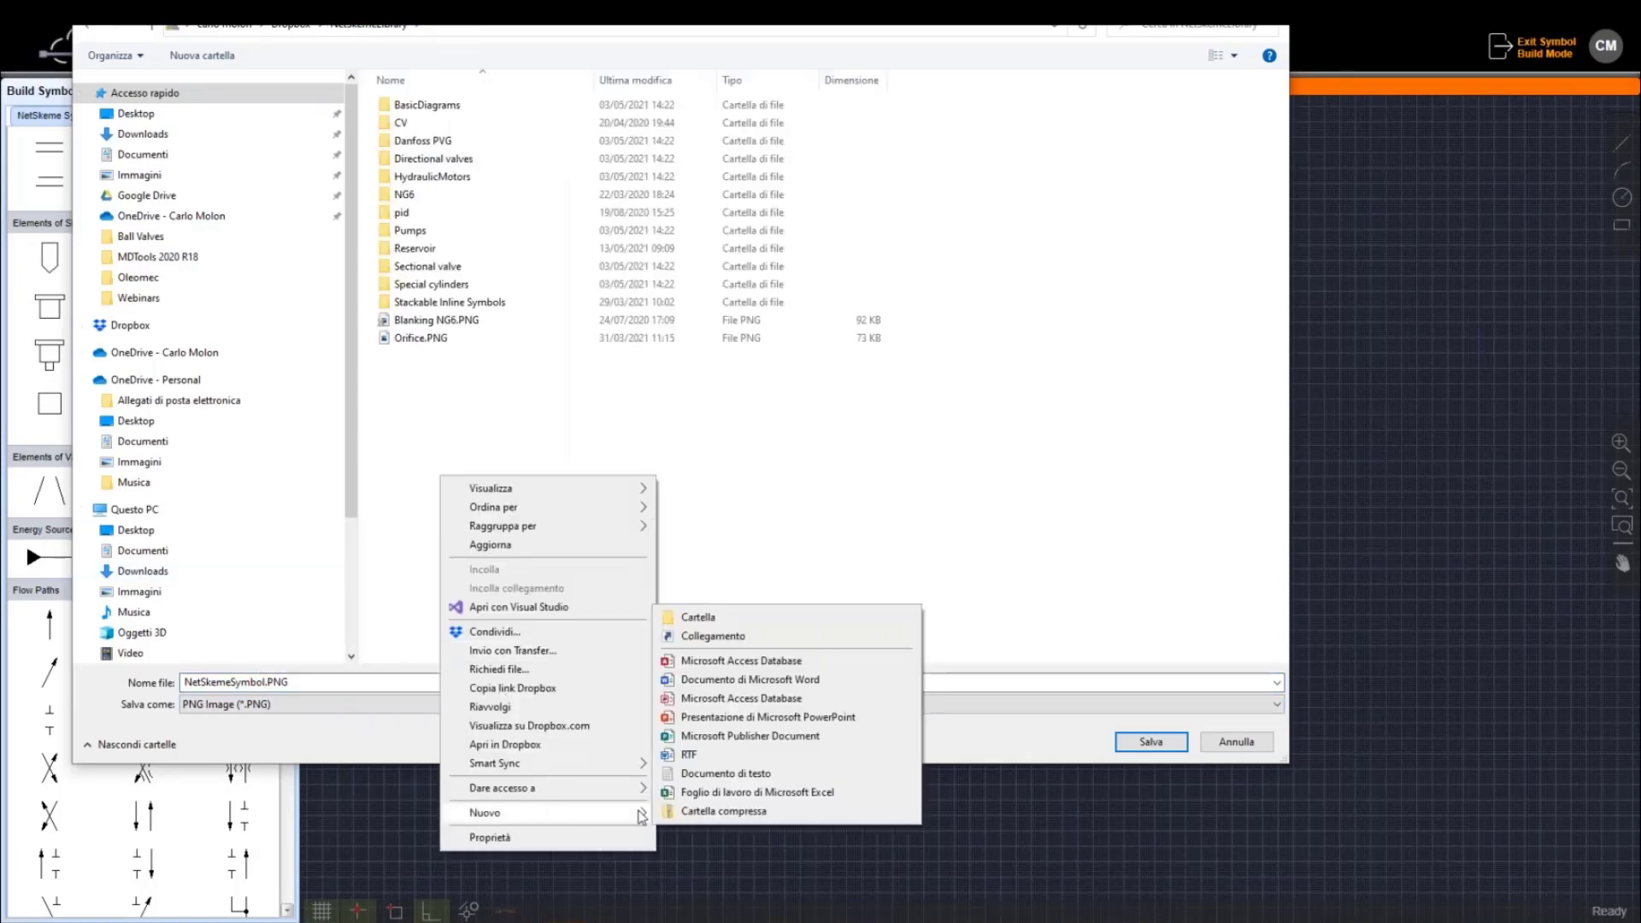
click(733, 618)
text(cUST)
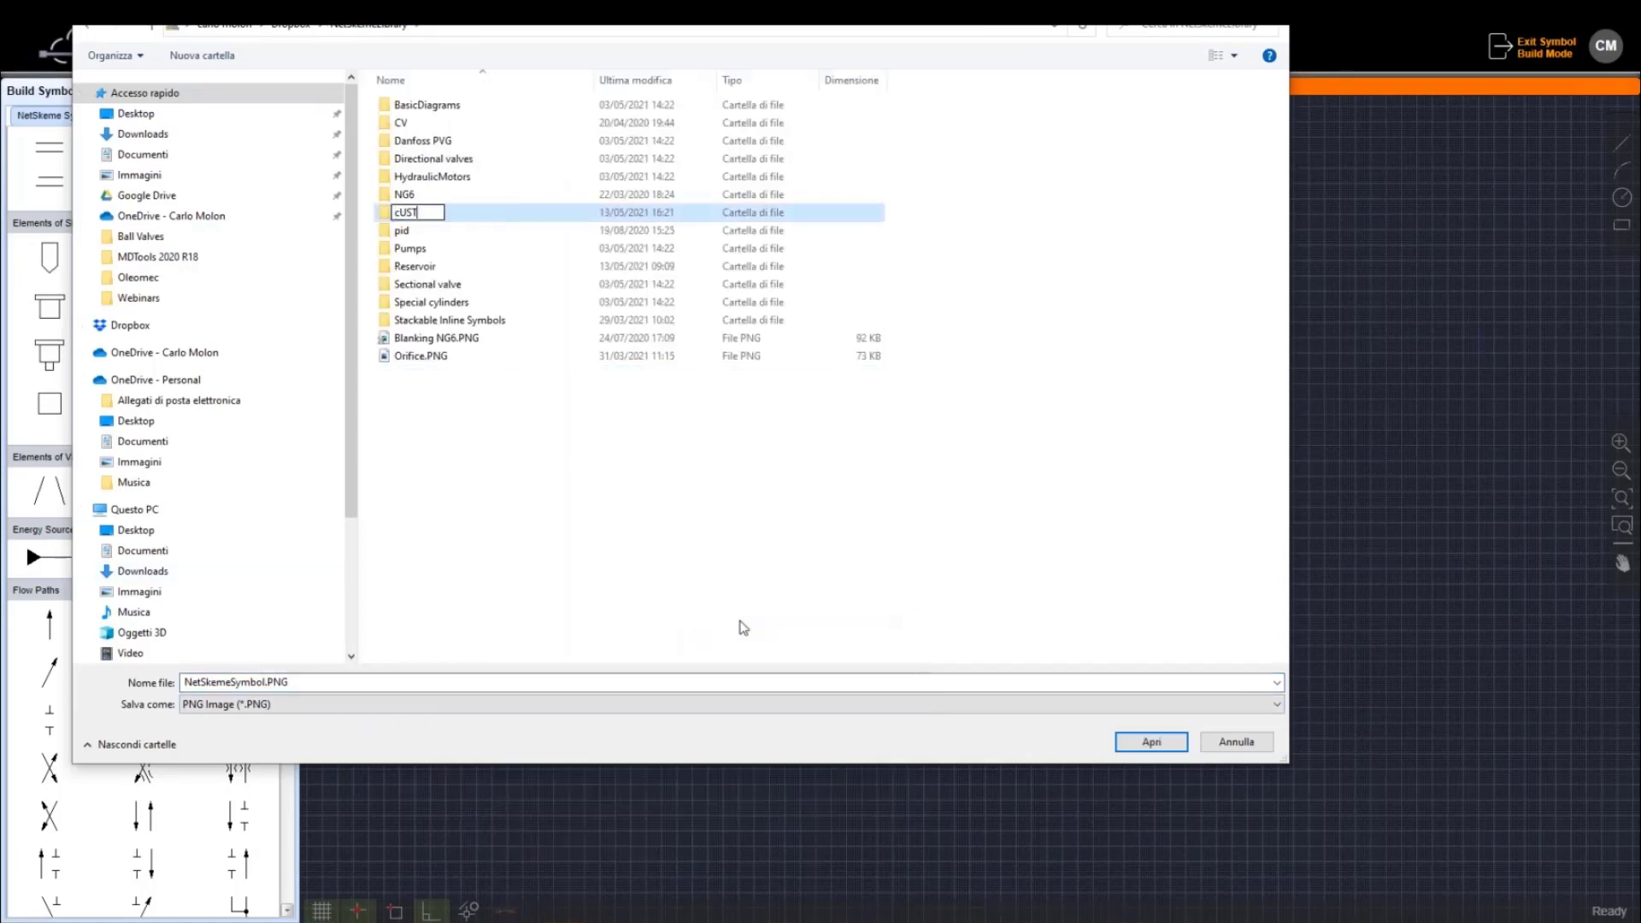
key(BackSpace)
key(BackSpace)
key(BackSpace)
key(BackSpace)
text(cyus)
key(BackSpace)
key(BackSpace)
key(BackSpace)
text(ustom symbols)
key(Return)
key(Return)
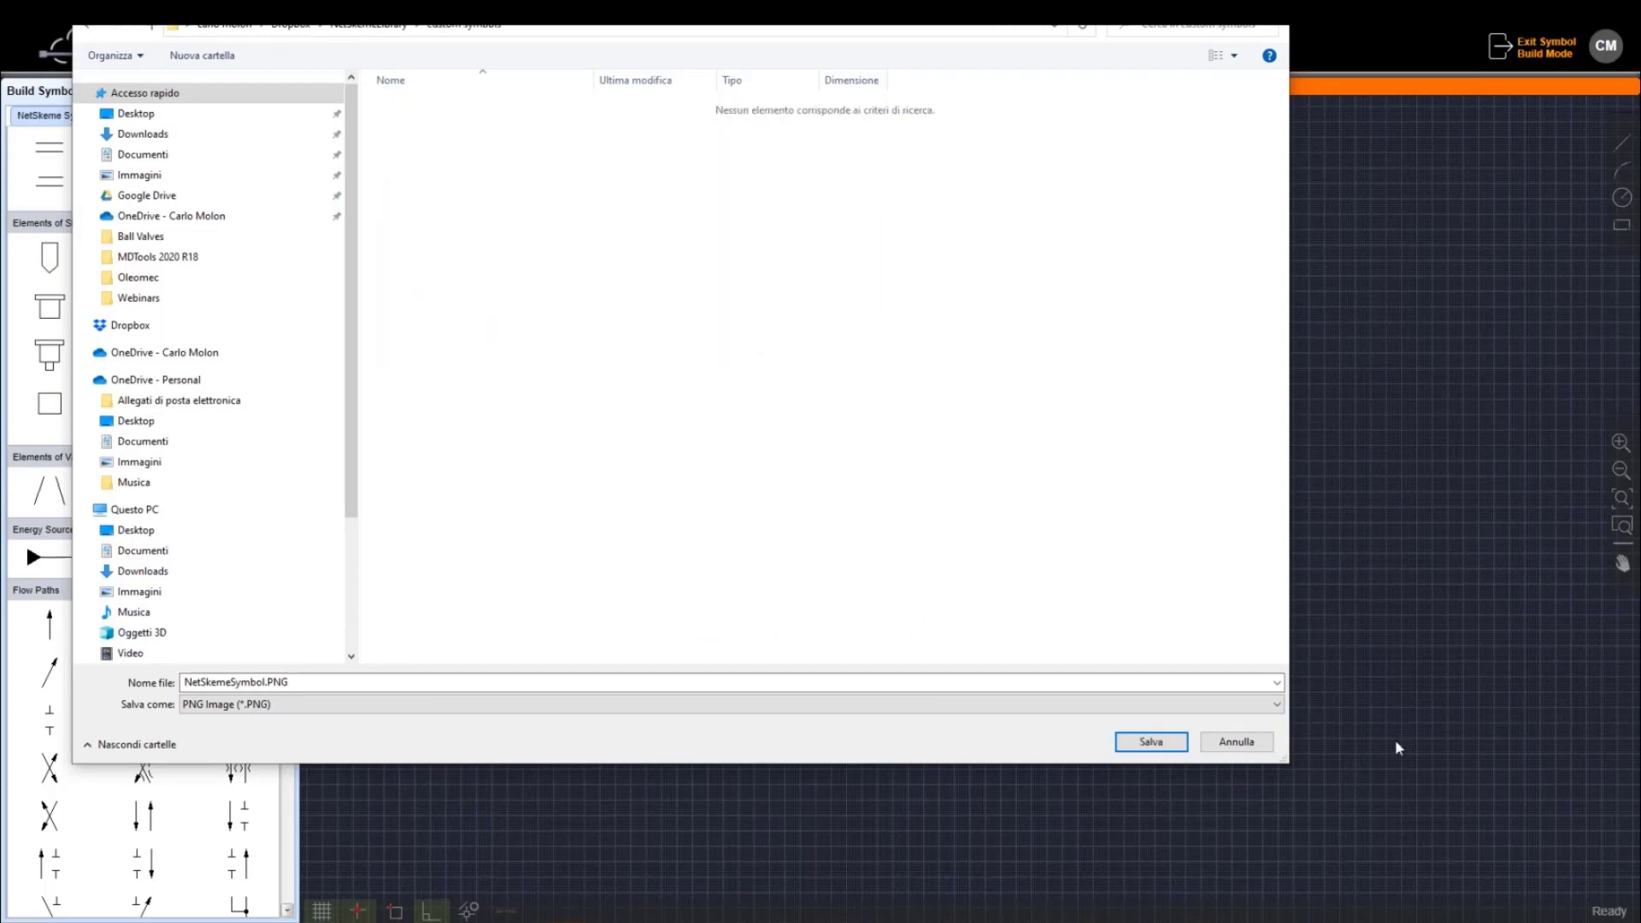
Save the symbol image as webinarSymbol in the custom symbols folder
double_click(268, 682)
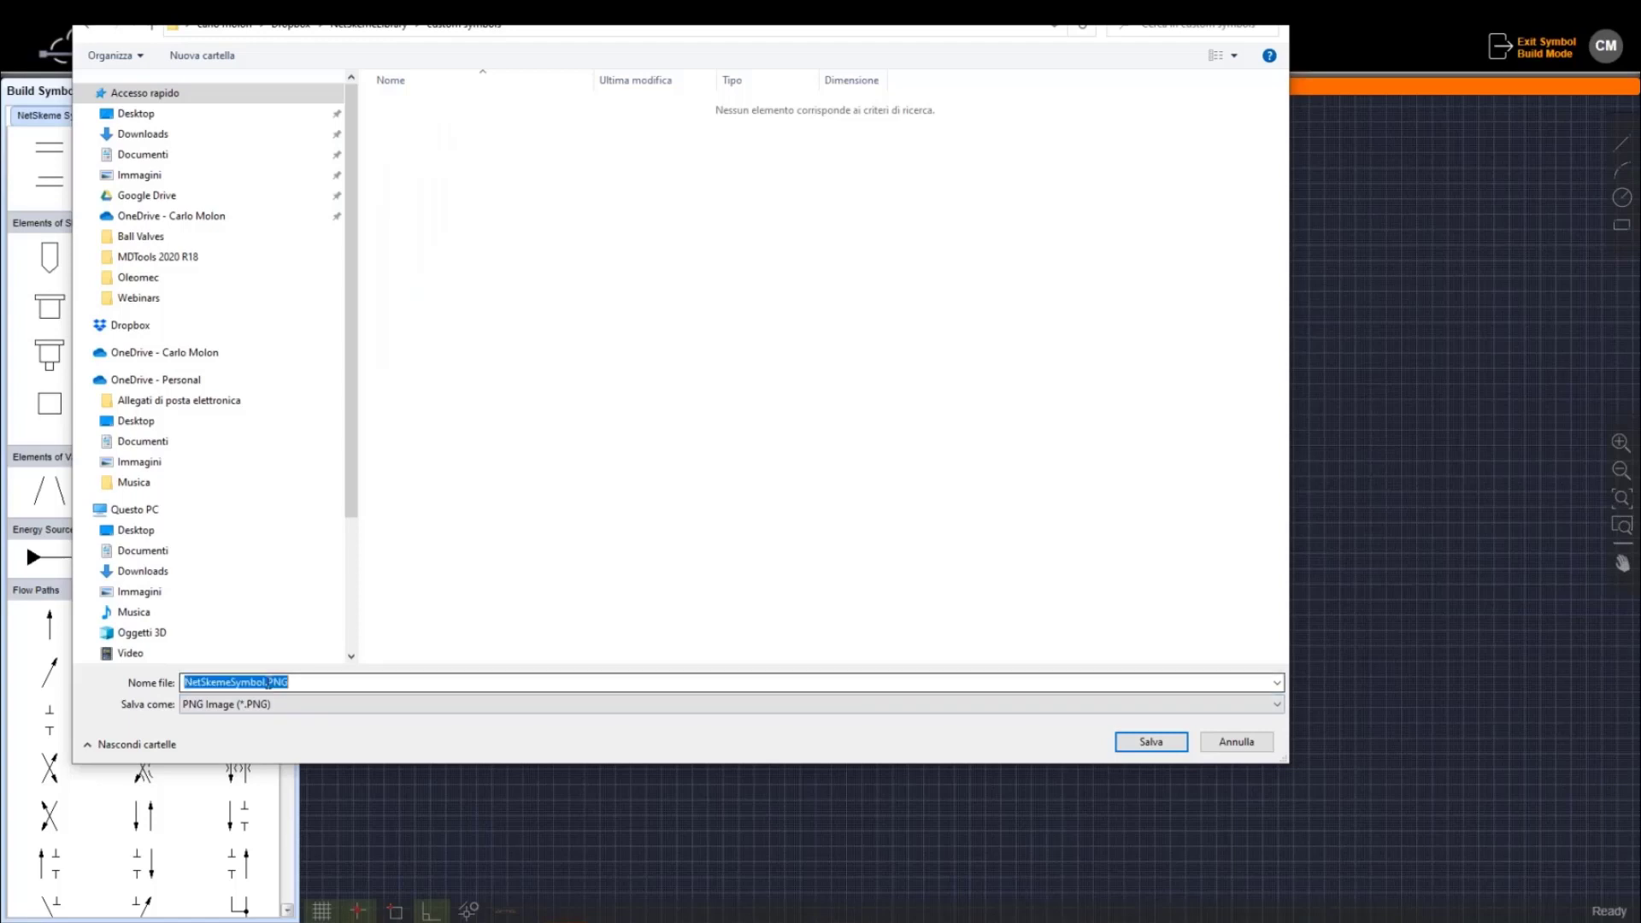
text(webinarSymbol)
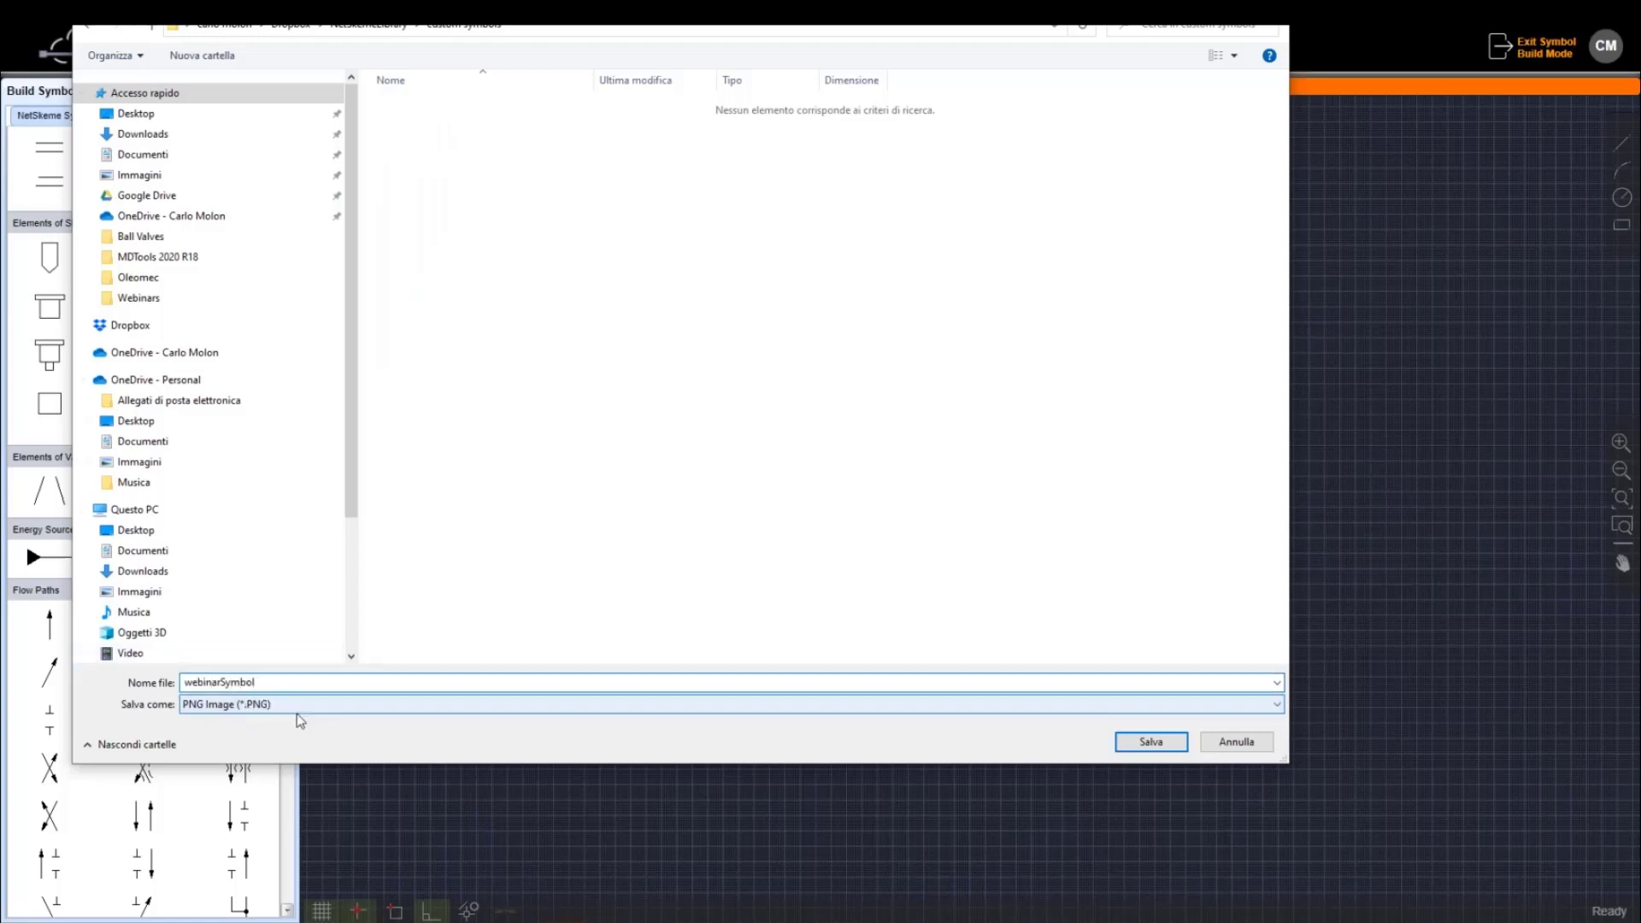
click(1150, 742)
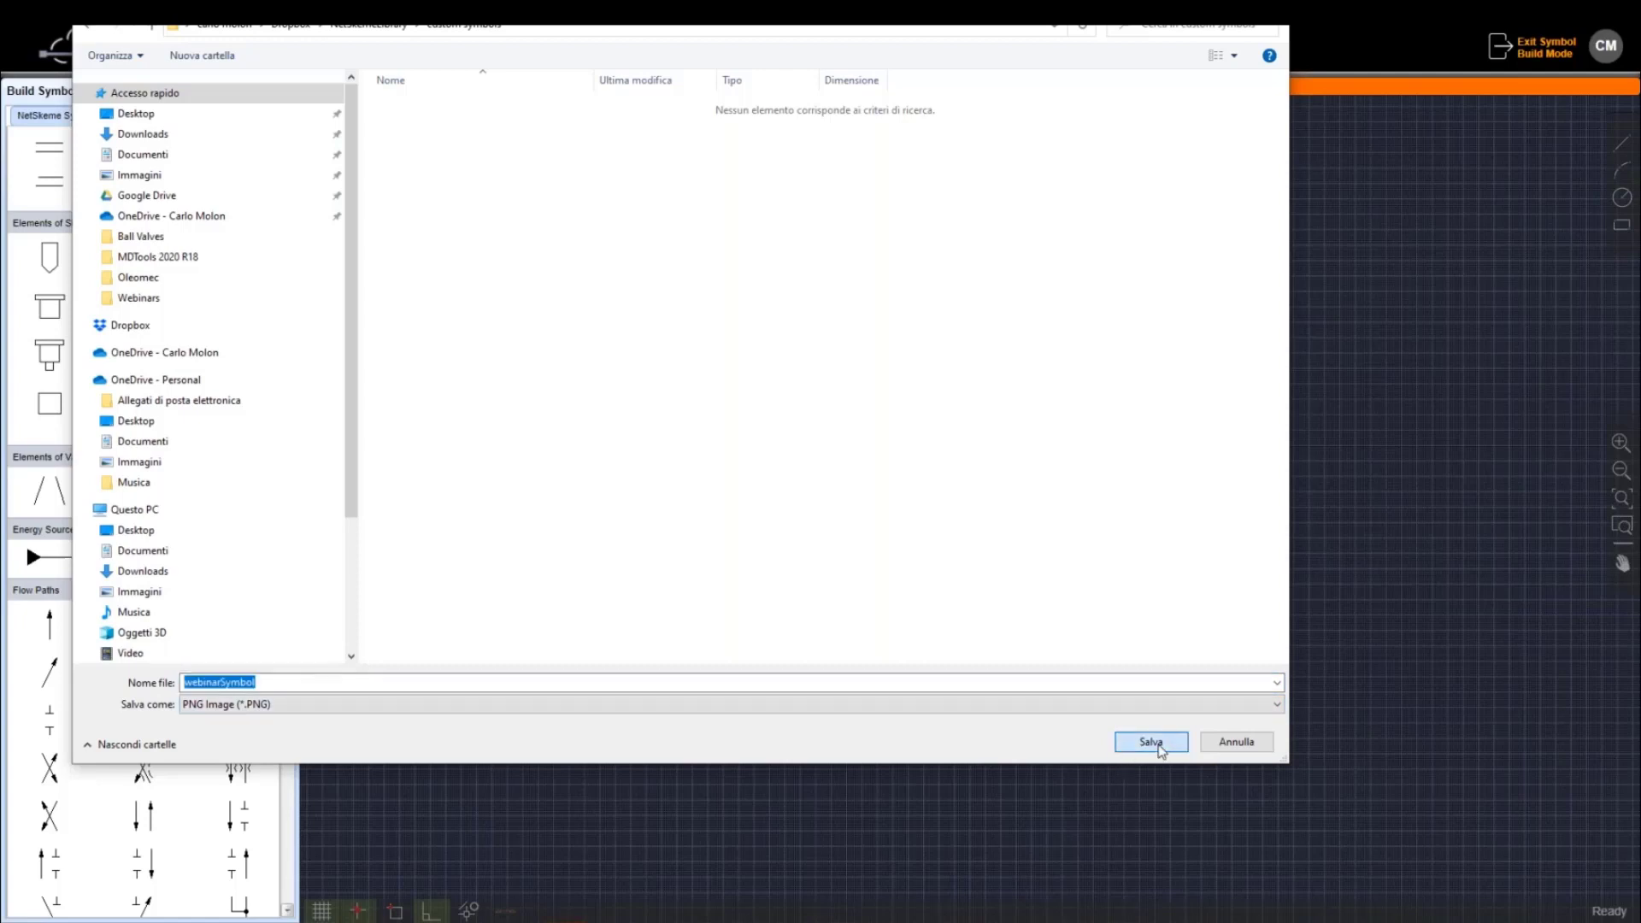
click(1151, 742)
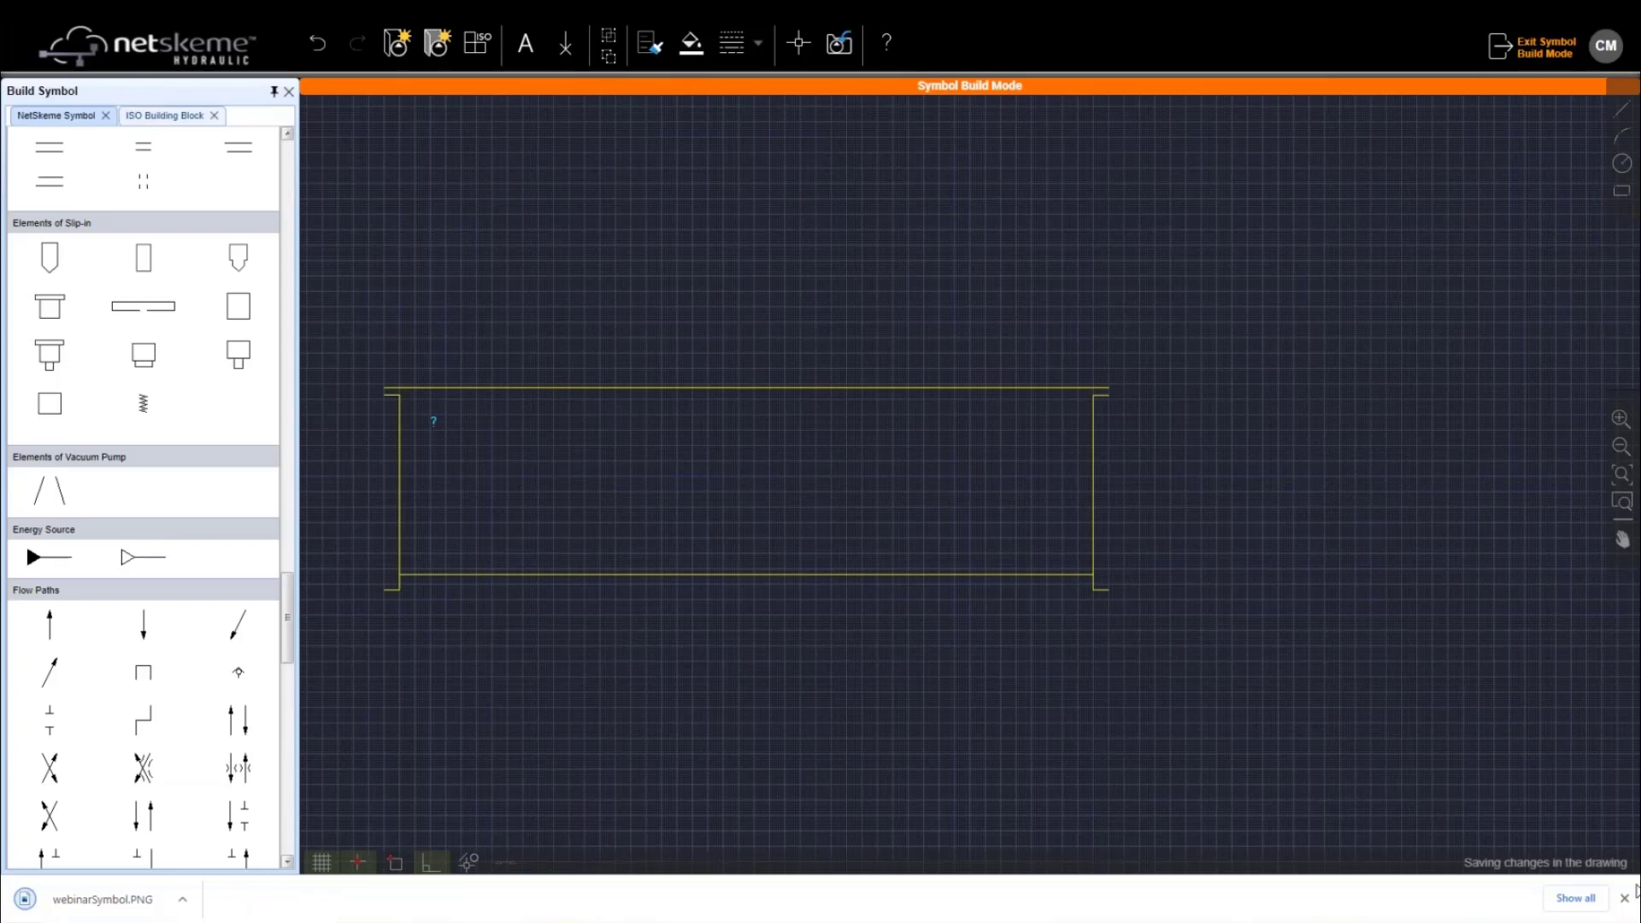
Exit Symbol Build Mode, return to the schematic via Home, and open the export formats list
click(1624, 897)
click(1533, 47)
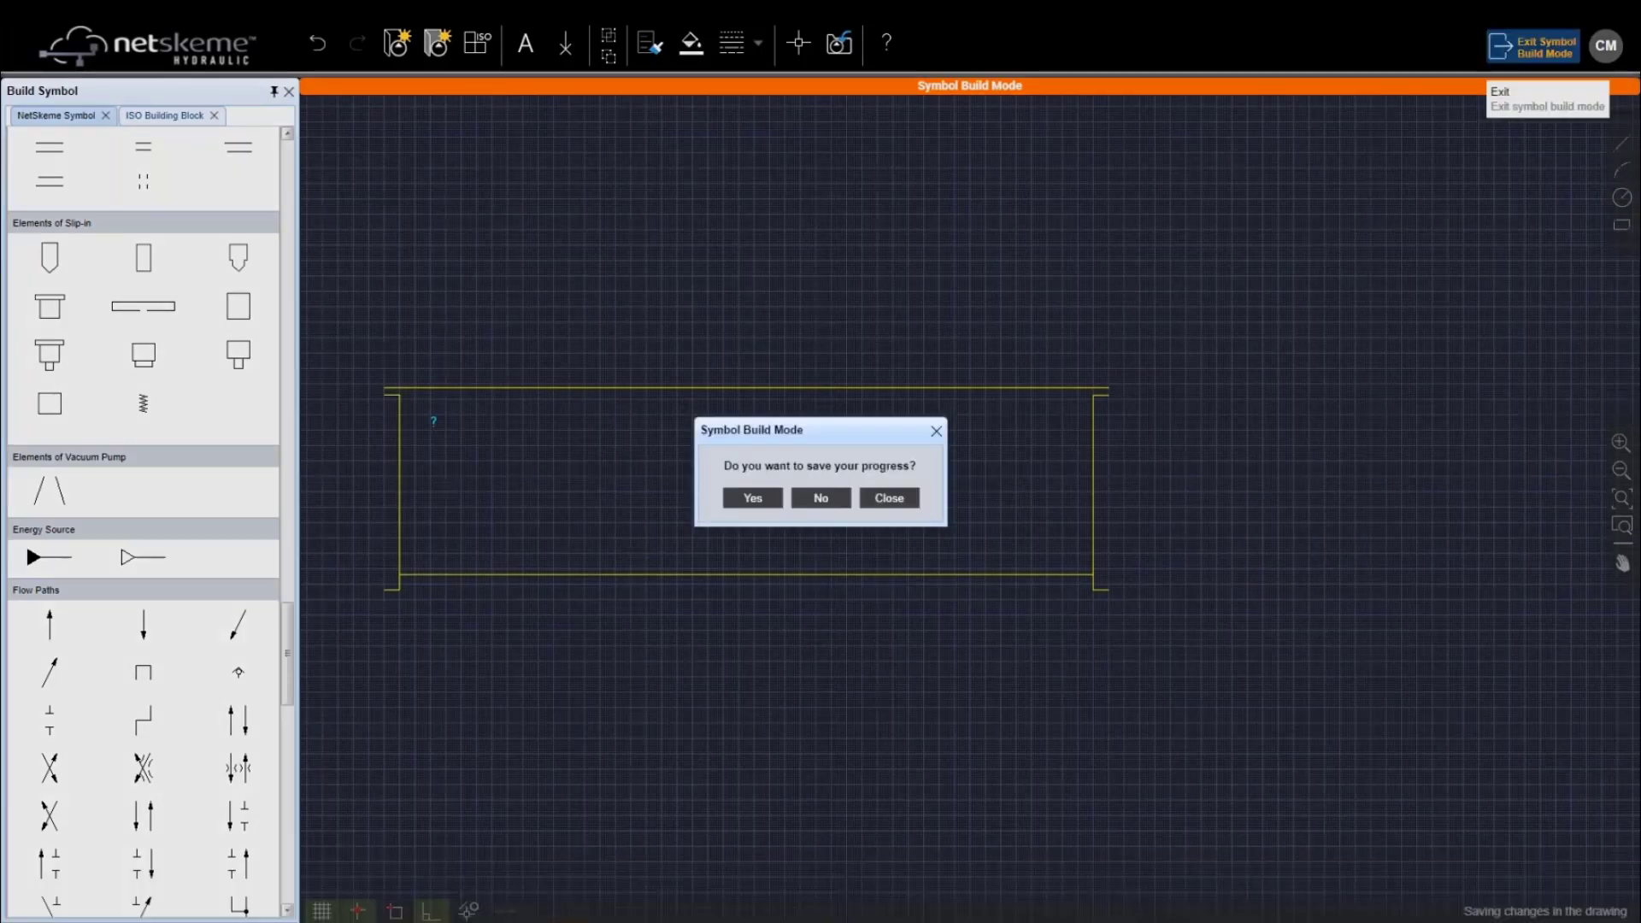
click(816, 499)
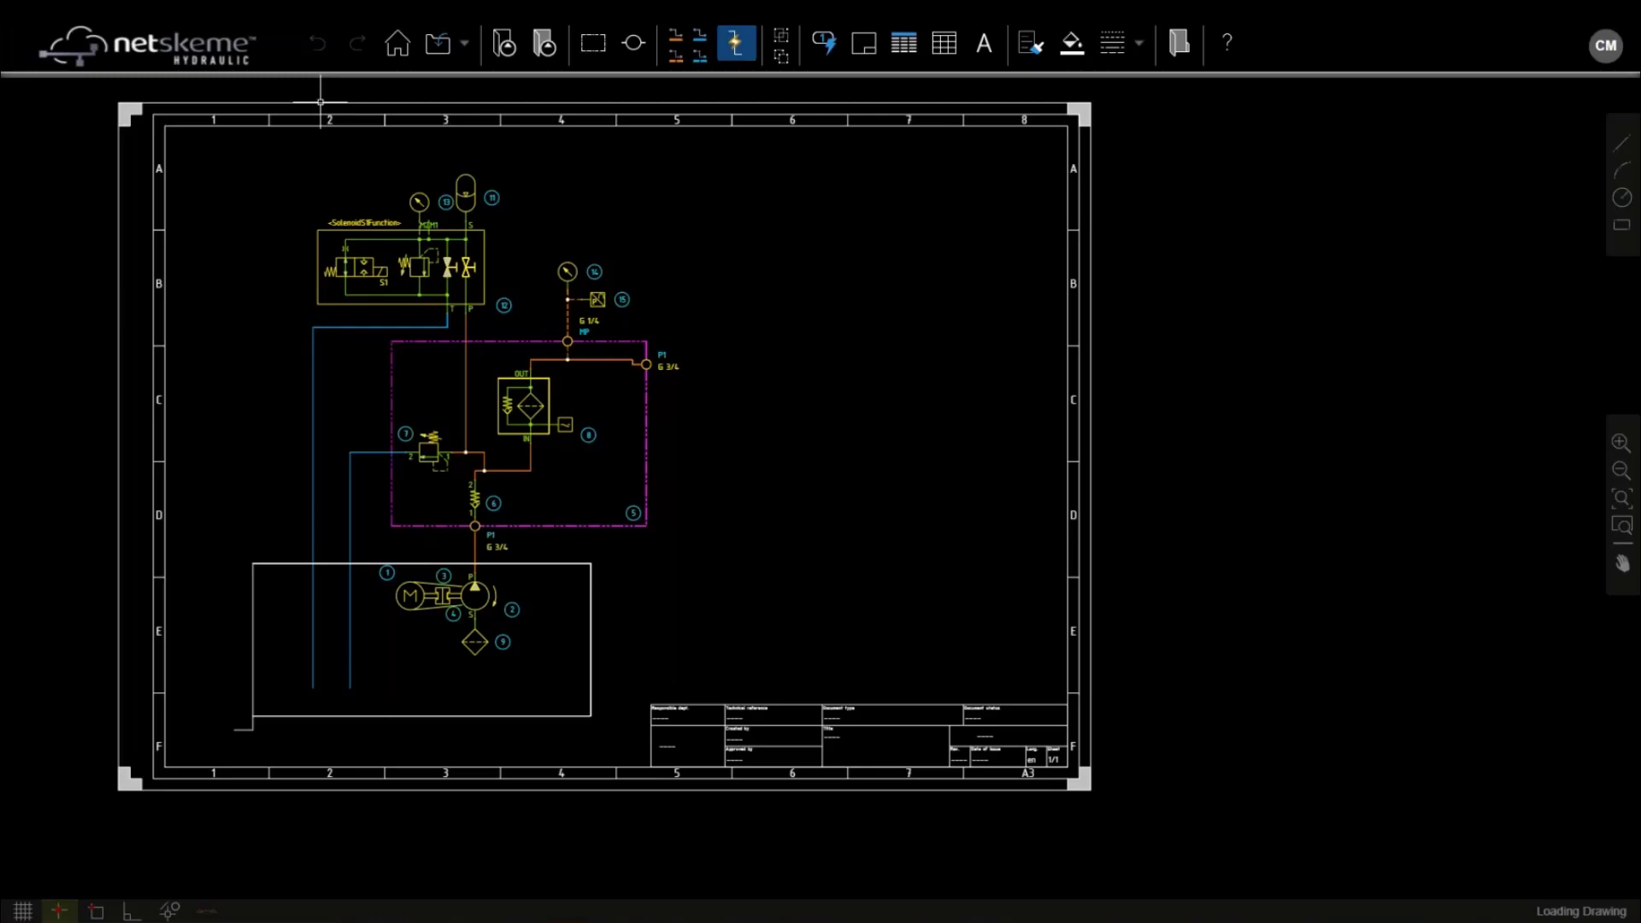
click(398, 43)
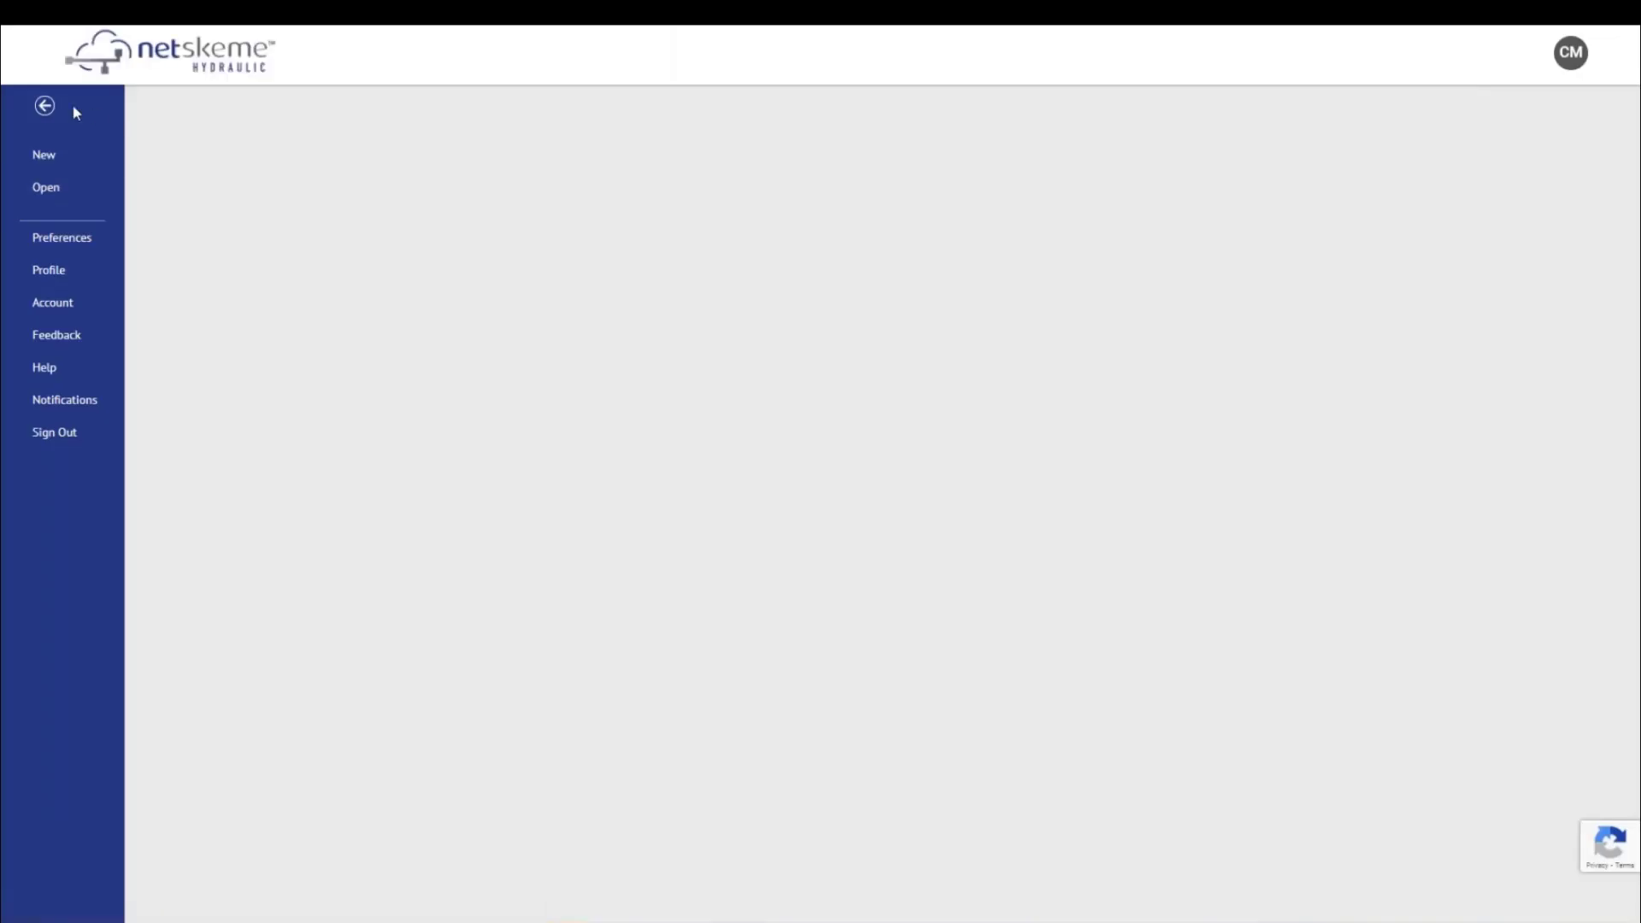
click(44, 106)
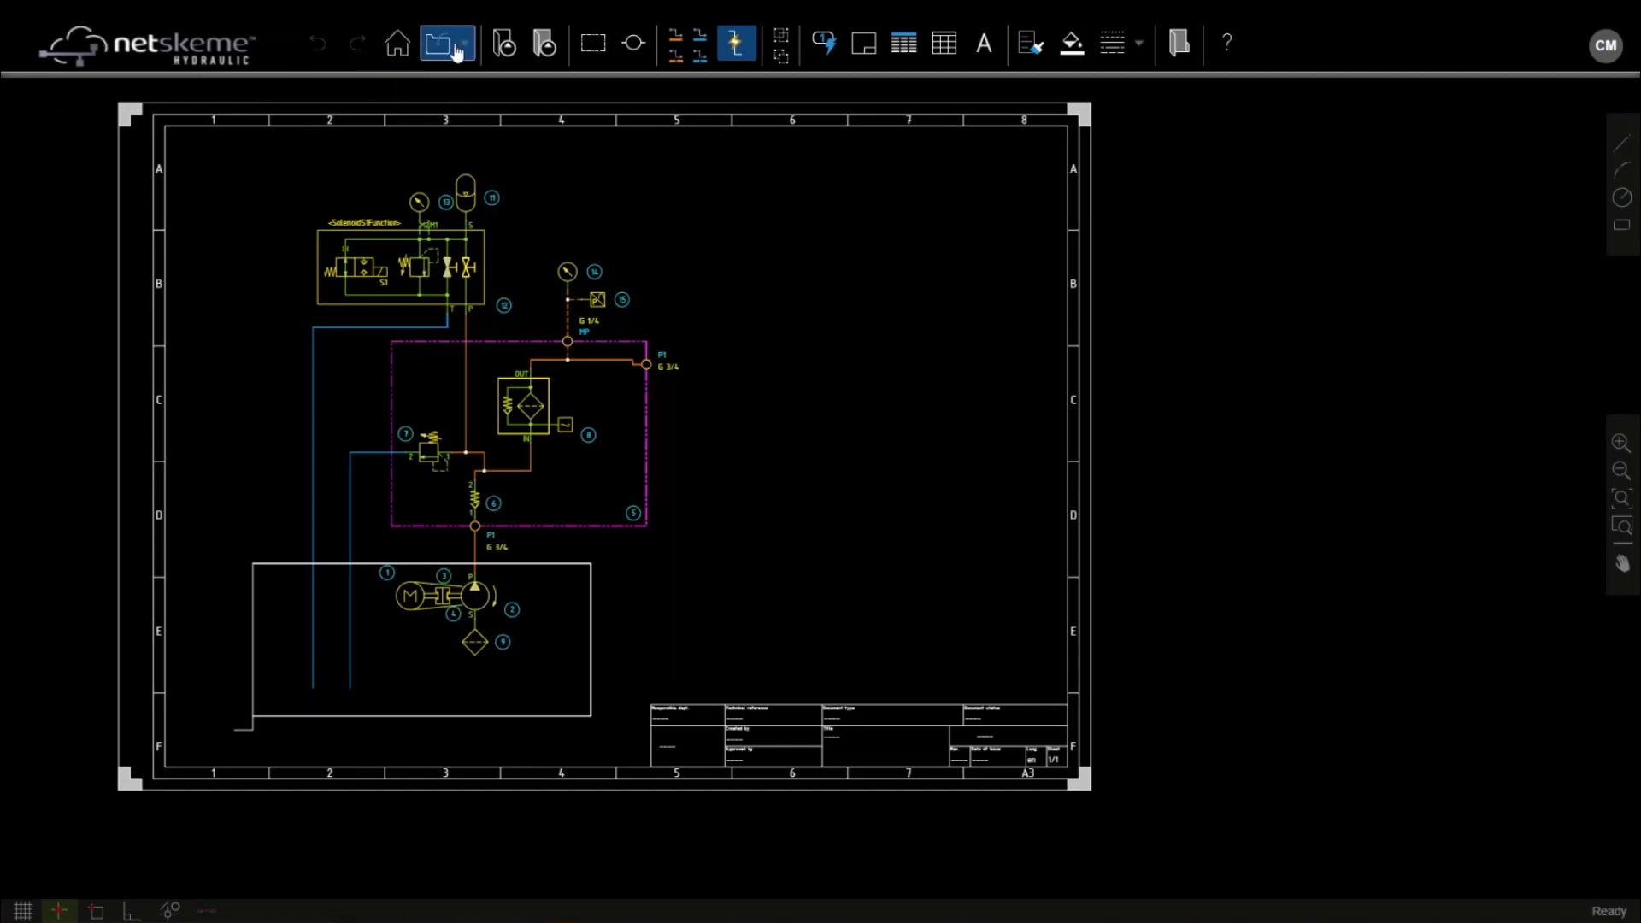
click(460, 48)
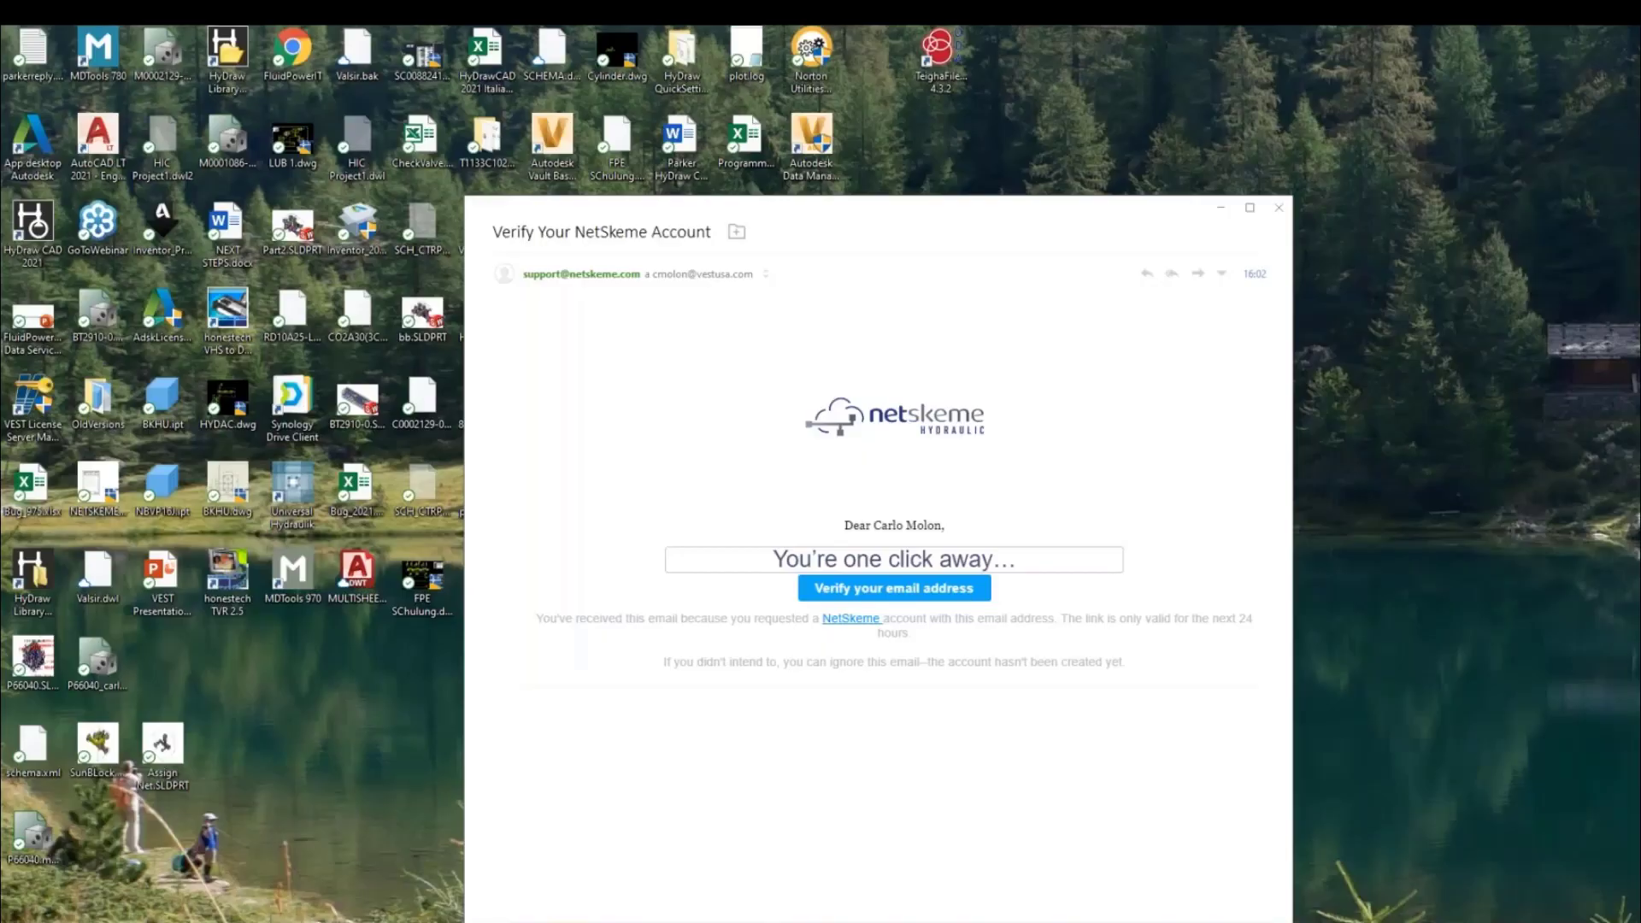
Close the account verification e-mail window
click(1280, 207)
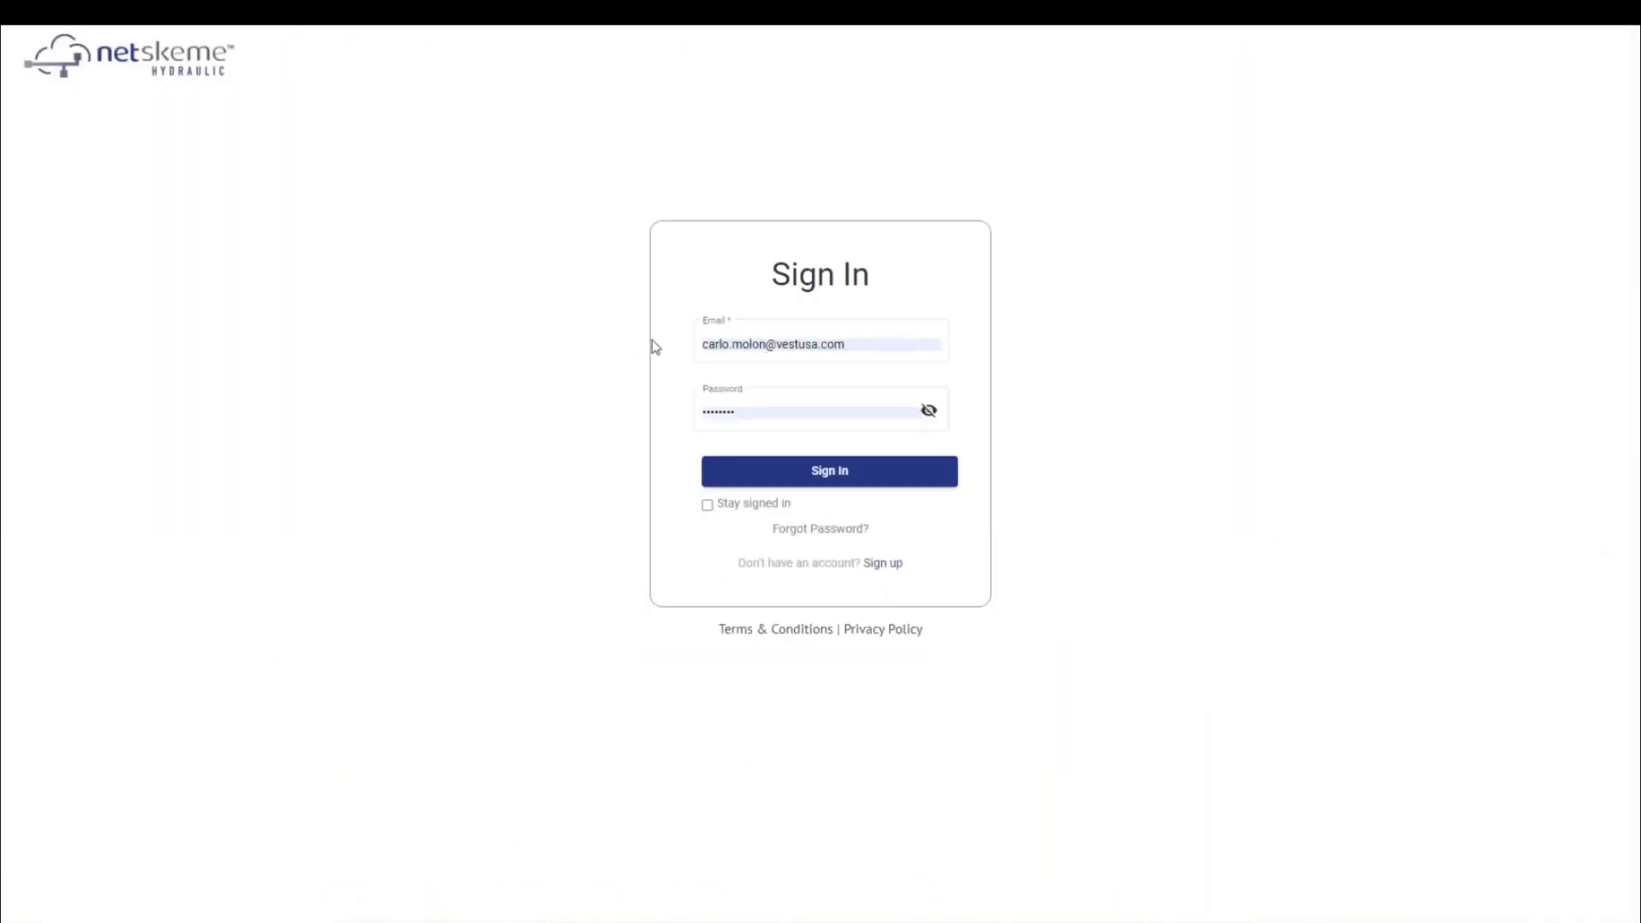
Sign in with the account e-mail and password, and accept the Session Alert
click(734, 342)
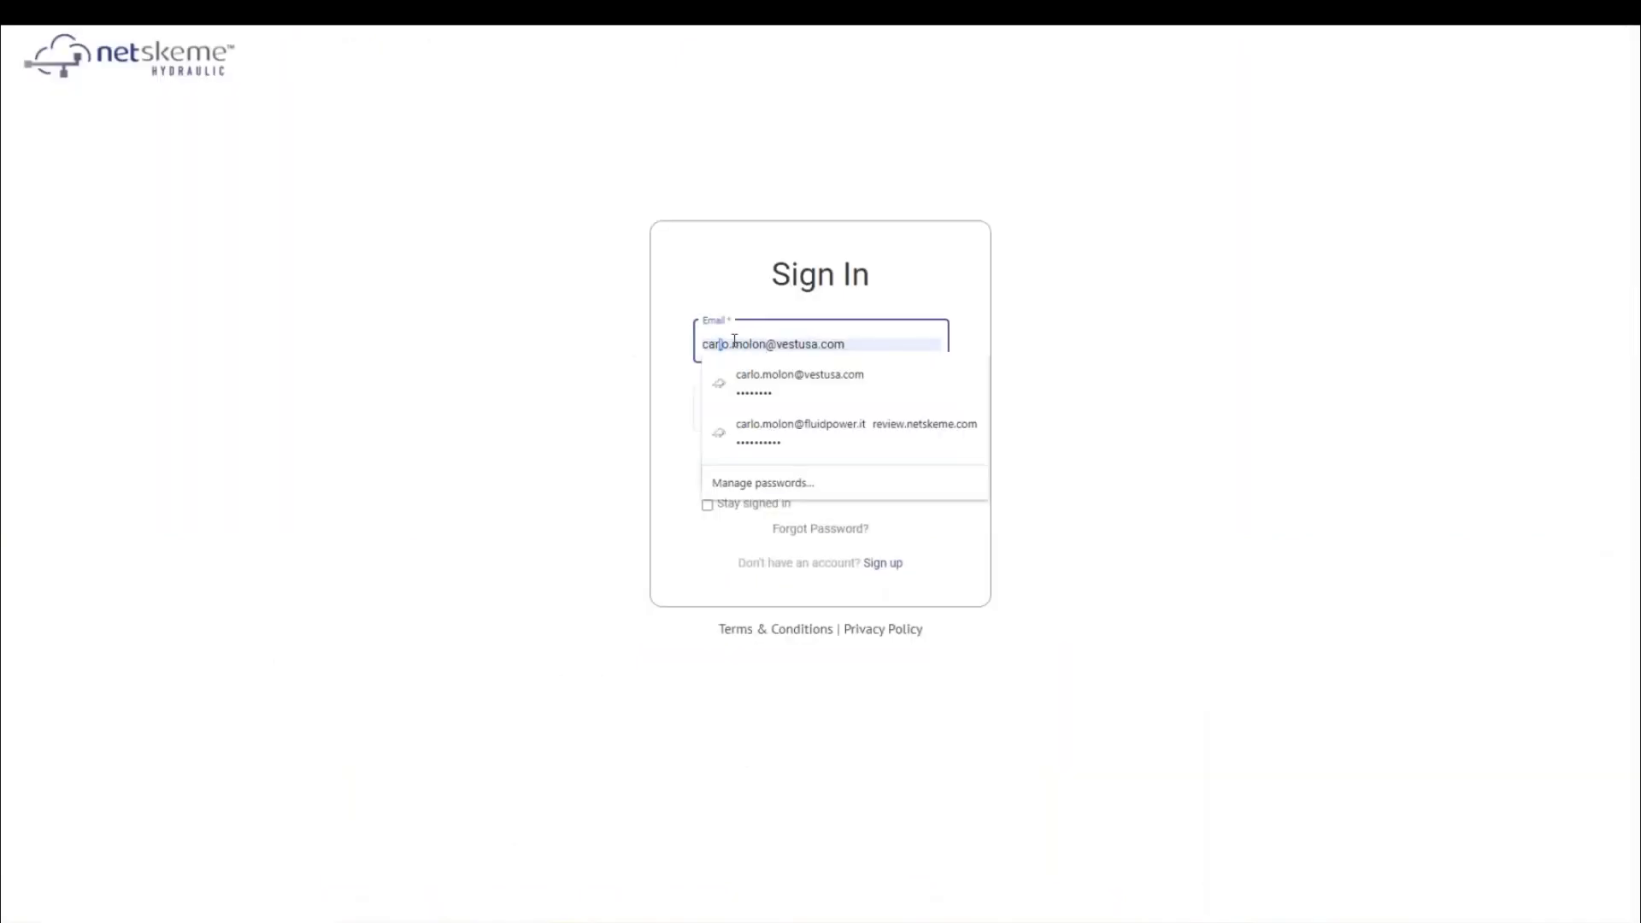
key(BackSpace)
key(BackSpace)
key(BackSpace)
key(BackSpace)
key(BackSpace)
click(757, 413)
double_click(752, 413)
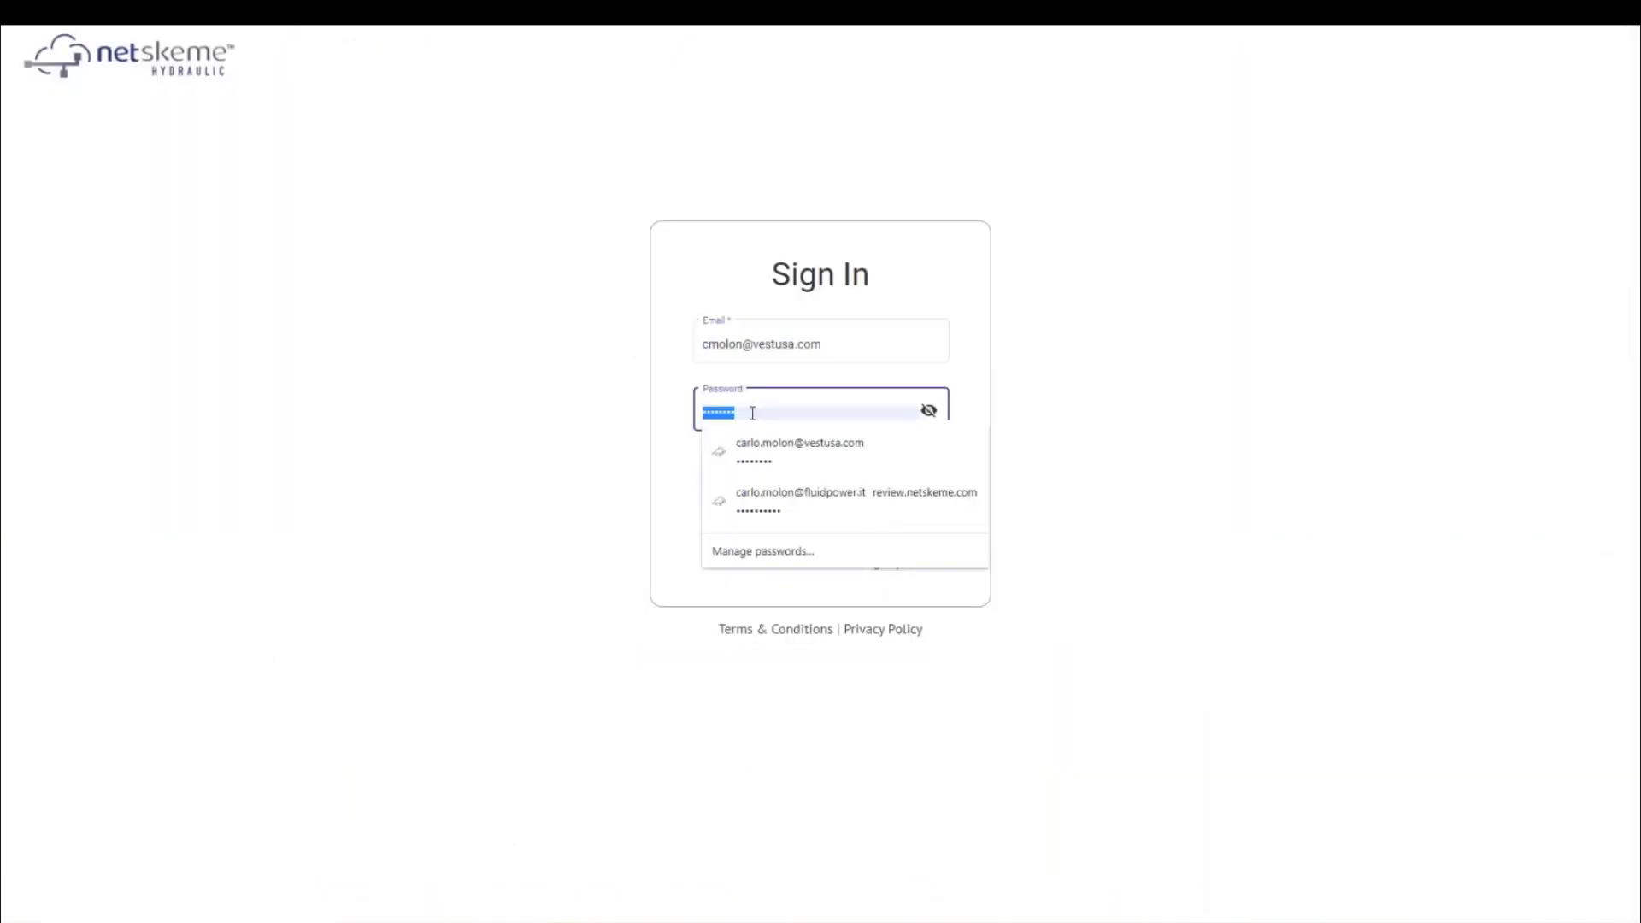
key(BackSpace)
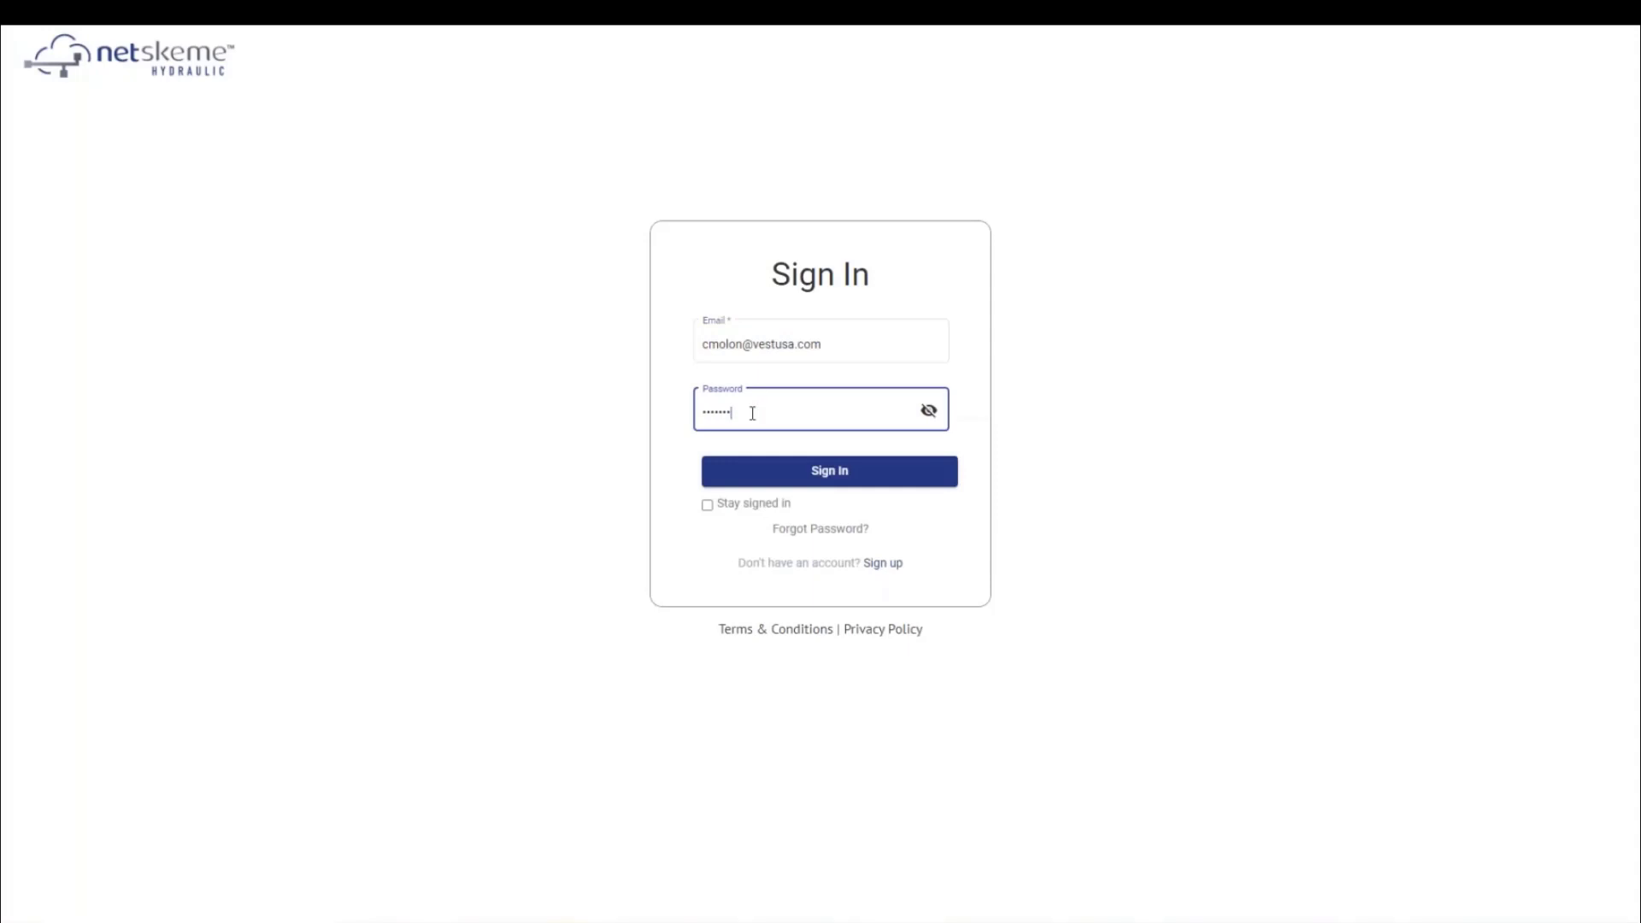
key(Return)
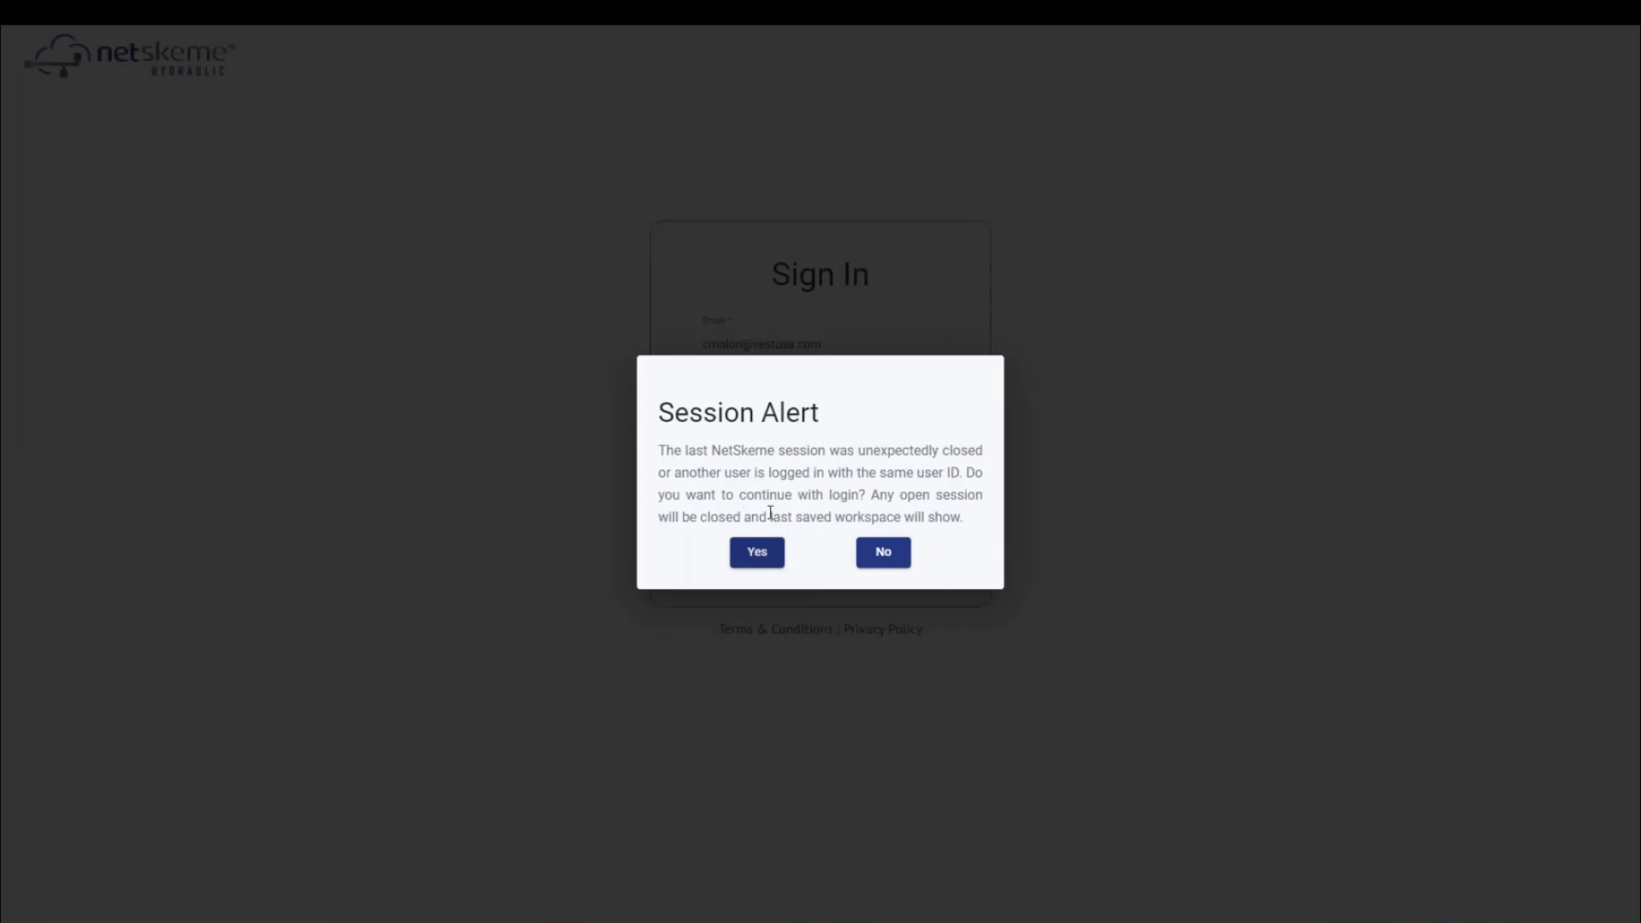
click(757, 554)
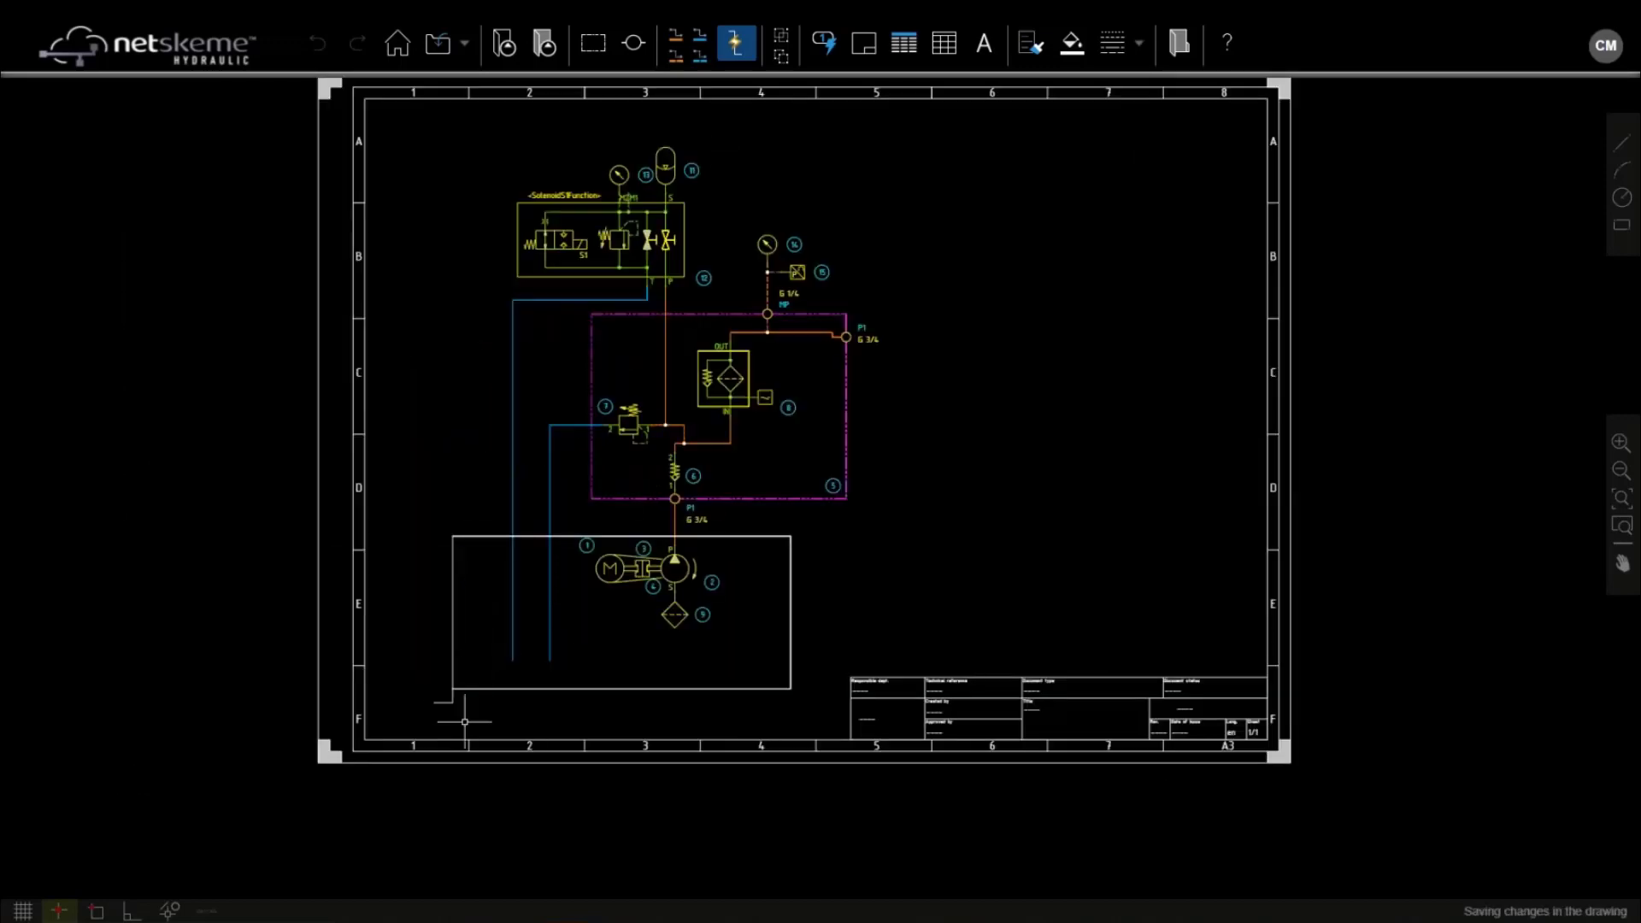
Delete the old tank rectangle and insert webinarSymbol.PNG from custom symbols at the lower left
drag(461, 700, 377, 476)
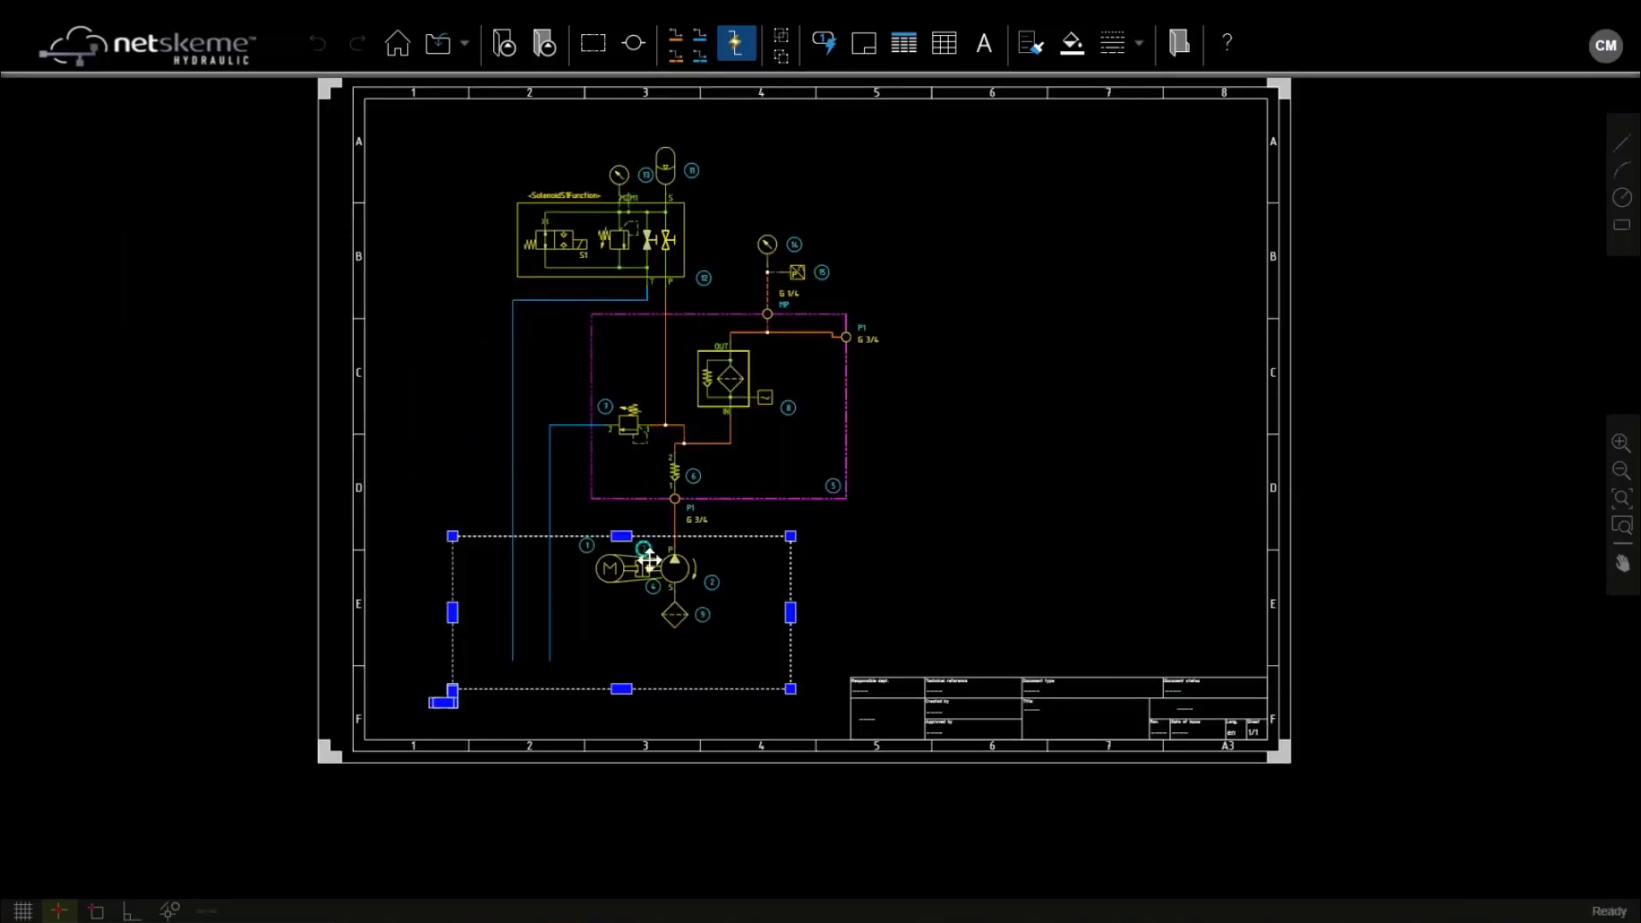
key(Delete)
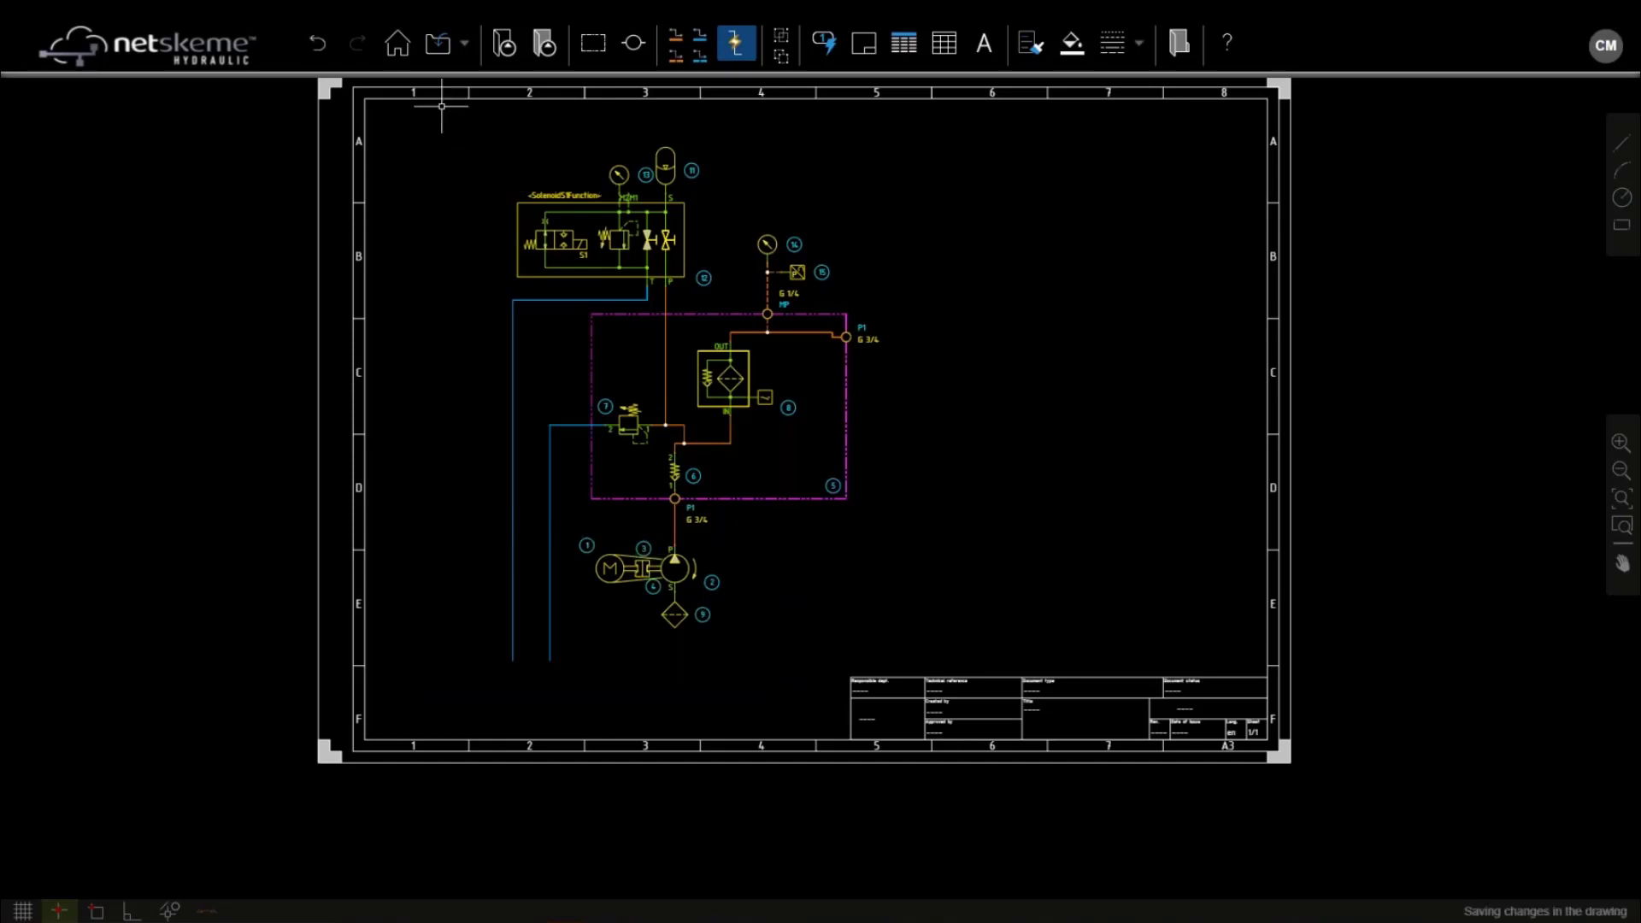
click(545, 45)
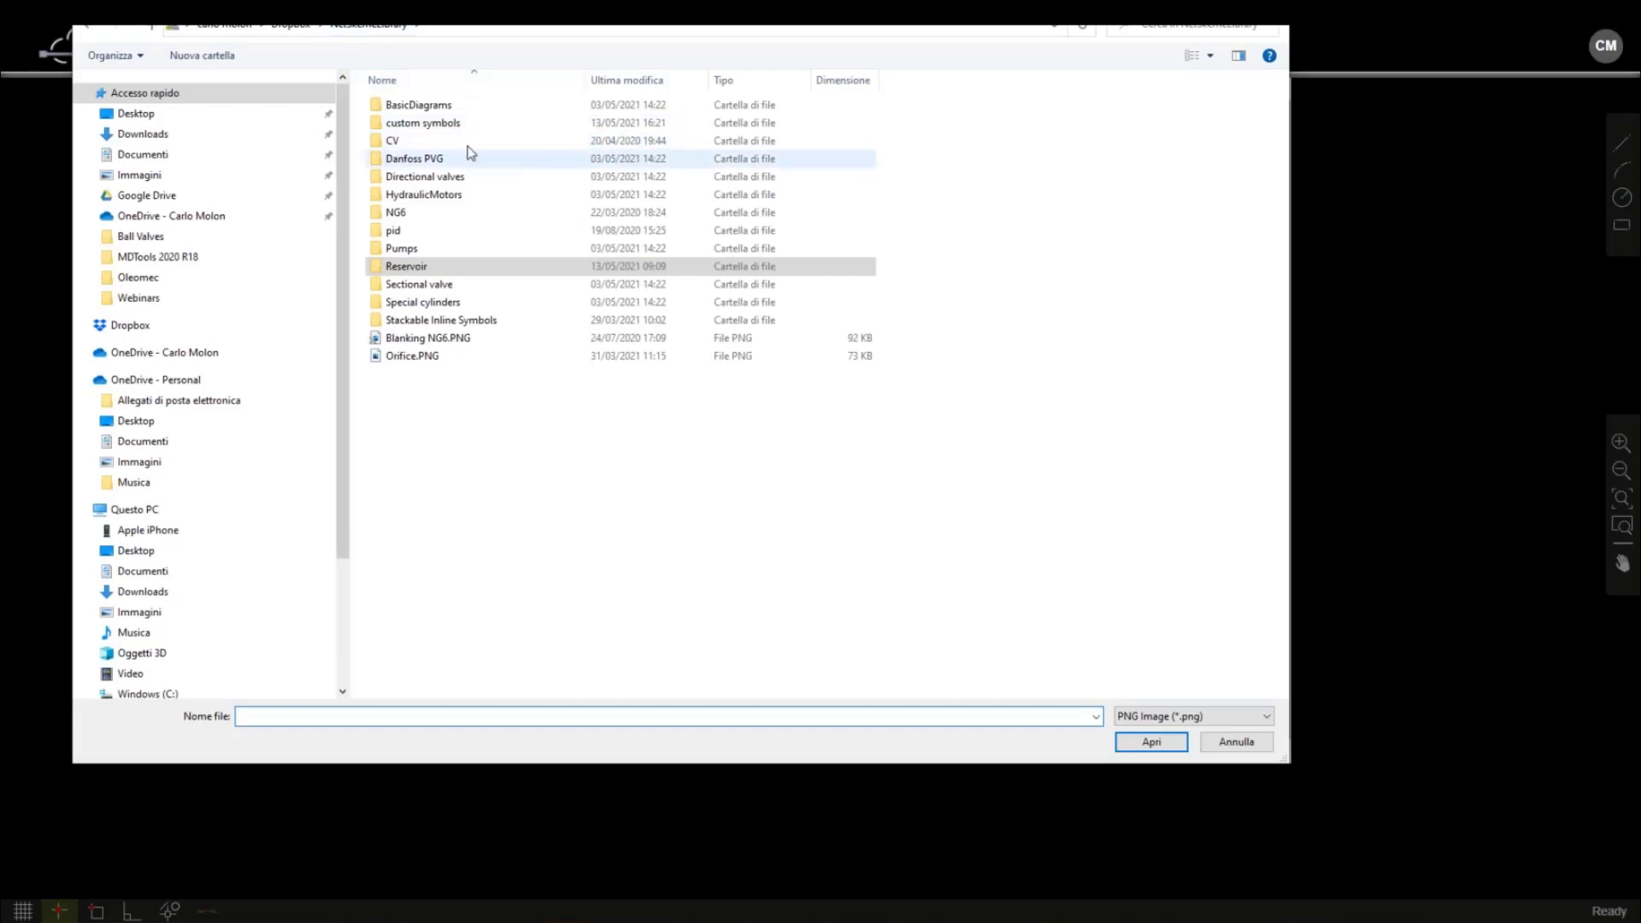
double_click(423, 123)
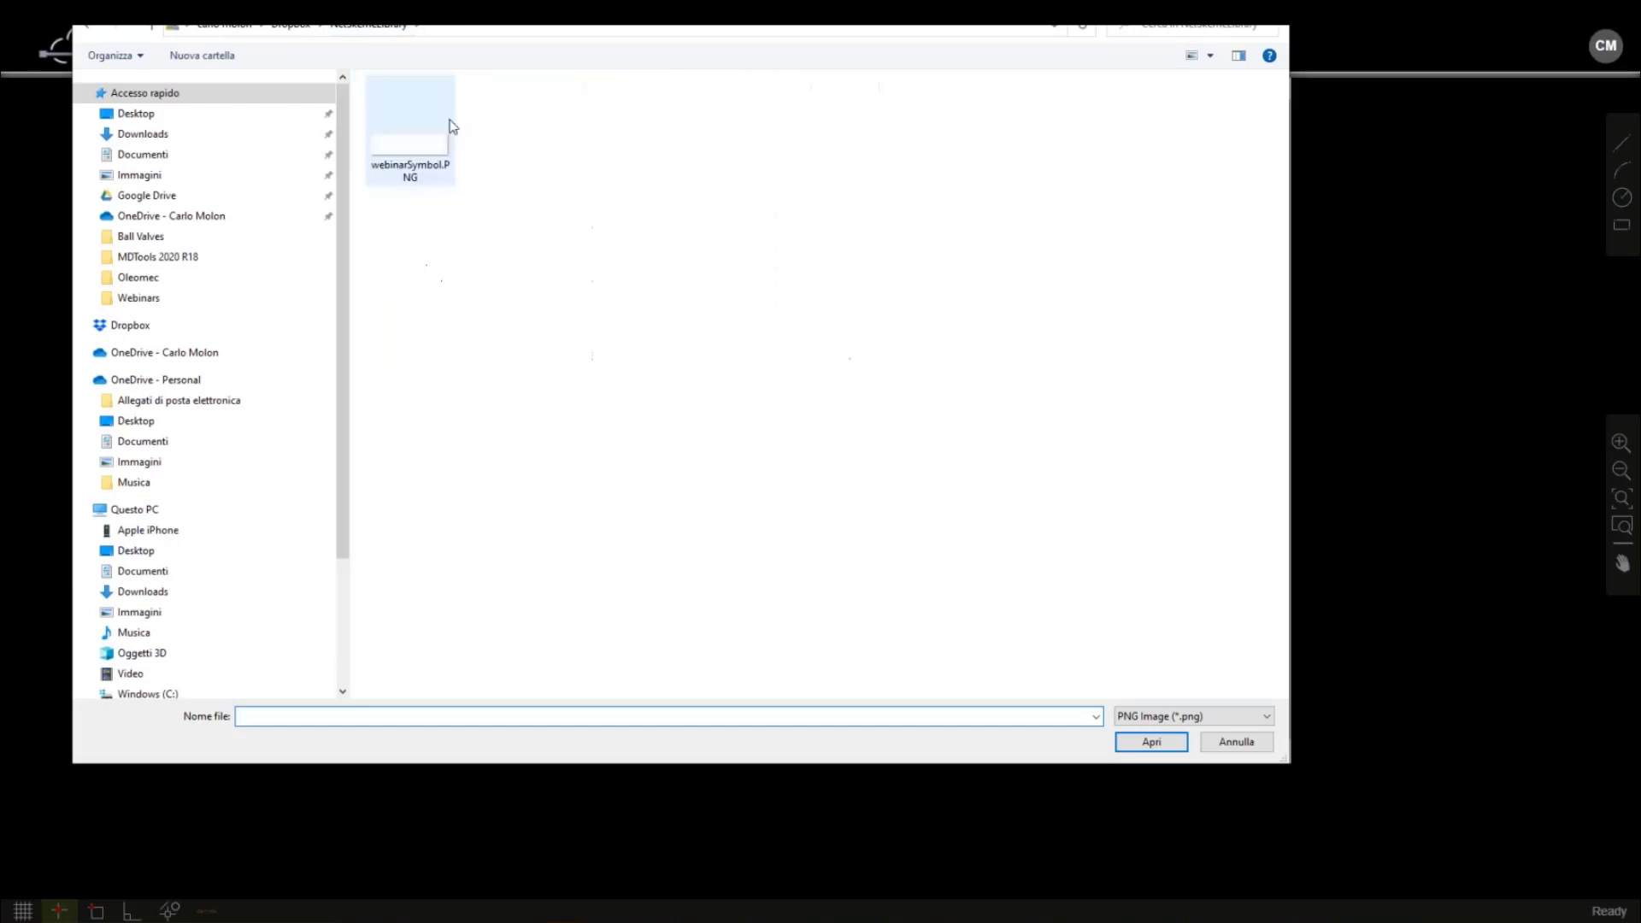
double_click(413, 146)
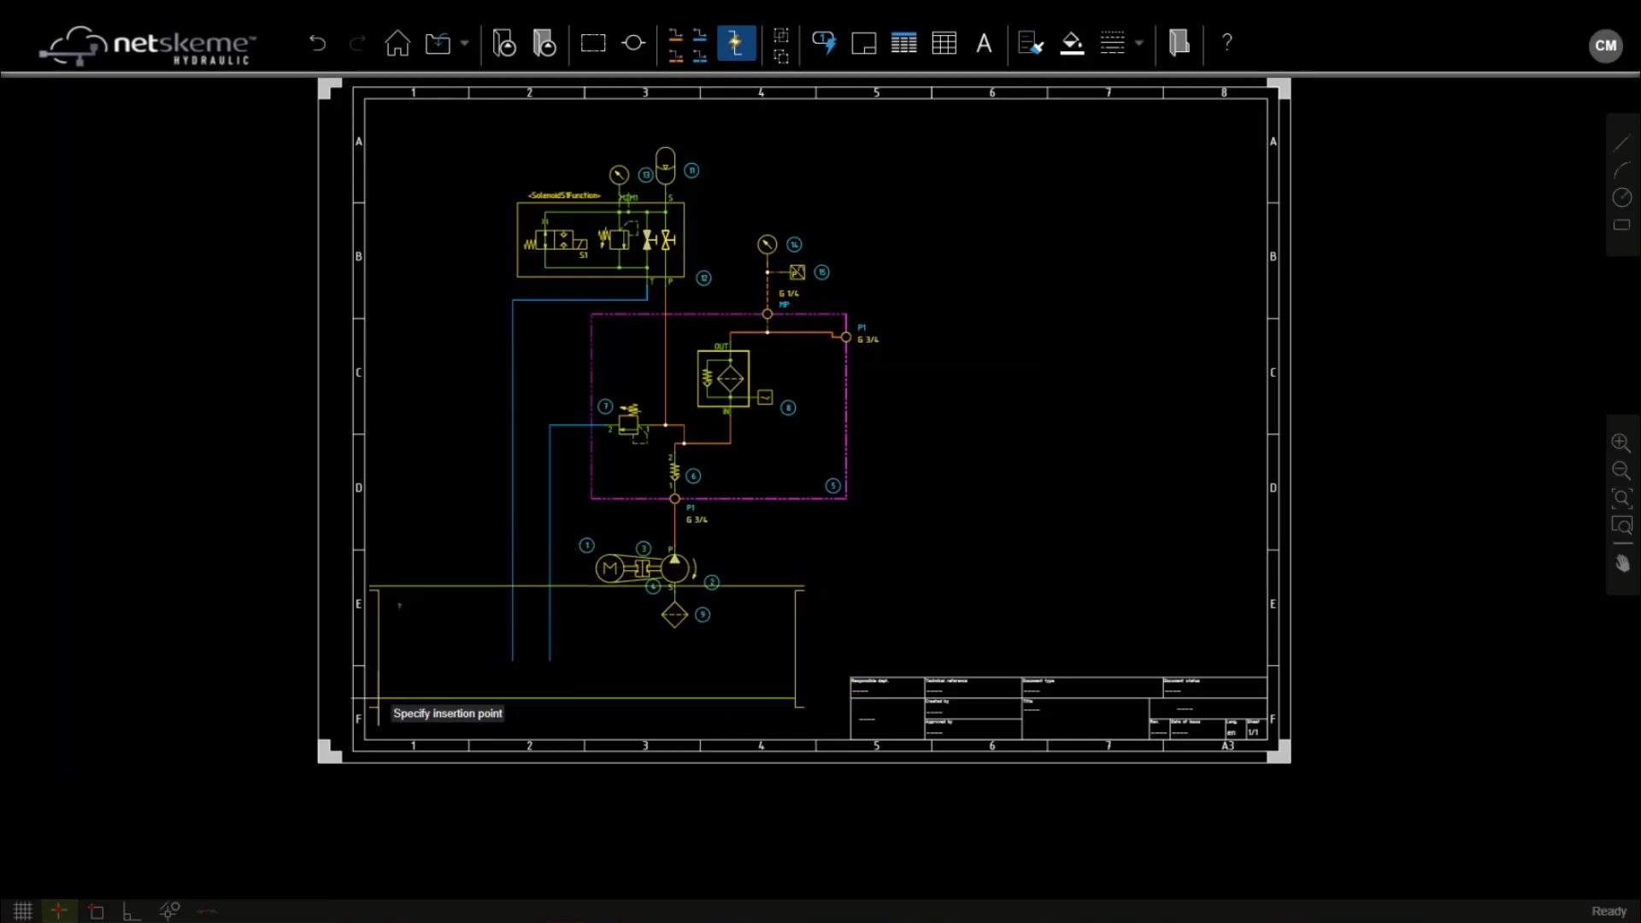
click(388, 709)
Nudge the motor, pump and filter group down inside the new tank
scroll(581, 547, up, 1)
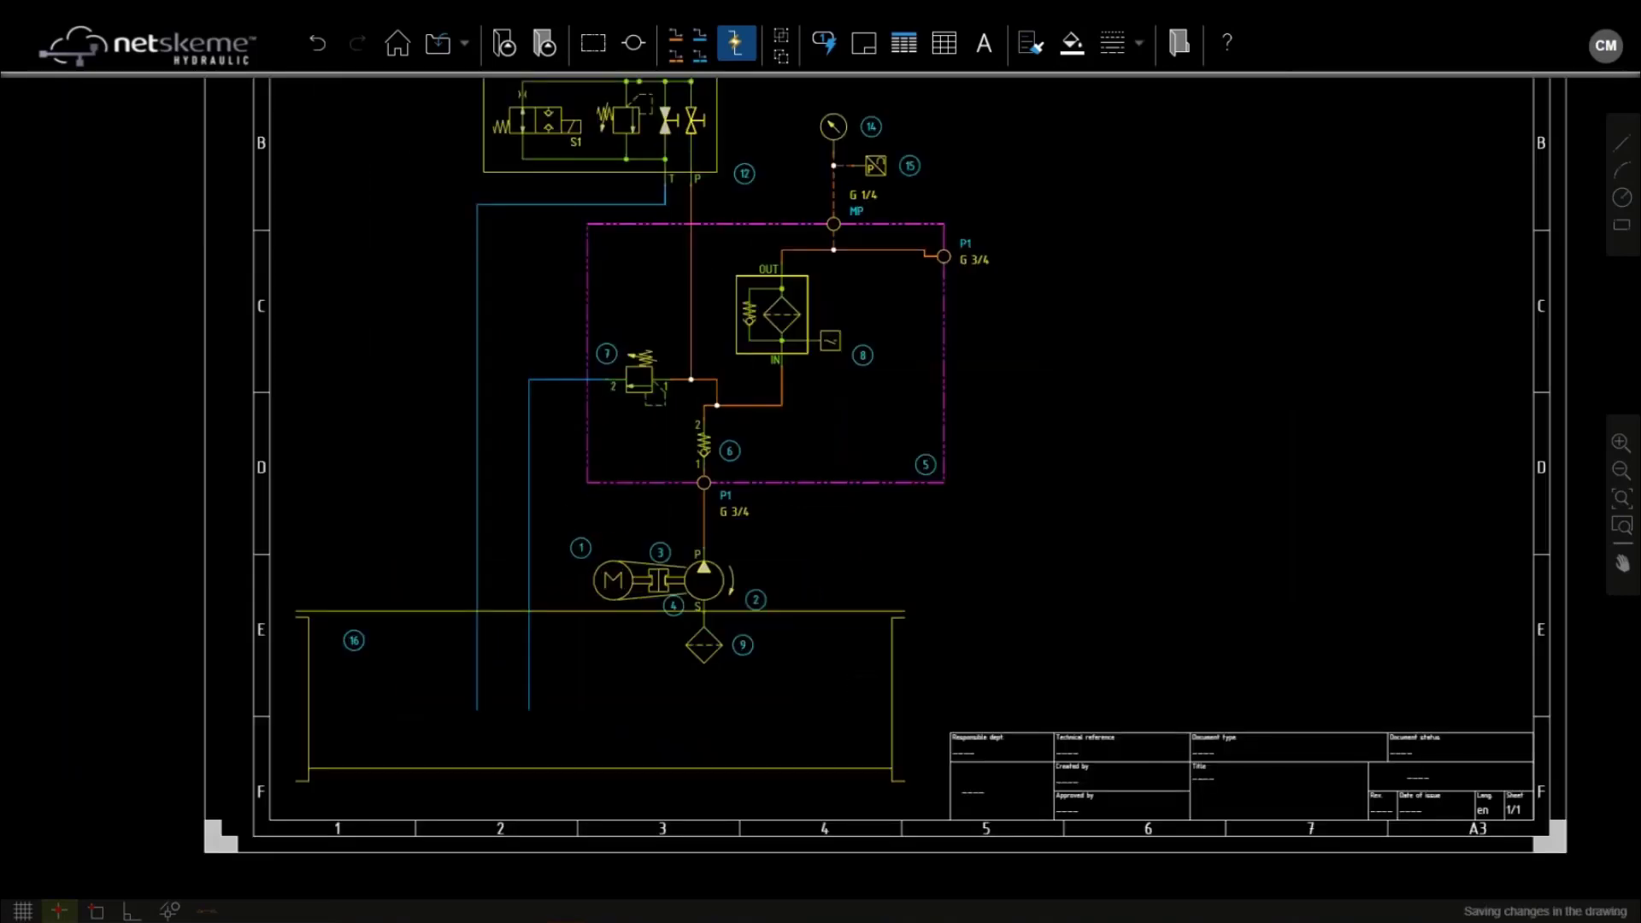
drag(559, 527, 886, 719)
key(Down)
key(Down)
key(Down)
key(Down)
key(Down)
key(Down)
key(Down)
key(Down)
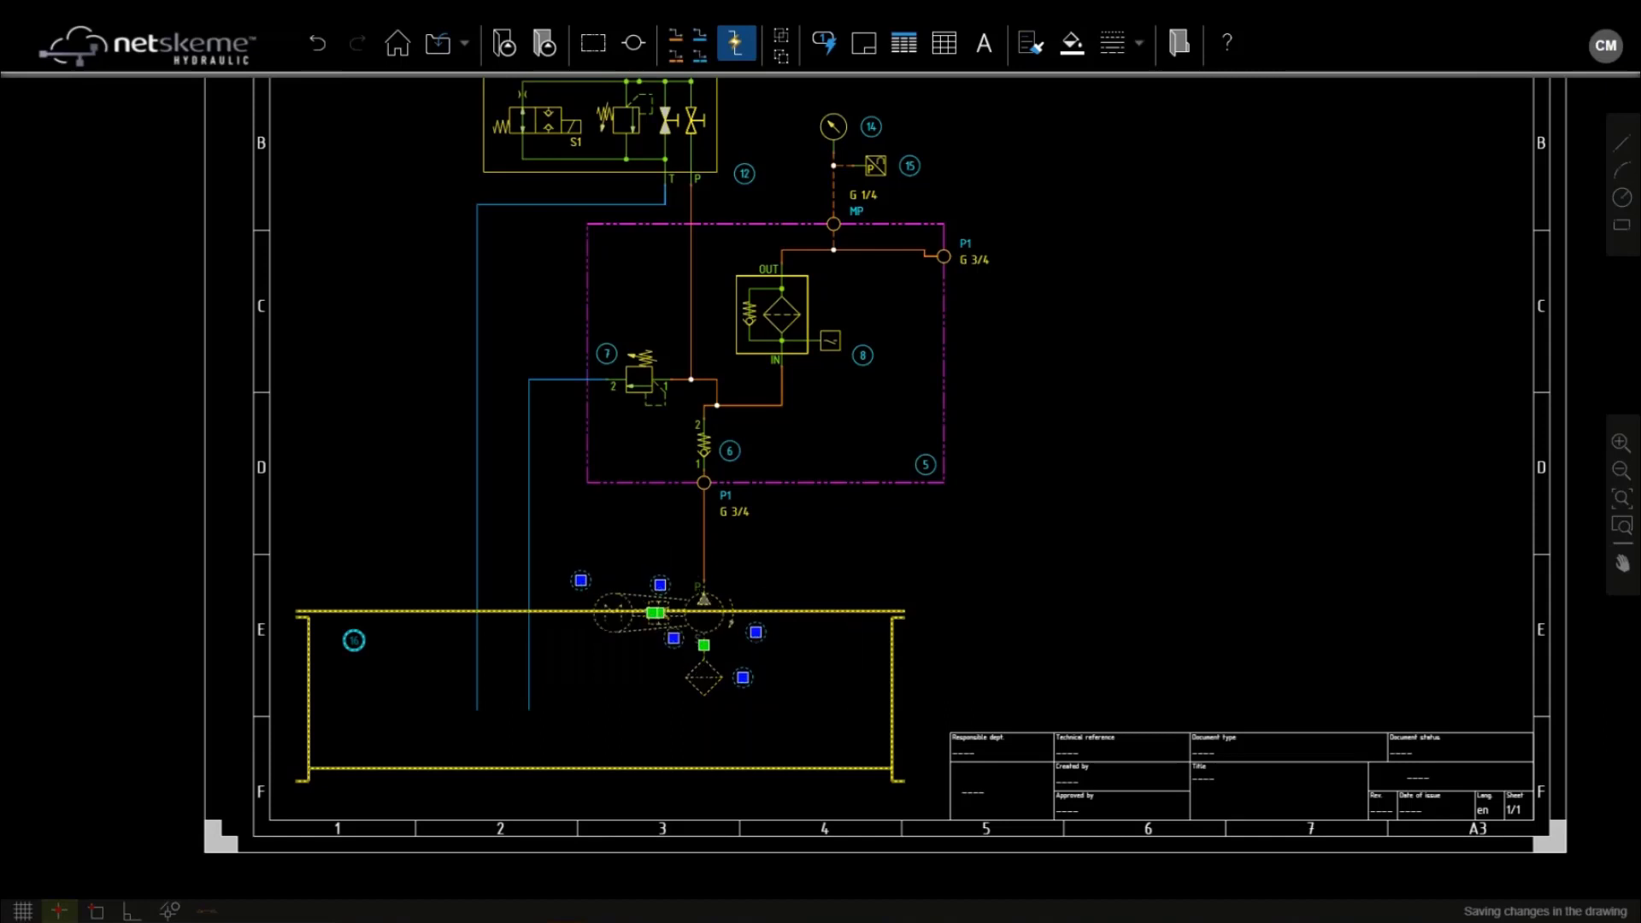
key(Down)
key(Down)
key(Down)
key(Down)
key(Down)
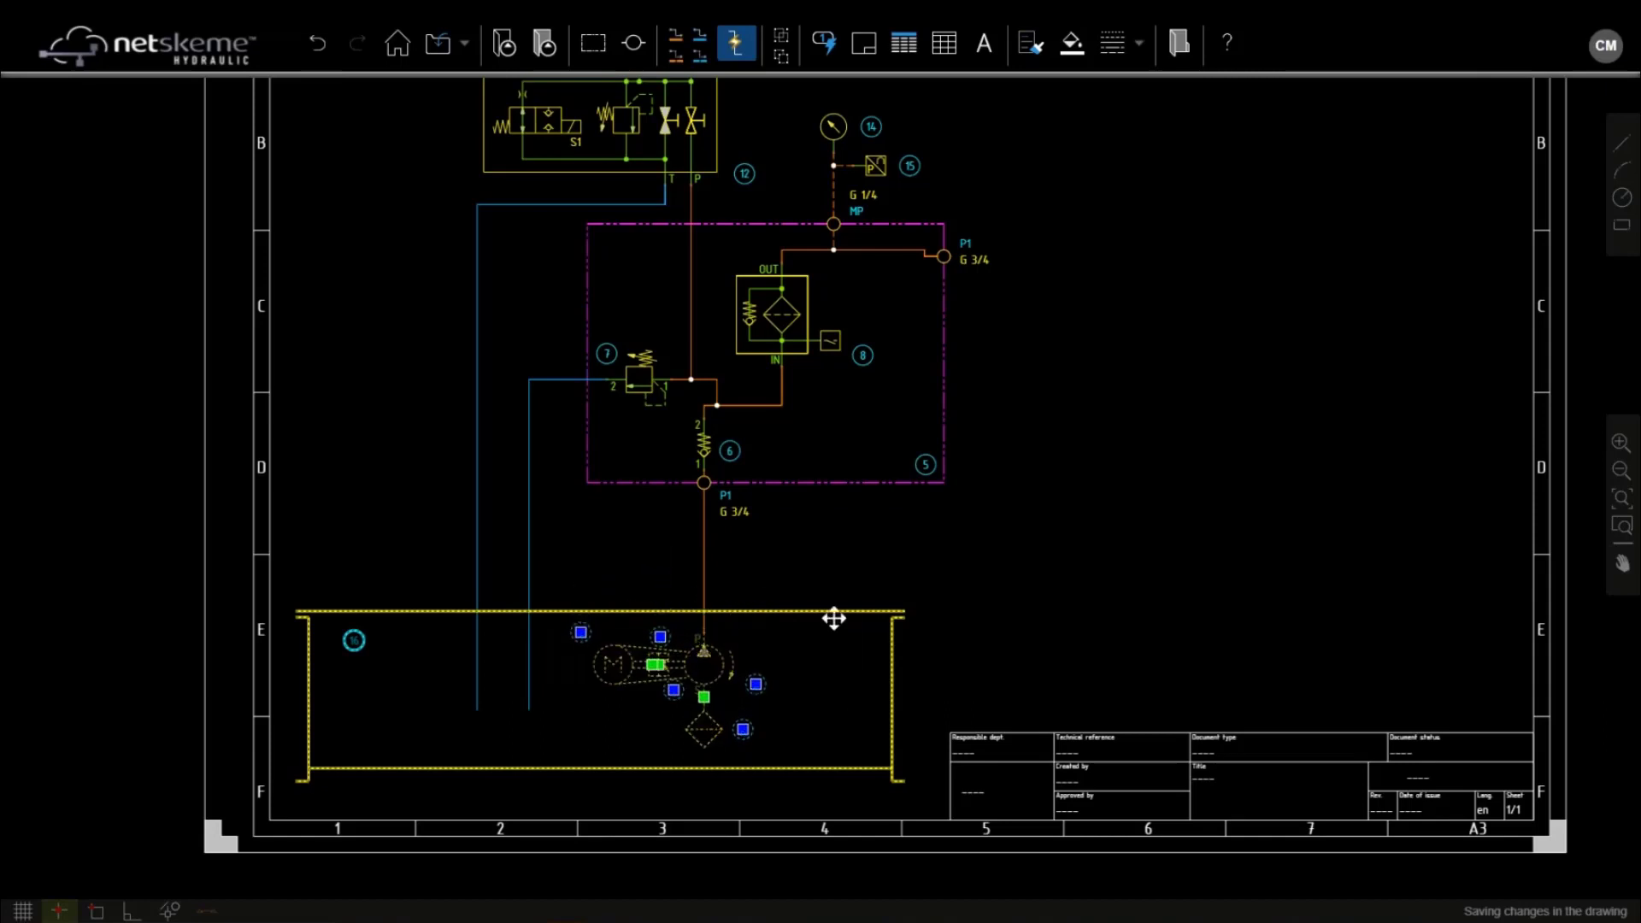
click(504, 43)
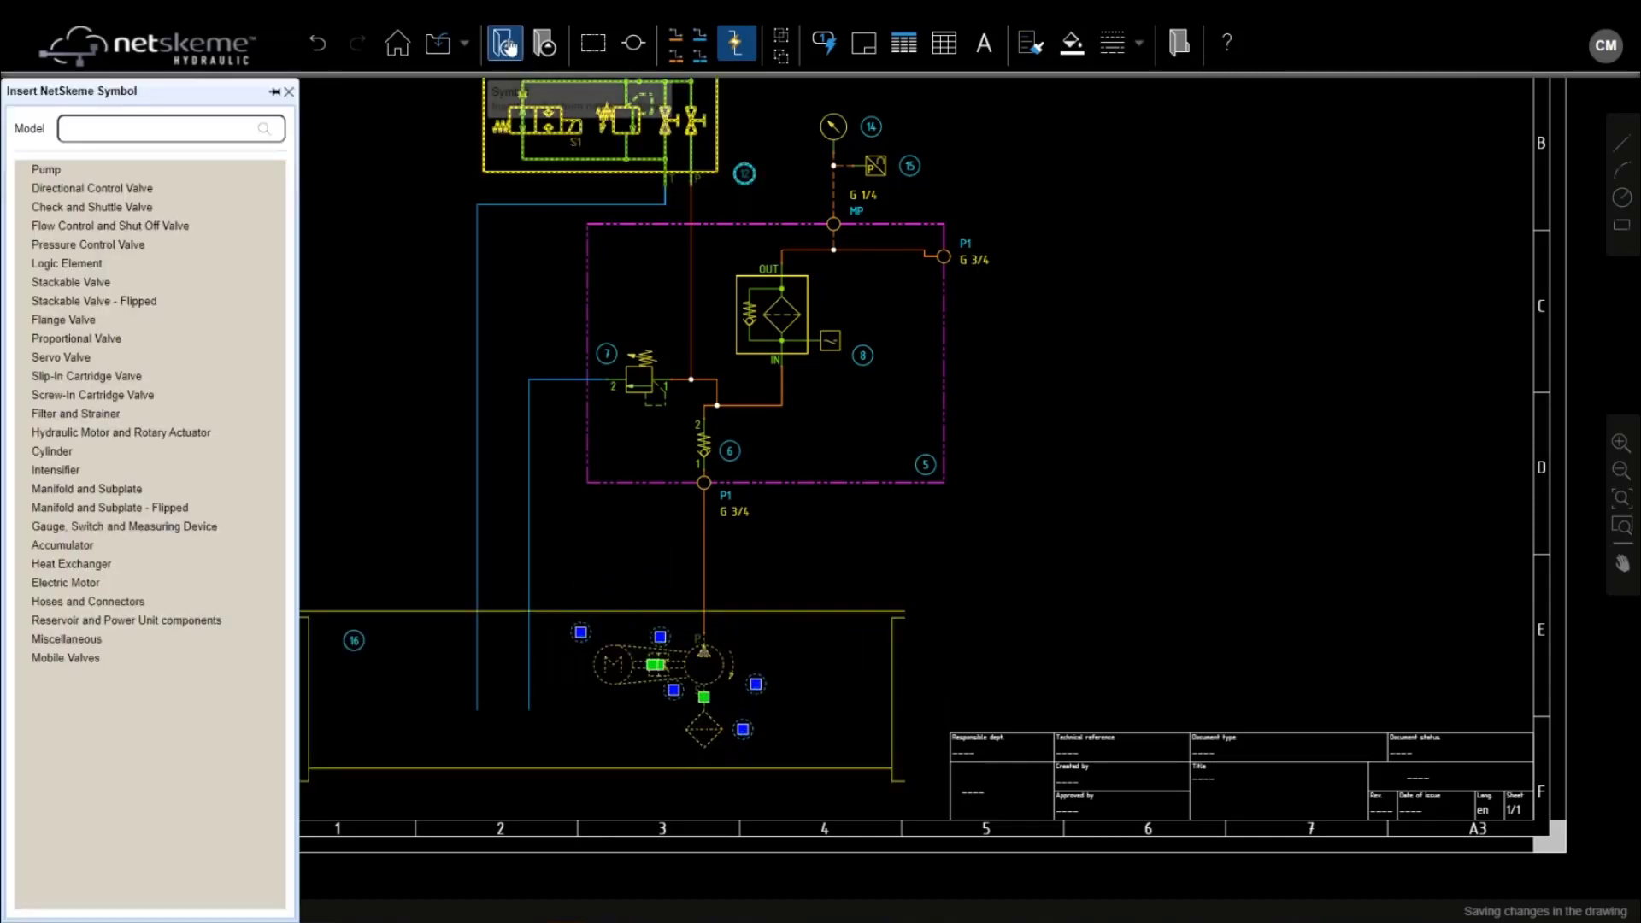
Place an Air Breather symbol from Power Unit Components on the tank top
click(22, 621)
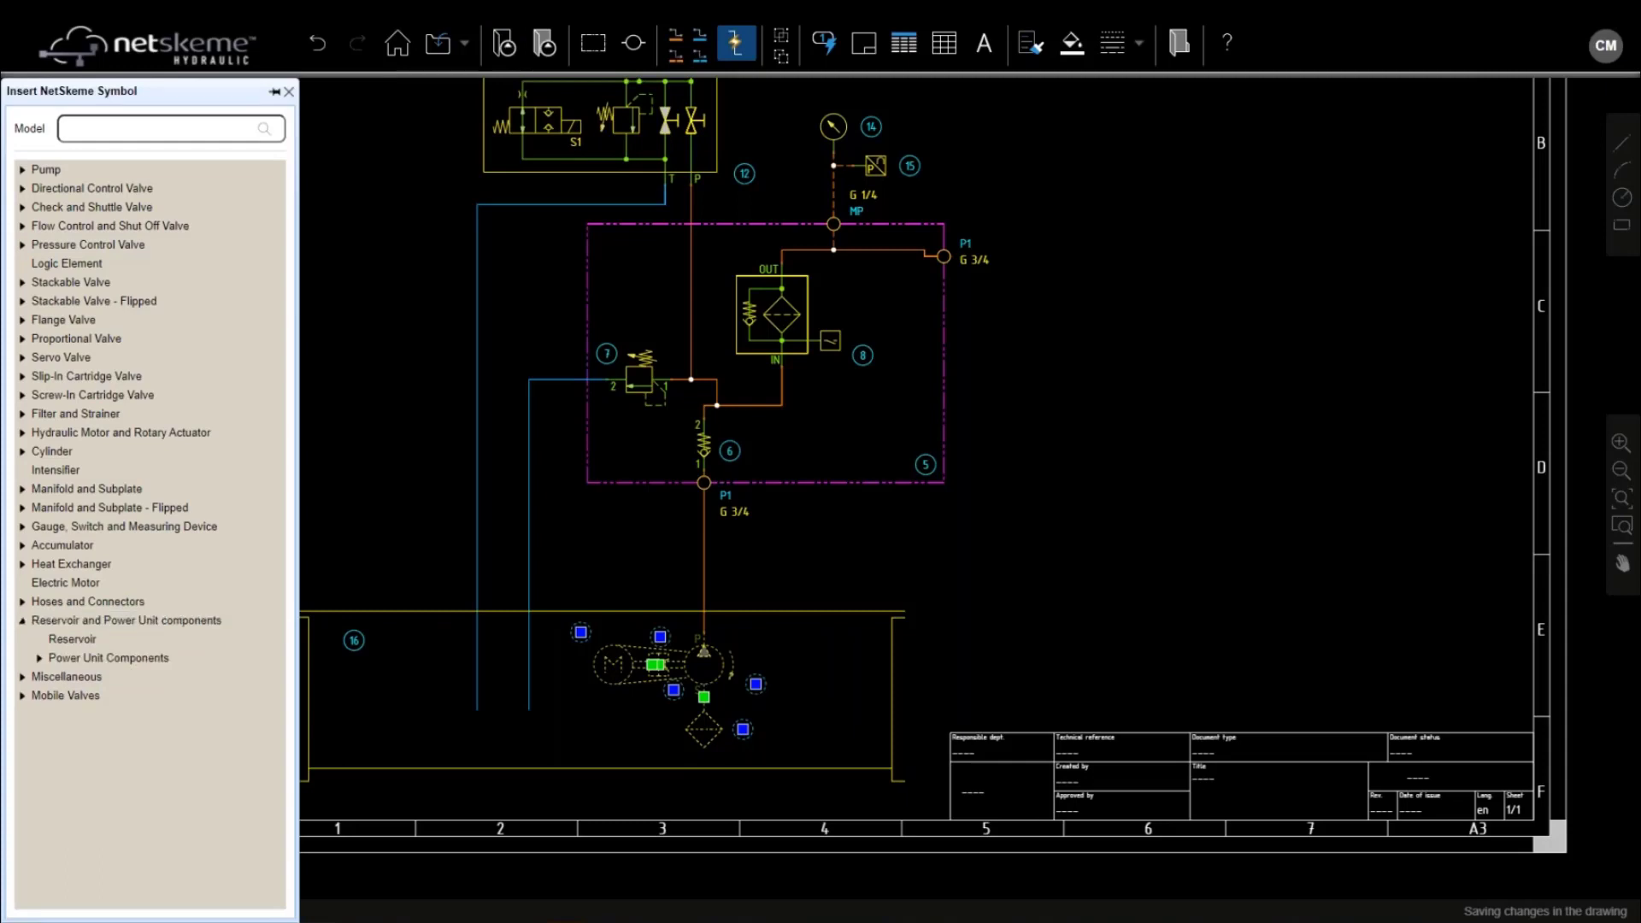
click(40, 659)
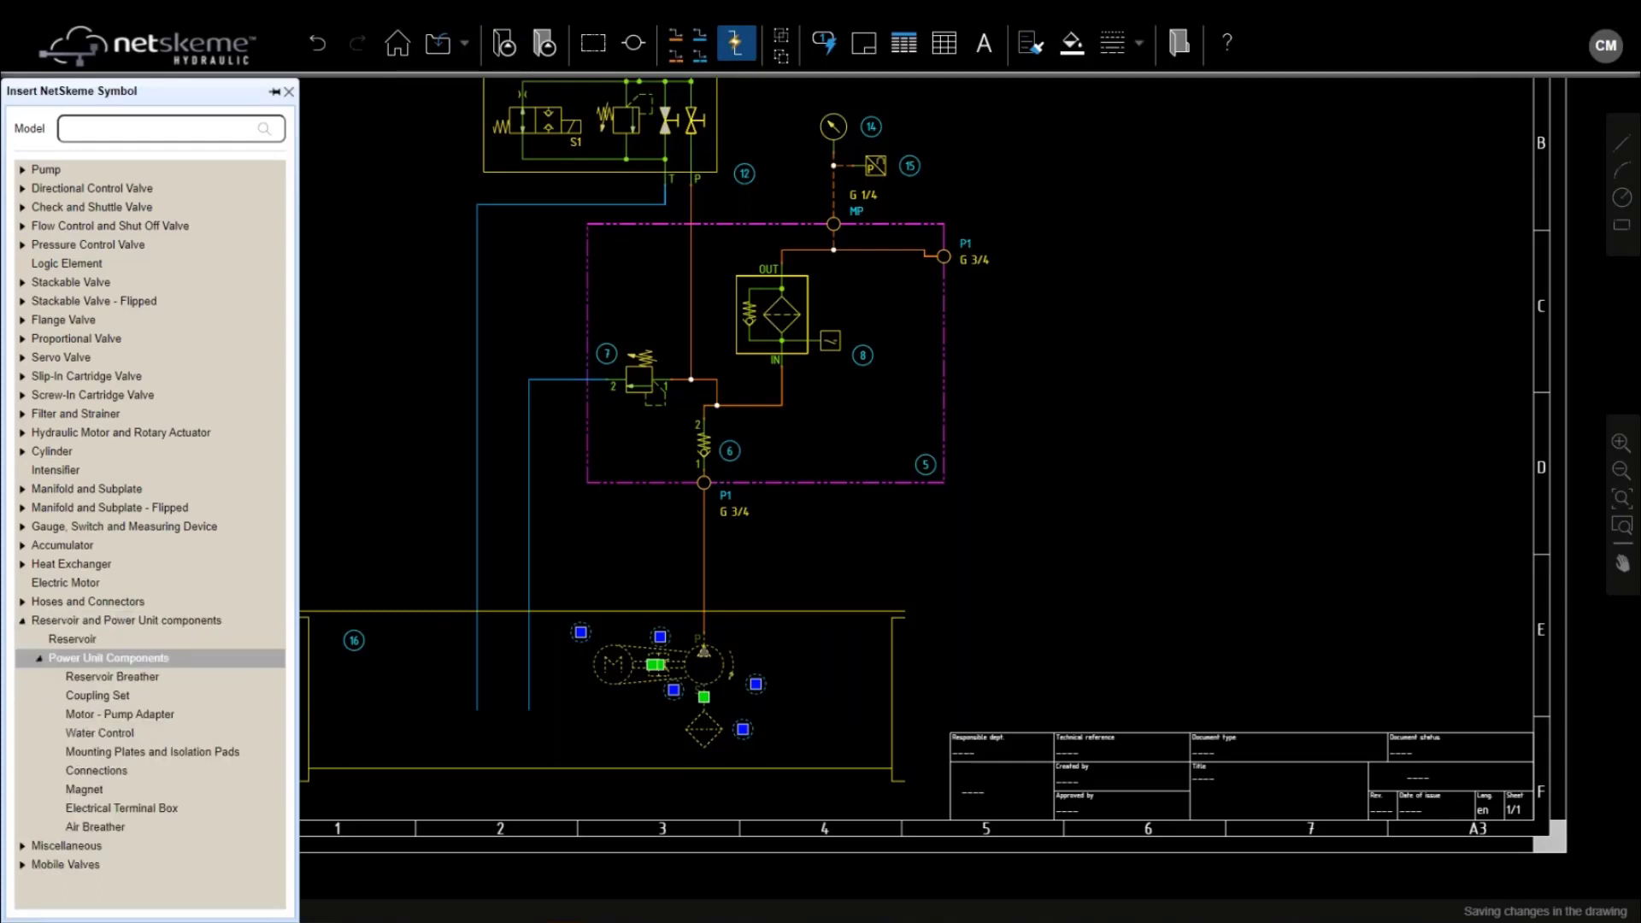
click(120, 831)
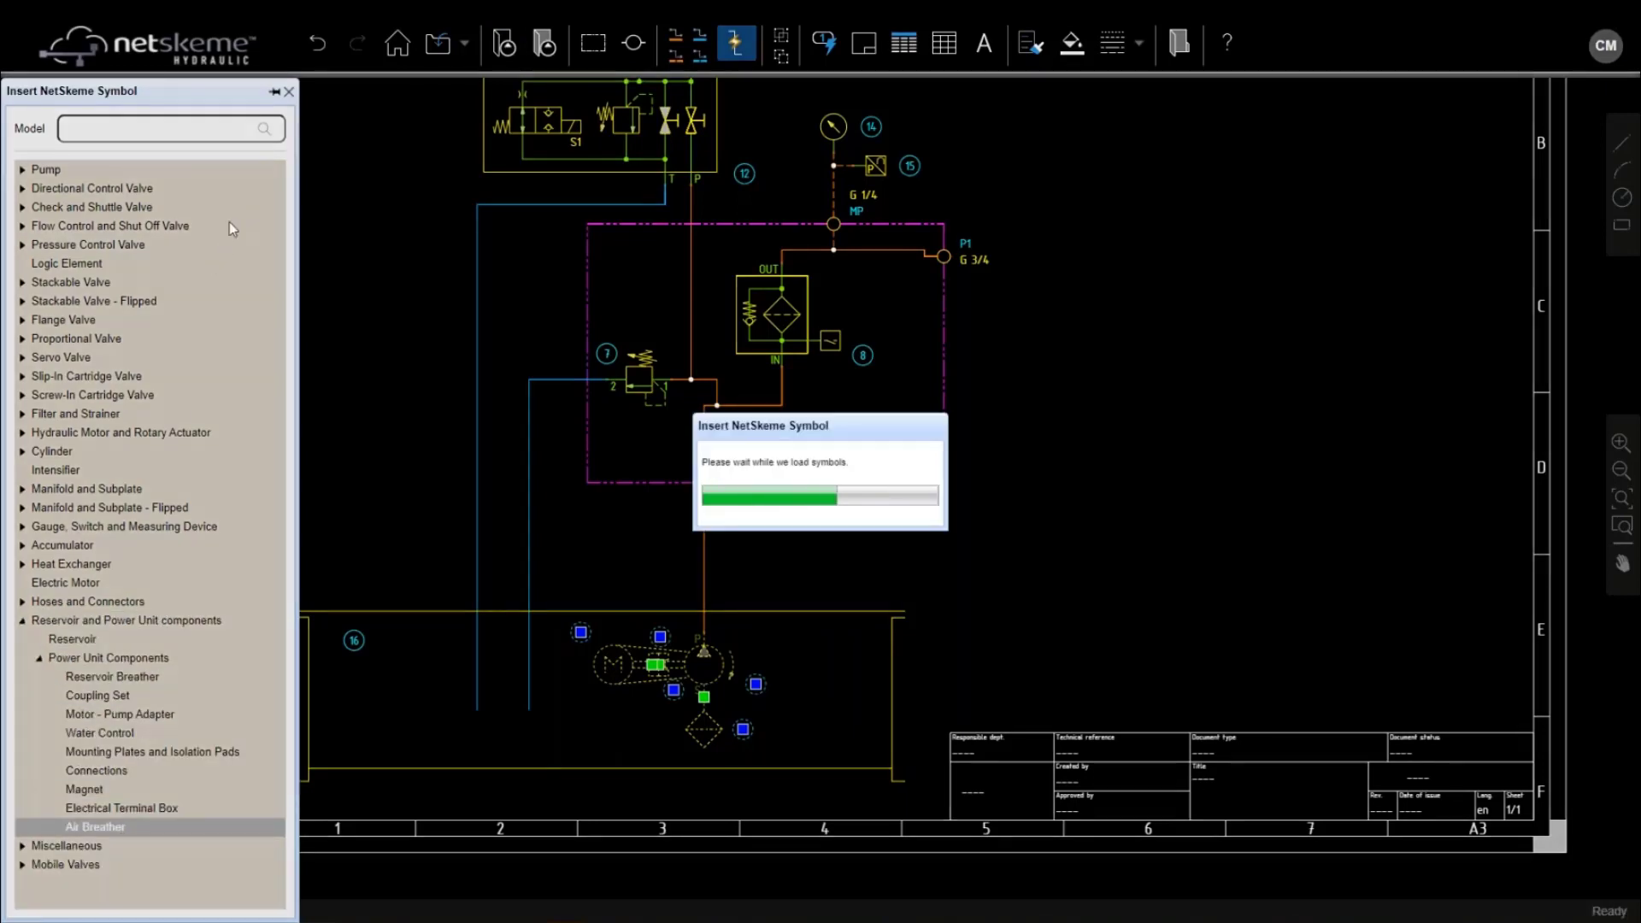
mouse_move(69, 570)
mouse_down()
mouse_move(300, 568)
mouse_move(354, 598)
mouse_move(348, 611)
mouse_up()
Place a Fluid Level Indicator from the gauge and measuring devices beside the breather
click(22, 468)
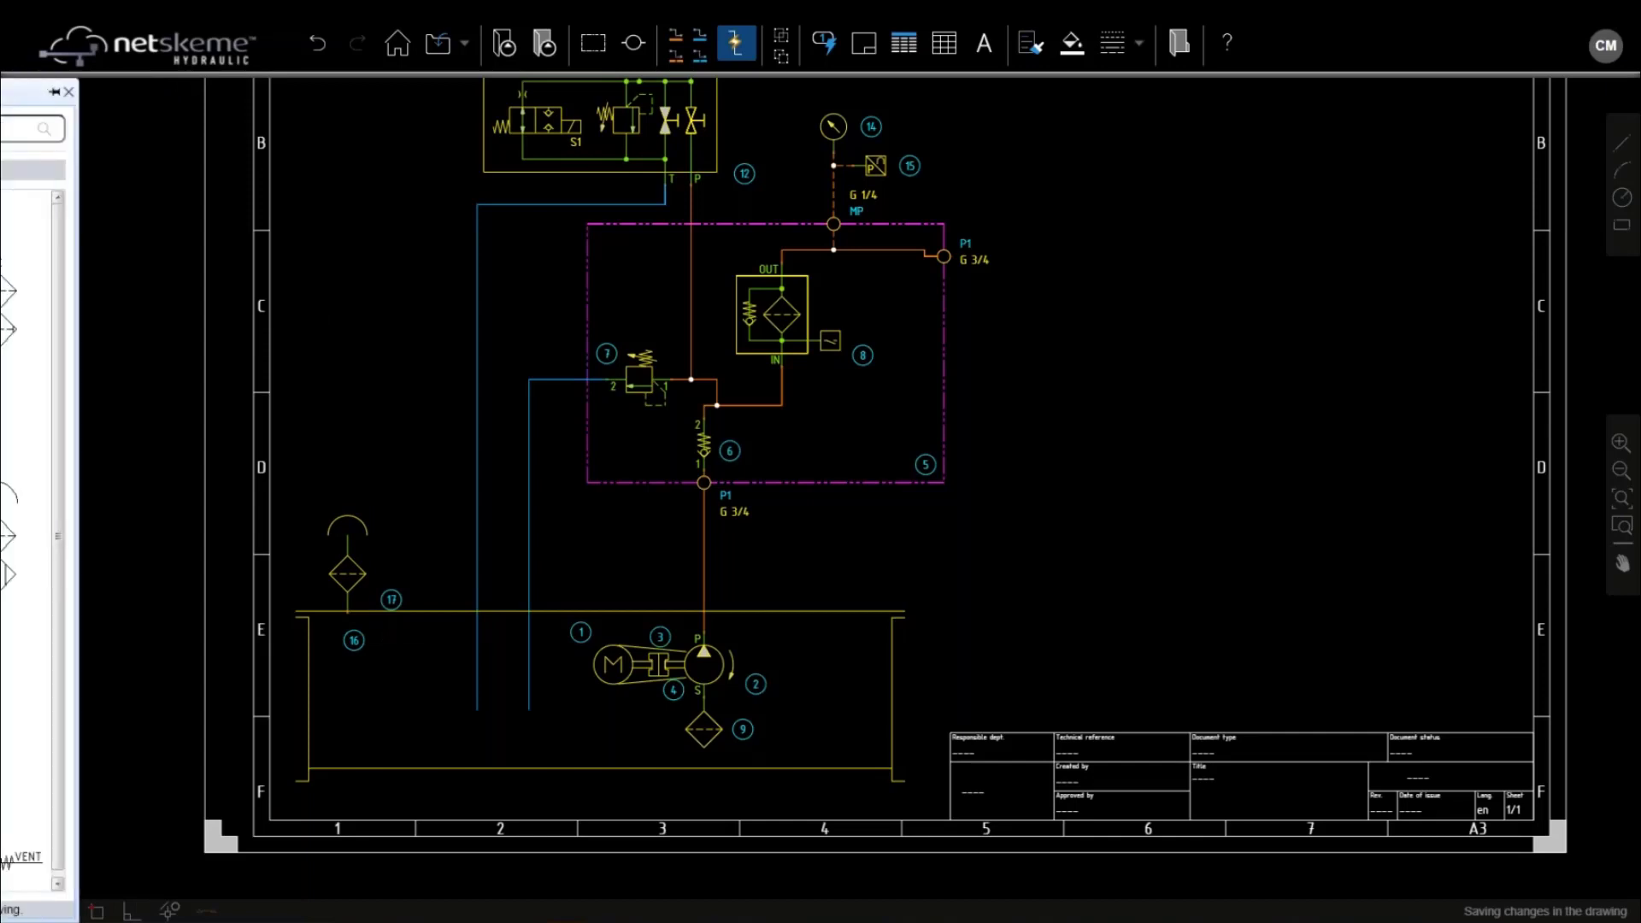
click(11, 171)
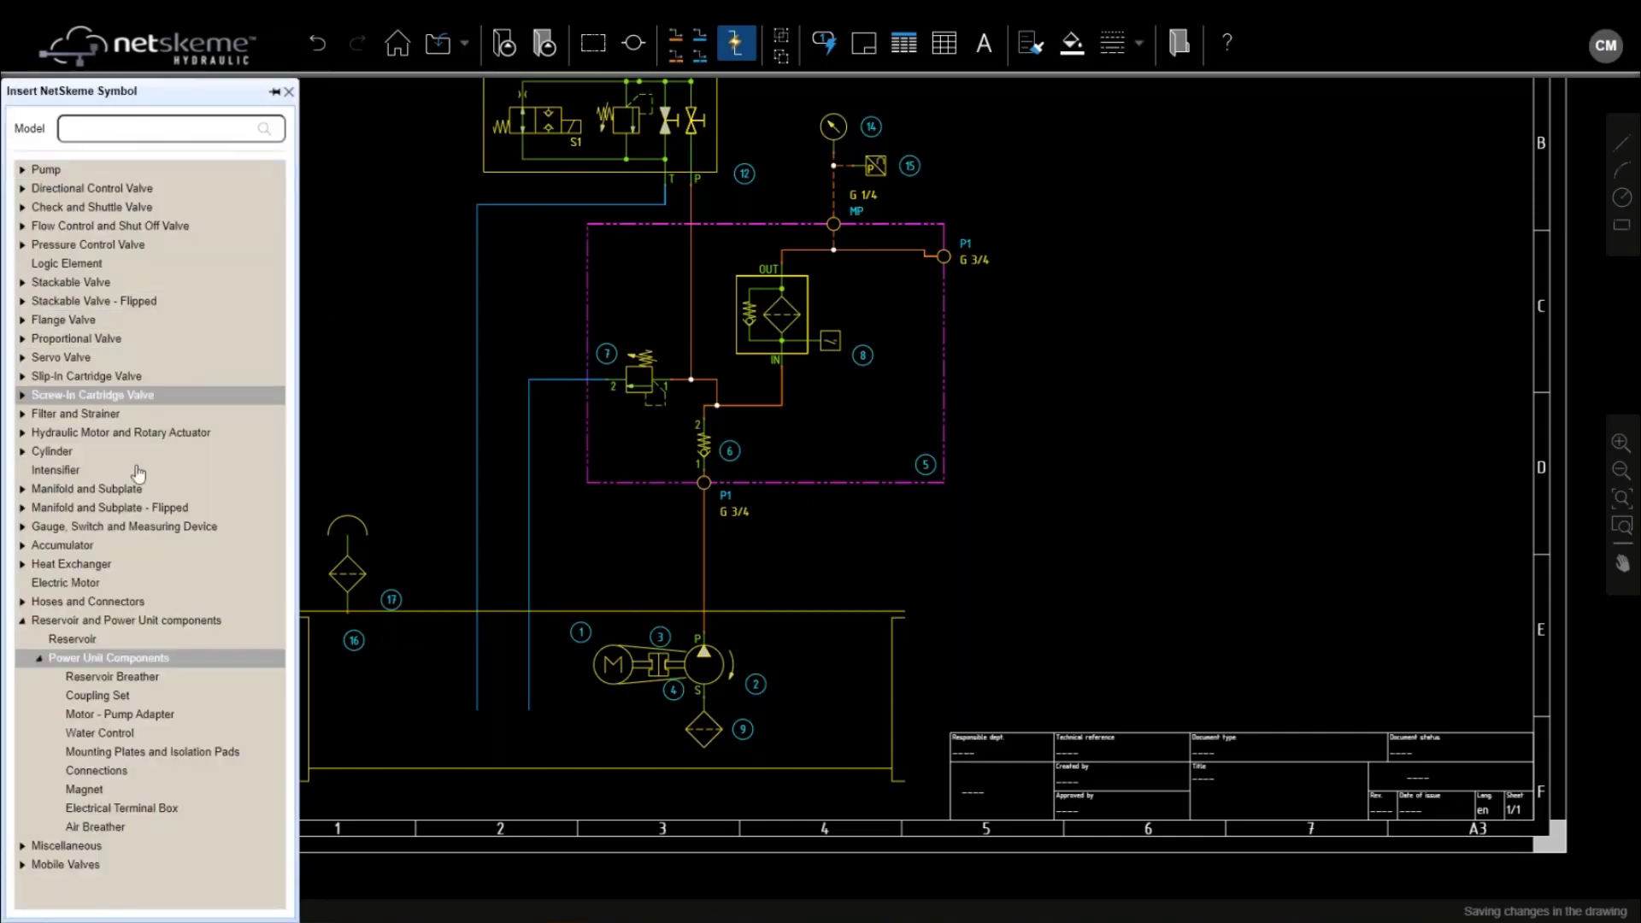
click(22, 528)
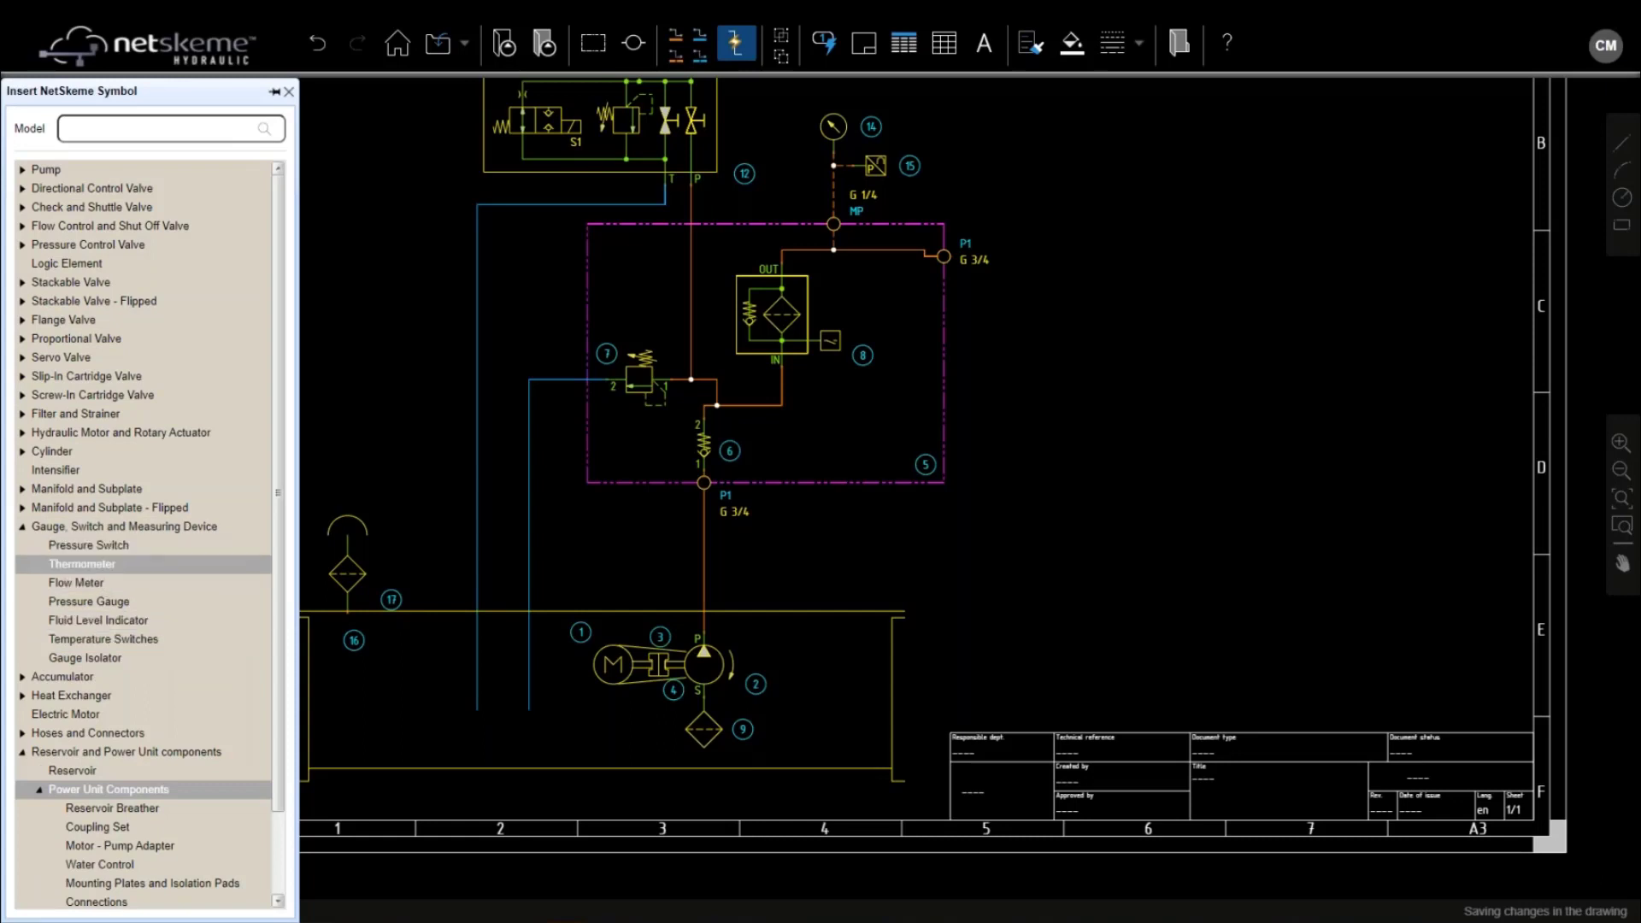
click(120, 623)
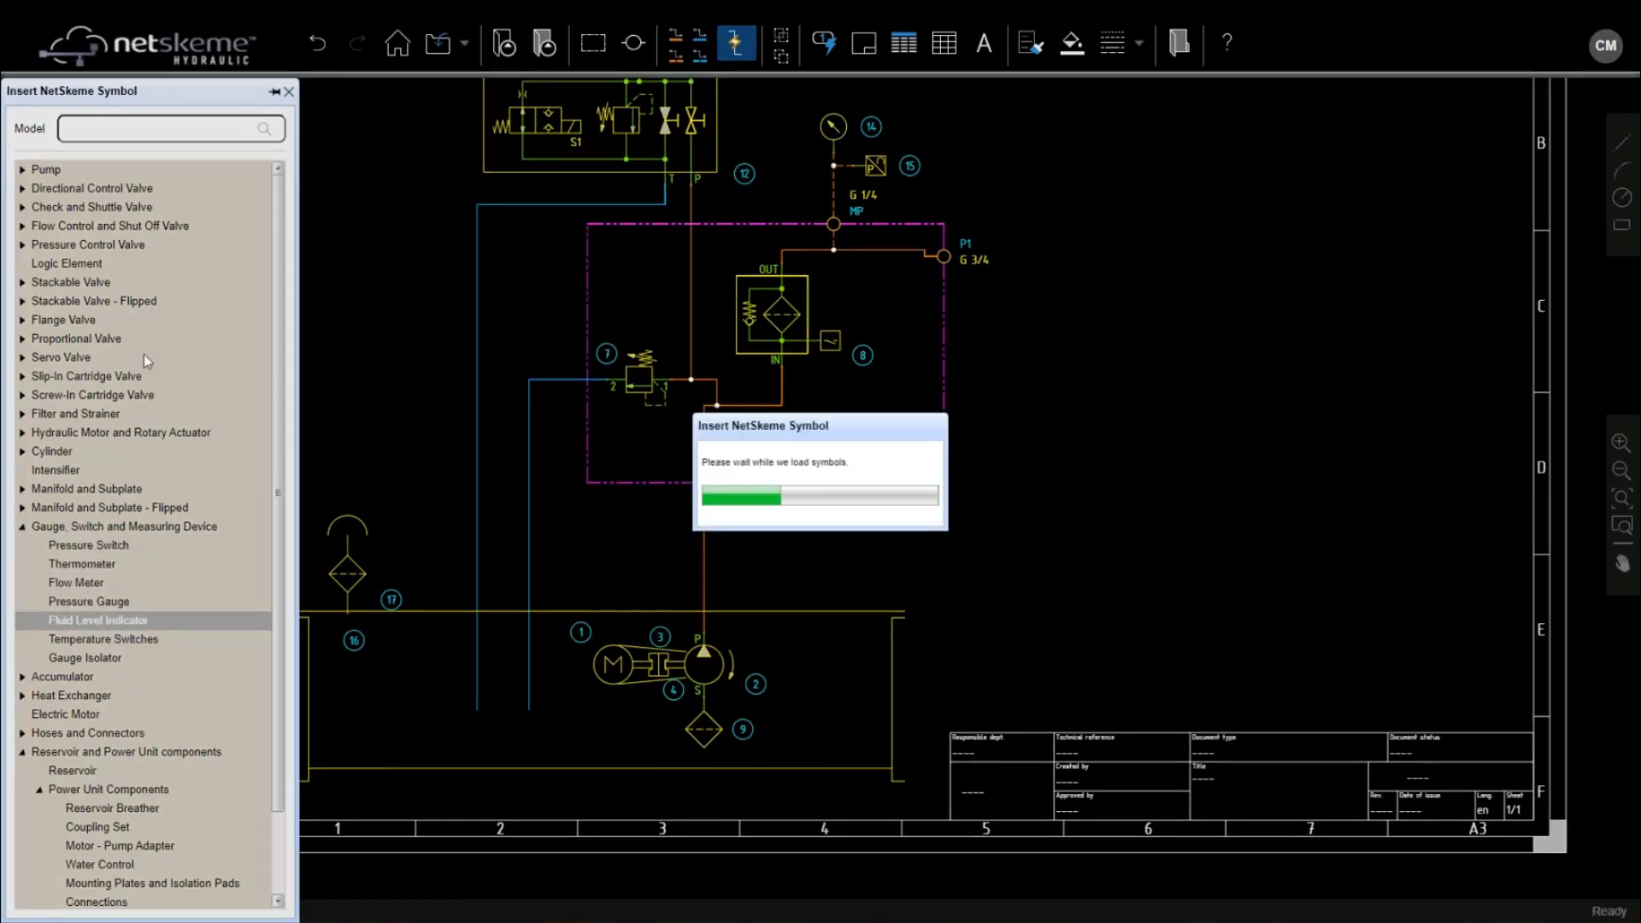
scroll(152, 509, down, 1)
drag(97, 662, 425, 608)
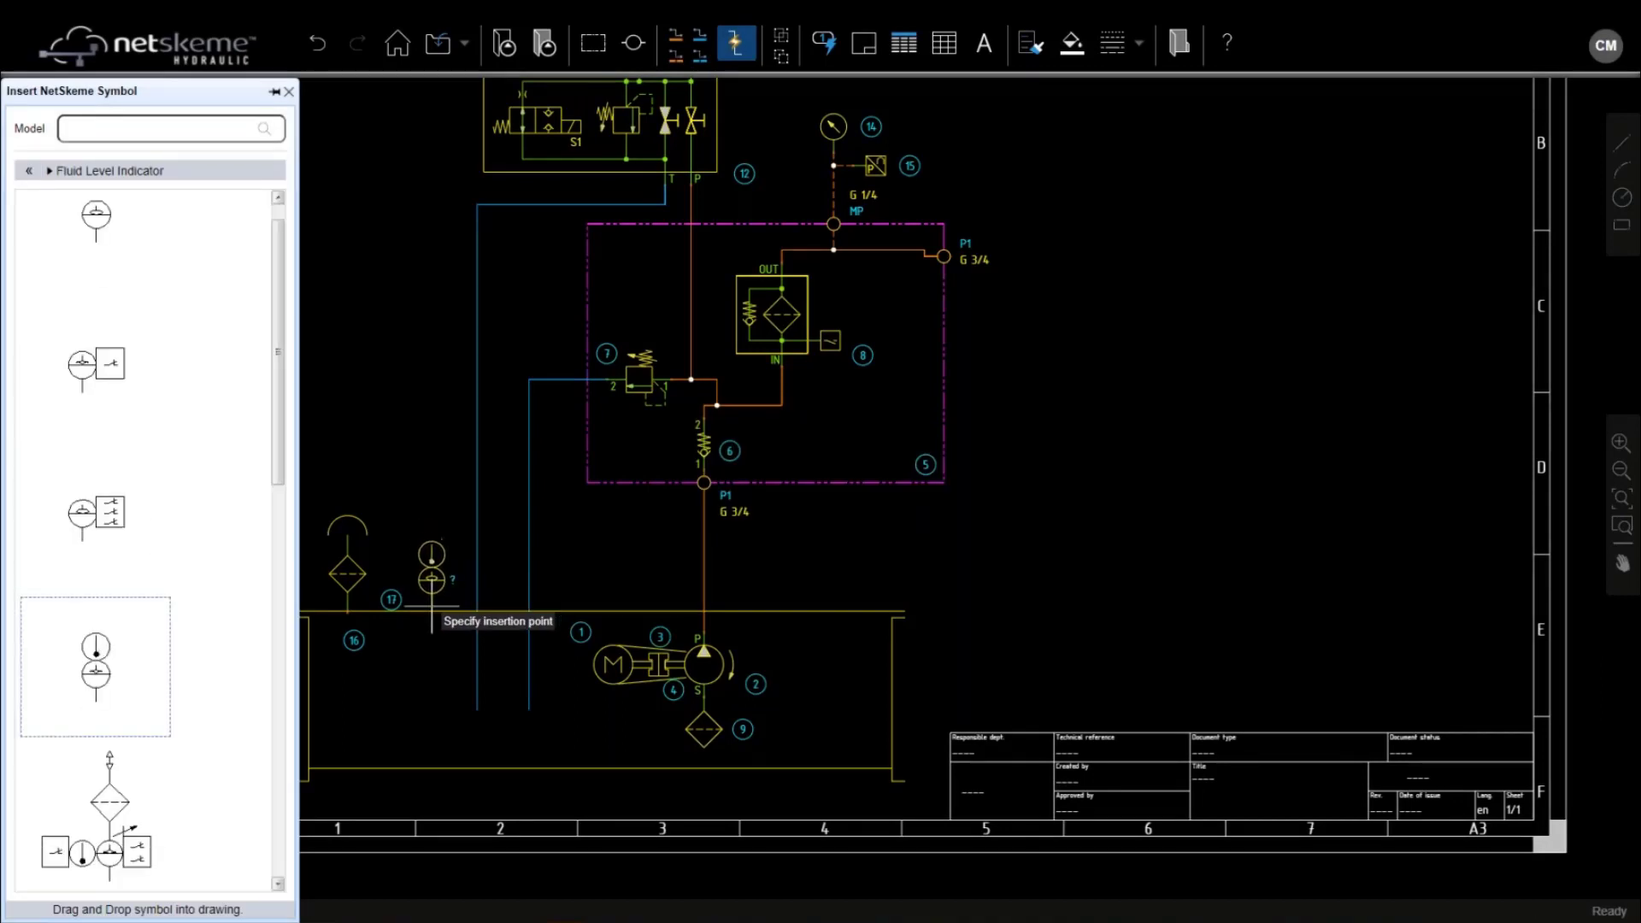
click(431, 598)
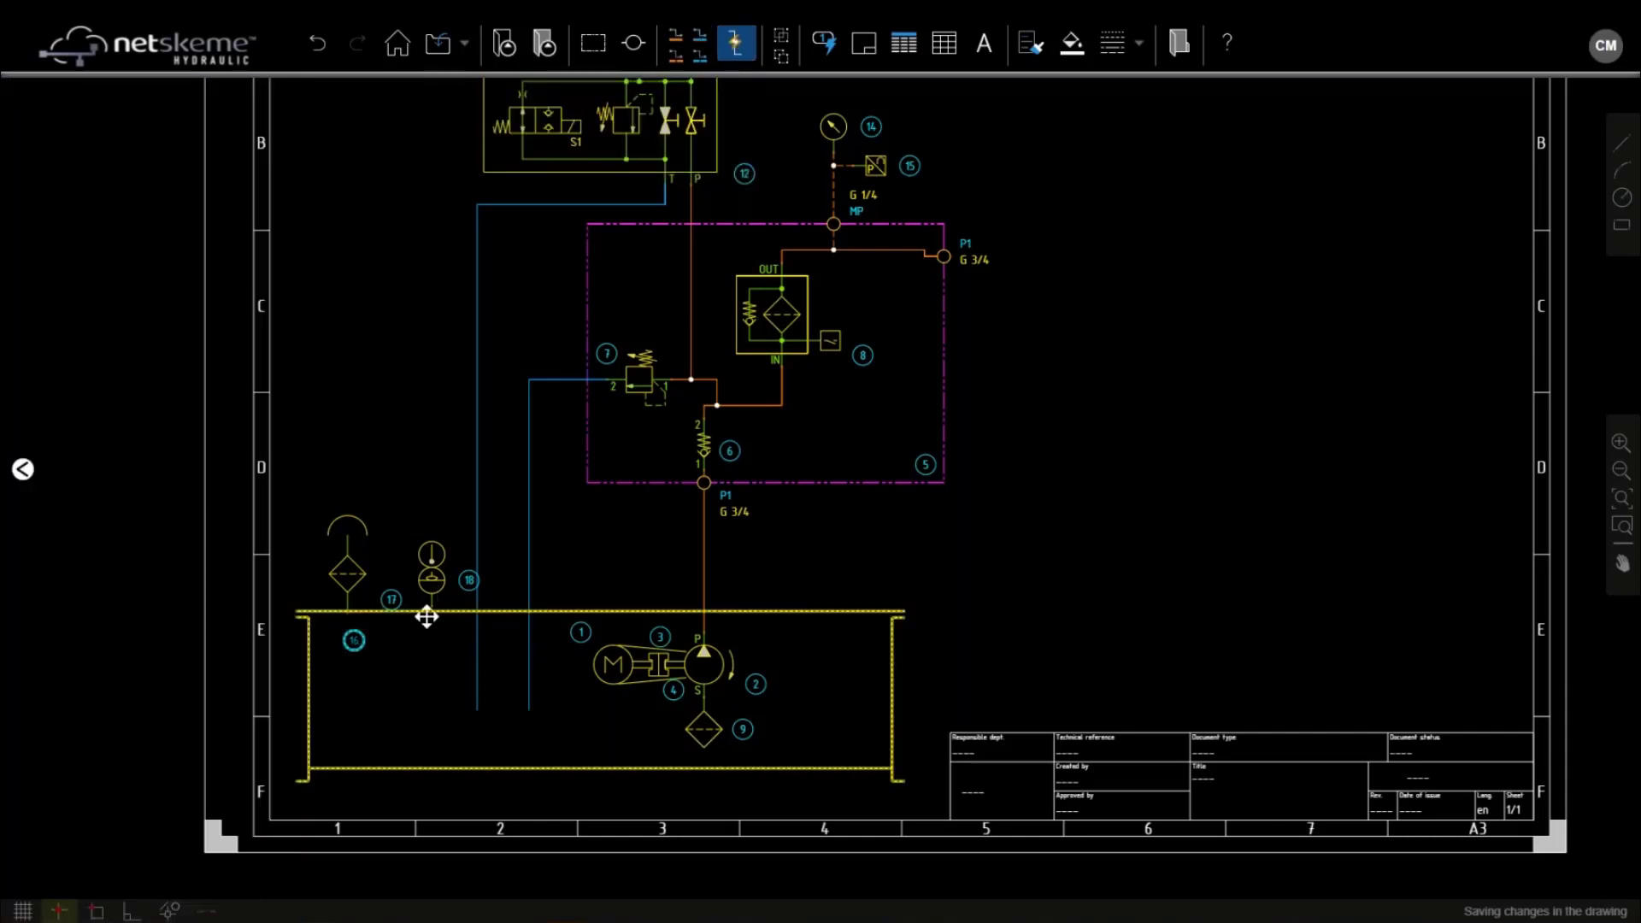
Draw connection lines from the level indicator and the air breather down into the tank
scroll(426, 616, up, 3)
click(700, 35)
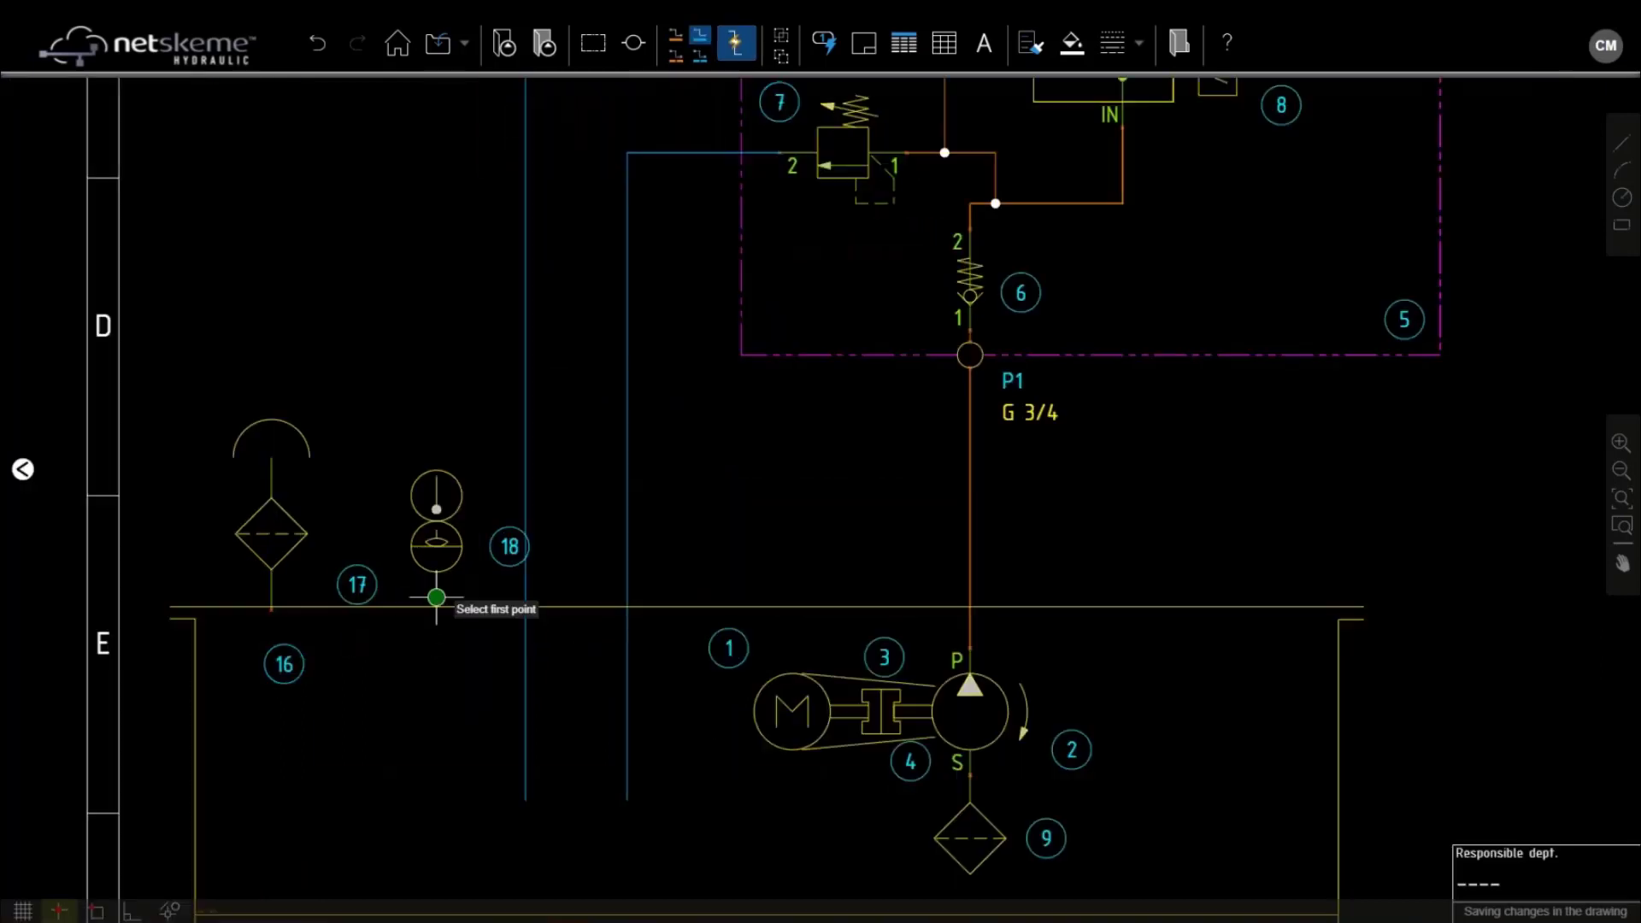
click(436, 597)
click(437, 812)
click(271, 607)
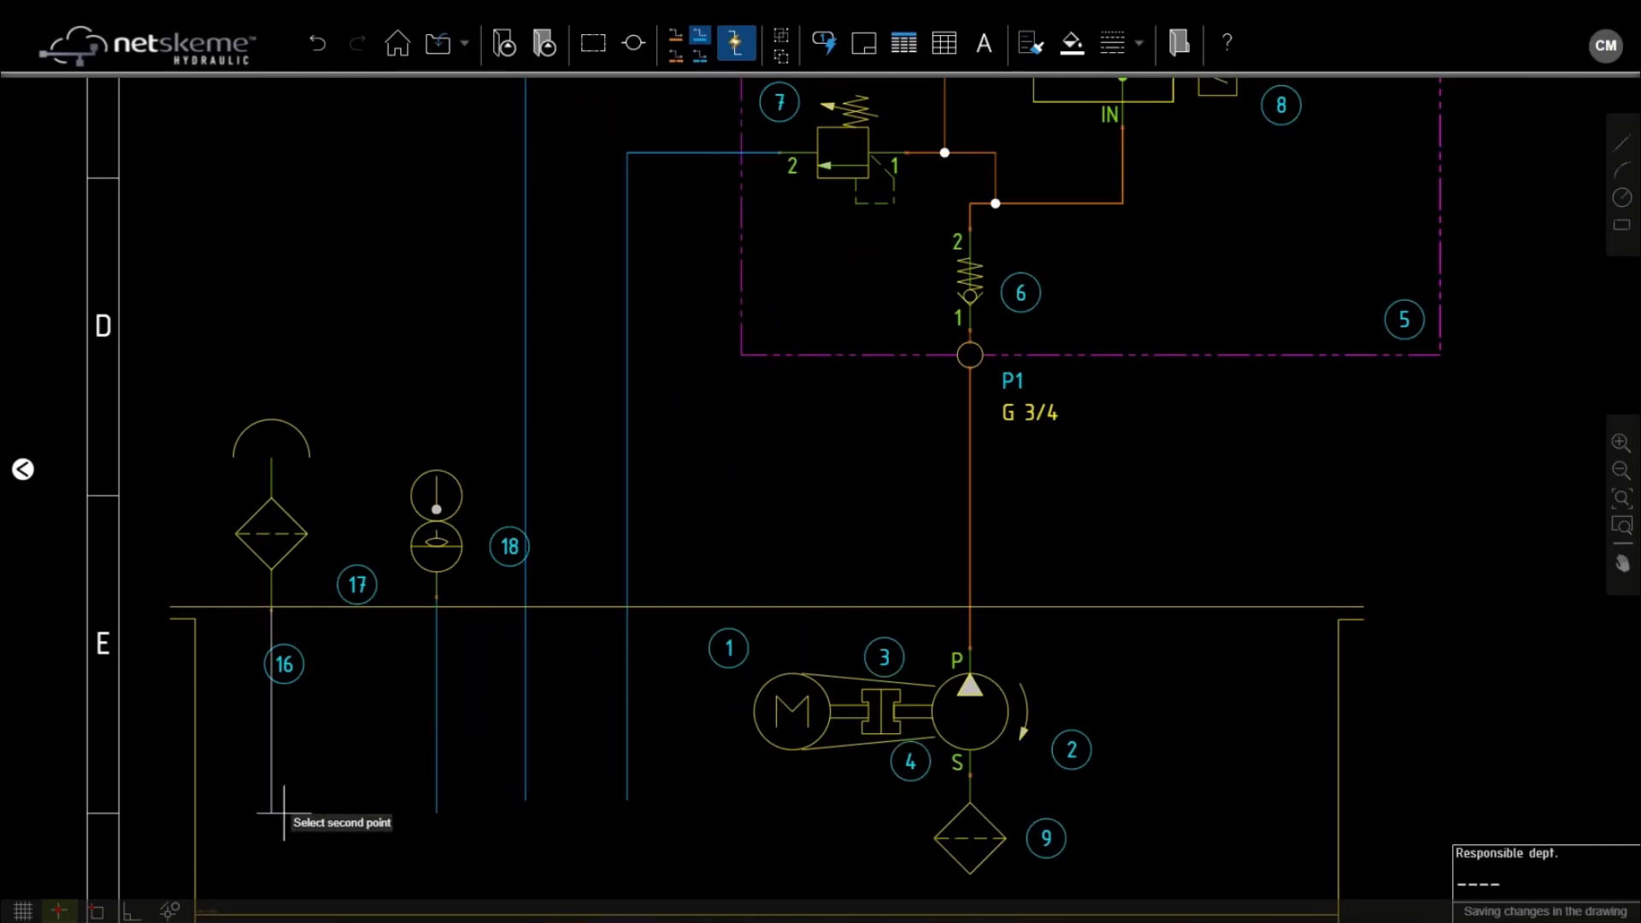
click(270, 812)
key(Escape)
Nudge the breather upward, put balloon 17 above it and balloon 16 left of its line
click(293, 524)
key(Up)
key(Up)
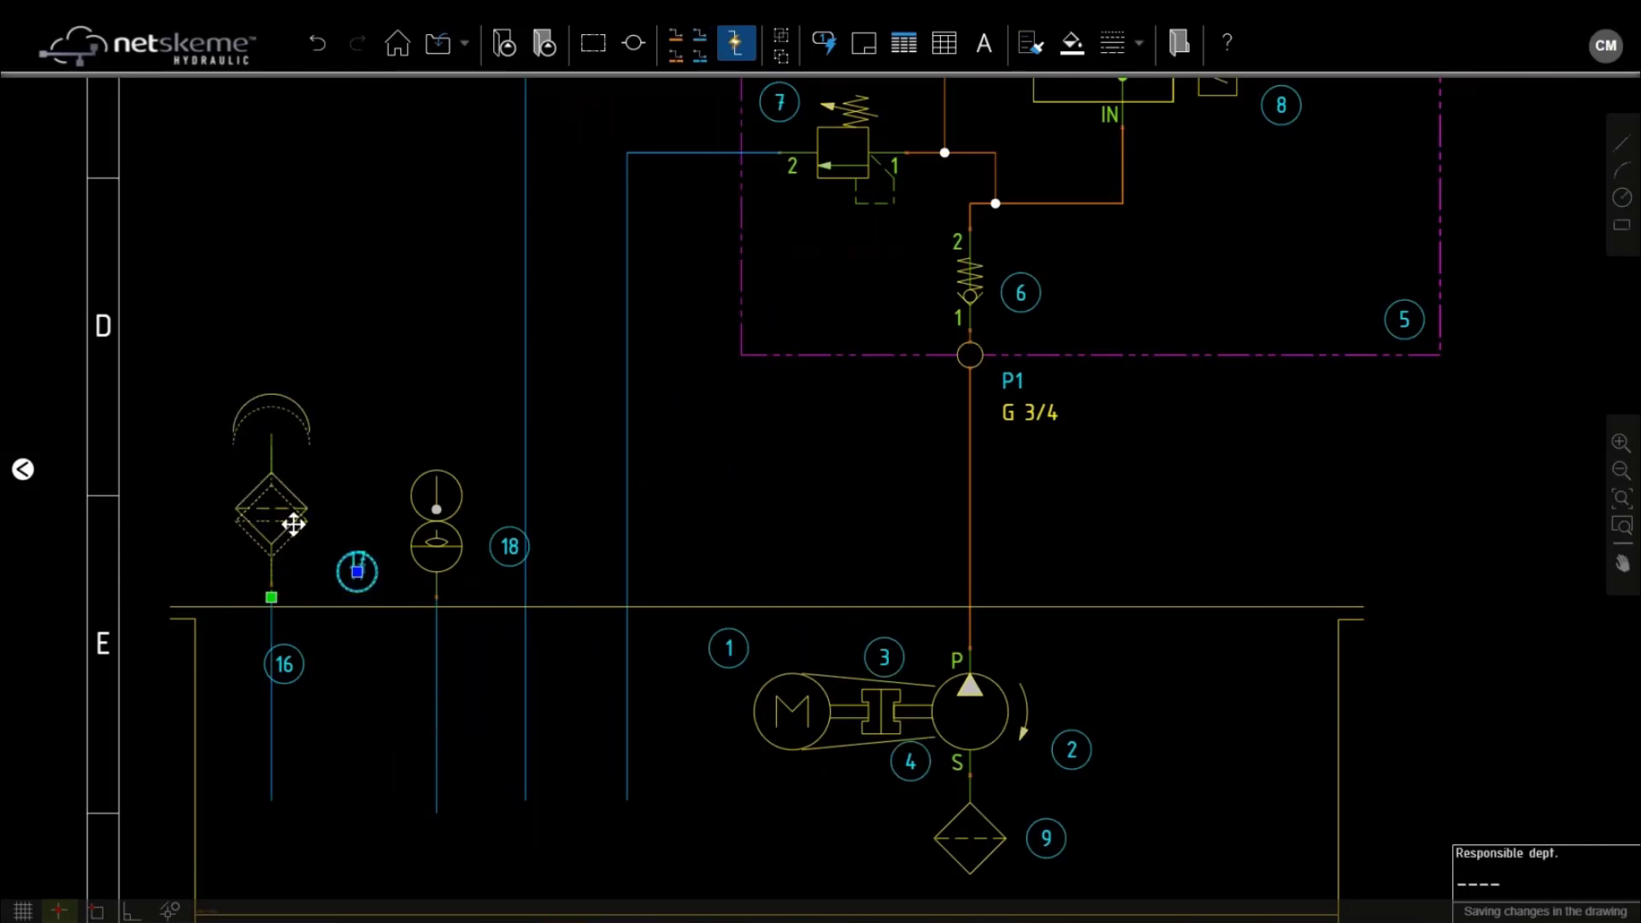
click(357, 558)
click(259, 355)
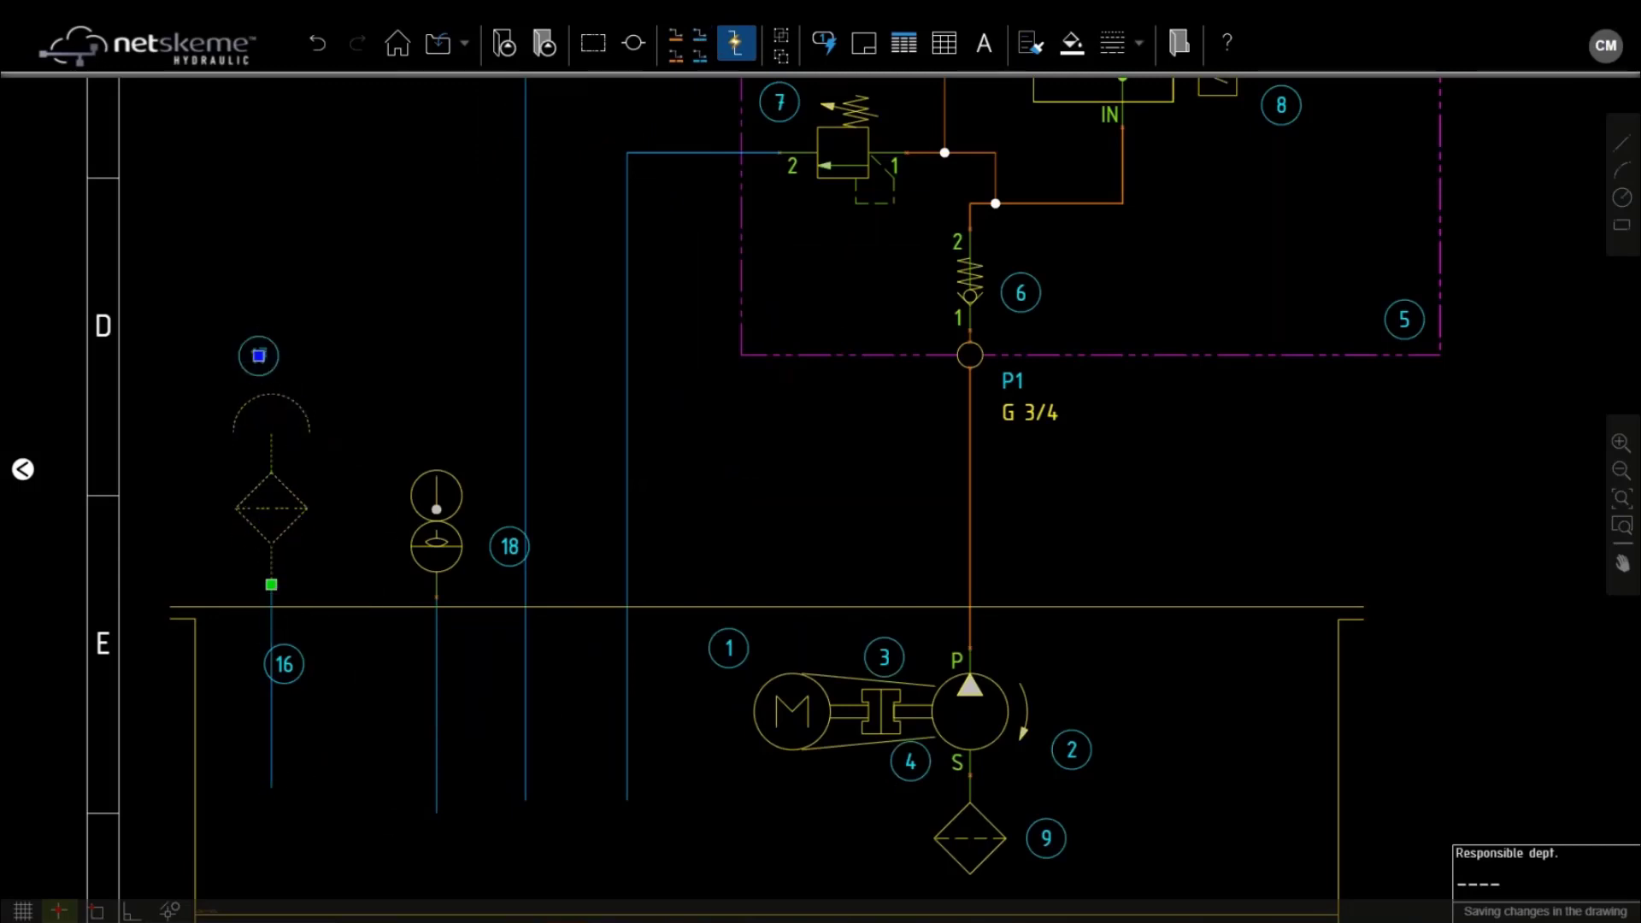
click(286, 664)
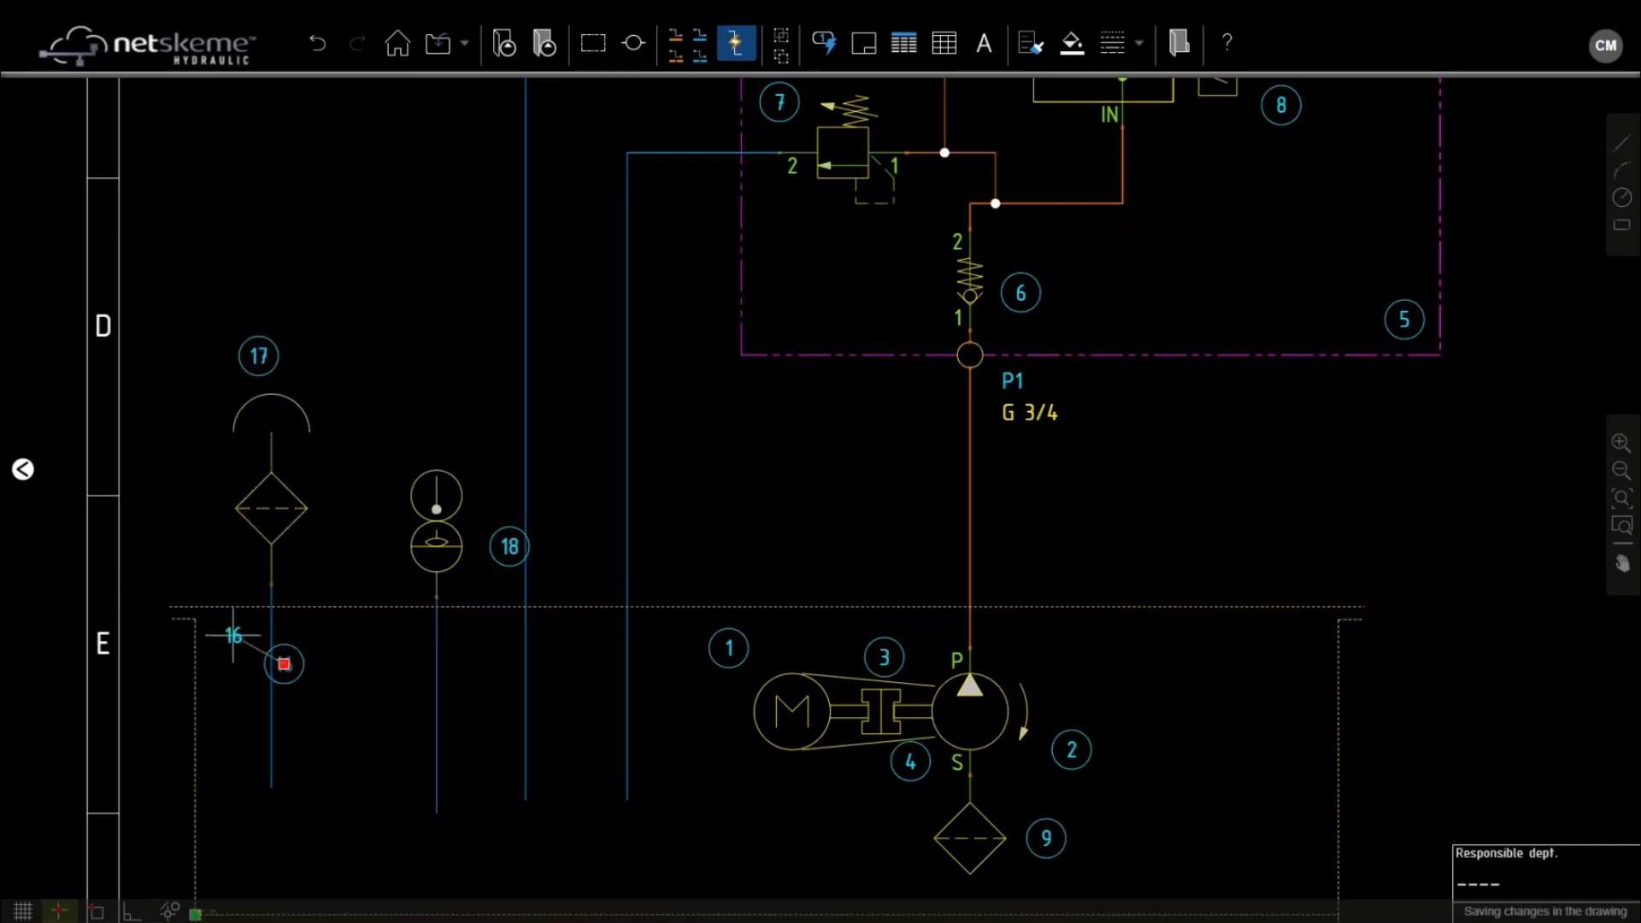
click(233, 635)
scroll(233, 635, down, 1)
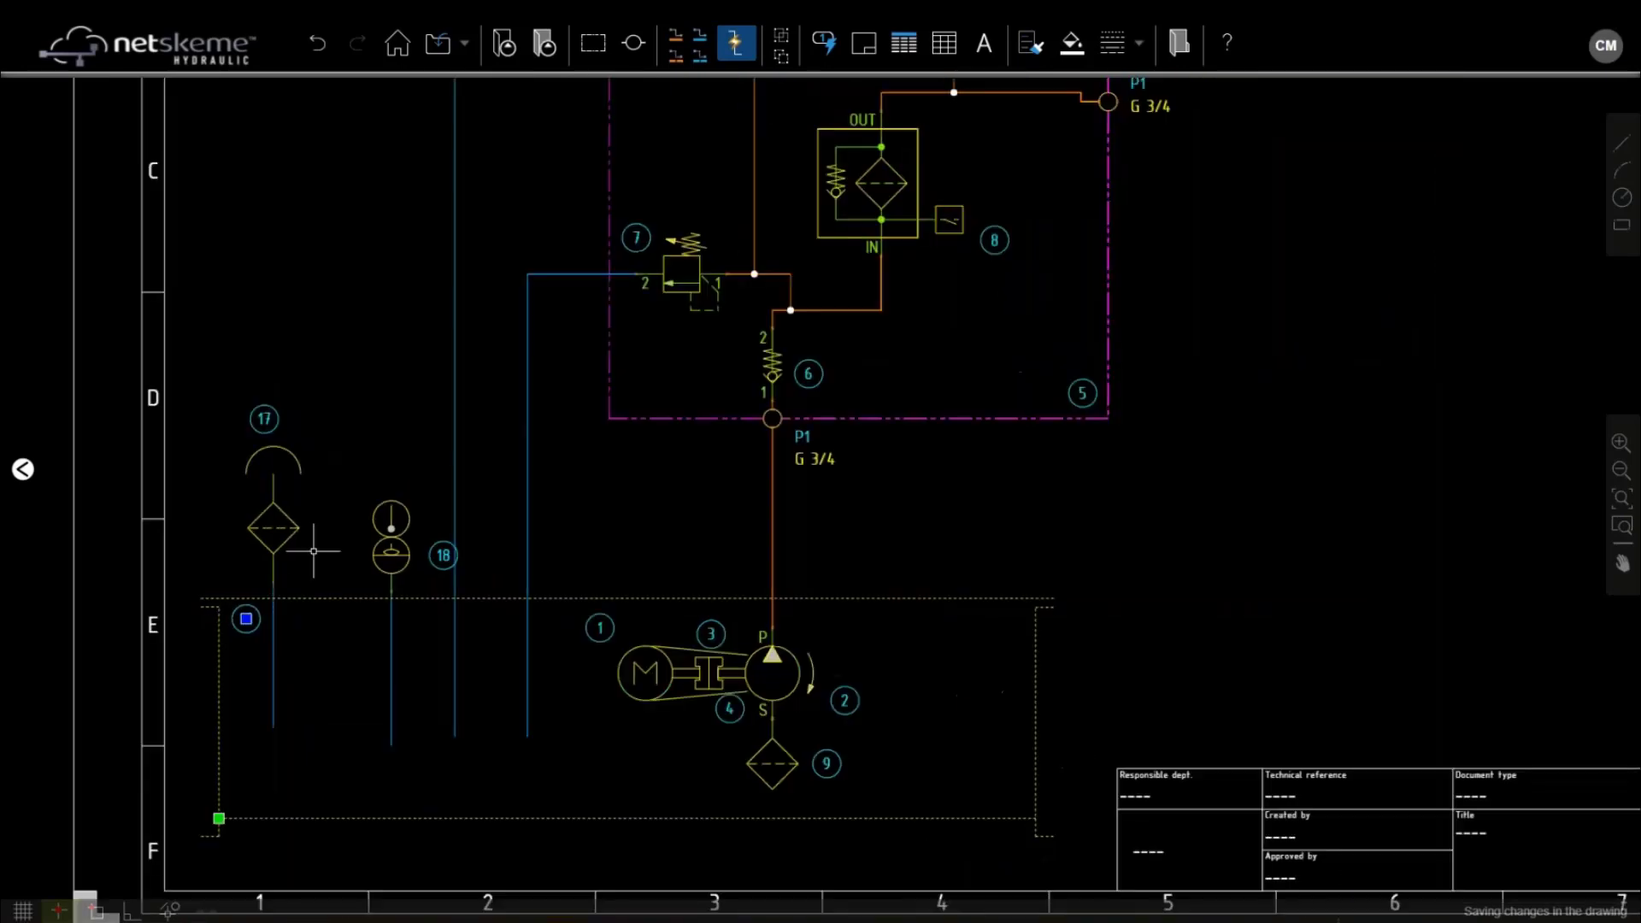
Add a '180 bar' text label above relief valve 7
click(985, 44)
scroll(662, 229, up, 1)
scroll(662, 229, up, 1)
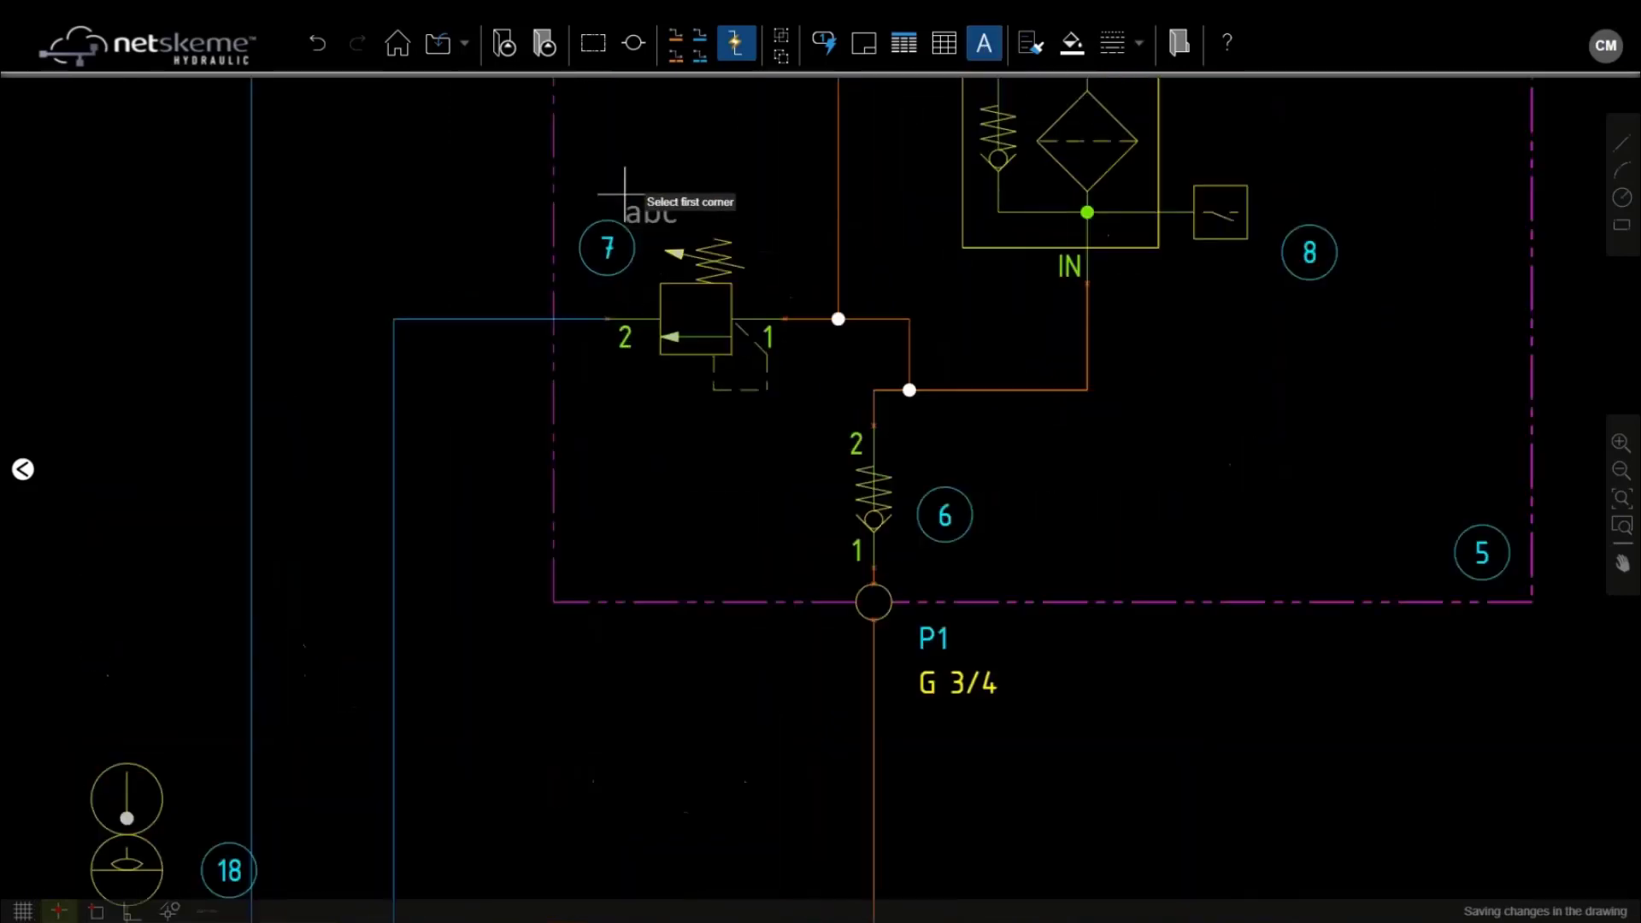
click(625, 188)
click(804, 231)
text(180)
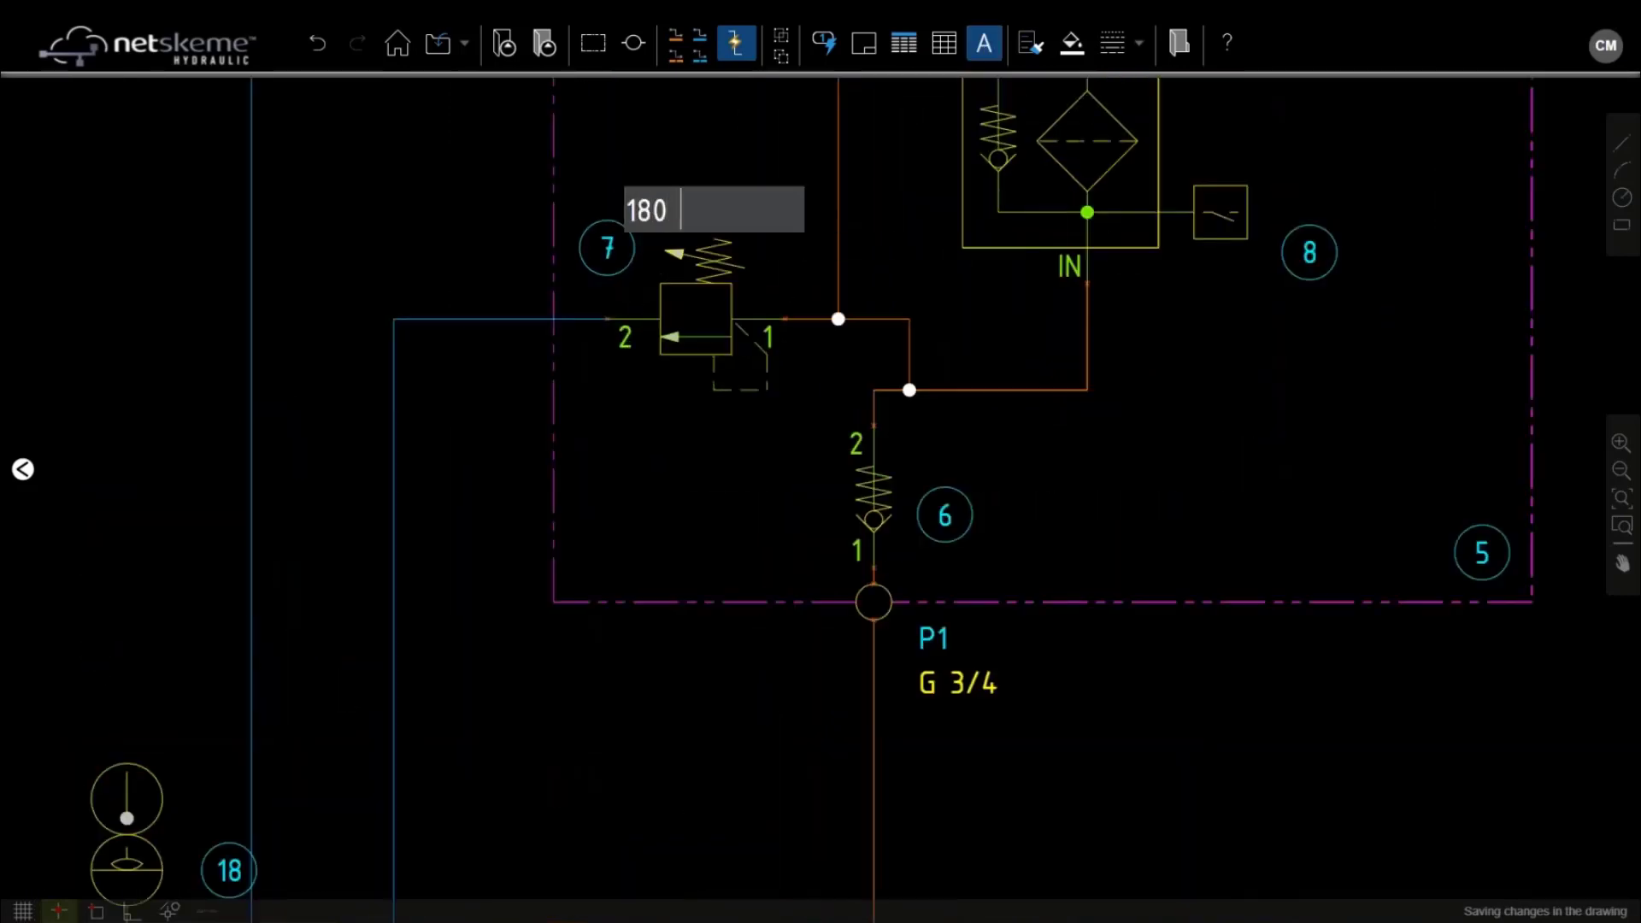
text( bar)
click(770, 129)
scroll(761, 225, down, 1)
Add a '500 l' text label inside the tank
click(985, 48)
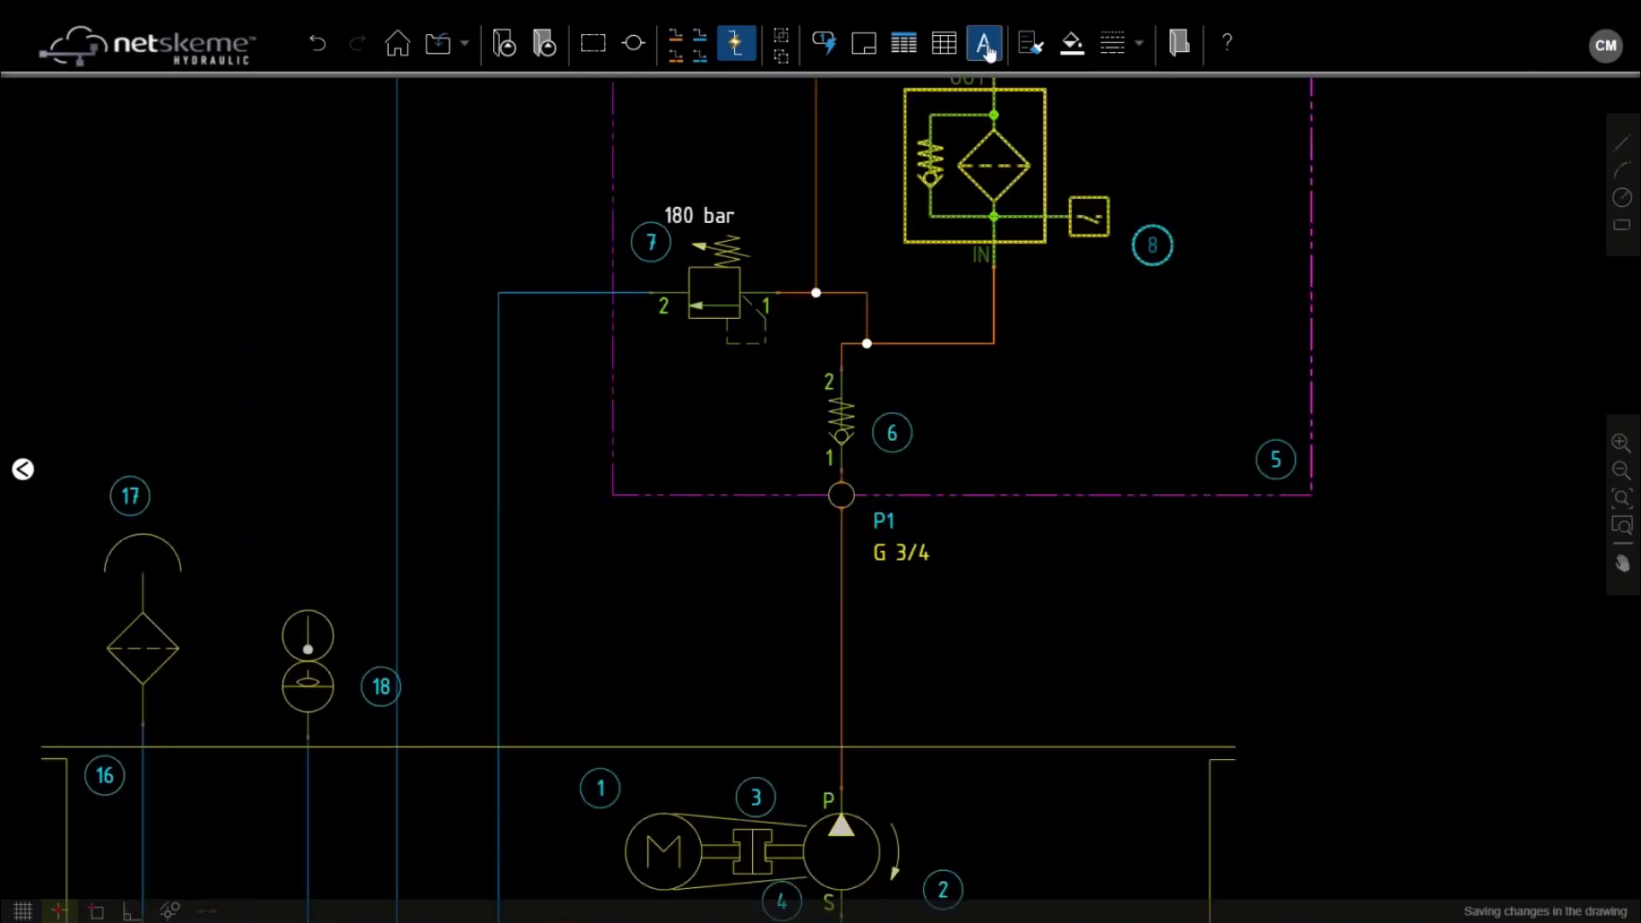
middle_drag(667, 558, 918, 245)
click(330, 718)
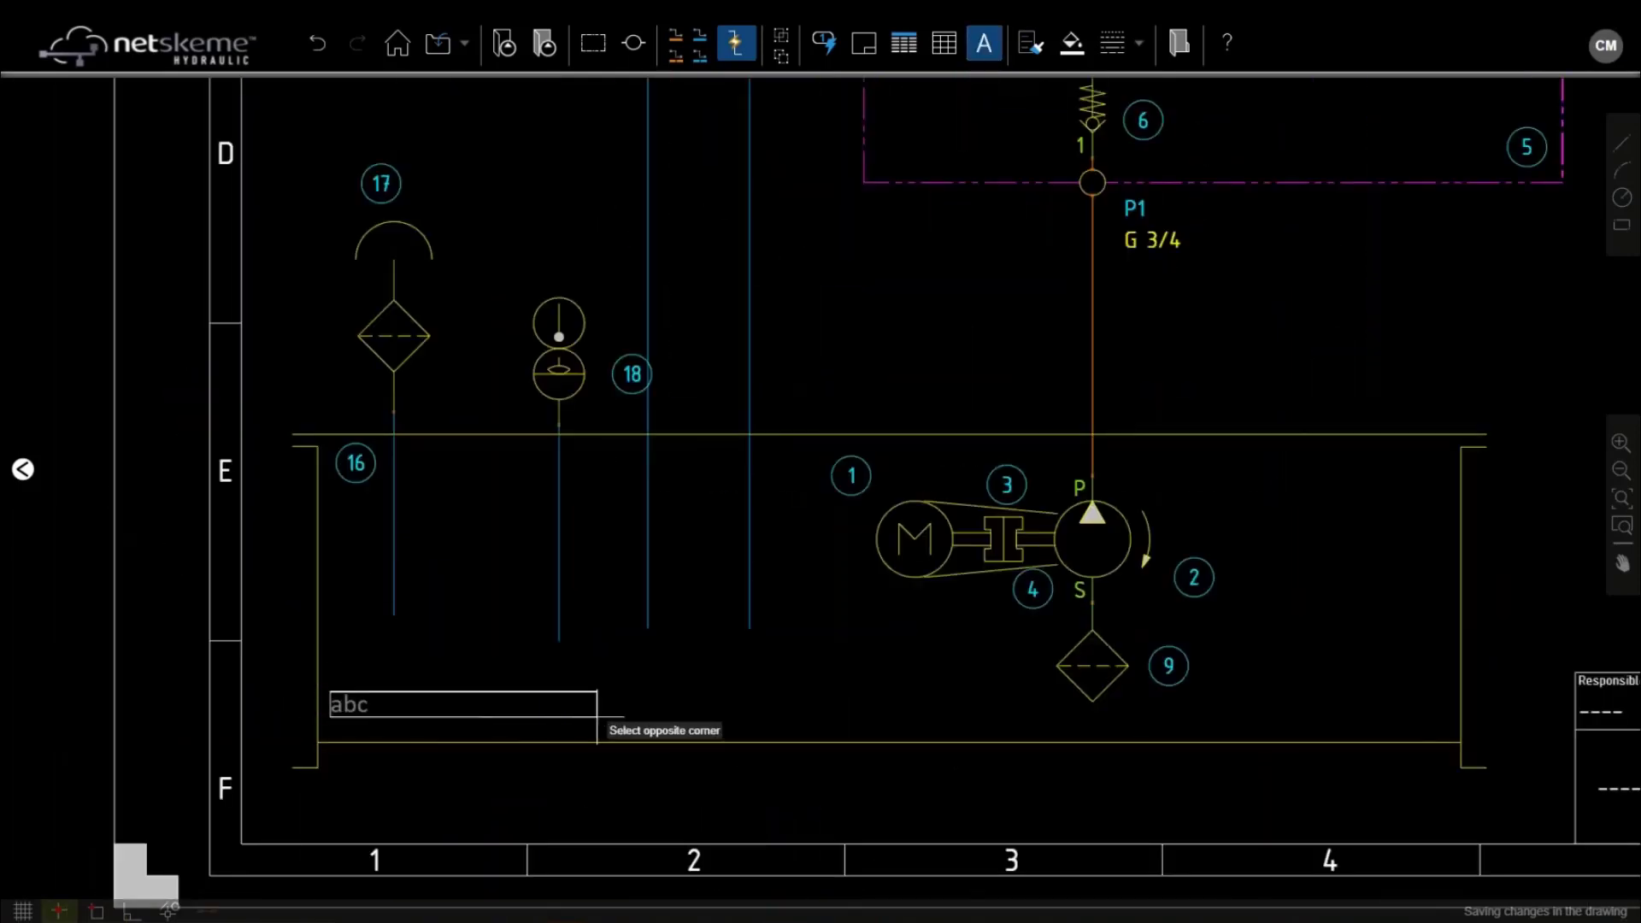
click(611, 727)
text(500 l)
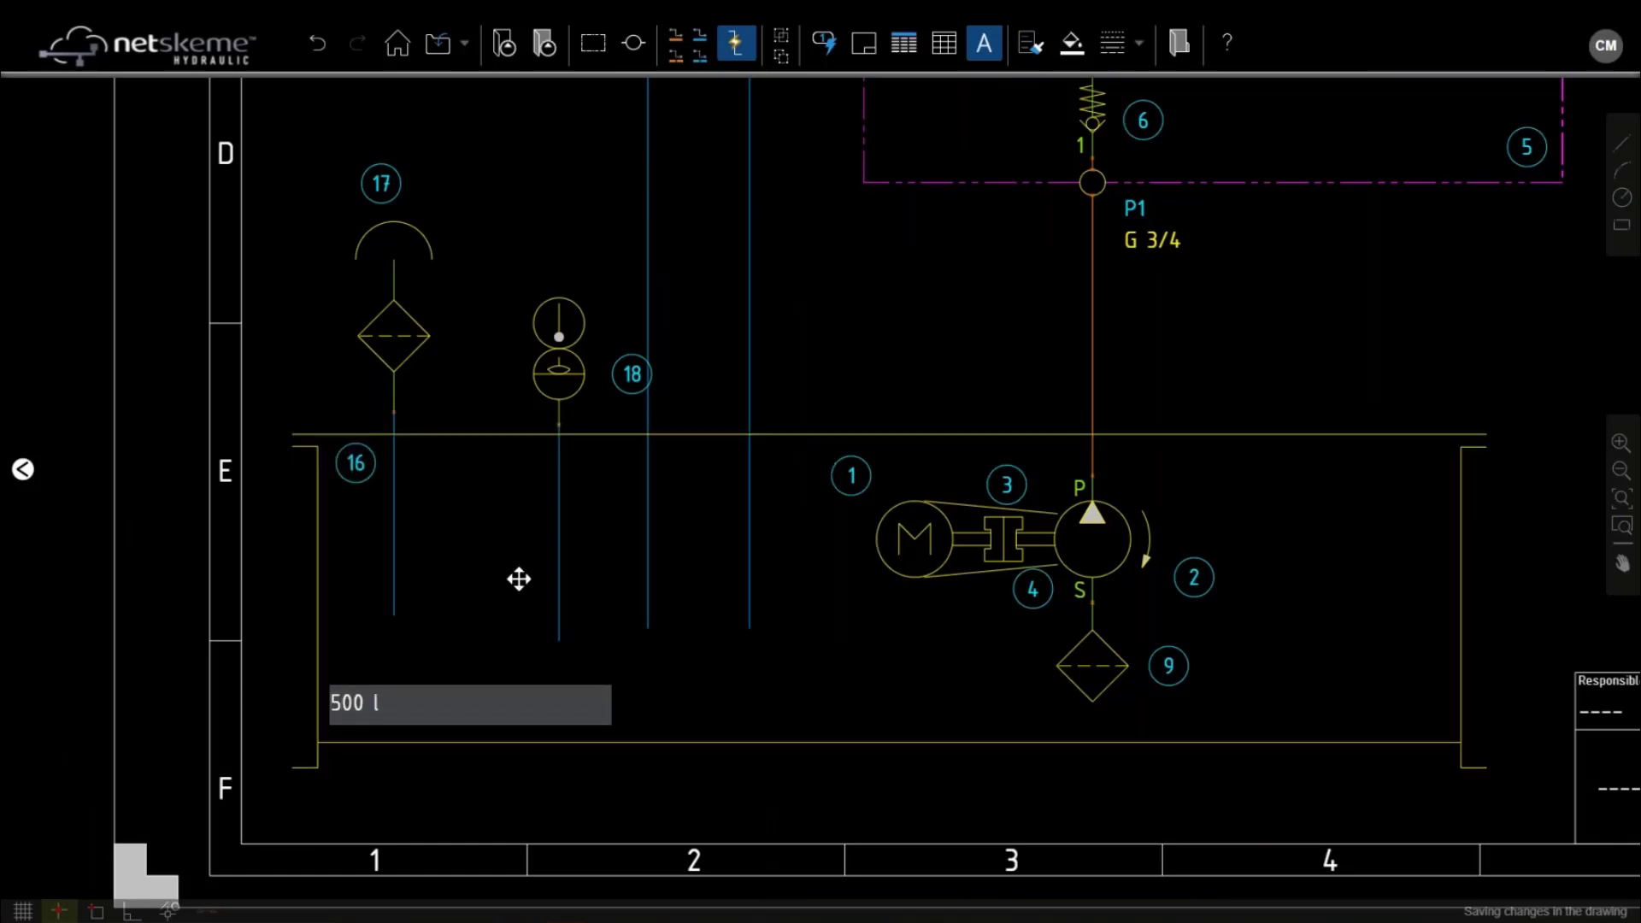
click(504, 502)
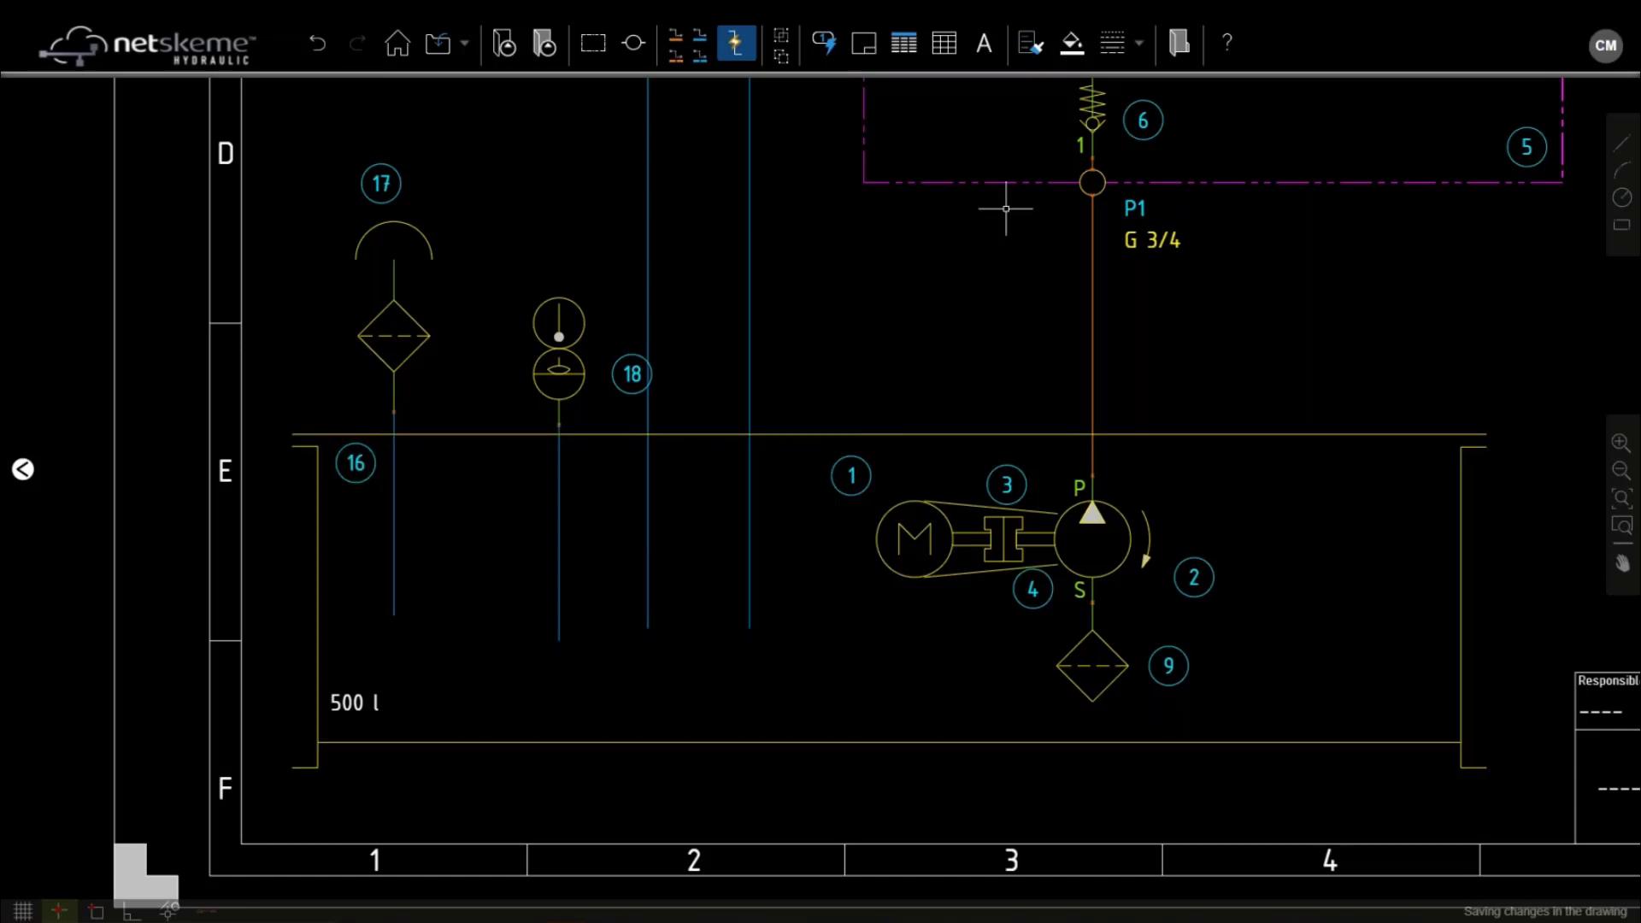
Add a '1.5 kW' text label below the motor
click(983, 43)
click(825, 590)
click(979, 636)
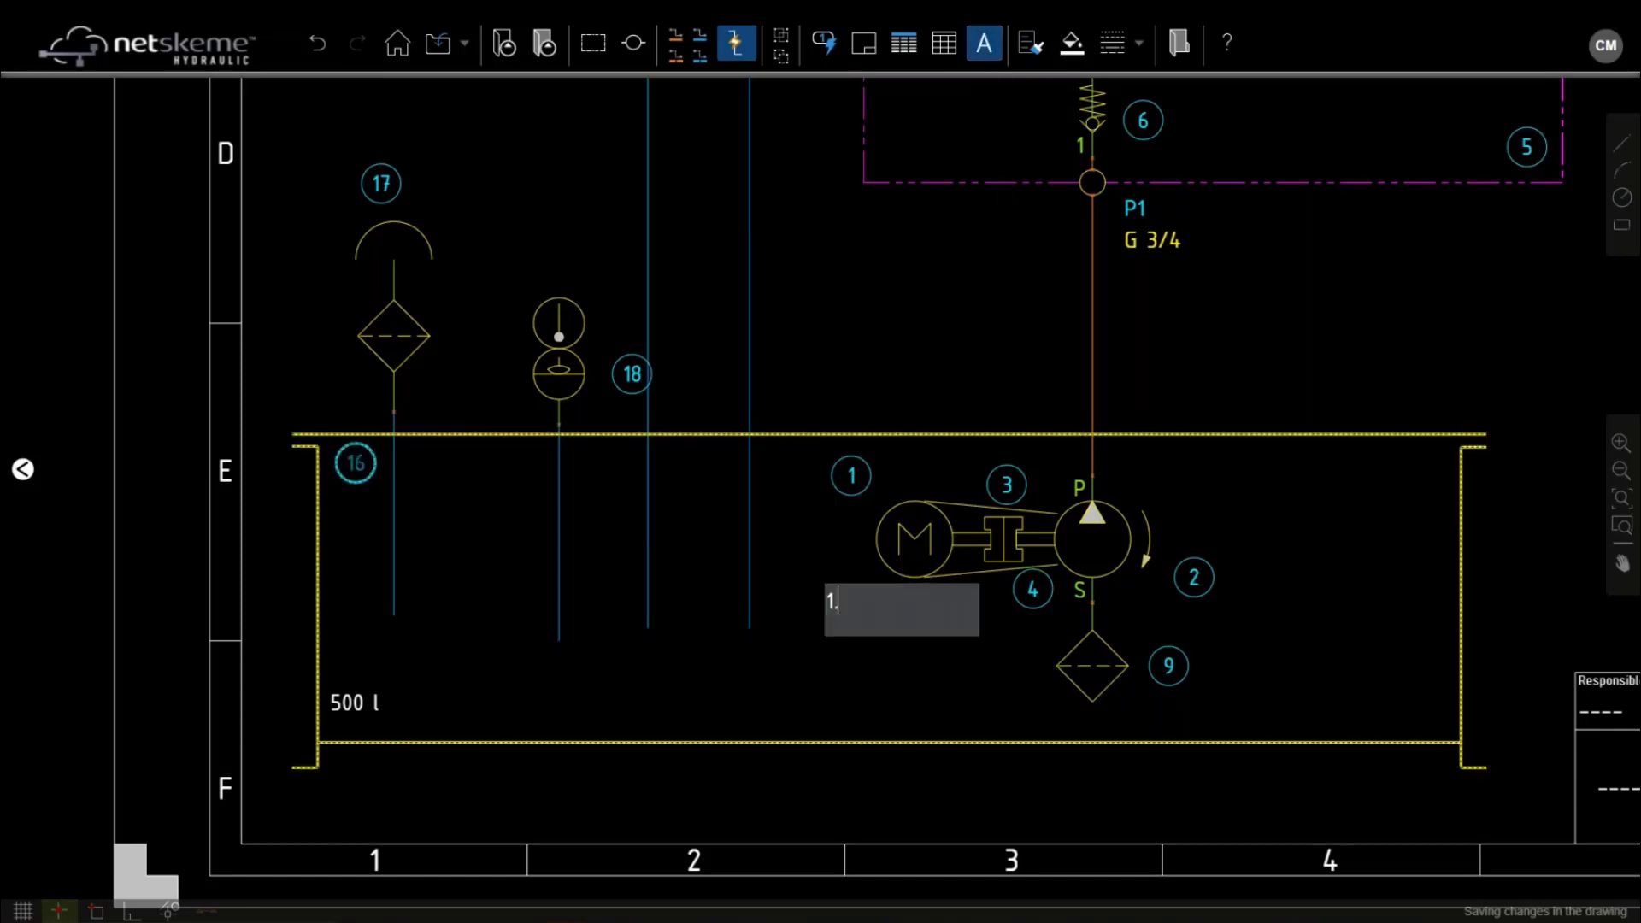
text(1.5 kW)
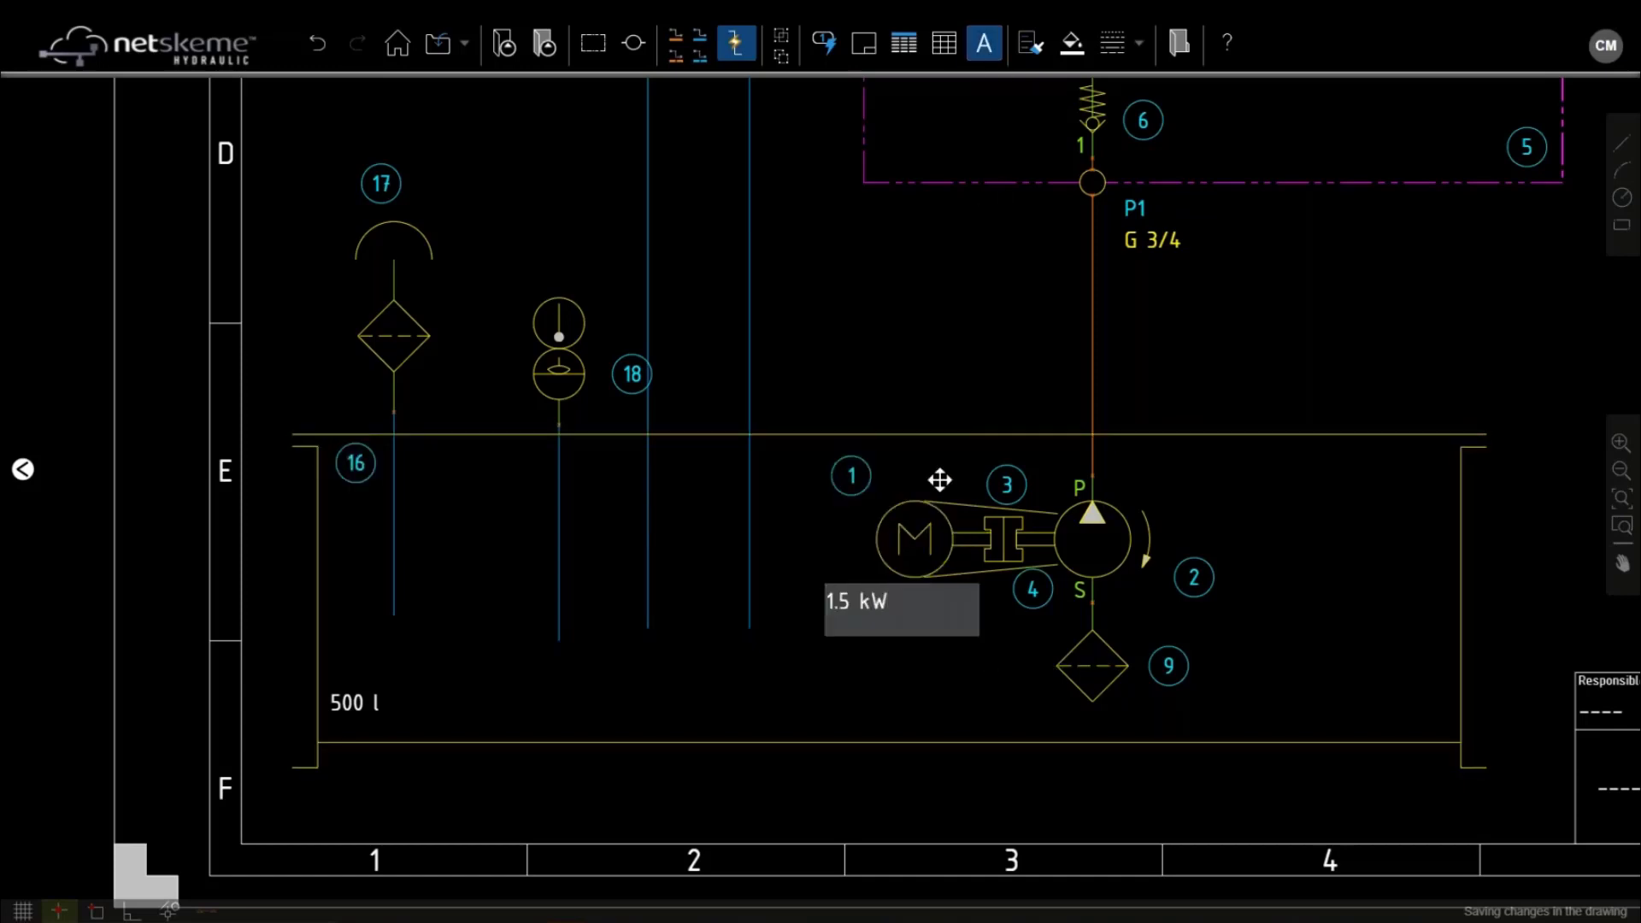
click(1128, 481)
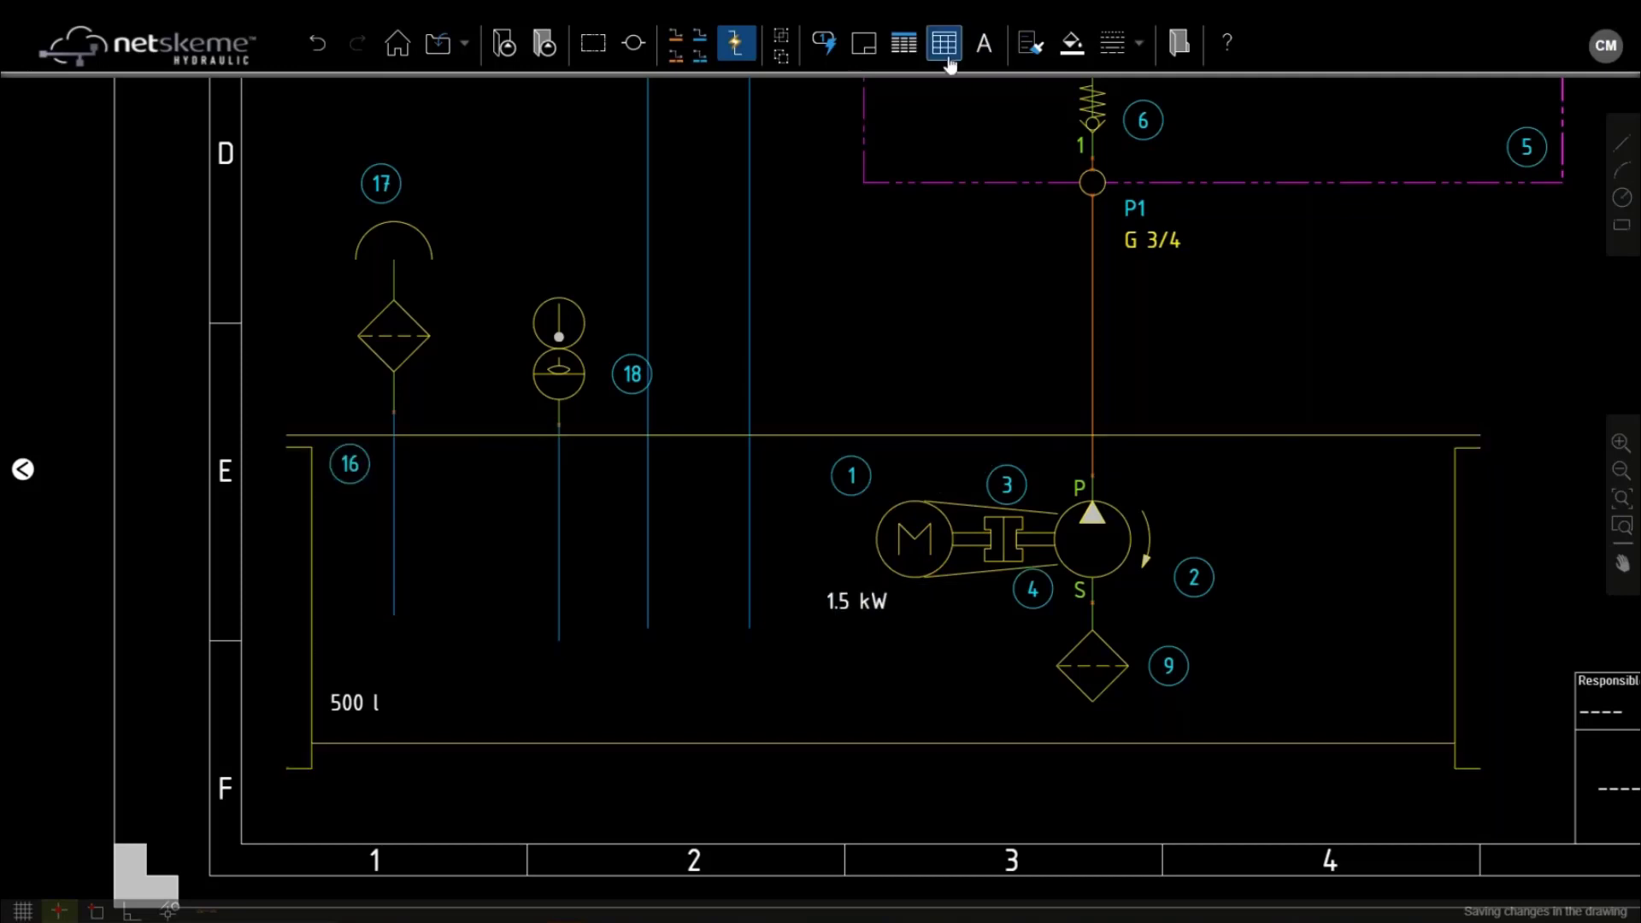
Add a '10 cc/rev' text label beside the pump, then view the whole schematic
click(984, 44)
click(1130, 475)
click(1283, 501)
text(10)
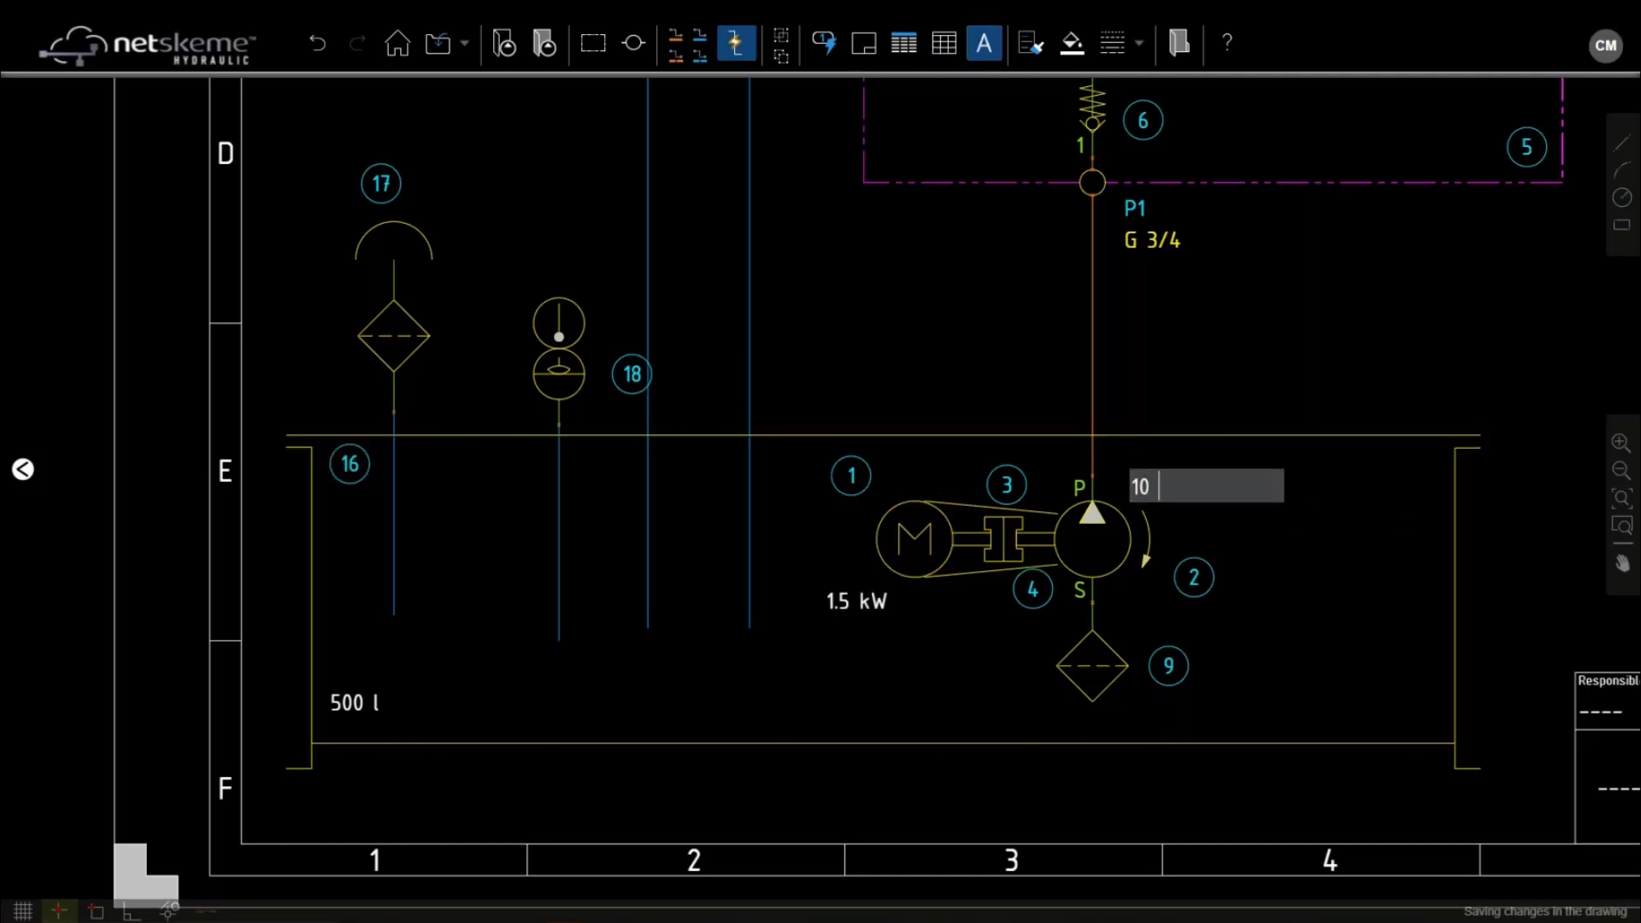
text( cc/rev)
click(1299, 336)
scroll(1282, 342, down, 2)
mouse_move(1275, 352)
middle_down()
mouse_move(1110, 451)
mouse_move(940, 505)
mouse_move(1004, 442)
middle_up()
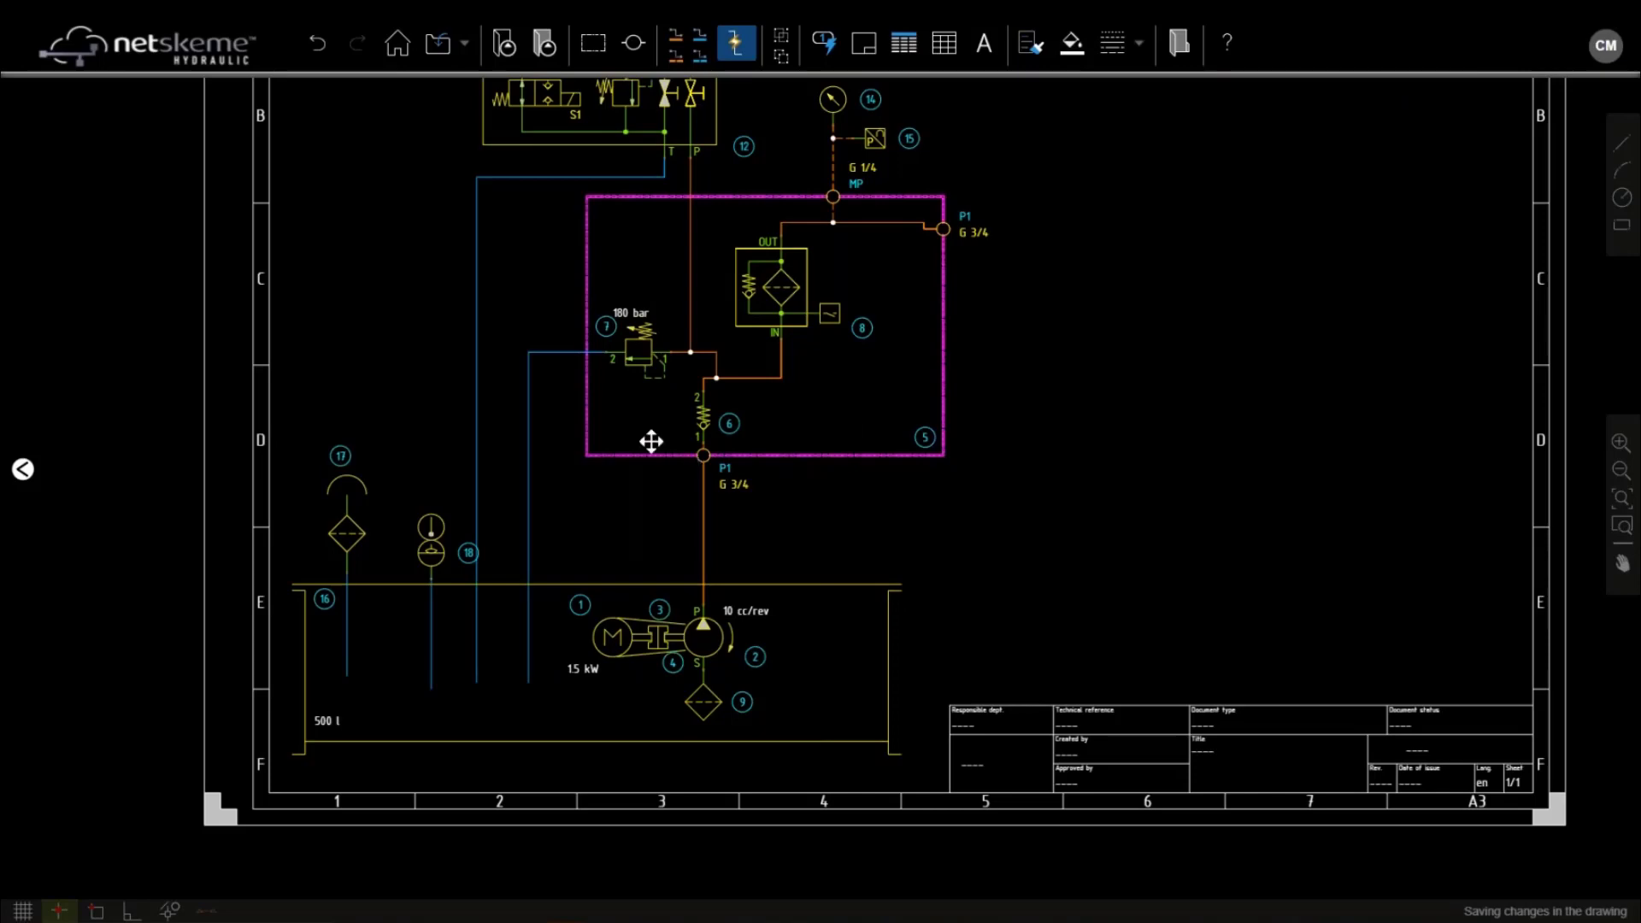
scroll(1022, 354, down, 3)
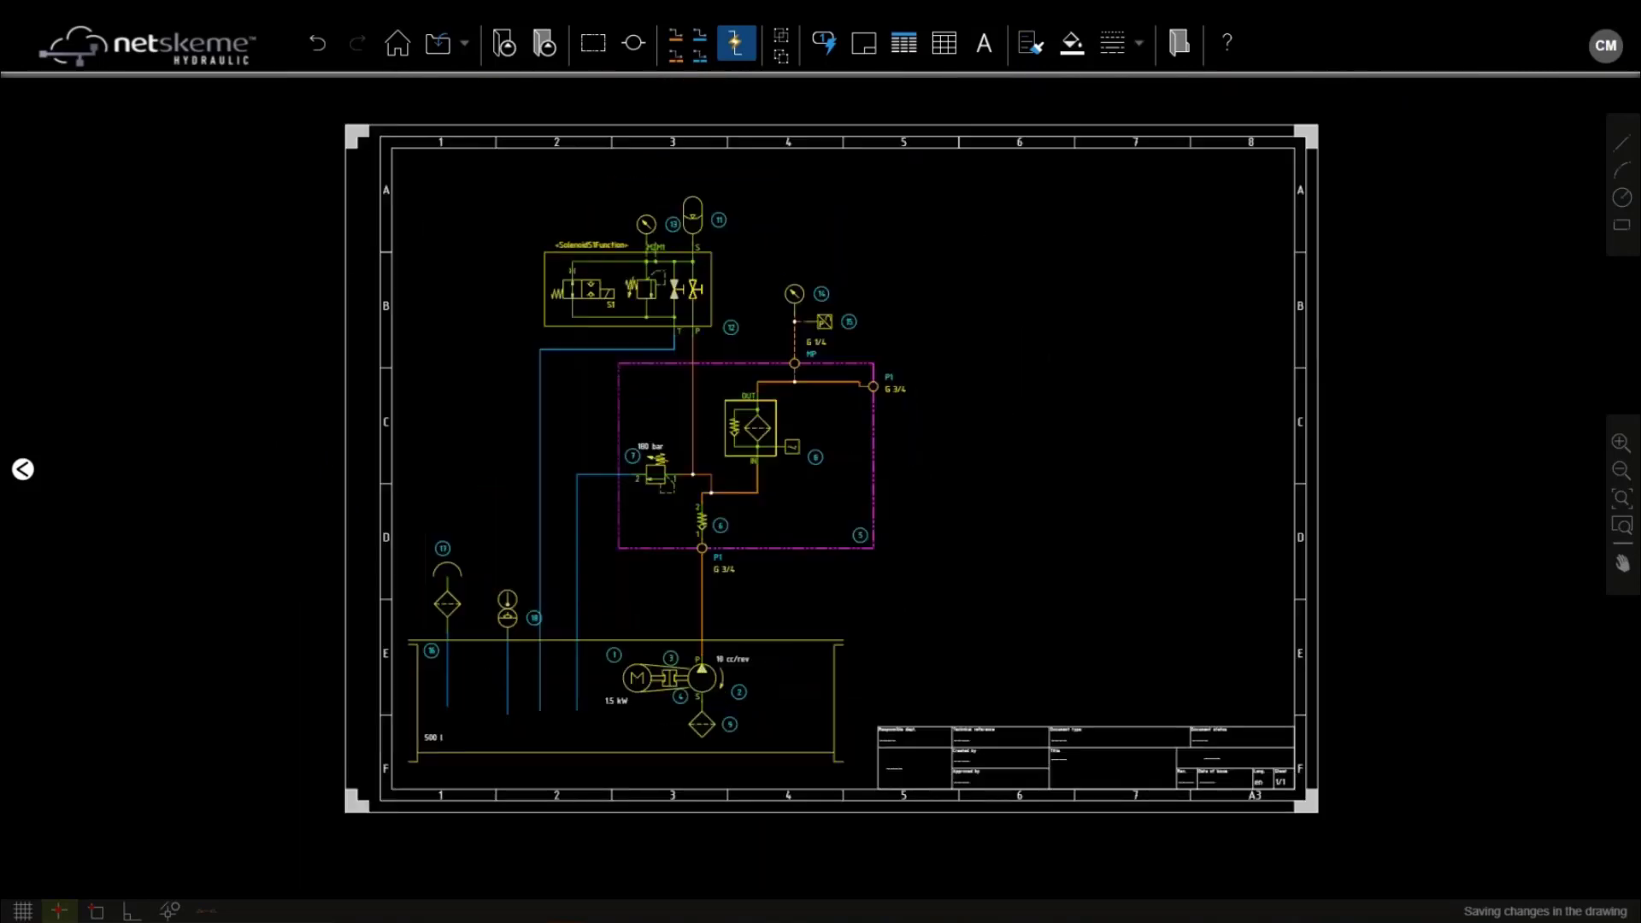
Try renumbering the tank balloon to 22 and balloon 17 to 44, abandoning the second edit
scroll(425, 652, up, 4)
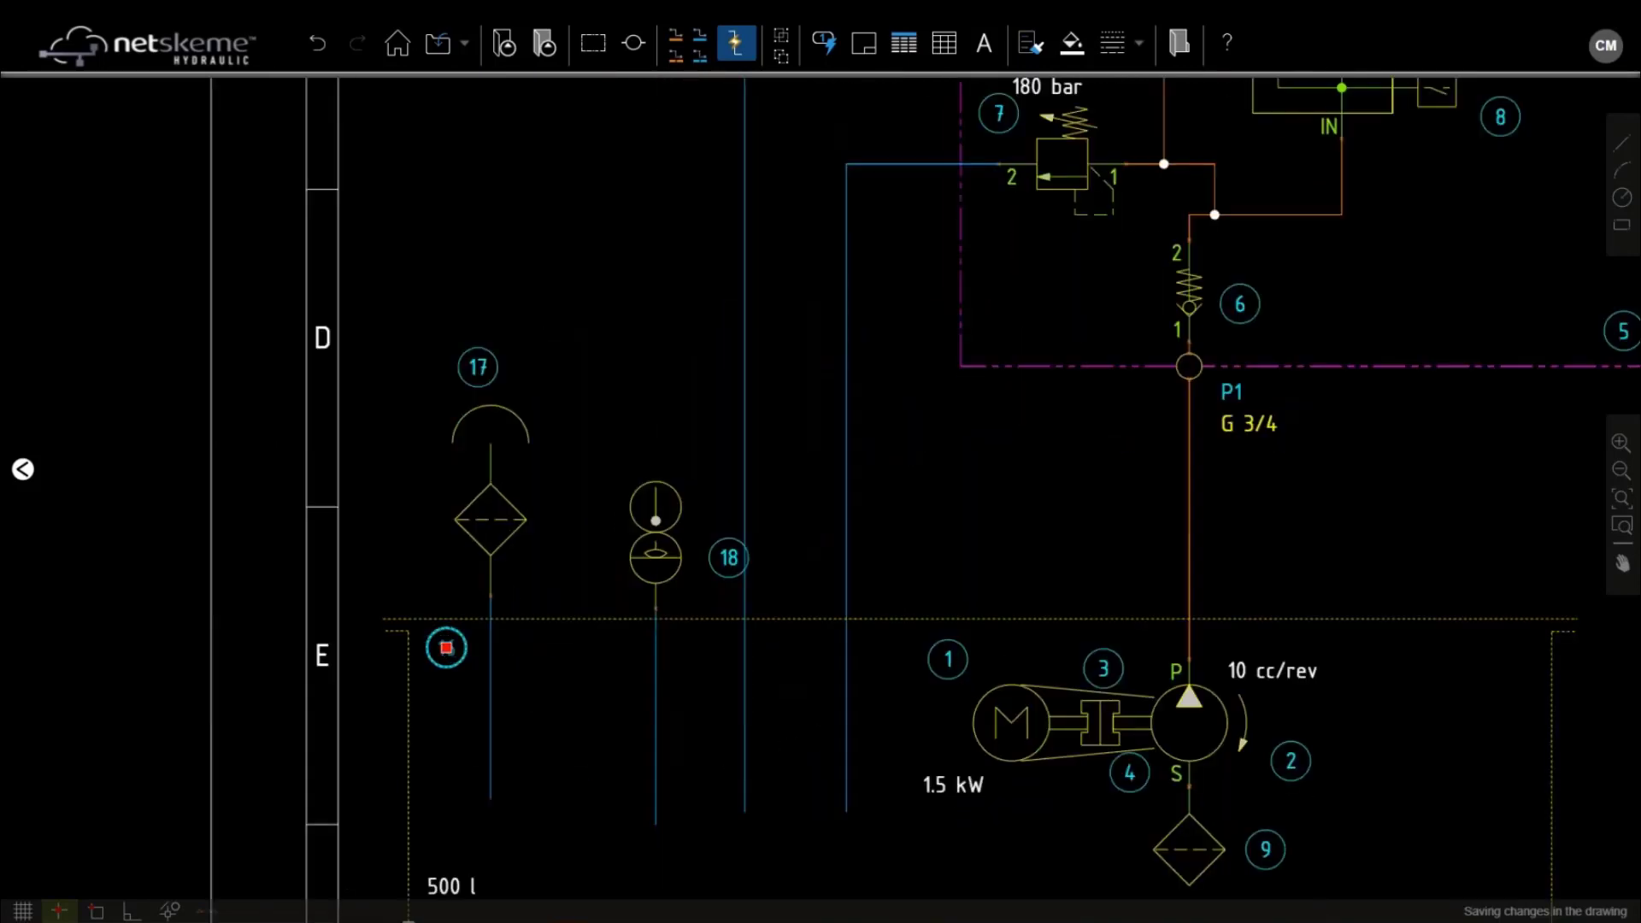
double_click(446, 648)
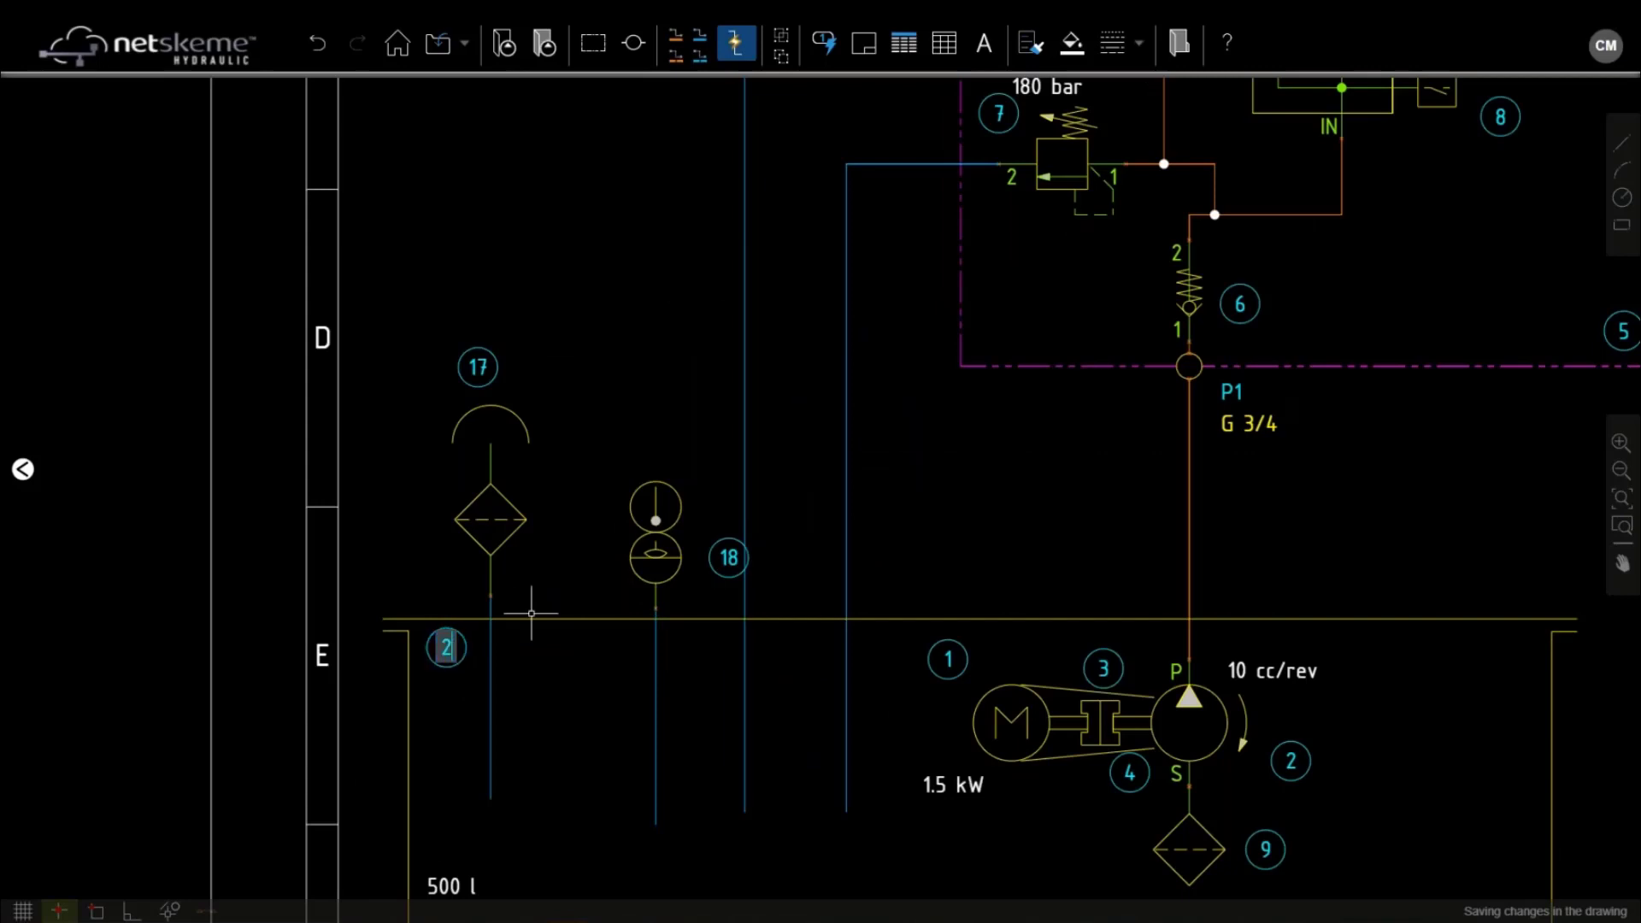
text(22)
key(Return)
click(478, 367)
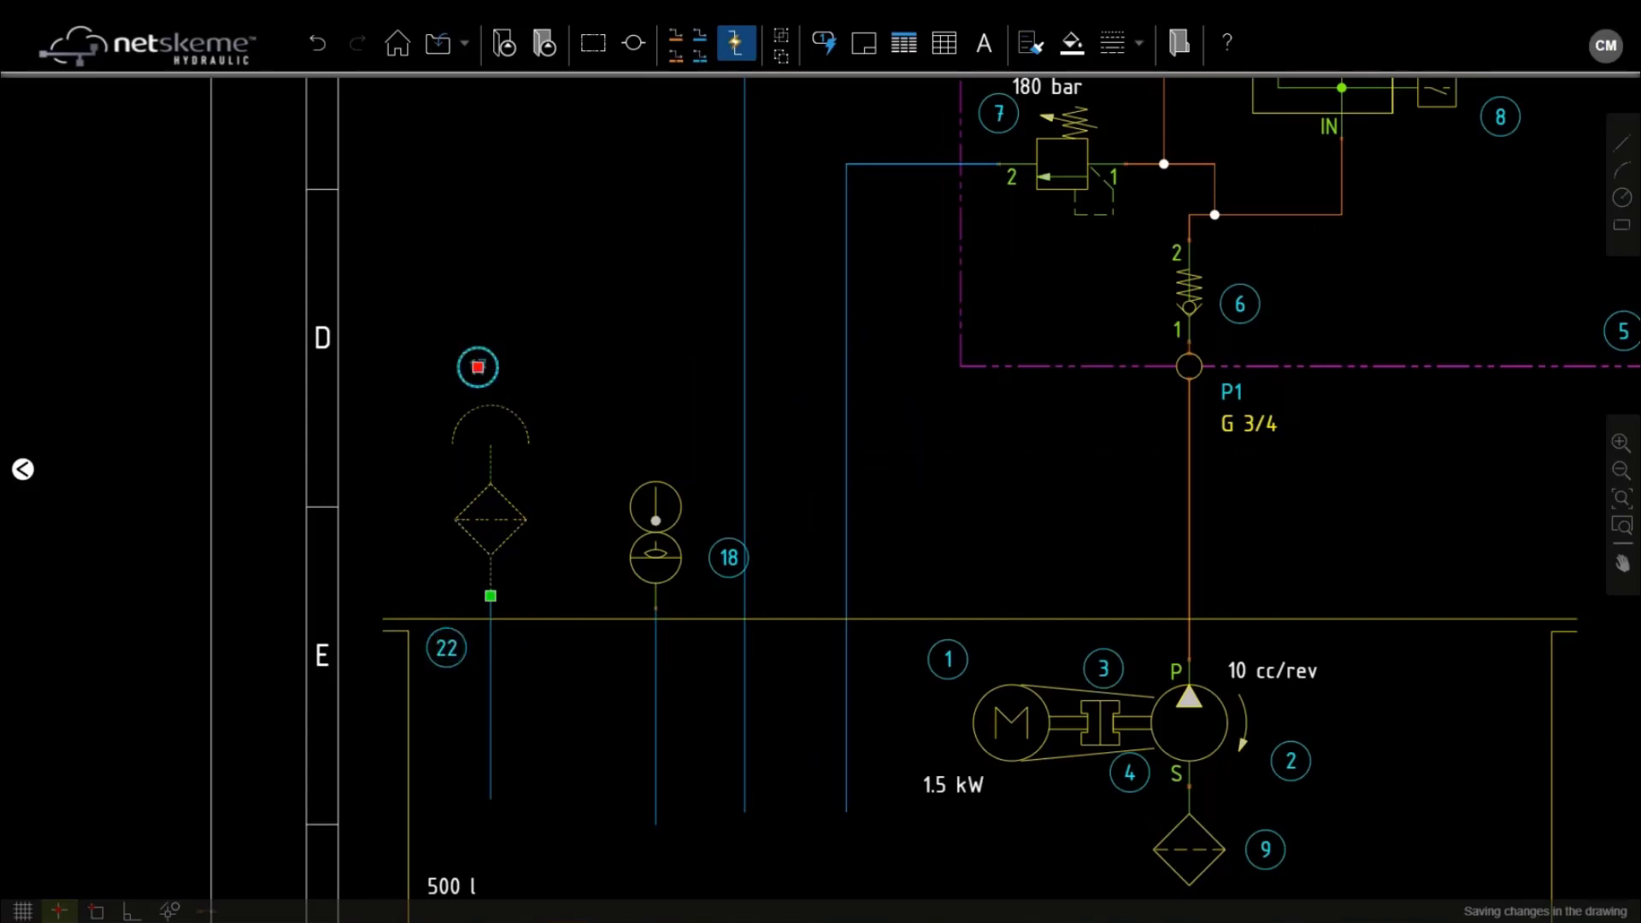
double_click(478, 366)
text(44)
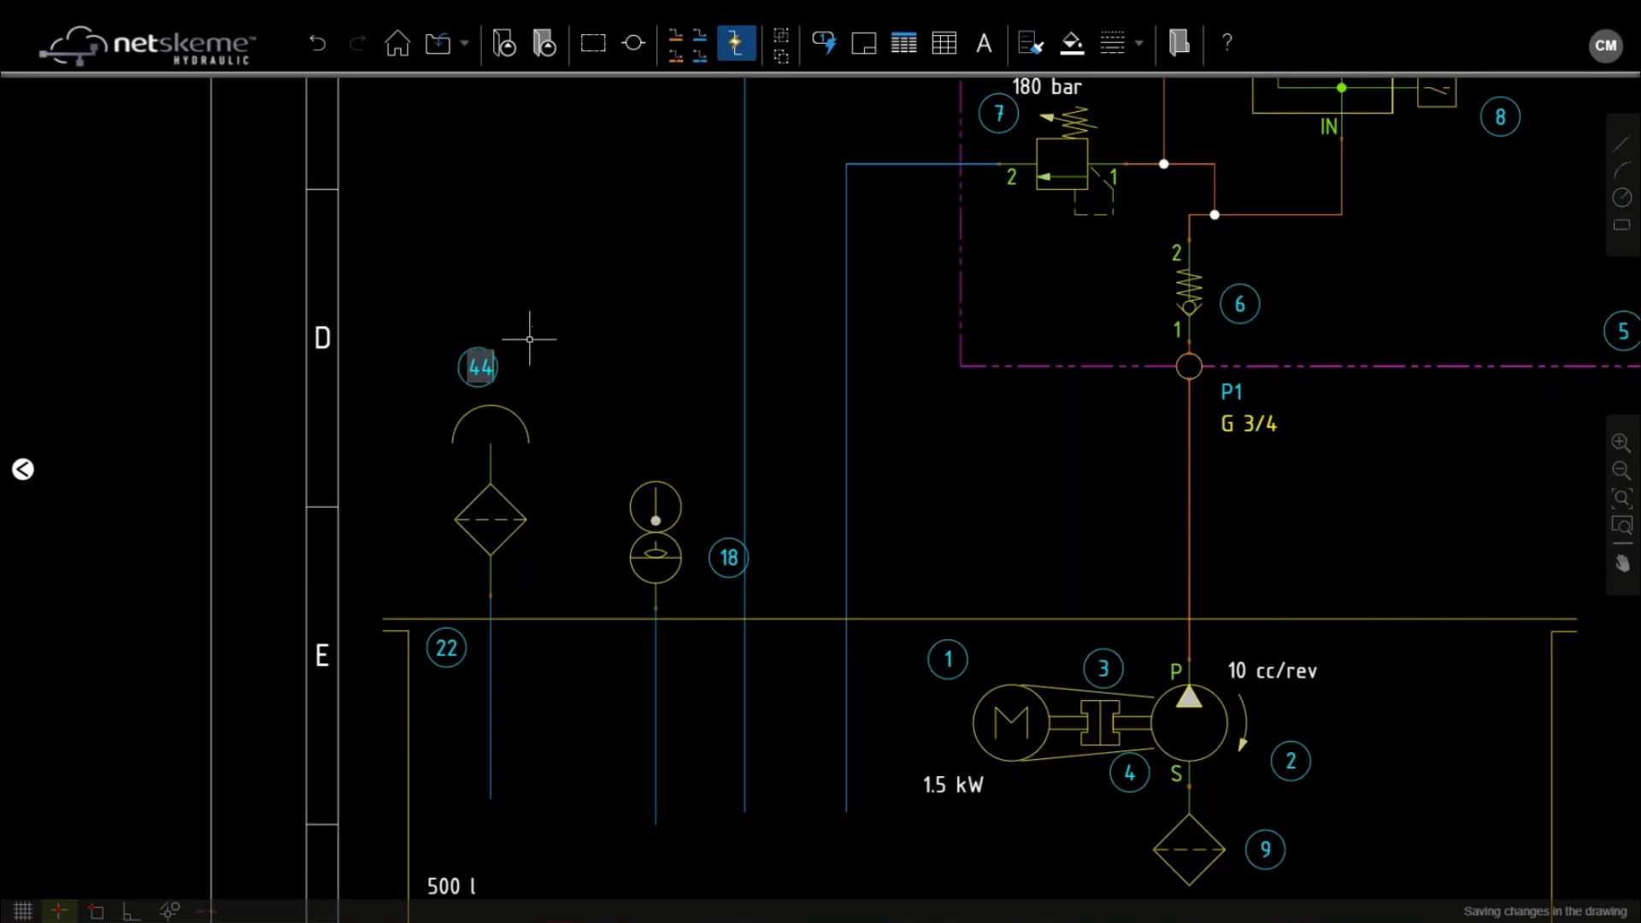
key(Escape)
Close the breather's model details unchanged and regenerate all item IDs with the Item ID button
click(521, 417)
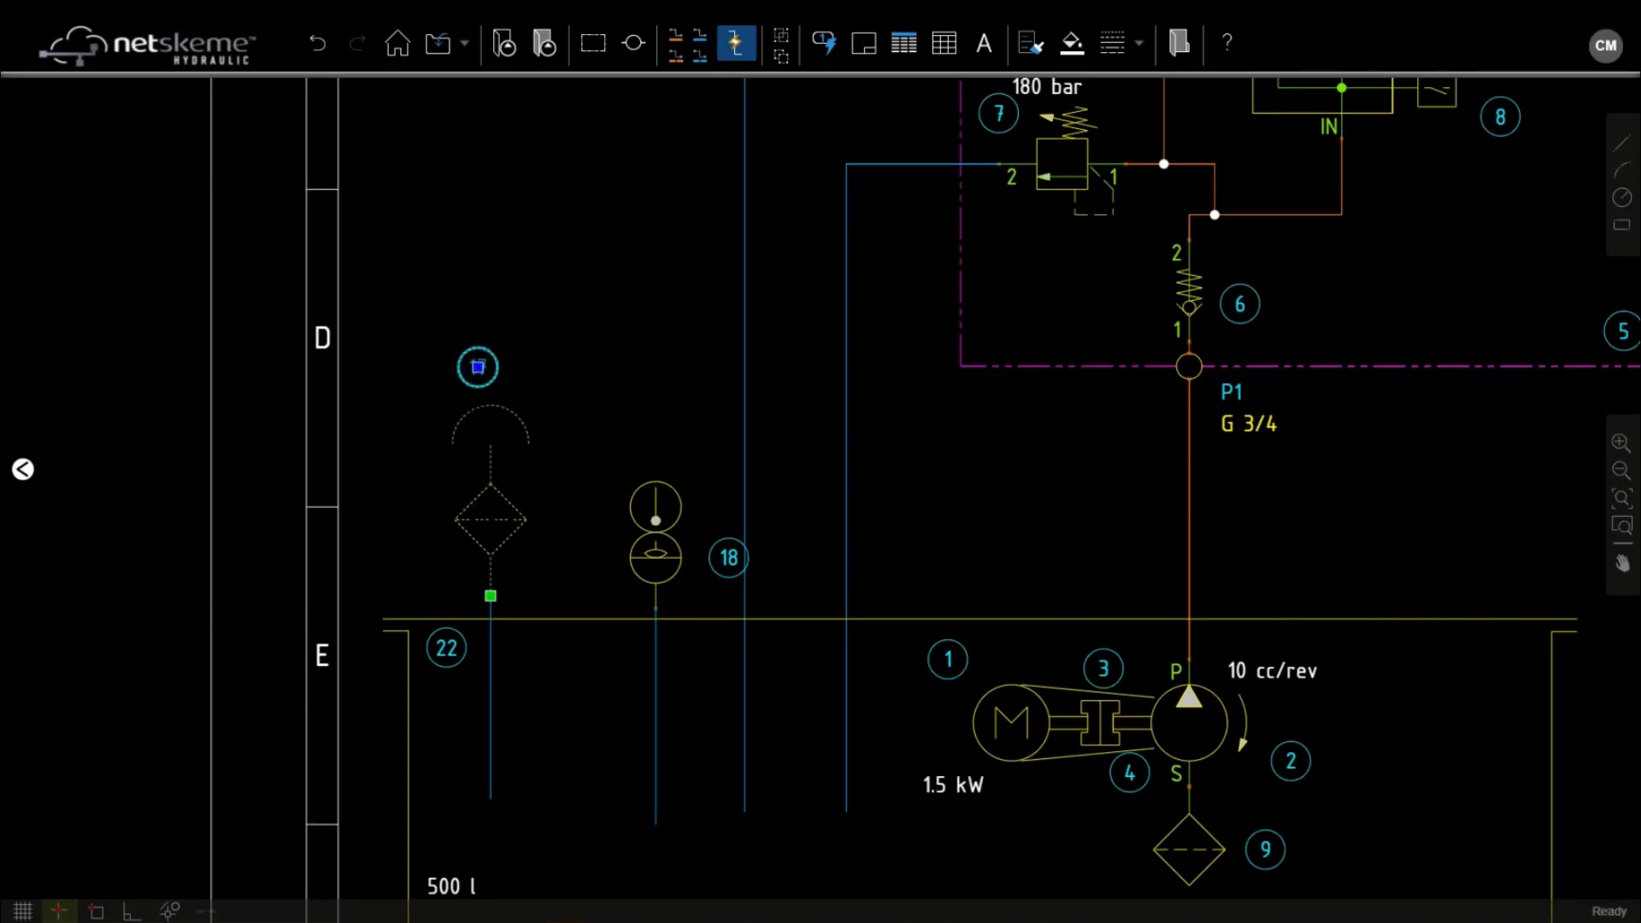
double_click(485, 374)
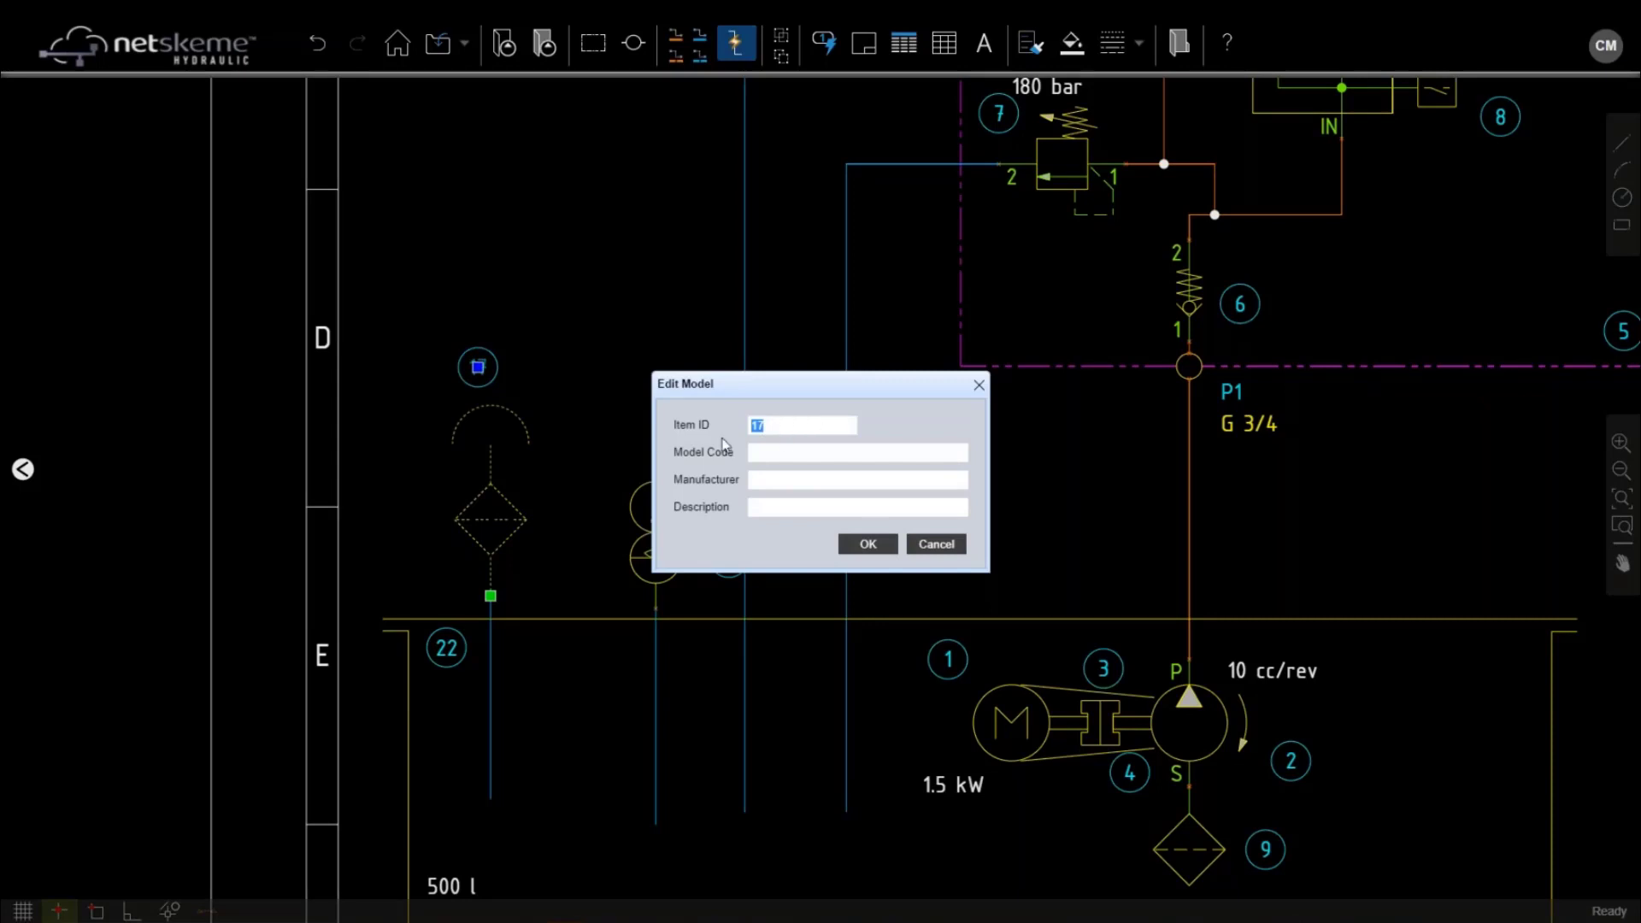
click(797, 480)
click(939, 545)
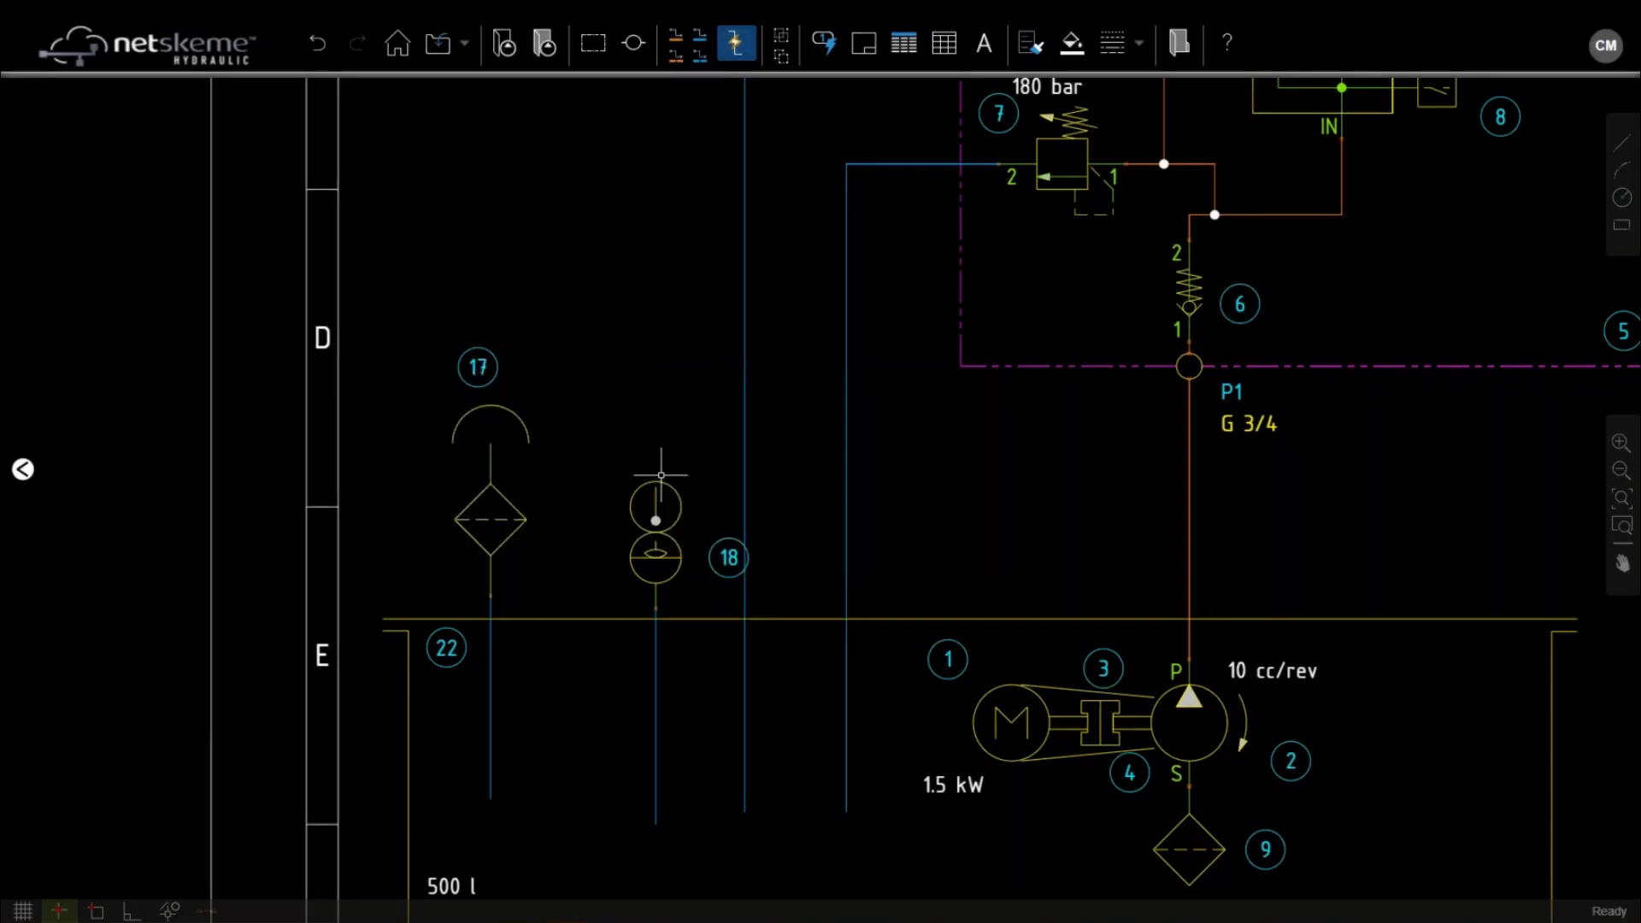
click(827, 43)
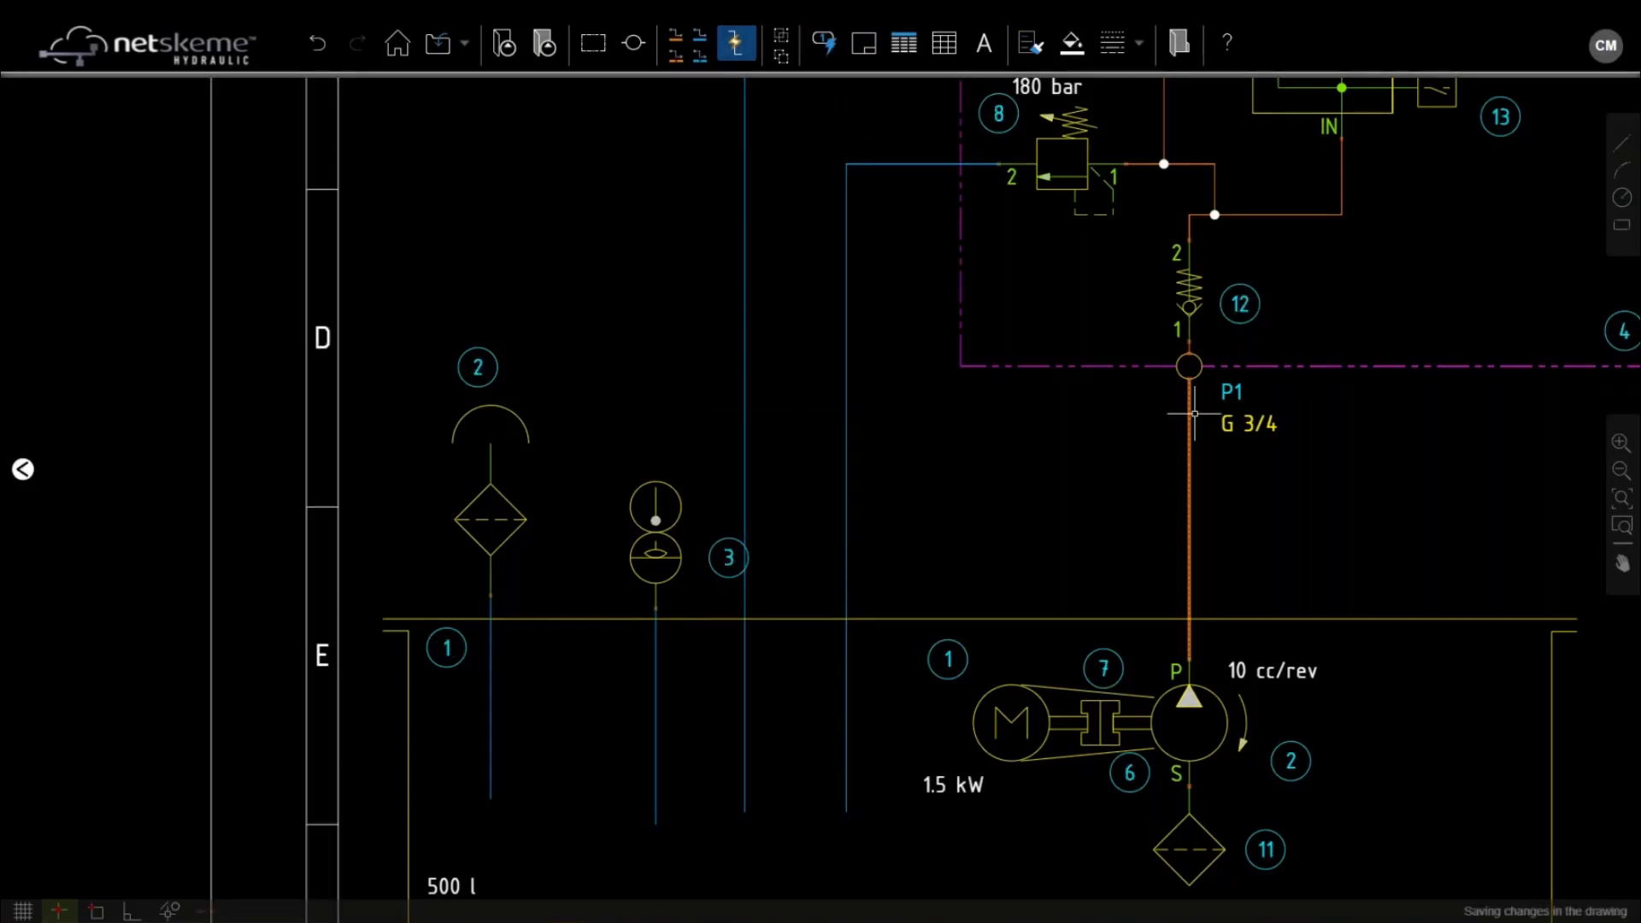
Insert a parts list for the schematic at the sheet's top right
scroll(1194, 413, down, 2)
middle_drag(1266, 411, 945, 561)
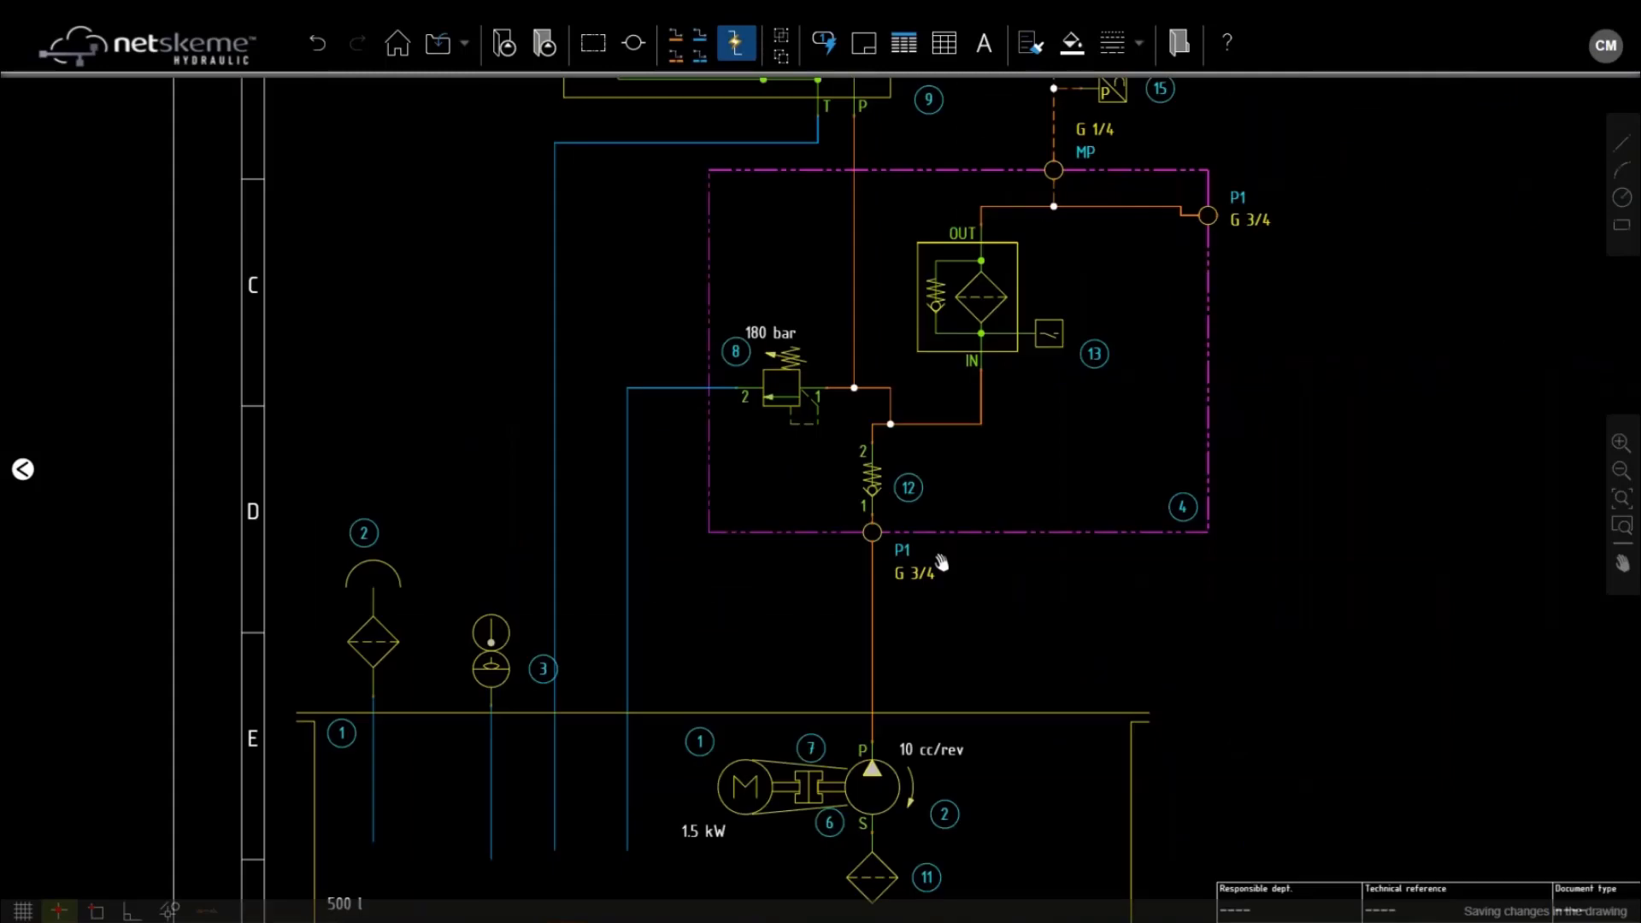
scroll(606, 474, down, 1)
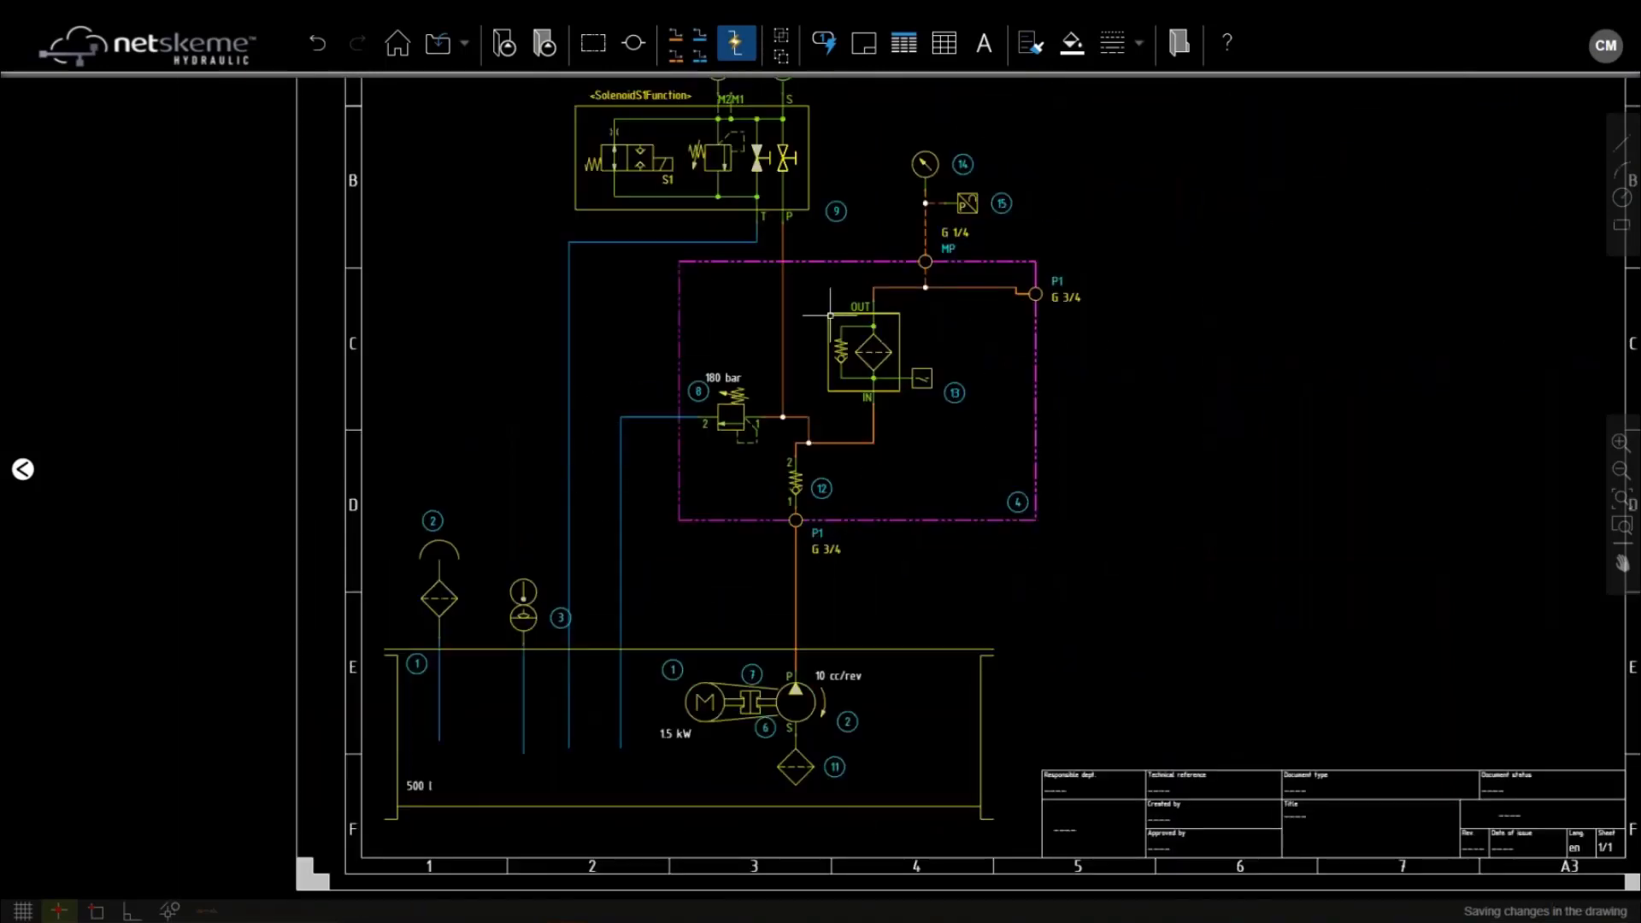
click(904, 47)
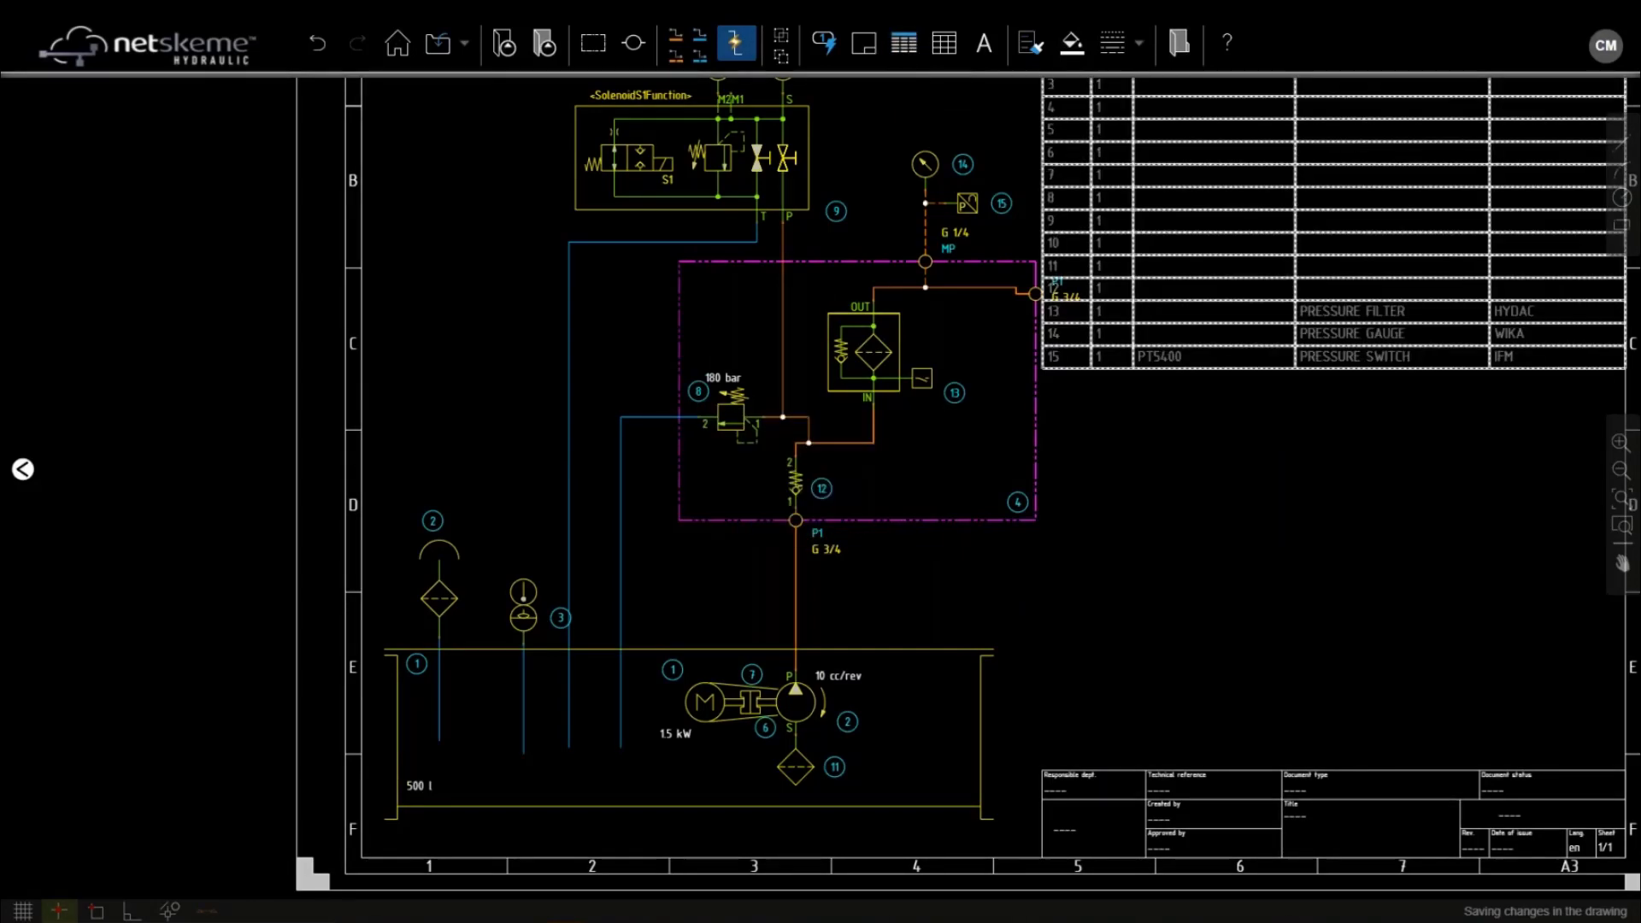
Pull the magenta enclosure's right edge left so it clears the parts list
scroll(1102, 416, down, 1)
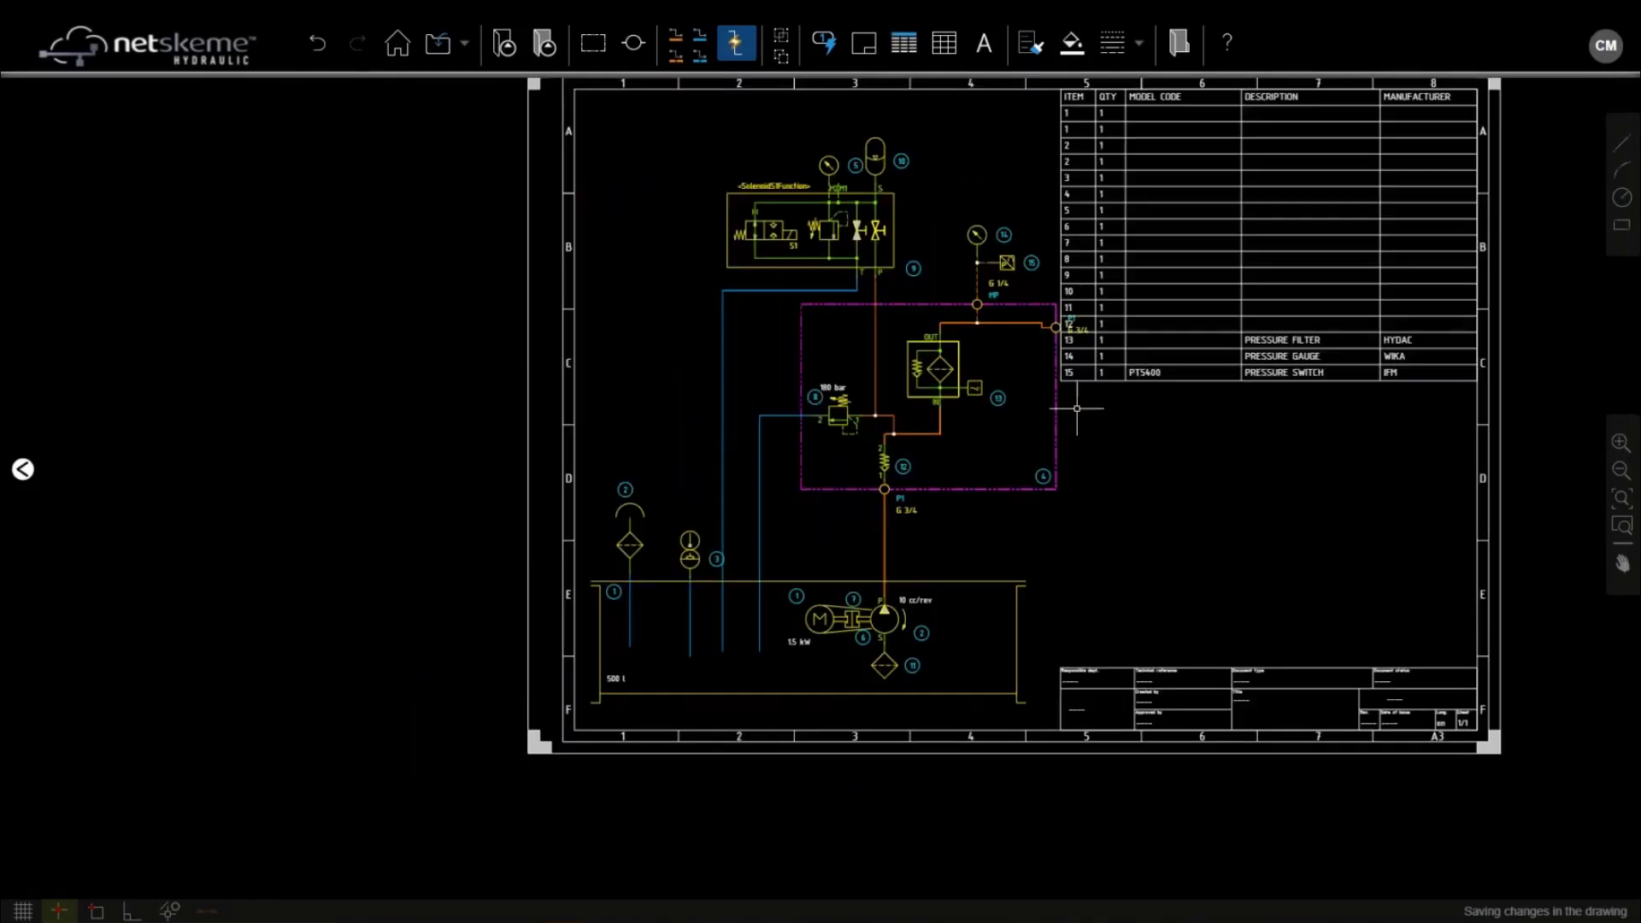
scroll(1048, 405, up, 1)
click(1048, 404)
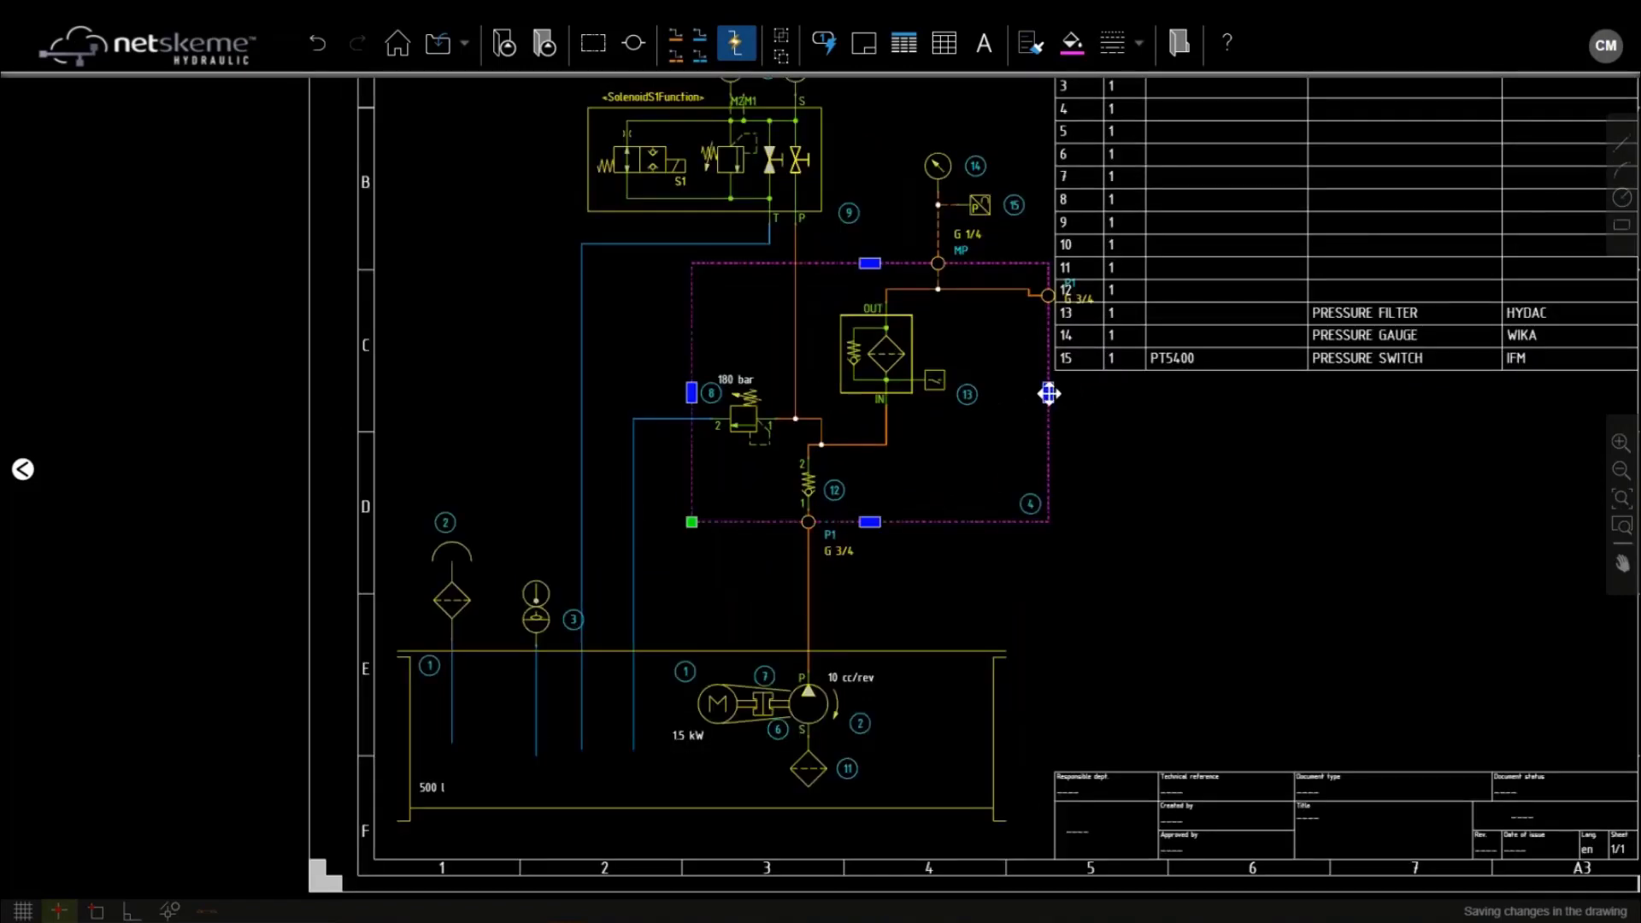
drag(1048, 393, 1015, 394)
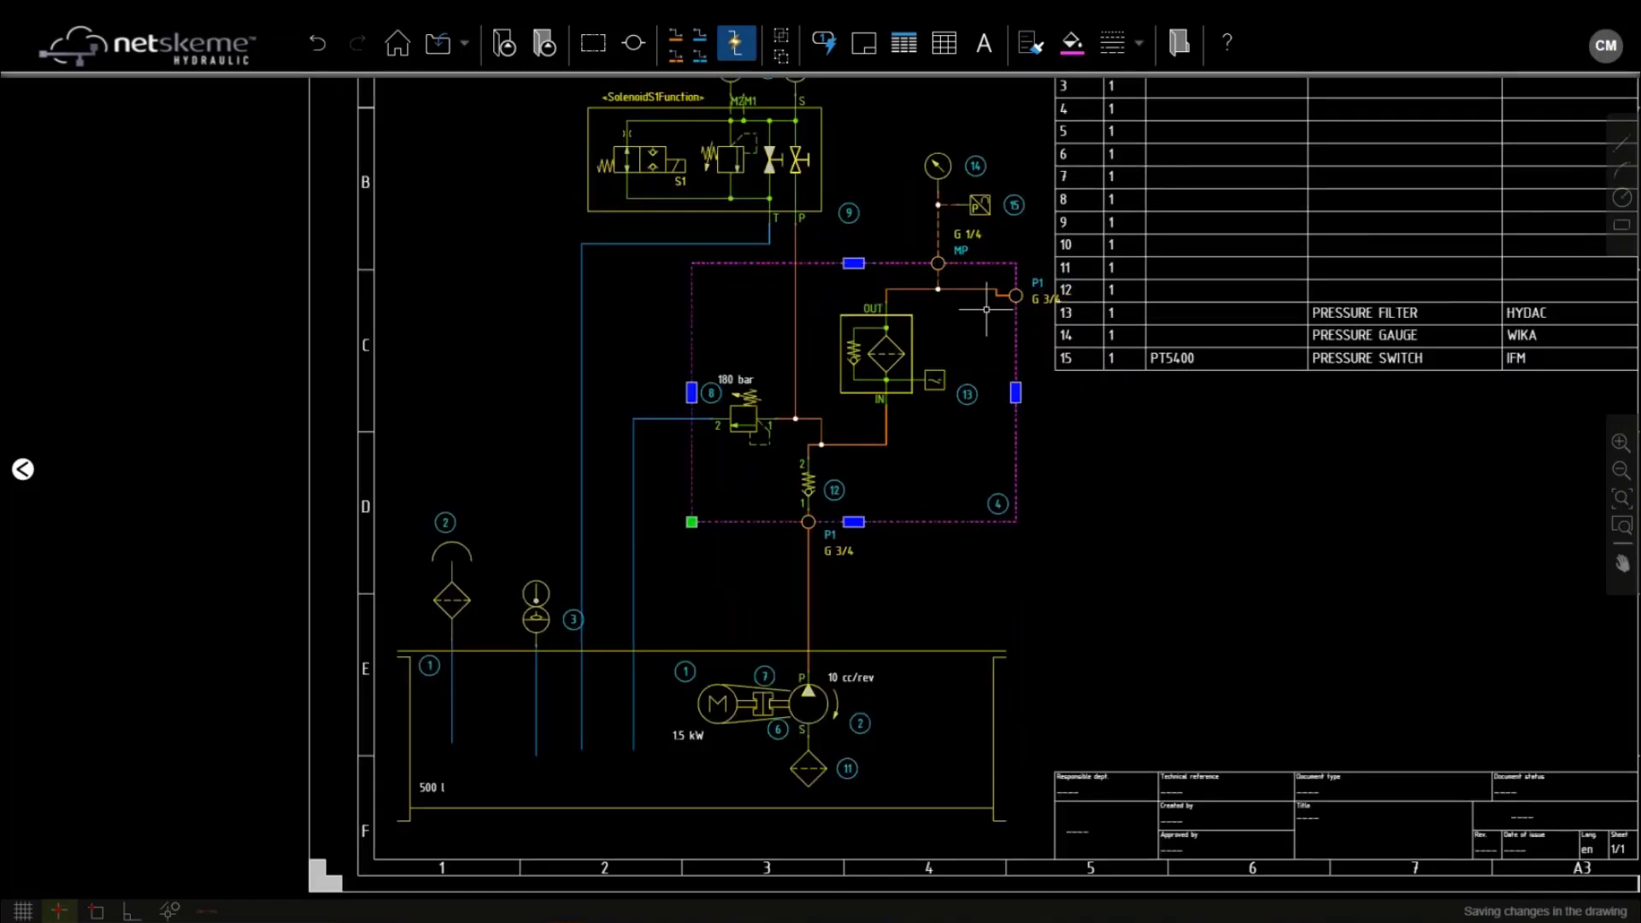
scroll(1015, 393, up, 2)
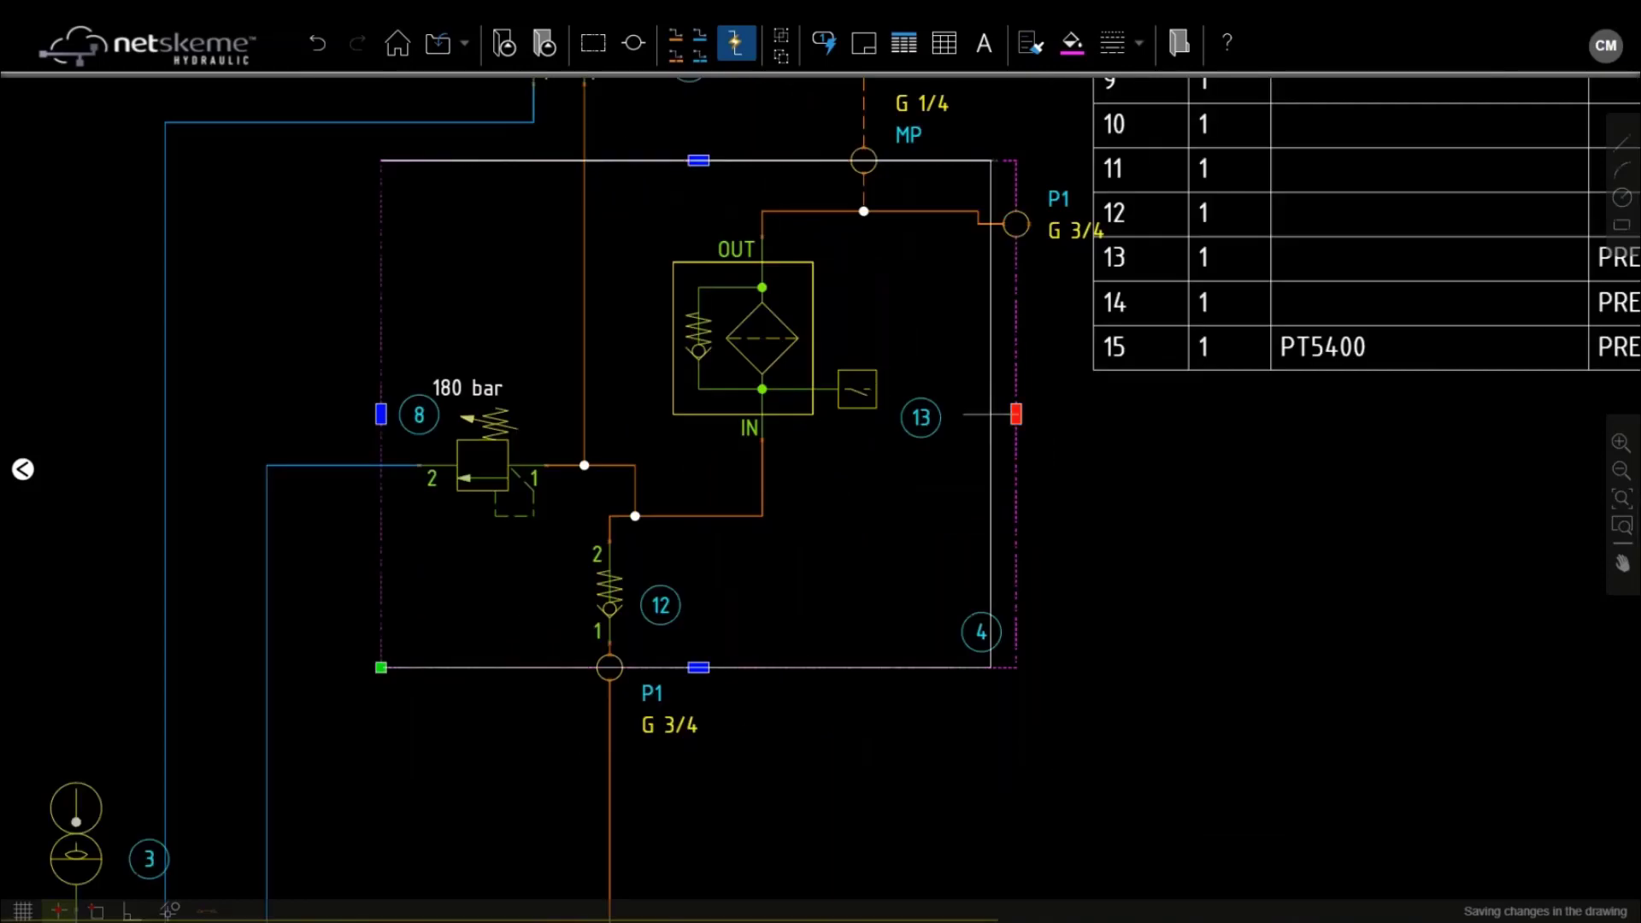
drag(1015, 393, 995, 393)
scroll(980, 474, down, 1)
key(Escape)
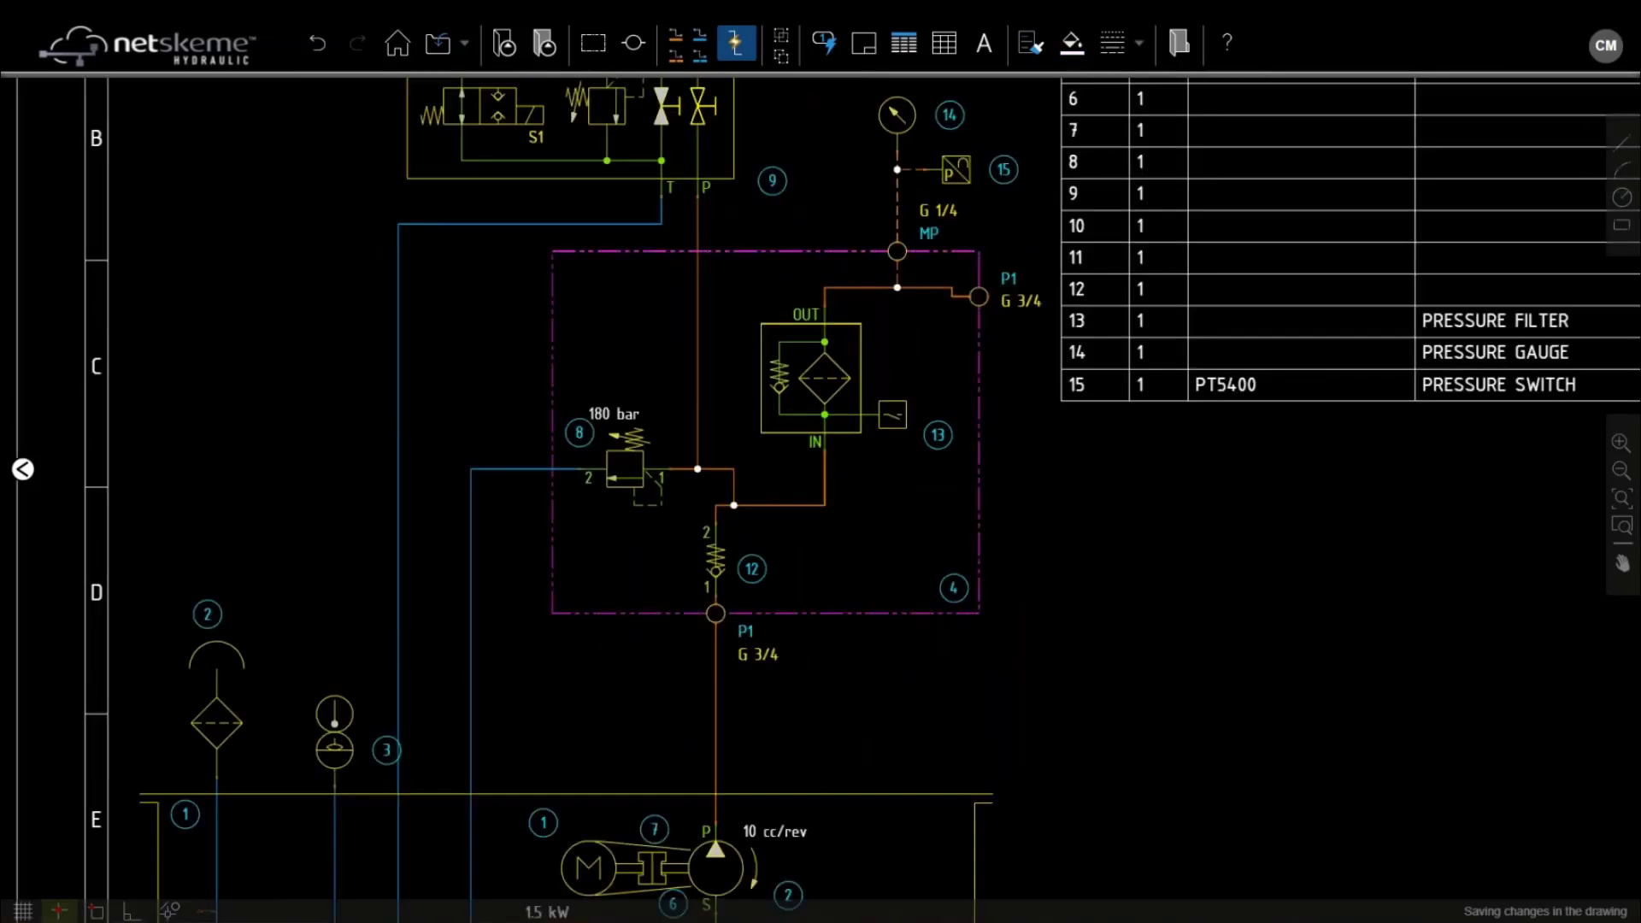
middle_drag(704, 541, 889, 686)
Delete pressure gauge 5 and its balloon
scroll(1094, 240, up, 1)
click(1058, 257)
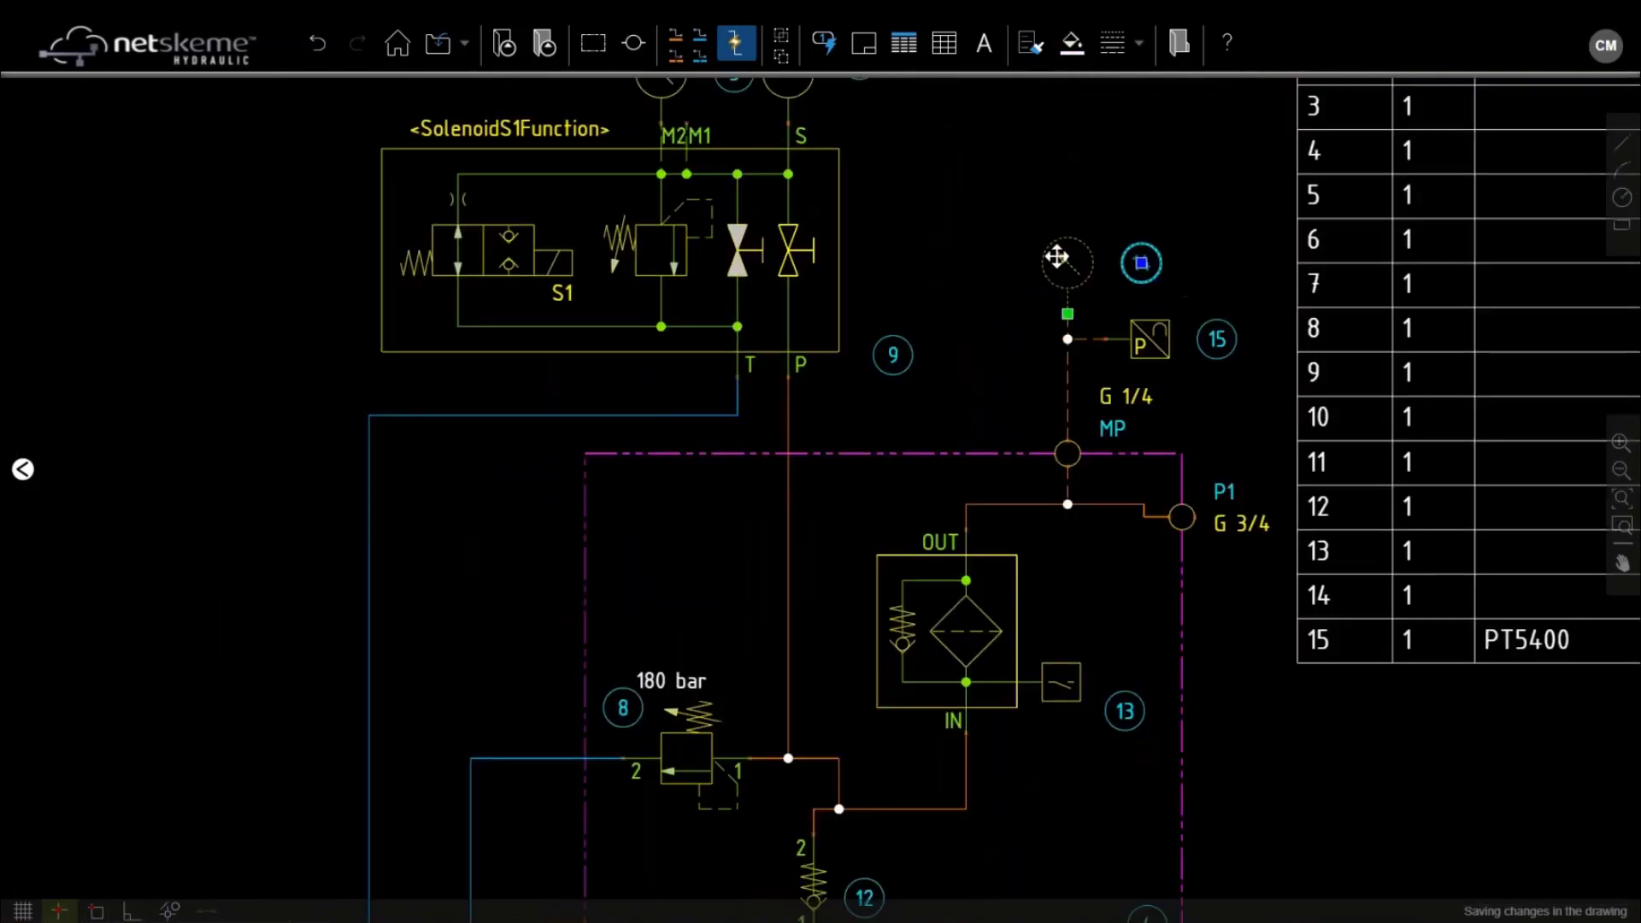
middle_drag(861, 227, 850, 412)
click(655, 257)
key(Delete)
Copy gauge 14 and attach the pasted gauge 16 to port M2
click(1042, 445)
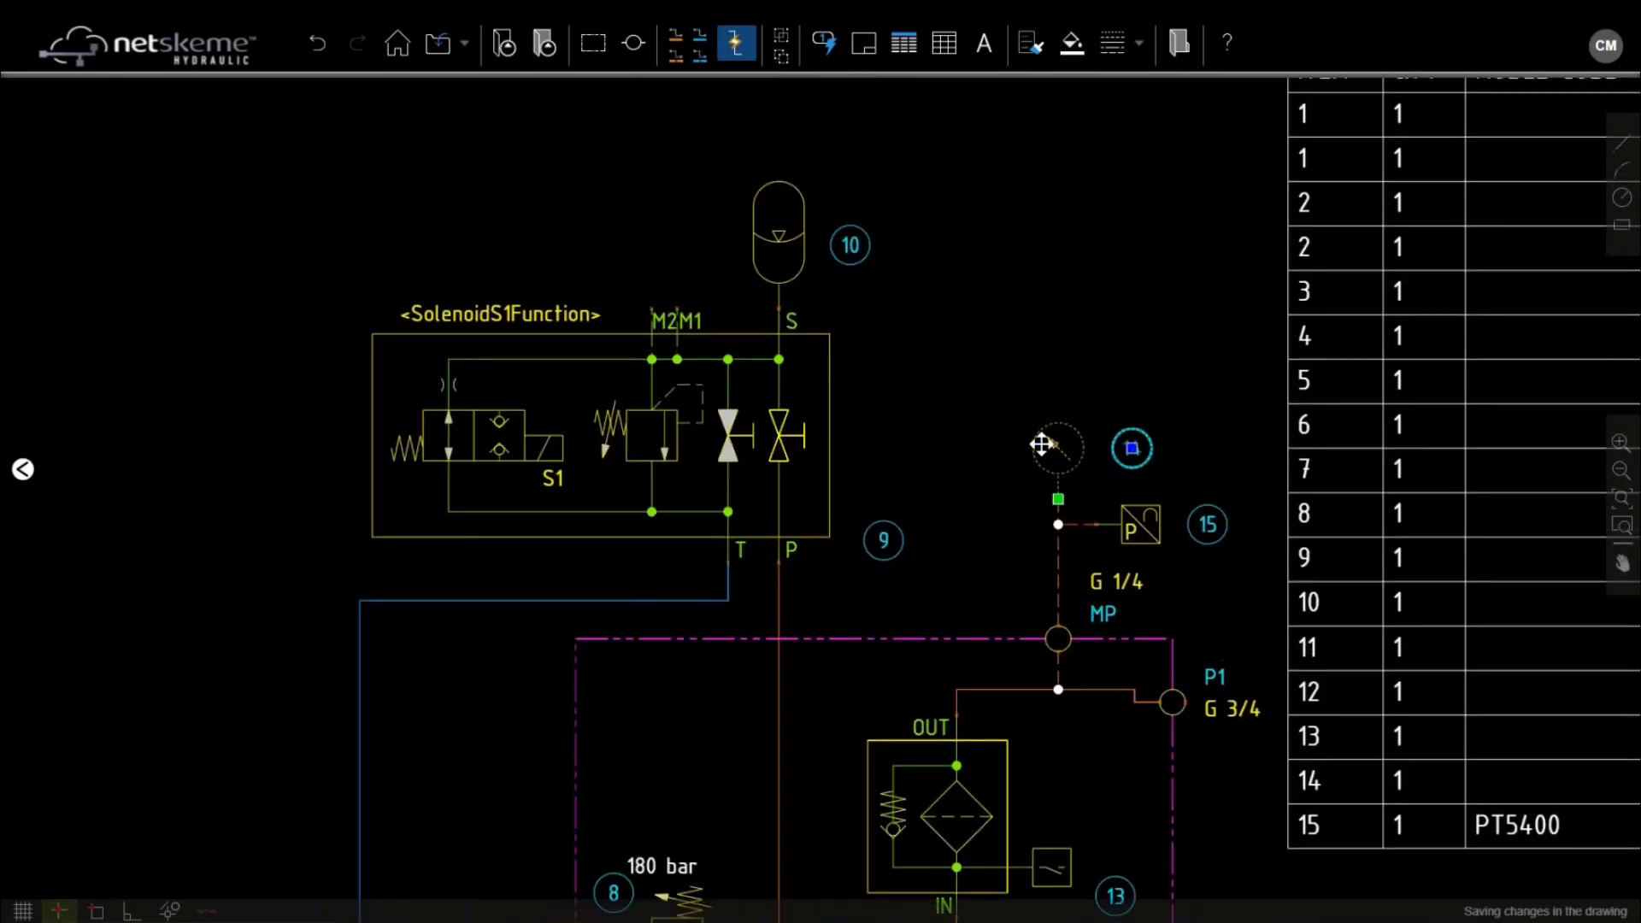
key(ctrl+c)
key(ctrl+v)
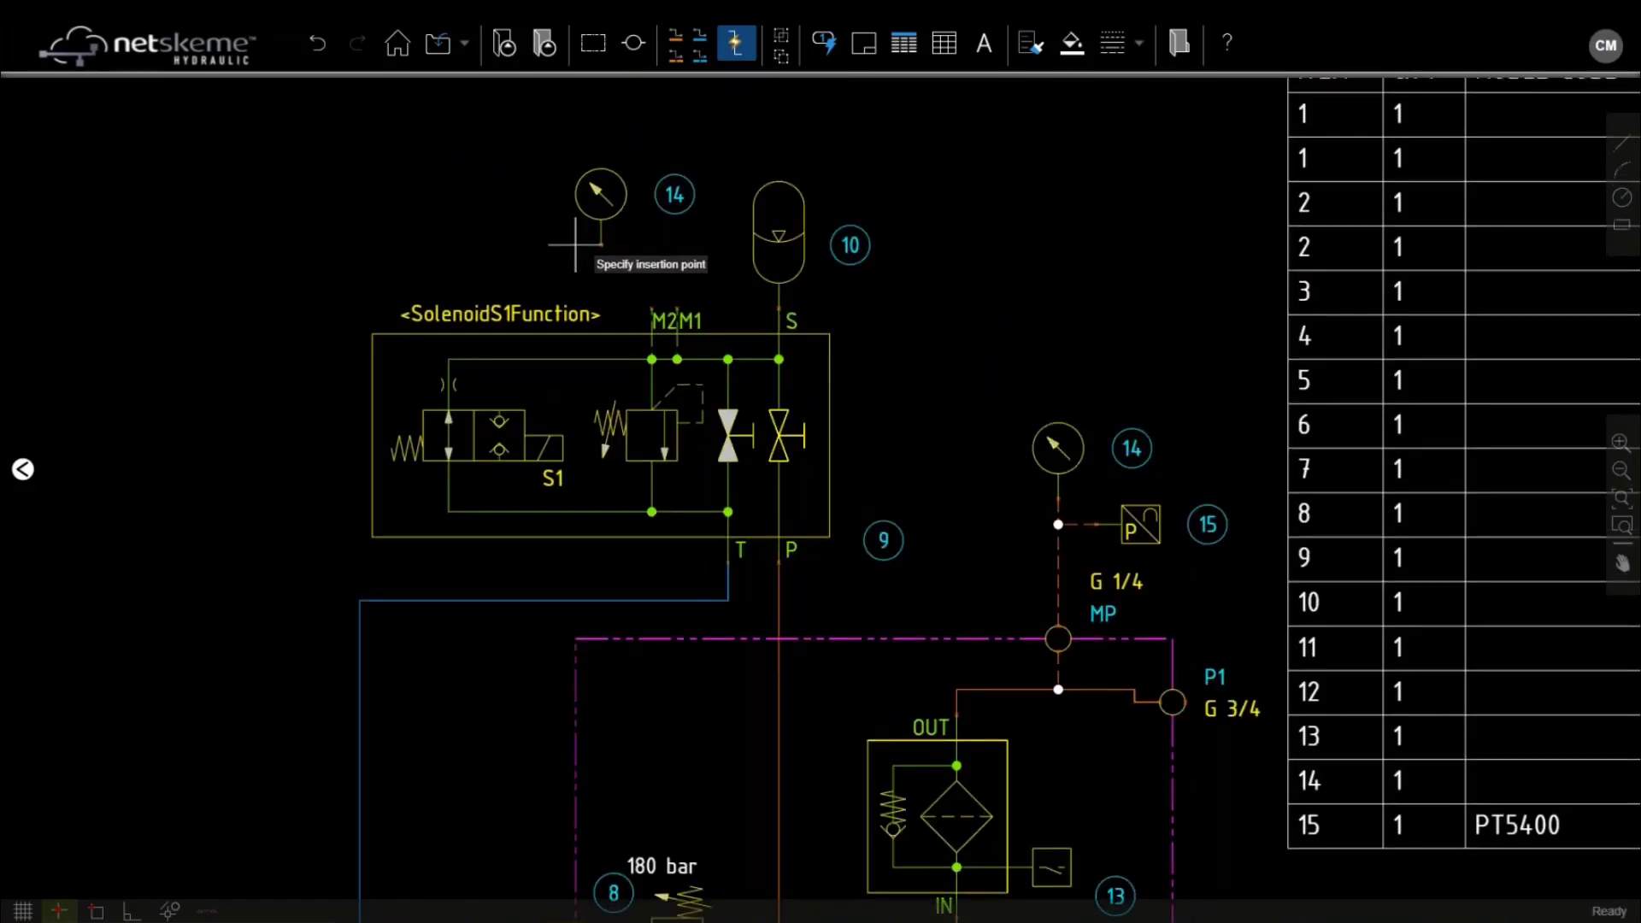
click(575, 245)
click(597, 242)
click(600, 244)
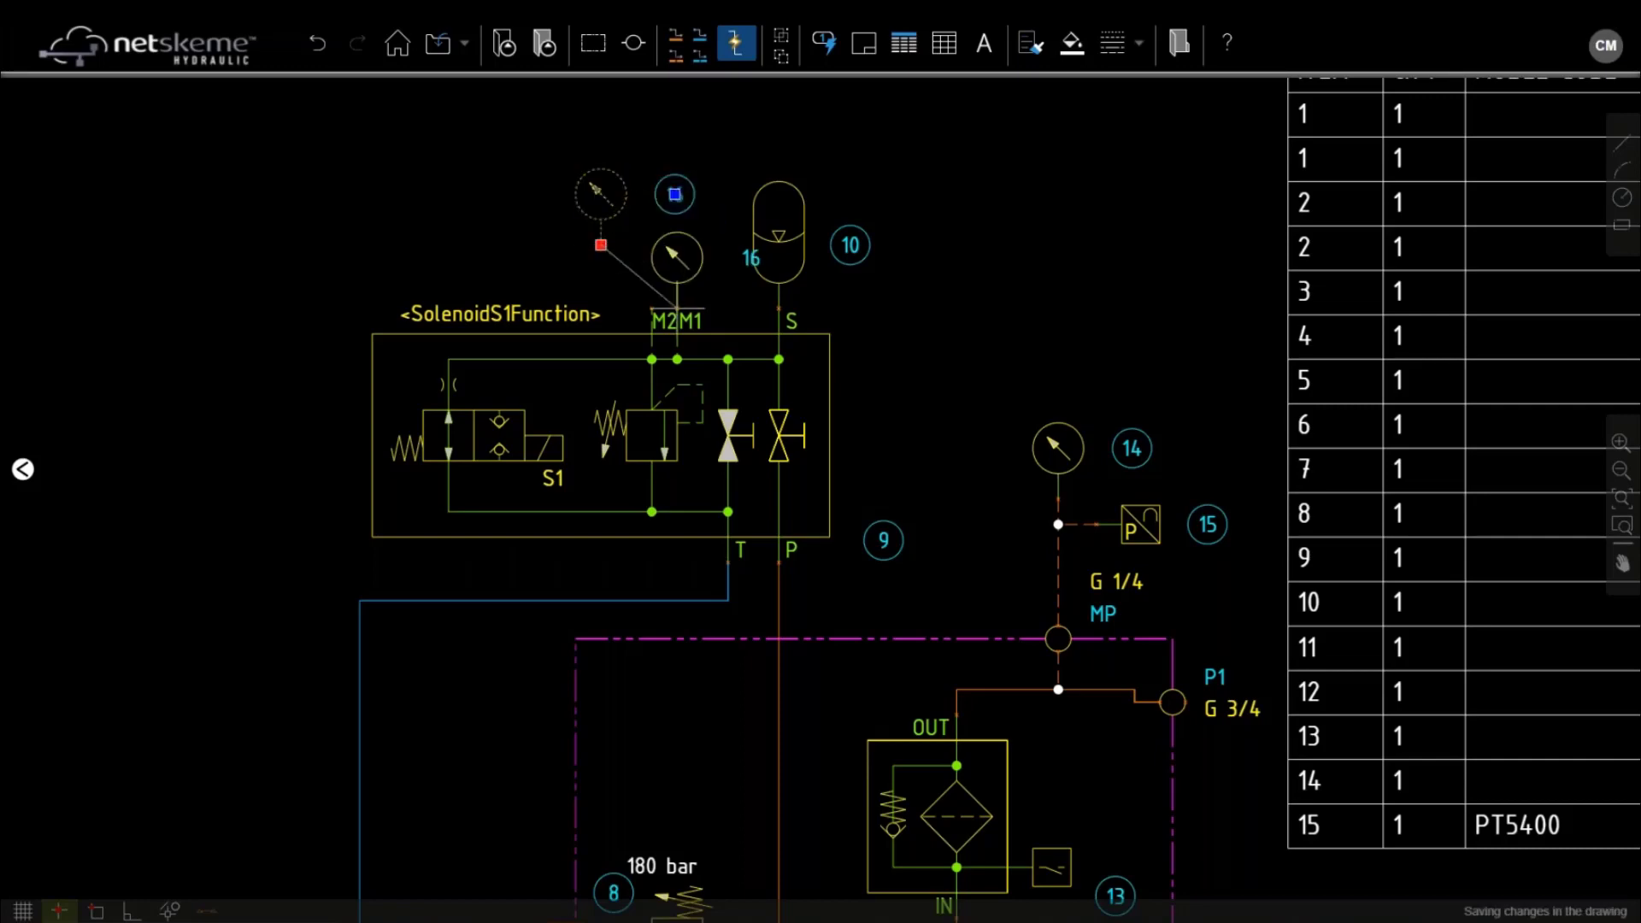
scroll(677, 308, up, 2)
click(629, 309)
Set model code wk123 on gauges 16 and 14
double_click(635, 208)
click(789, 453)
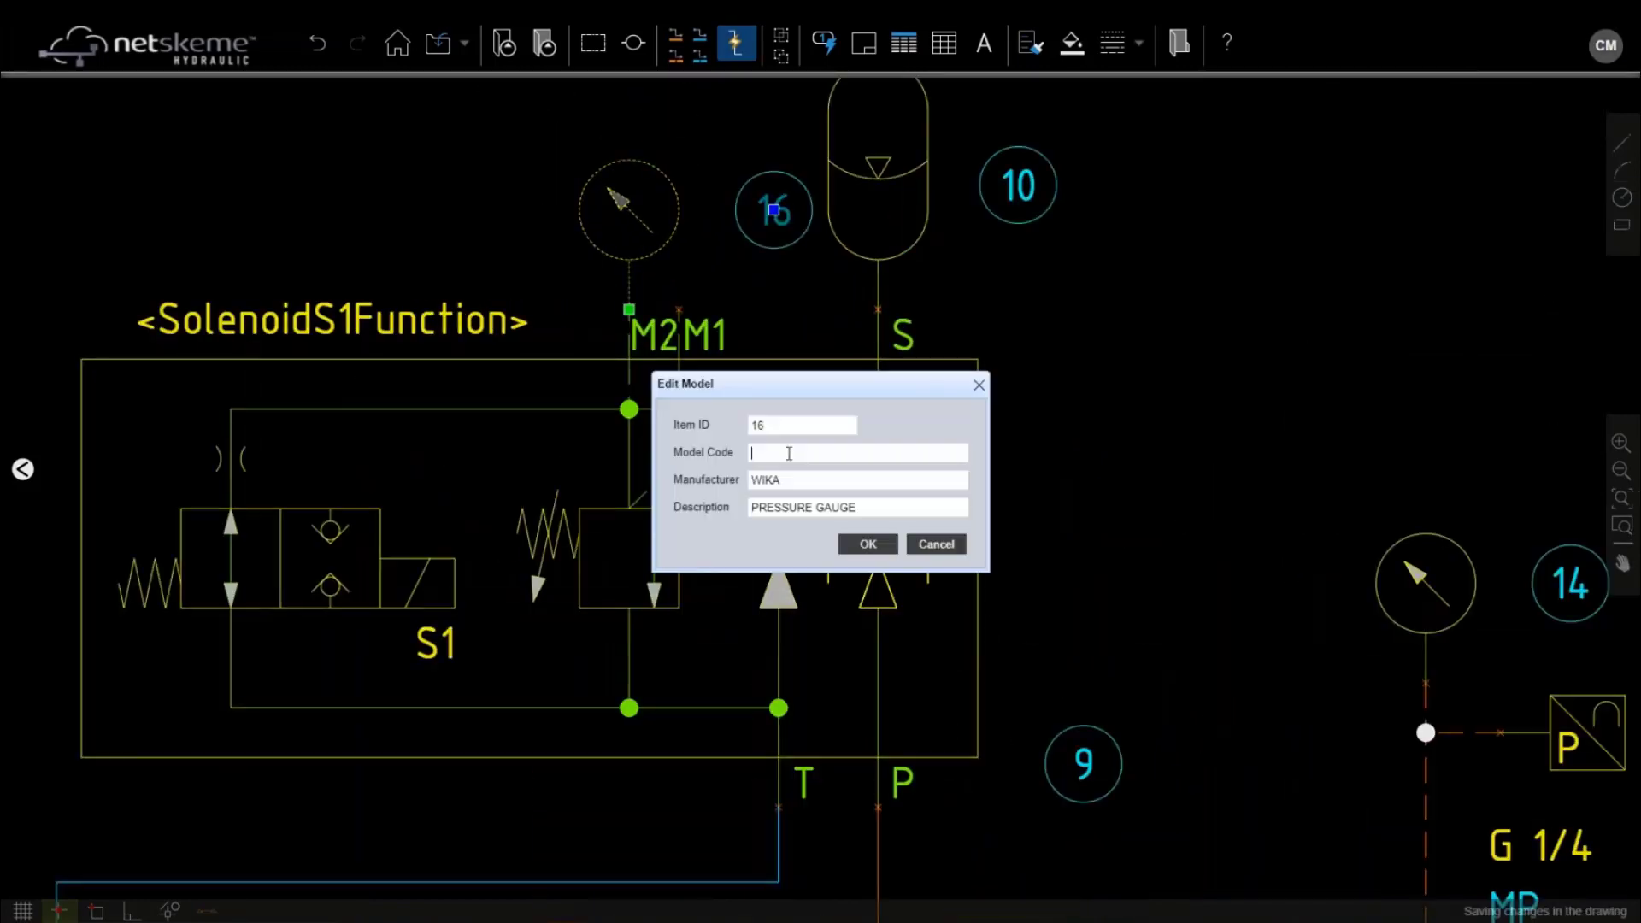
text(123)
double_click(776, 452)
text(wk1\2)
click(868, 547)
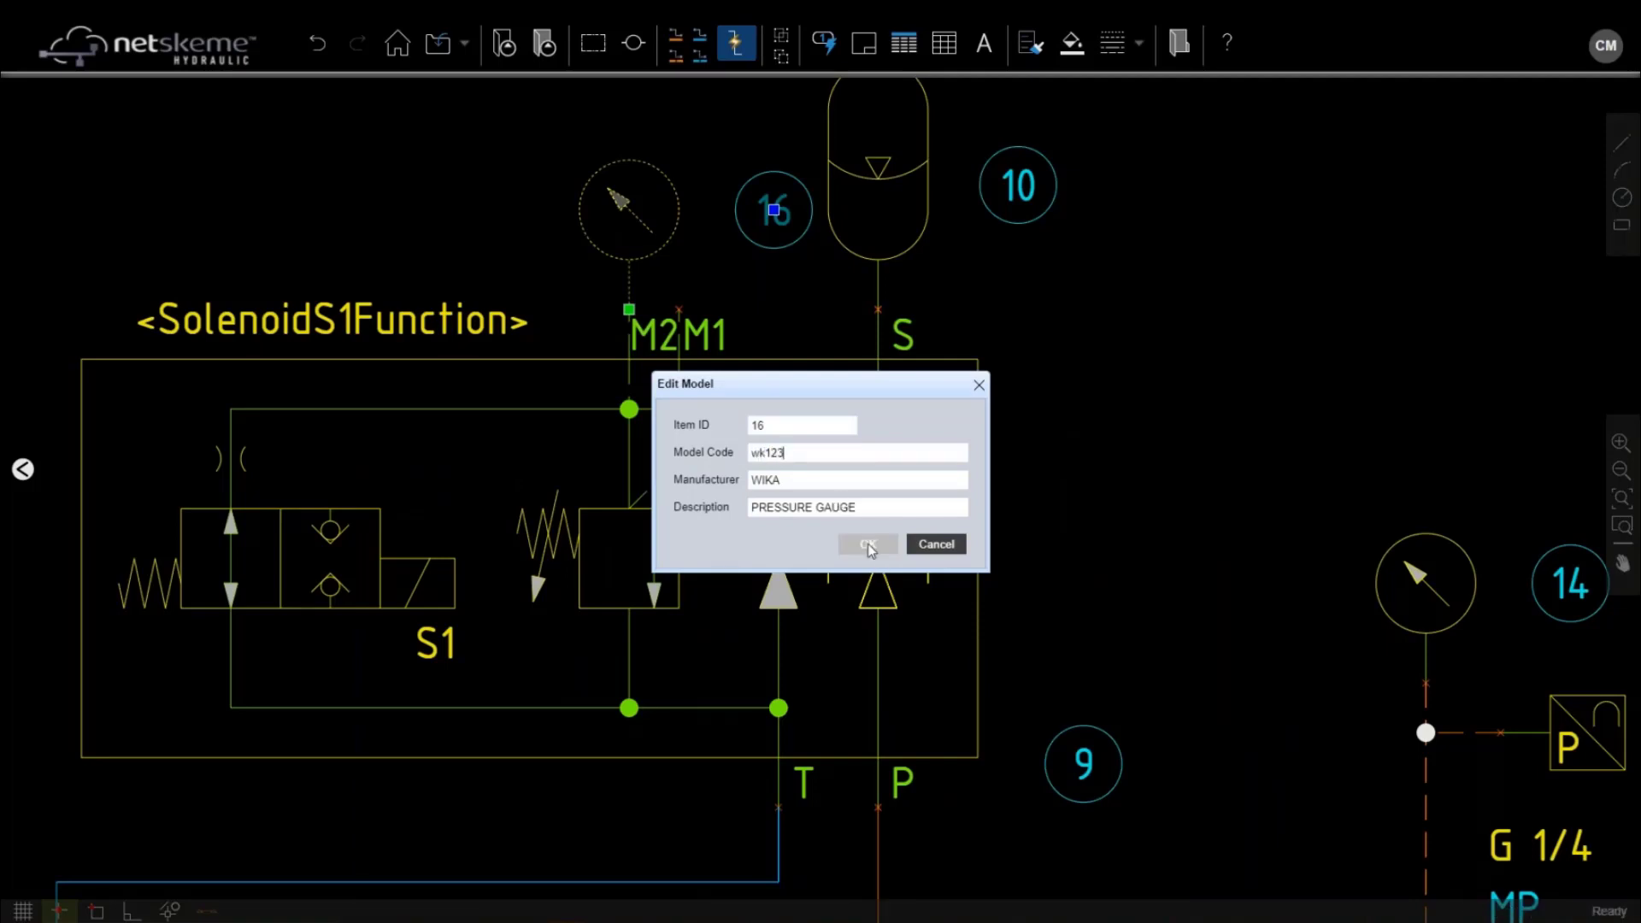
click(1418, 572)
text(w)
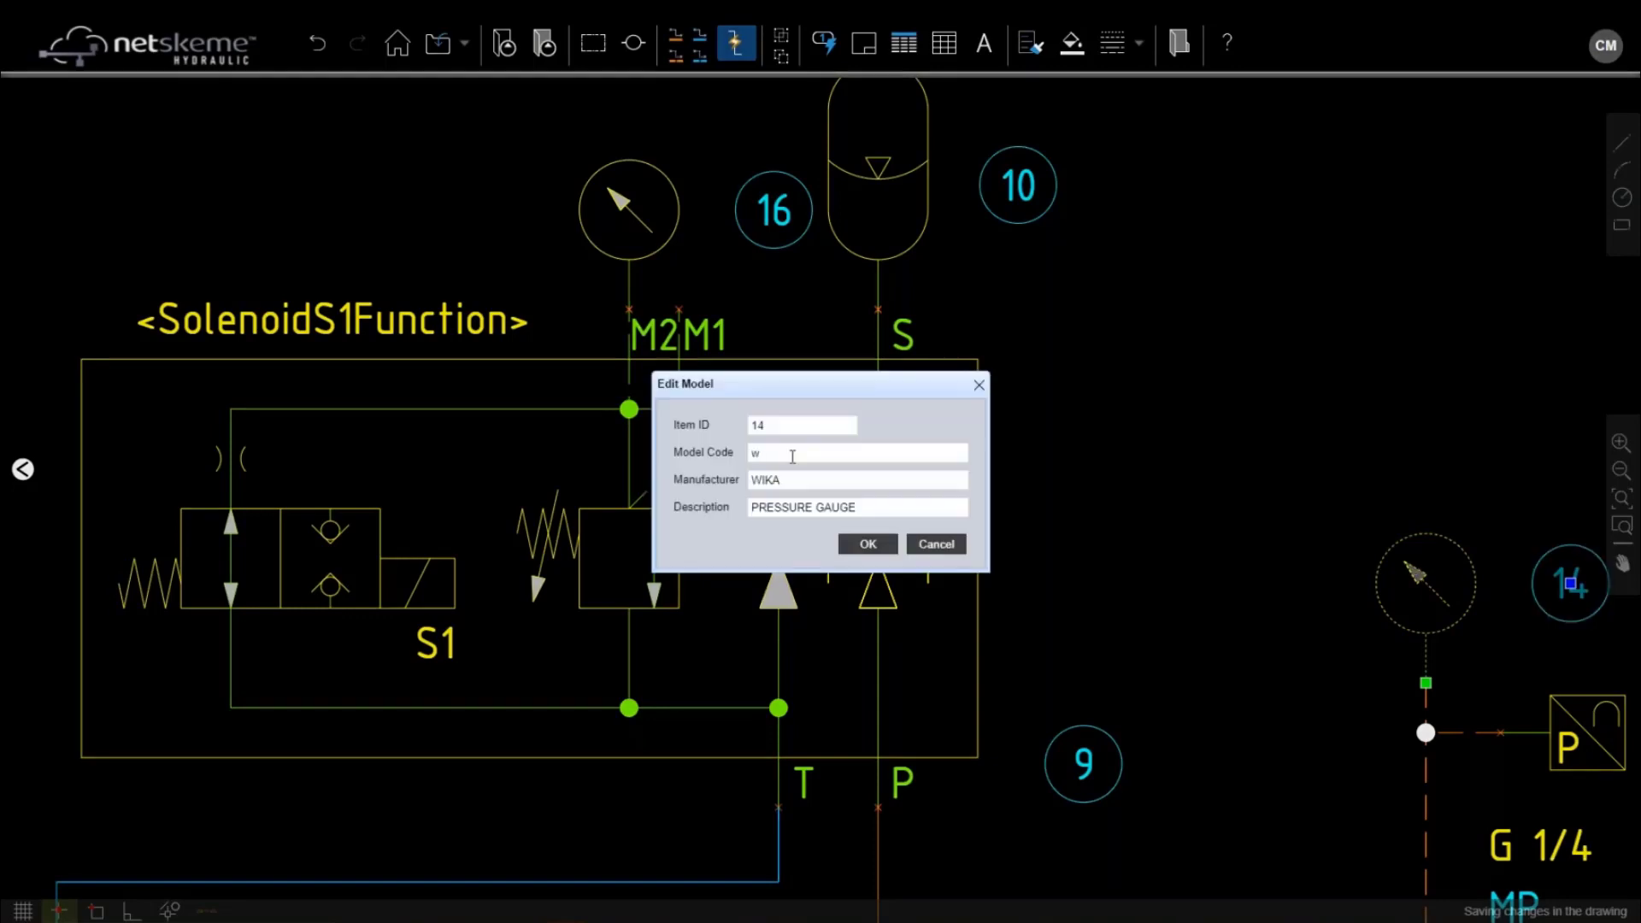
text(k123)
scroll(973, 337, down, 3)
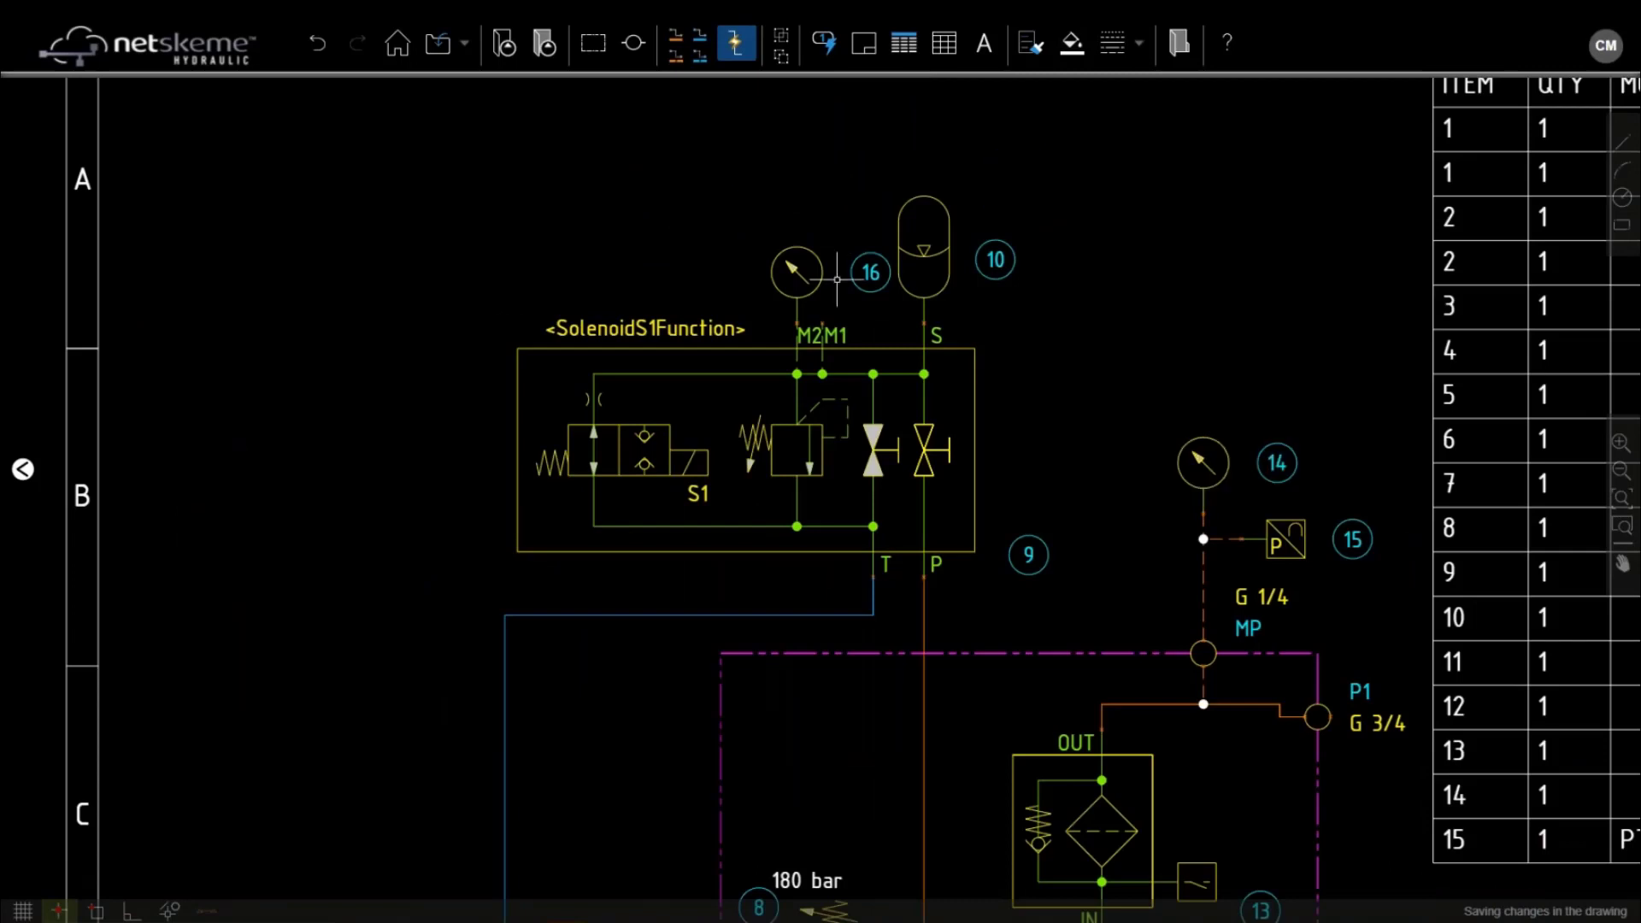
Move balloon 16 to the gauge's upper left and refresh the parts list
drag(870, 272, 771, 221)
key(Escape)
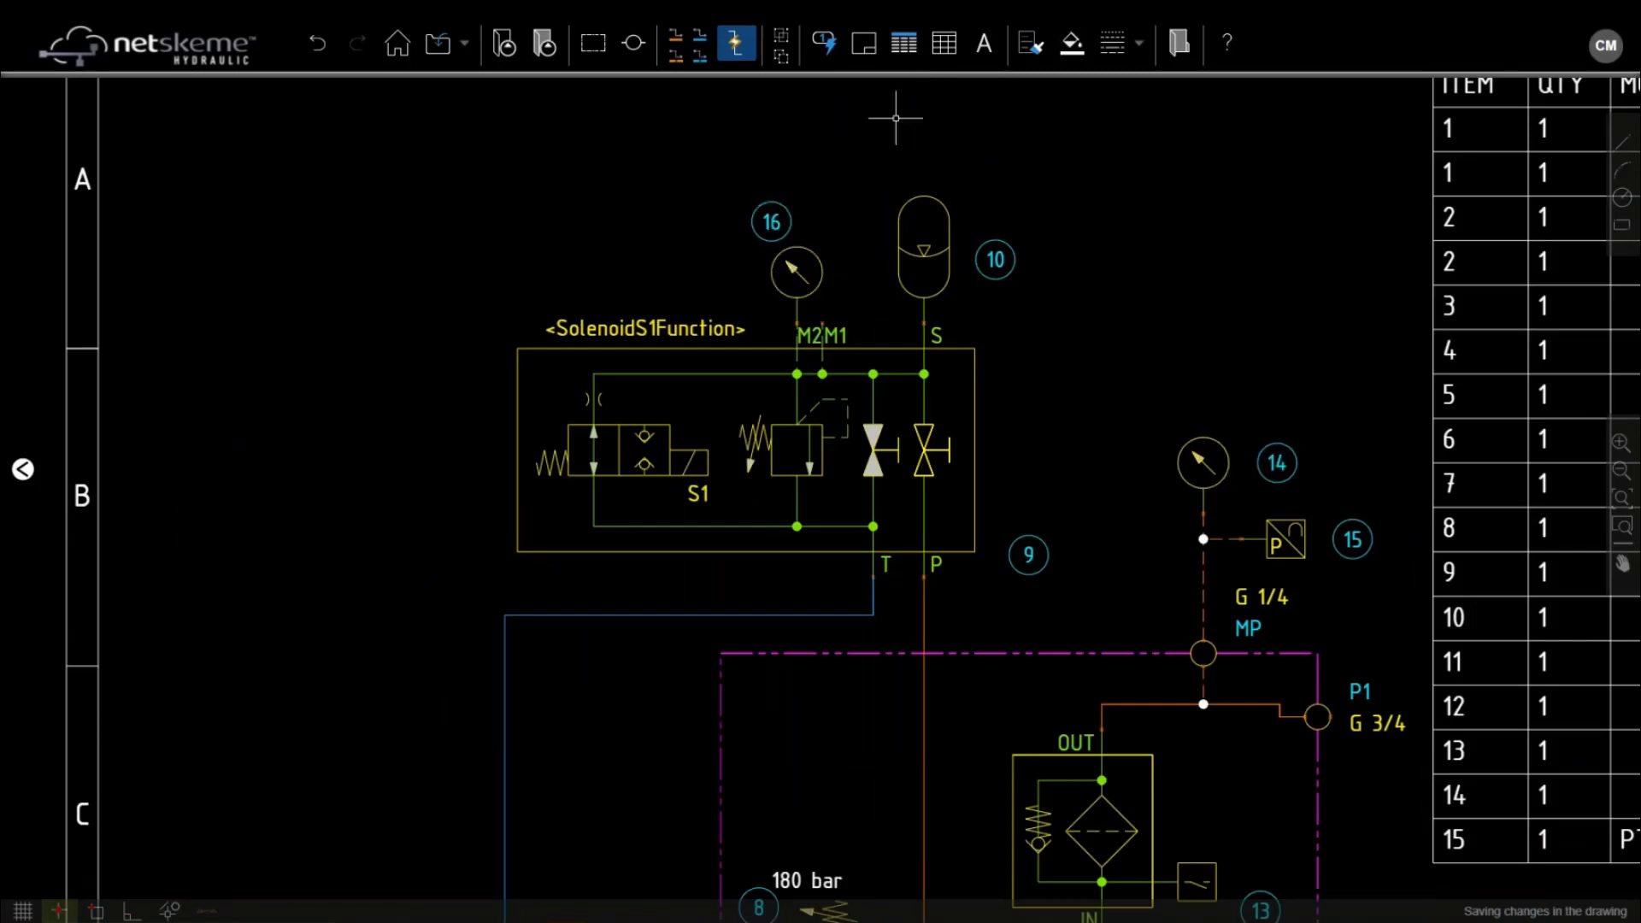
click(903, 44)
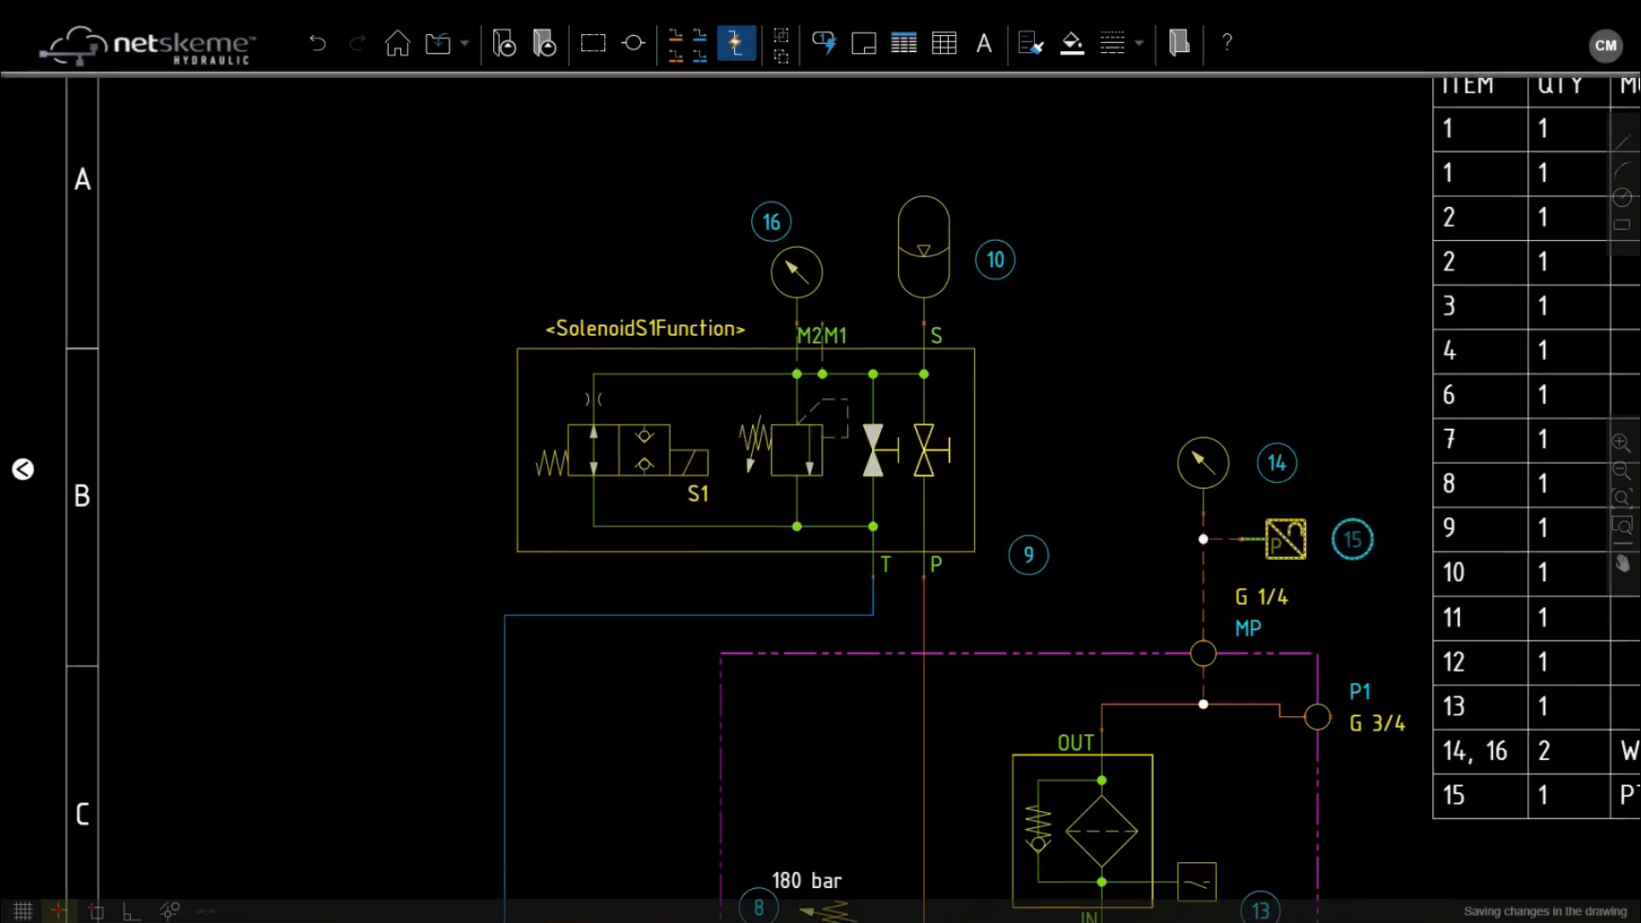
Zoom in on the parts table to check gauges 14 and 16 share one WK123 row
scroll(1408, 600, down, 2)
scroll(1585, 707, up, 3)
middle_drag(1584, 708, 1241, 502)
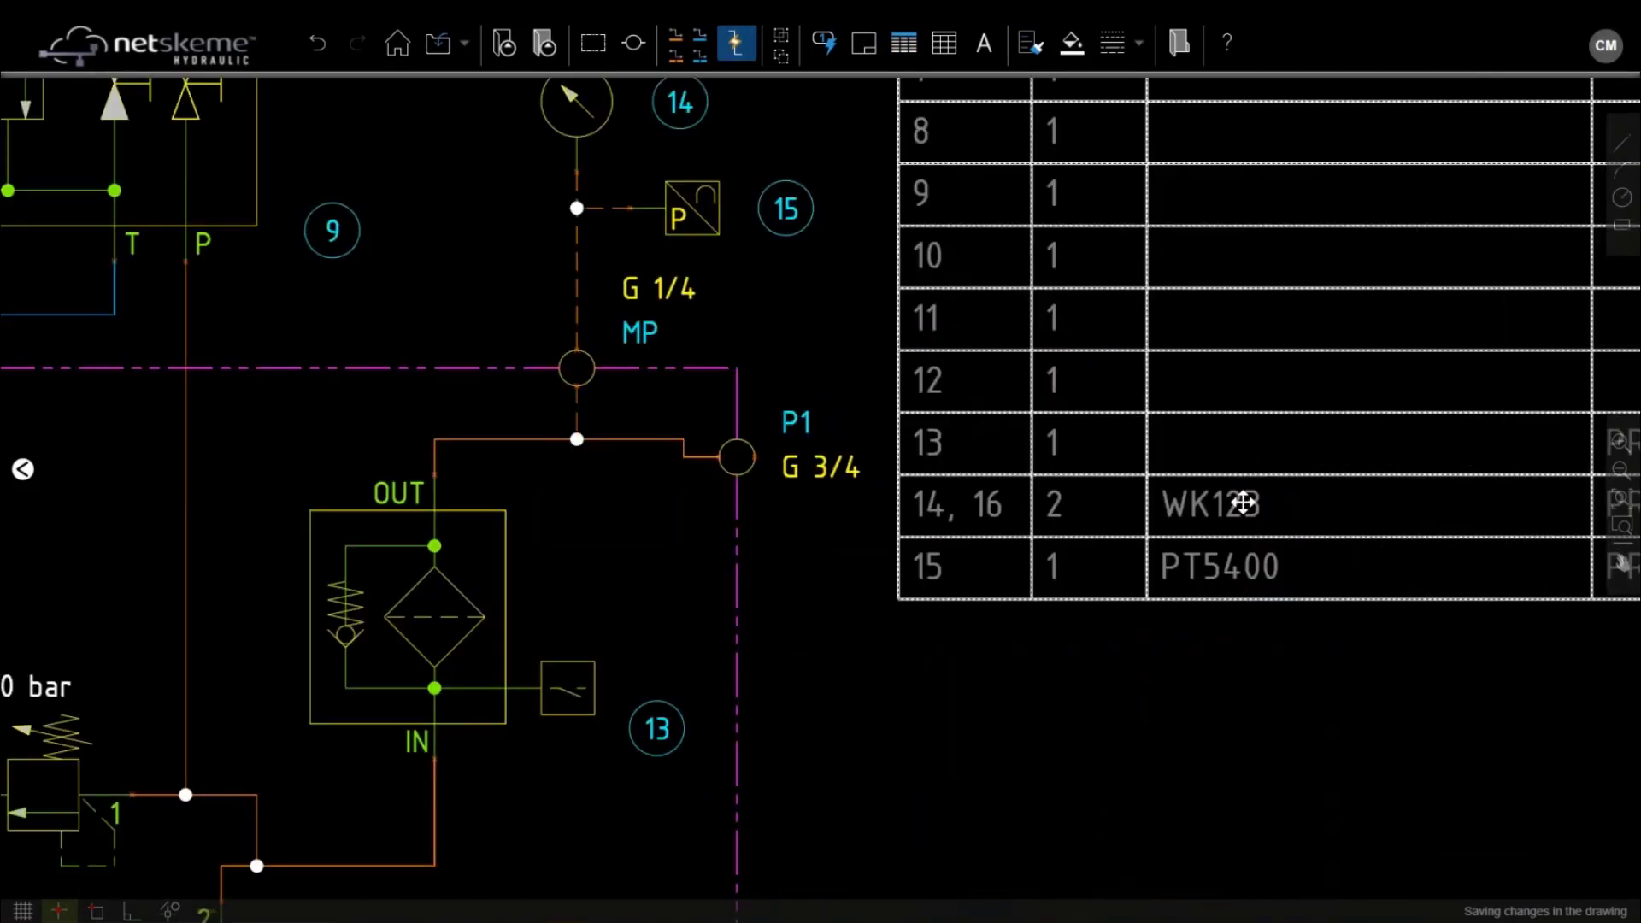
middle_drag(1425, 500, 988, 519)
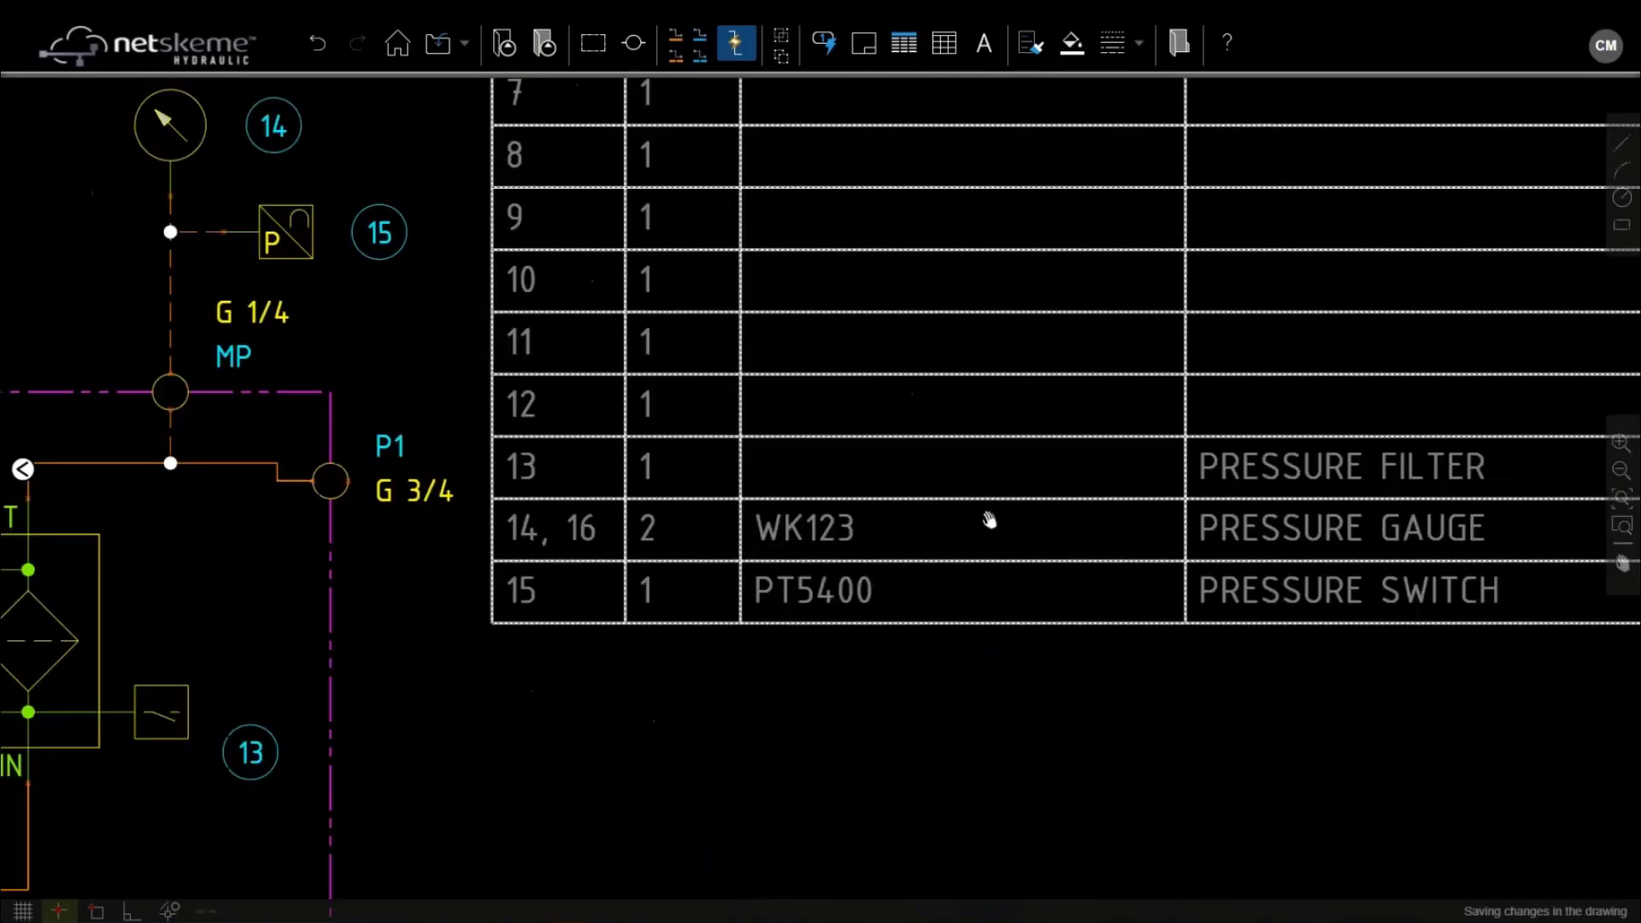
scroll(989, 518, down, 3)
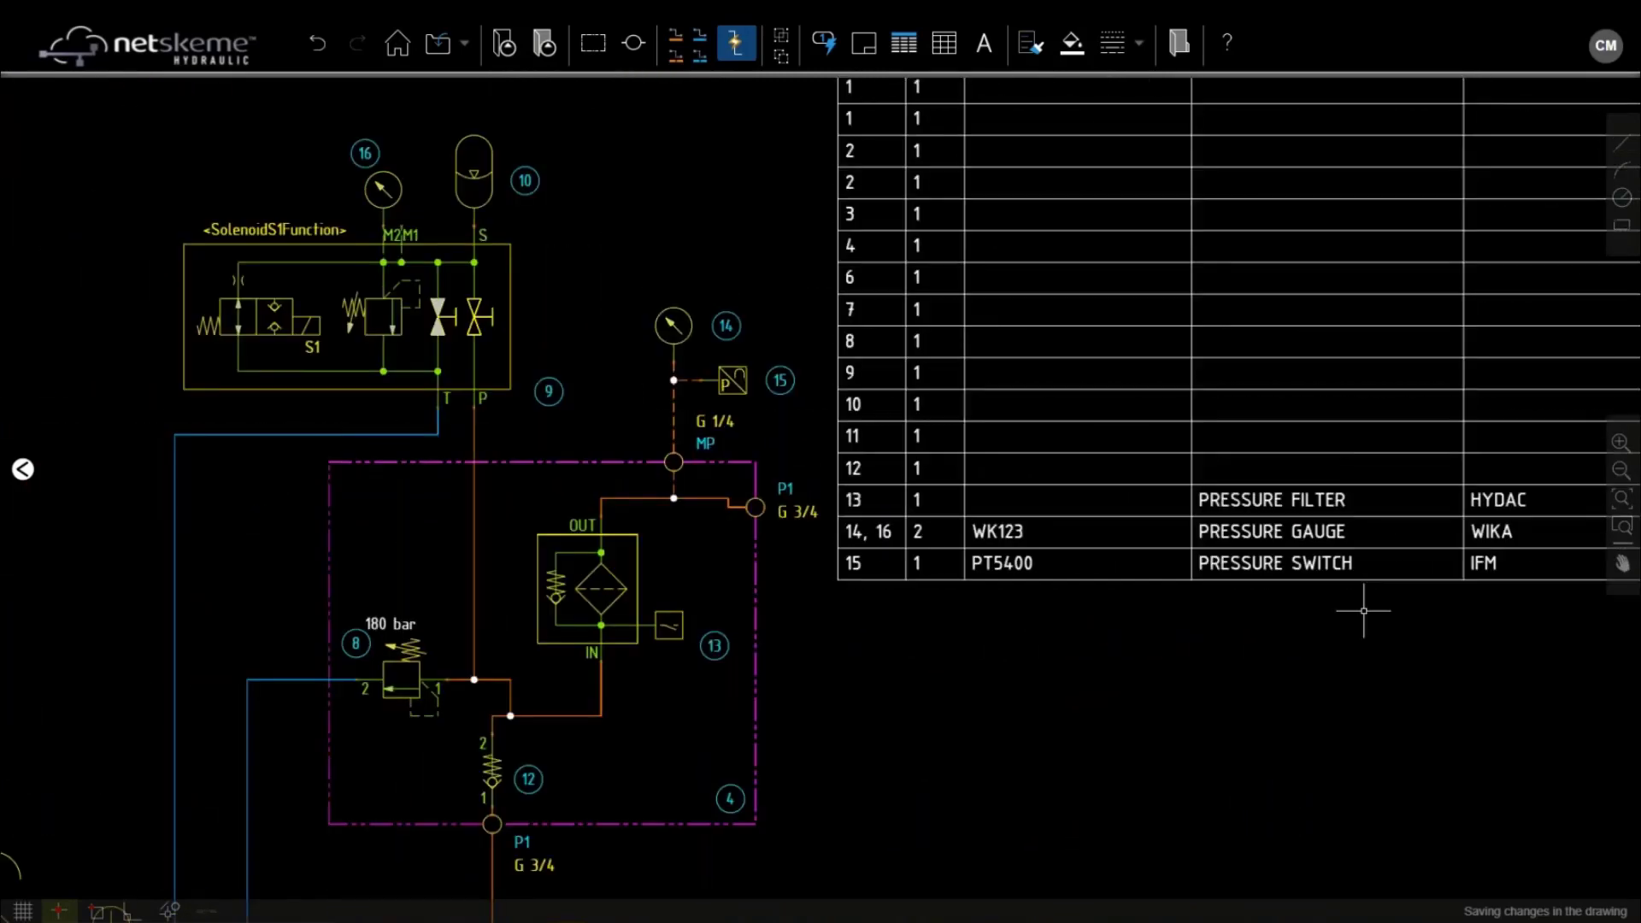
scroll(1155, 618, down, 2)
middle_drag(1155, 619, 1149, 621)
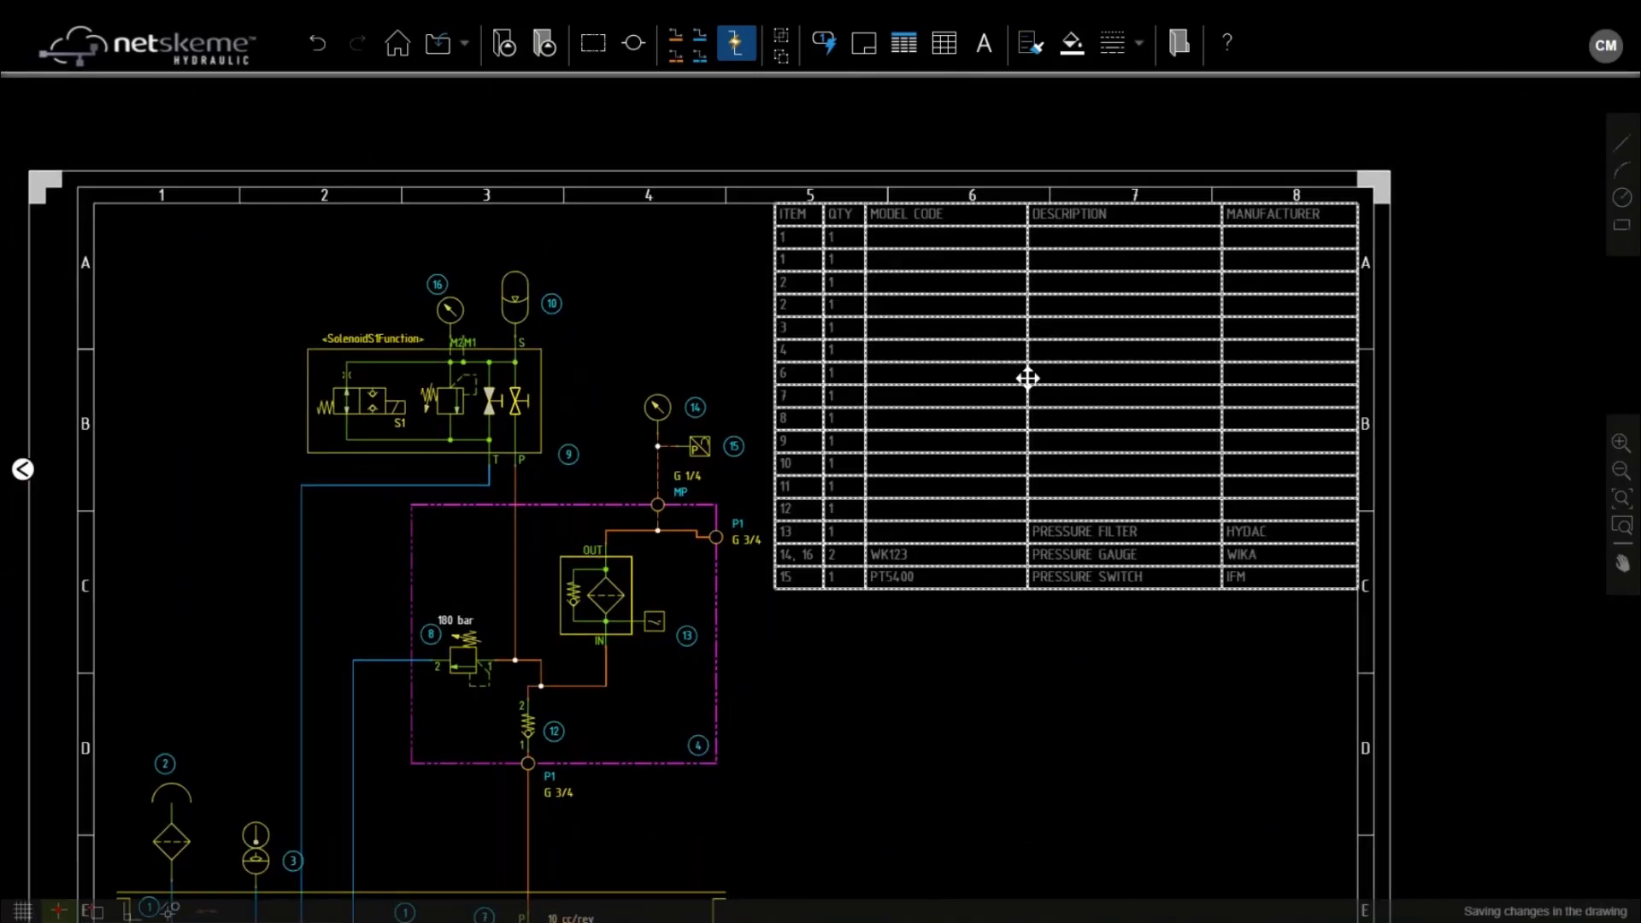
click(1027, 379)
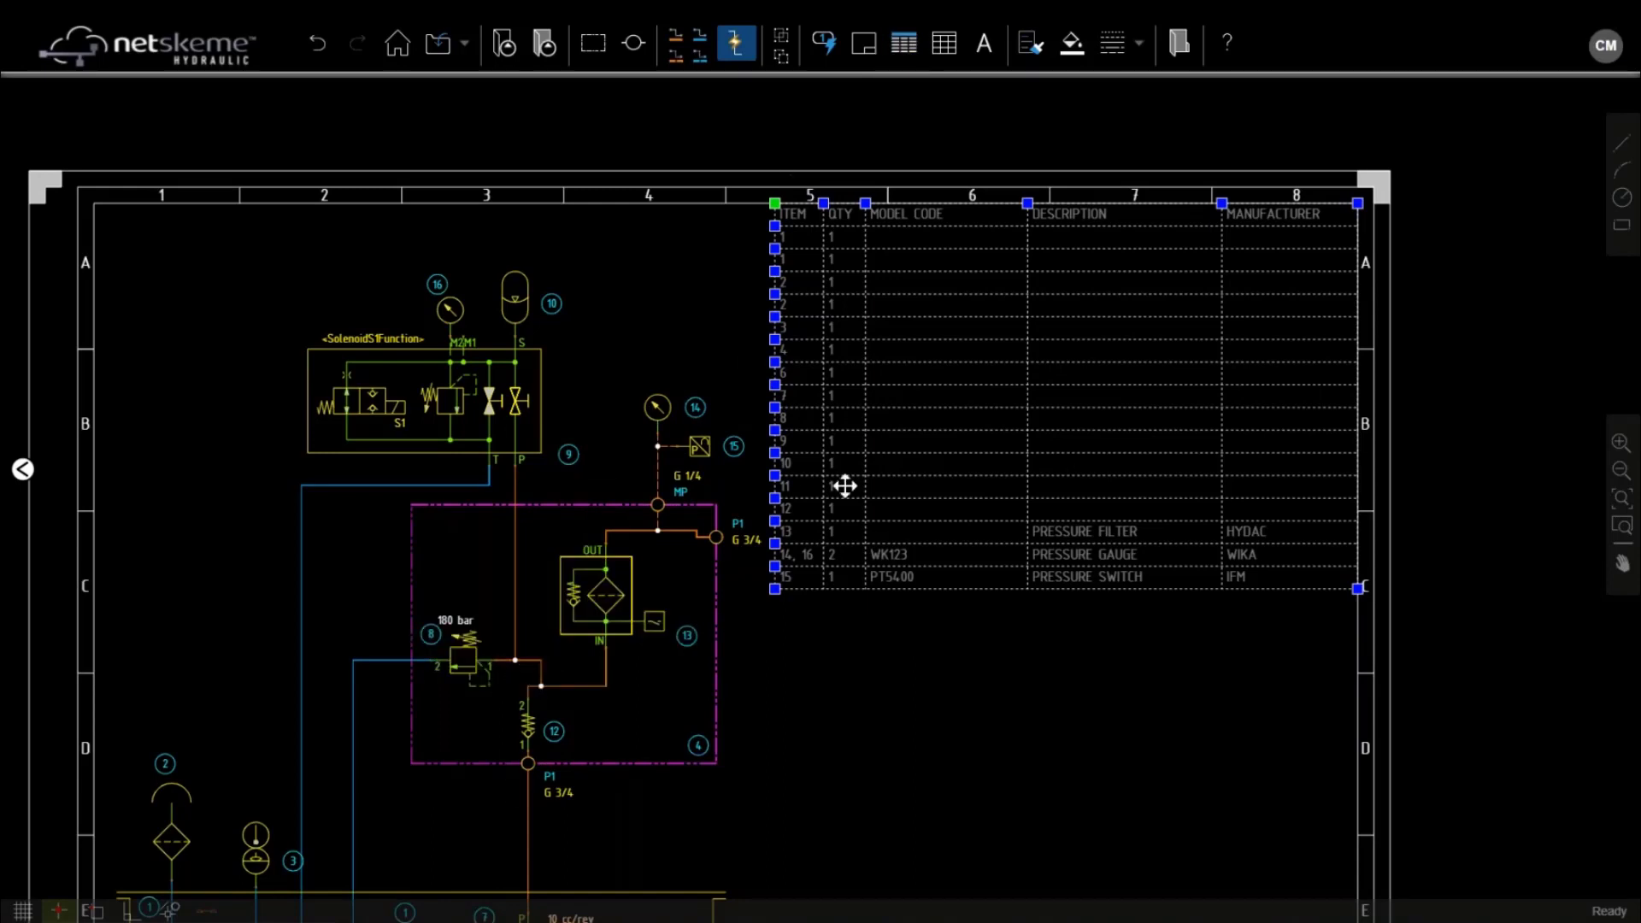
key(Escape)
Insert a table with three columns and three data rows below the parts list
middle_drag(883, 597, 905, 412)
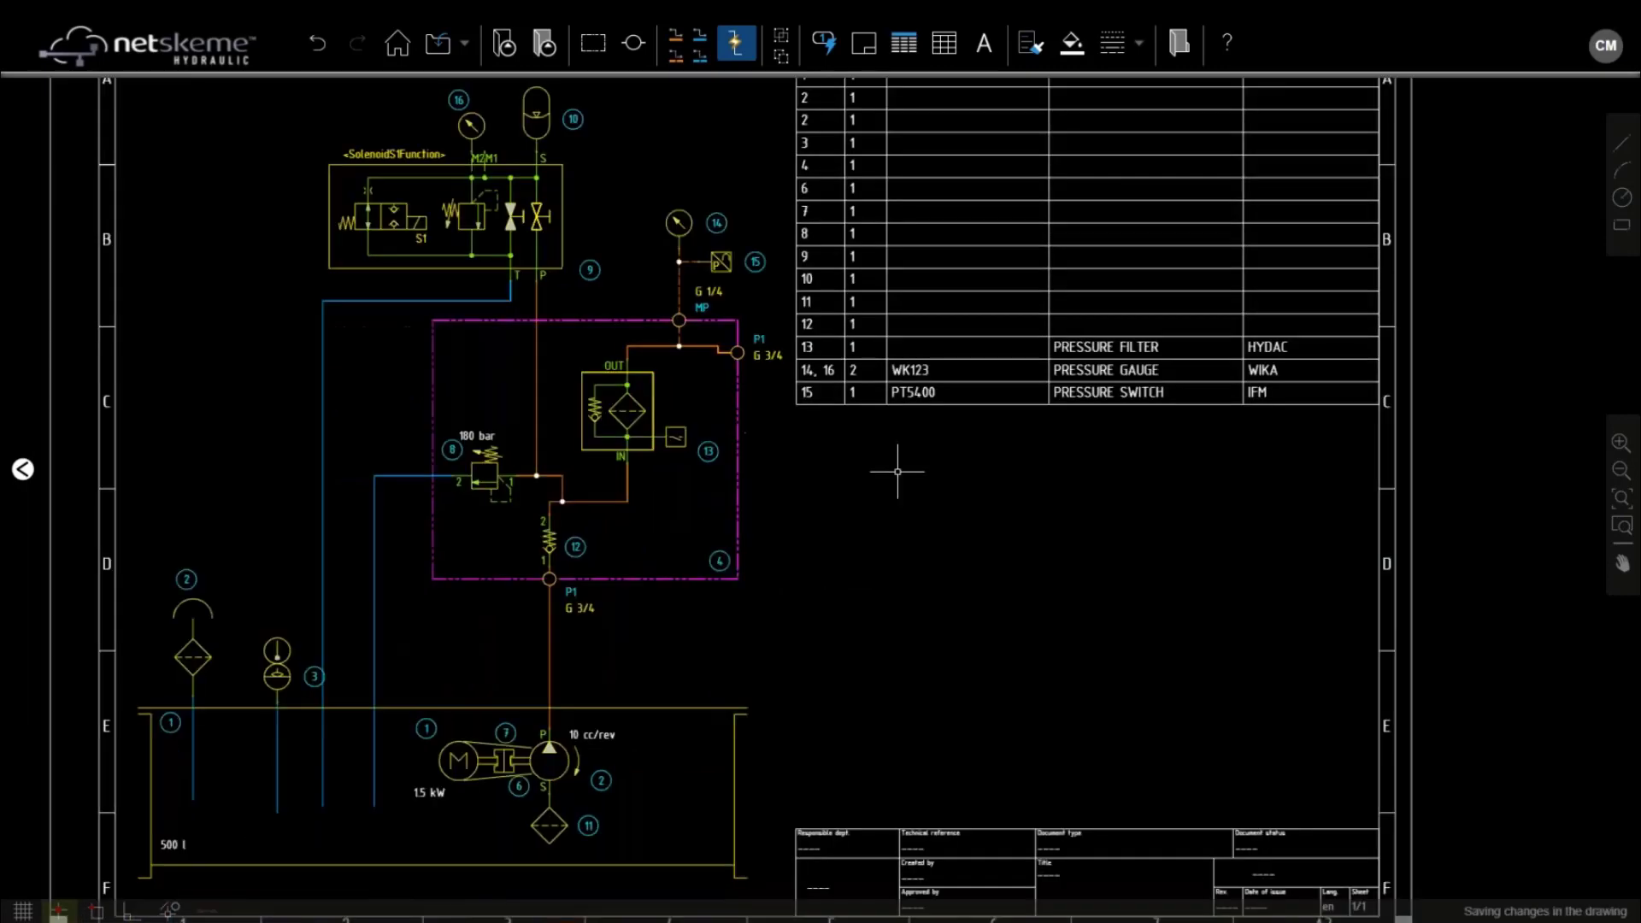
click(945, 47)
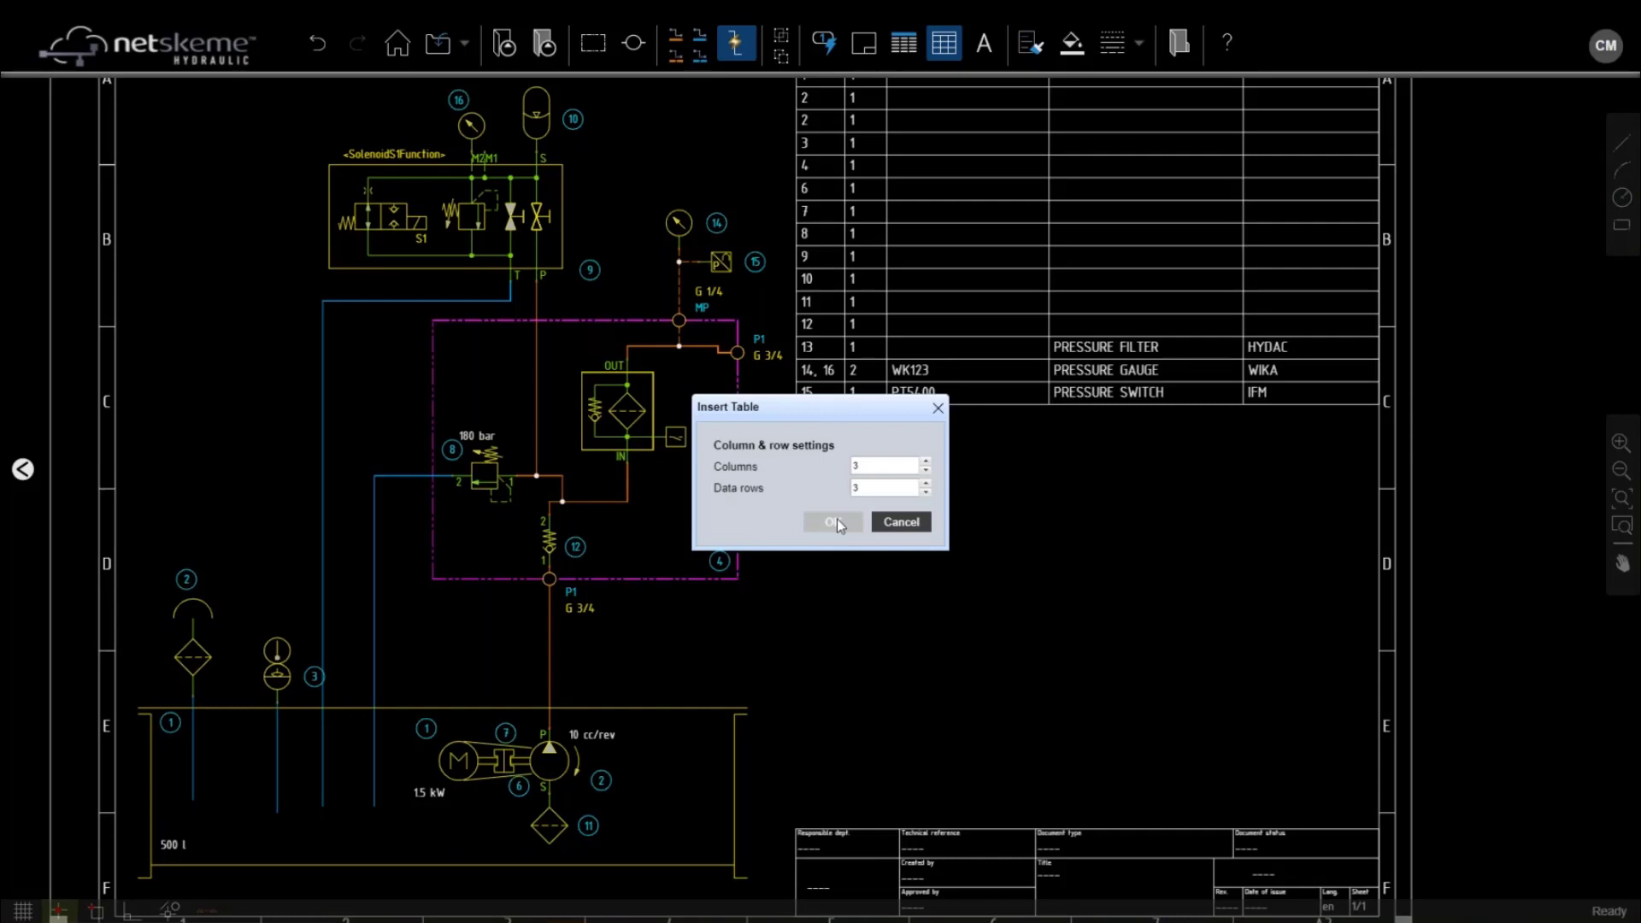
click(836, 522)
click(1178, 540)
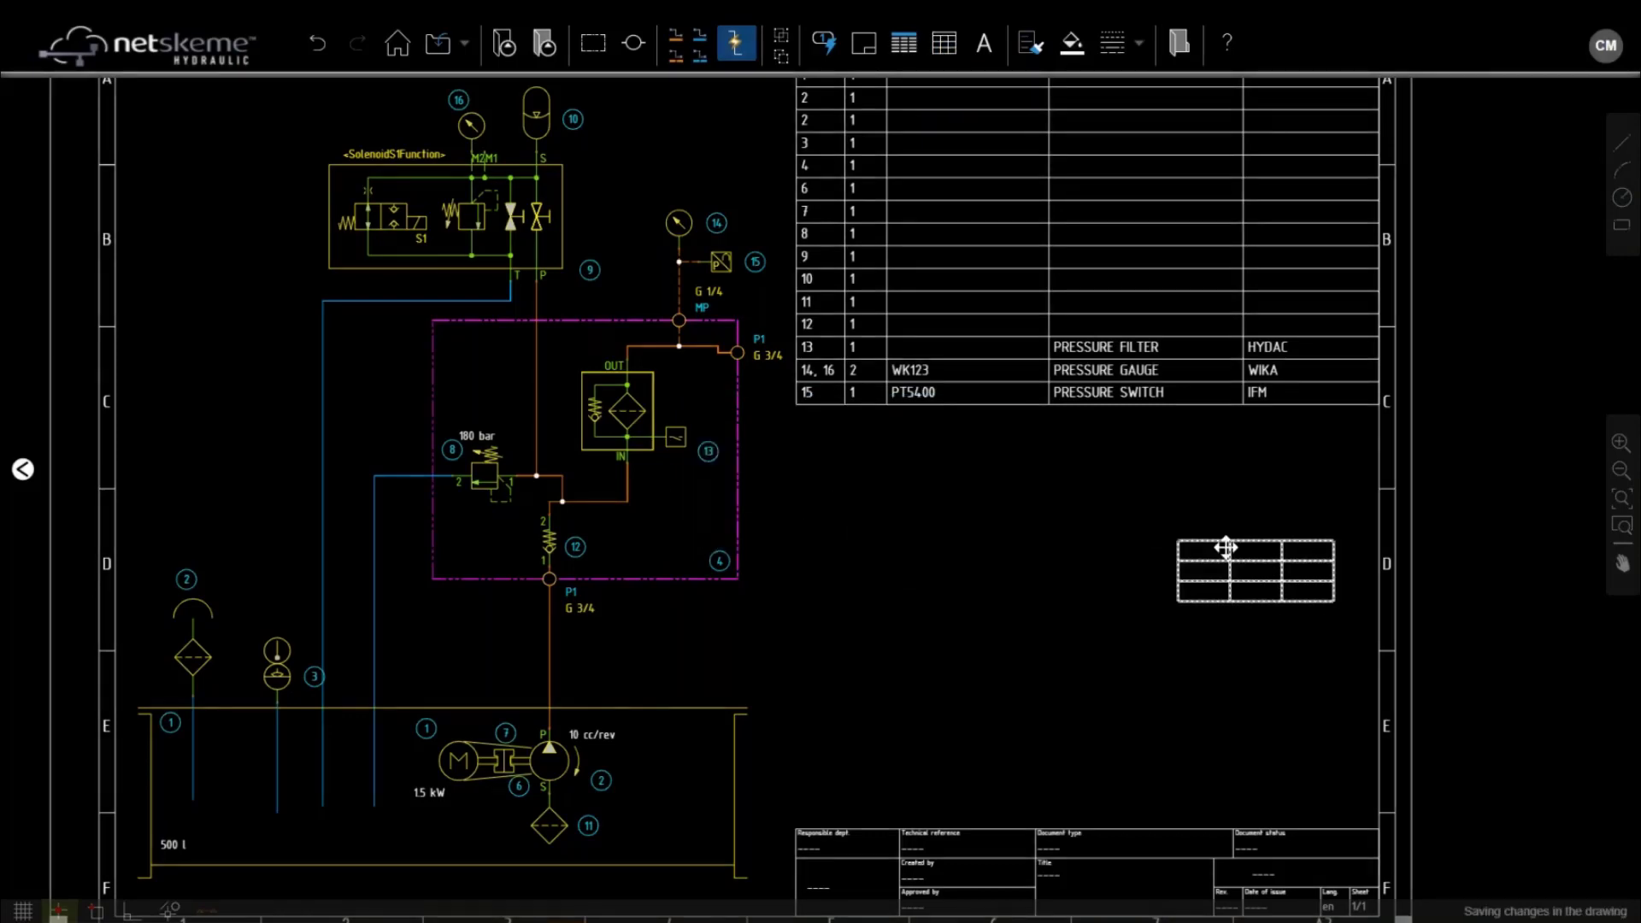
Enter the header cells PORT ID, SIZE and TYPE, correcting 'port' to uppercase
scroll(1230, 538, up, 4)
text(port)
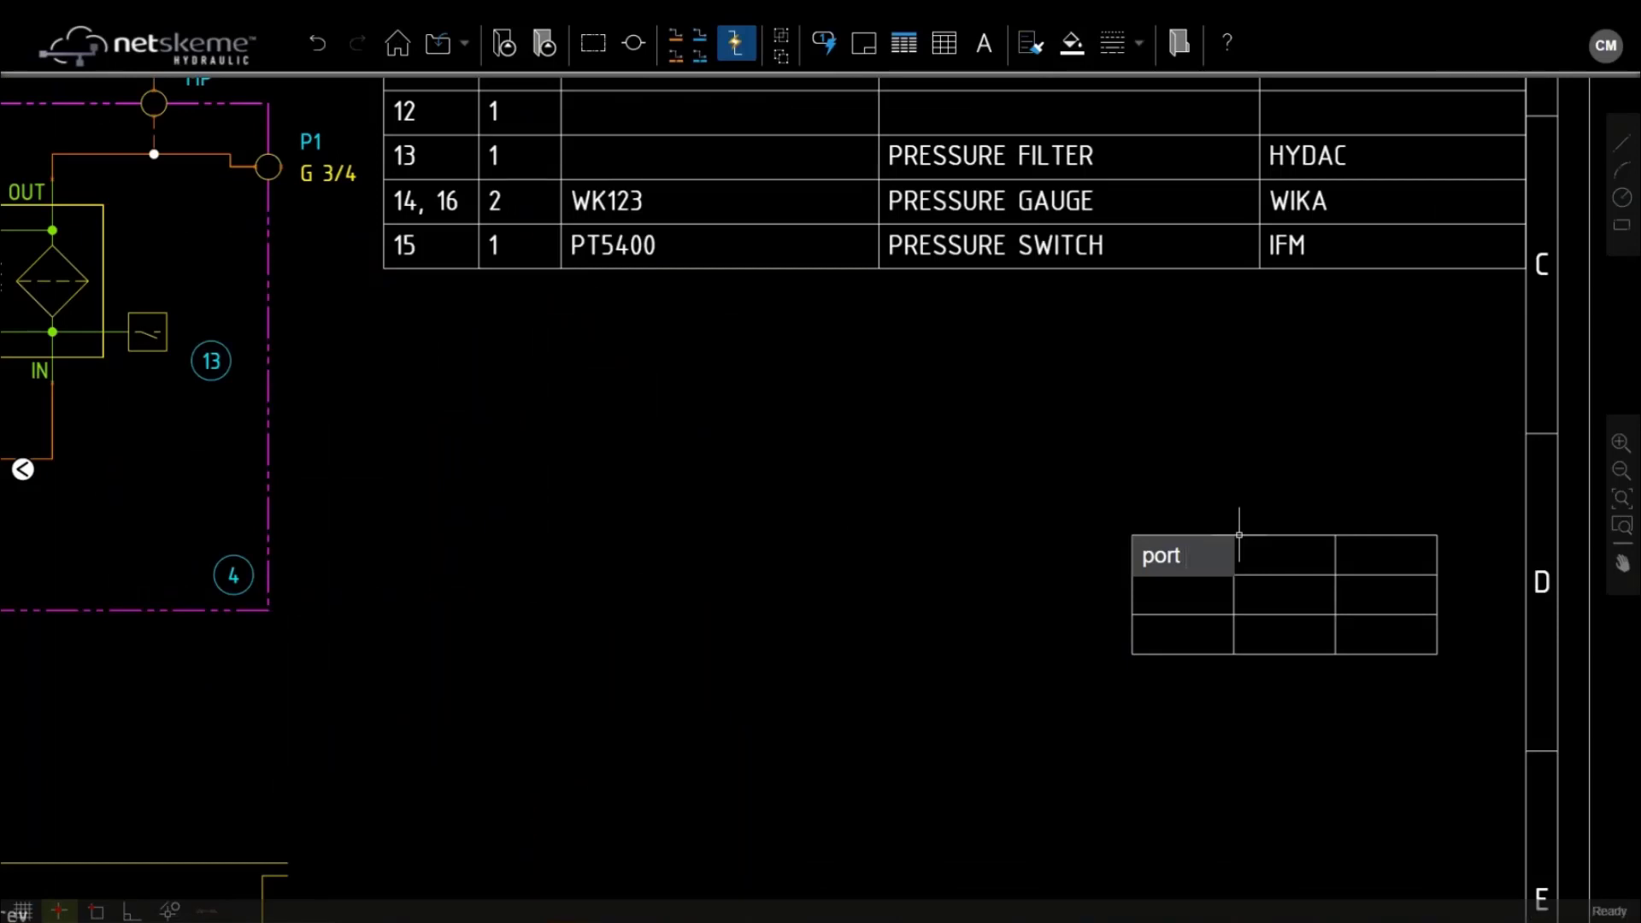
text( ID)
key(Tab)
text(SIZE)
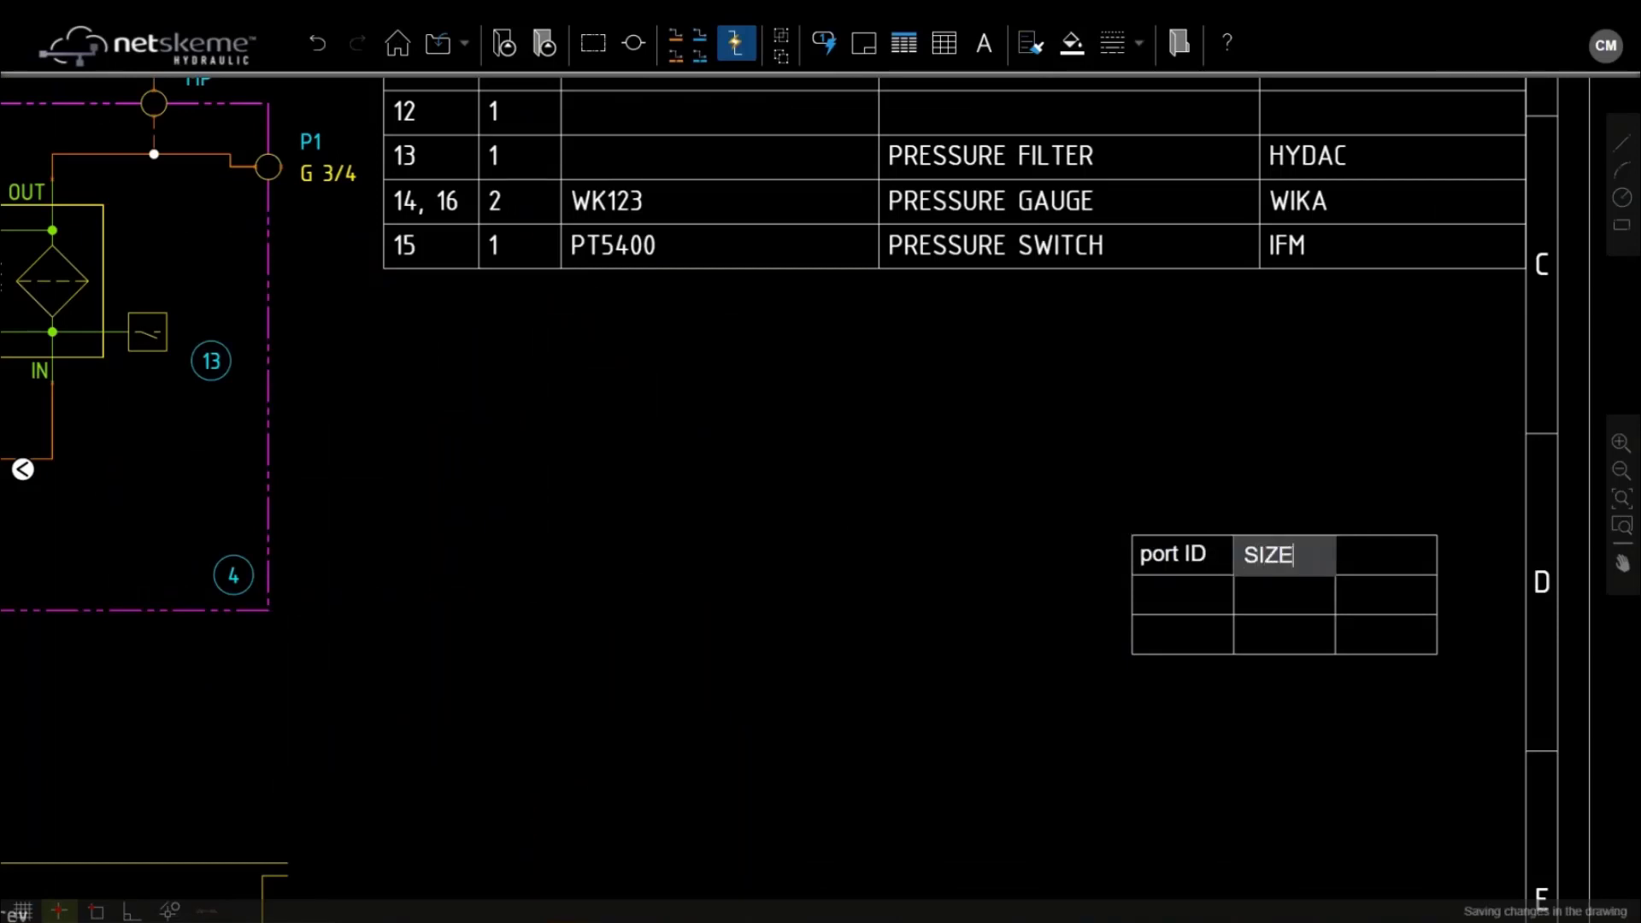
key(Tab)
text(TYPE)
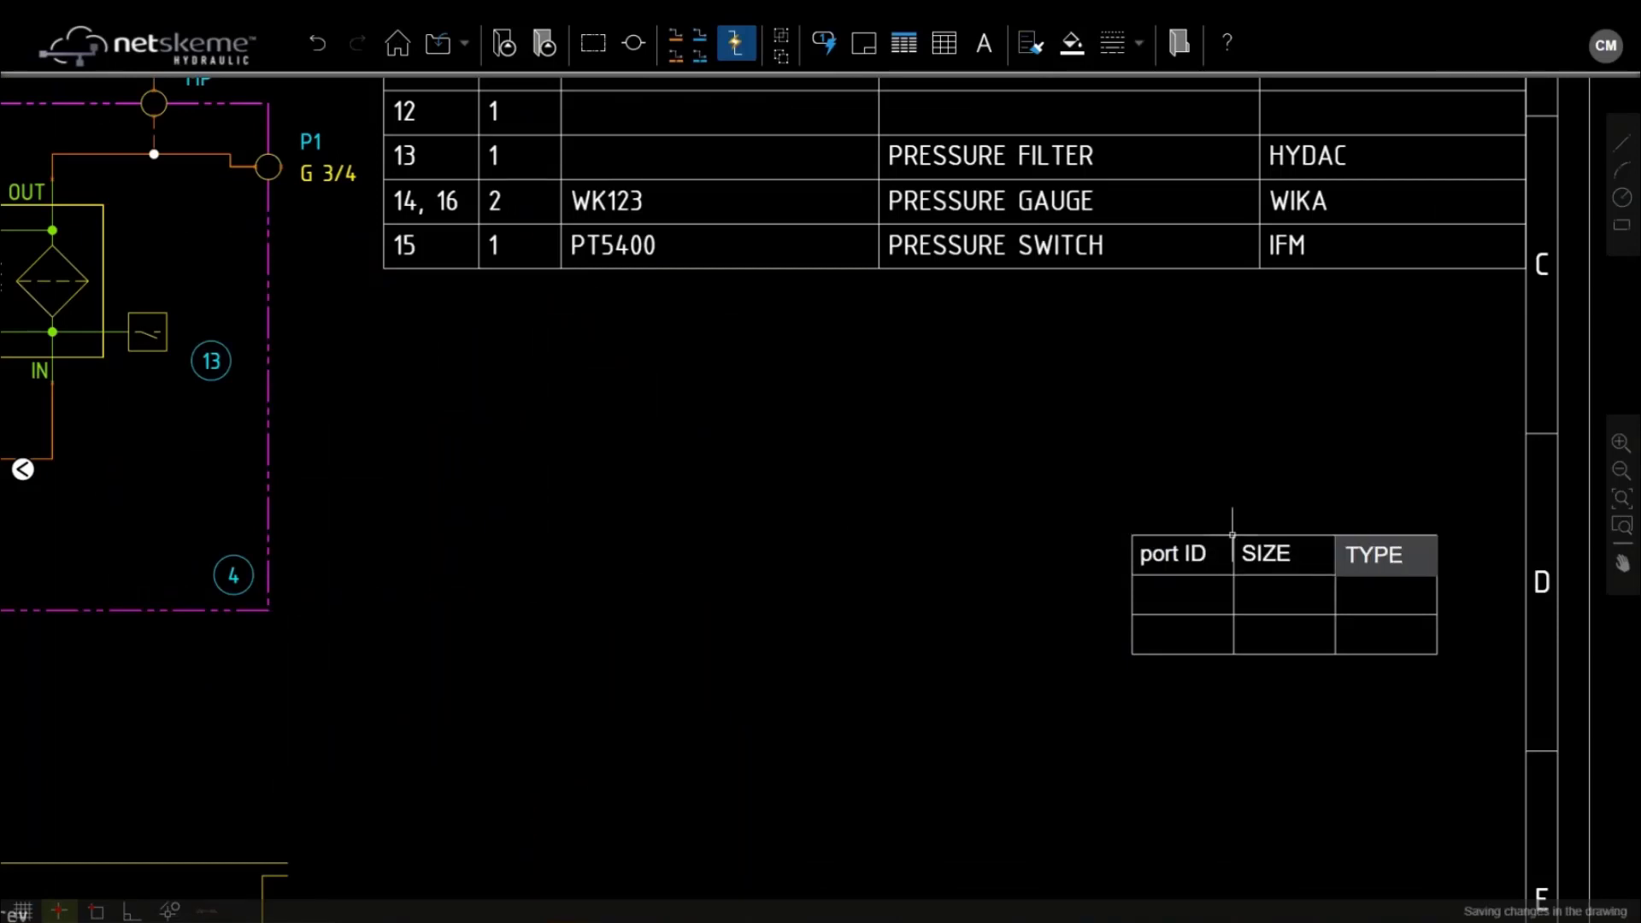
click(1176, 553)
double_click(1176, 552)
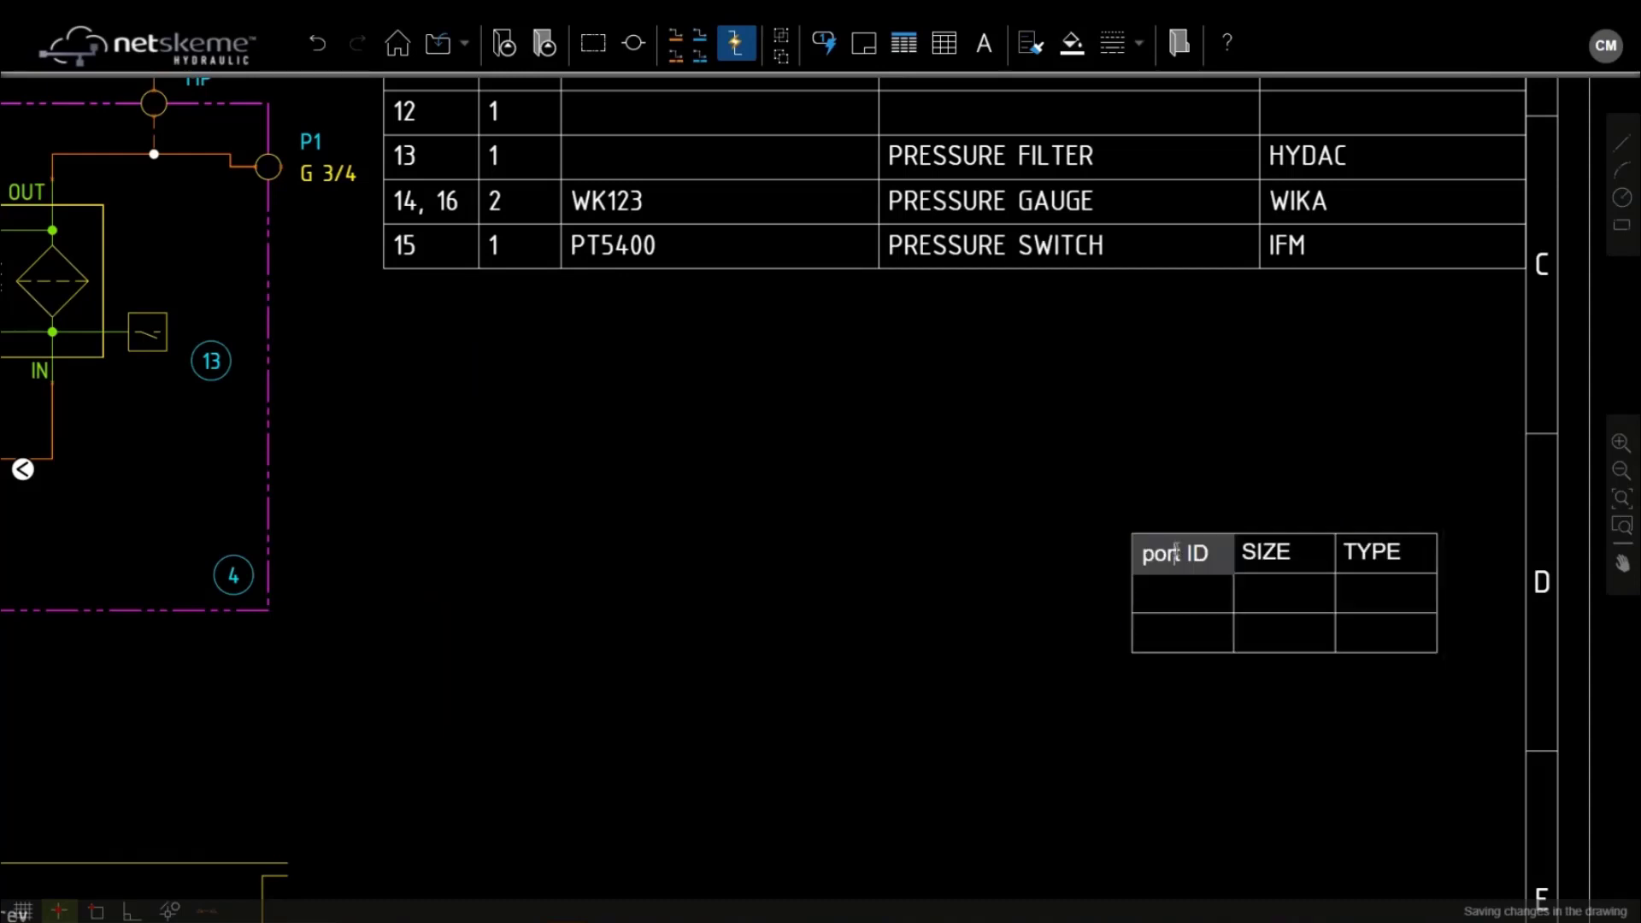
double_click(1176, 552)
text(PORT)
click(1105, 541)
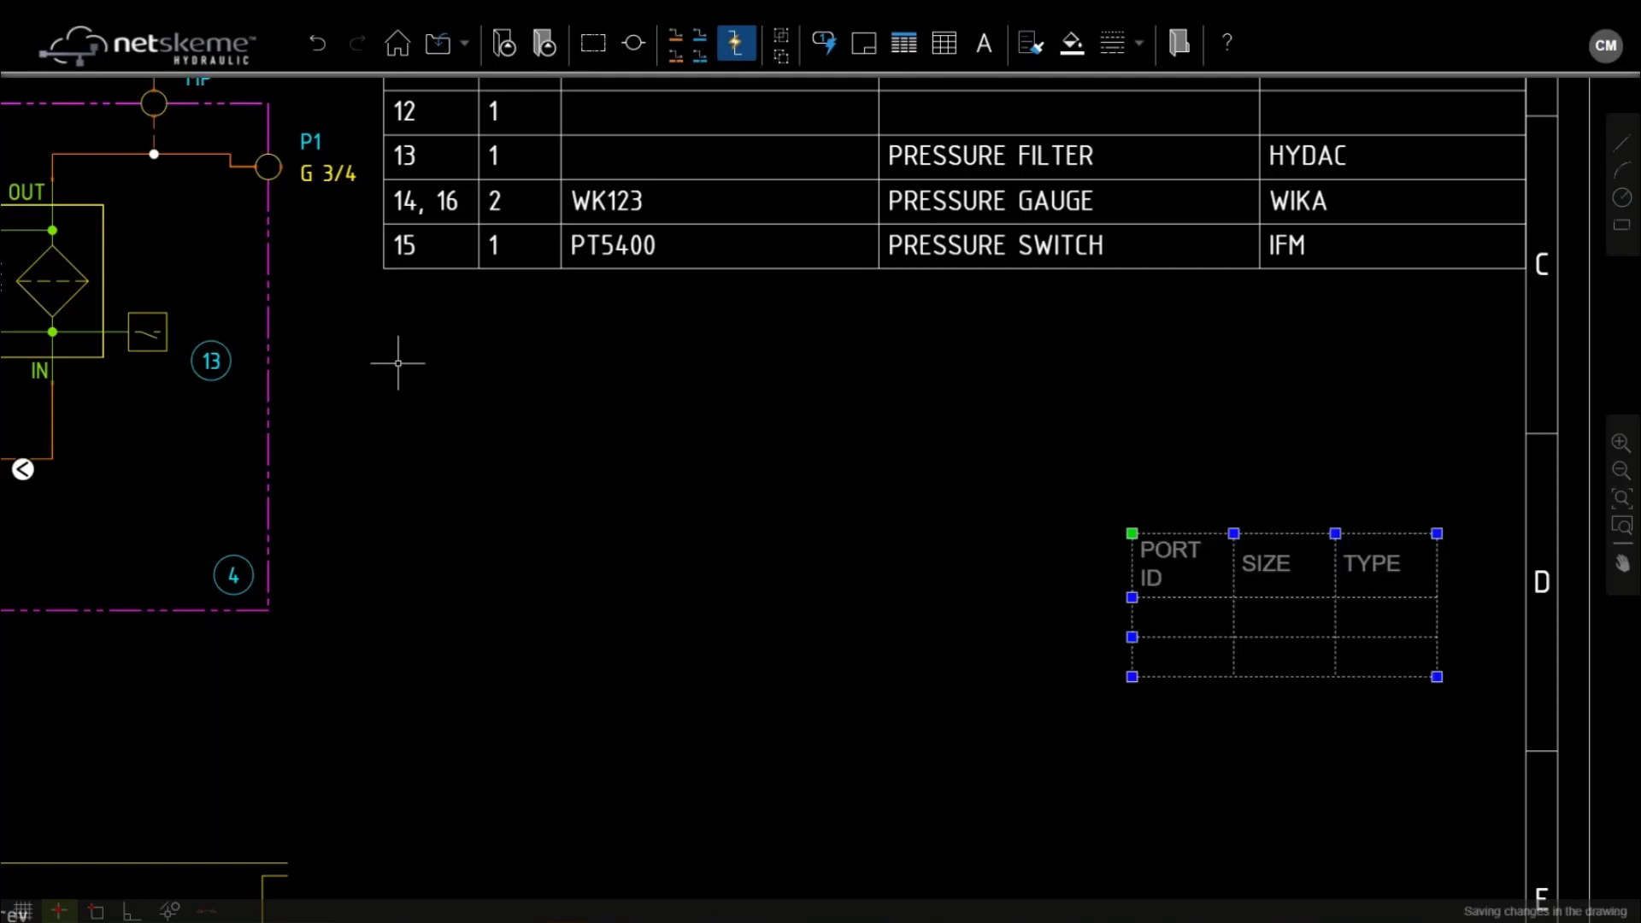
Fill the first port table row with P1, size 3/4, type BSP
scroll(396, 362, down, 2)
middle_drag(561, 390, 896, 425)
double_click(1257, 580)
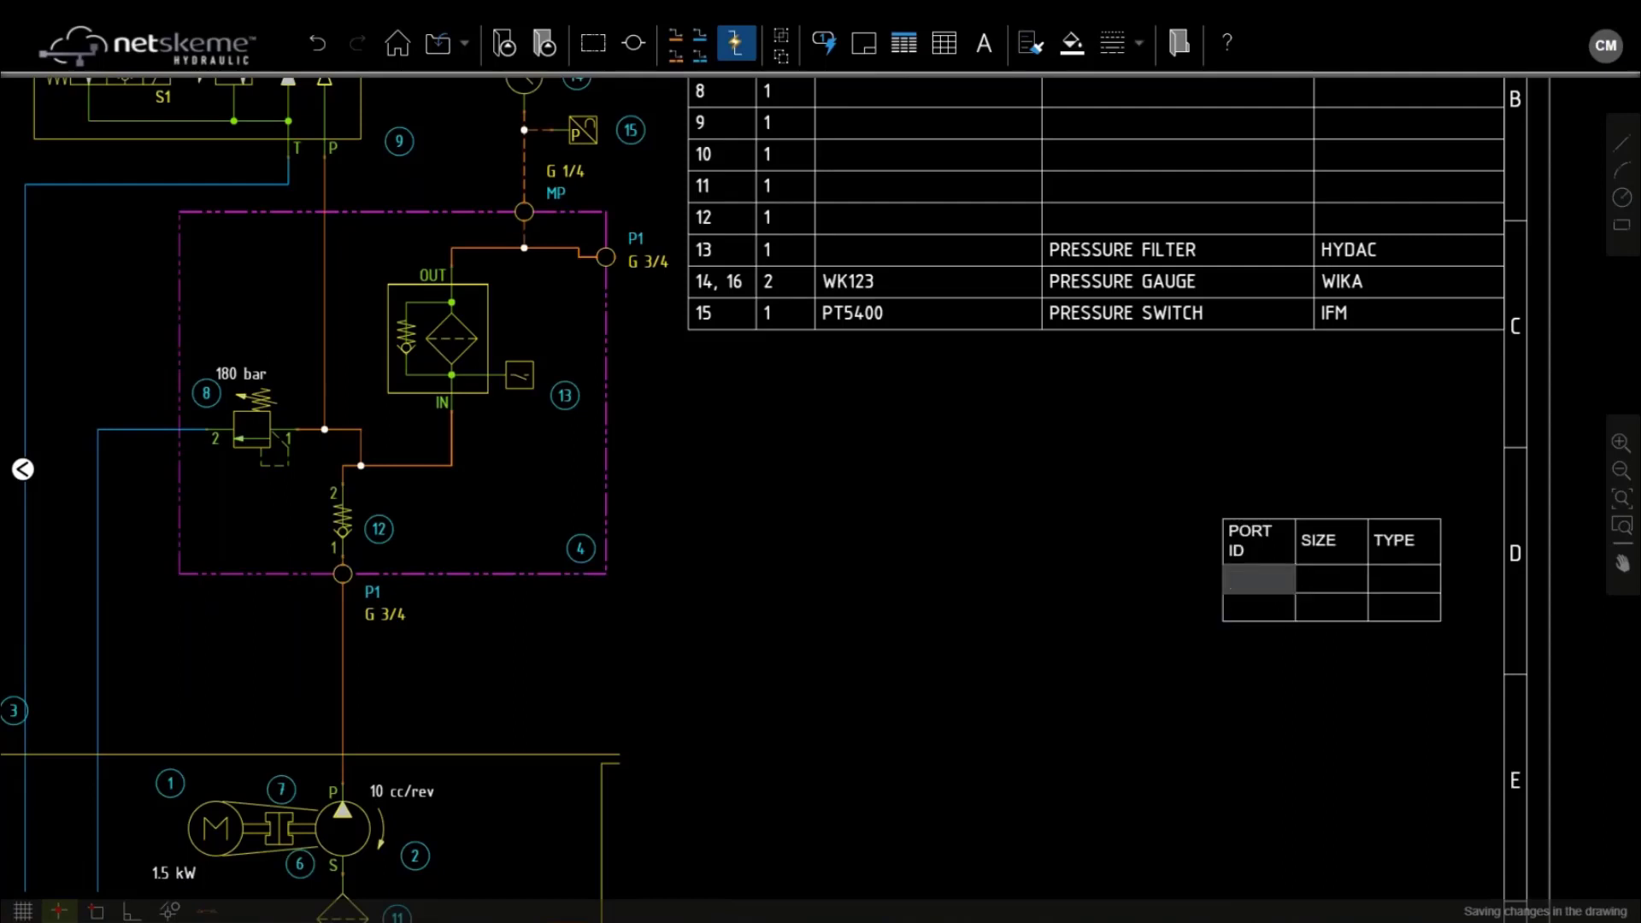
text(P1 P1)
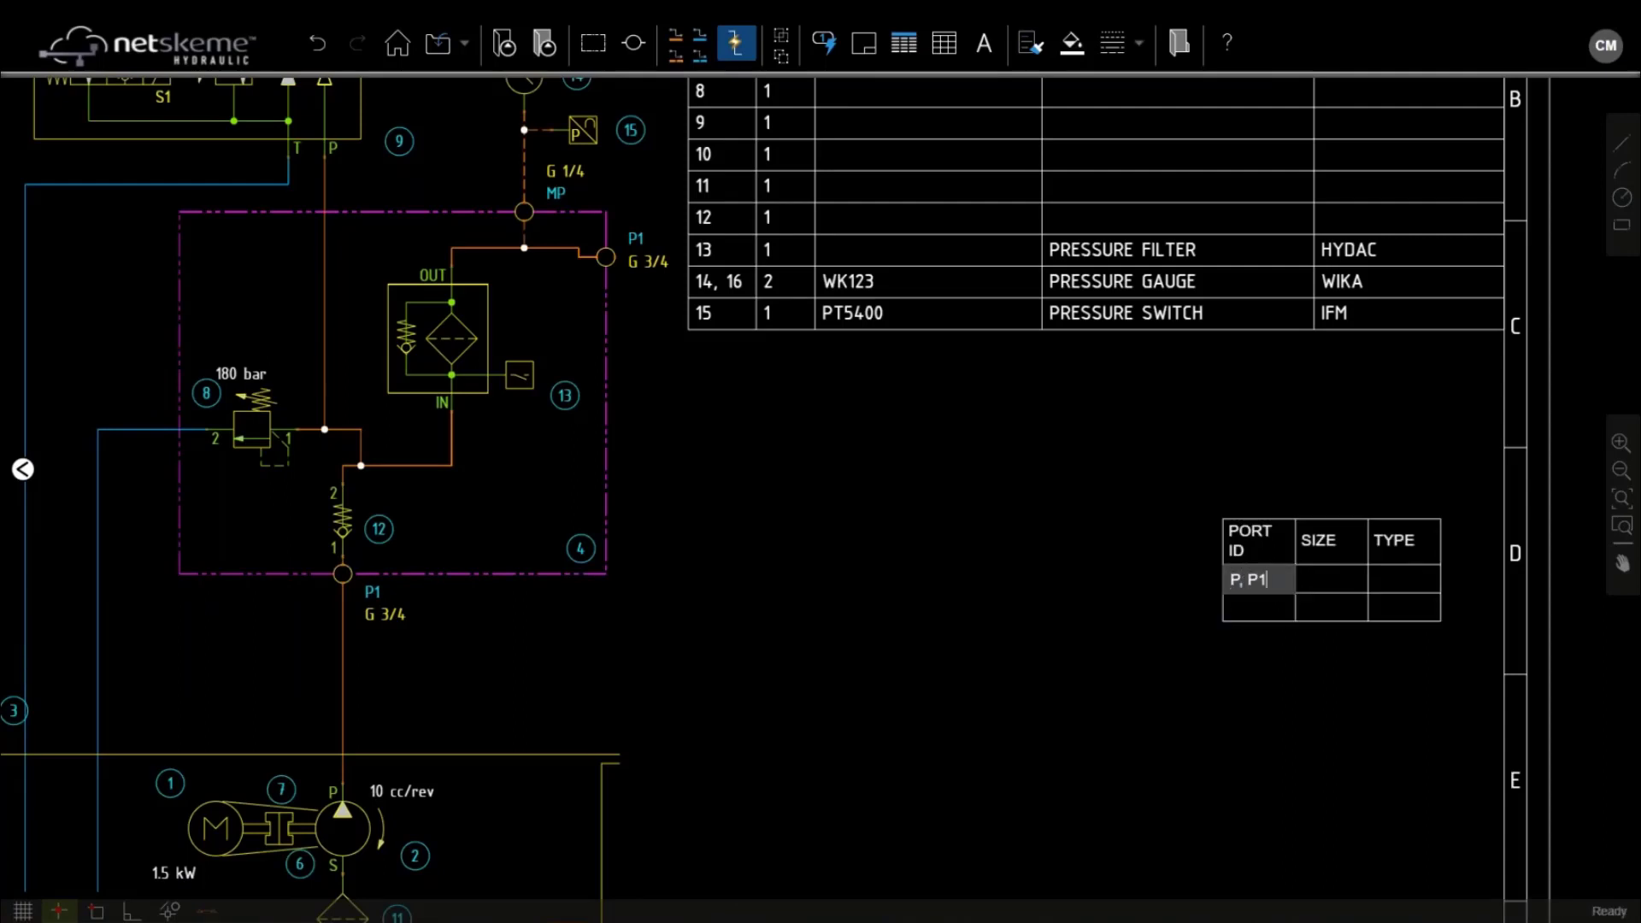
key(Tab)
text(3/4)
key(Tab)
text(BSP)
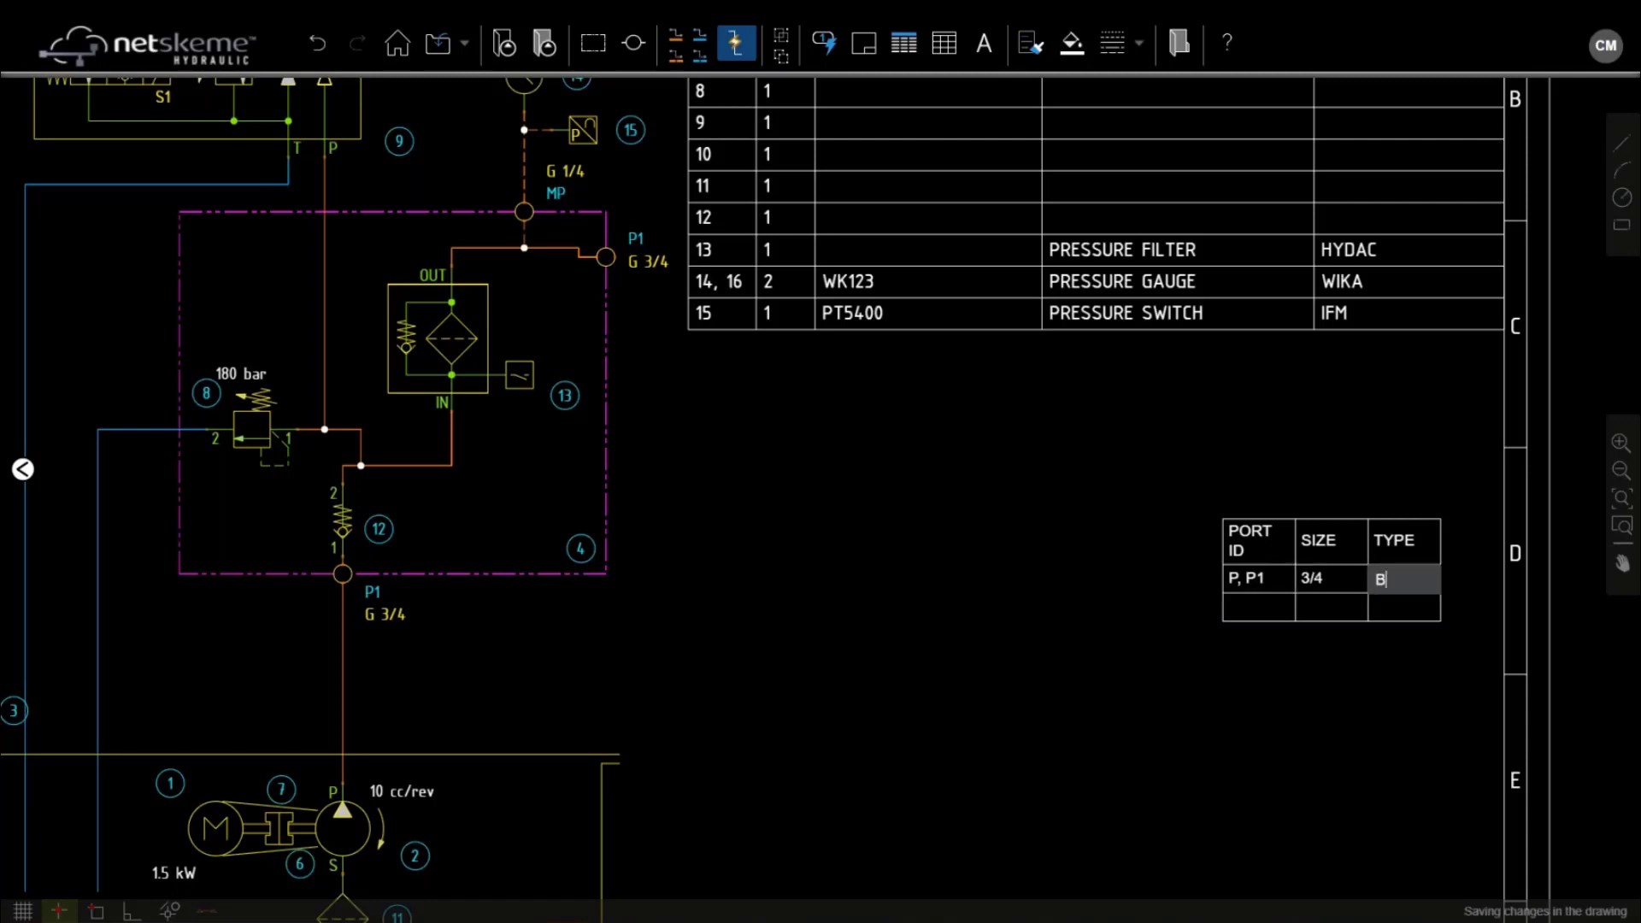
click(1258, 606)
Add the MP row with size 1/4 and type BSP
double_click(1265, 606)
text(MP)
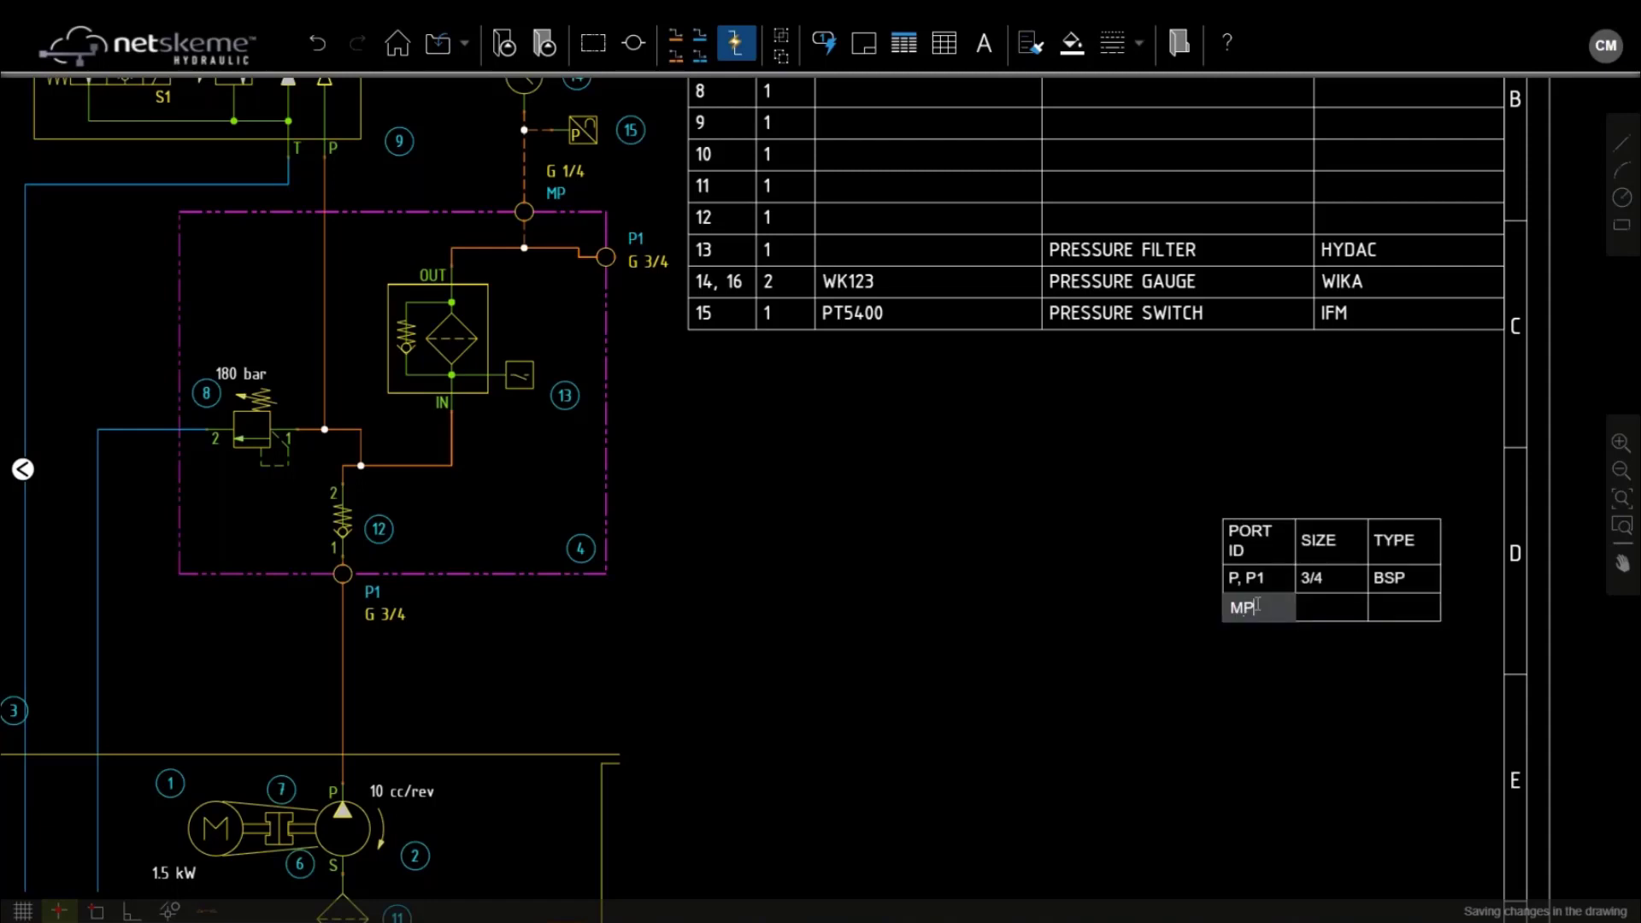
key(Tab)
text(1/4)
key(Tab)
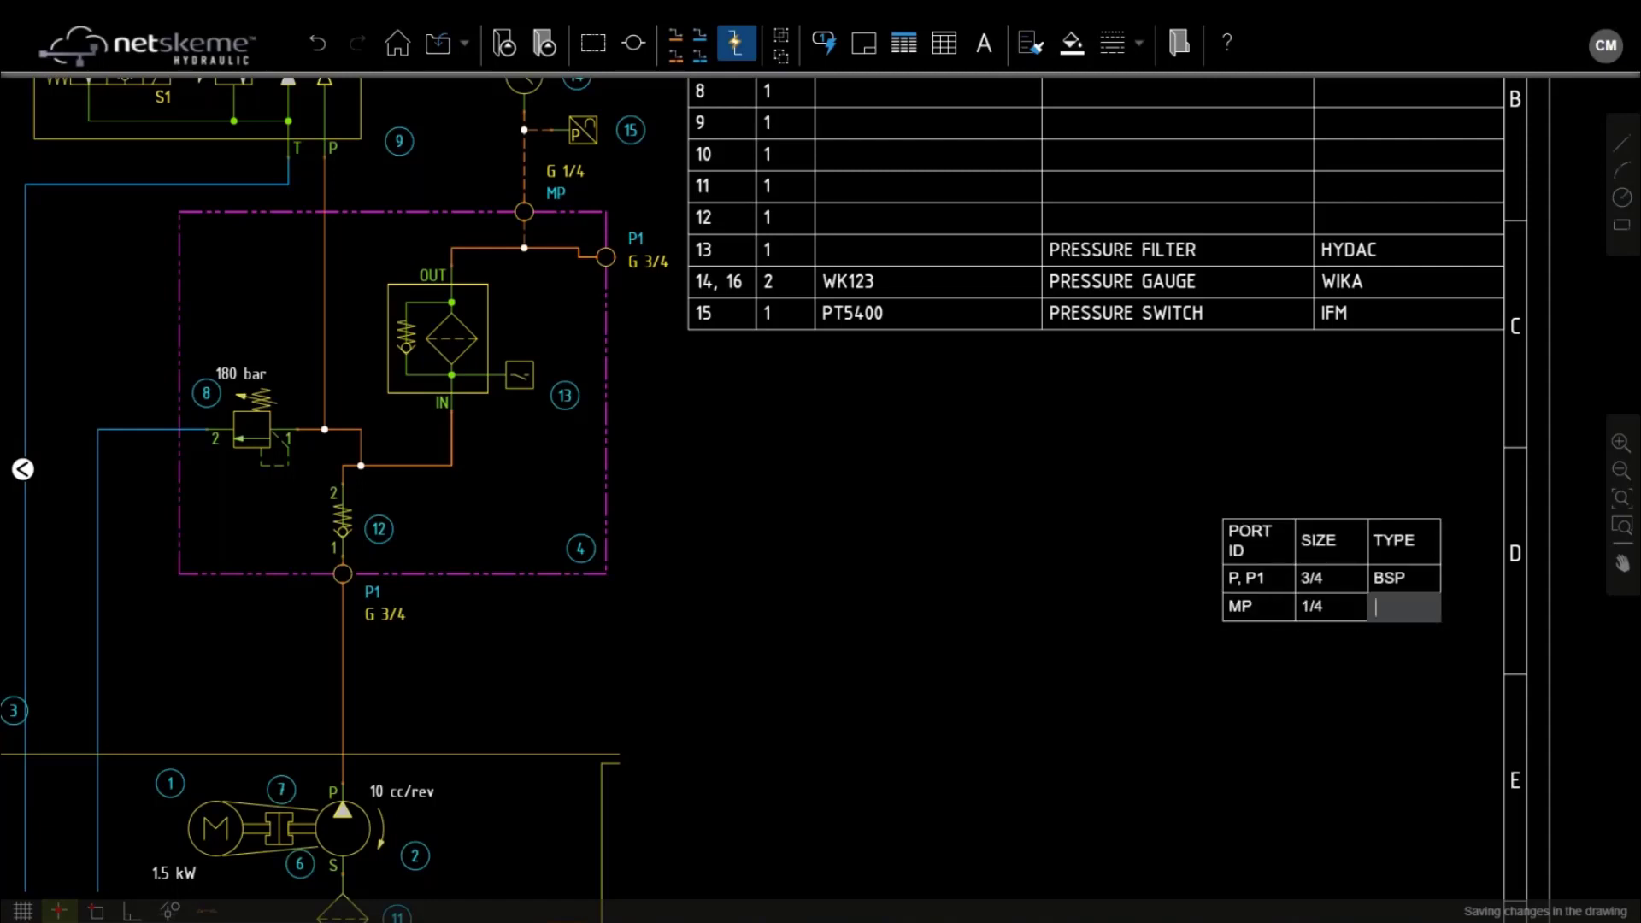
text(BSP)
click(1222, 537)
Widen the PORT ID, SIZE and TYPE columns so each heading fits on one line
click(1222, 534)
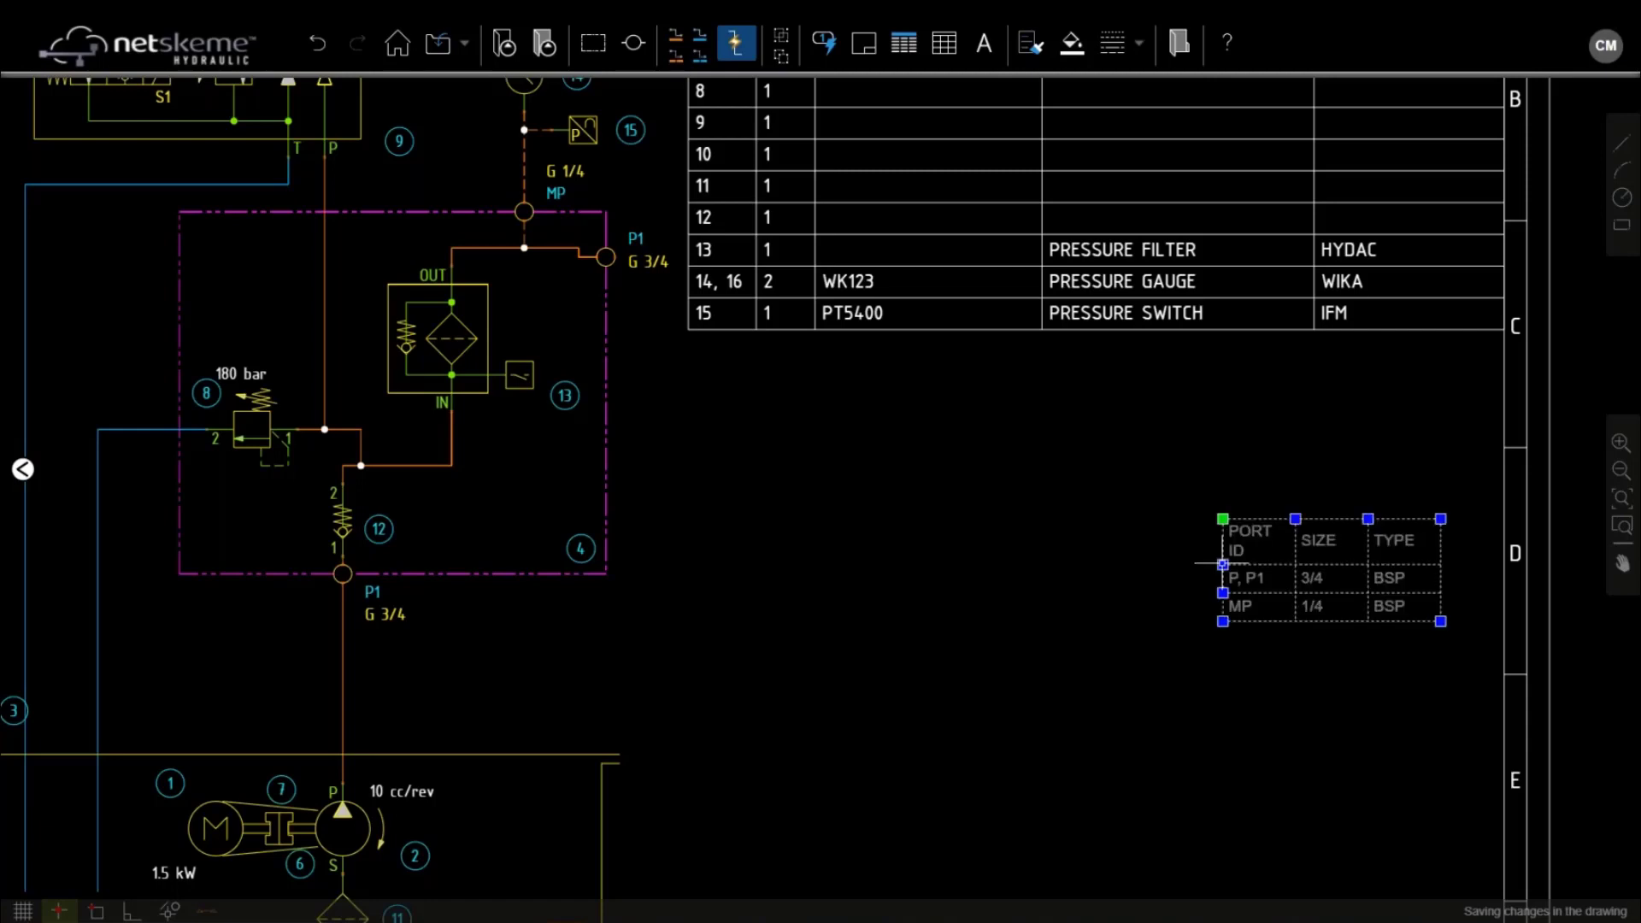
click(1222, 564)
click(1168, 564)
click(1295, 518)
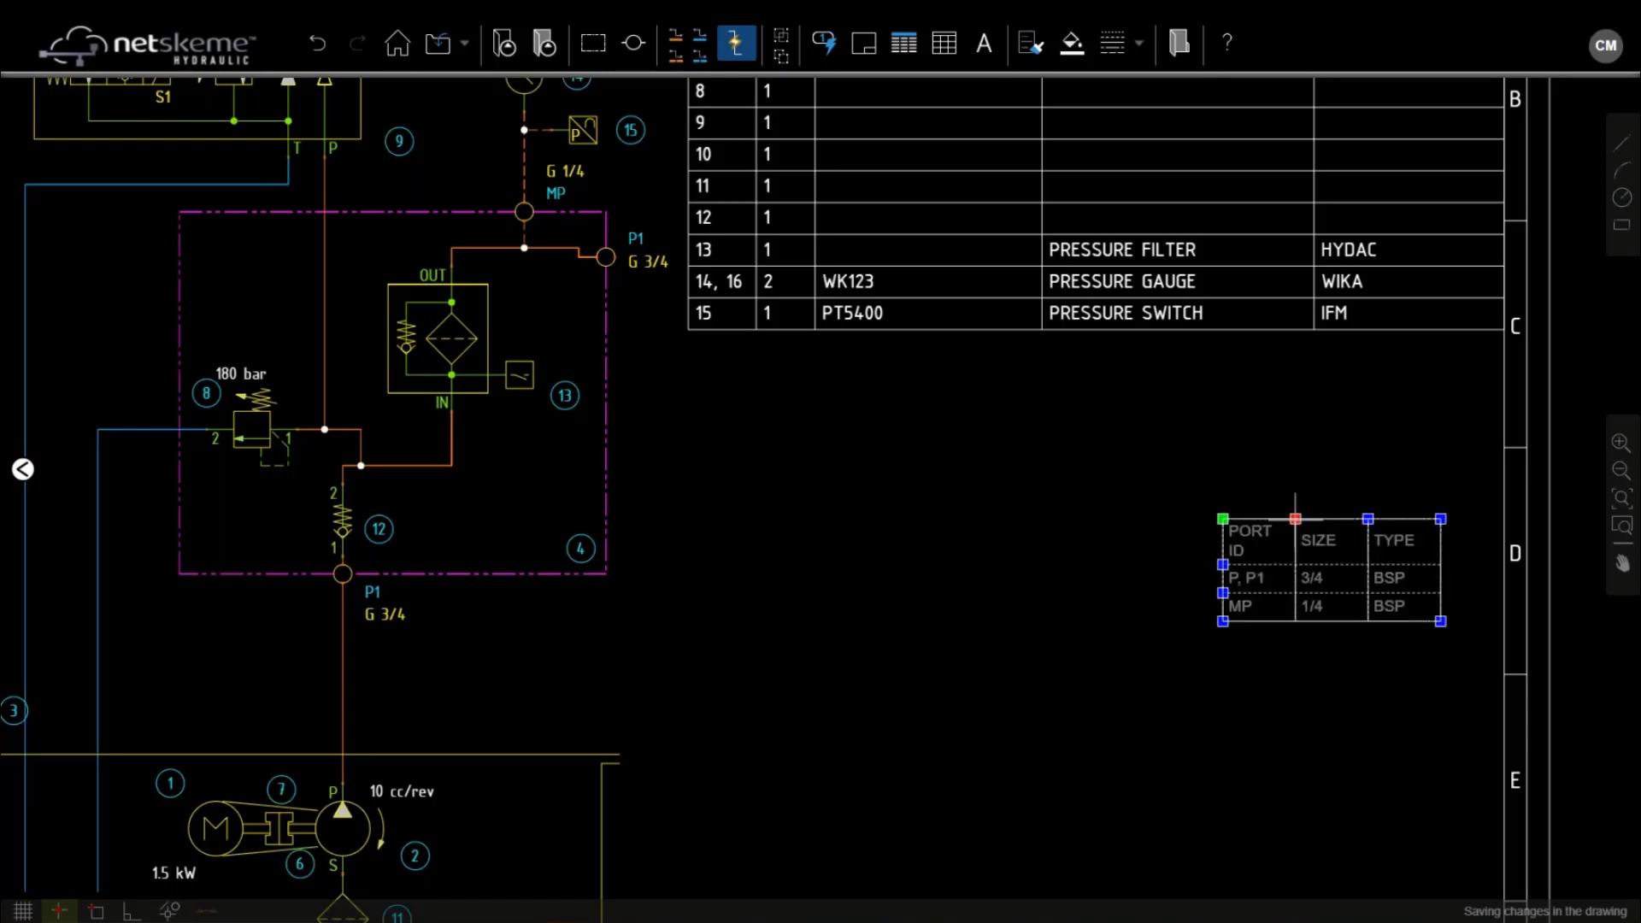
click(1326, 519)
click(1367, 519)
click(1395, 519)
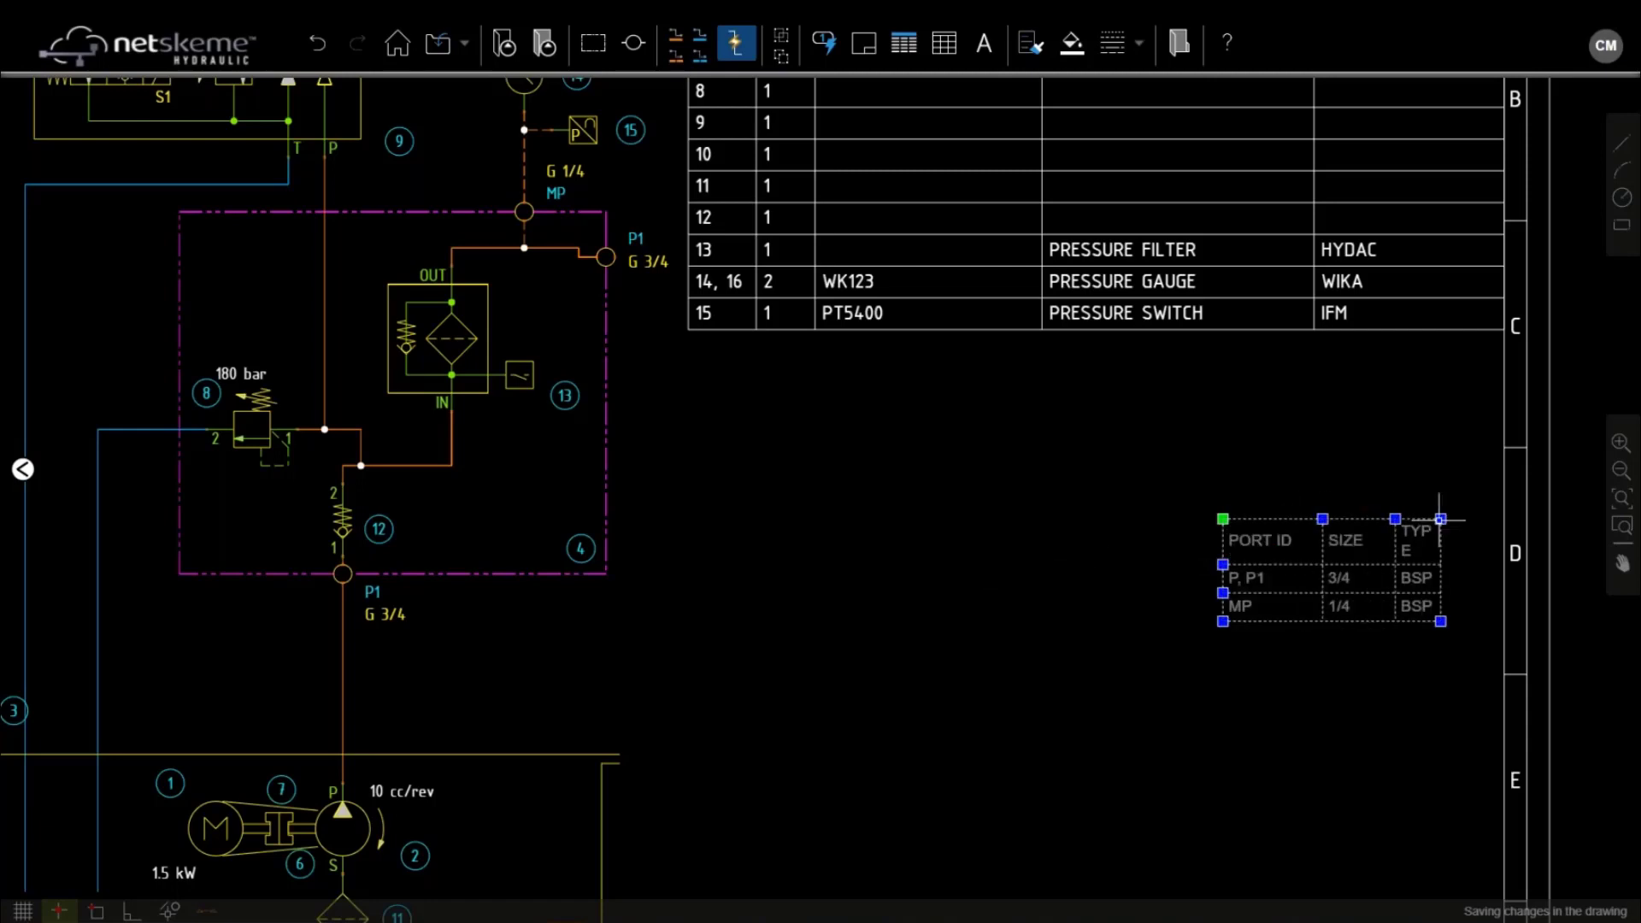
click(1441, 519)
click(1485, 519)
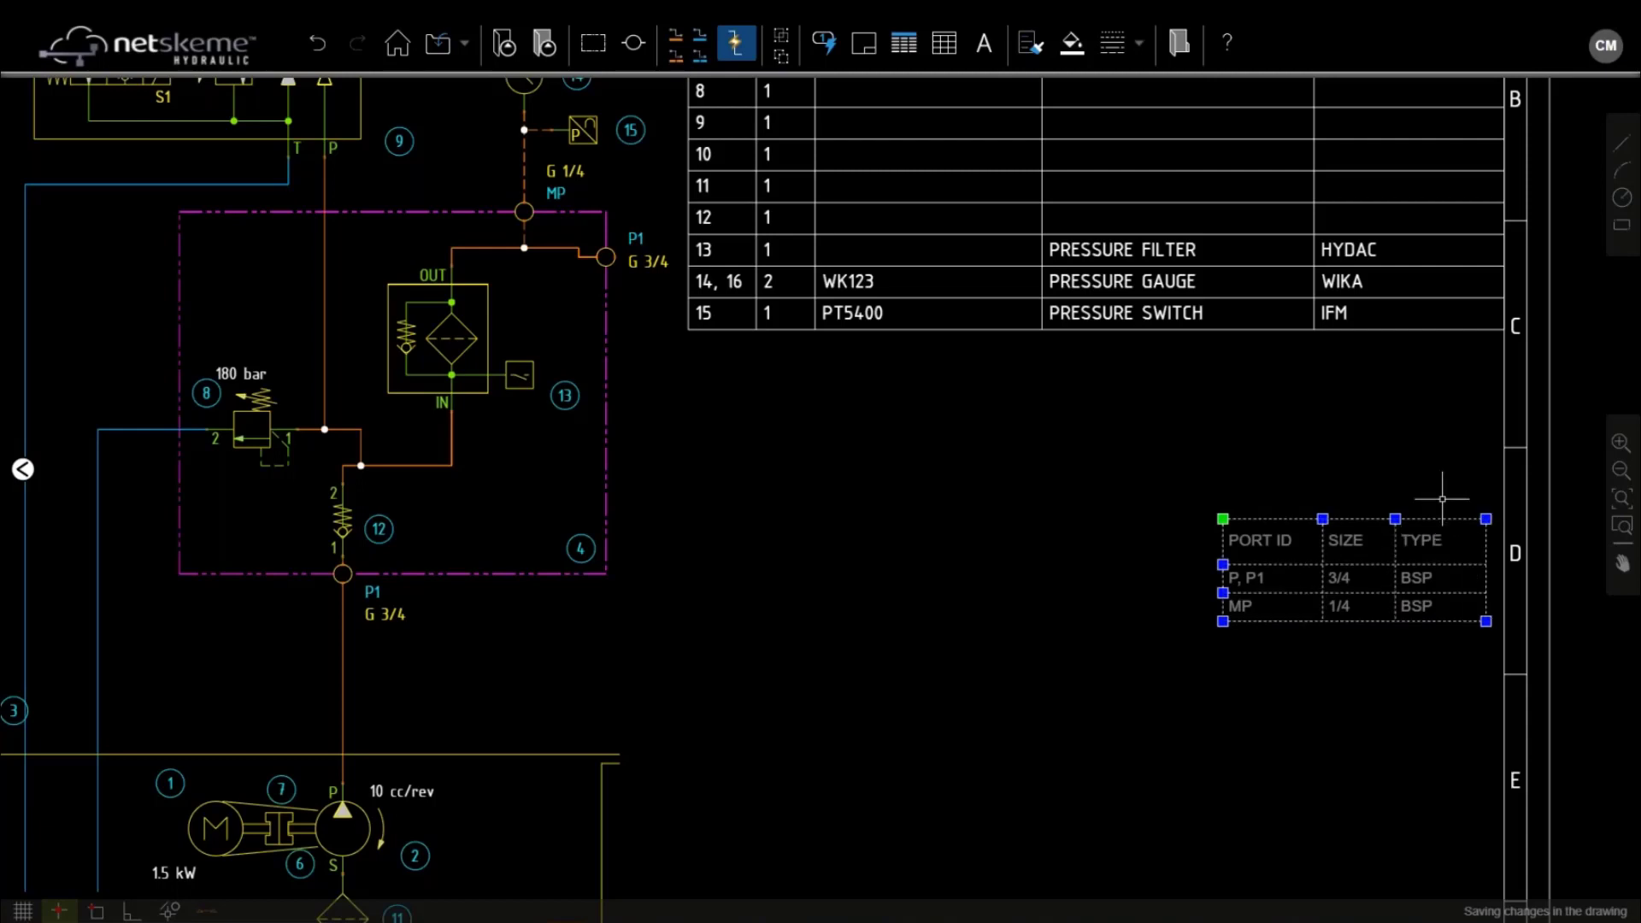
key(Escape)
scroll(1441, 498, down, 2)
middle_drag(1389, 477, 1205, 499)
Drag the port table from under the parts list to the sheet's left side near zone C
click(1183, 540)
key(Left)
key(Left)
key(Left)
key(Left)
key(Left)
key(Left)
key(Left)
key(Left)
key(Left)
key(Left)
key(Left)
key(Left)
key(Left)
key(Left)
key(Left)
key(Left)
key(Left)
key(Left)
key(Left)
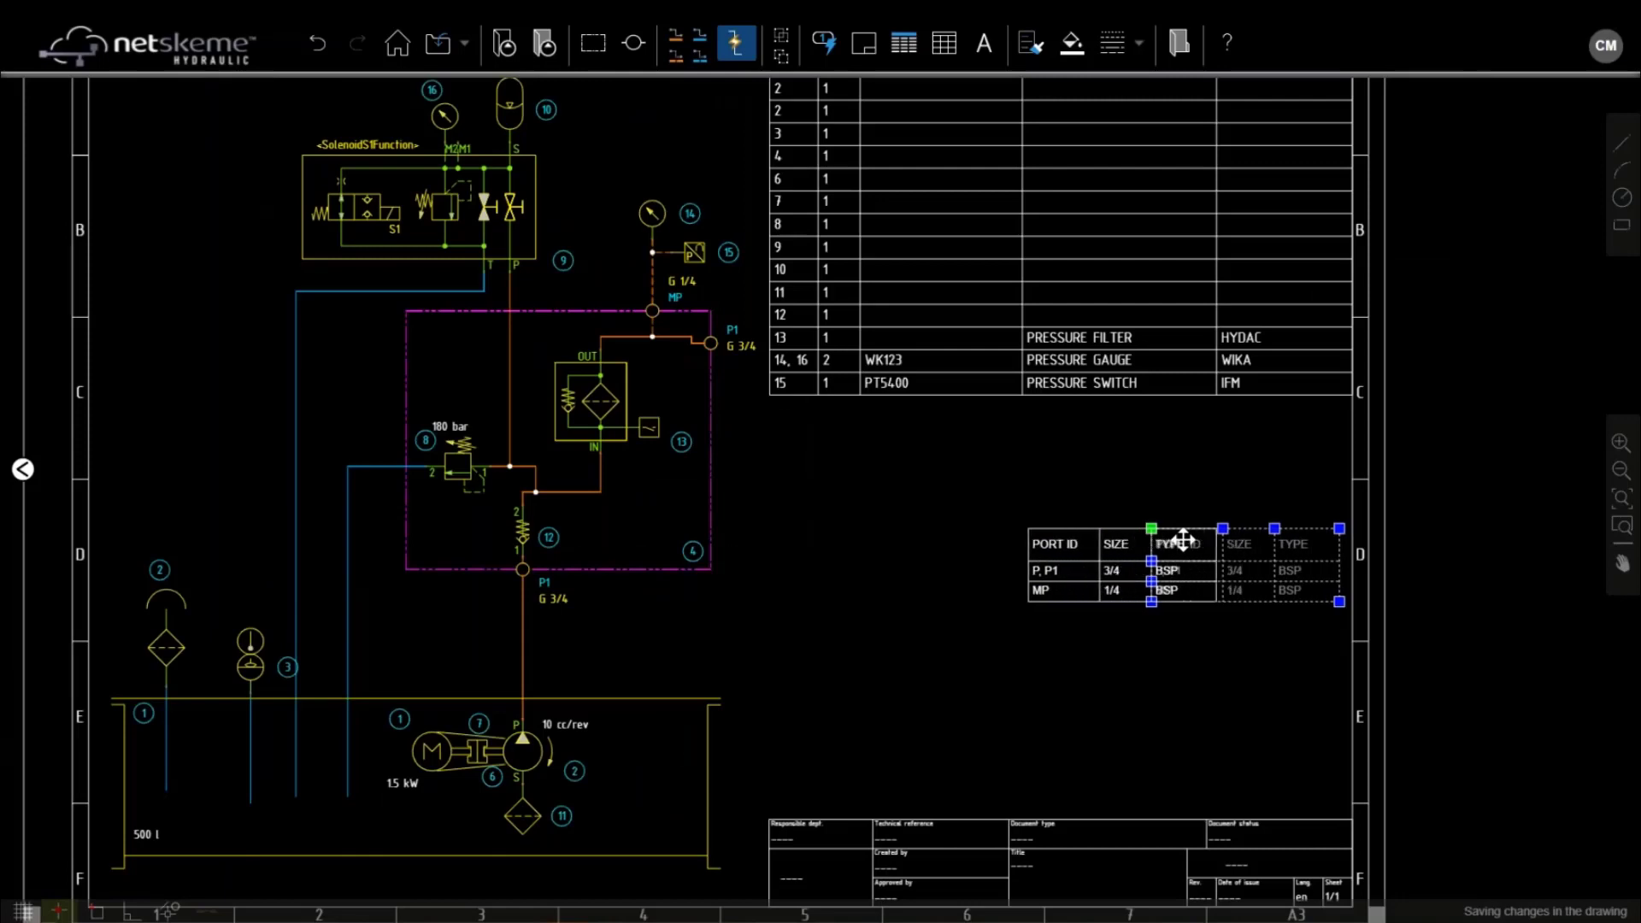
drag(1183, 540, 805, 542)
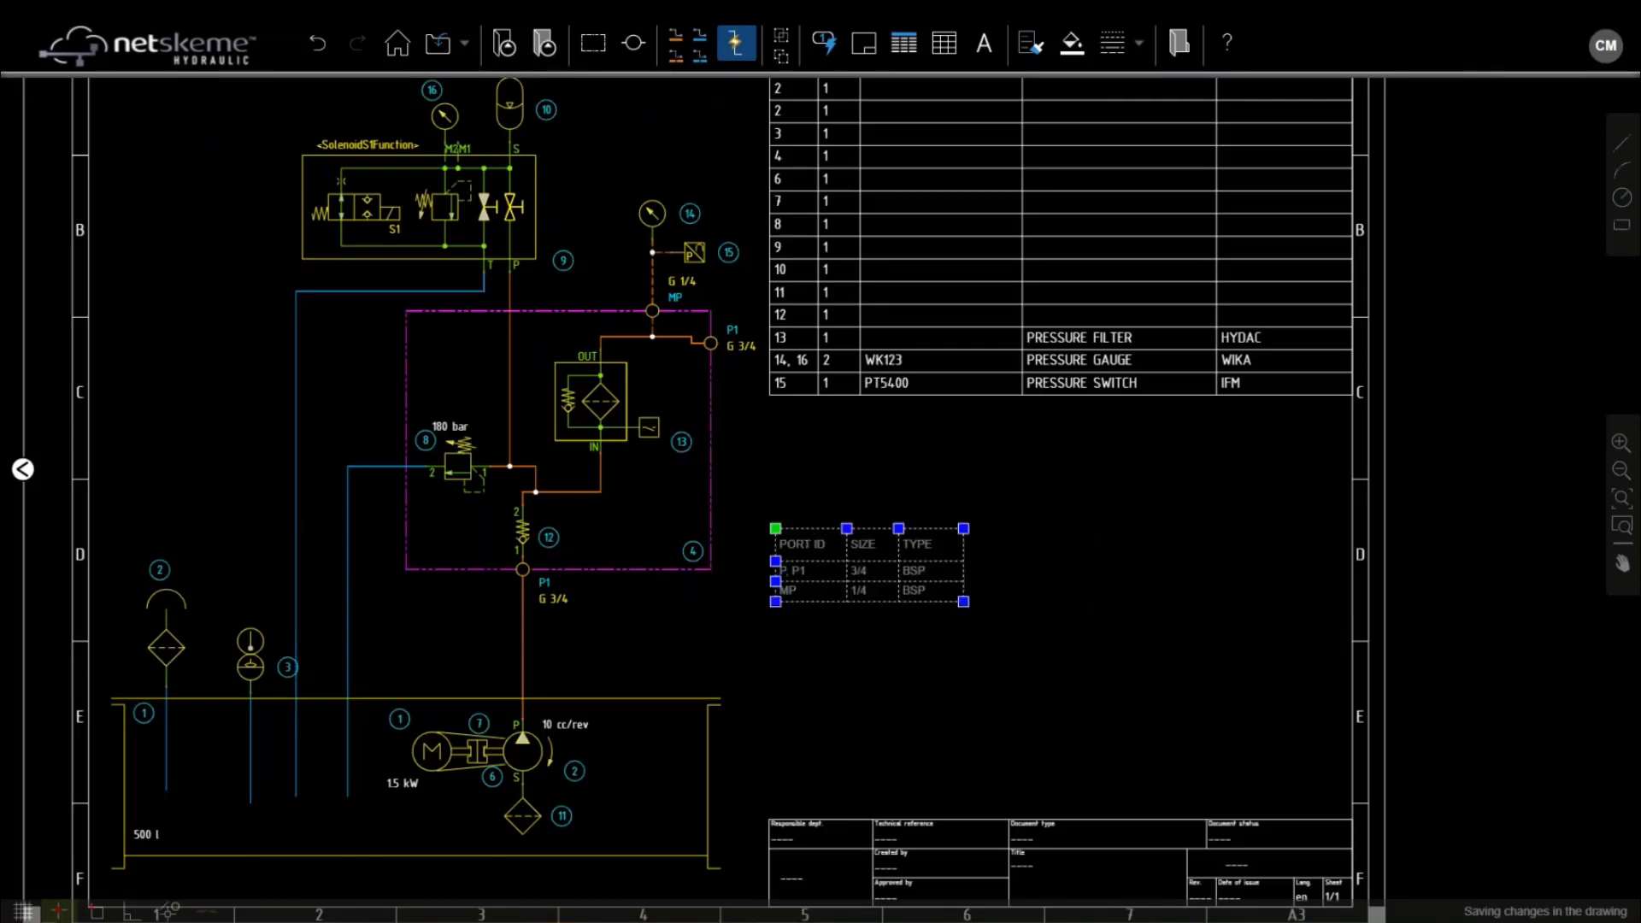
drag(794, 536, 133, 117)
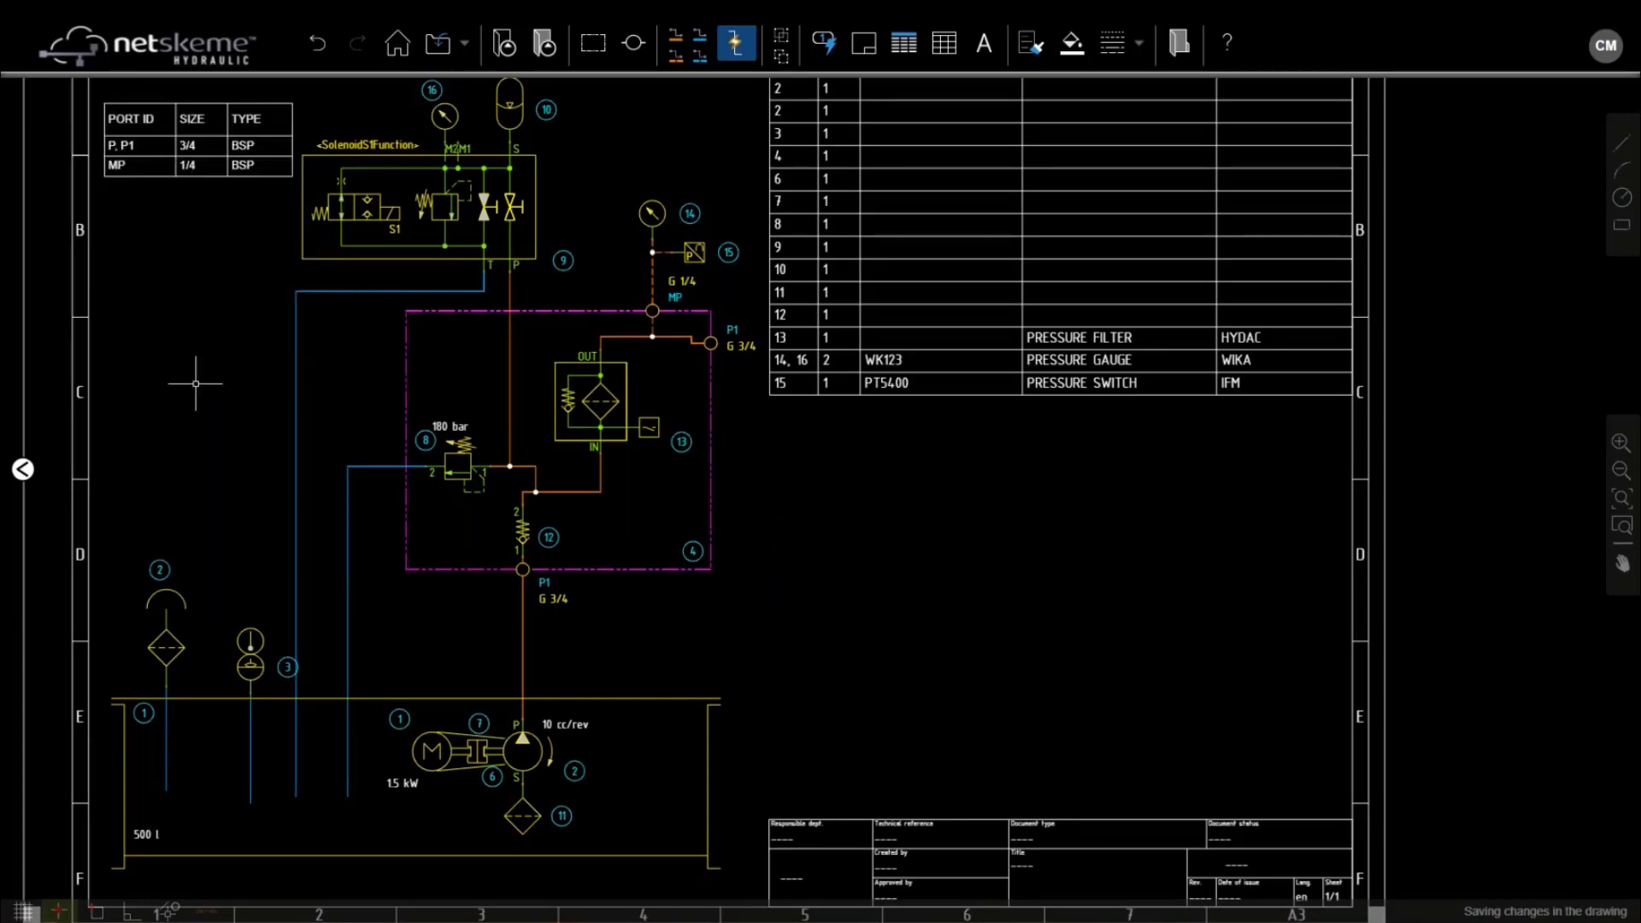
middle_drag(209, 388, 312, 557)
middle_drag(312, 557, 322, 571)
drag(252, 293, 246, 520)
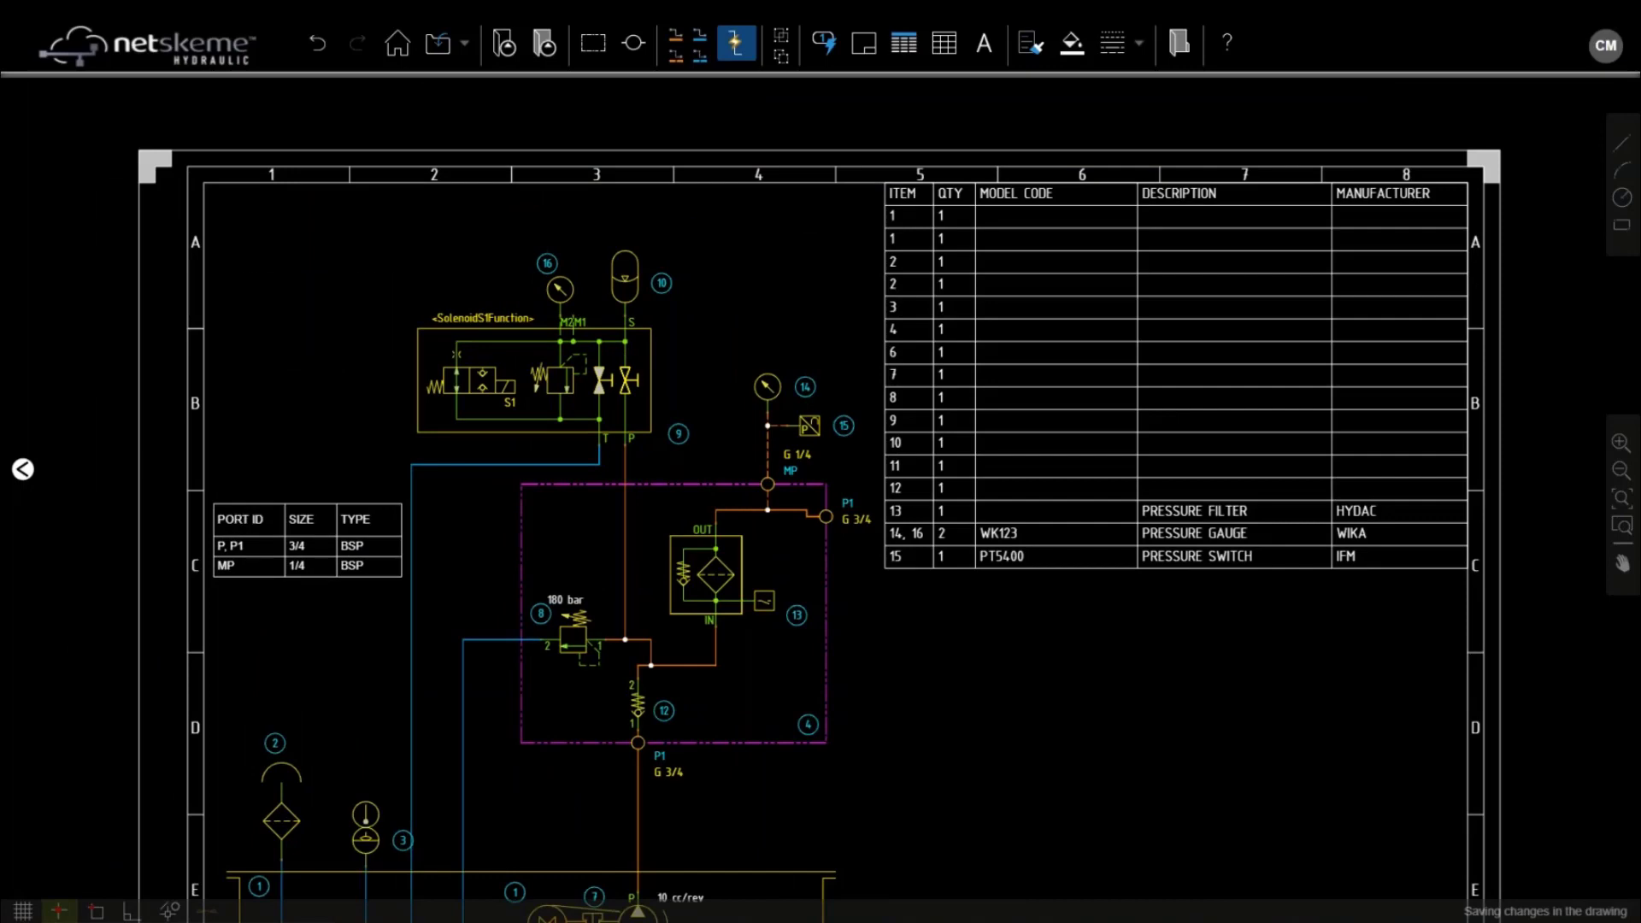
scroll(1009, 671, down, 2)
mouse_move(1009, 672)
middle_down()
mouse_move(975, 410)
mouse_move(821, 521)
mouse_move(936, 506)
middle_up()
Export the drawing as DWG to the Desktop with the file name NetSkemeWebinar
click(440, 42)
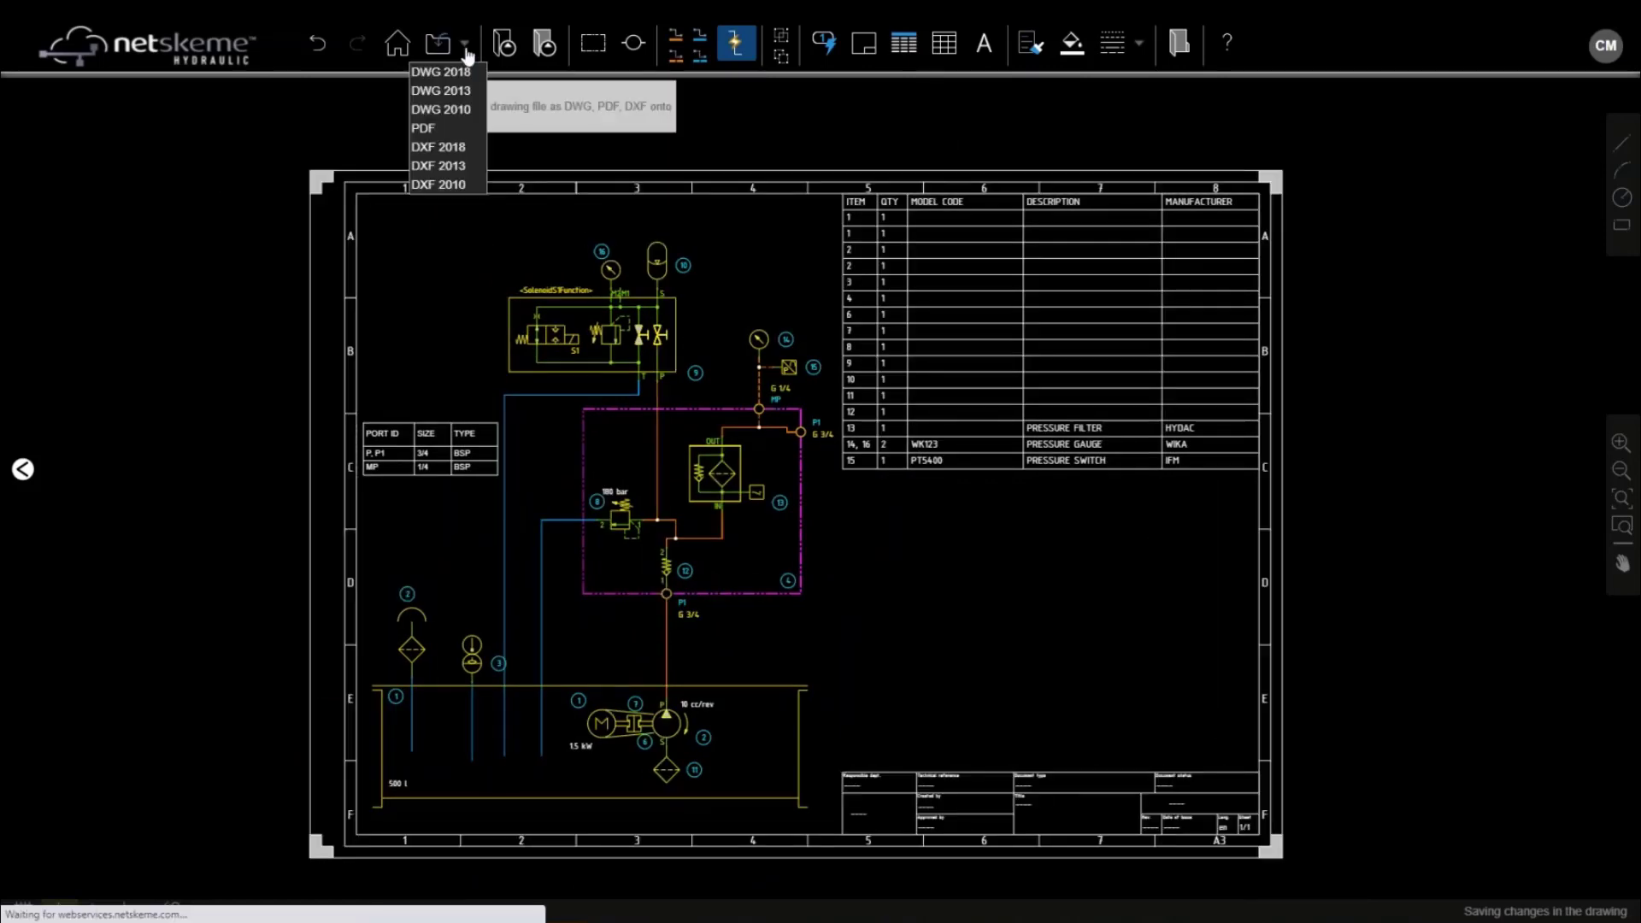
click(455, 74)
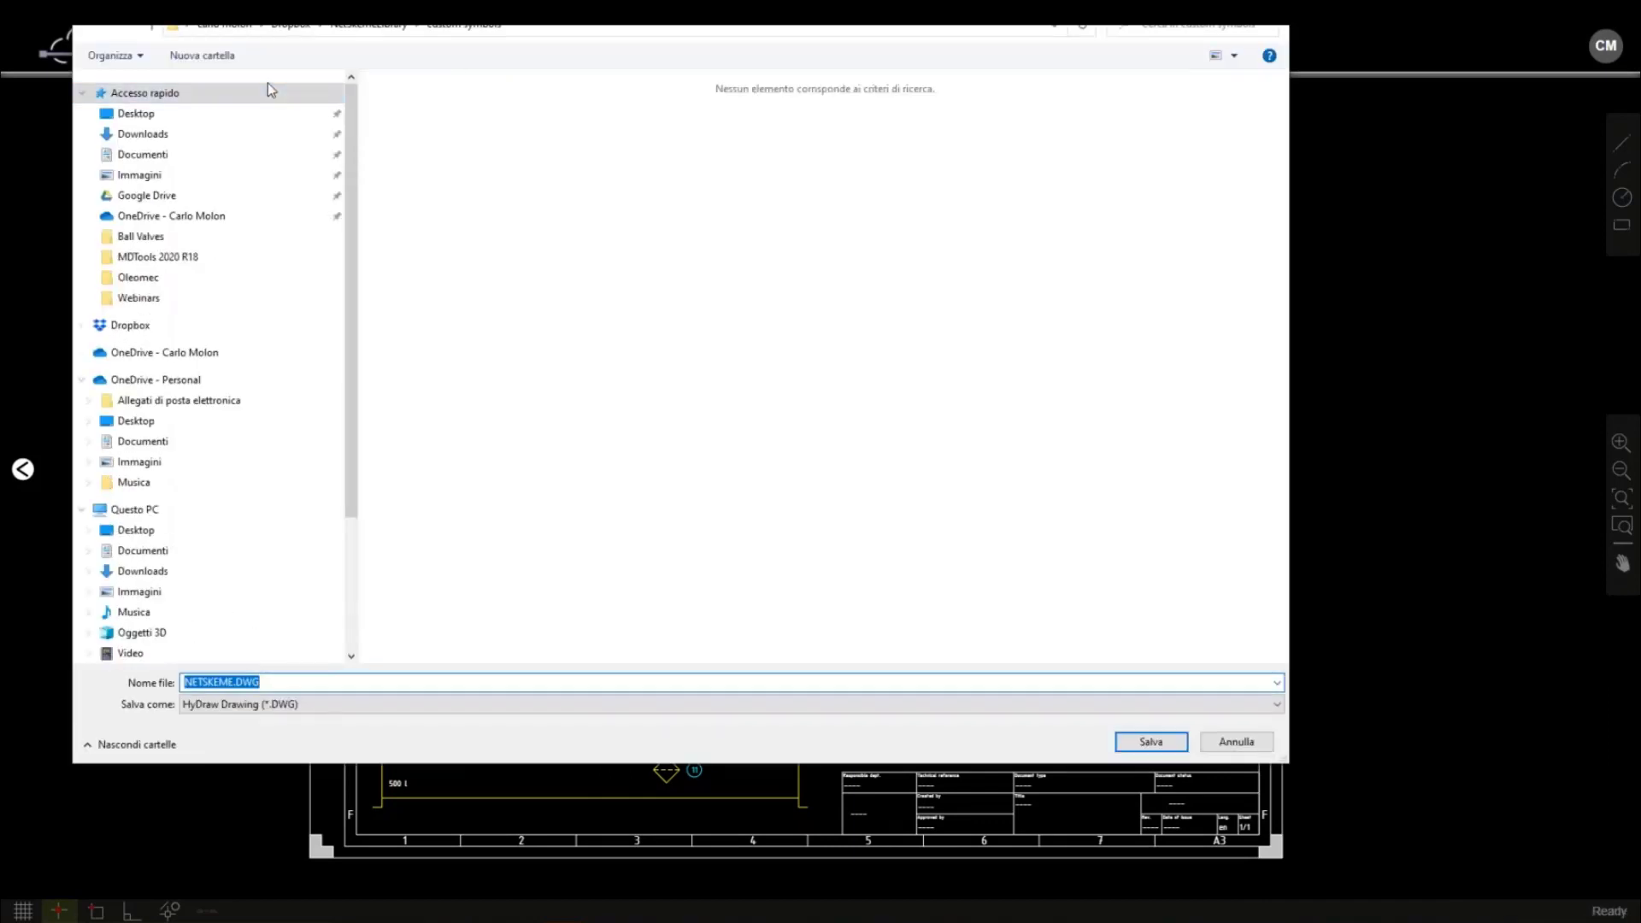
click(152, 117)
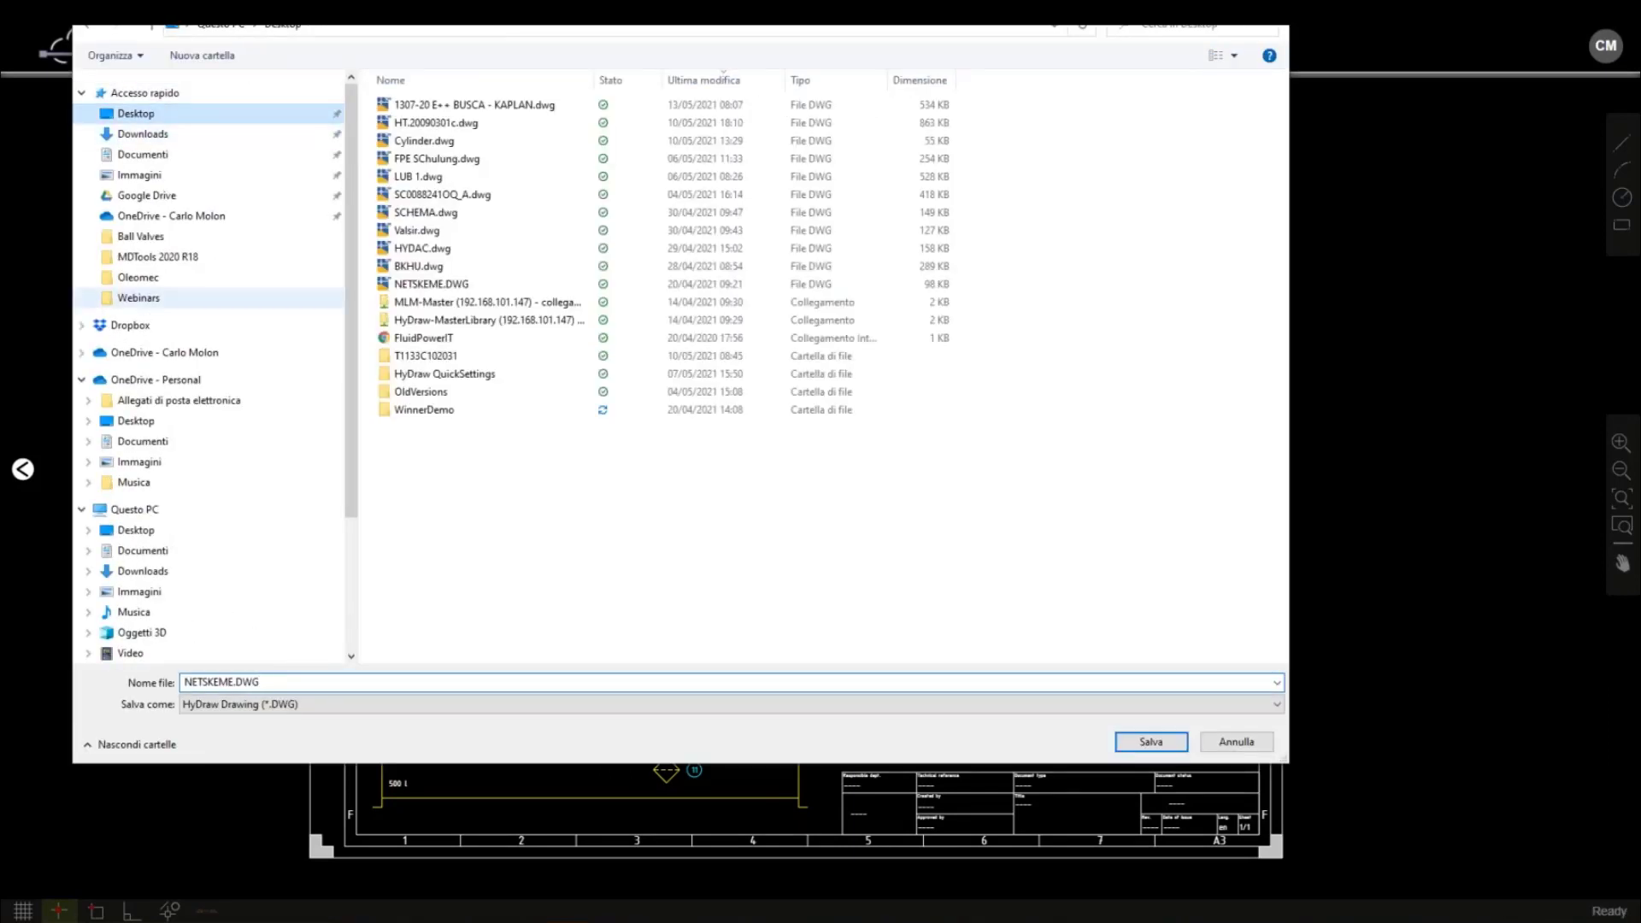
click(282, 681)
text(NetSkemeWebinar)
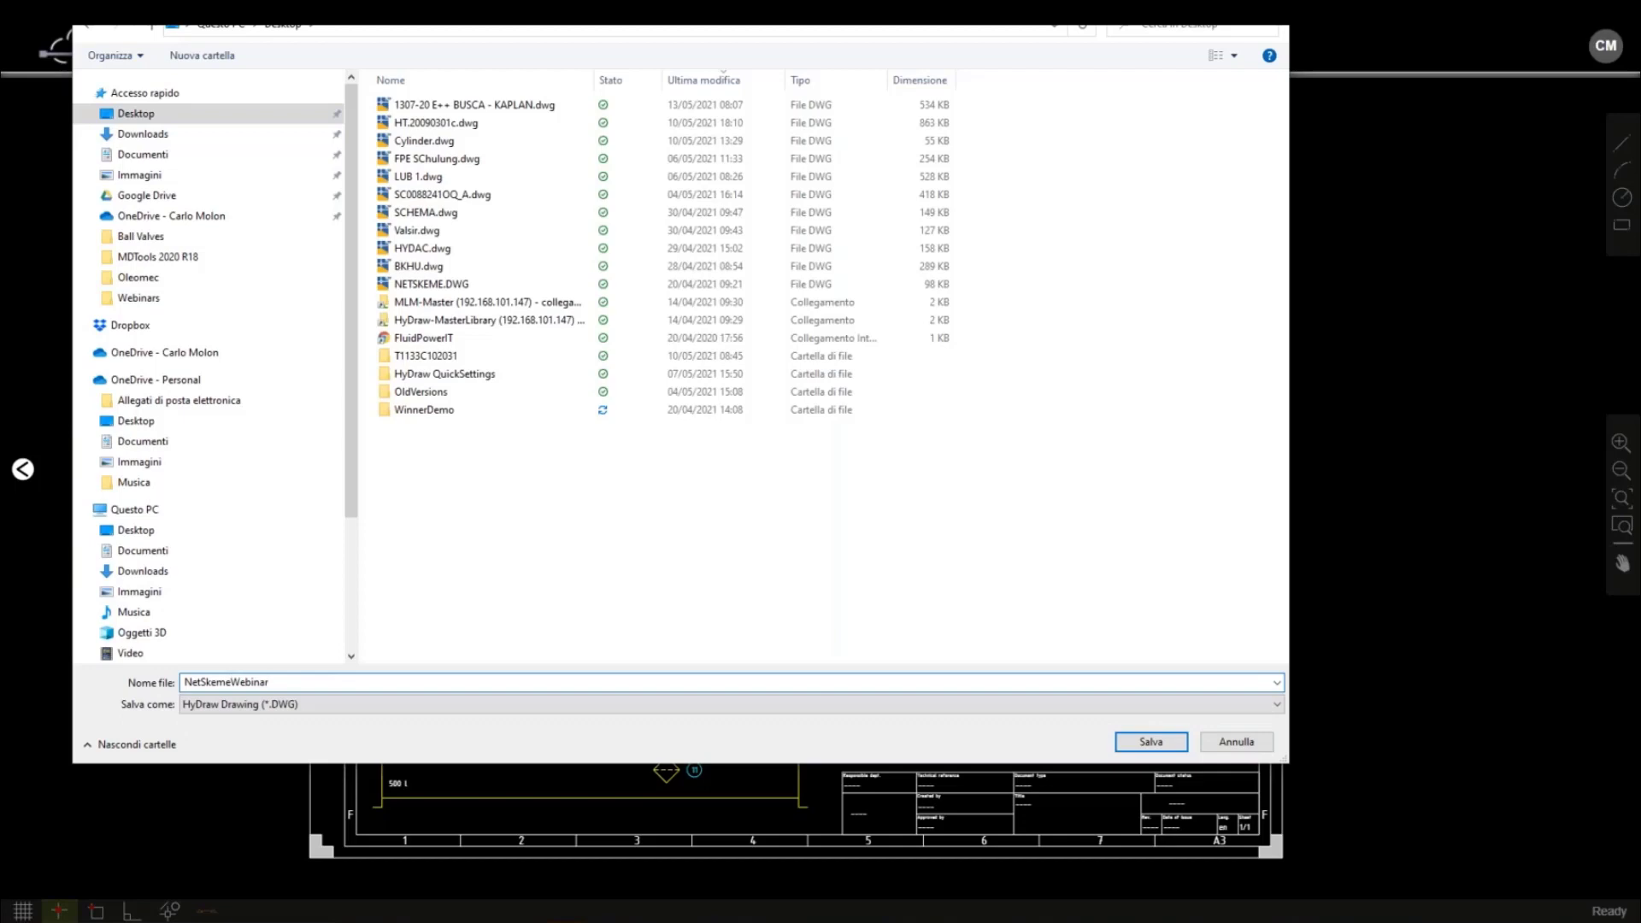
key(Return)
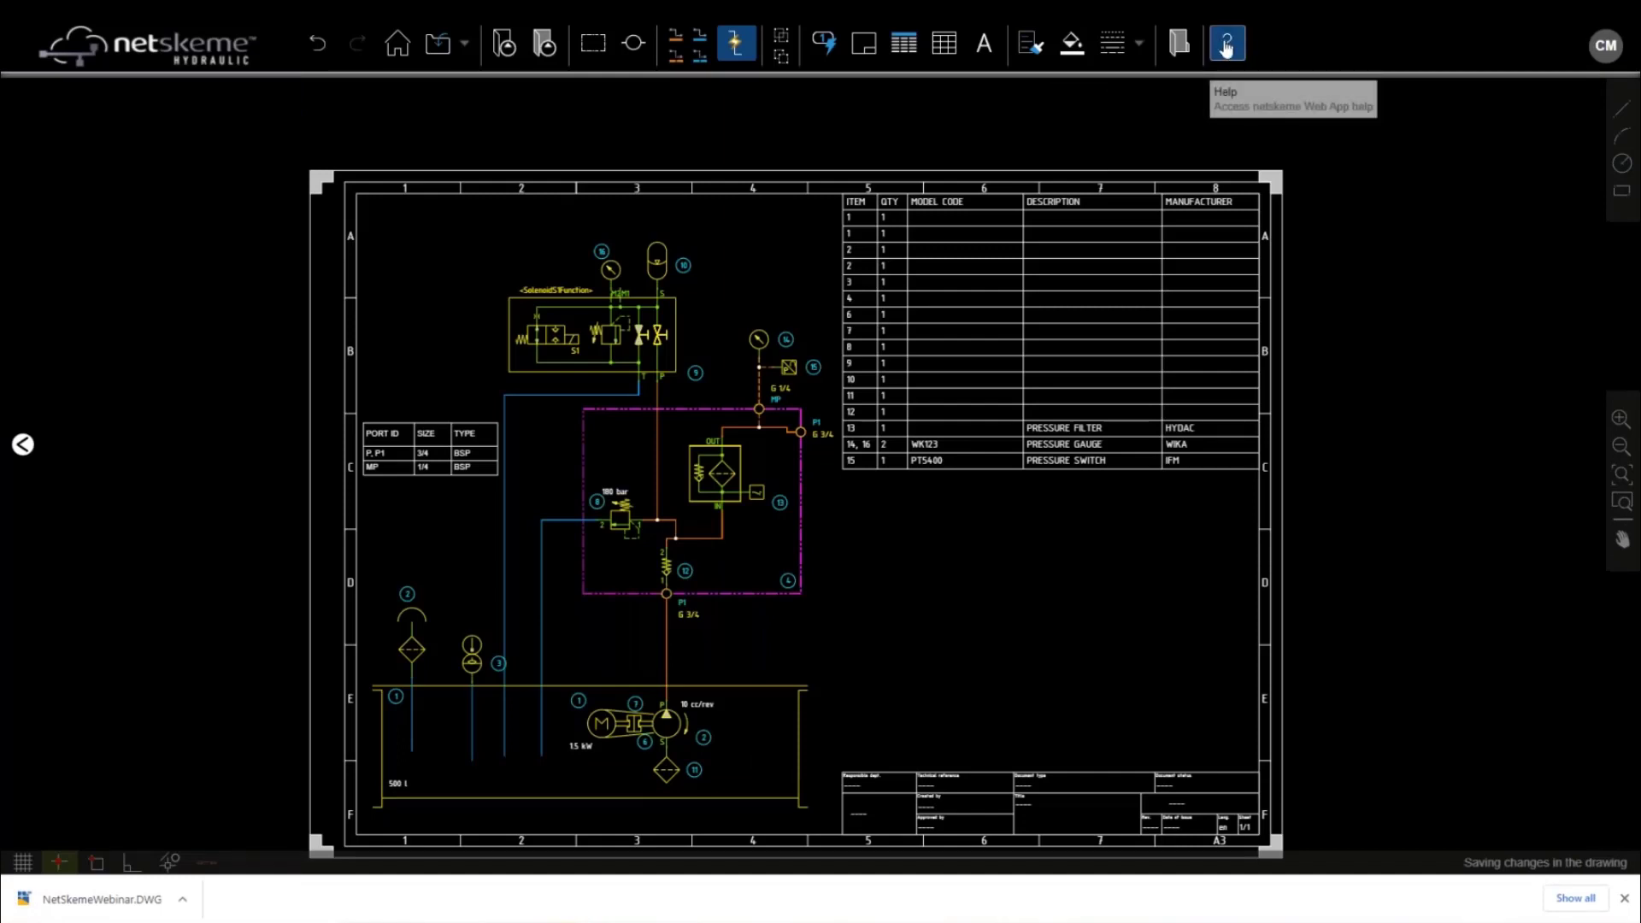
click(1226, 47)
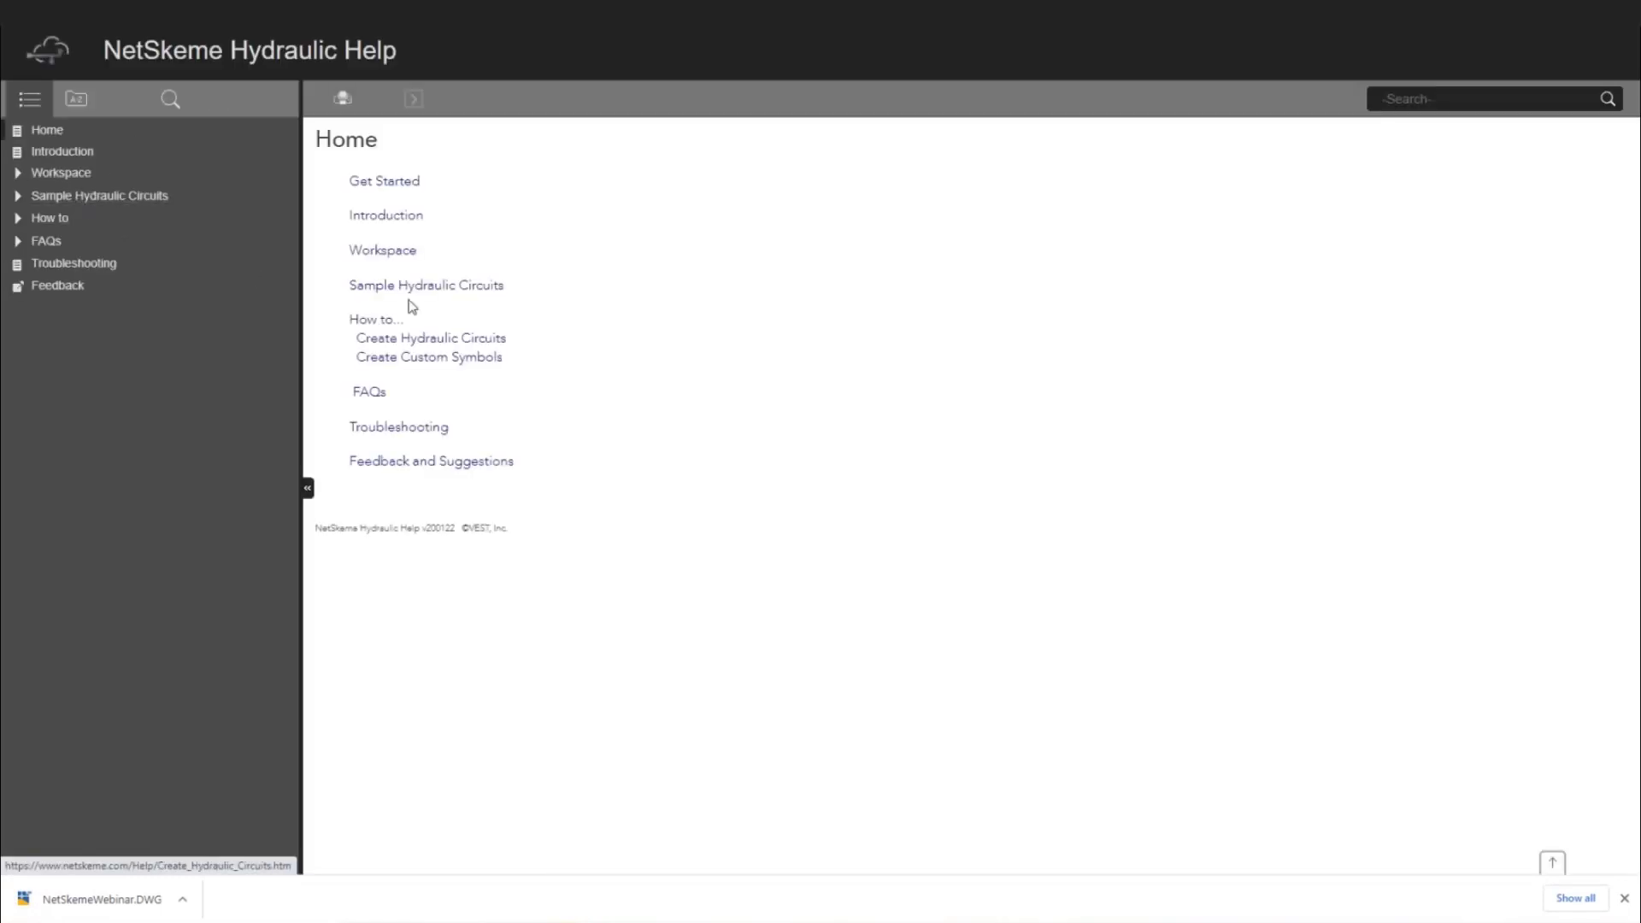
click(17, 218)
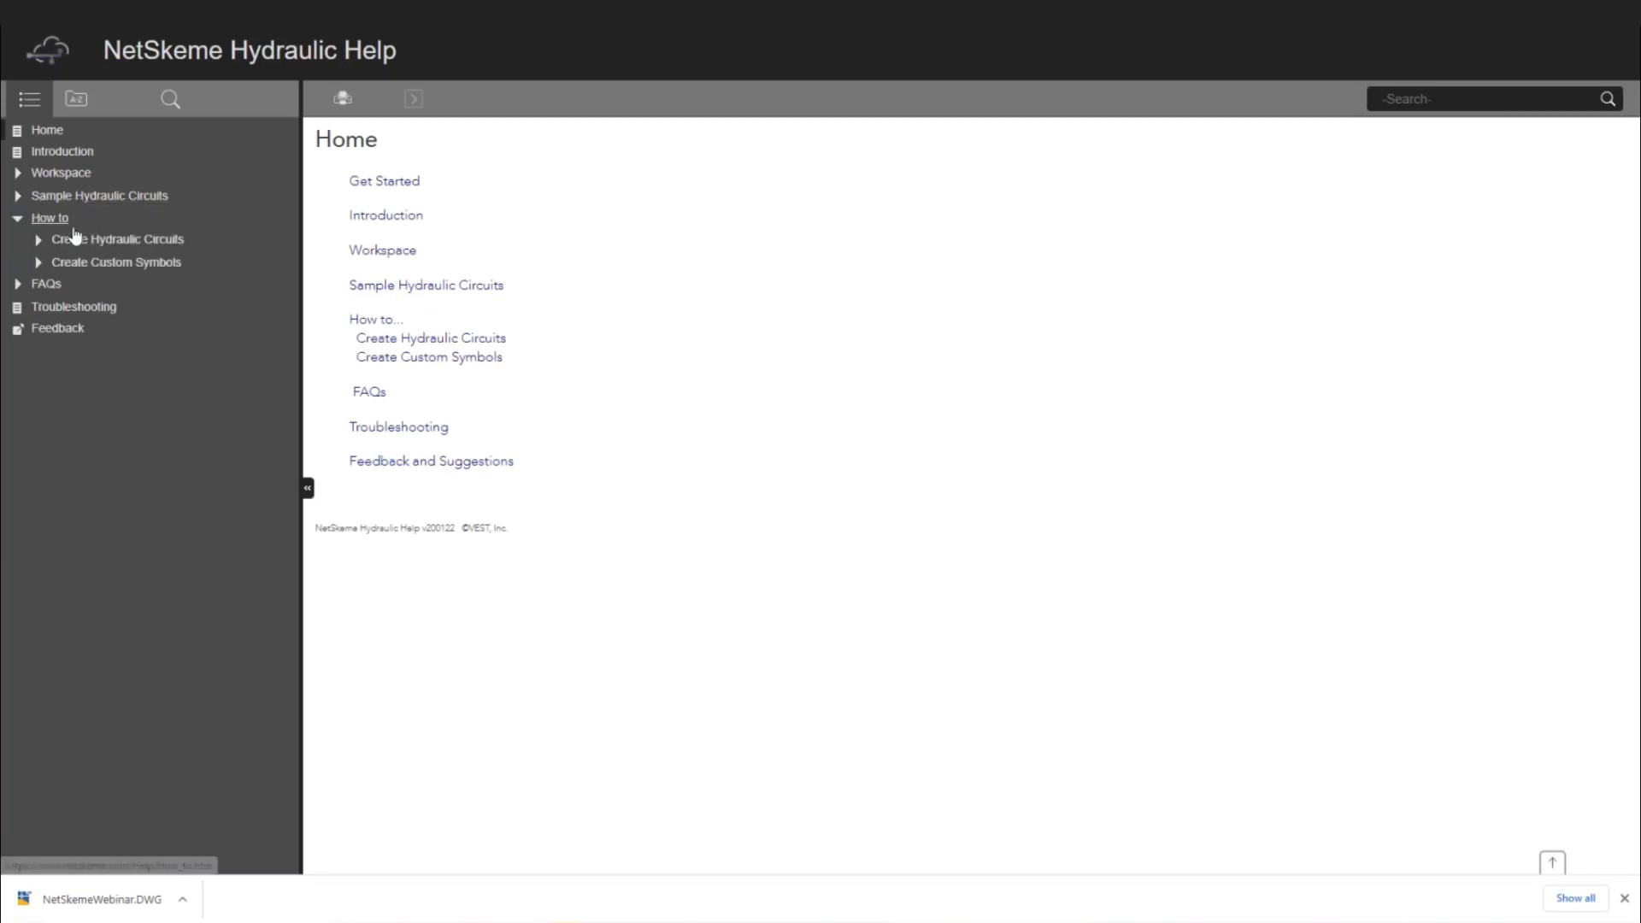
click(118, 241)
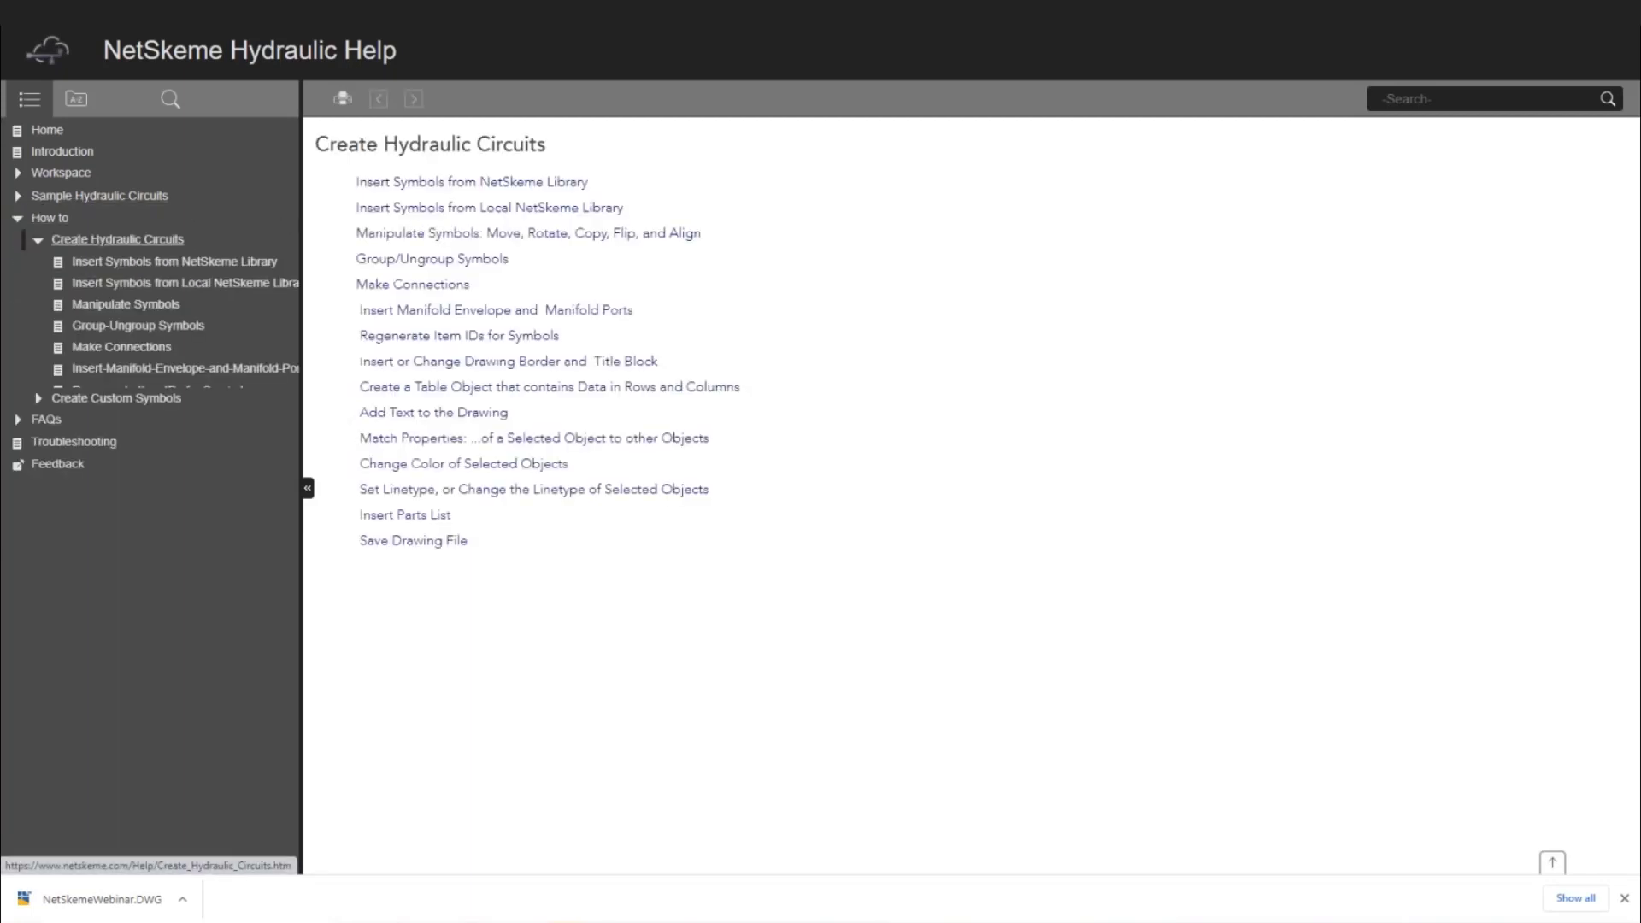
click(412, 284)
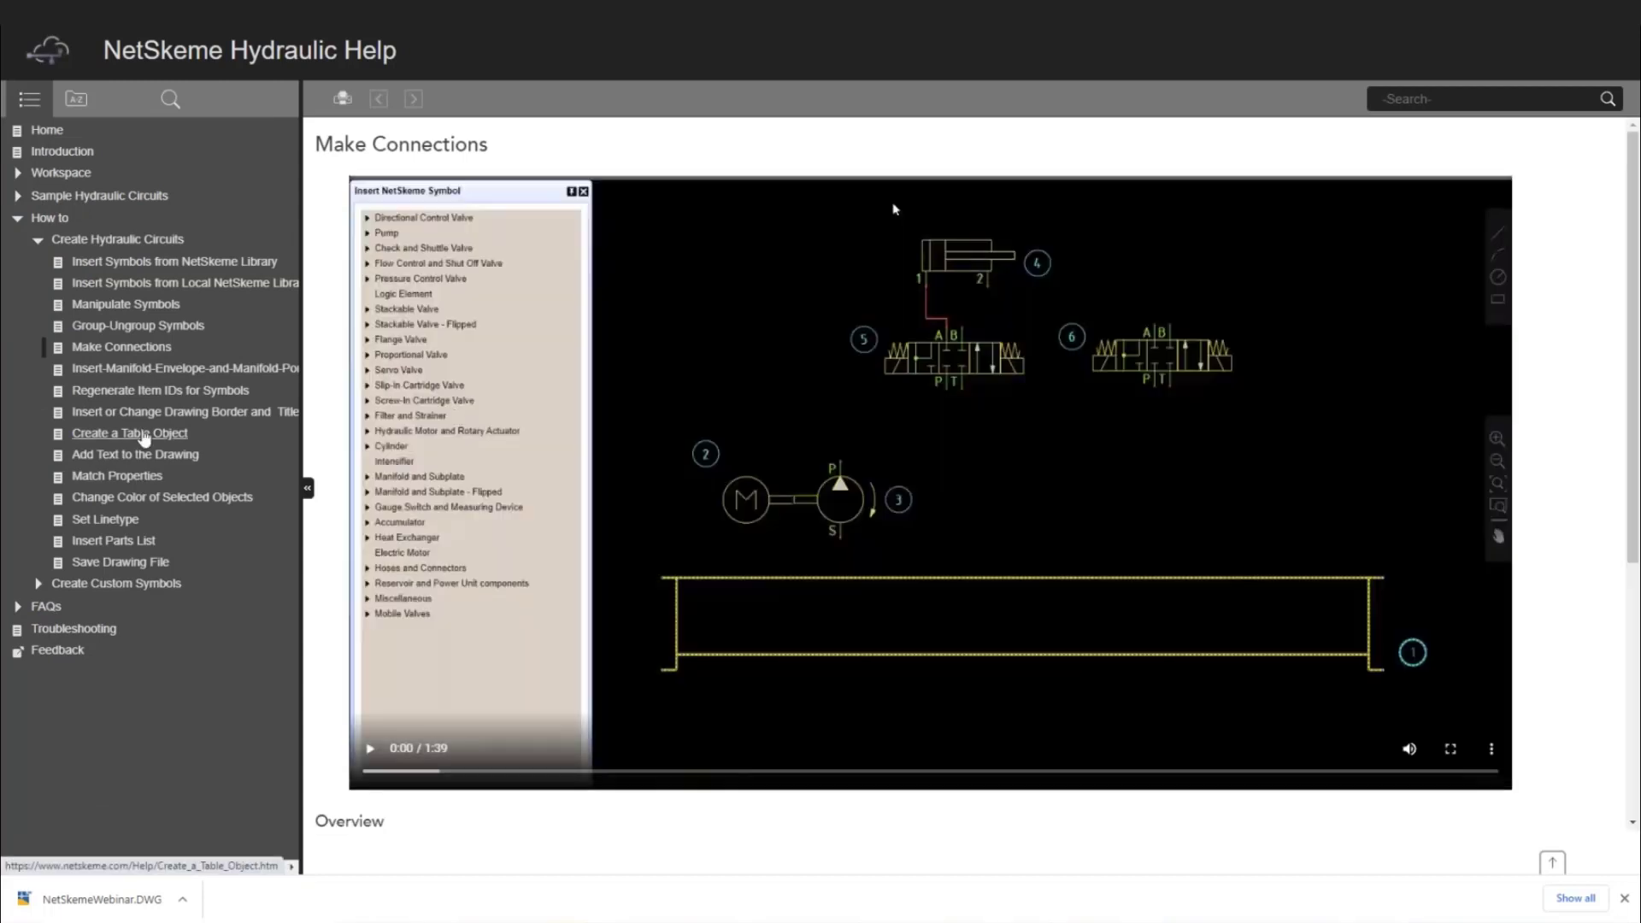
click(144, 434)
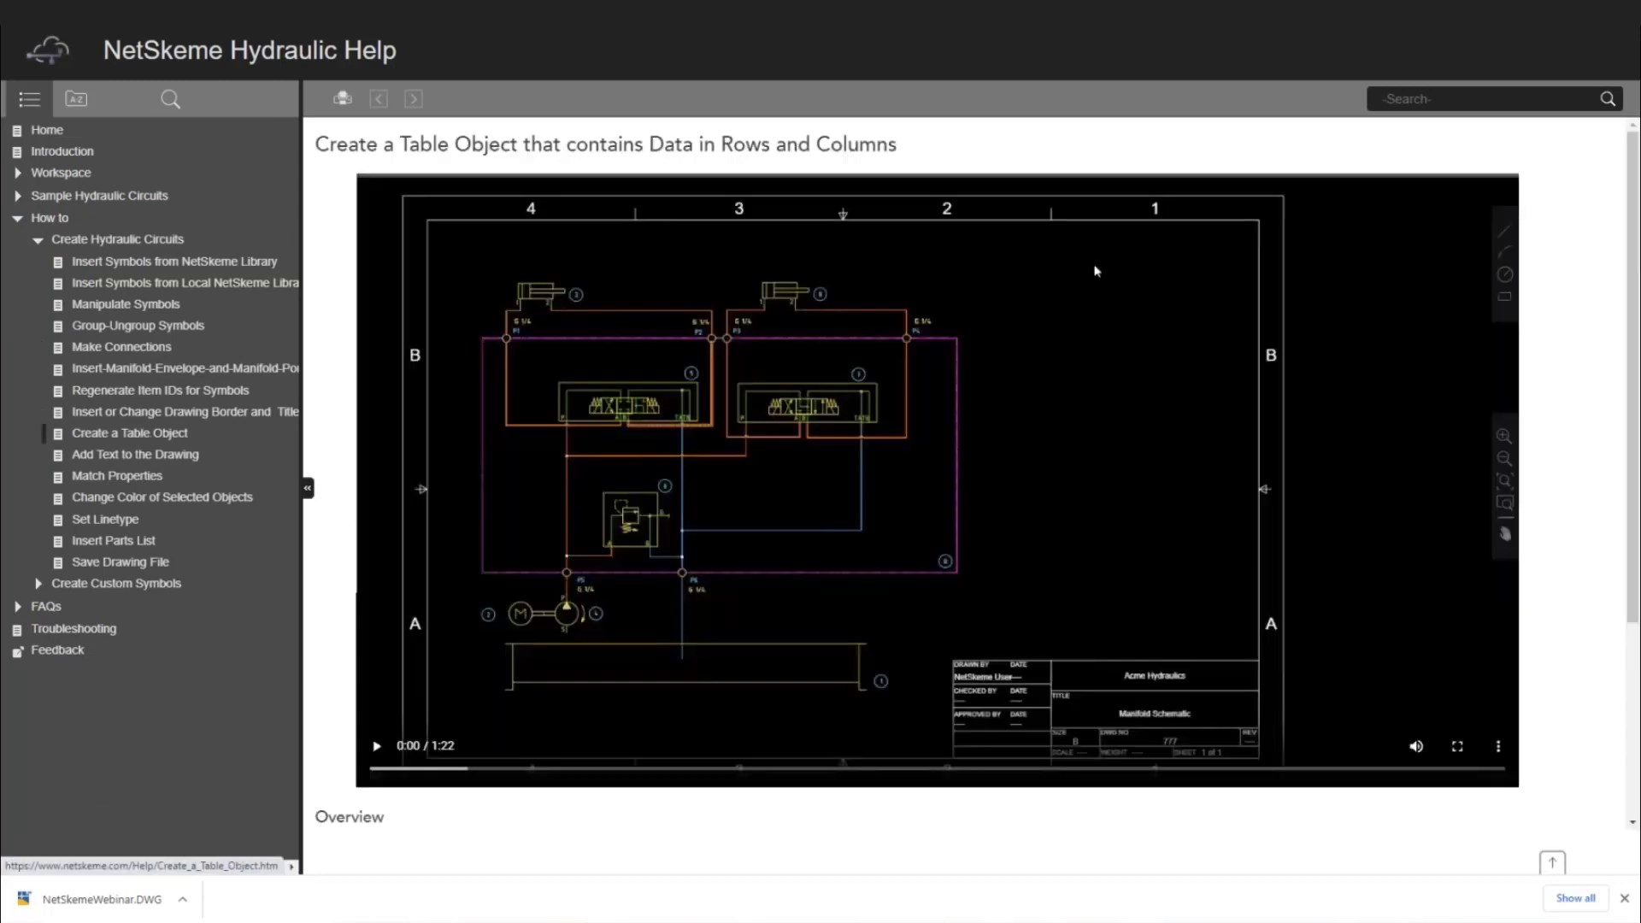
click(125, 480)
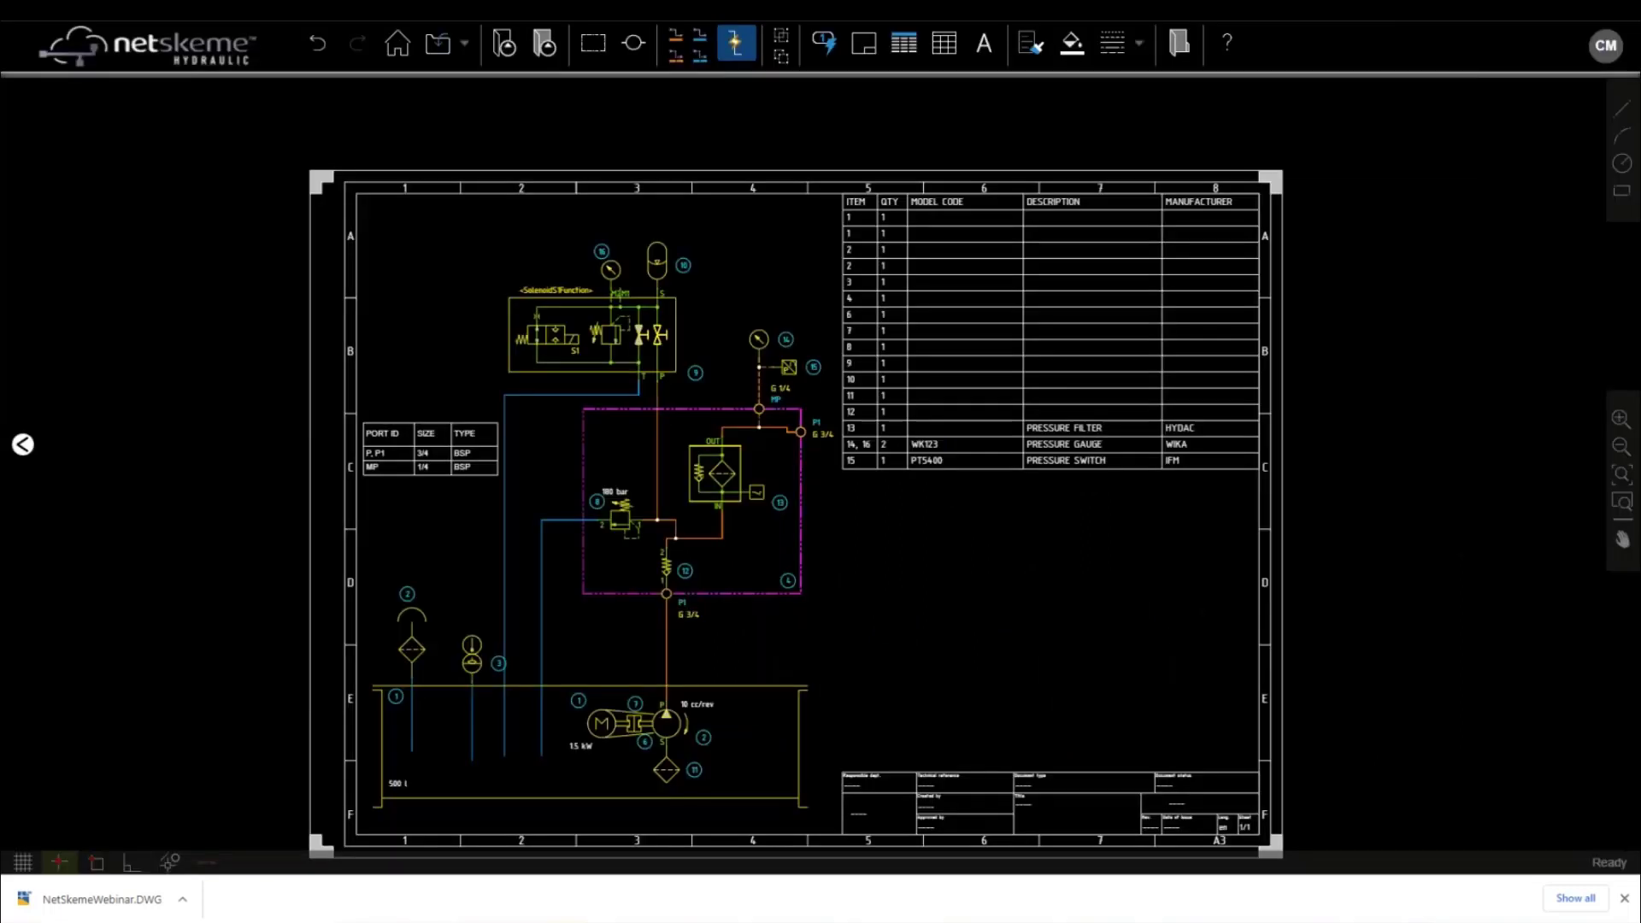
Close the download notification bar and bring up the export formats list
middle_drag(964, 526, 890, 474)
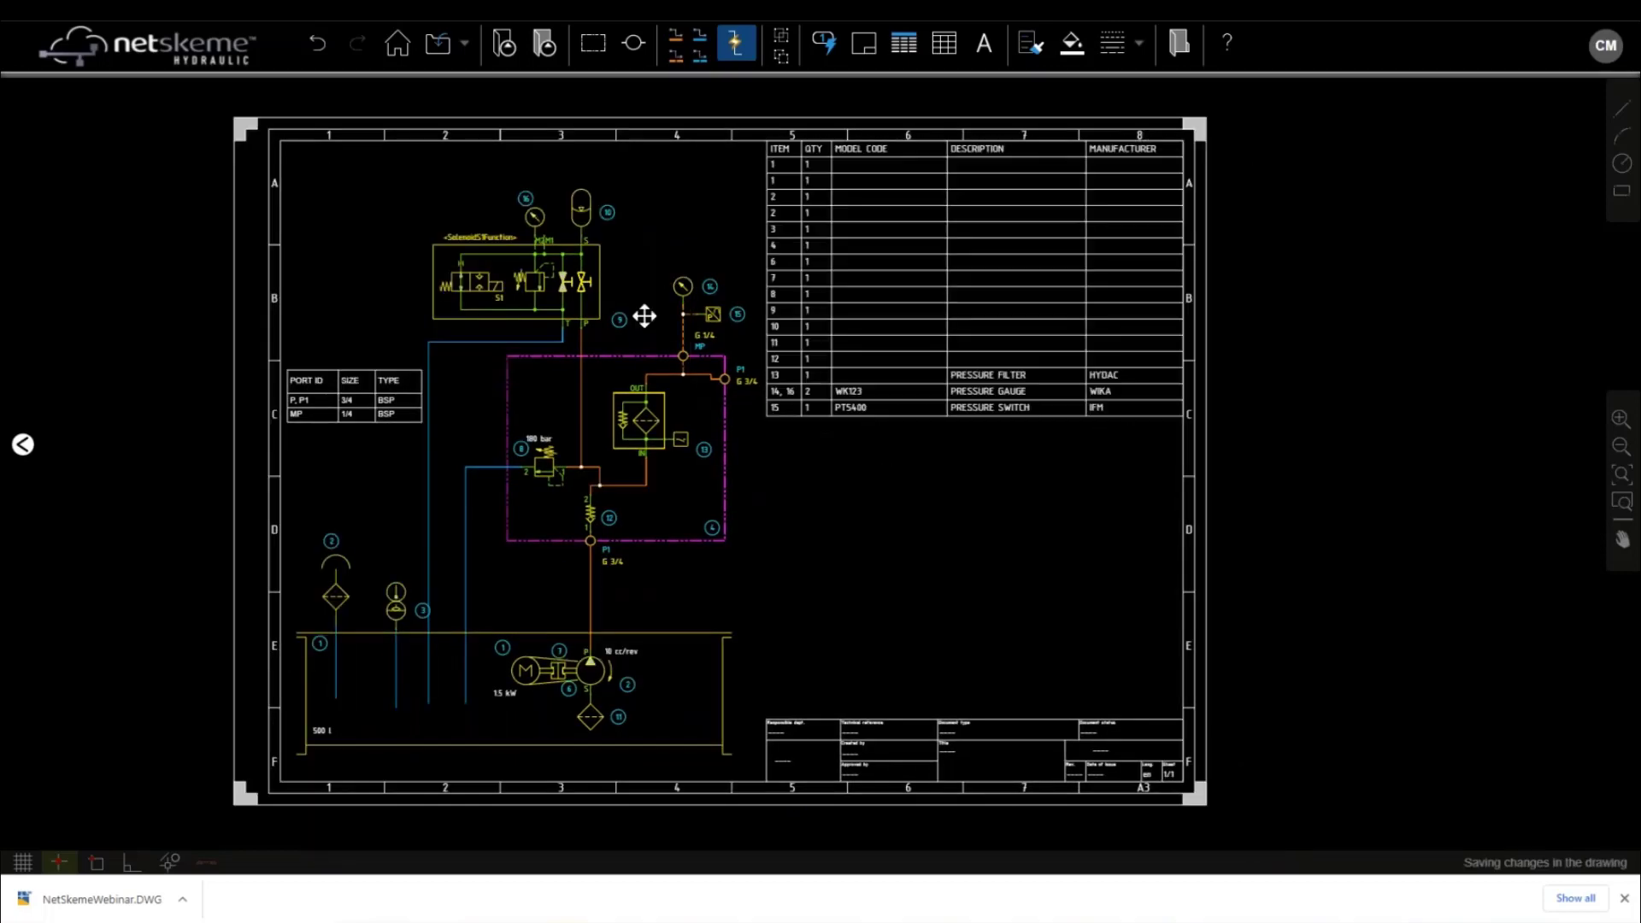
click(543, 287)
key(Escape)
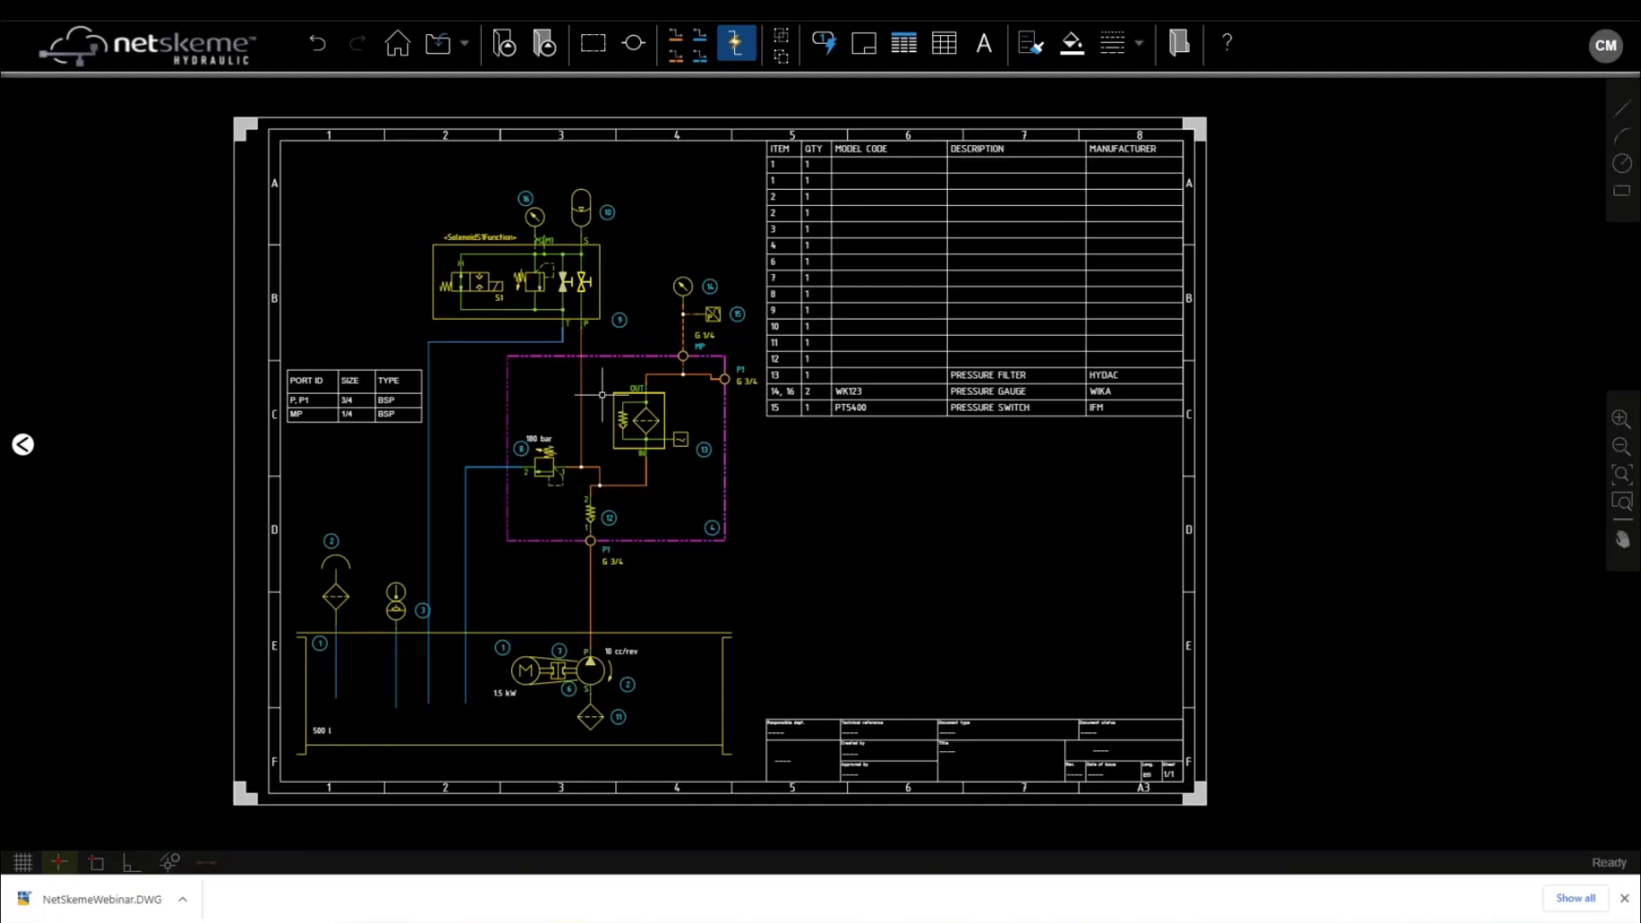
click(1624, 898)
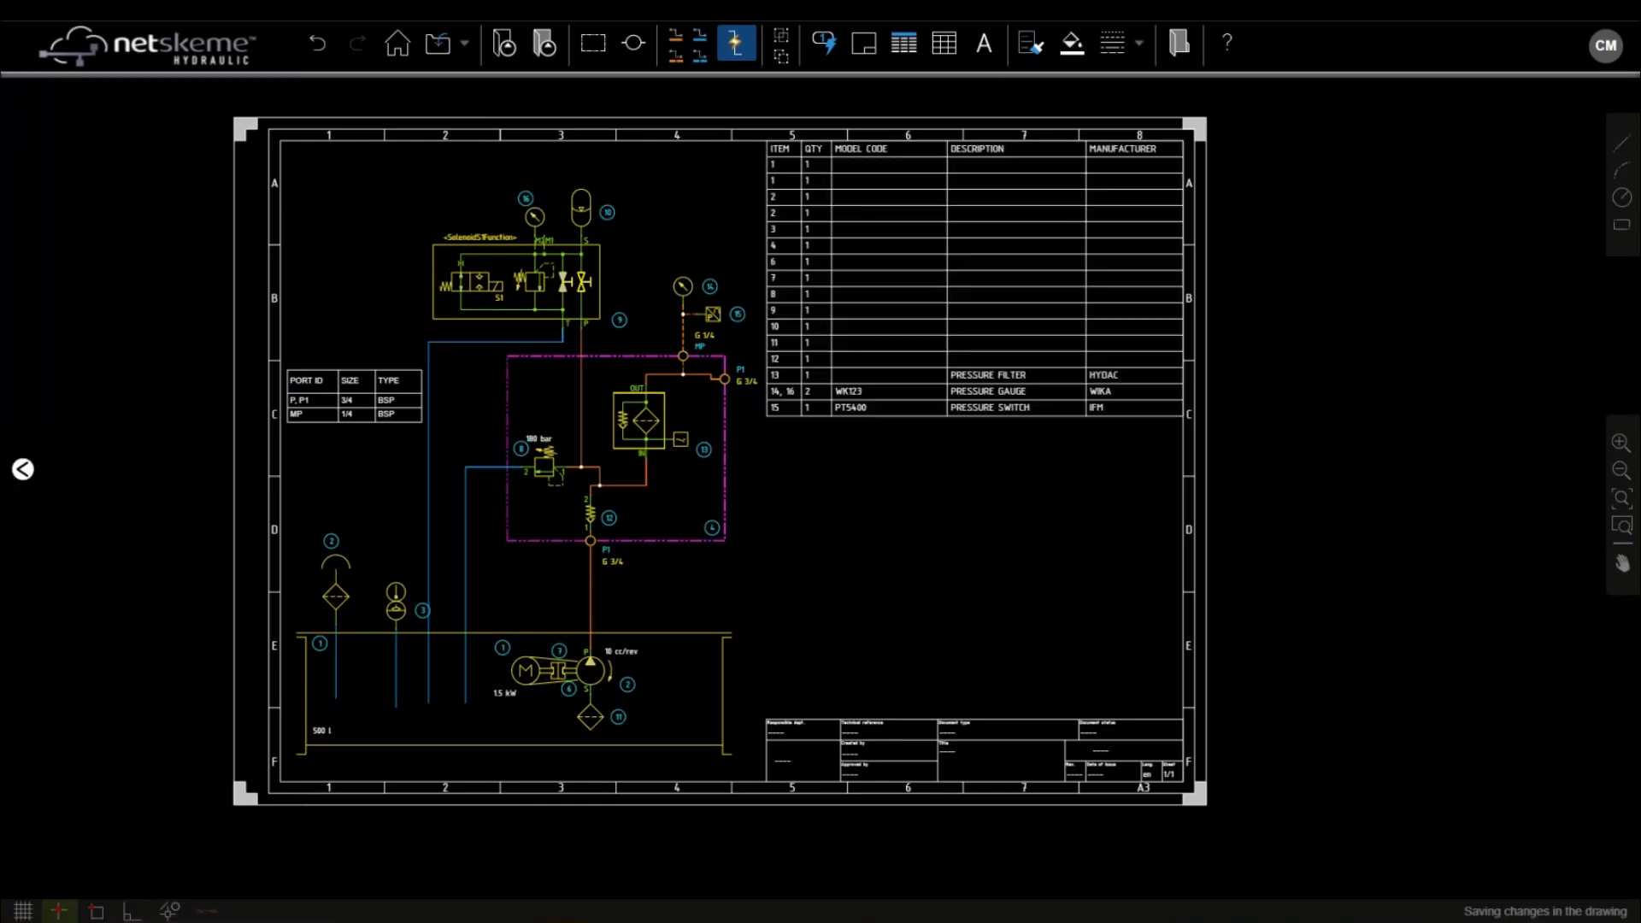
click(438, 43)
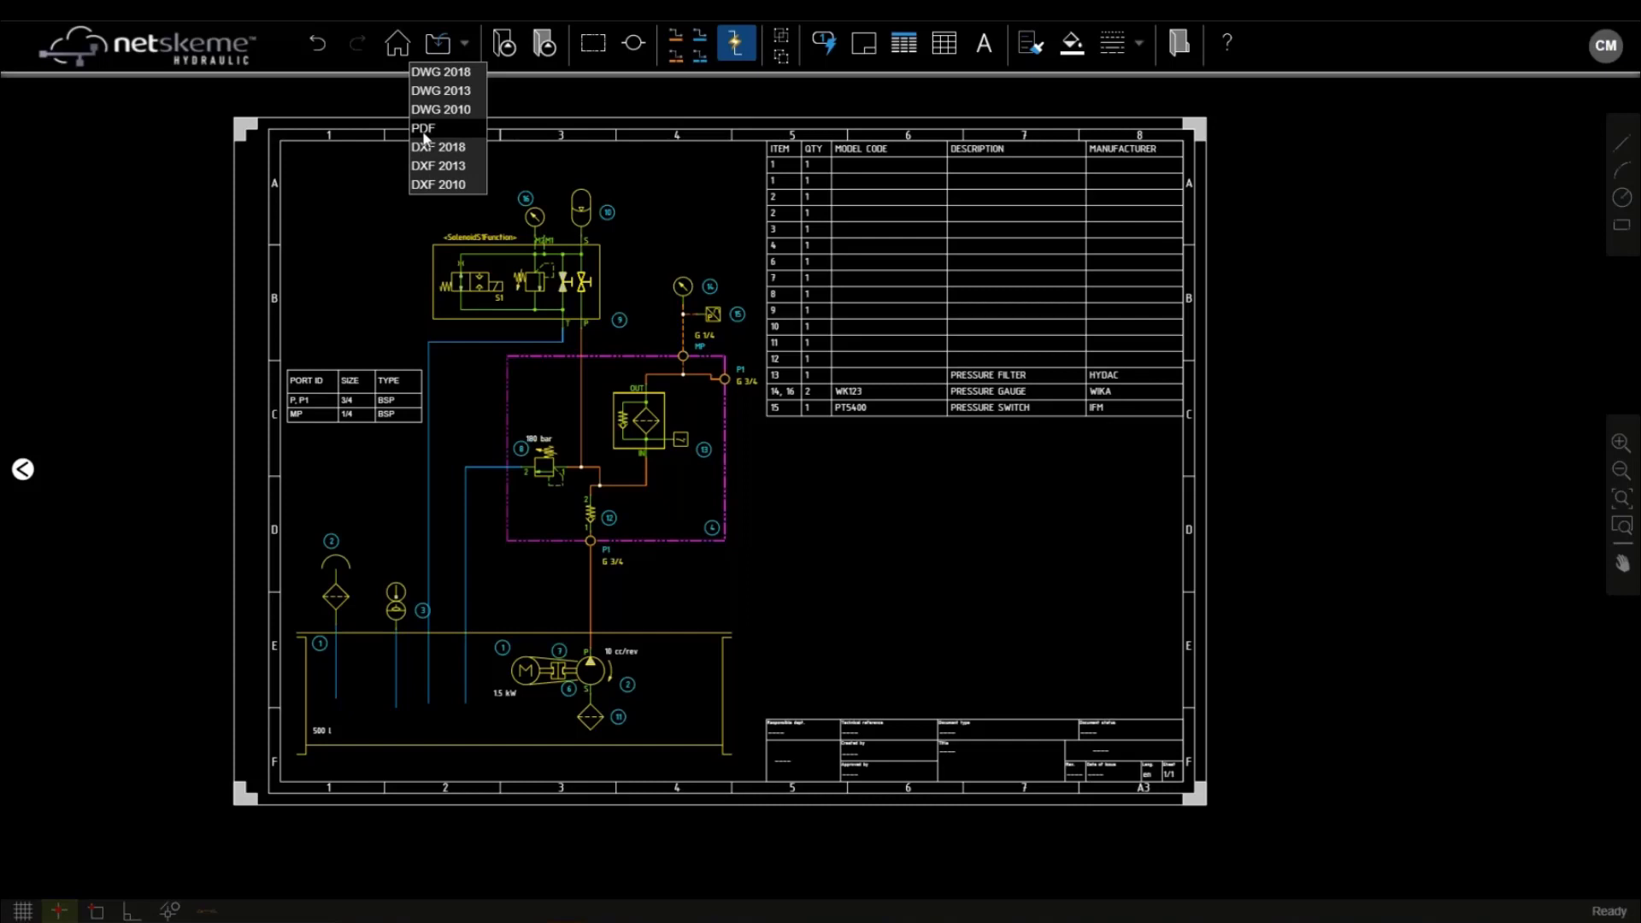
Export the drawing as NETSKEME.PDF and scroll through the saved PDF to check it
click(424, 130)
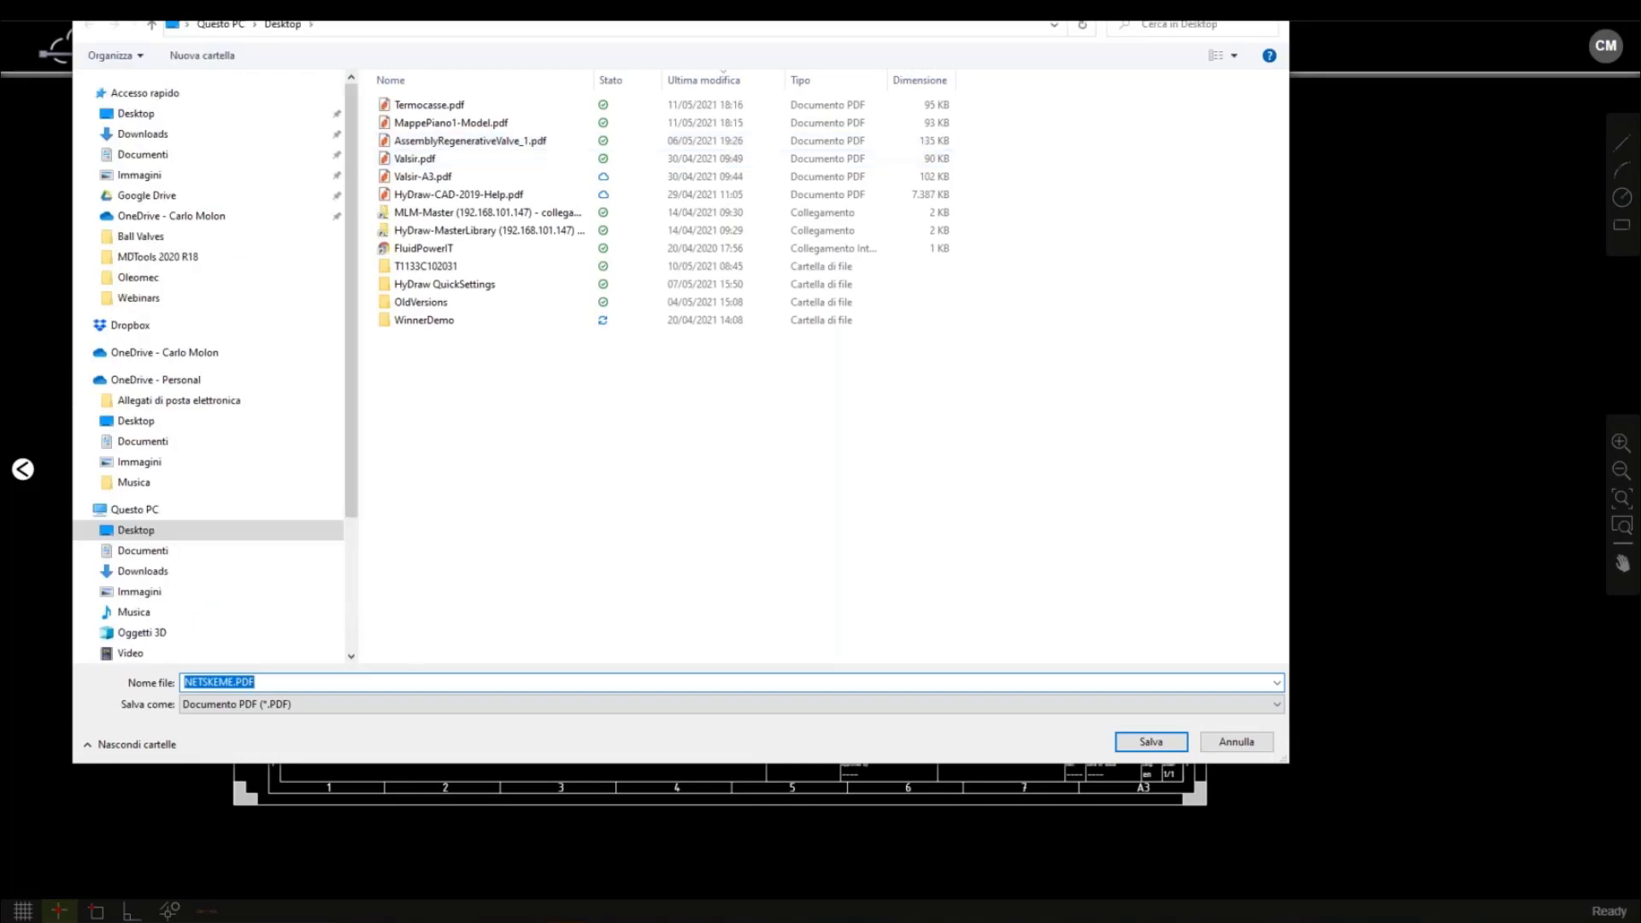
click(1142, 736)
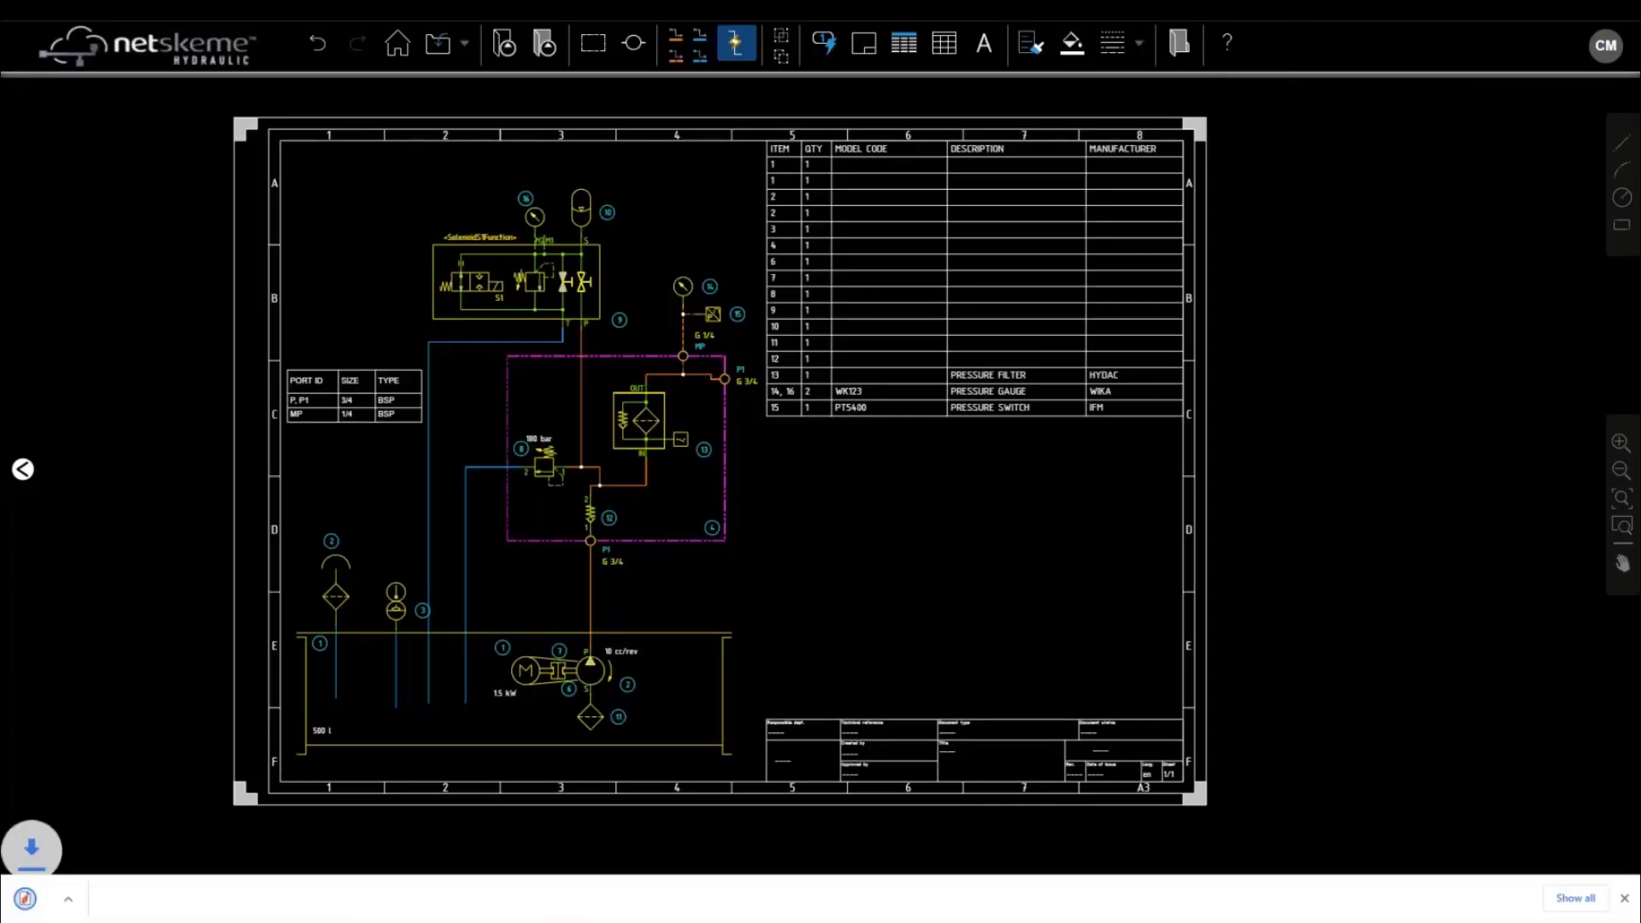
click(85, 905)
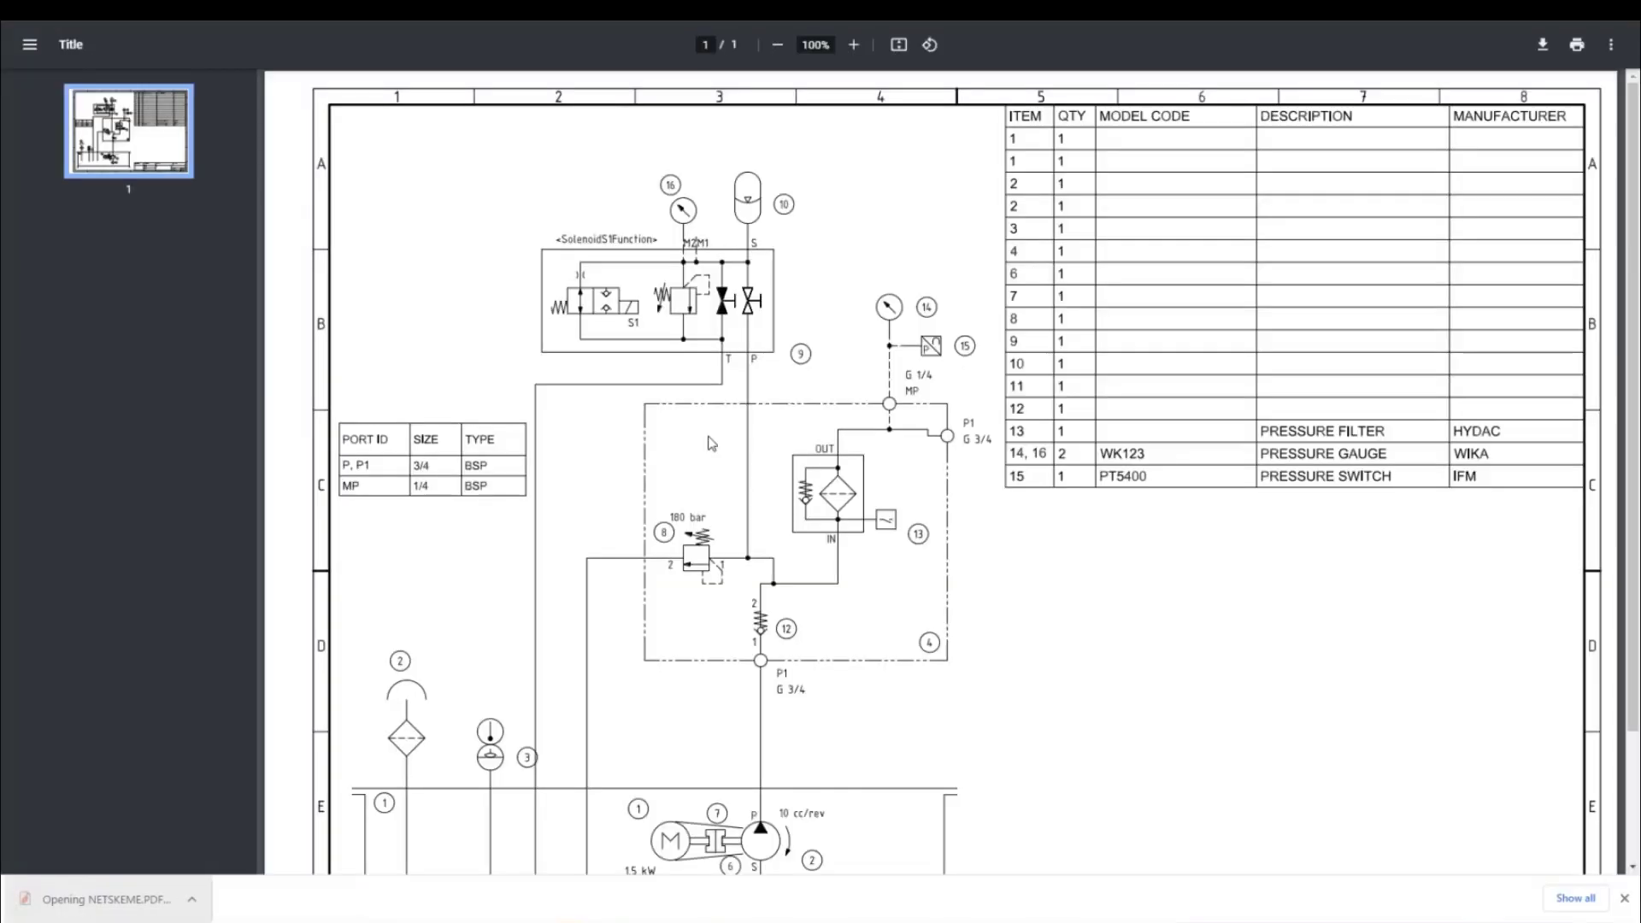
scroll(712, 443, down, 2)
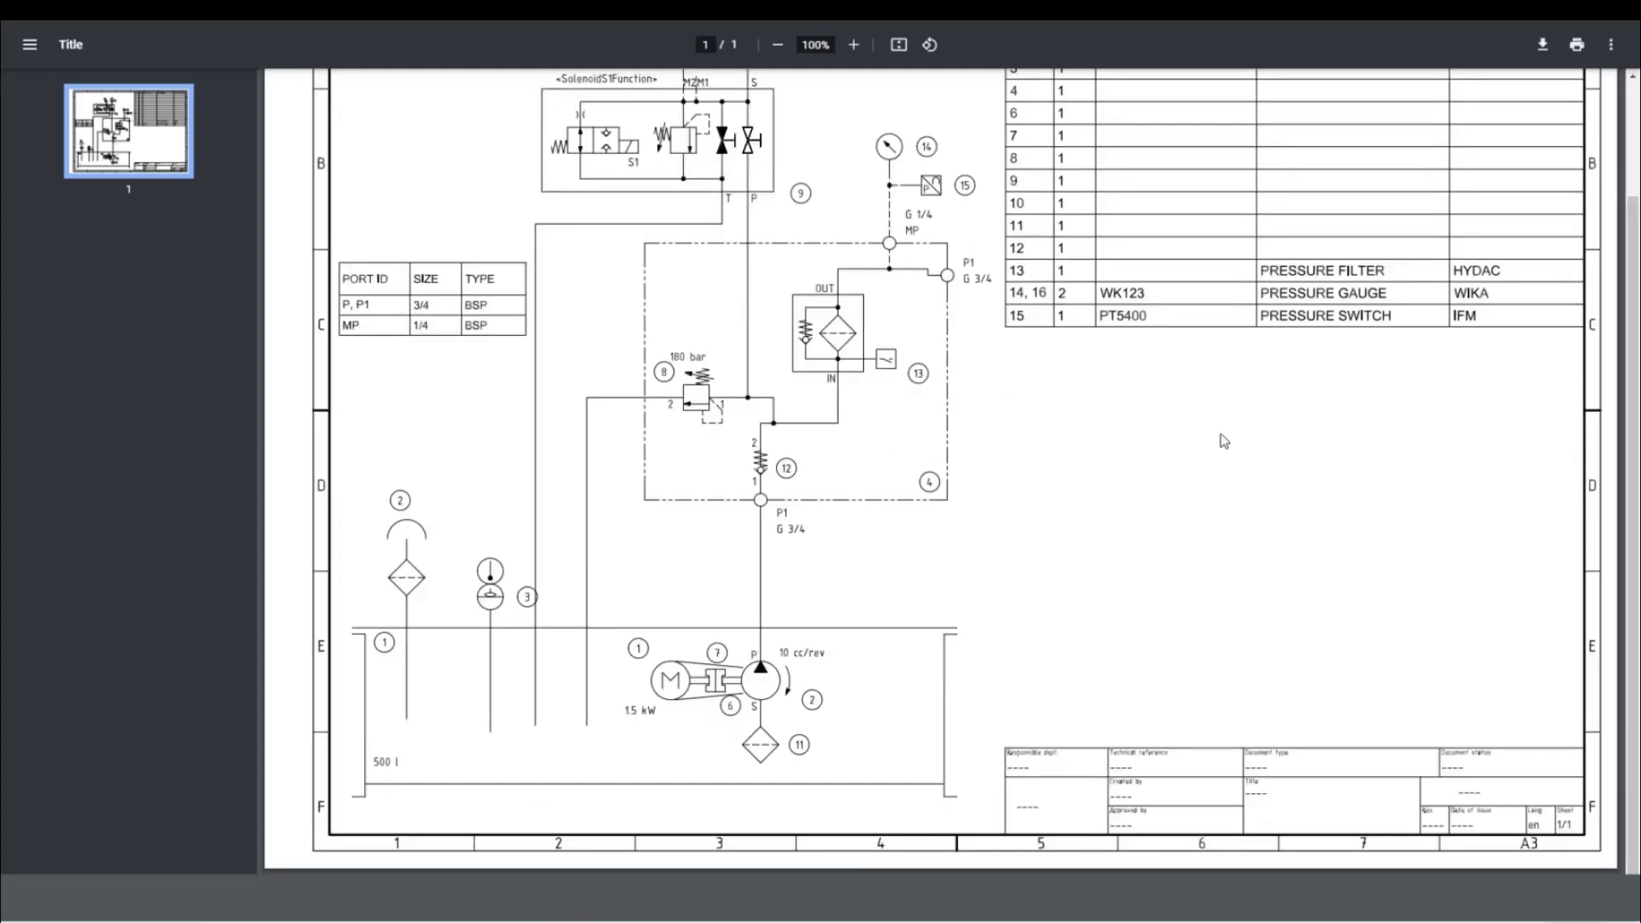
scroll(1224, 440, up, 1)
scroll(1218, 441, up, 2)
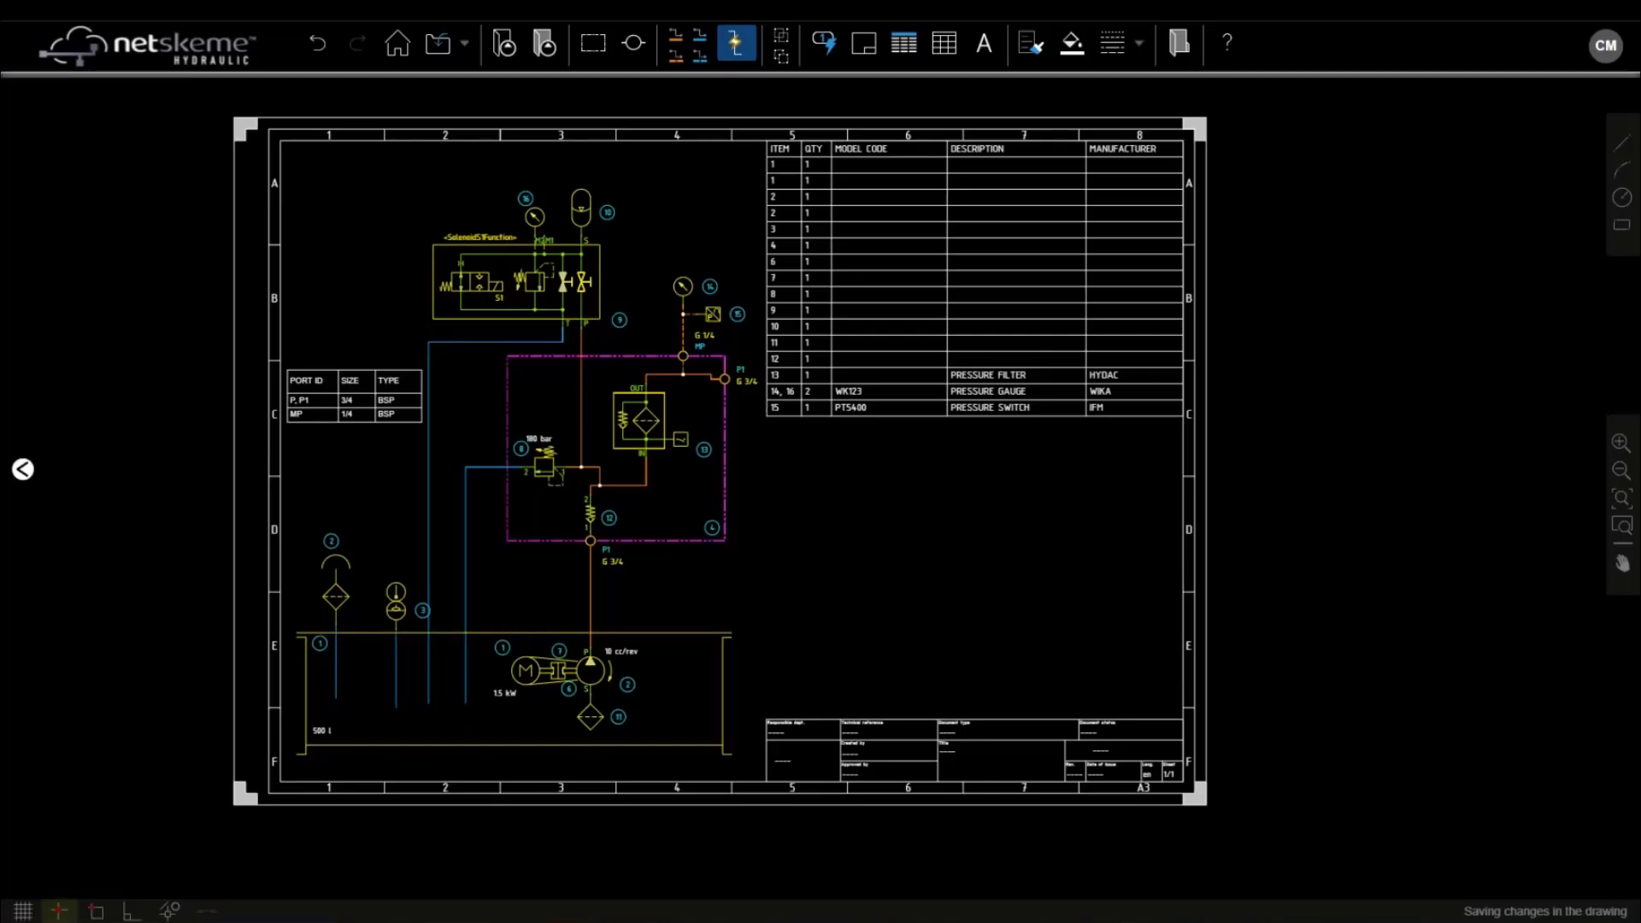
Launch AutoCAD LT from a Windows search for 'auto'
key(super)
text(auto)
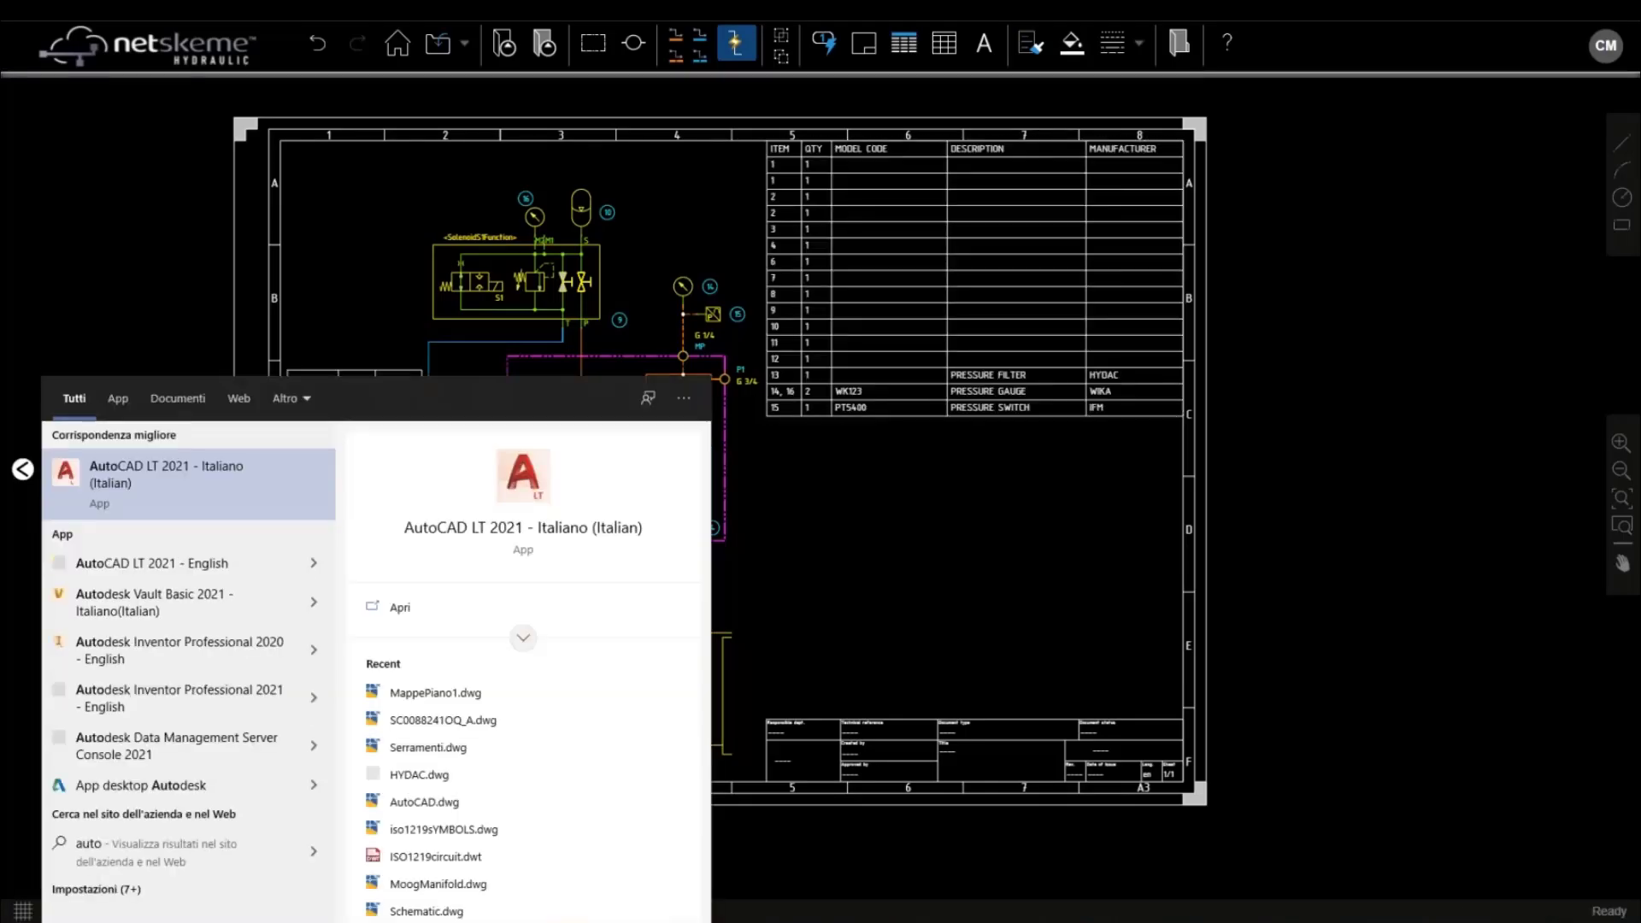
key(Return)
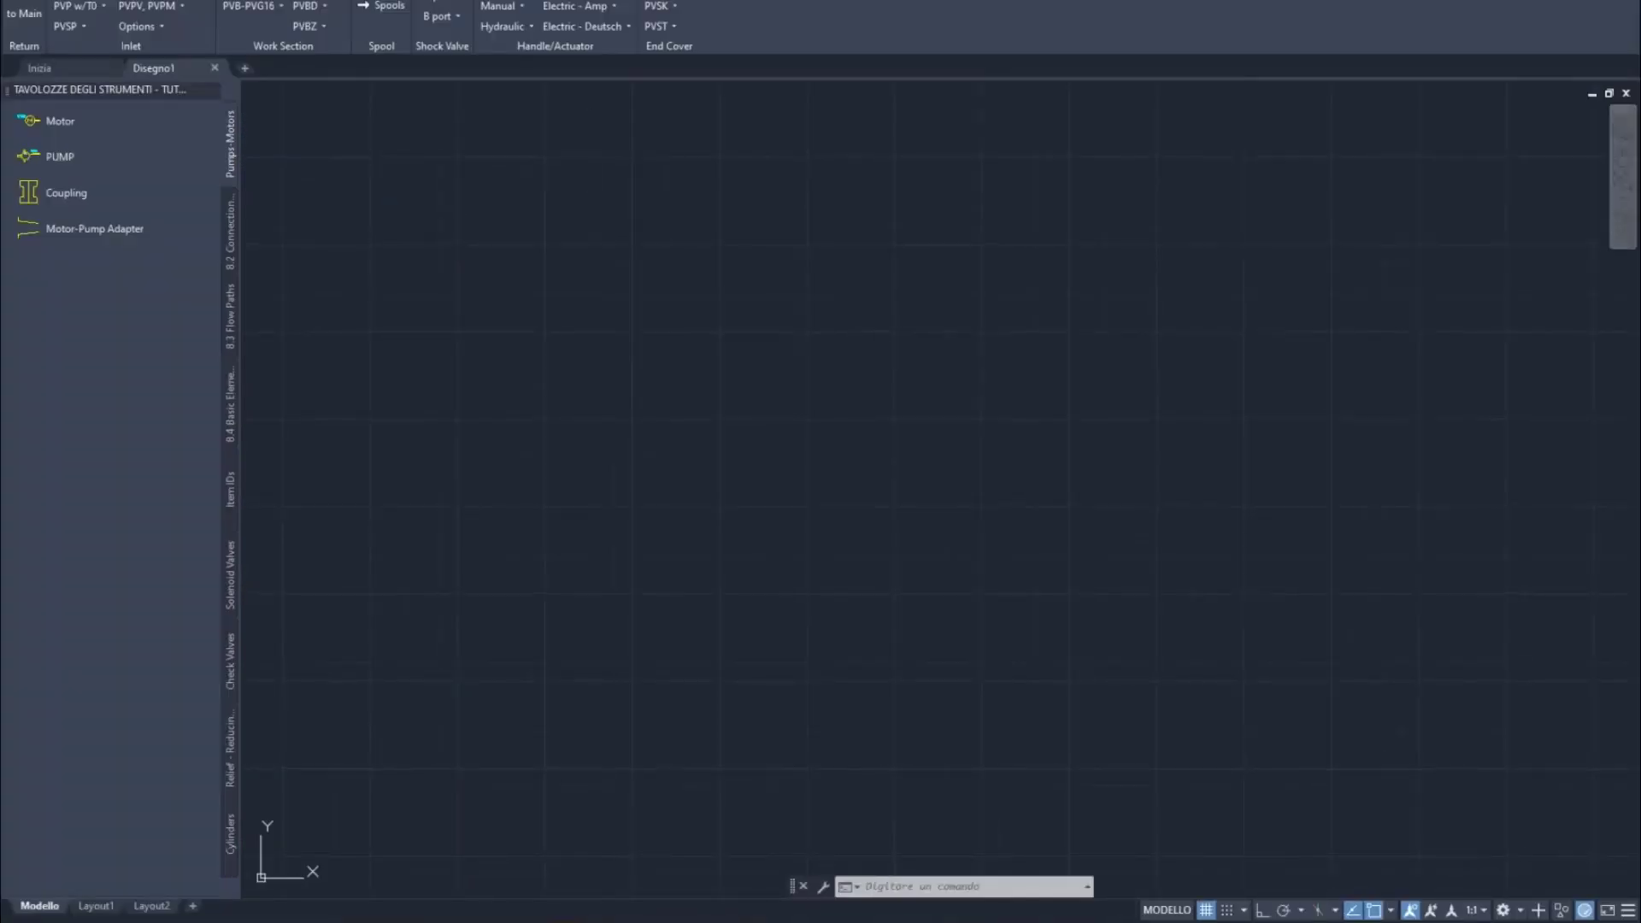
Open NetSkemeWebinar.DWG from the Desktop, proceeding past the non-Autodesk file warning
key(ctrl+o)
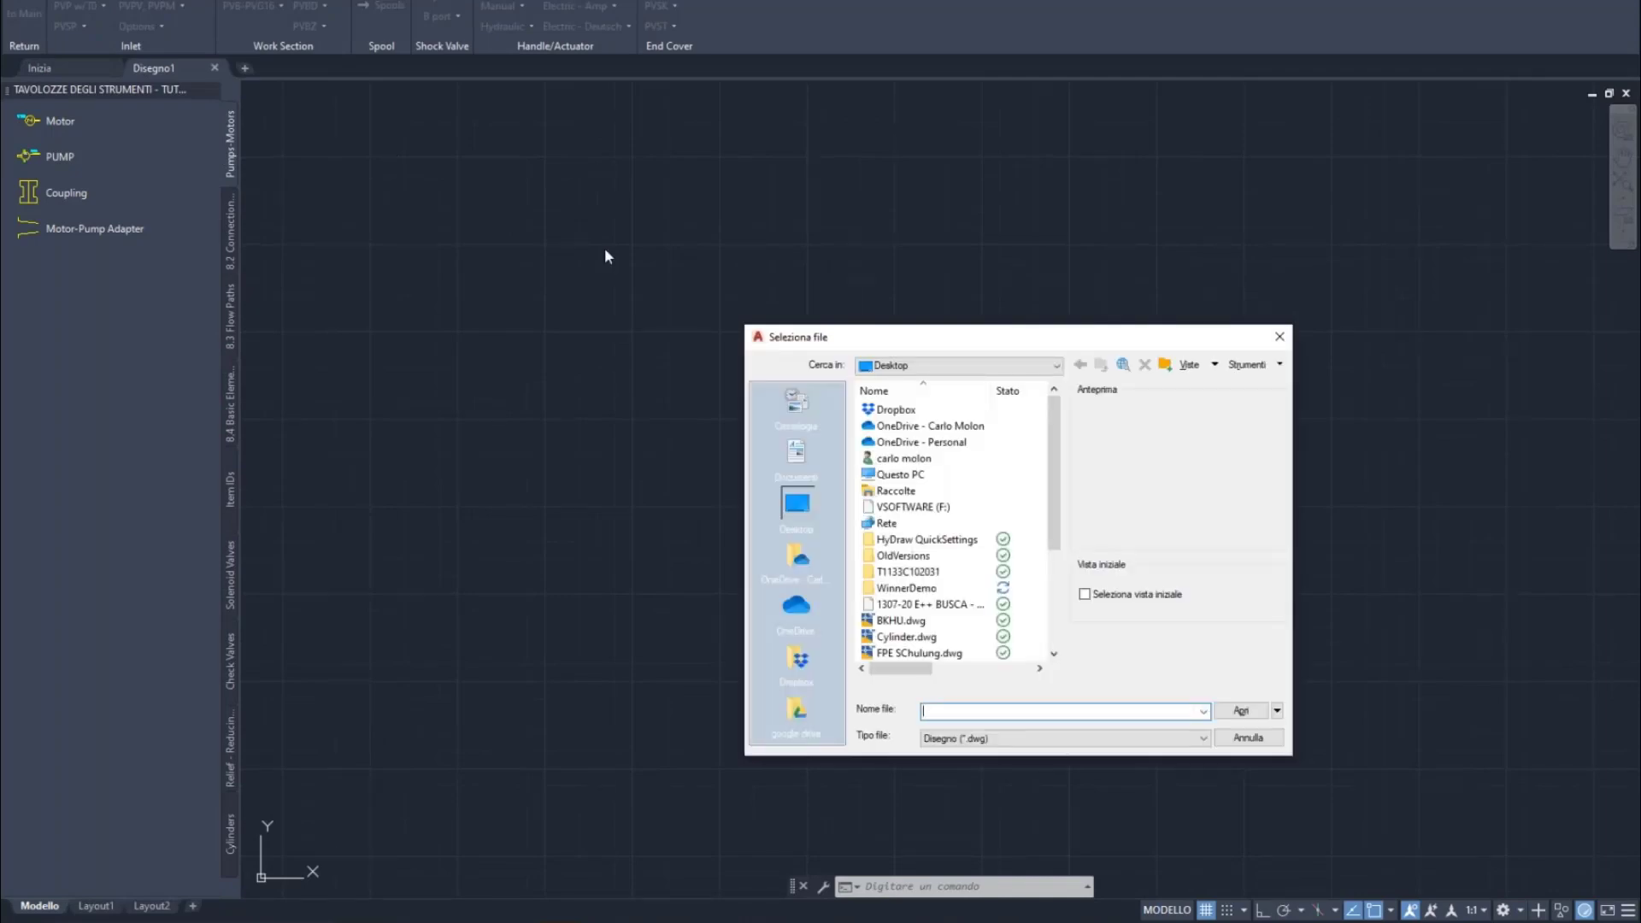
scroll(1058, 460, down, 2)
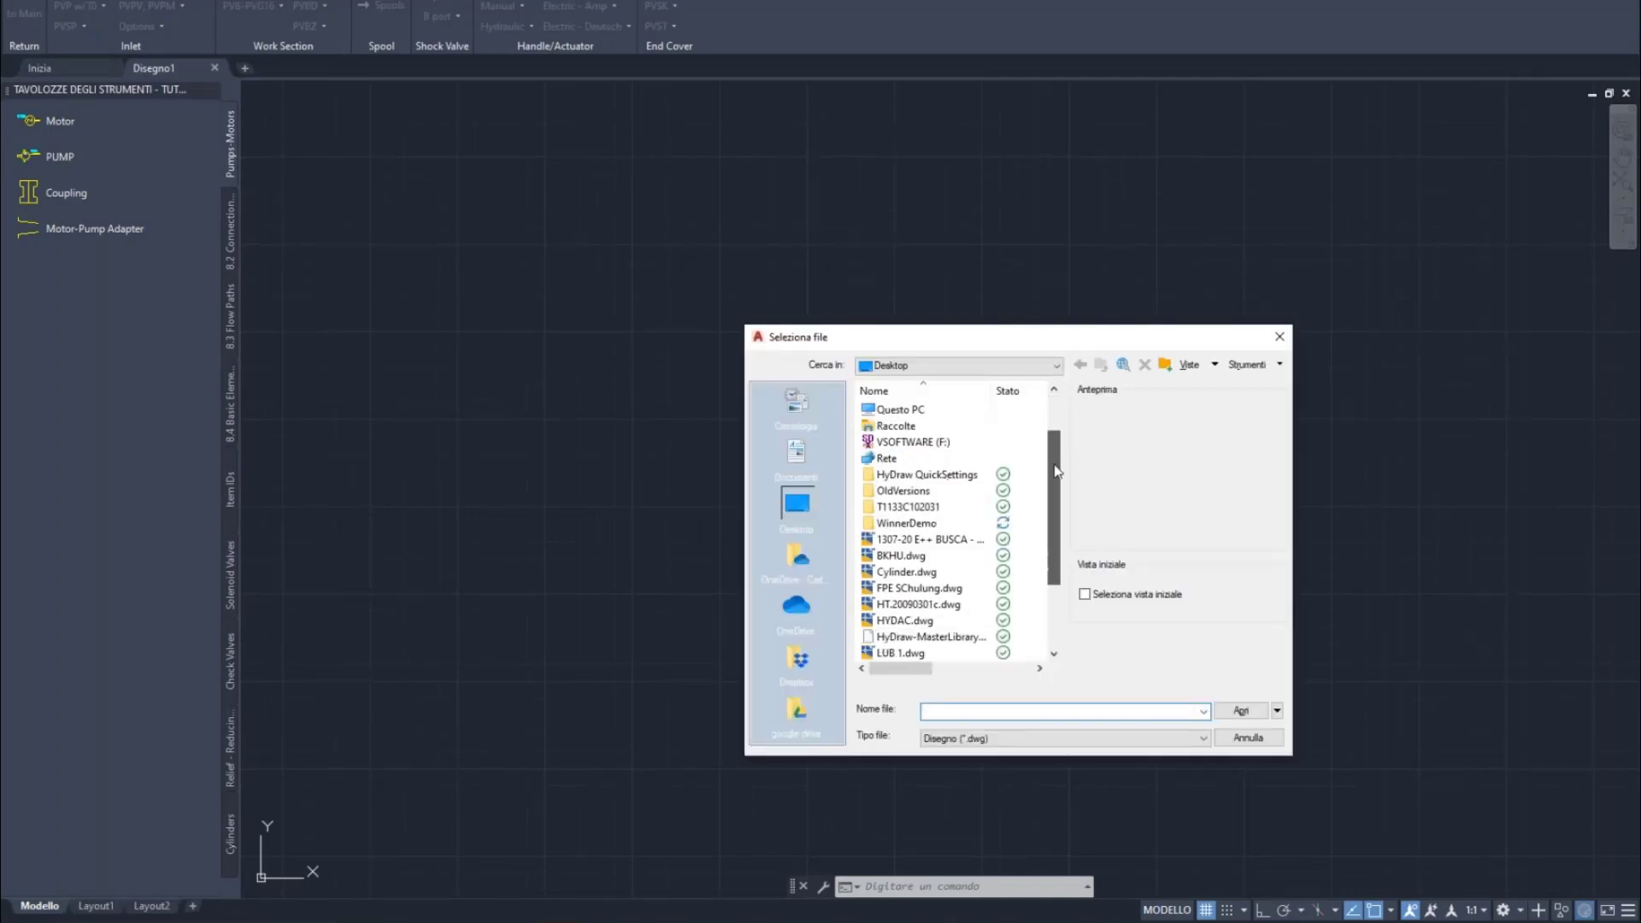
scroll(1058, 470, down, 2)
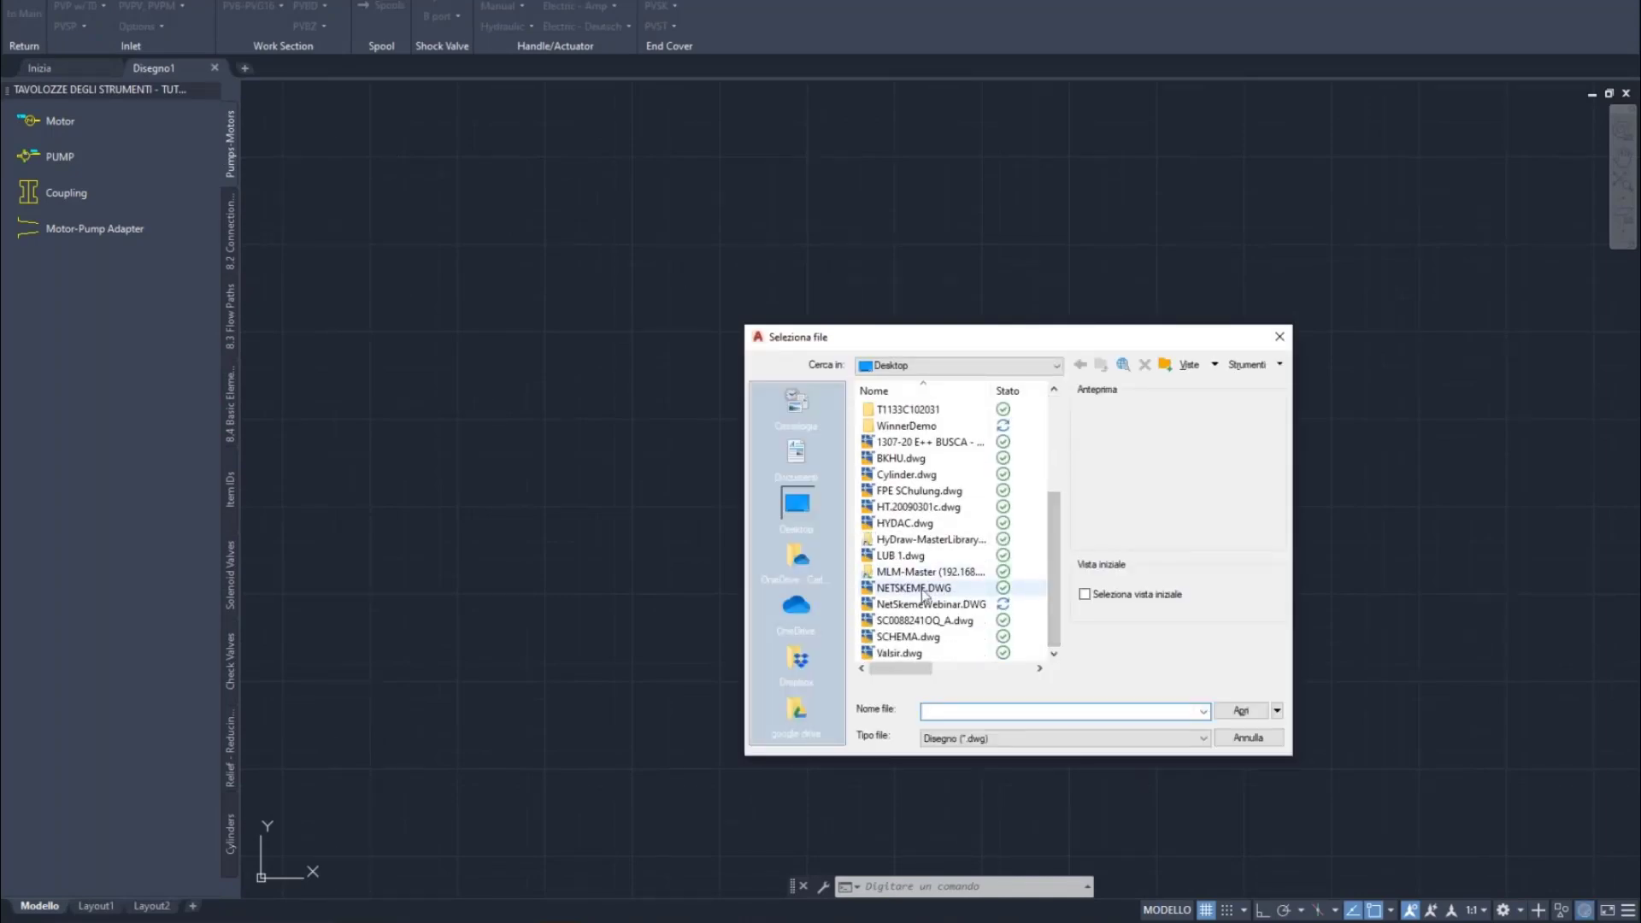
click(918, 588)
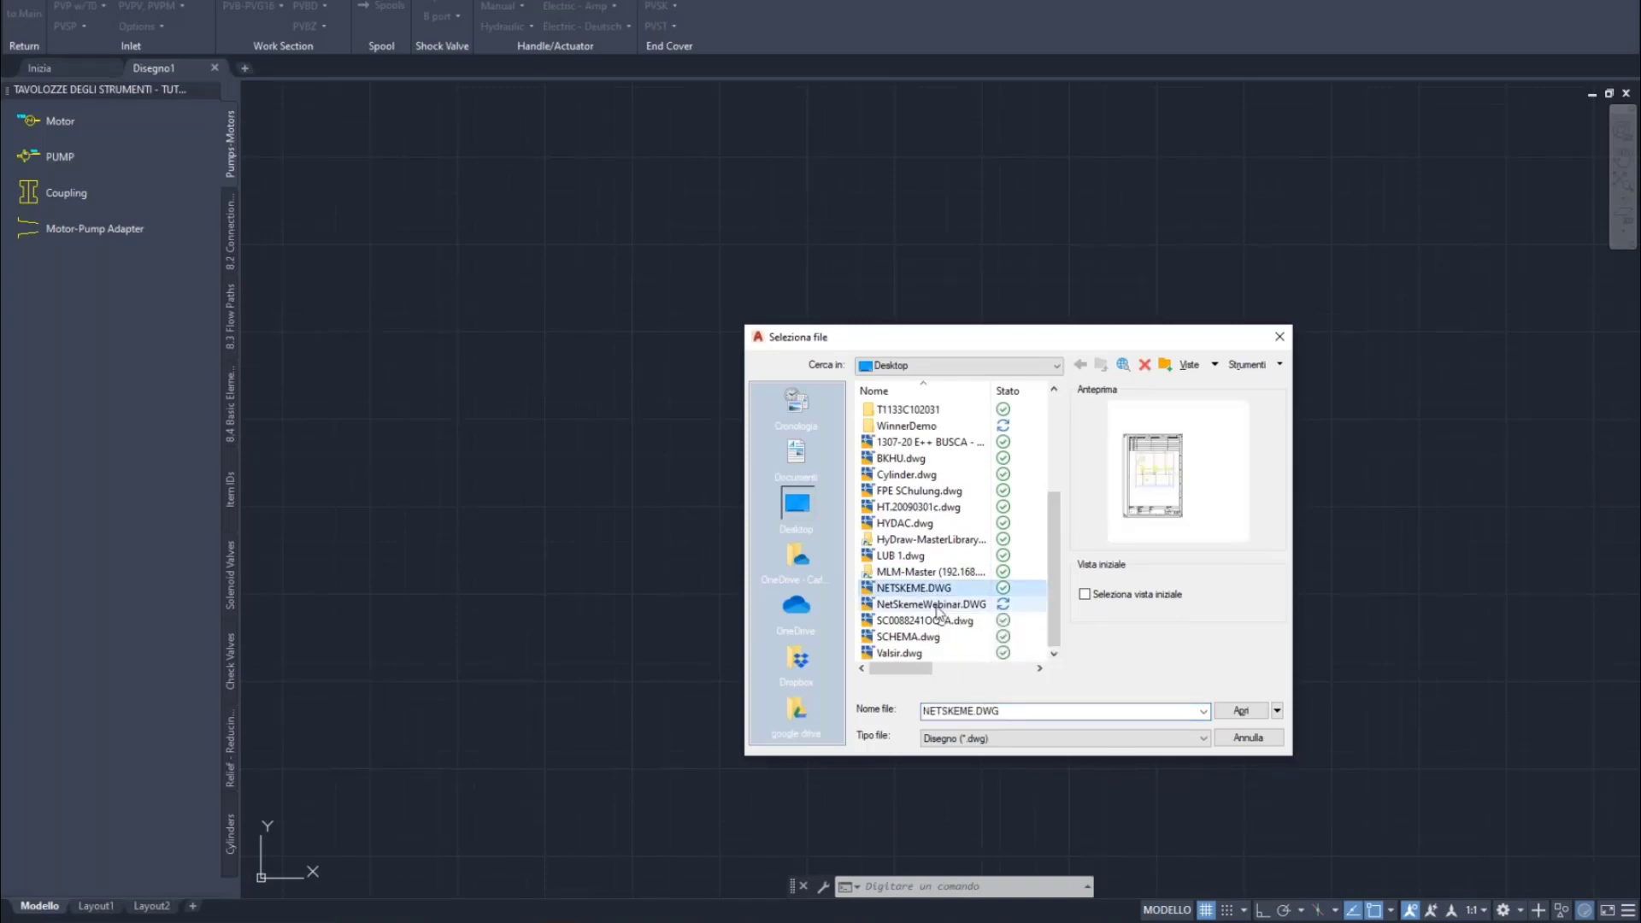
click(938, 607)
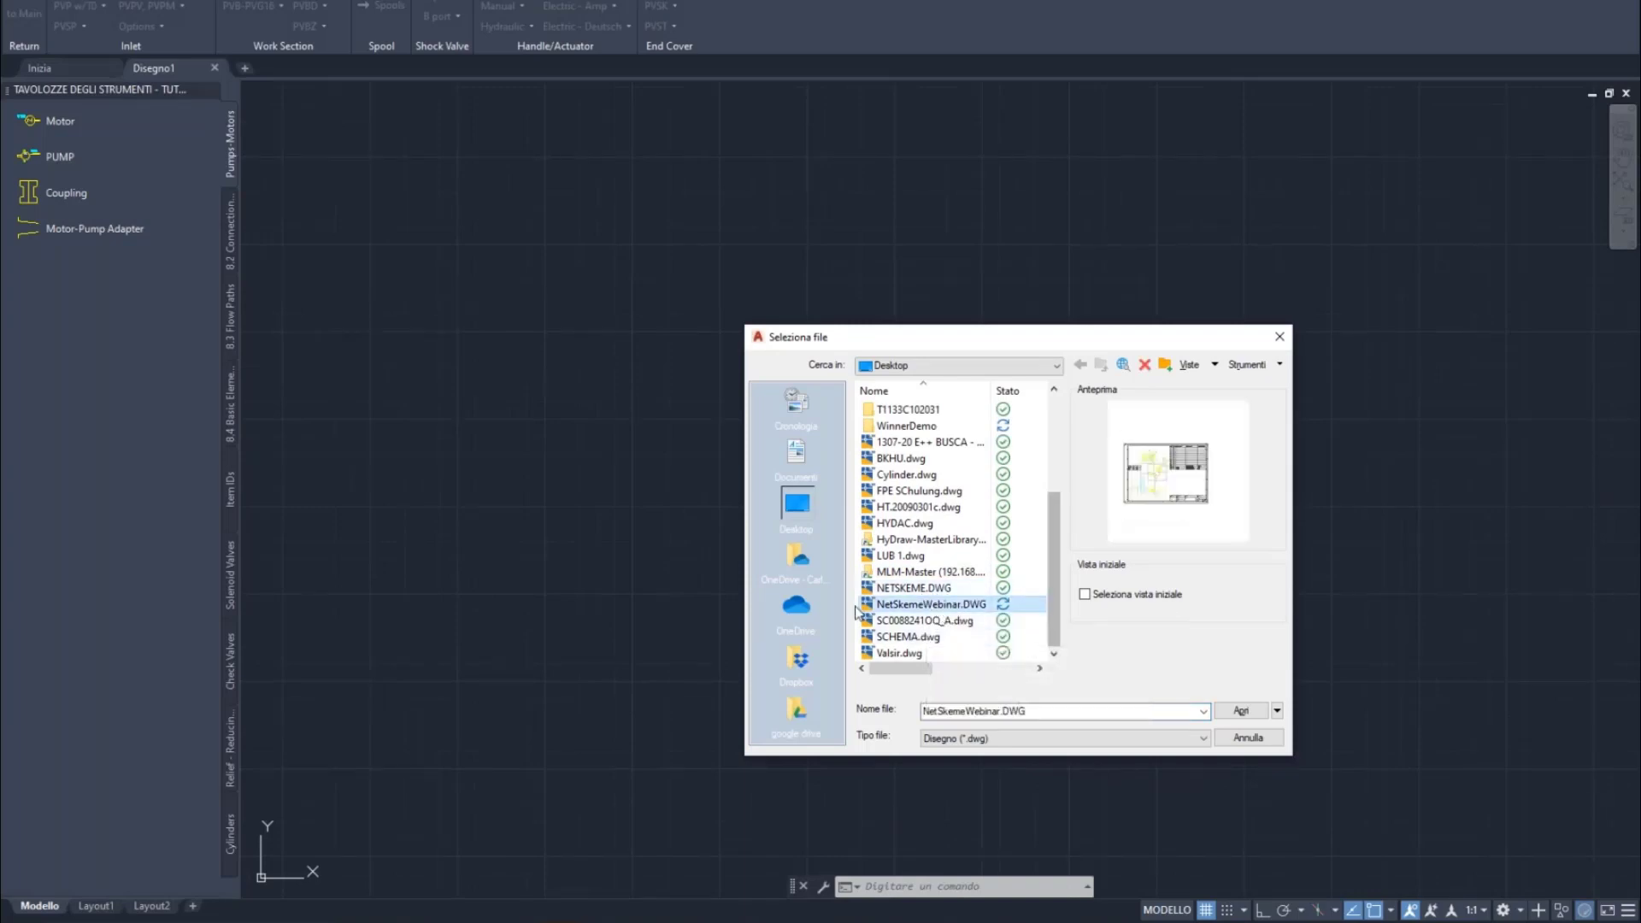
click(1252, 714)
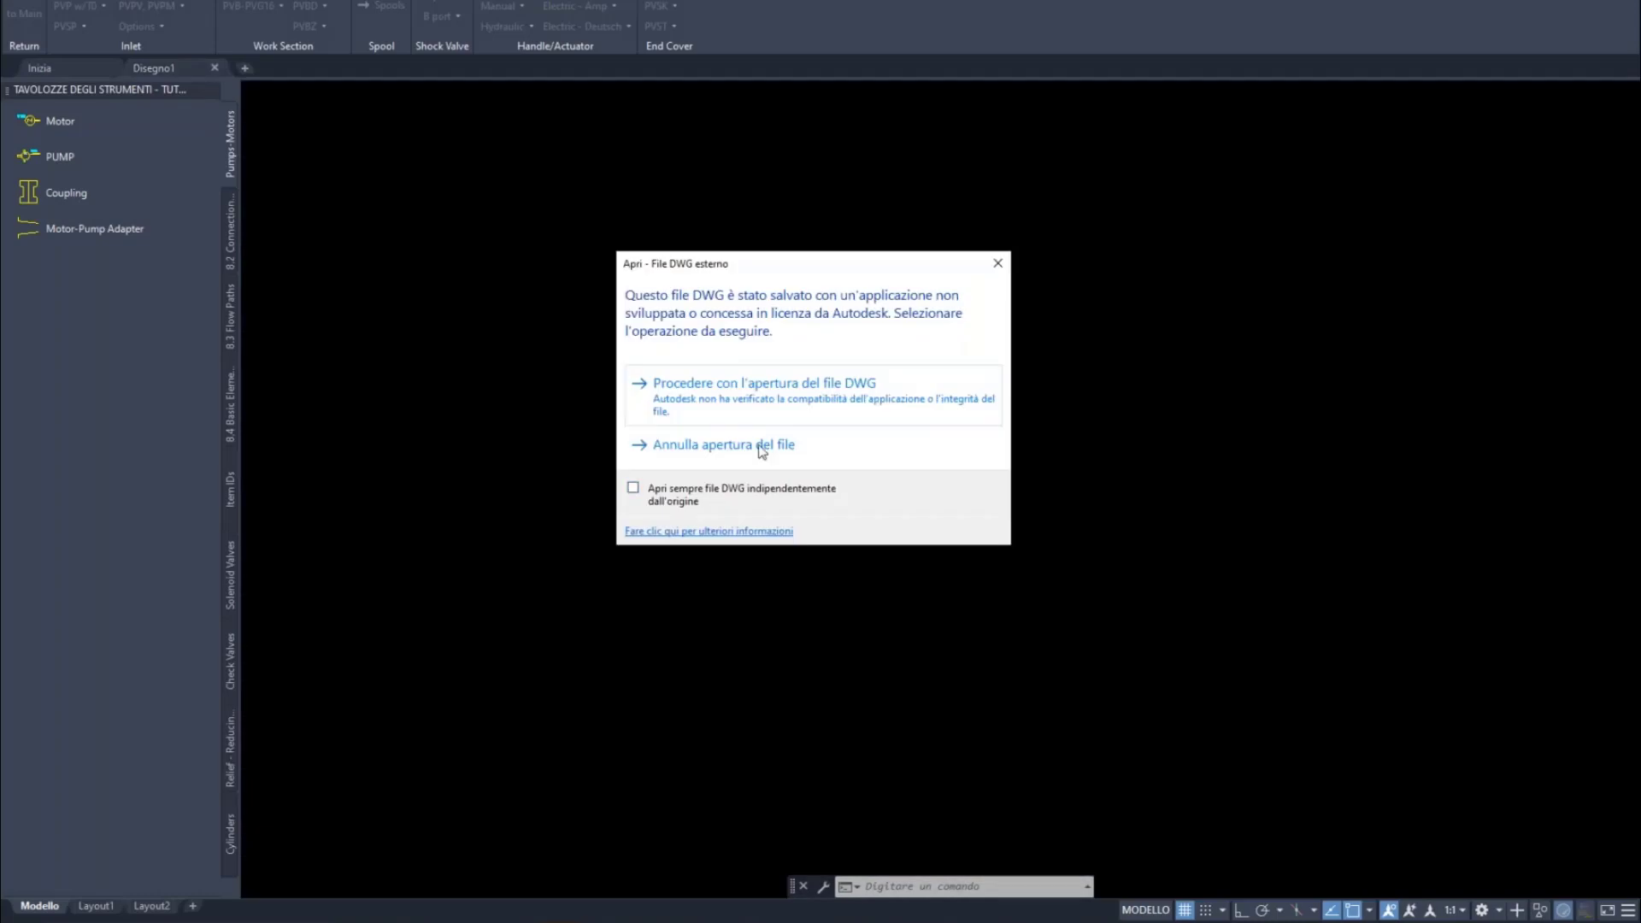
click(776, 398)
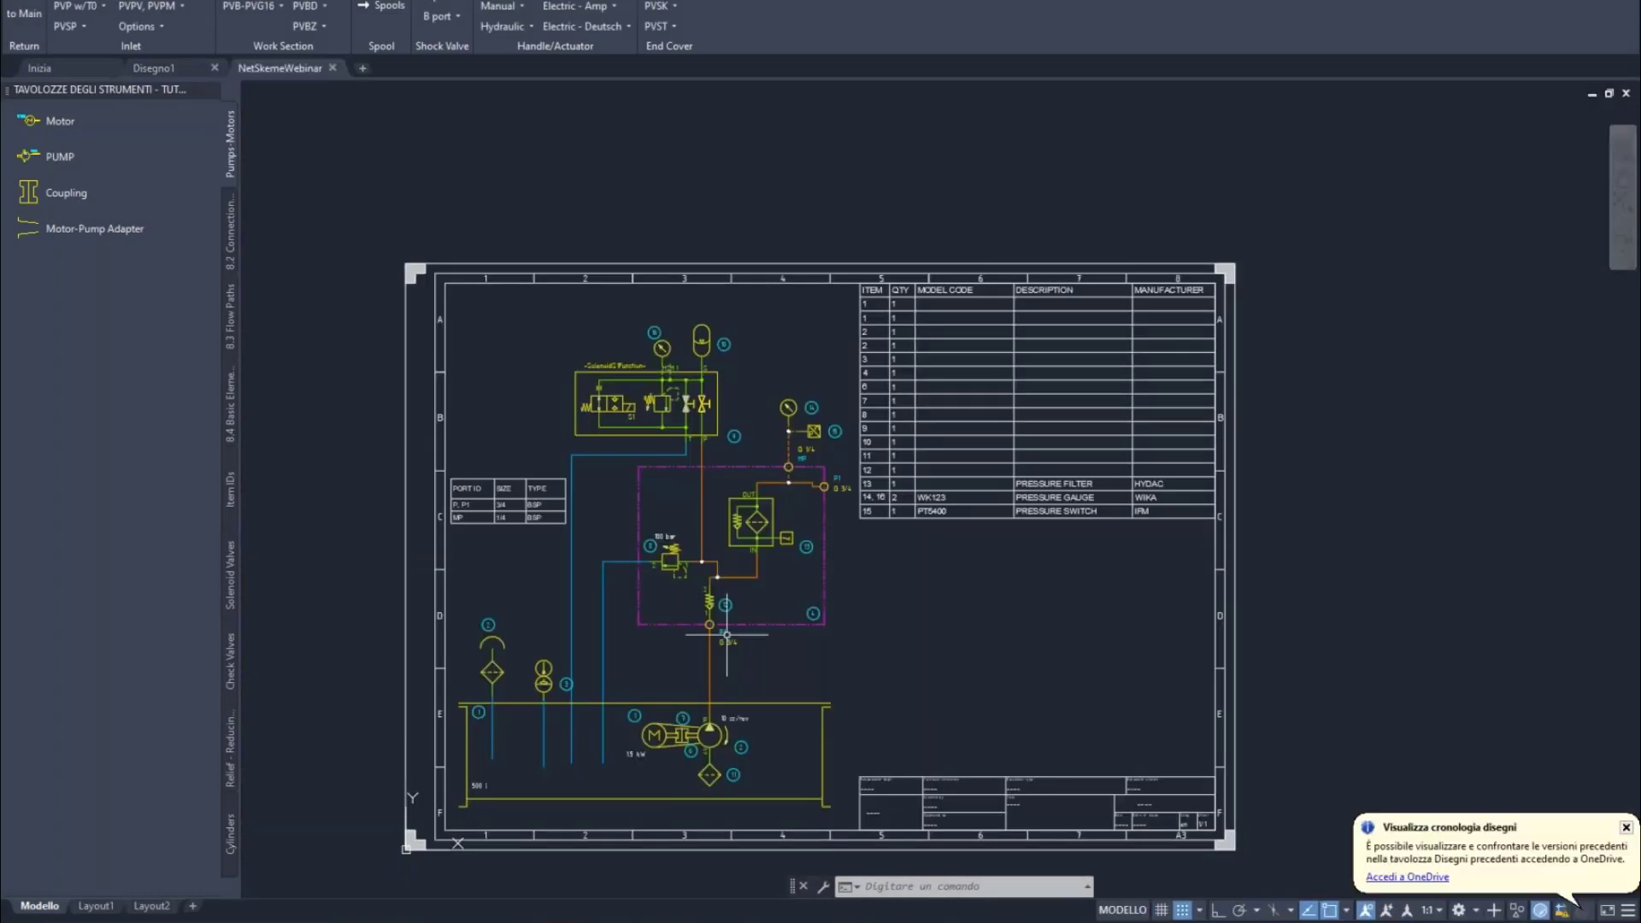
Select the relief valve (item 8) and pressure filter (item 13), then clear the selection
scroll(726, 634, up, 2)
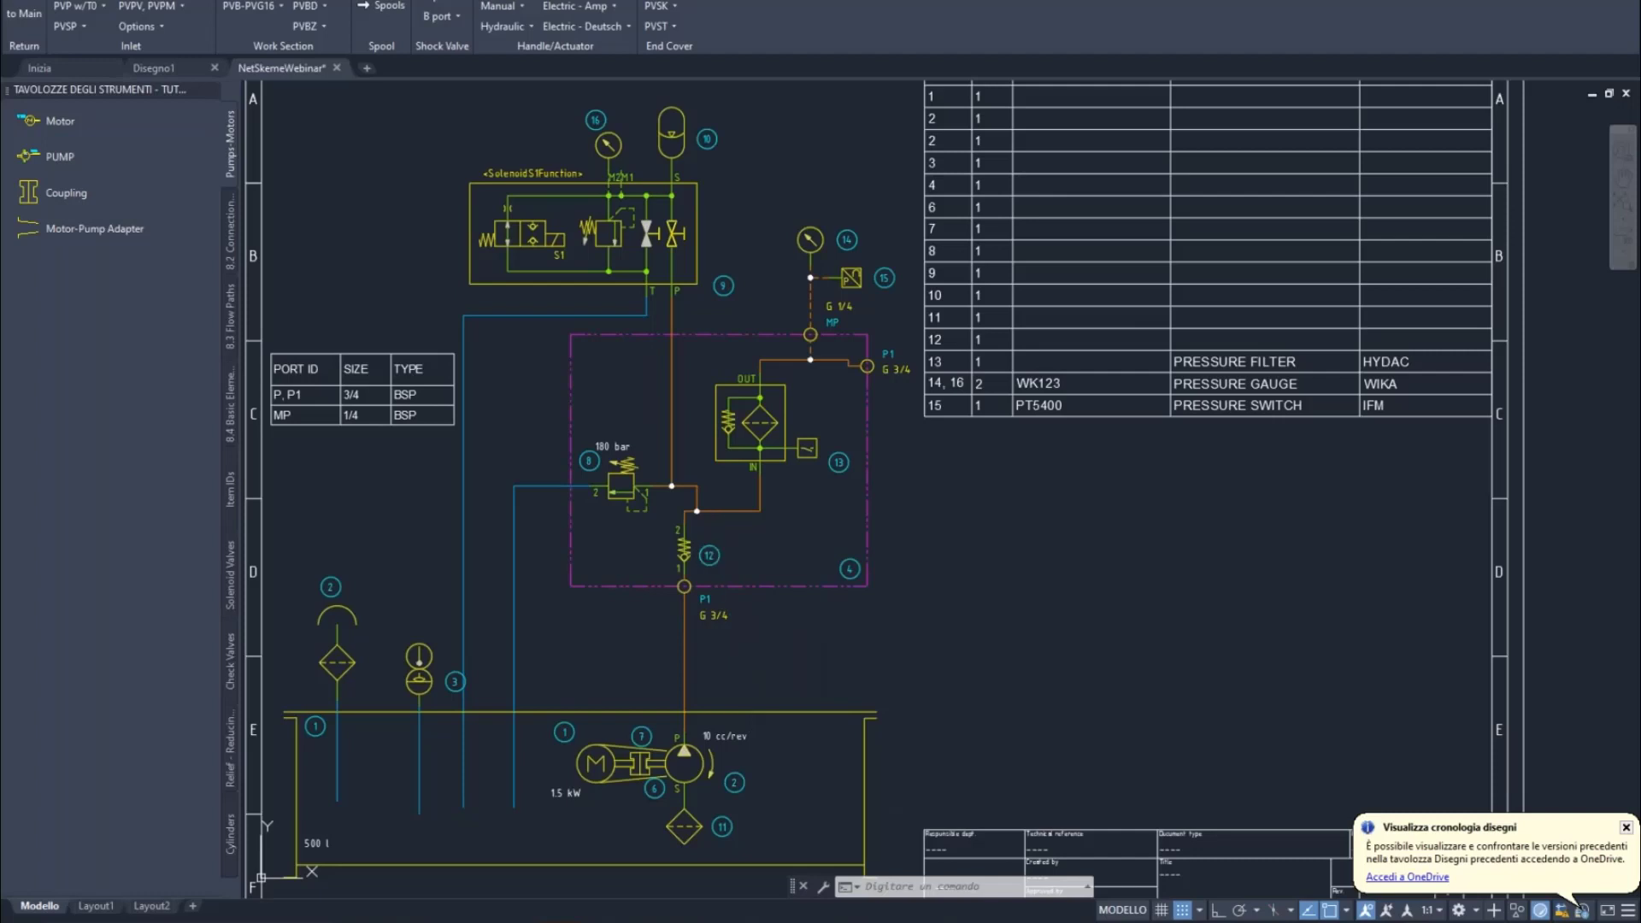
click(620, 465)
scroll(777, 407, up, 2)
click(765, 414)
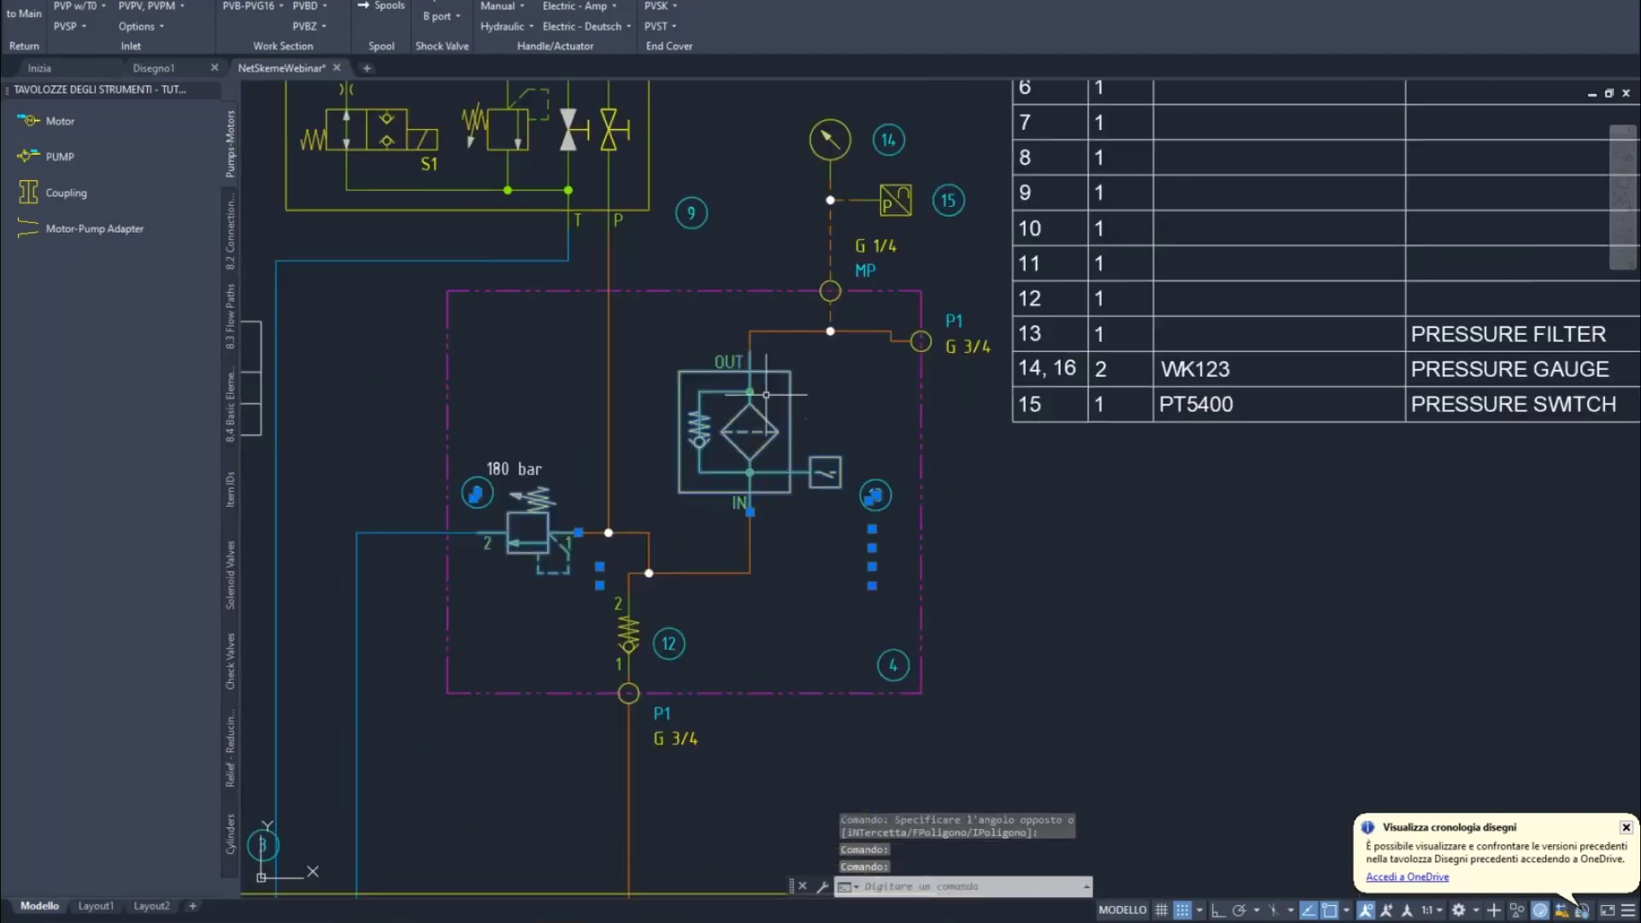
click(679, 288)
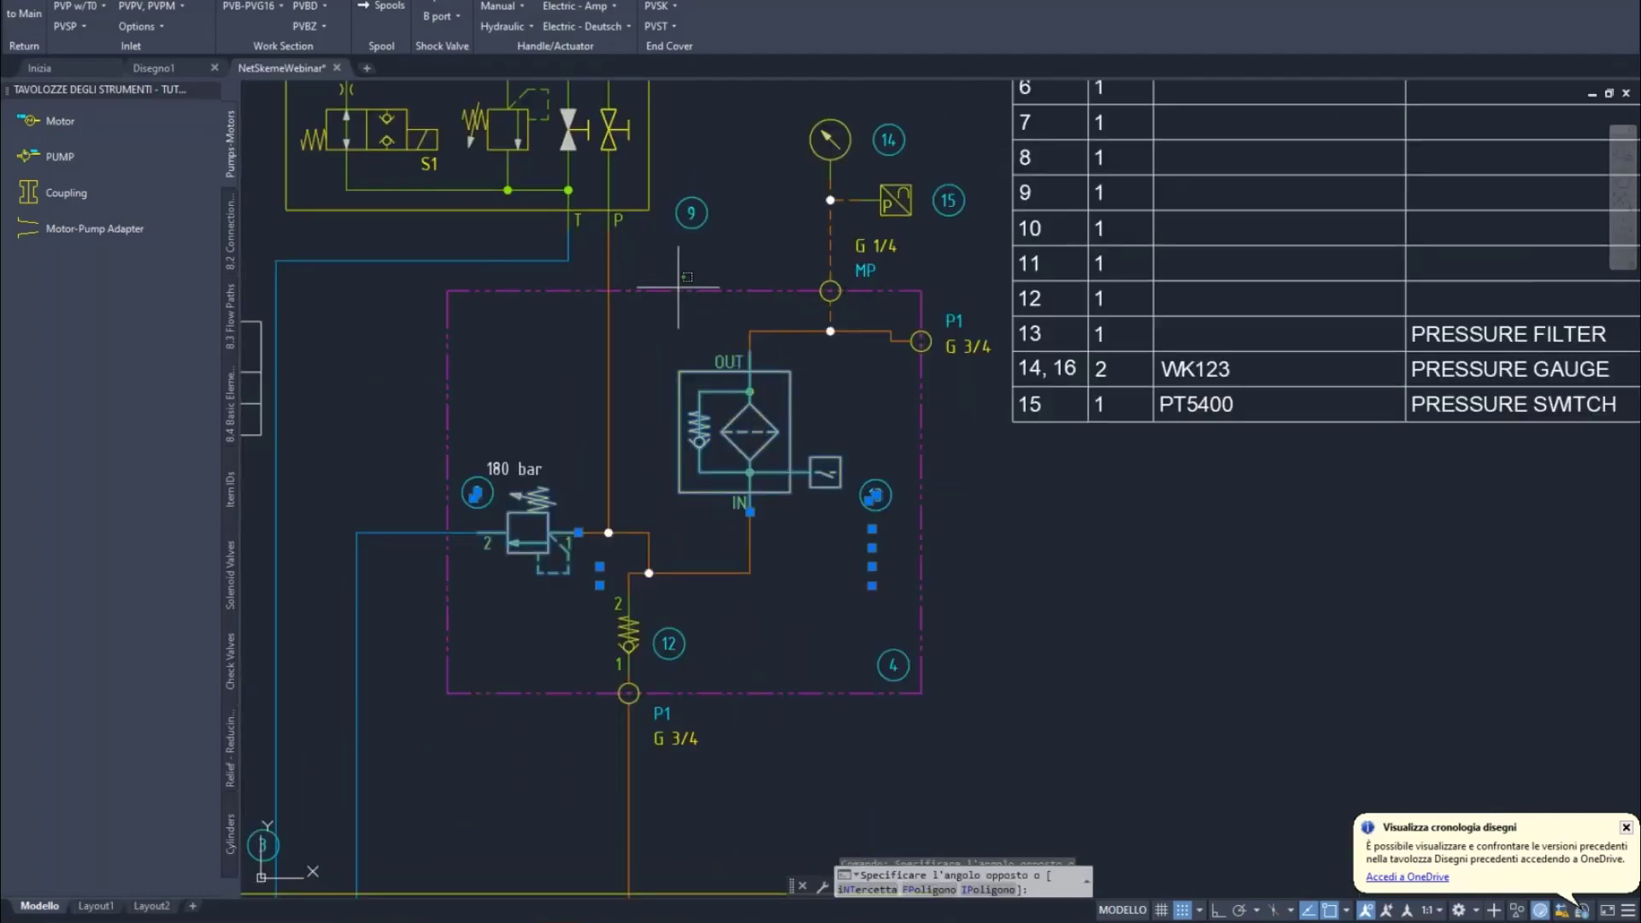
key(Escape)
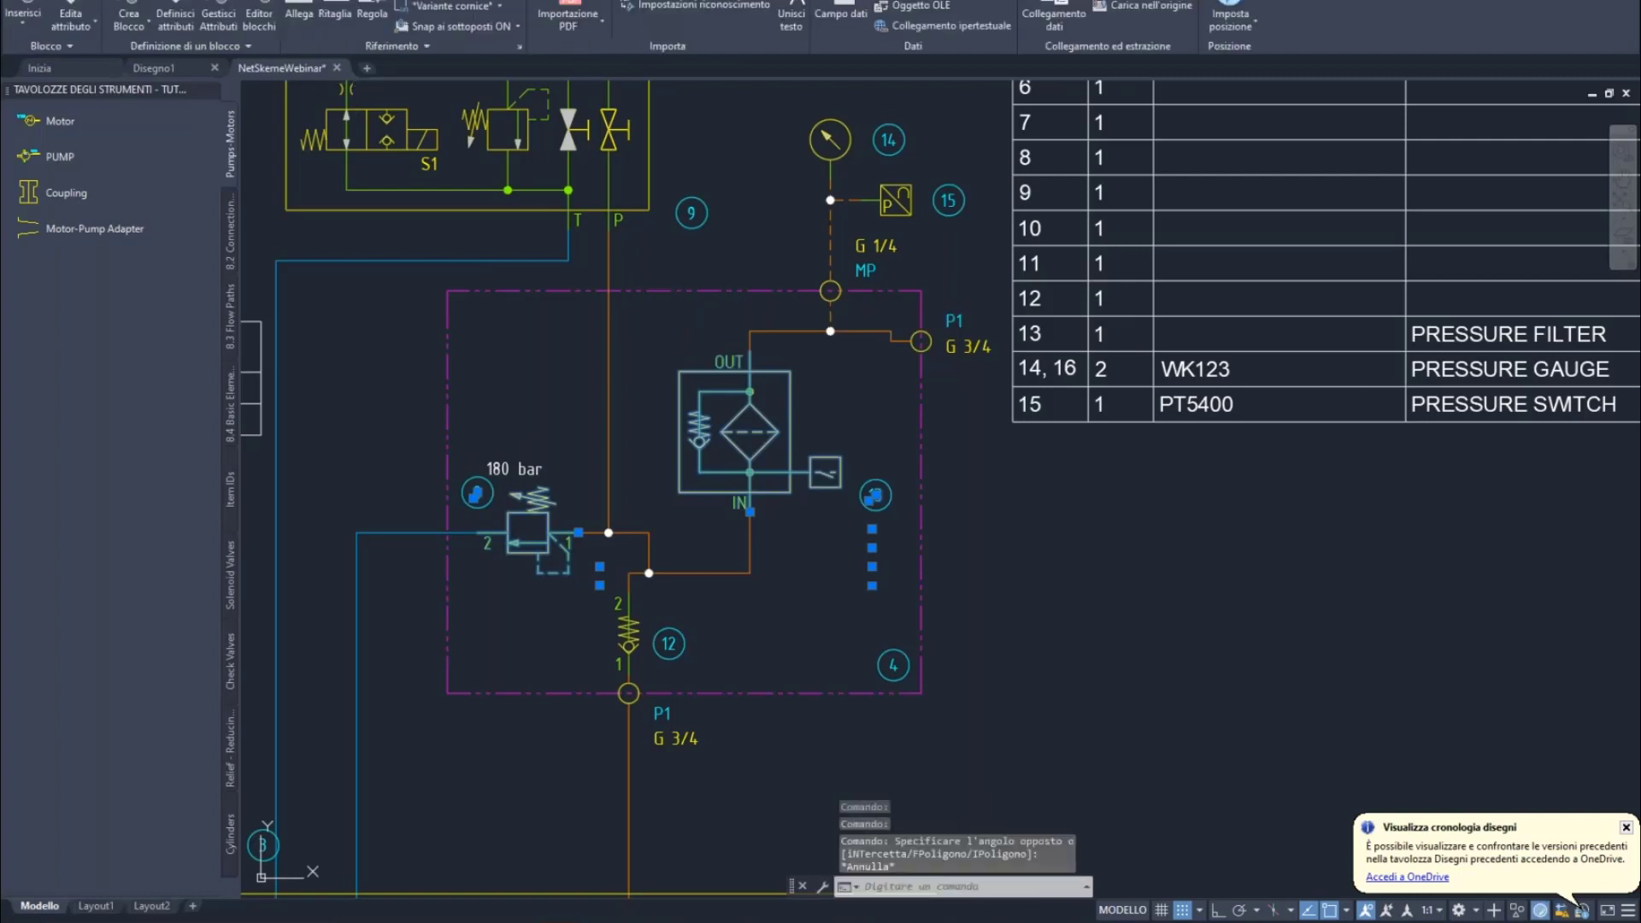
key(Escape)
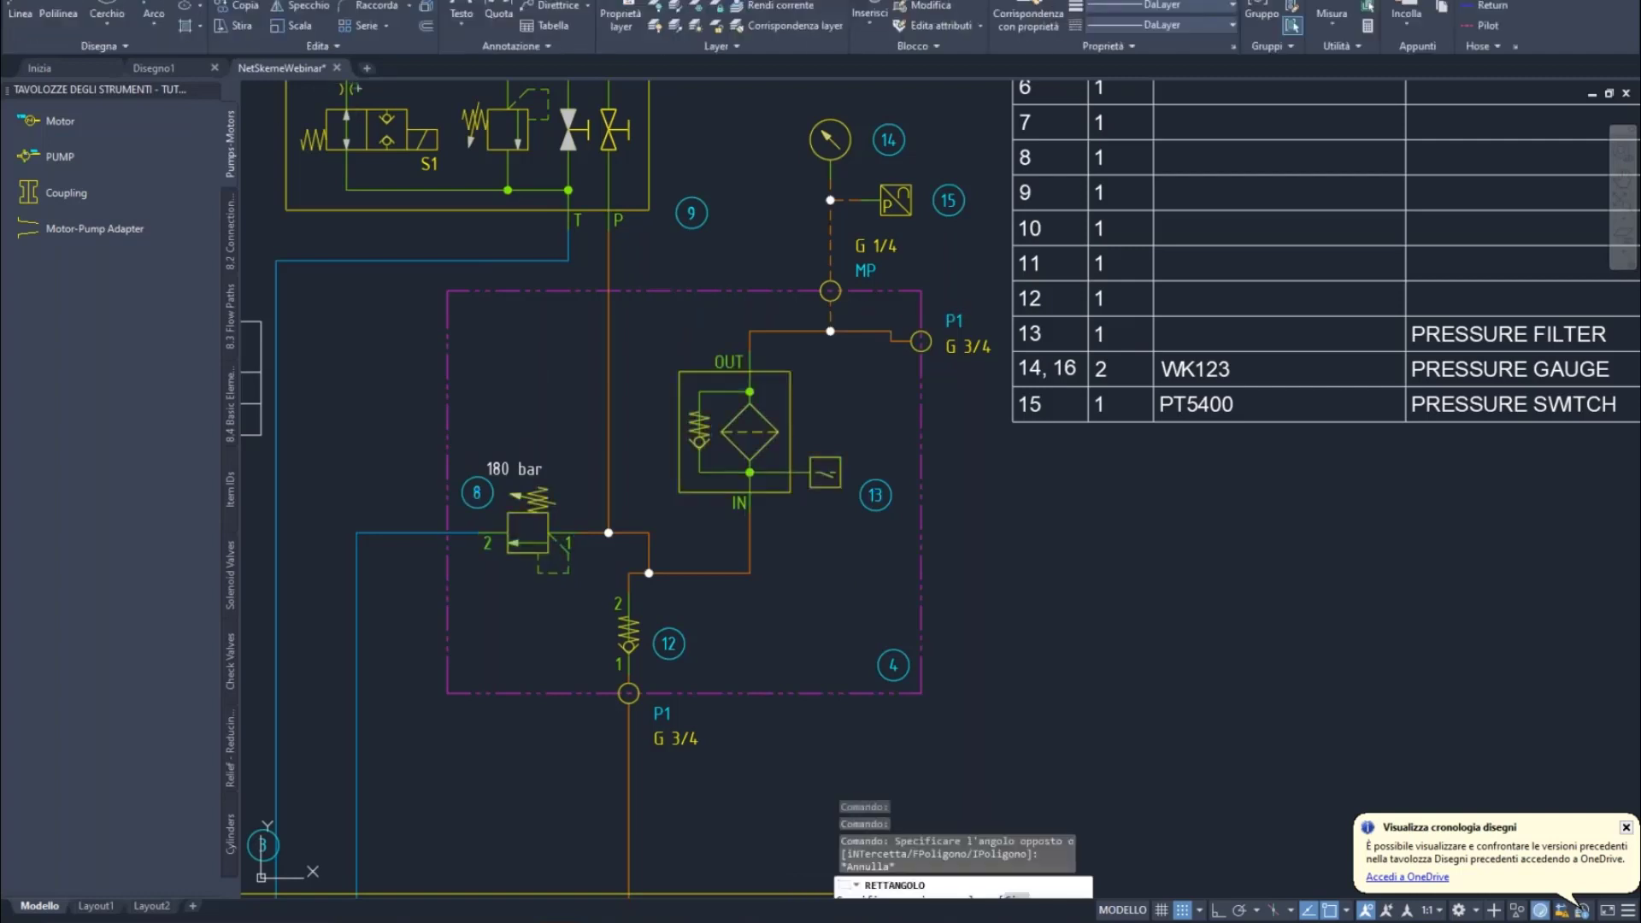
Draw a rectangle above the relief valve with a corner-to-corner diagonal line, then save
click(316, 311)
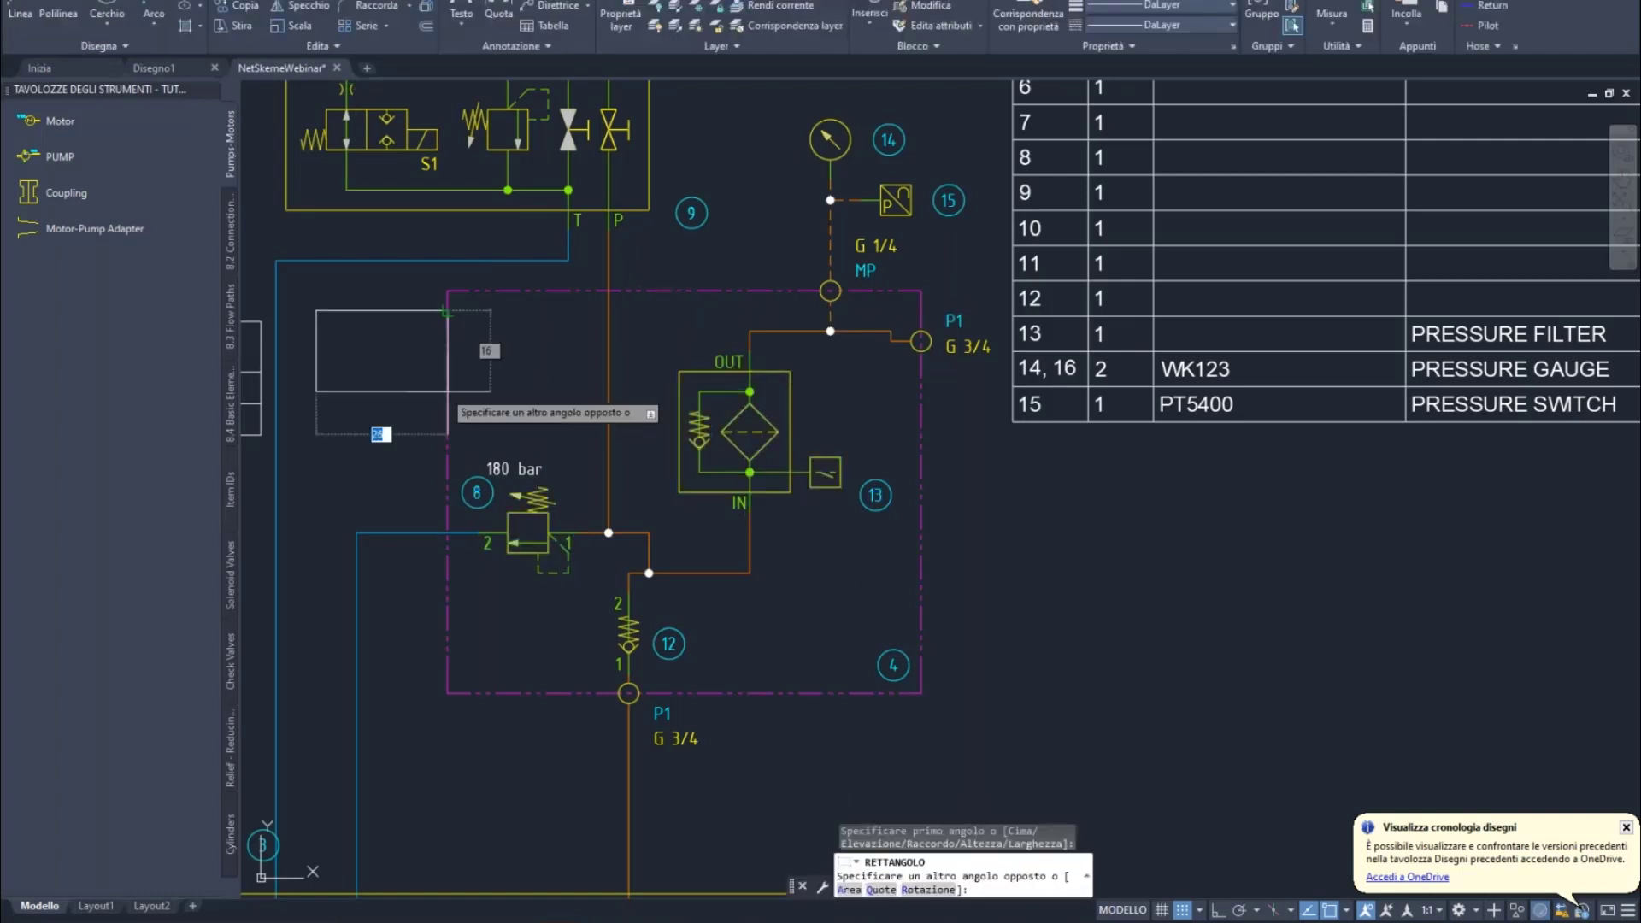
click(548, 391)
scroll(408, 333, down, 2)
click(21, 13)
scroll(354, 328, up, 2)
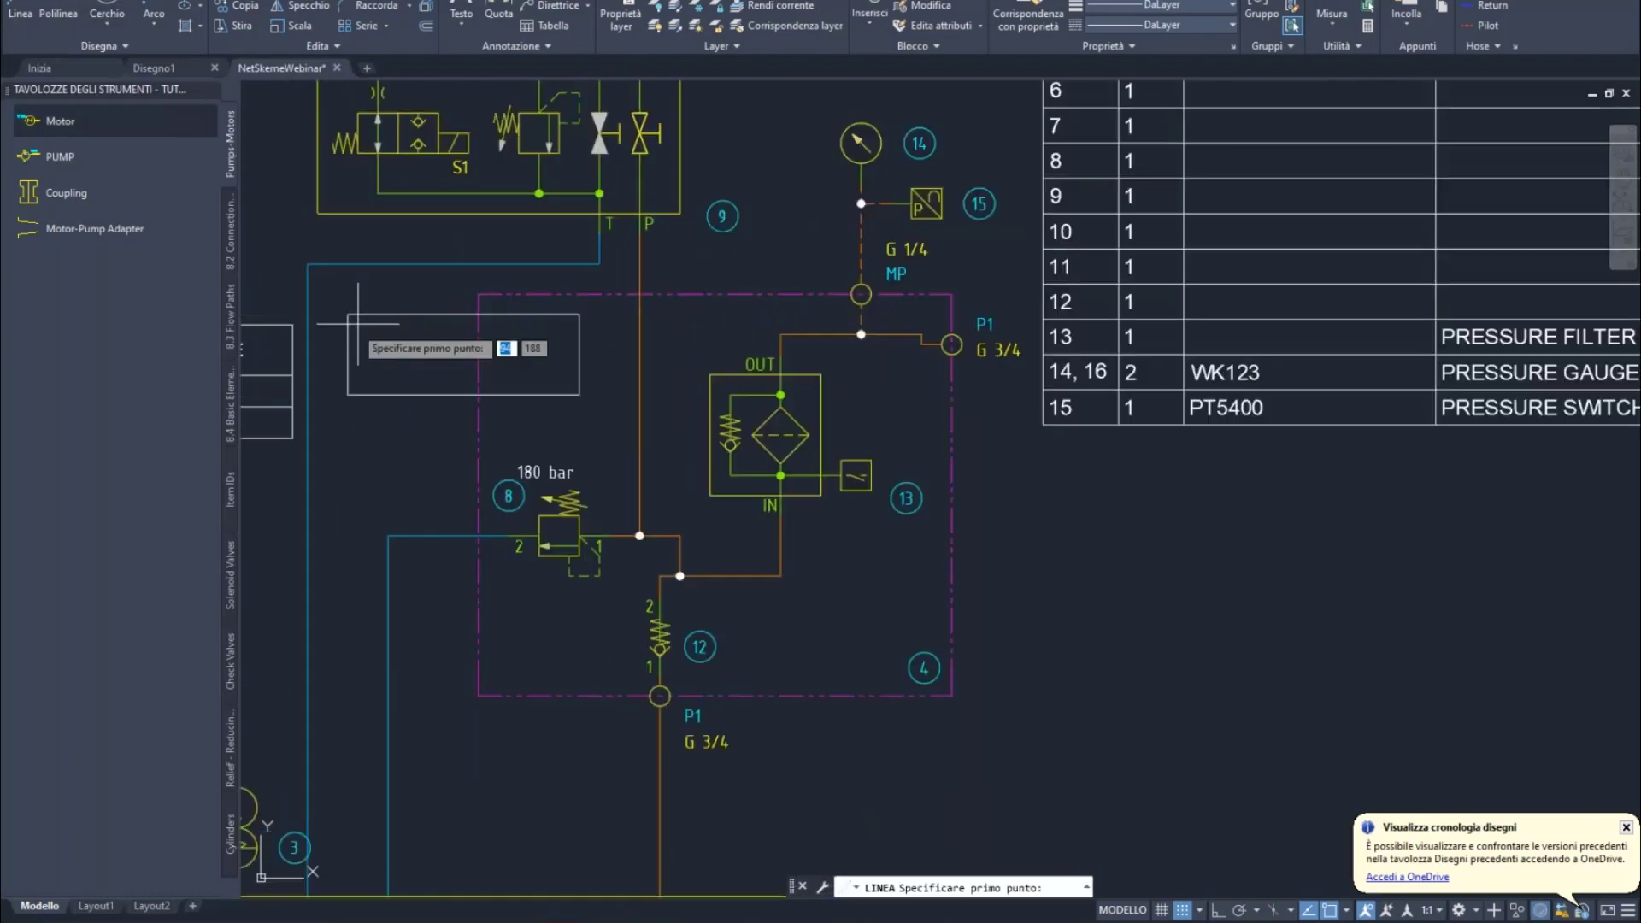
click(348, 315)
click(578, 394)
key(Escape)
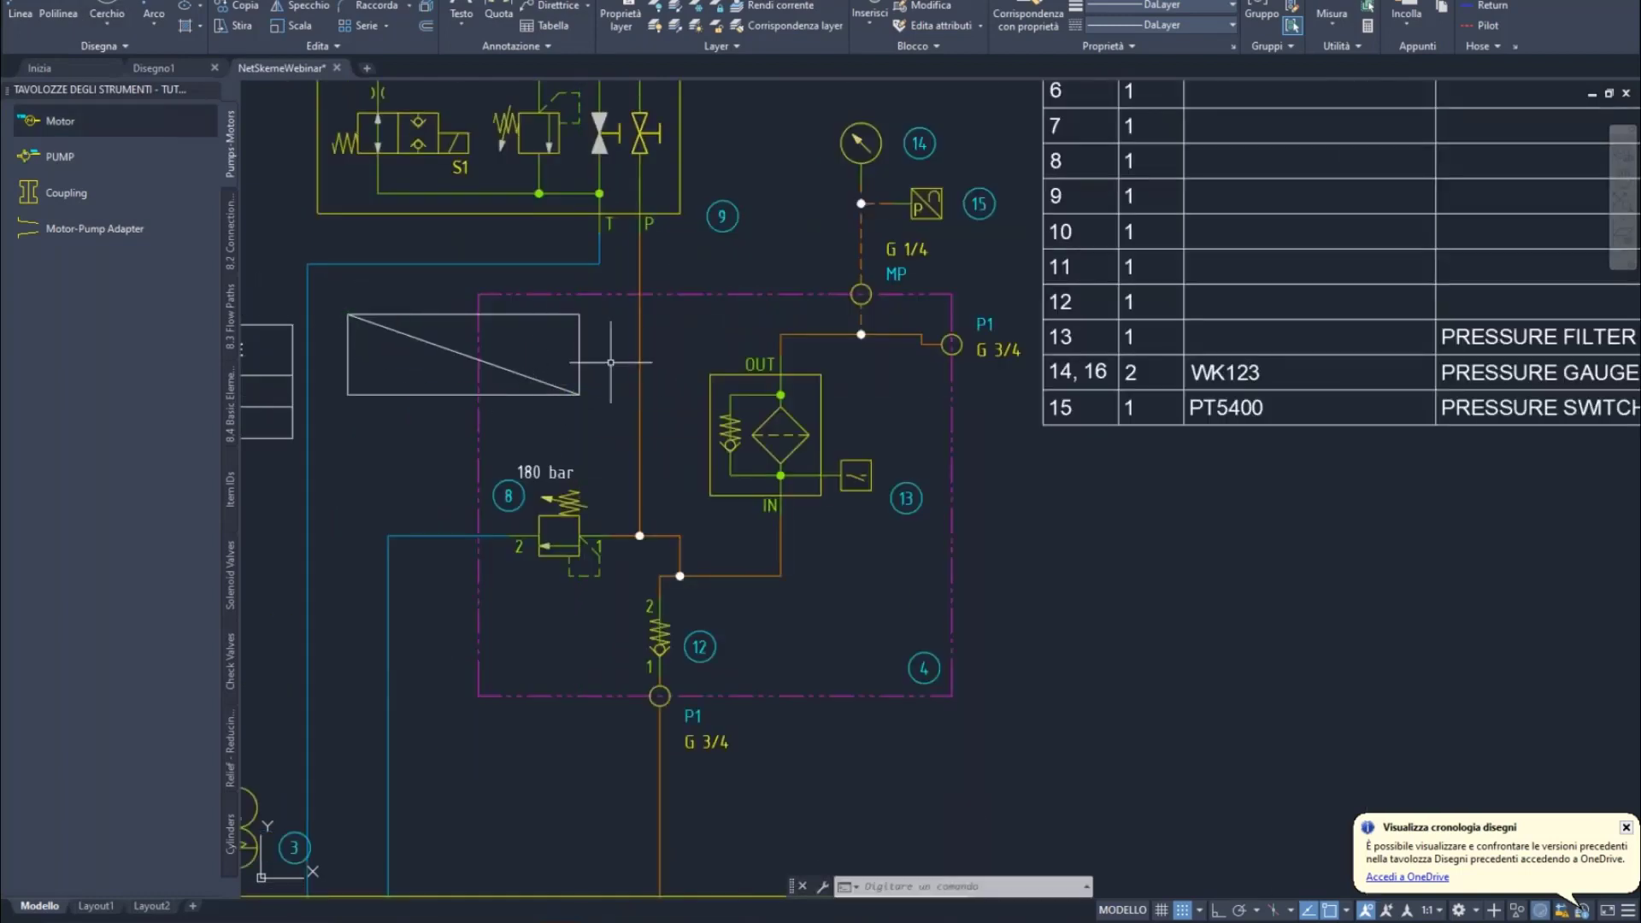
scroll(611, 364, down, 2)
key(ctrl+s)
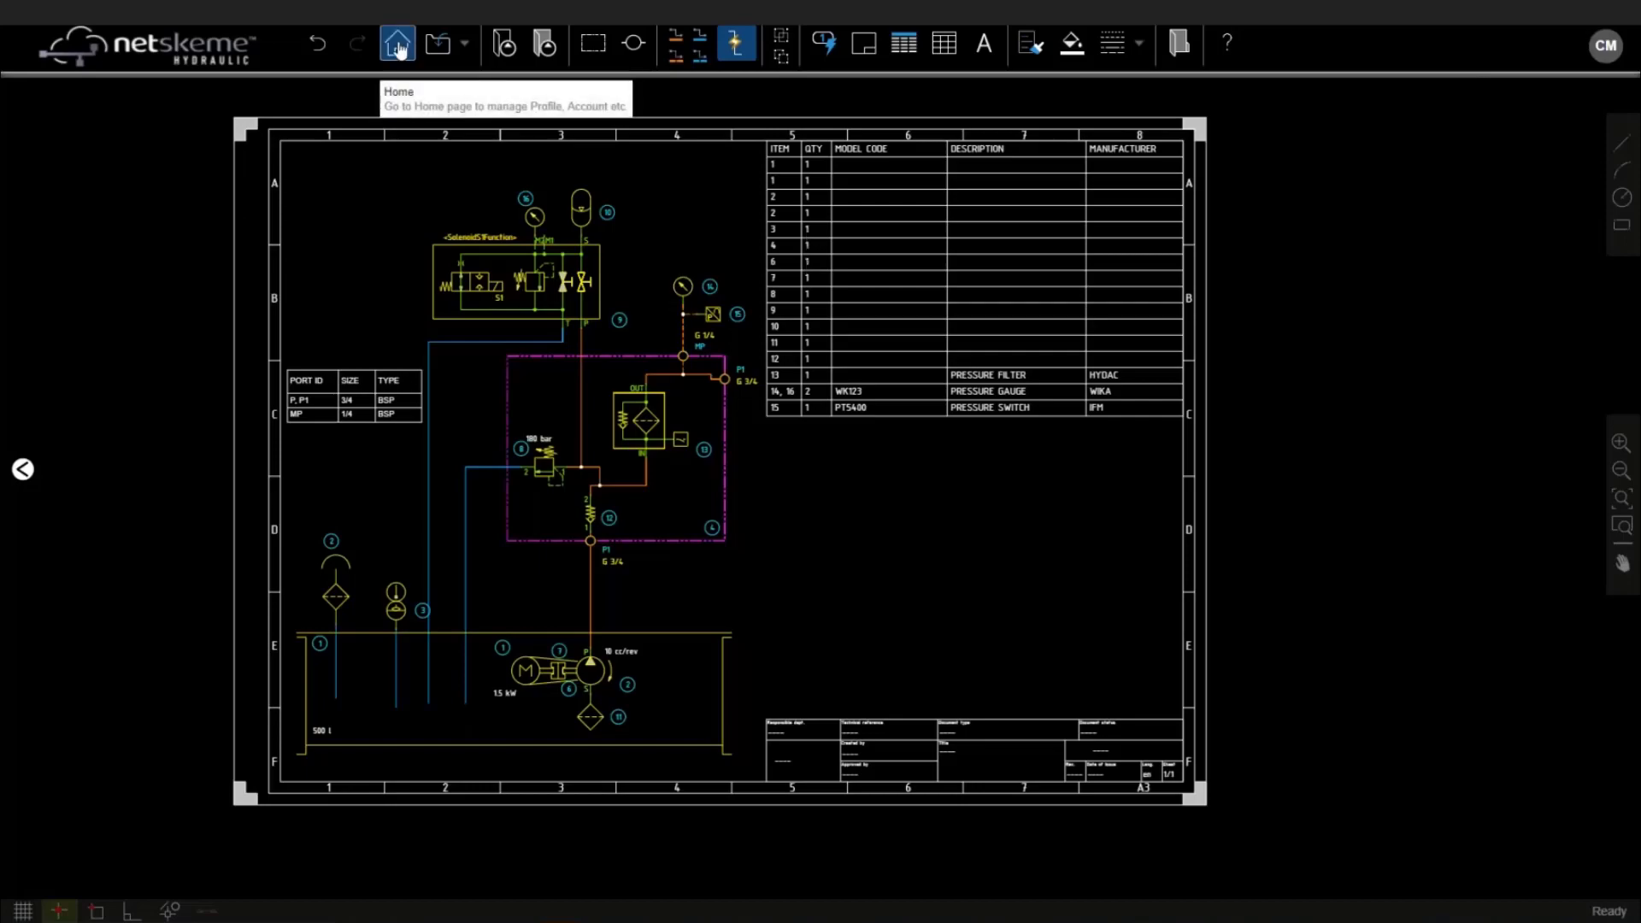
Start opening another drawing in NetSkeme, discarding unsaved changes, and browse for a file
click(397, 47)
click(43, 196)
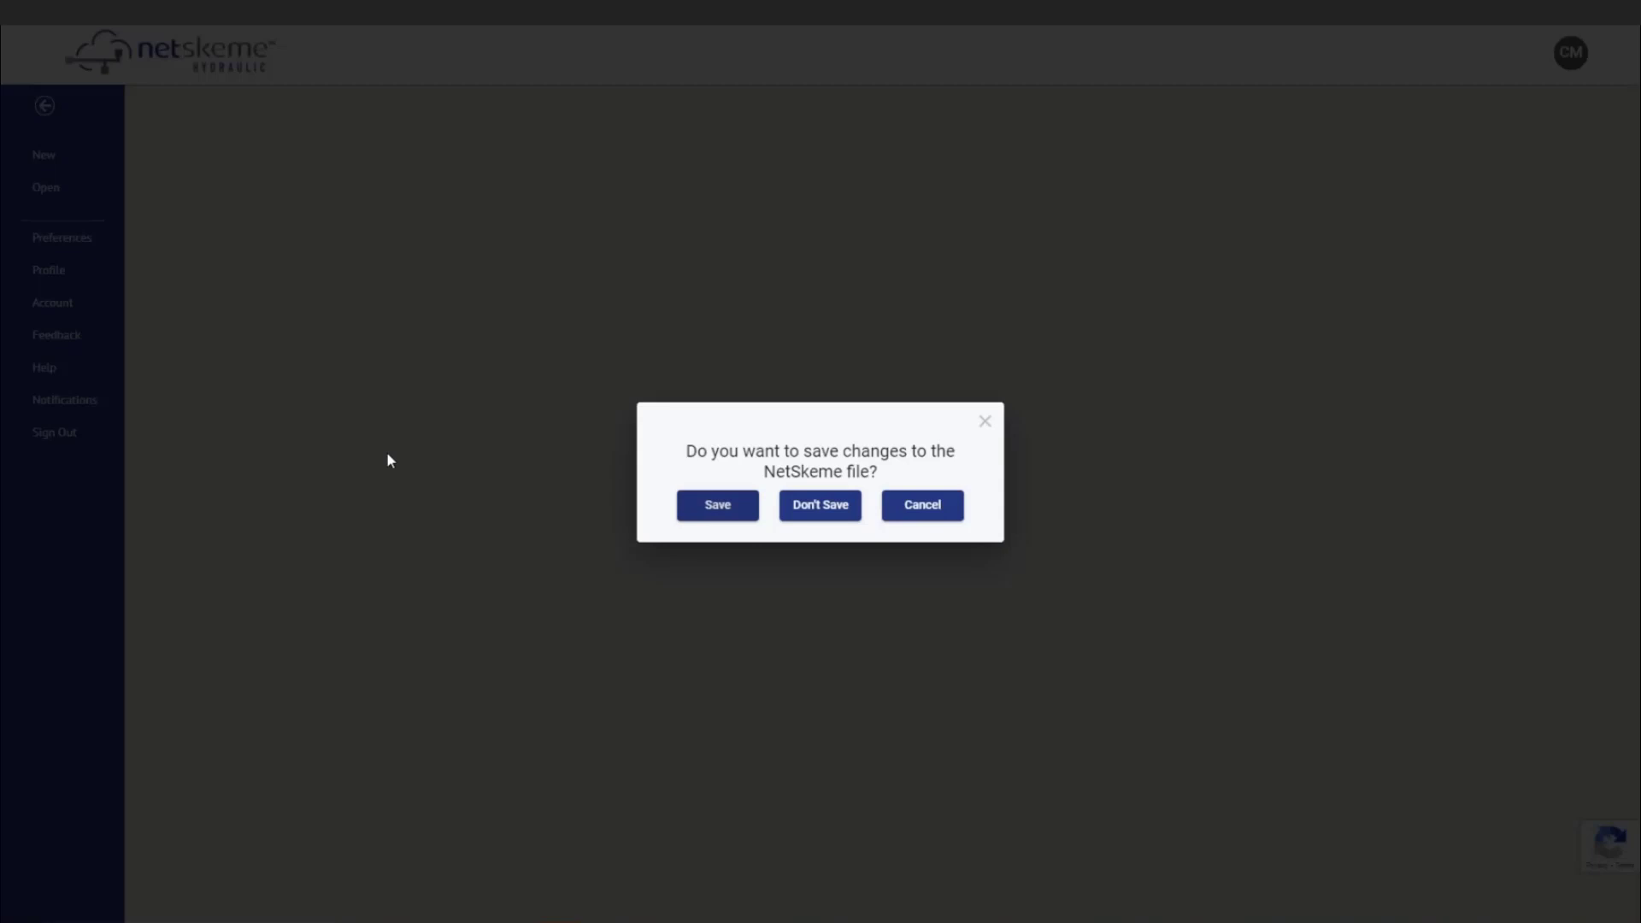
click(833, 504)
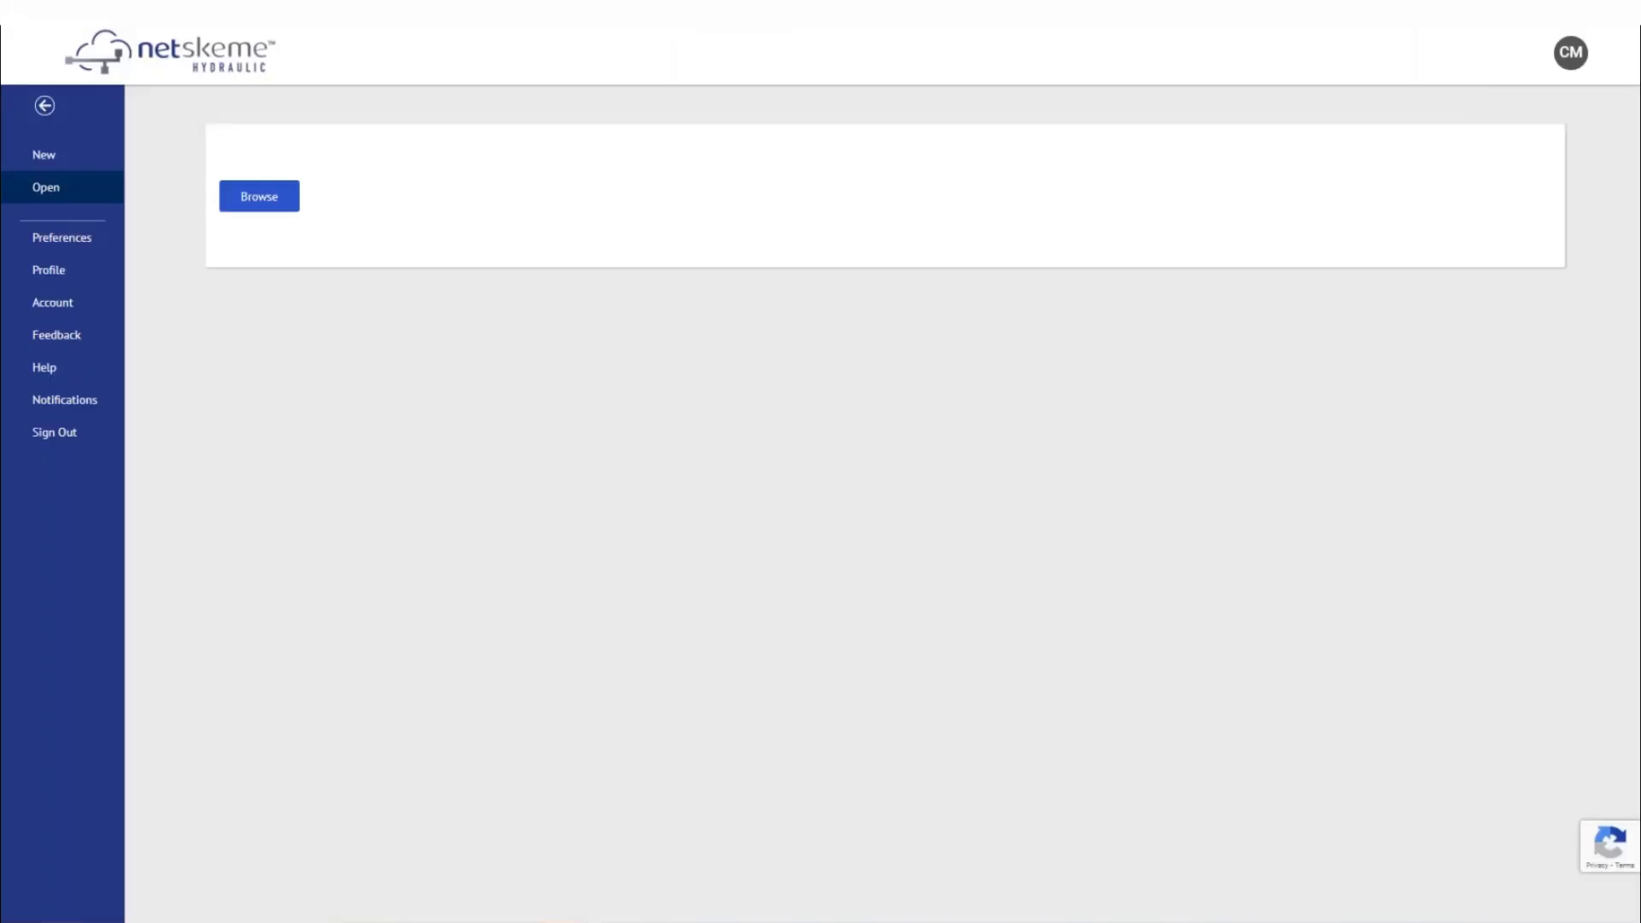
click(256, 194)
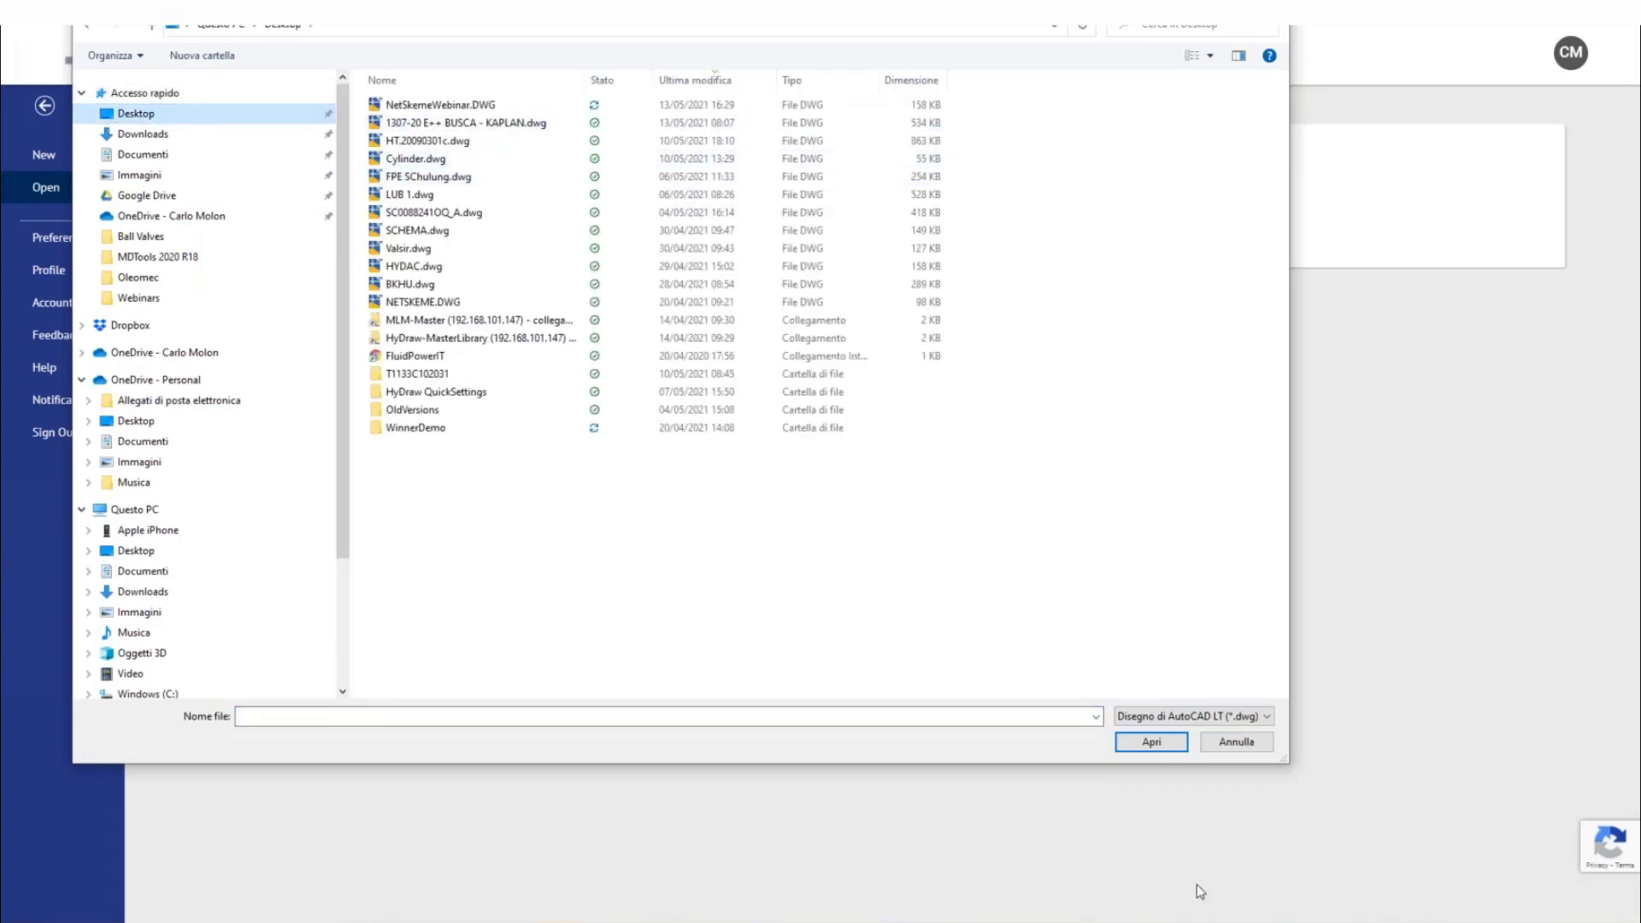
Close NetSkemeWebinar in AutoCAD LT, then open NetSkemeWebinar.DWG in NetSkeme
click(1203, 915)
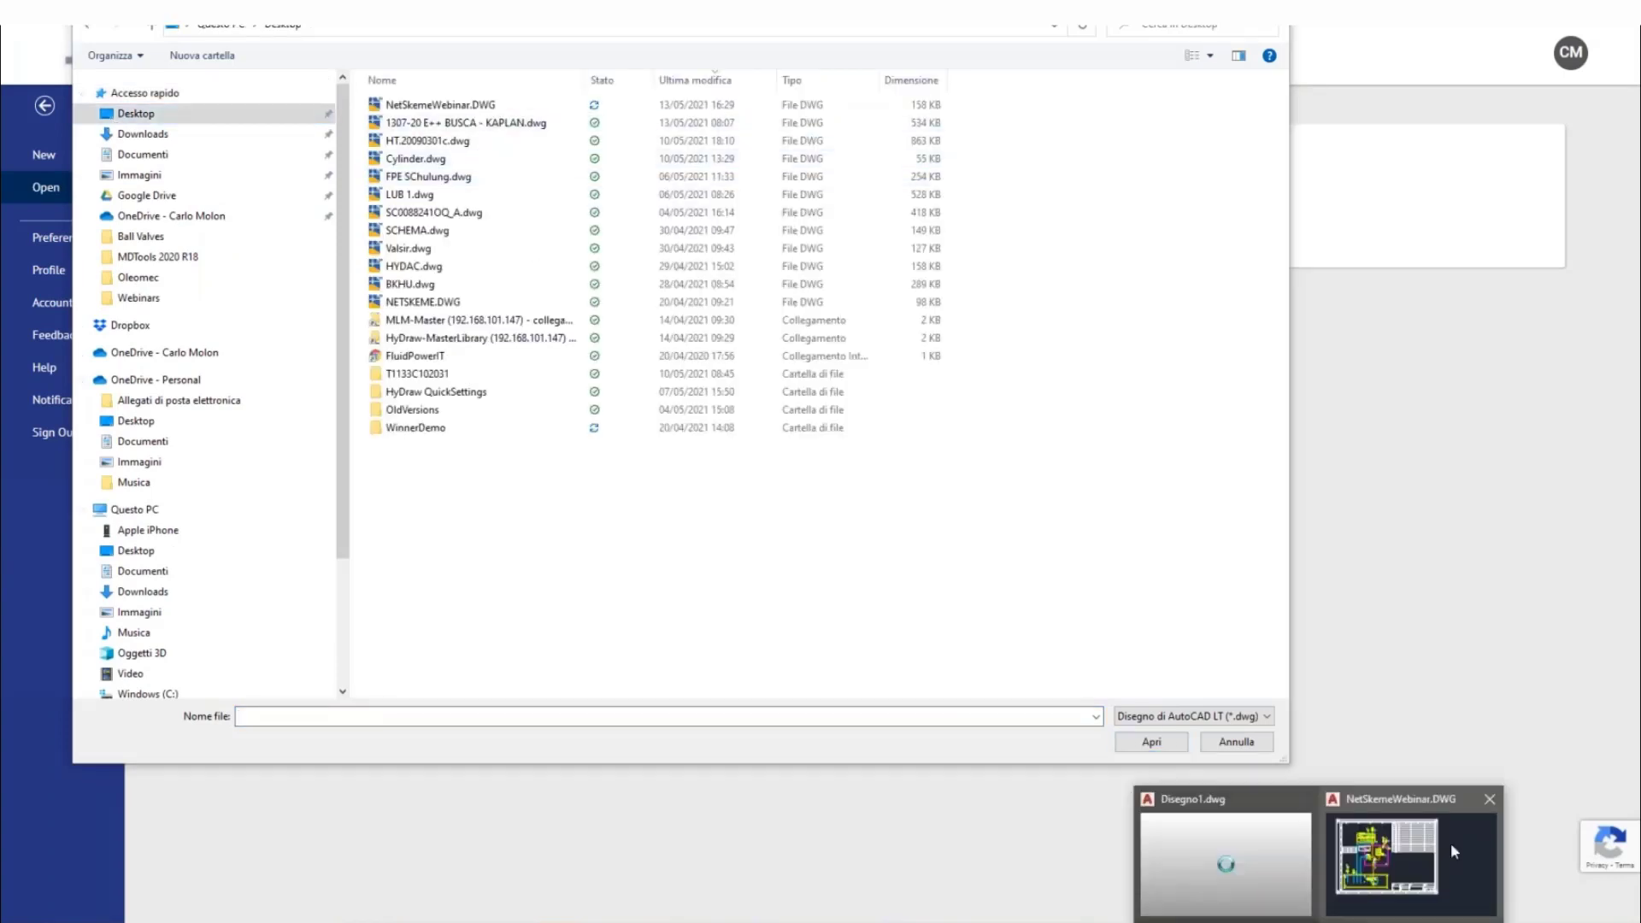
click(1410, 846)
click(1626, 94)
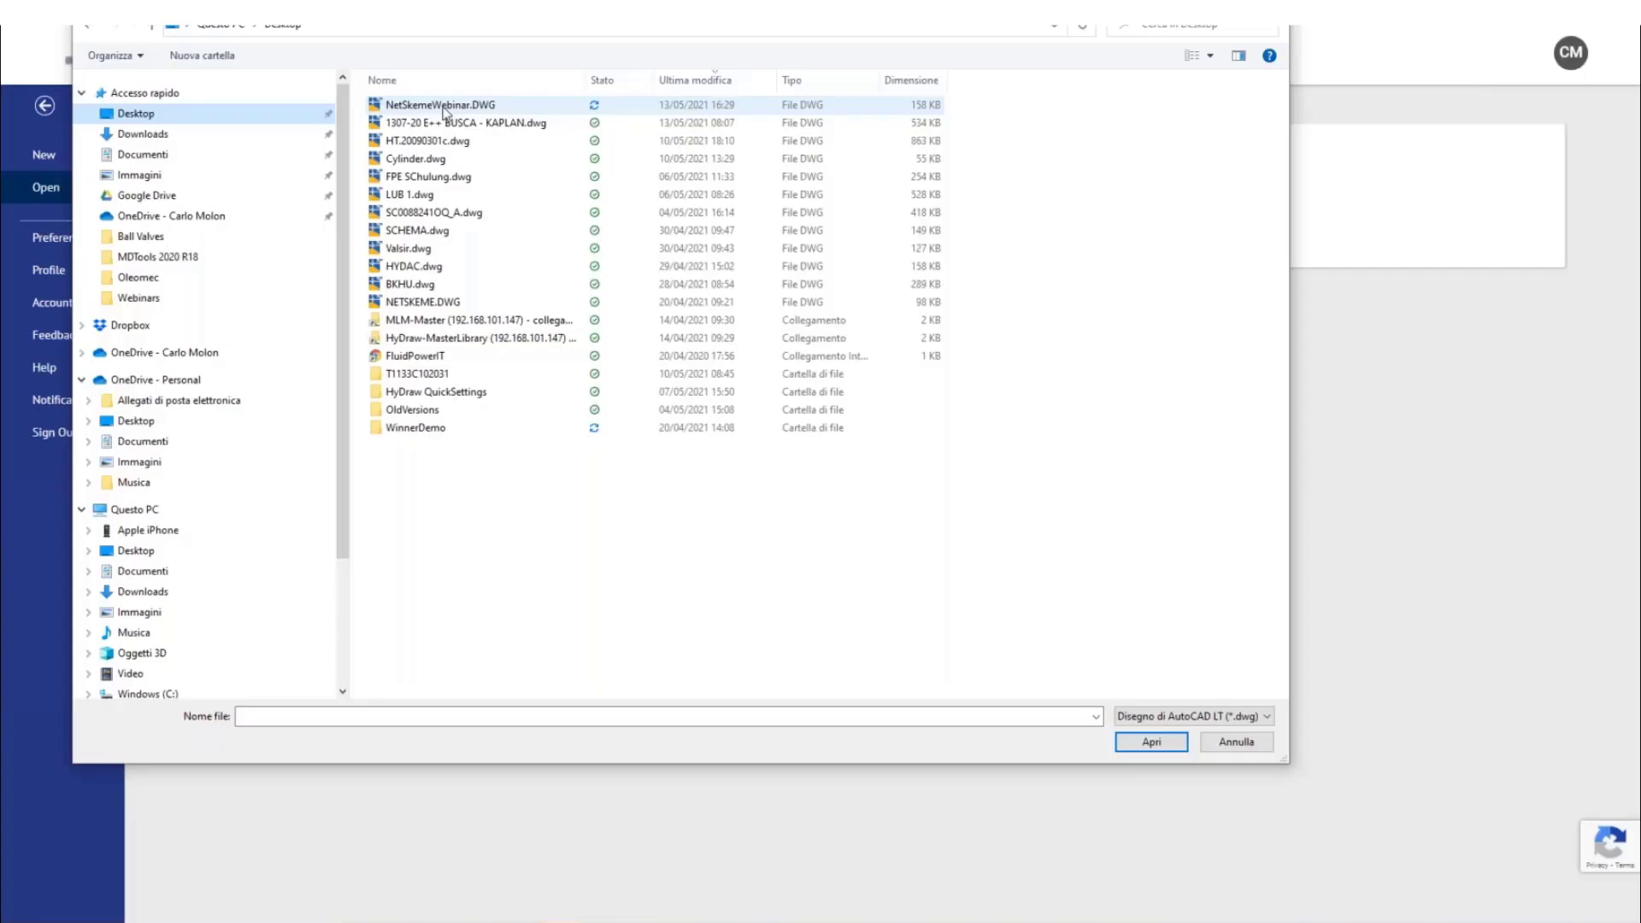
double_click(442, 107)
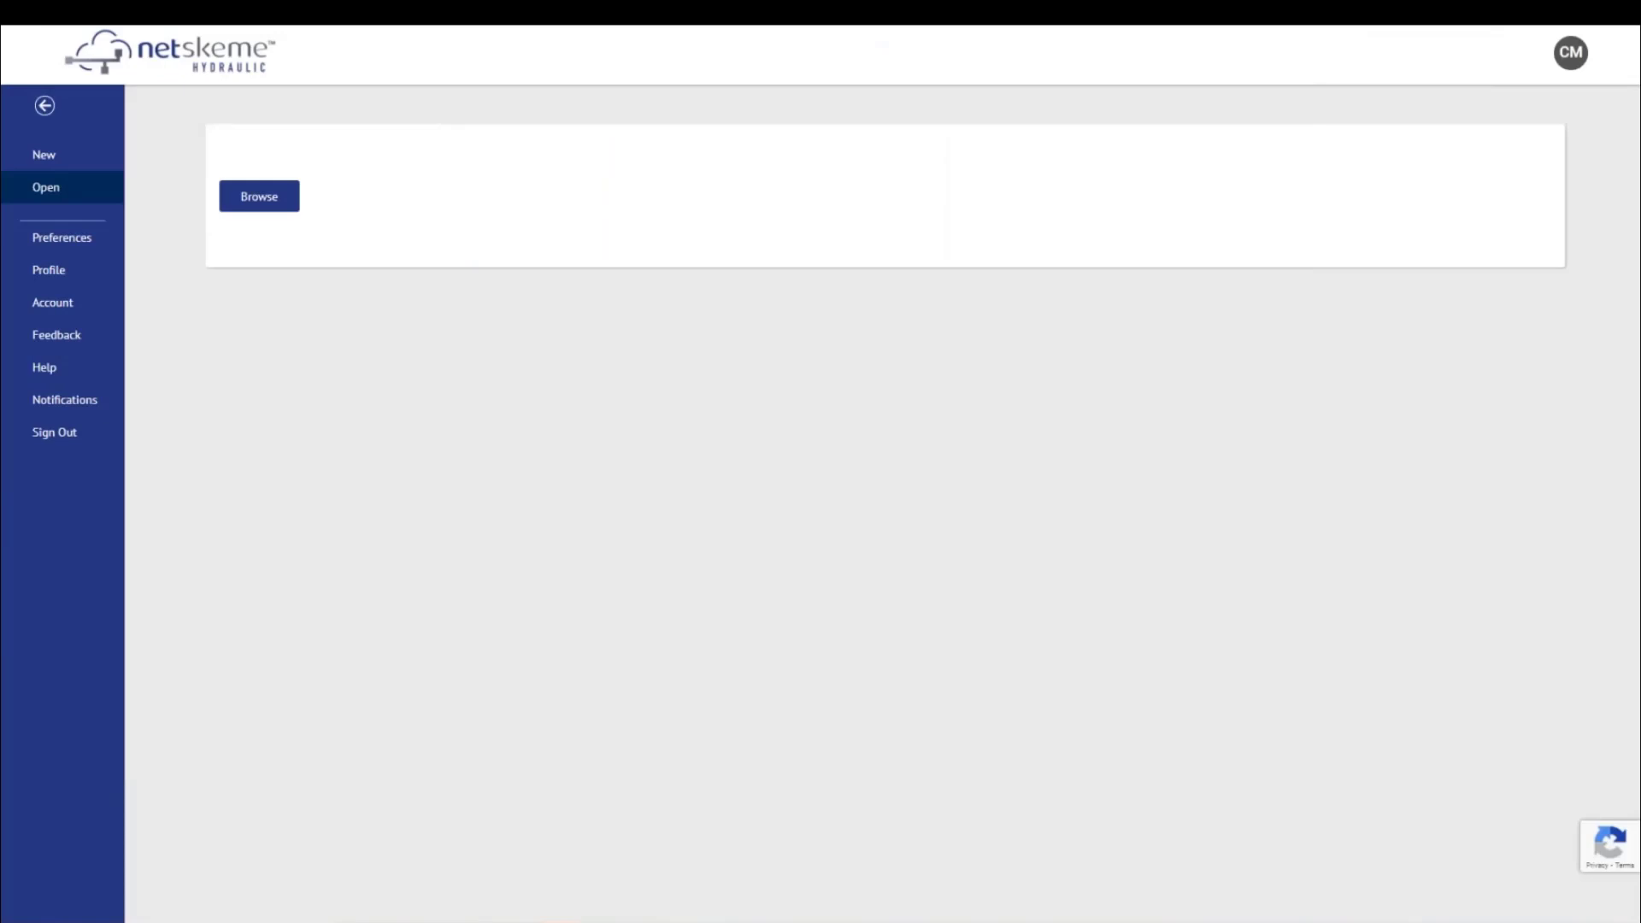
scroll(362, 306, up, 3)
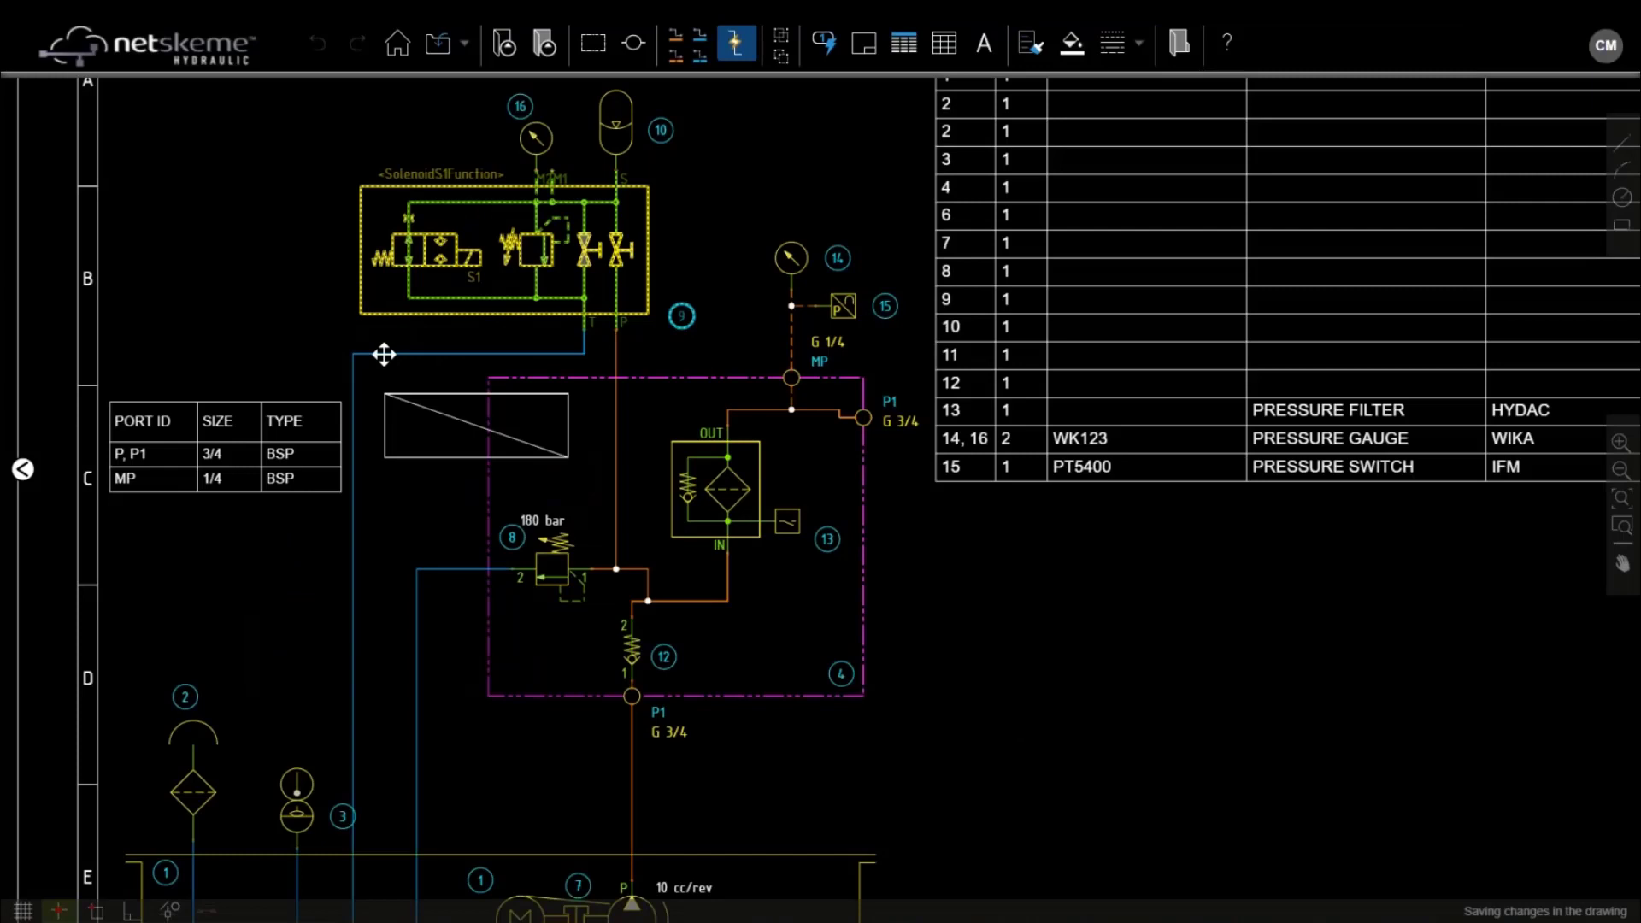
click(386, 425)
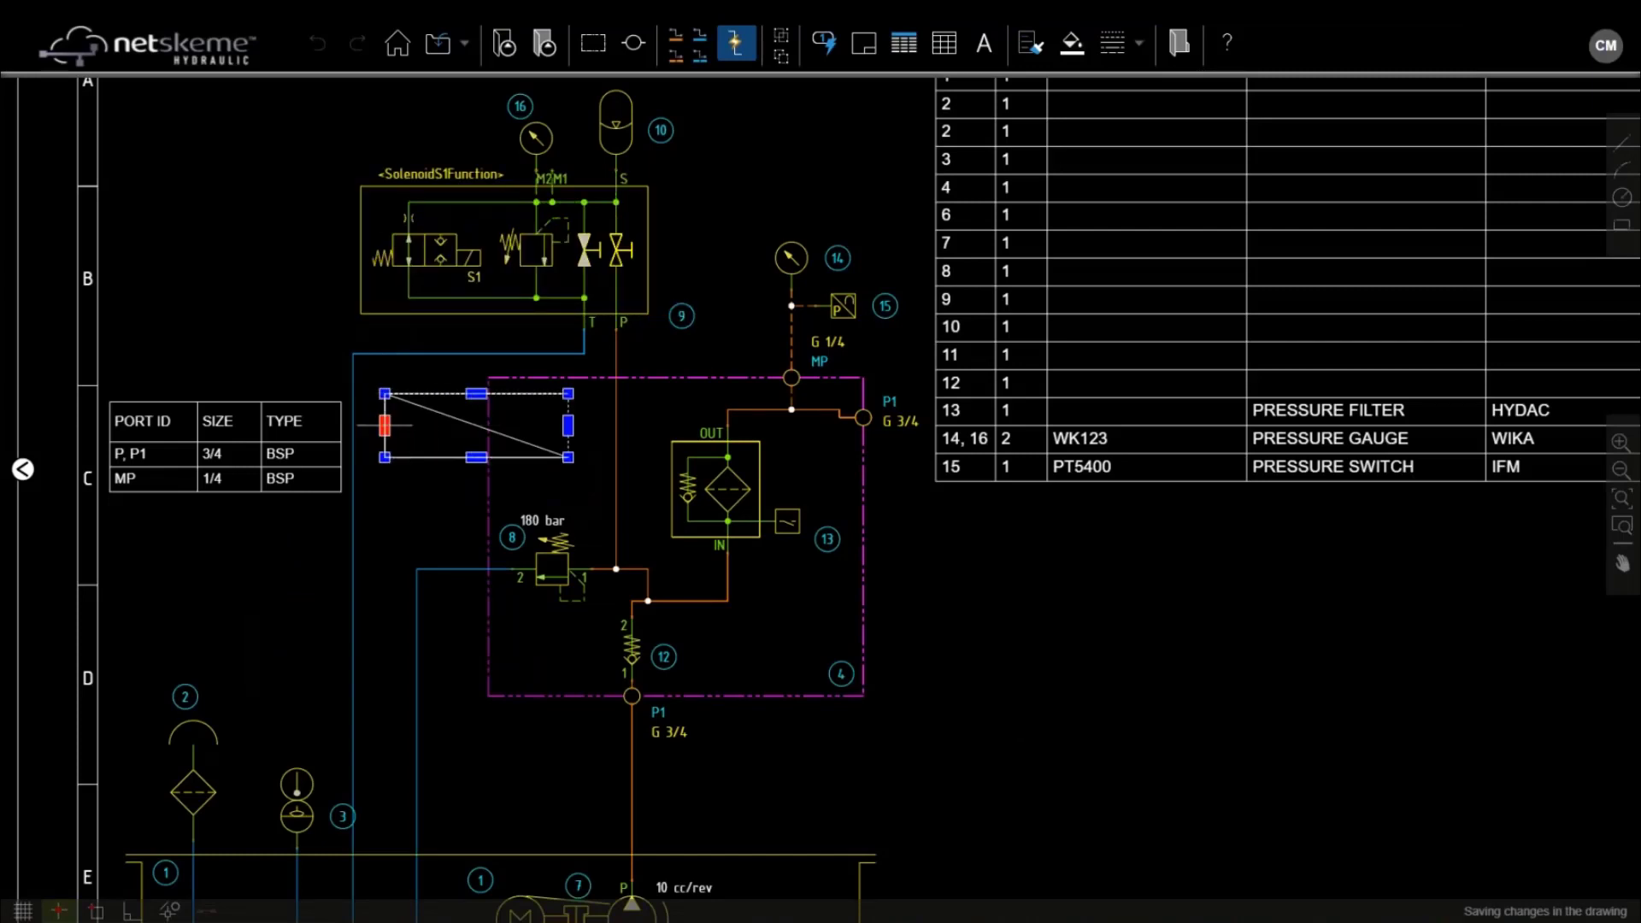
key(Escape)
click(485, 427)
key(Down)
key(Down)
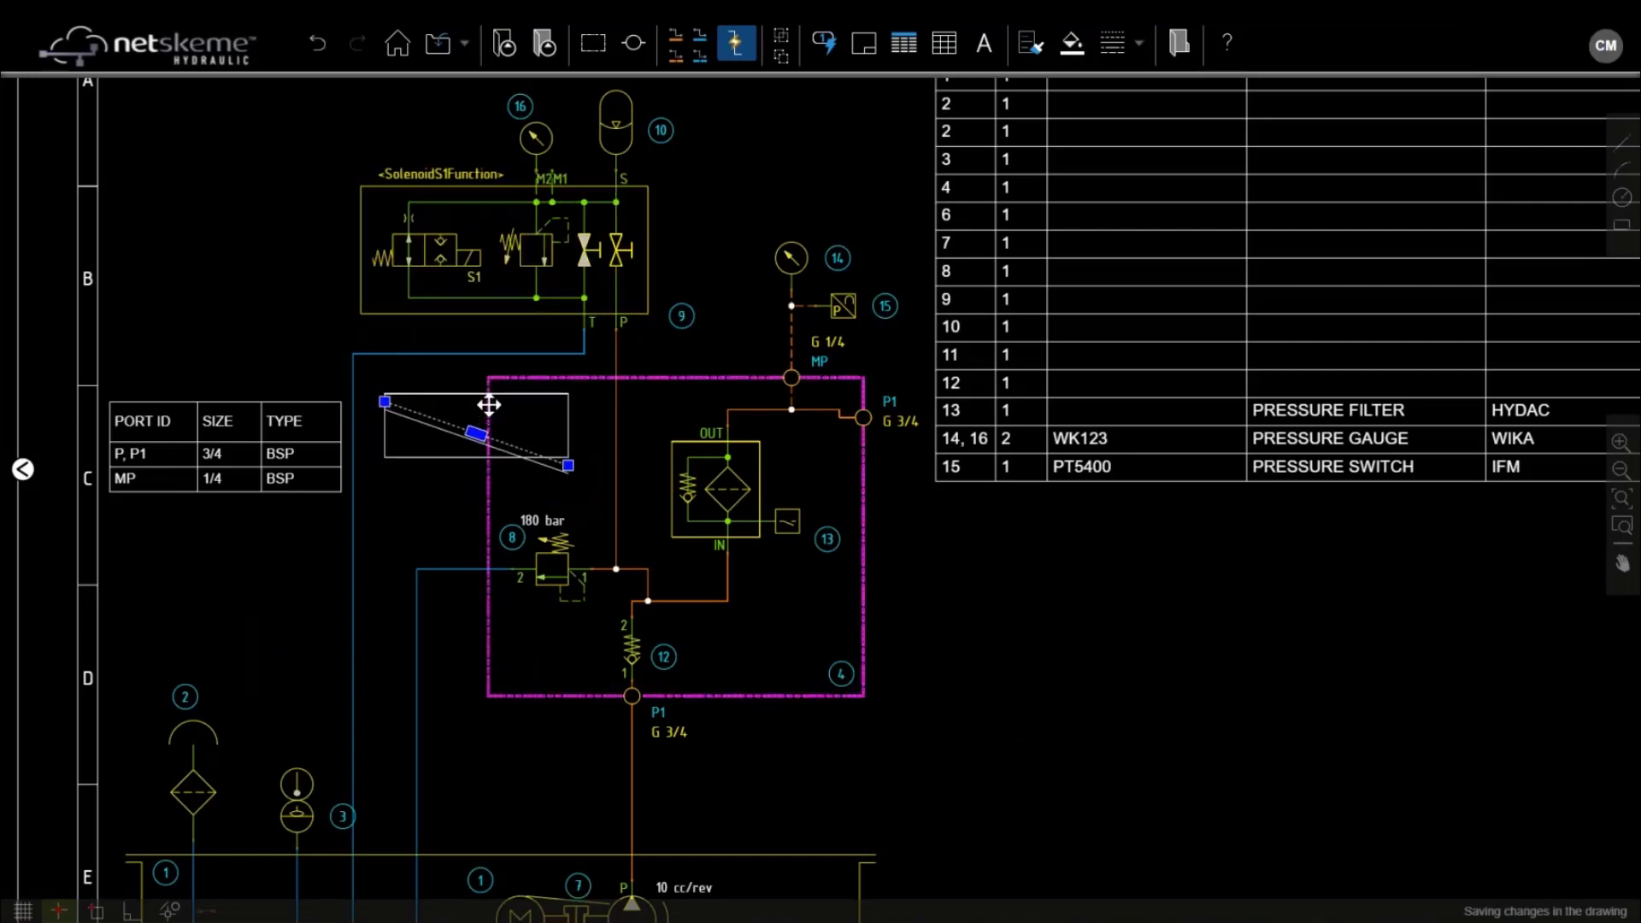
key(Up)
key(Up)
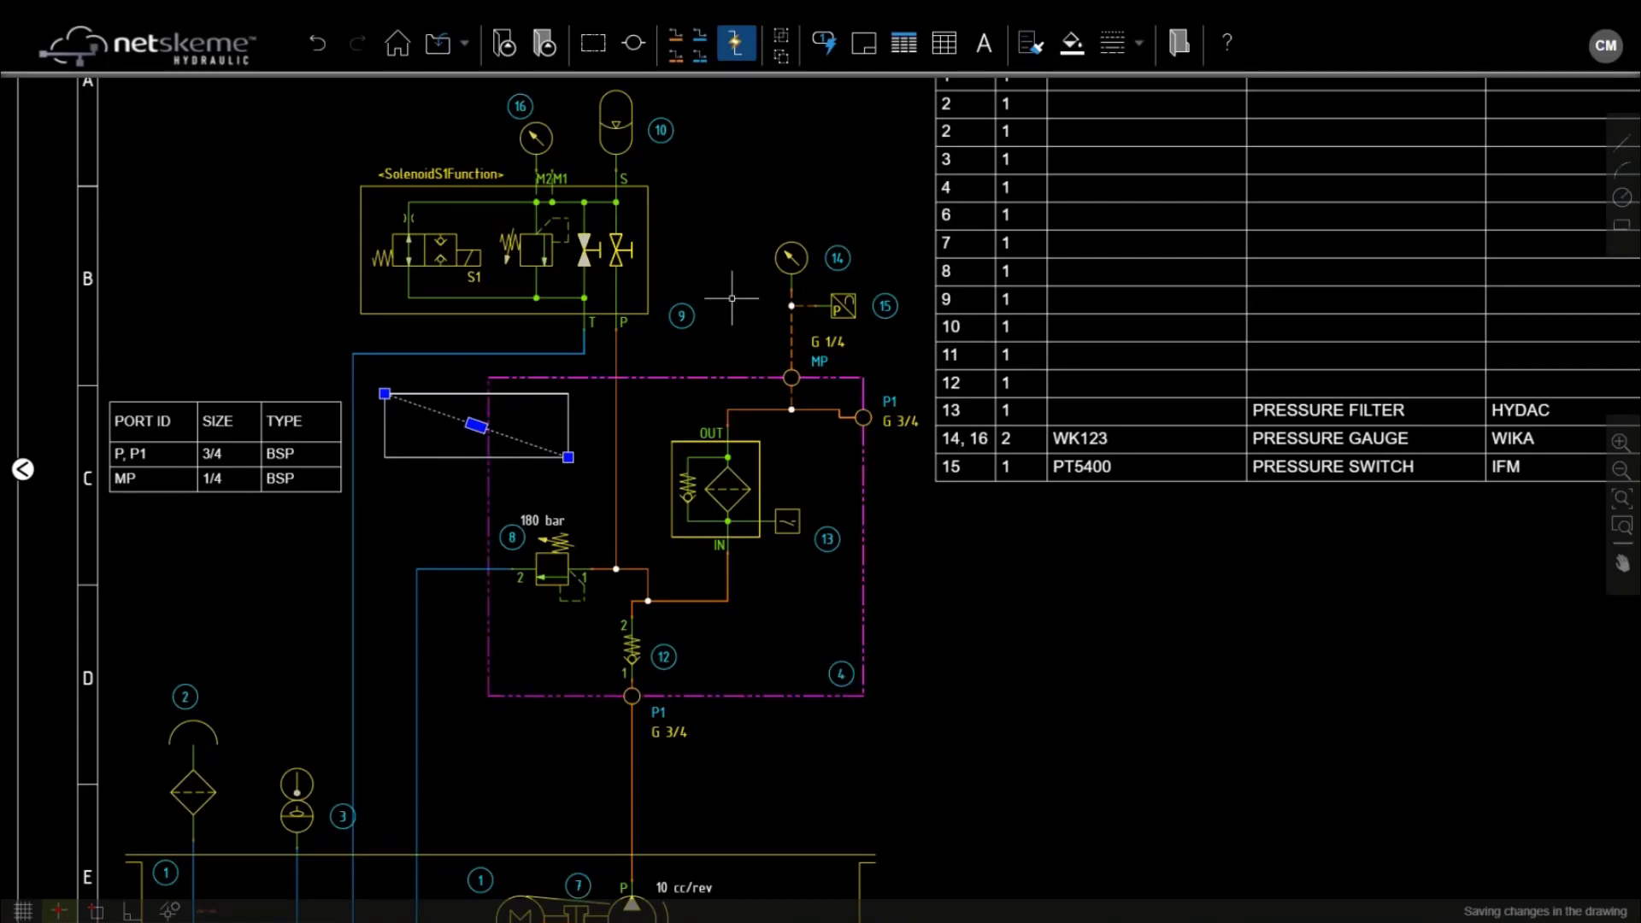